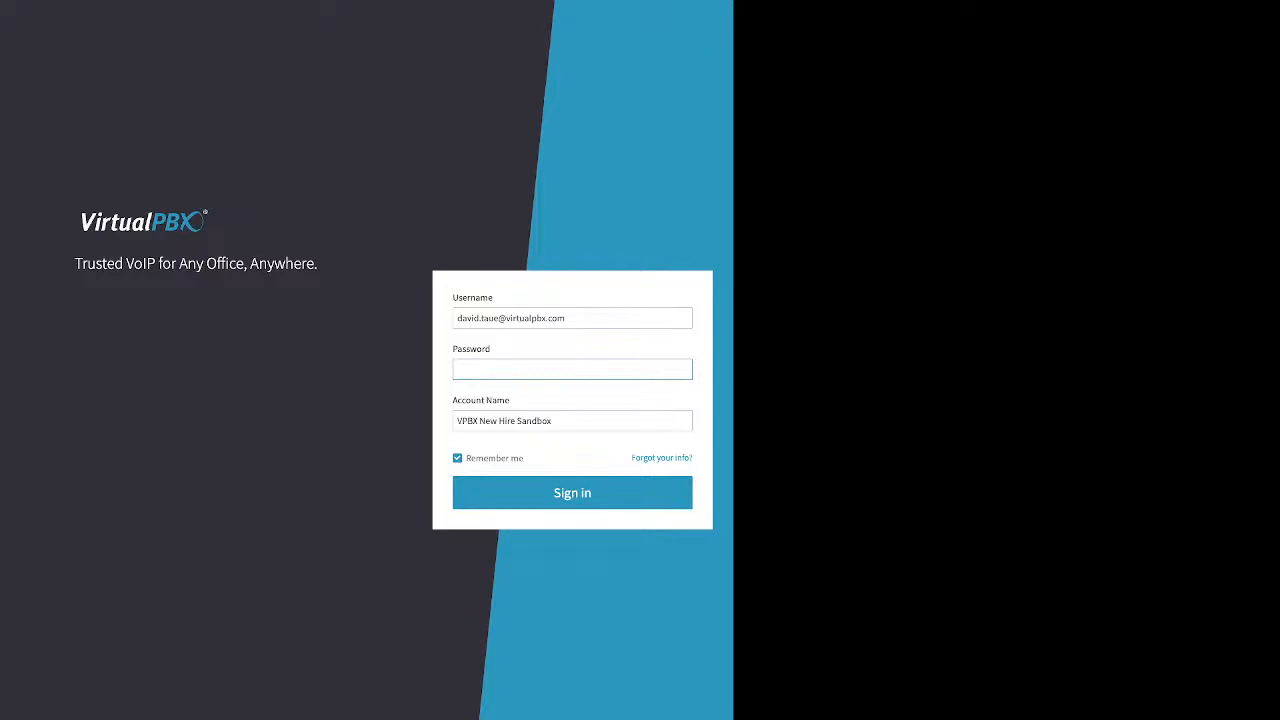
- Review the username, password and account name fields and the forgotten-info link on the sign-in form
double_click(472, 298)
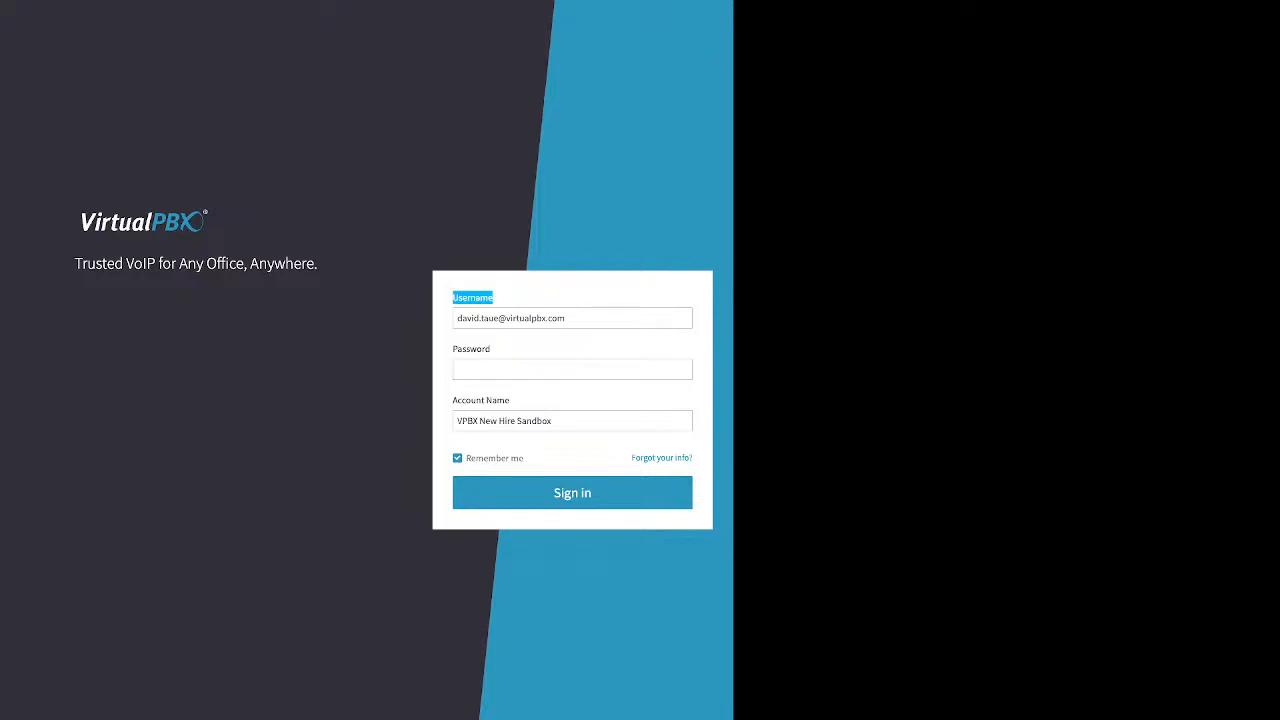
drag(485, 349, 452, 349)
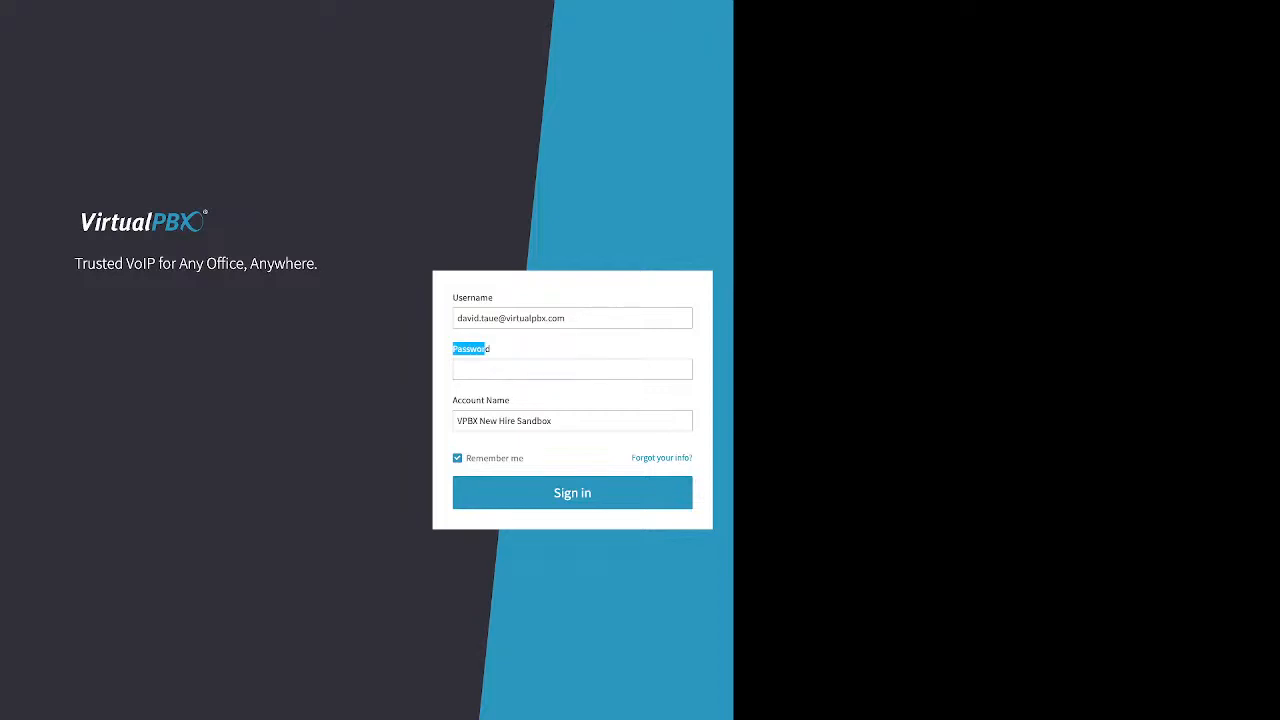
drag(510, 400, 452, 400)
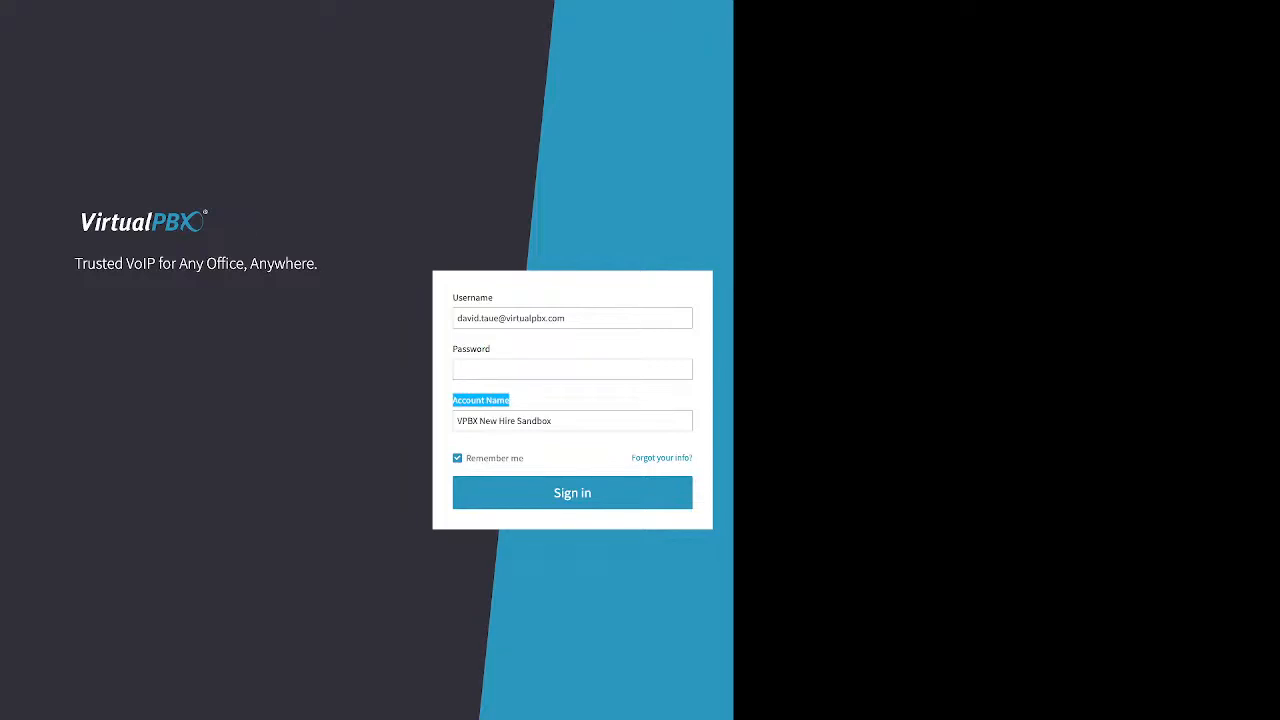
click(572, 400)
drag(632, 458, 692, 458)
click(687, 462)
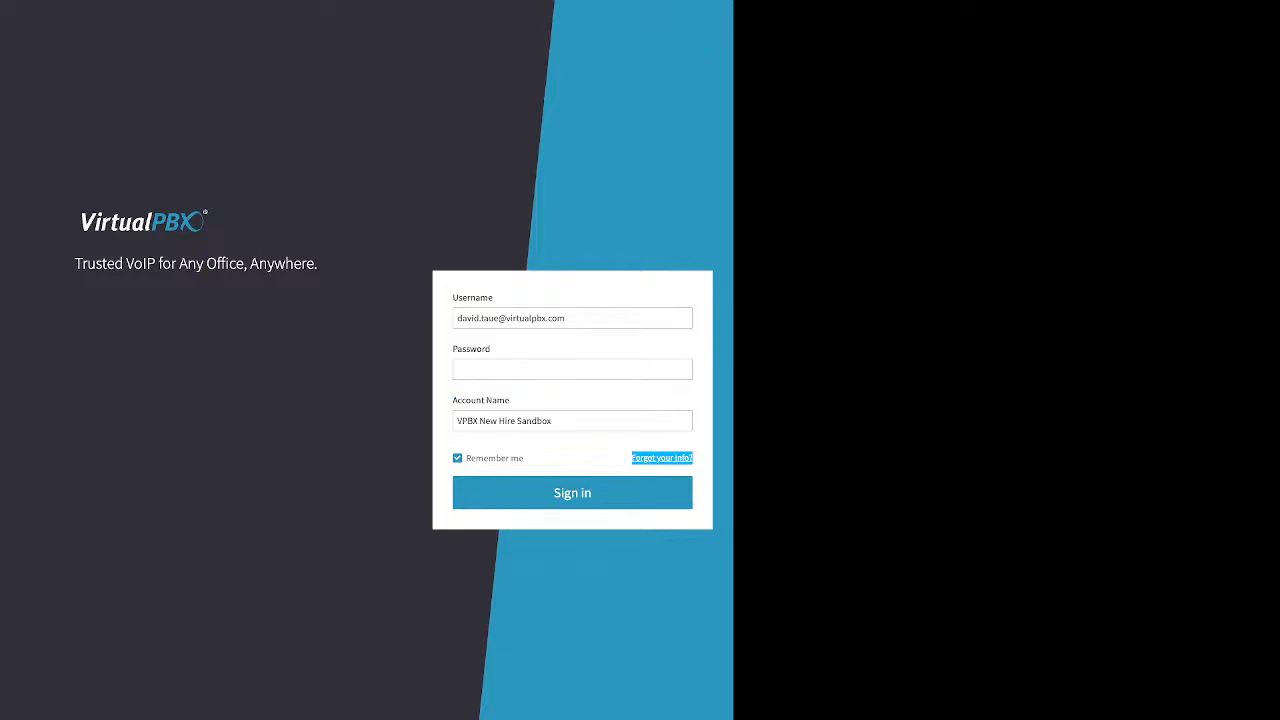
- Open the password recovery form and review its email/username, account name and phone number requirements
click(661, 458)
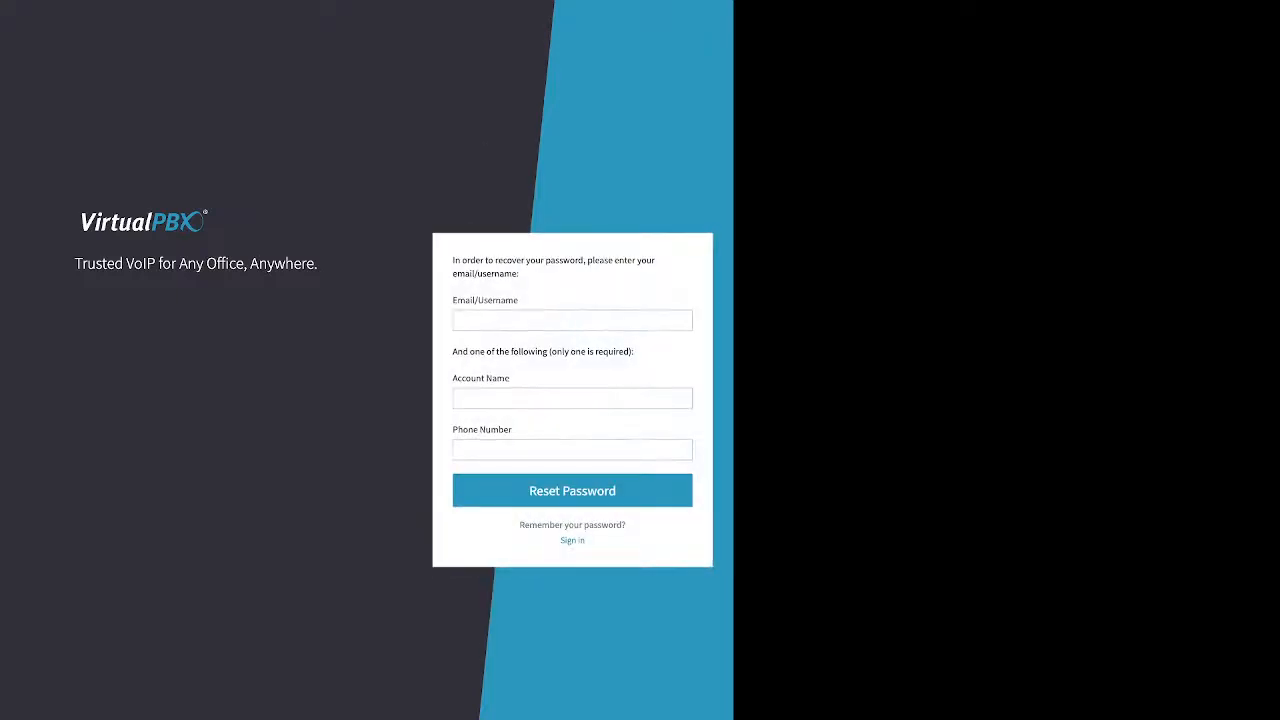
drag(519, 300, 456, 300)
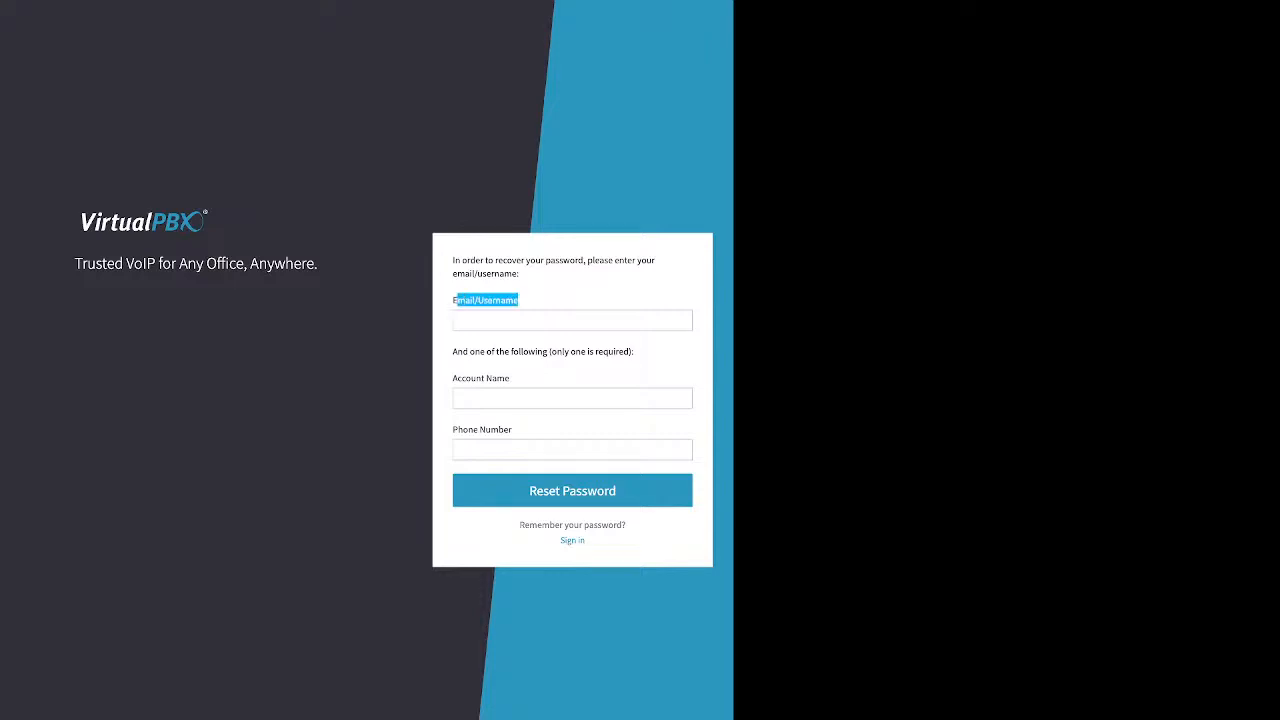
drag(453, 351, 570, 351)
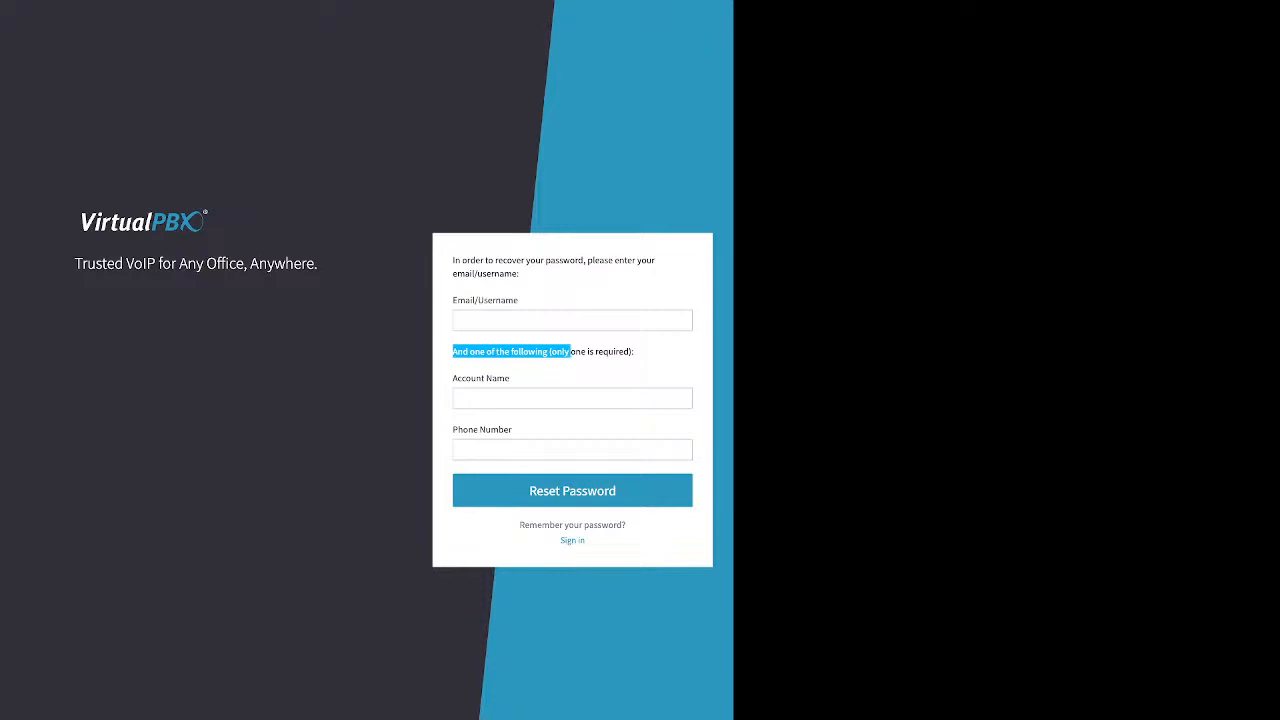
drag(453, 378, 508, 378)
drag(453, 429, 511, 429)
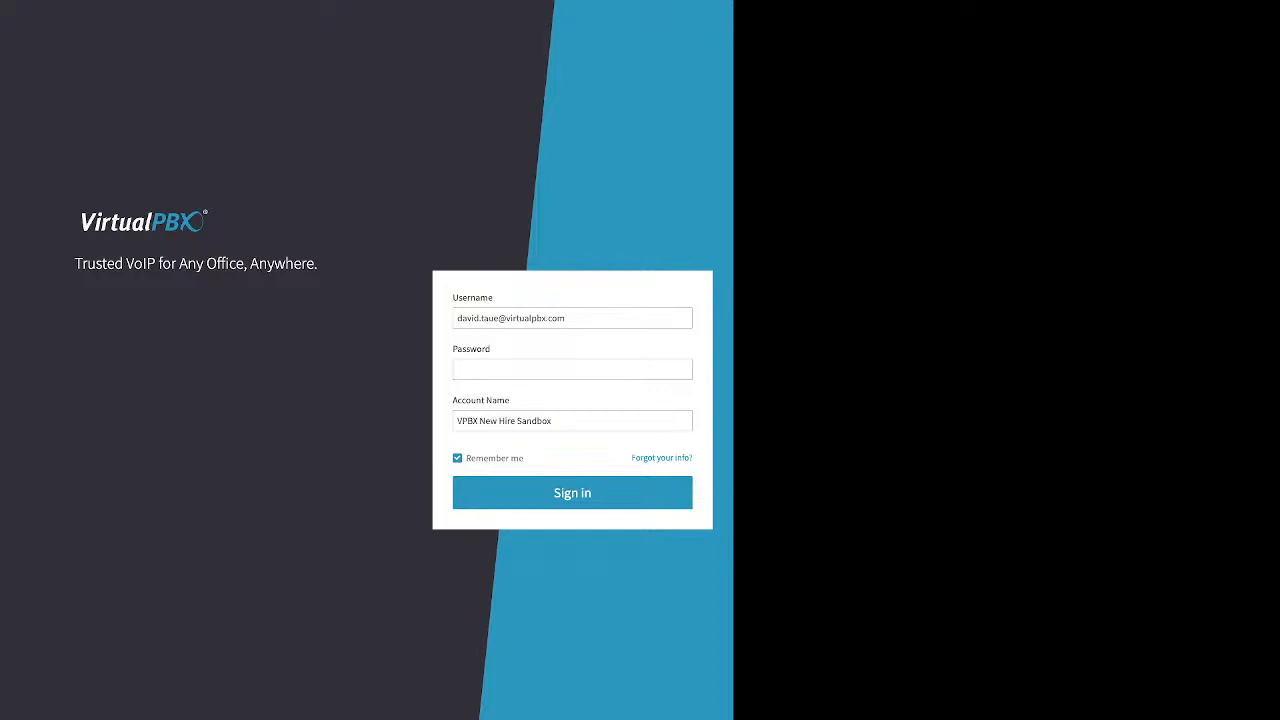
- Enter the account password and sign in to the VPBX New Hire Sandbox account
click(572, 369)
text(•••••••)
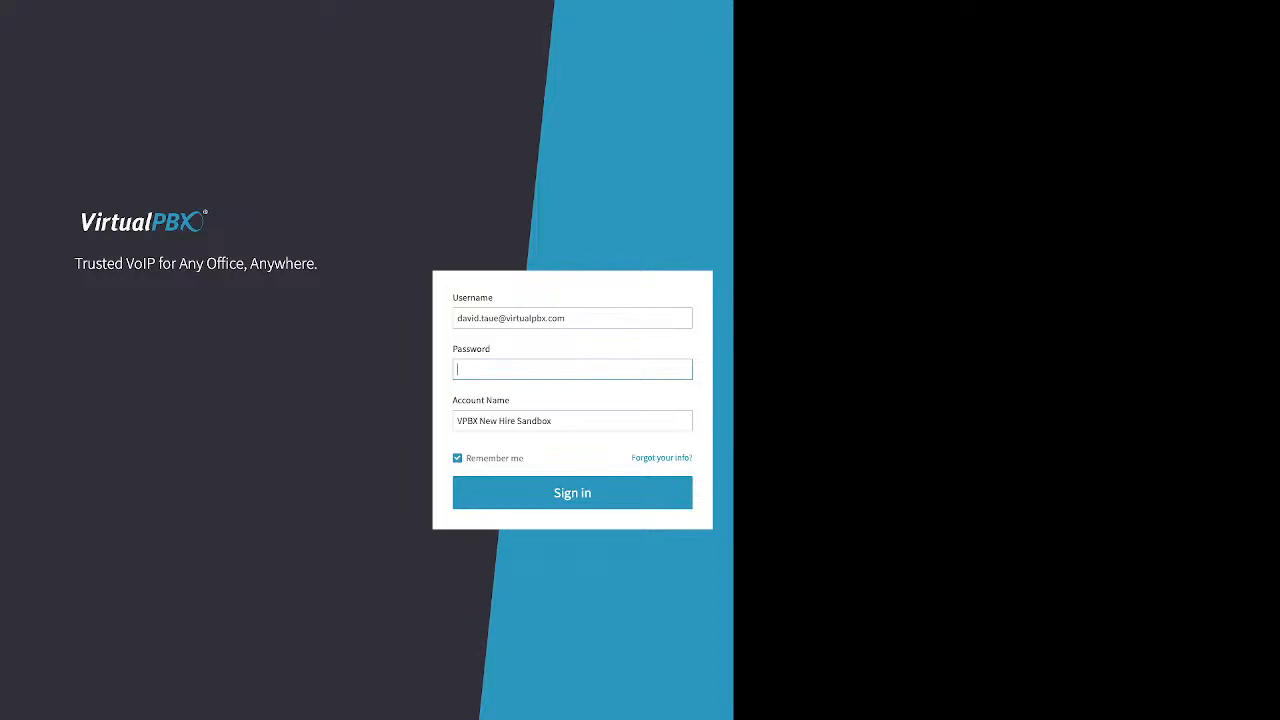
text(••••••••)
drag(524, 458, 466, 458)
key(Return)
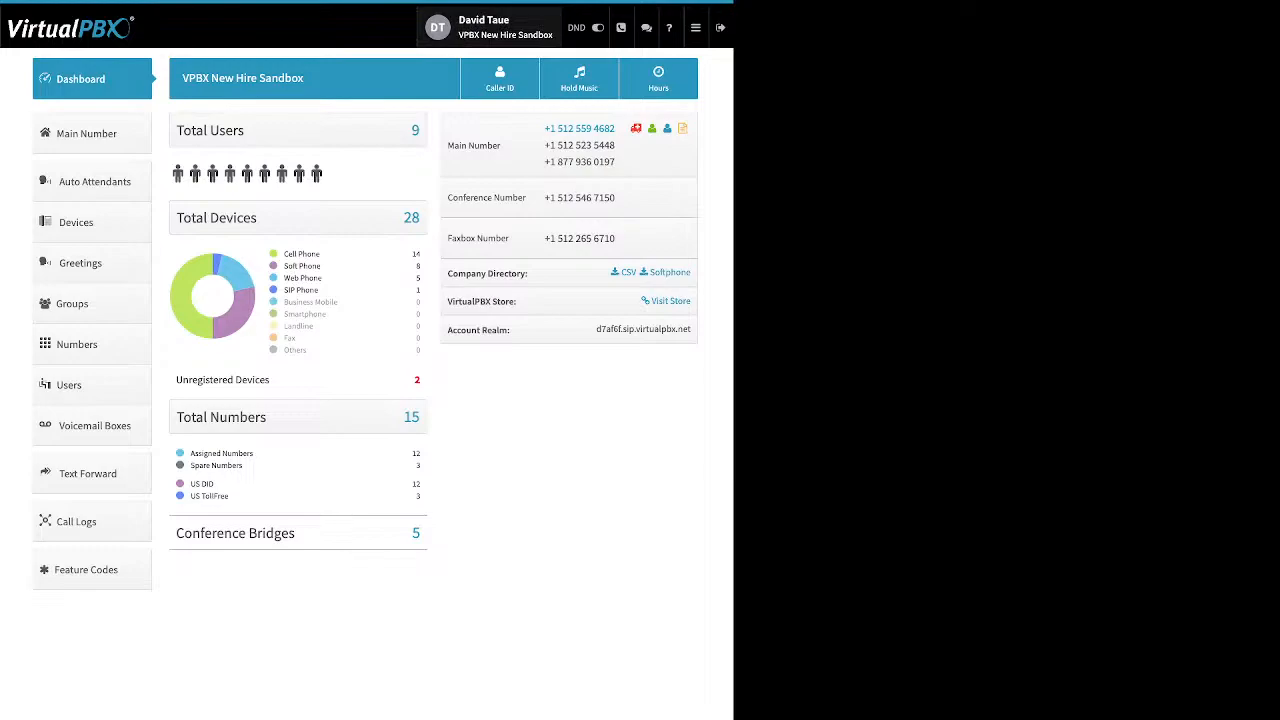
- Open the signed-in user's settings and view the password change form, closing it without changes
click(490, 27)
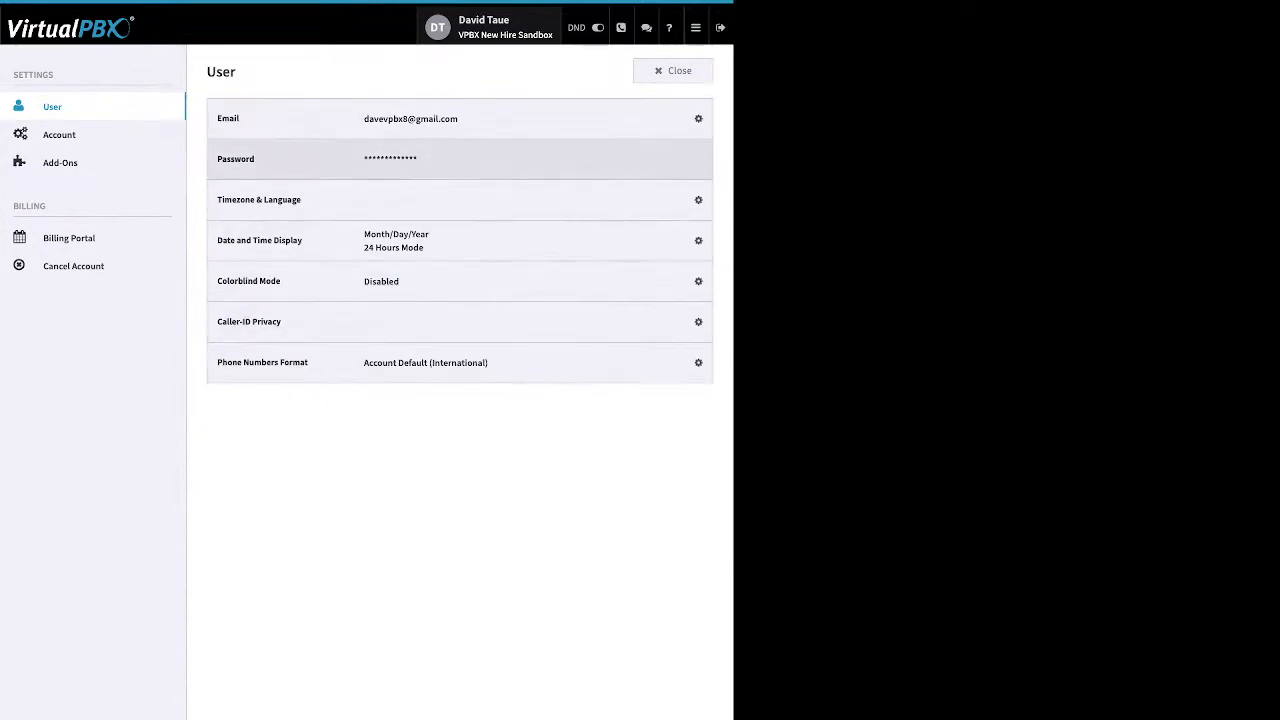
click(690, 159)
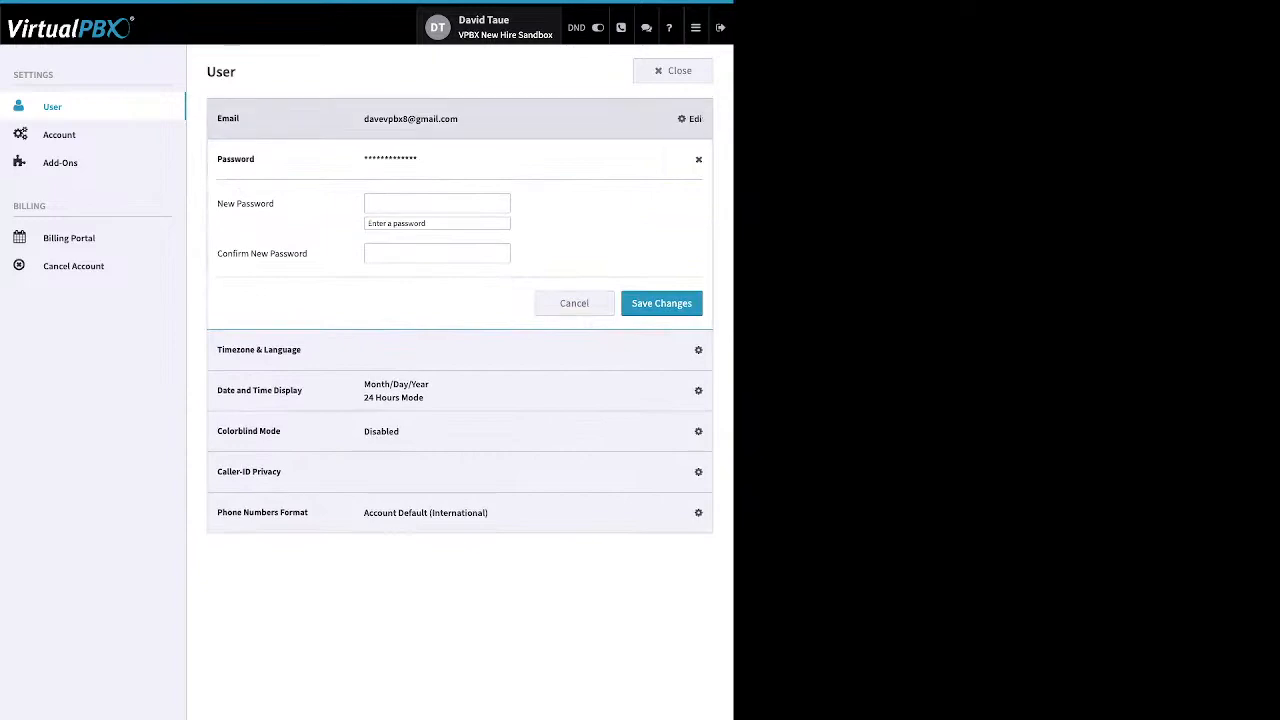
click(687, 159)
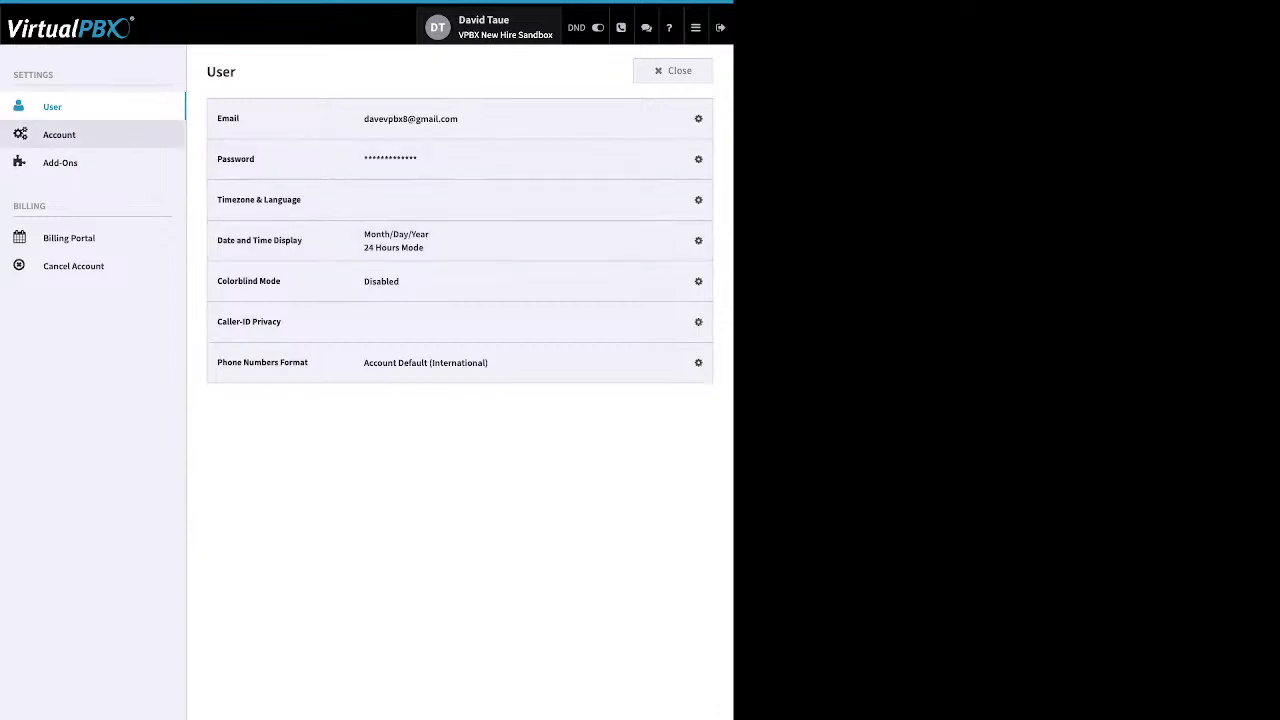
- View the account settings, expanding and collapsing the timezone and language options and the account name details
click(59, 134)
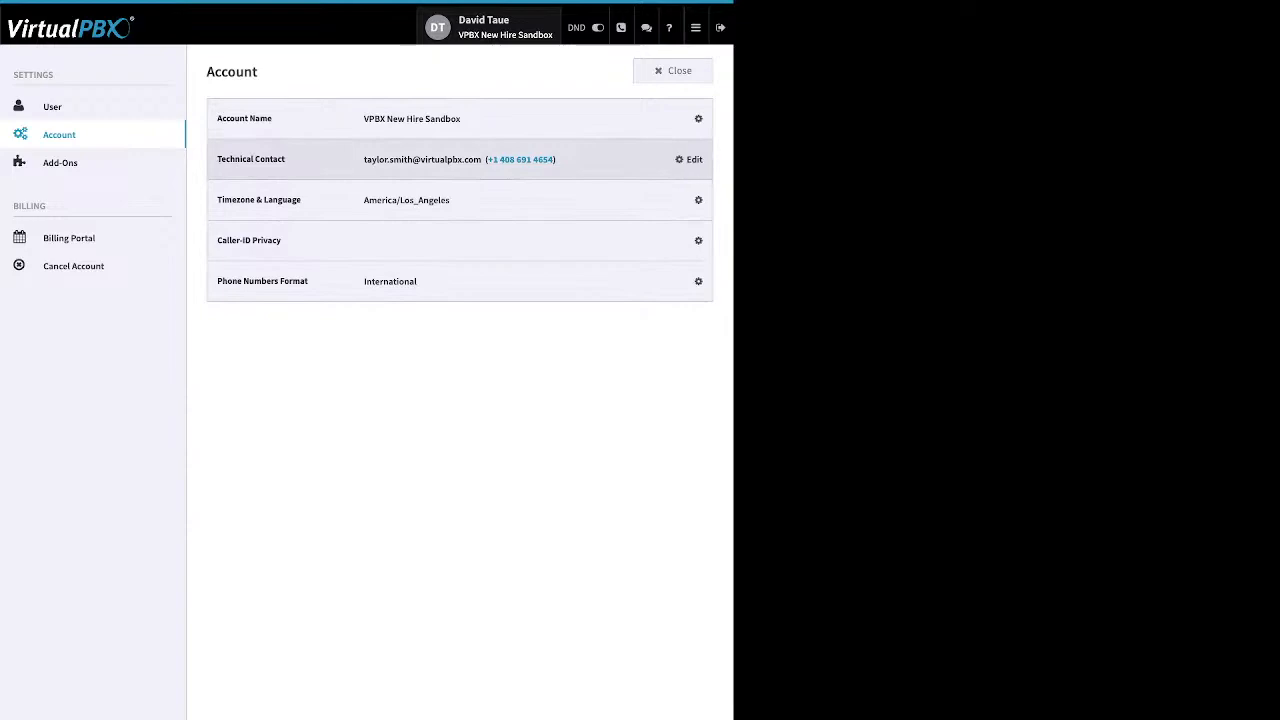
click(690, 200)
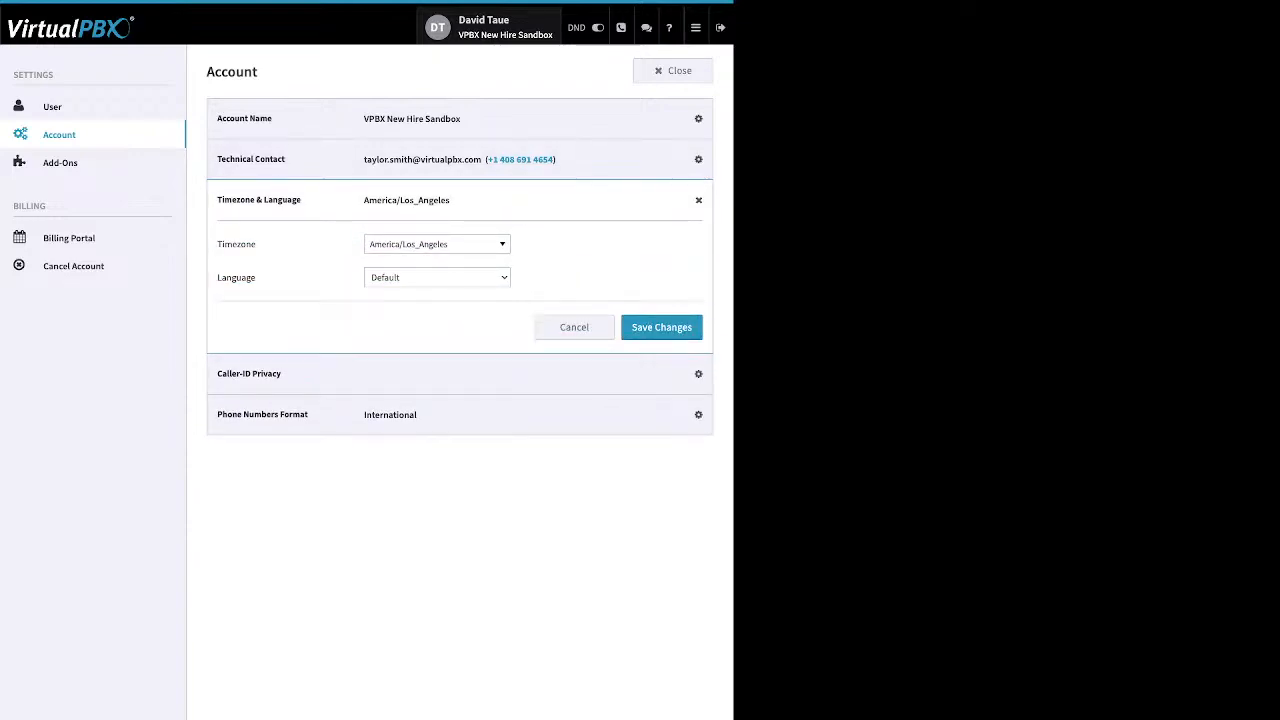
click(694, 200)
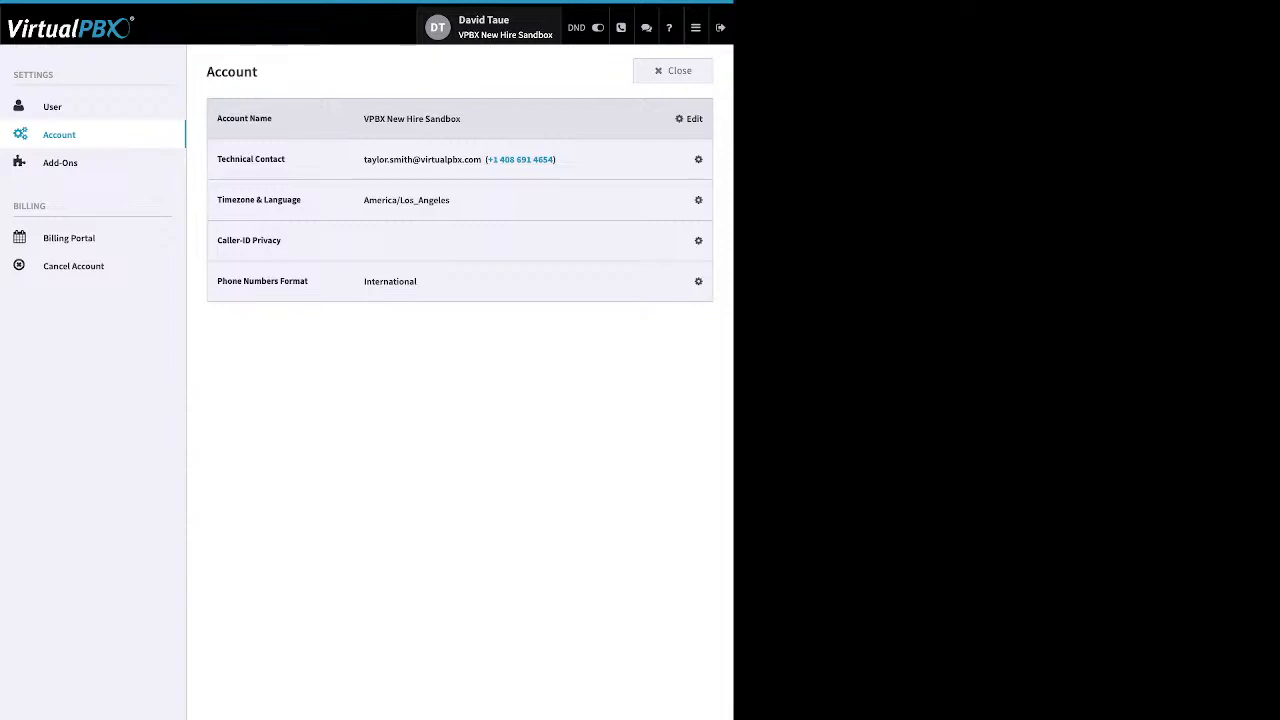
click(690, 118)
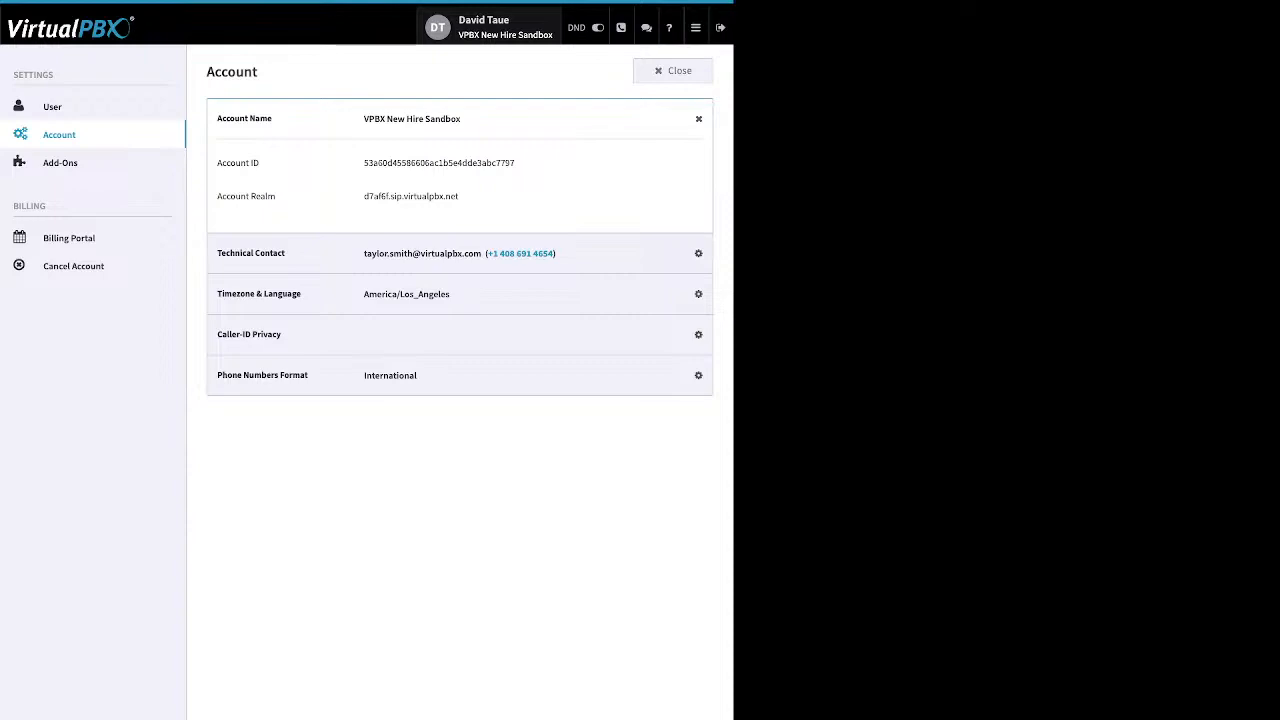
click(698, 118)
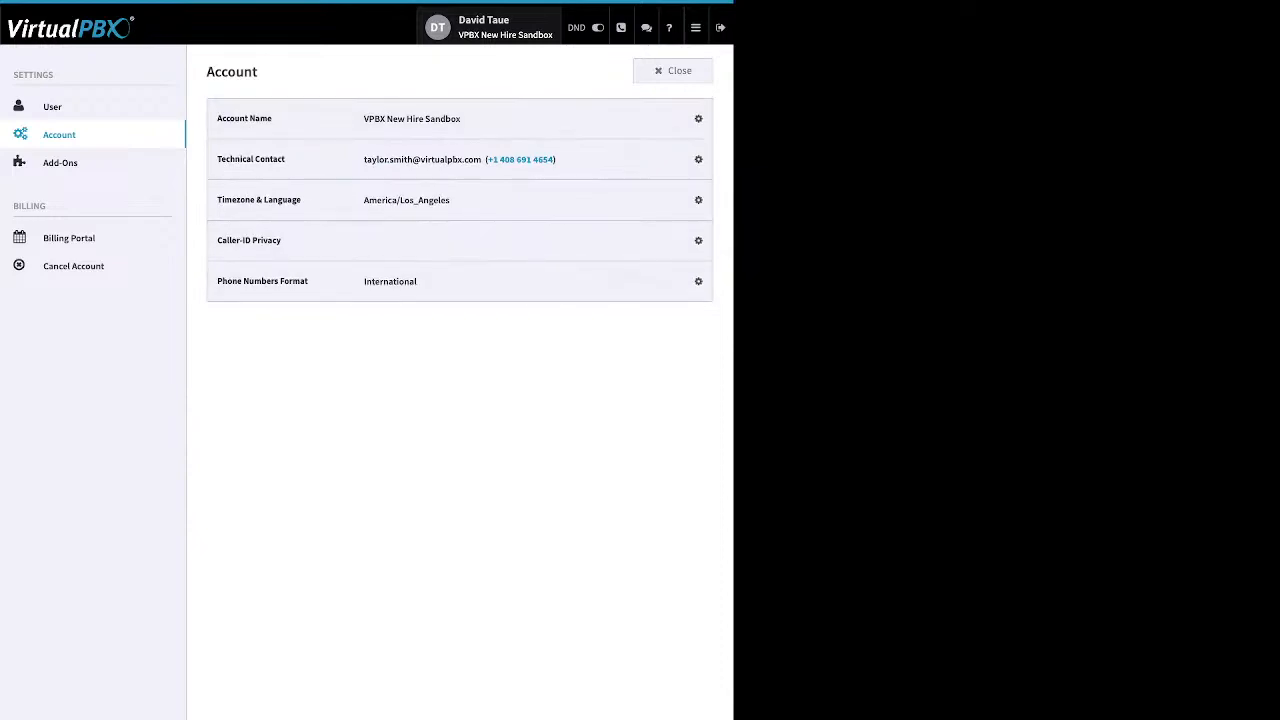
- View the Add-Ons, Billing Portal and Cancel Account pages, and close the settings to return to the dashboard
click(60, 163)
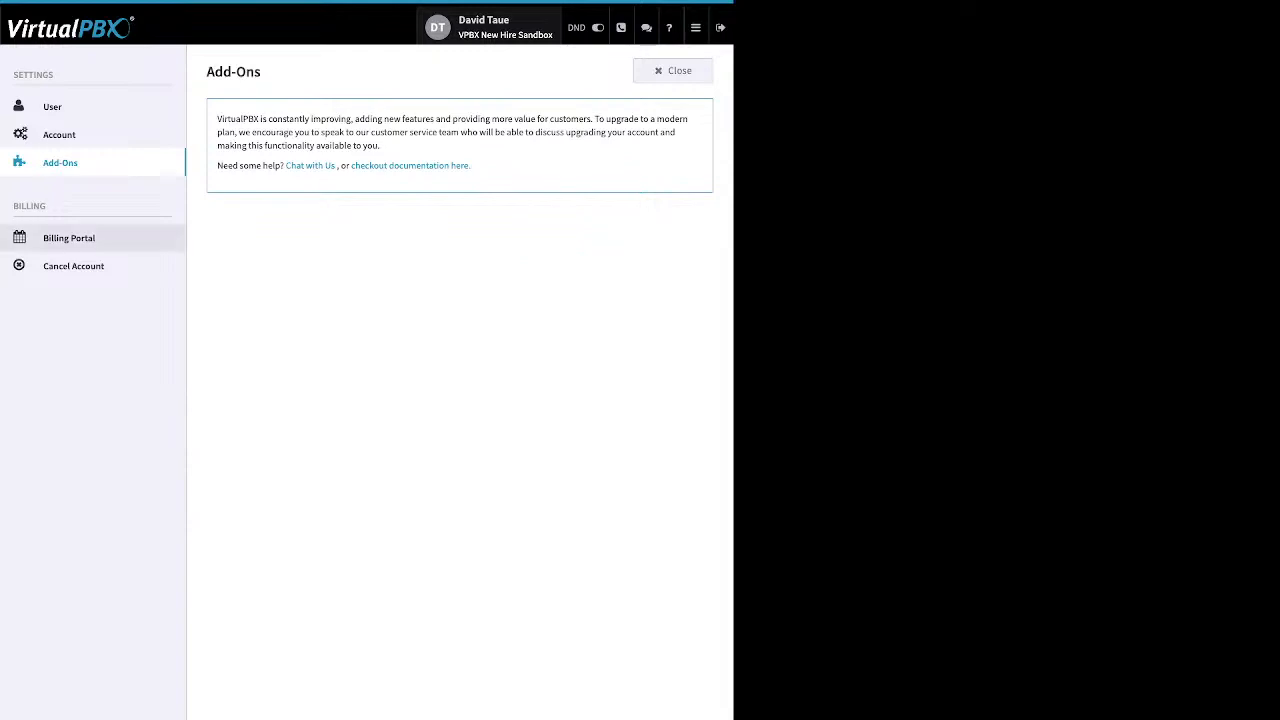
click(69, 238)
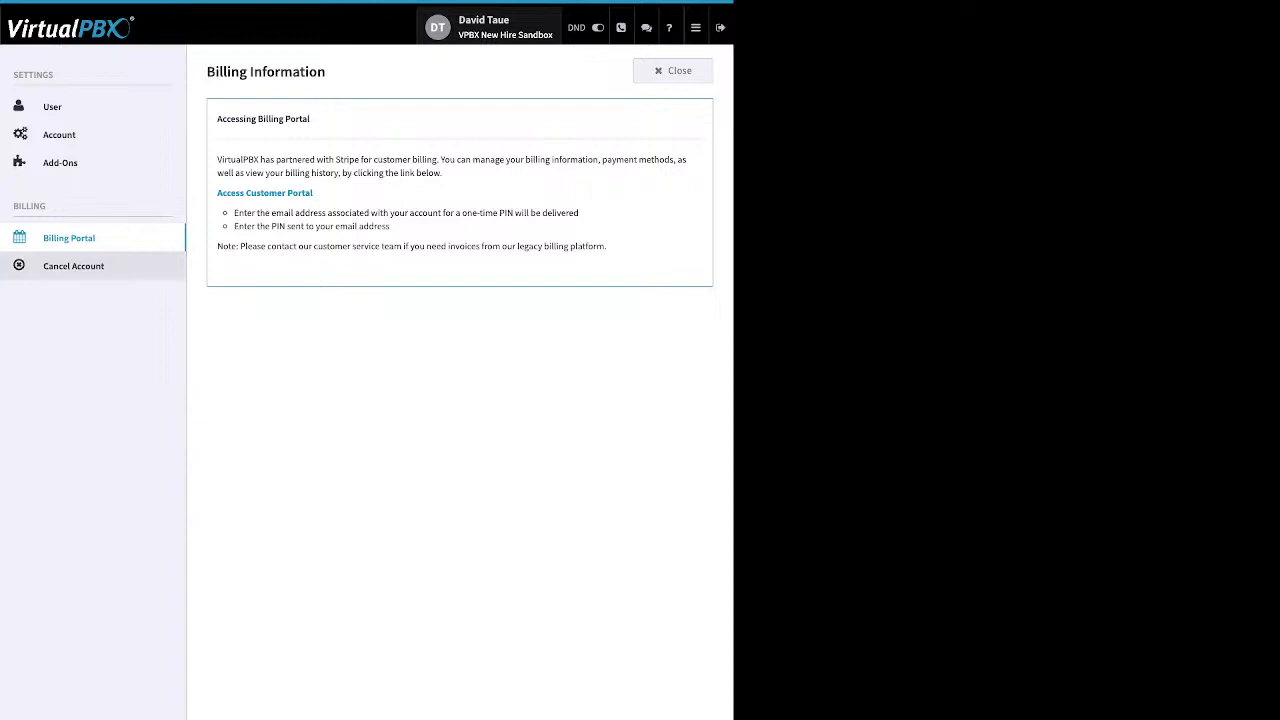
click(73, 266)
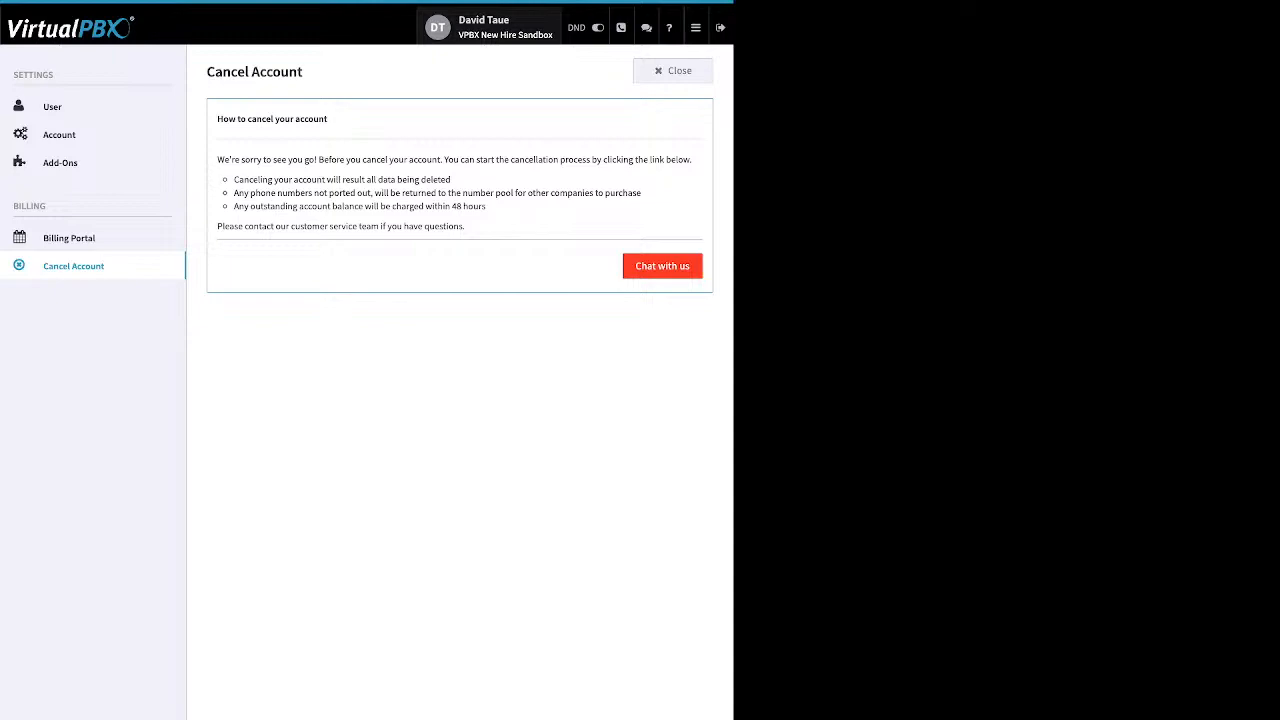
click(668, 74)
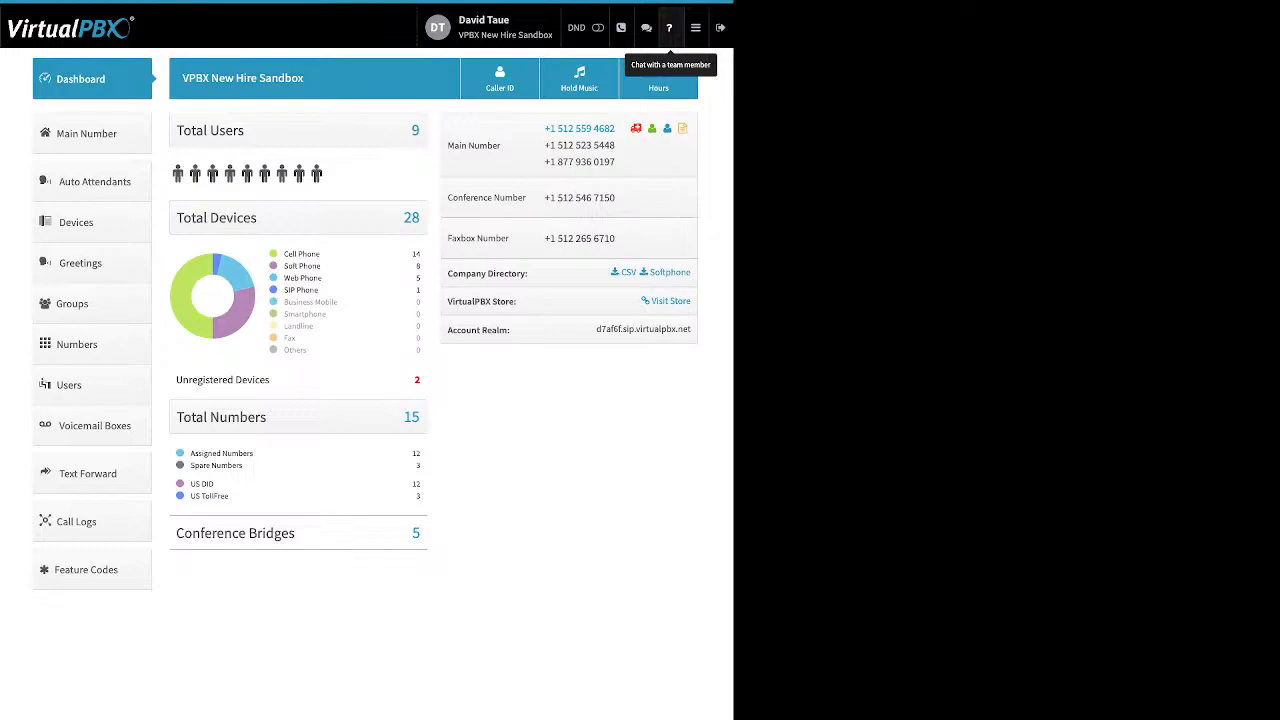
- Review the dashboard's device breakdown by cell phone, soft phone, web phone and SIP phone, plus the unregistered devices
click(695, 27)
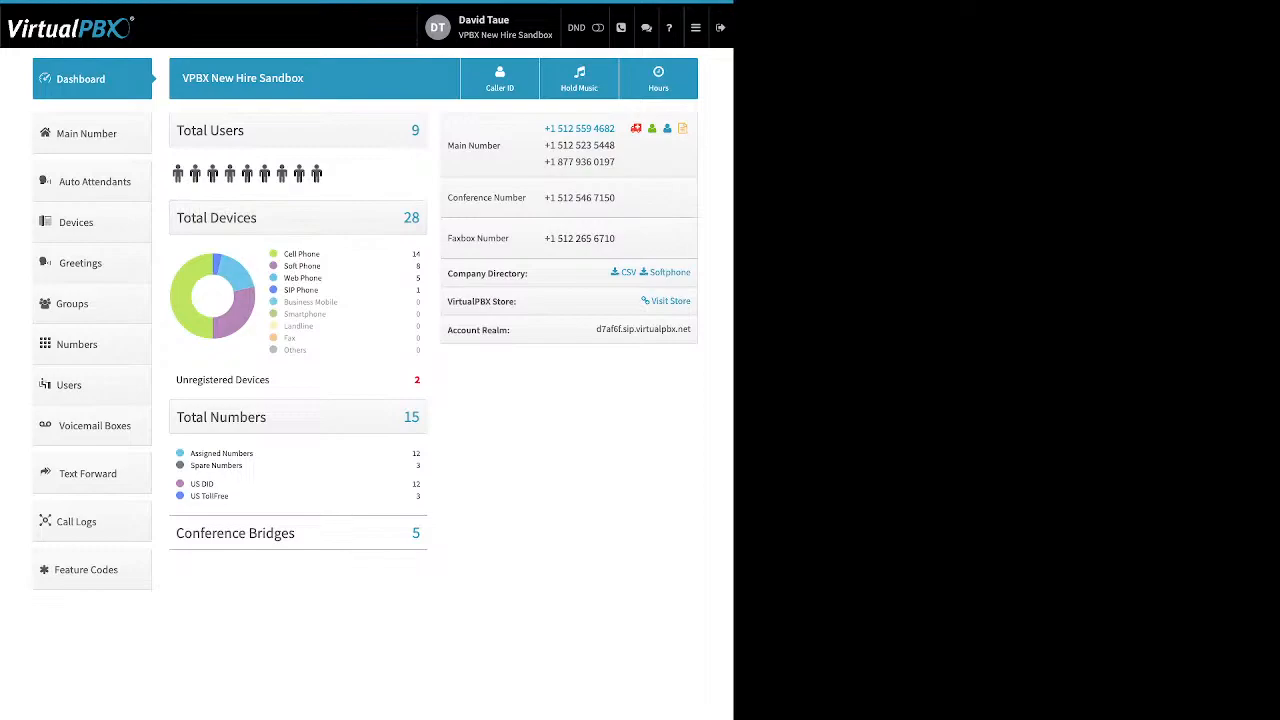
drag(320, 254, 284, 254)
drag(322, 266, 284, 266)
drag(323, 278, 290, 278)
drag(319, 290, 284, 290)
drag(270, 380, 197, 380)
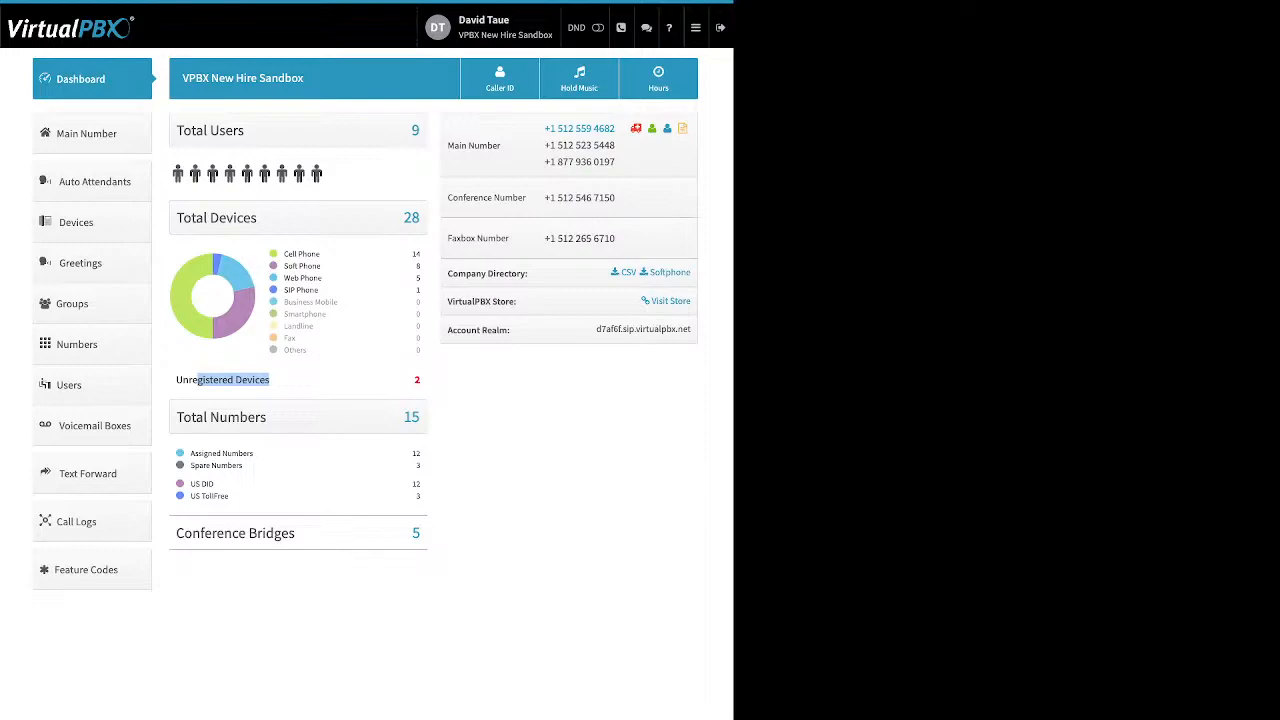
- Review the dashboard's assigned, spare, US DID and toll-free number entries and its conference bridges
drag(243, 465, 190, 454)
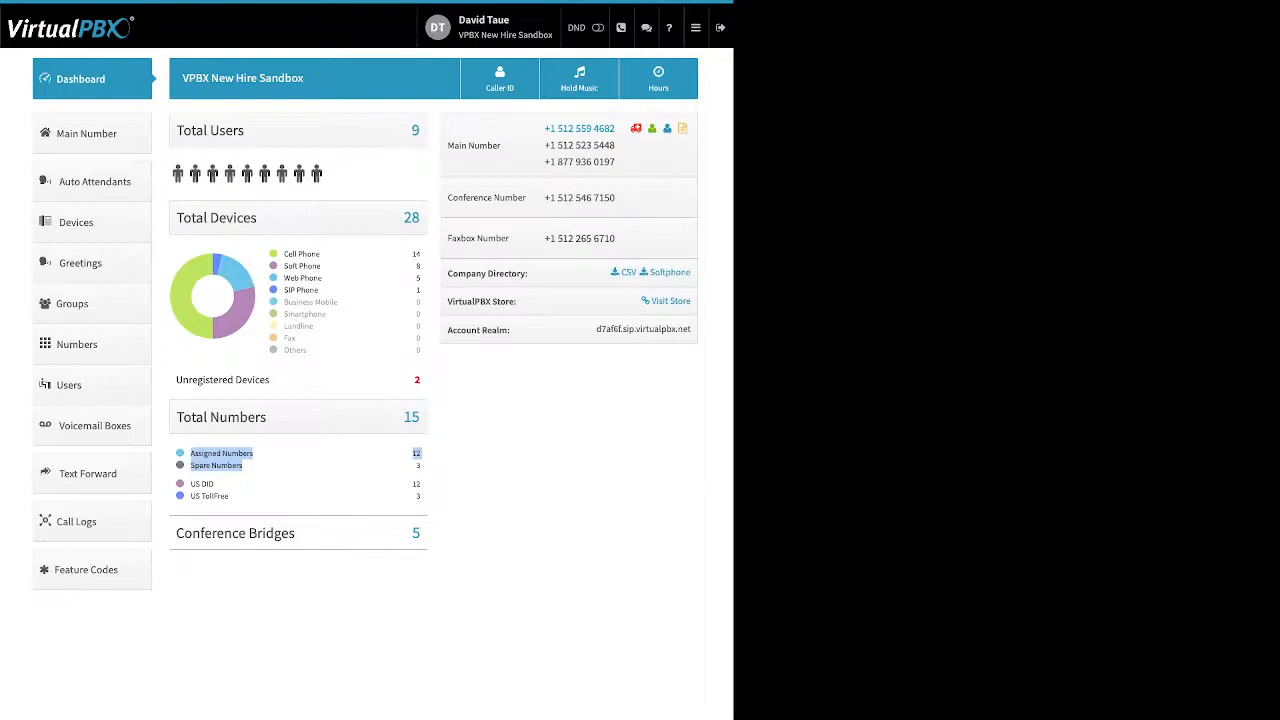
click(300, 467)
drag(232, 497, 190, 484)
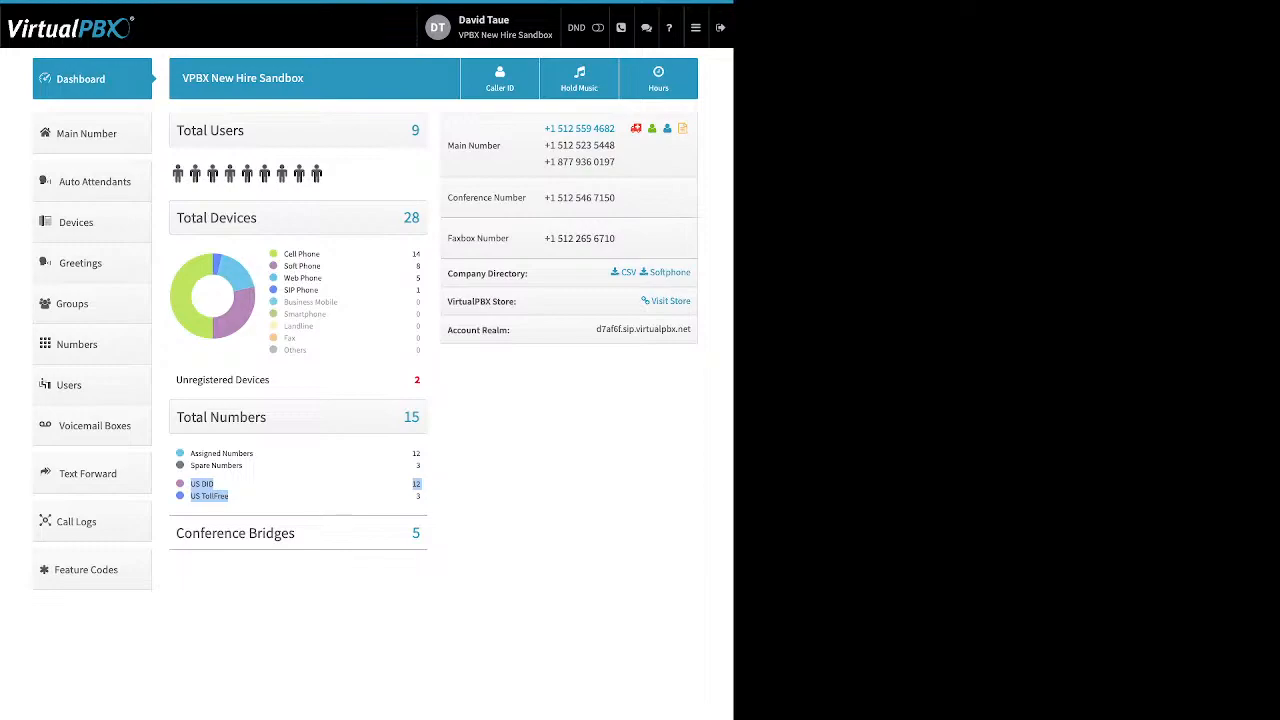
drag(297, 534, 175, 534)
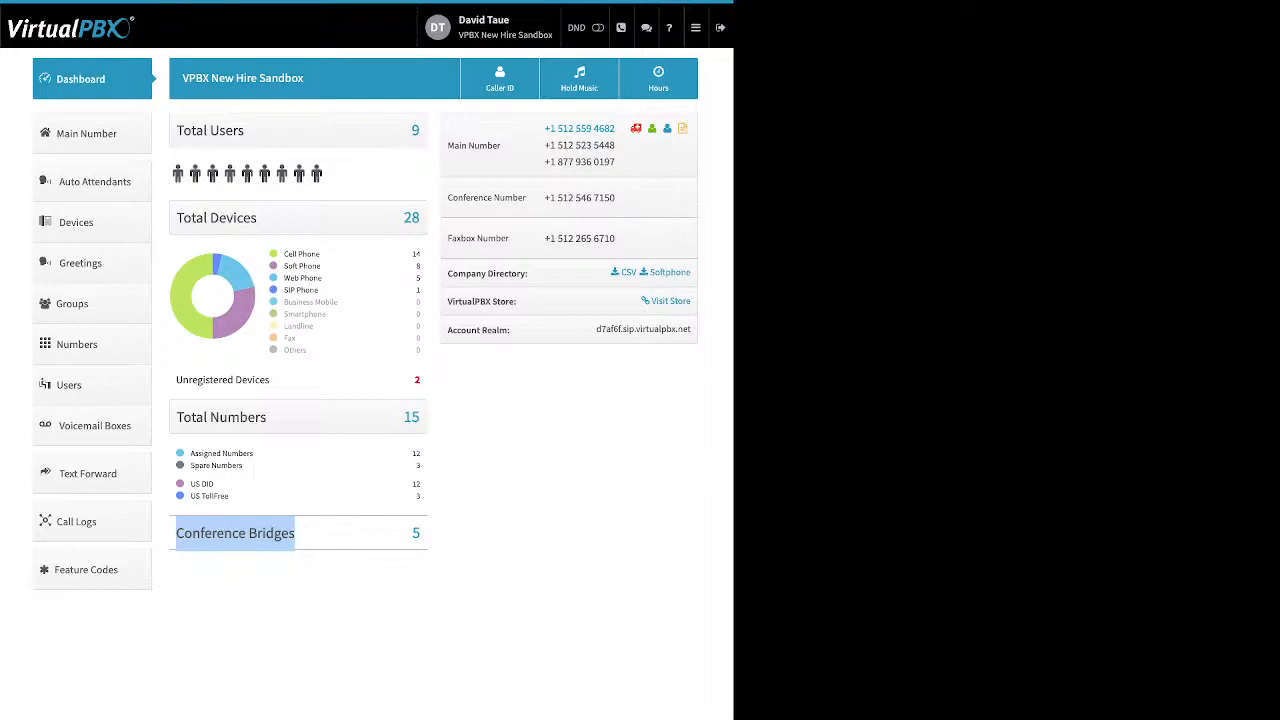
click(540, 450)
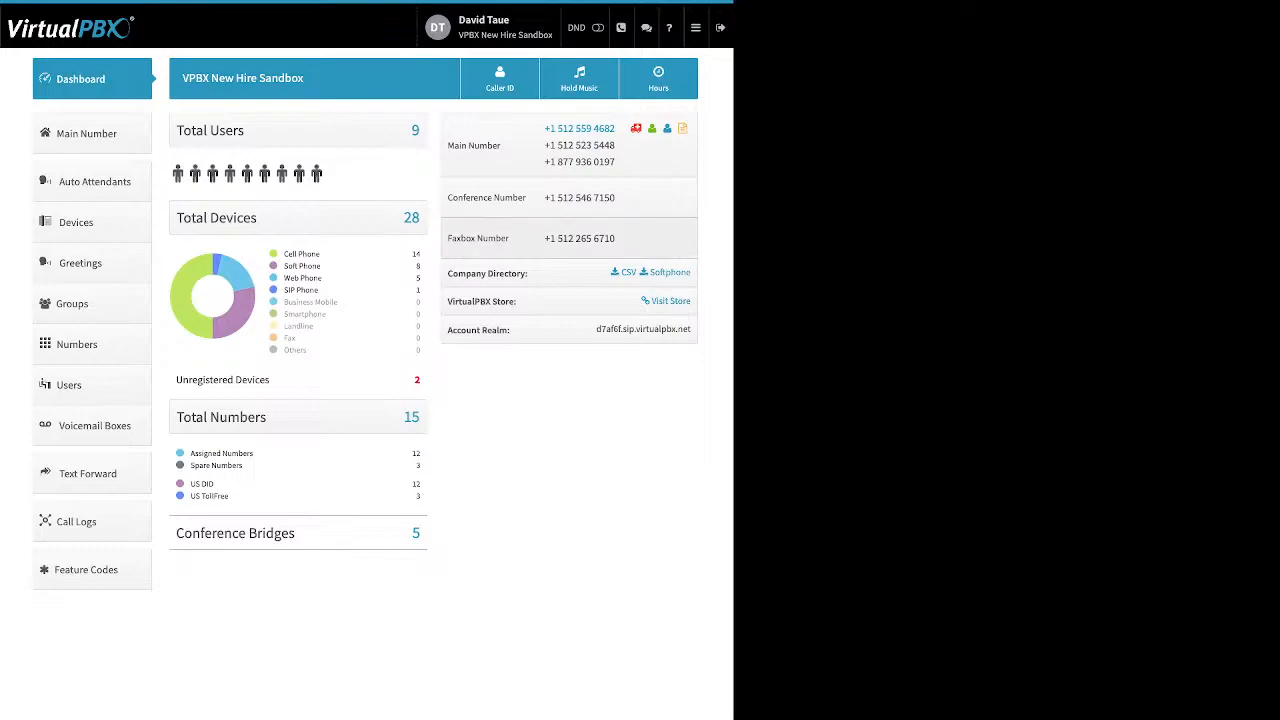
- Review the Company Directory, VirtualPBX Store and Account Realm entries on the dashboard
drag(529, 274, 454, 274)
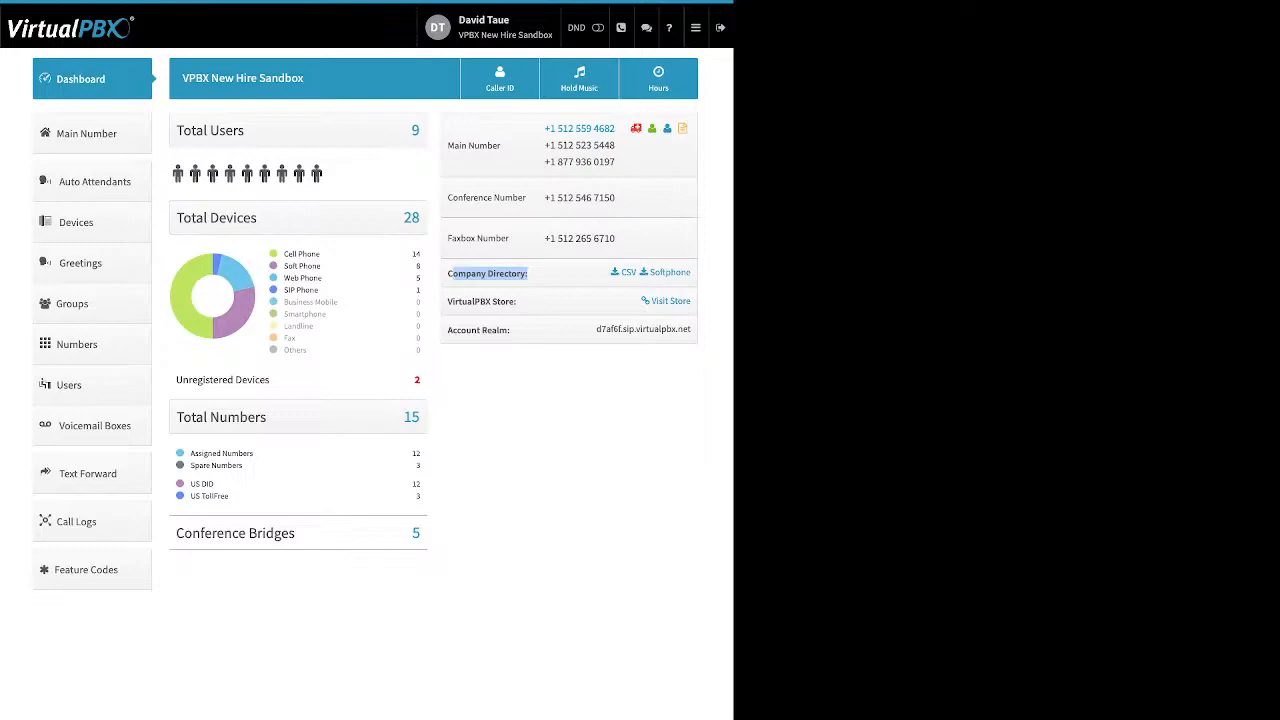
drag(517, 302, 448, 302)
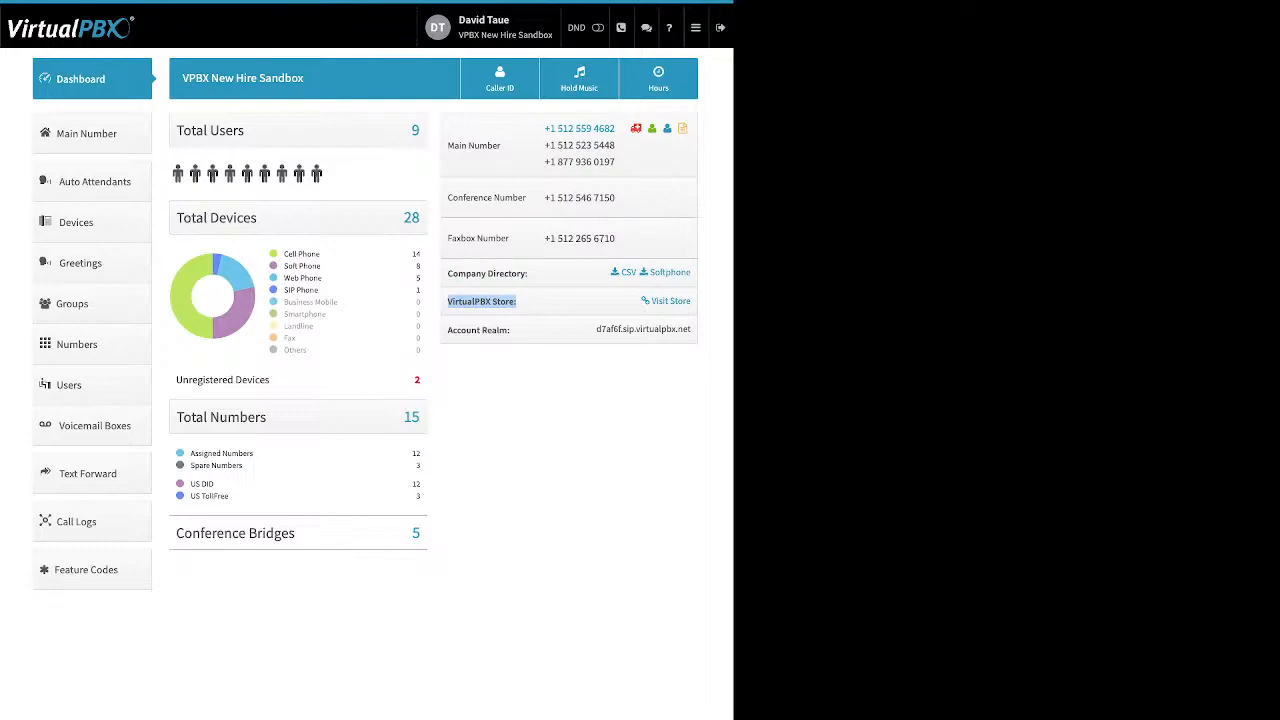
click(514, 329)
drag(512, 330, 448, 330)
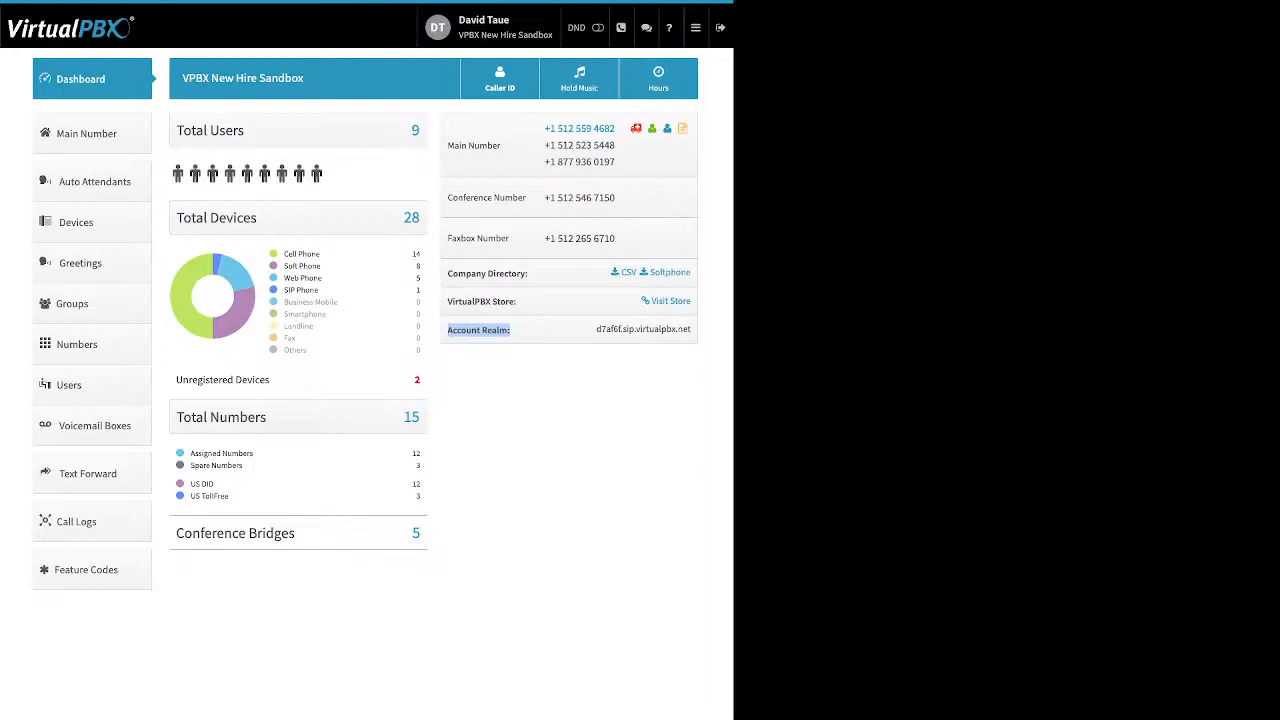
- Open the company caller ID settings, review the caller ID name and emergency (E911) information, and close them
click(500, 79)
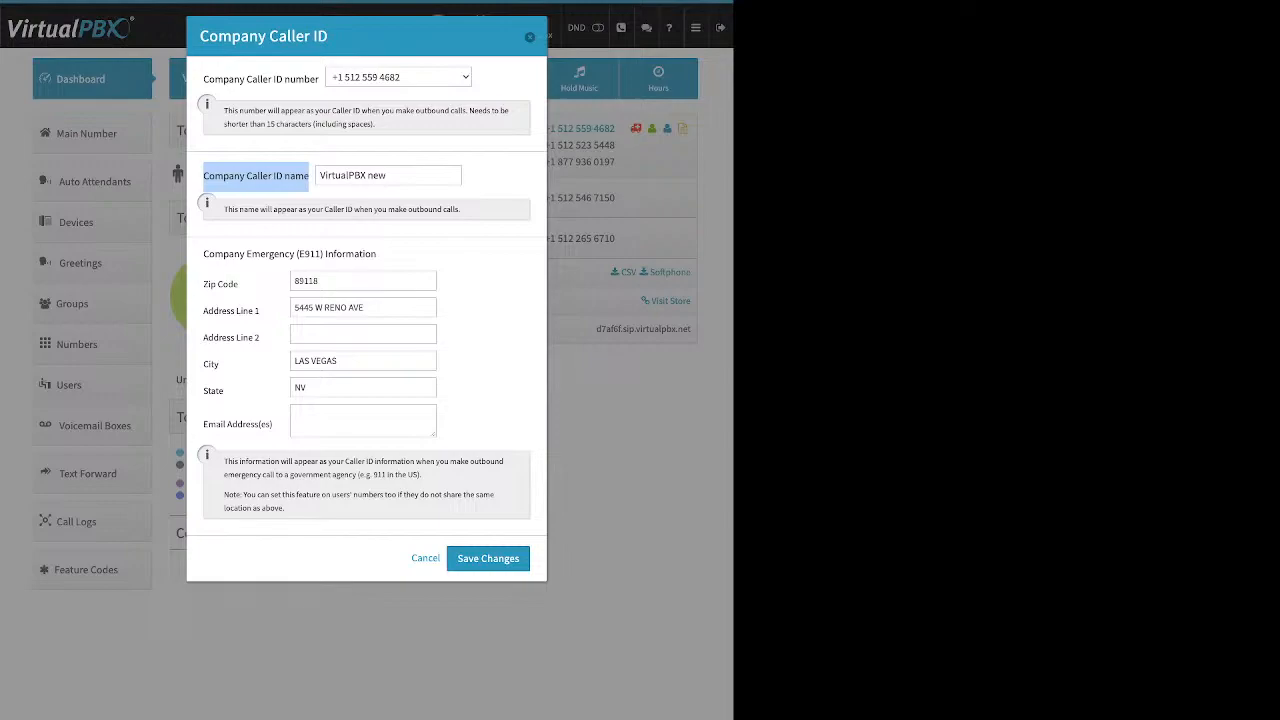
drag(386, 175, 319, 175)
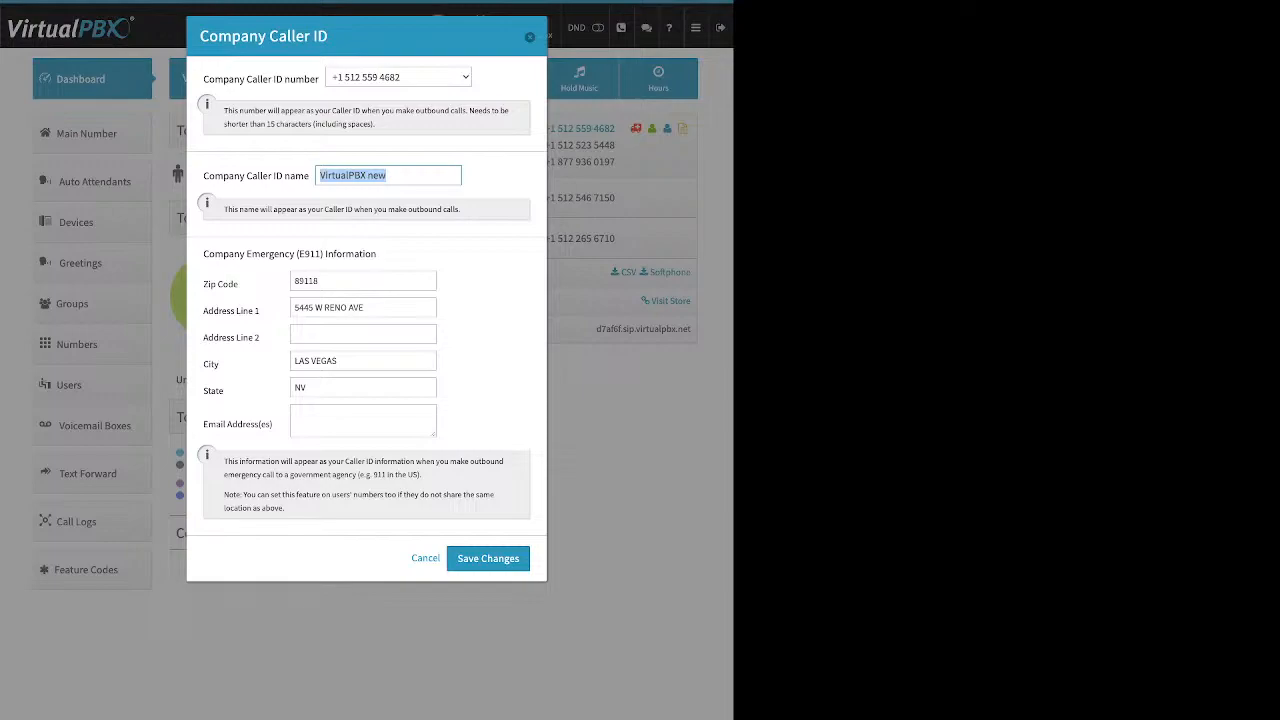
click(495, 178)
triple_click(290, 254)
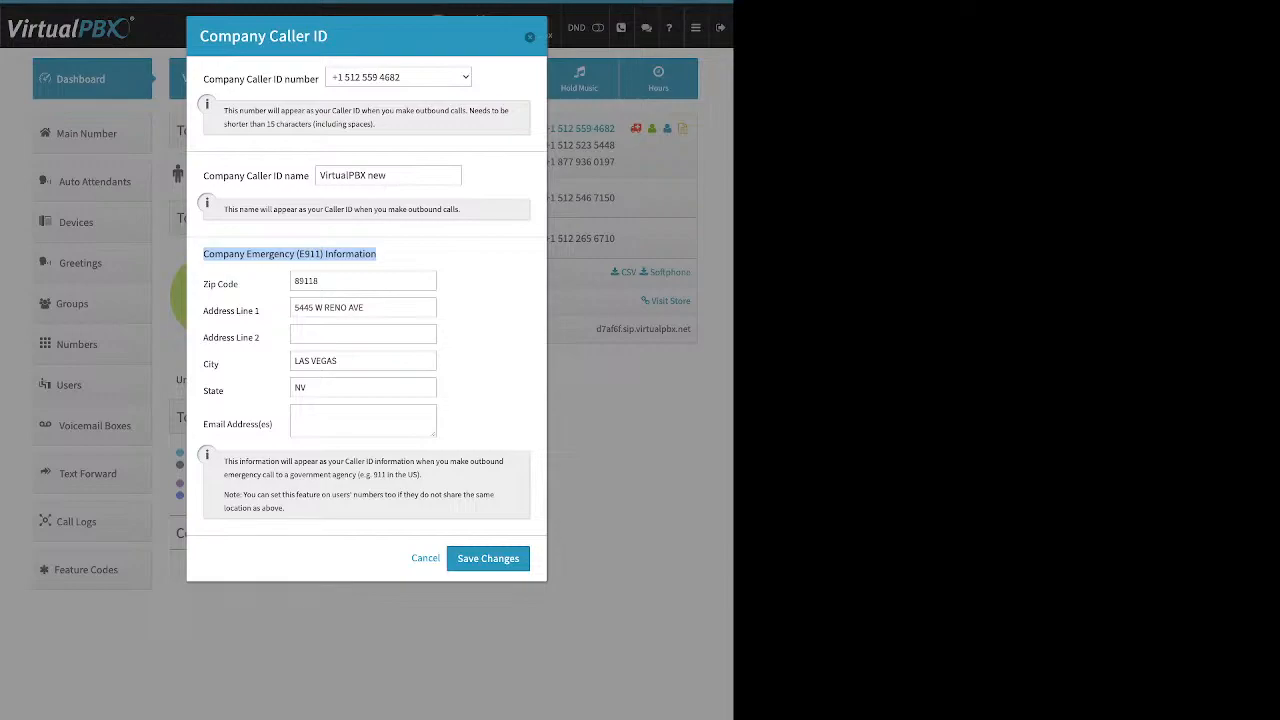
drag(204, 284, 234, 284)
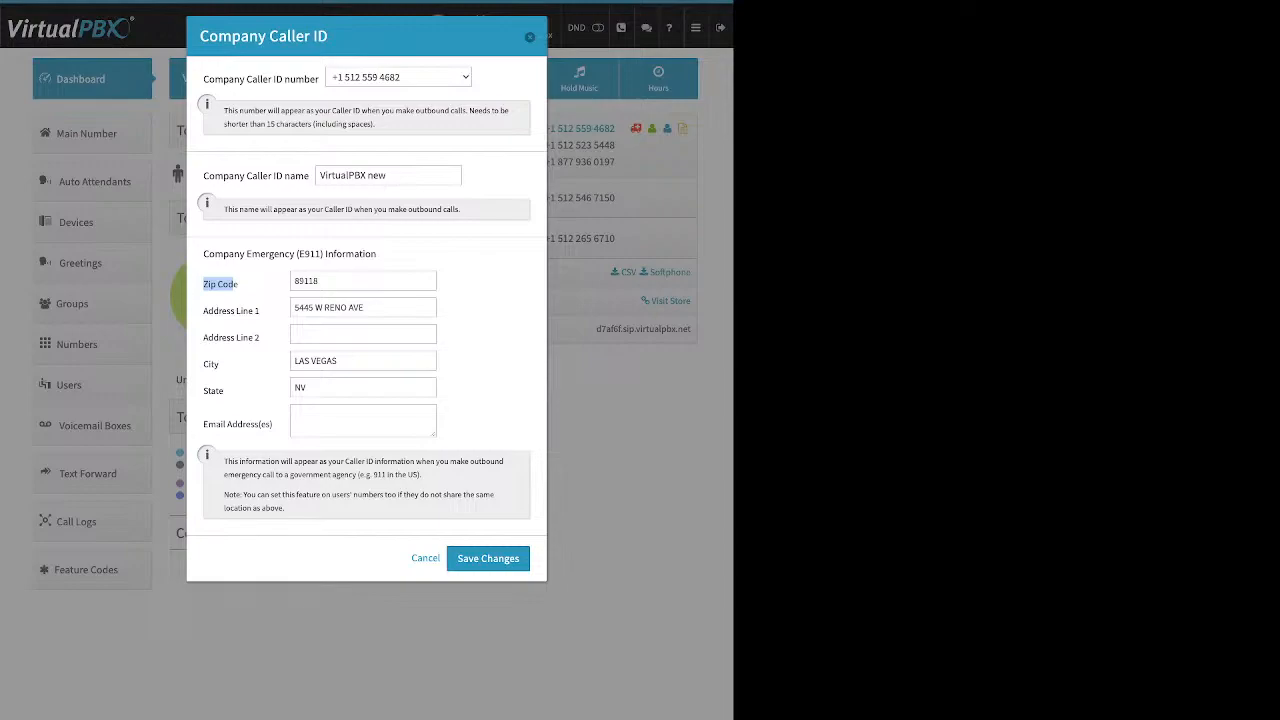
drag(225, 391, 202, 391)
drag(203, 175, 309, 175)
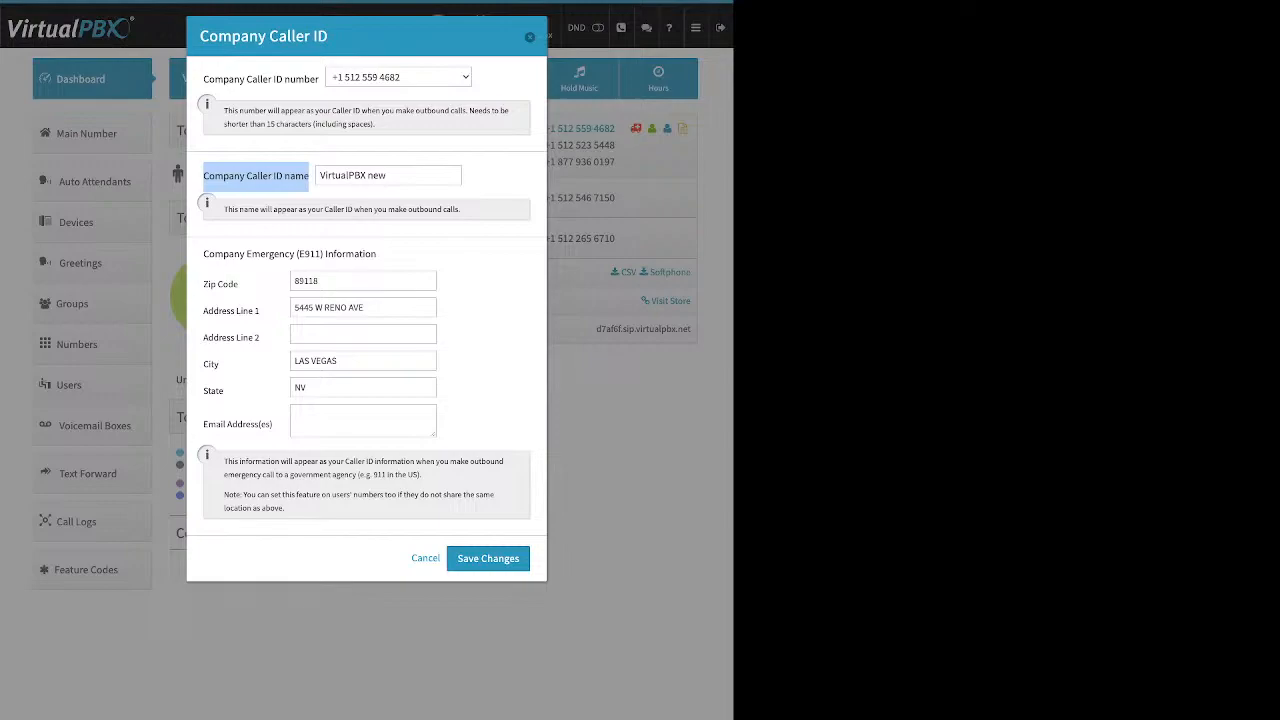
click(530, 37)
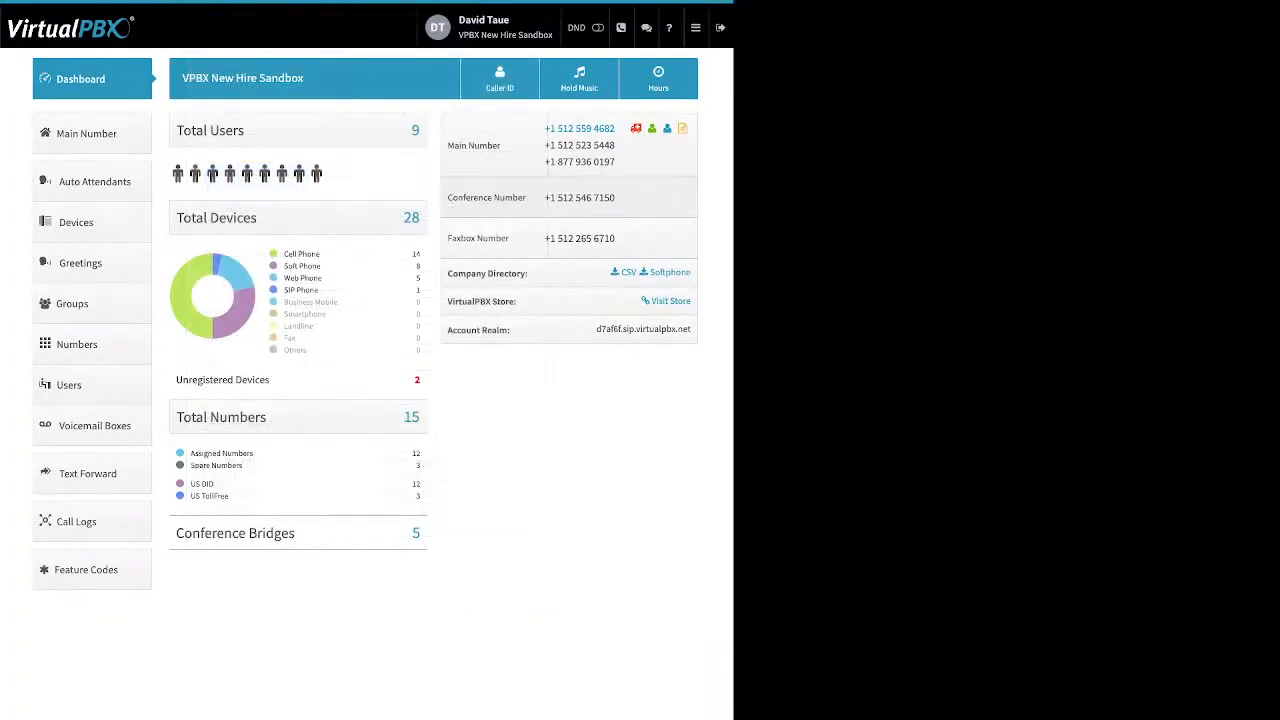
- Open the account's music-on-hold settings, show the file upload option, and close them without changes
click(579, 78)
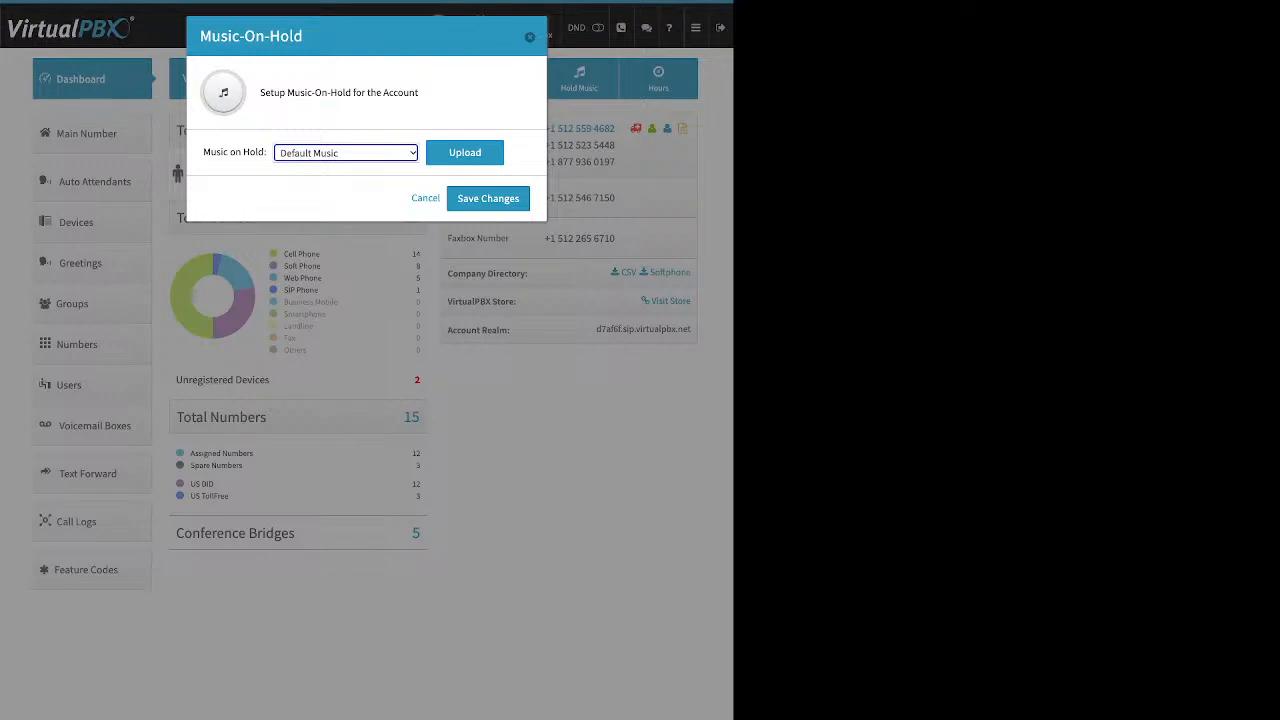
click(465, 153)
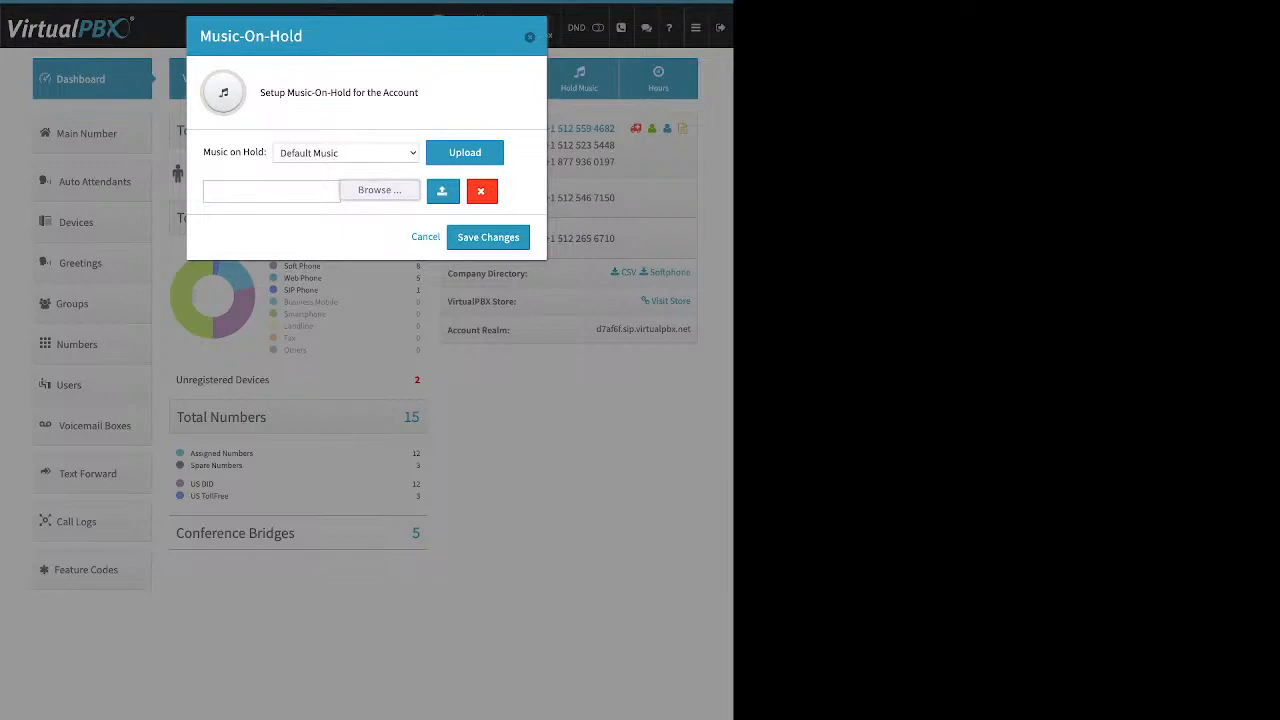
key(Escape)
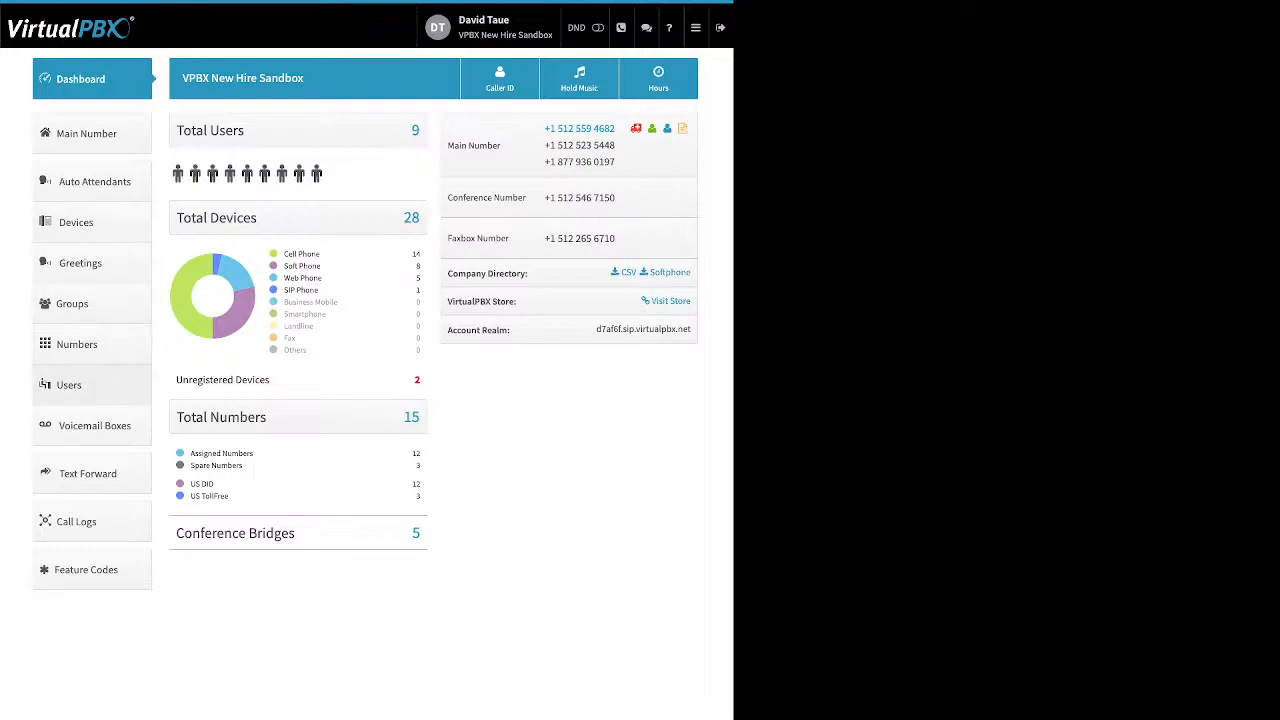
- Open the new user form in the Users section and review its first name, last name, login email and password fields
click(69, 385)
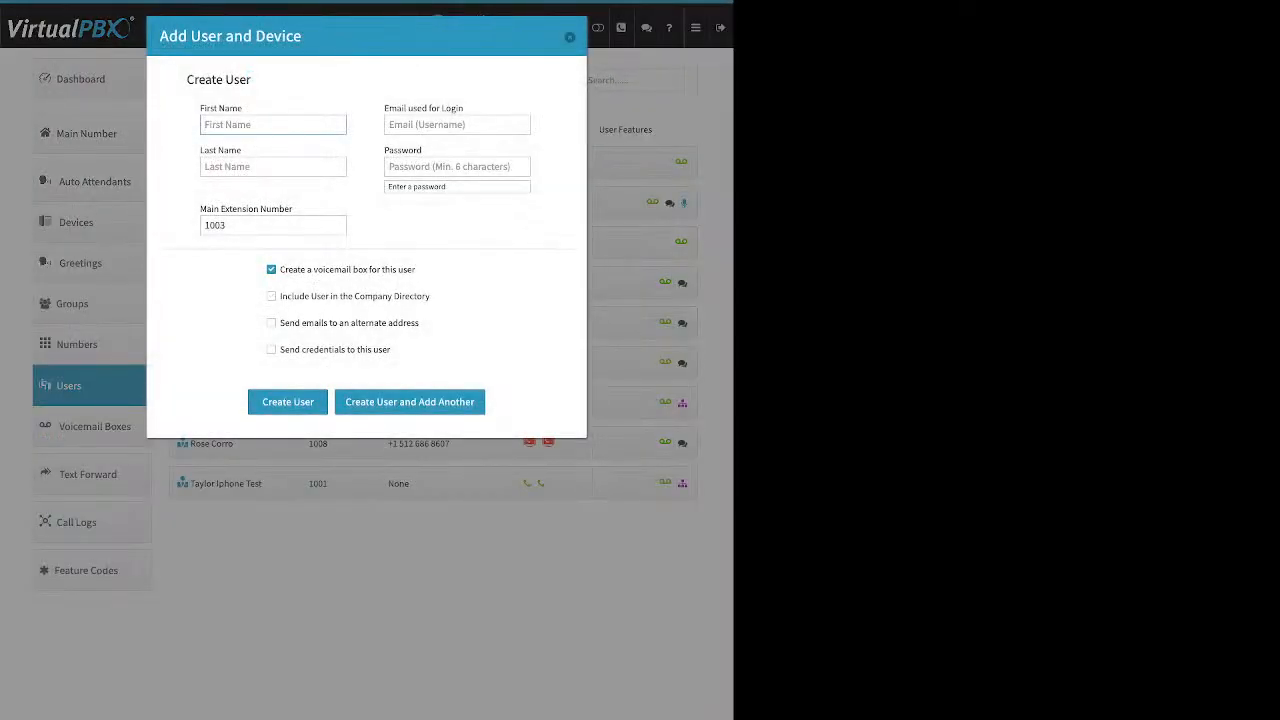
drag(200, 108, 218, 108)
drag(200, 150, 228, 150)
drag(464, 108, 384, 108)
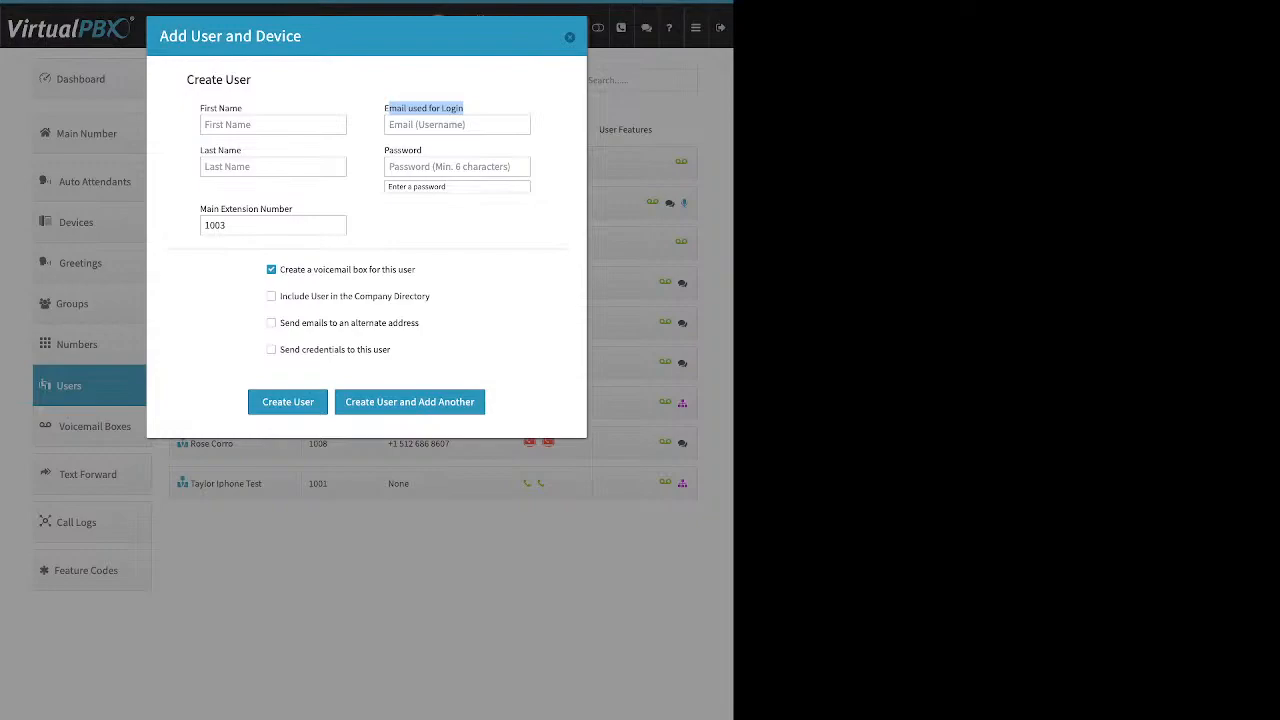
double_click(403, 150)
click(417, 150)
drag(417, 150, 389, 150)
click(392, 150)
- Set the new user's main extension number to 8765
drag(285, 209, 215, 225)
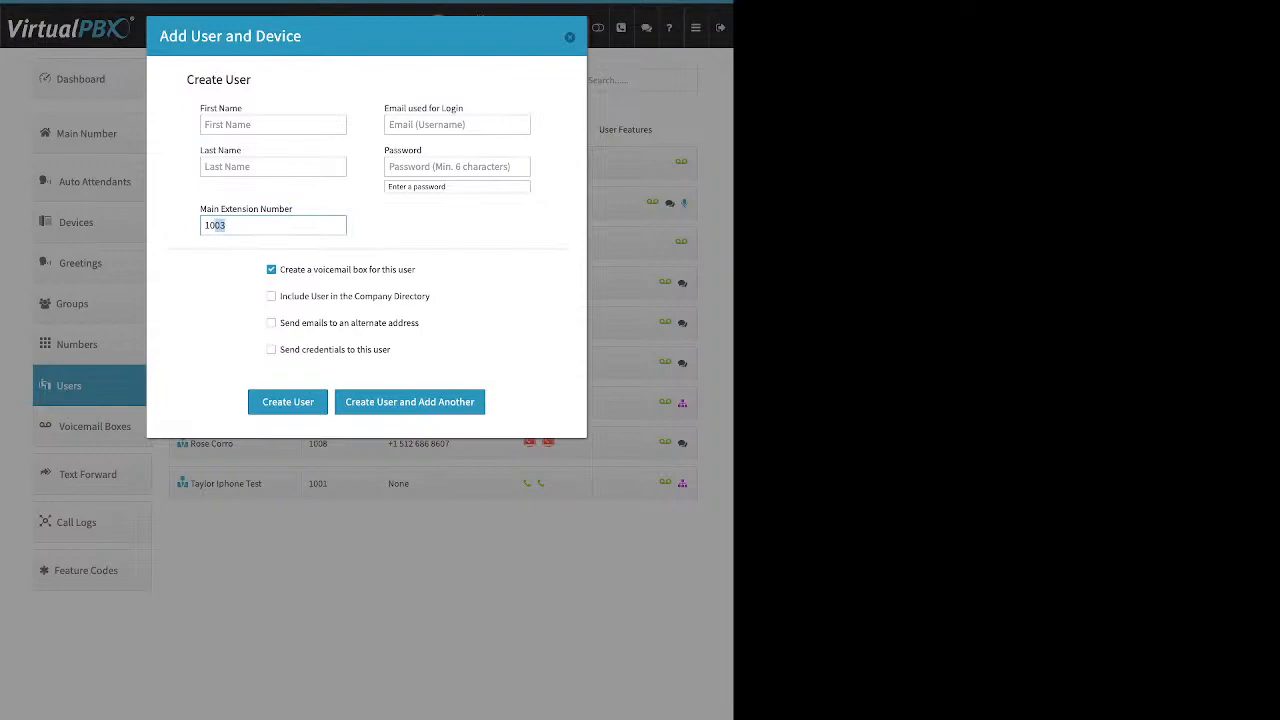
key(BackSpace)
key(BackSpace)
key(BackSpace)
text(8765)
- Review the new user's voicemail box option and include the user in the company directory
drag(416, 269, 280, 269)
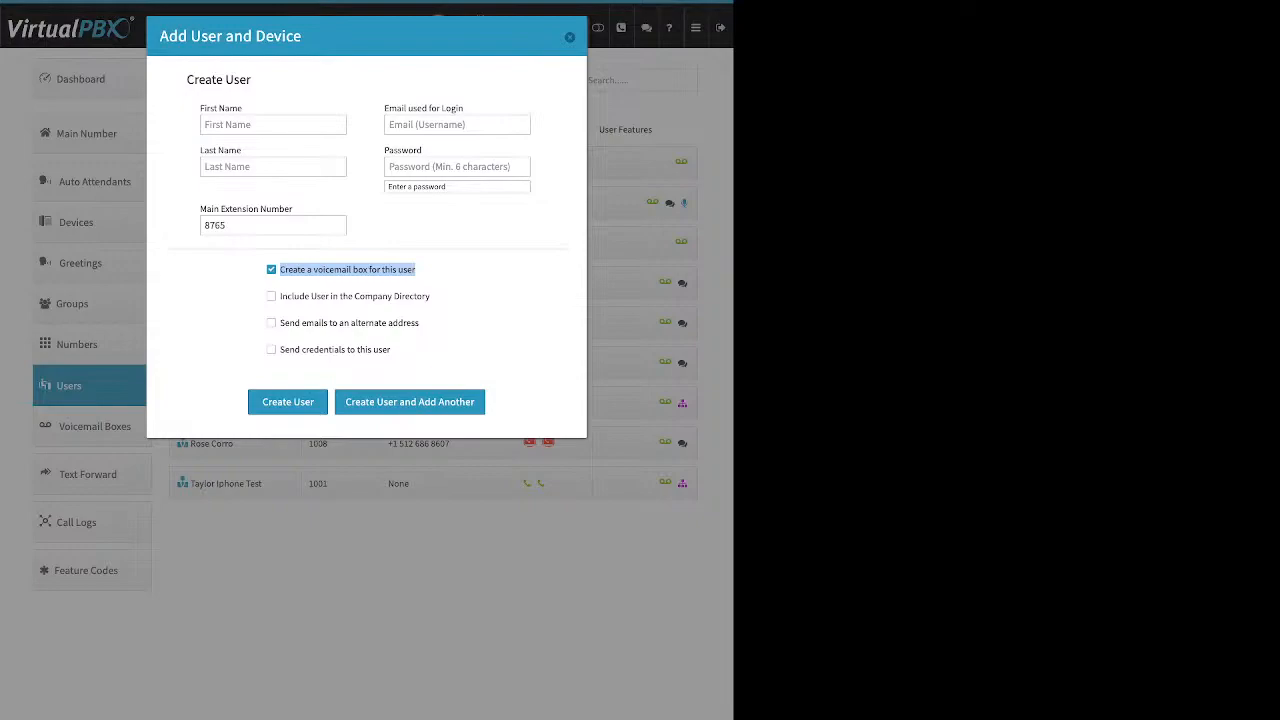
drag(432, 296, 278, 296)
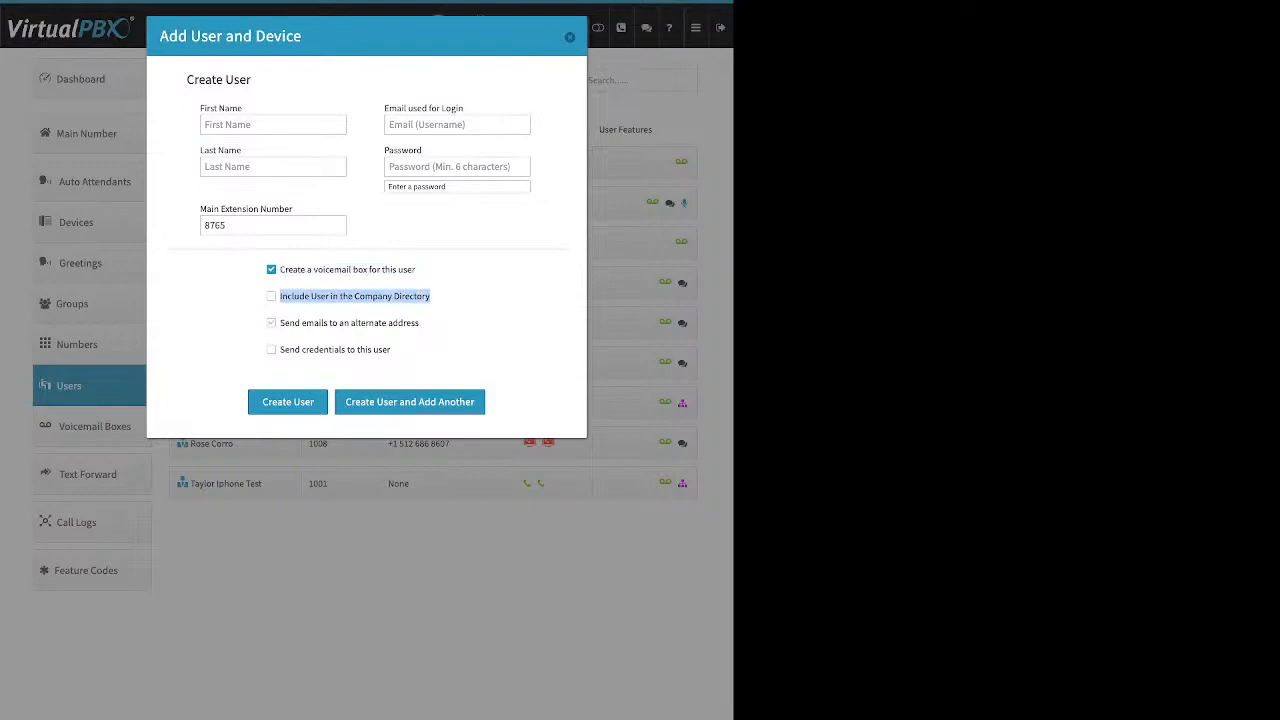
click(271, 296)
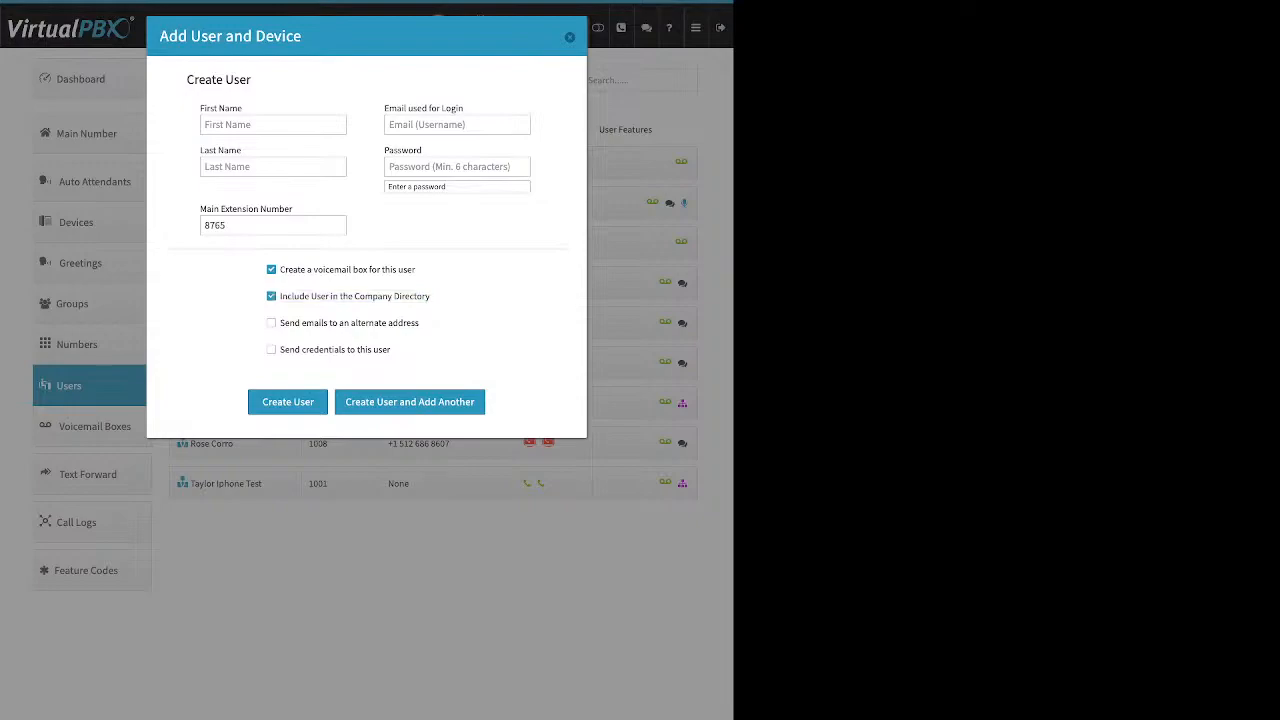
- Turn on sending emails to an alternate address to show the notification email field, and turn it off again
drag(421, 323, 278, 323)
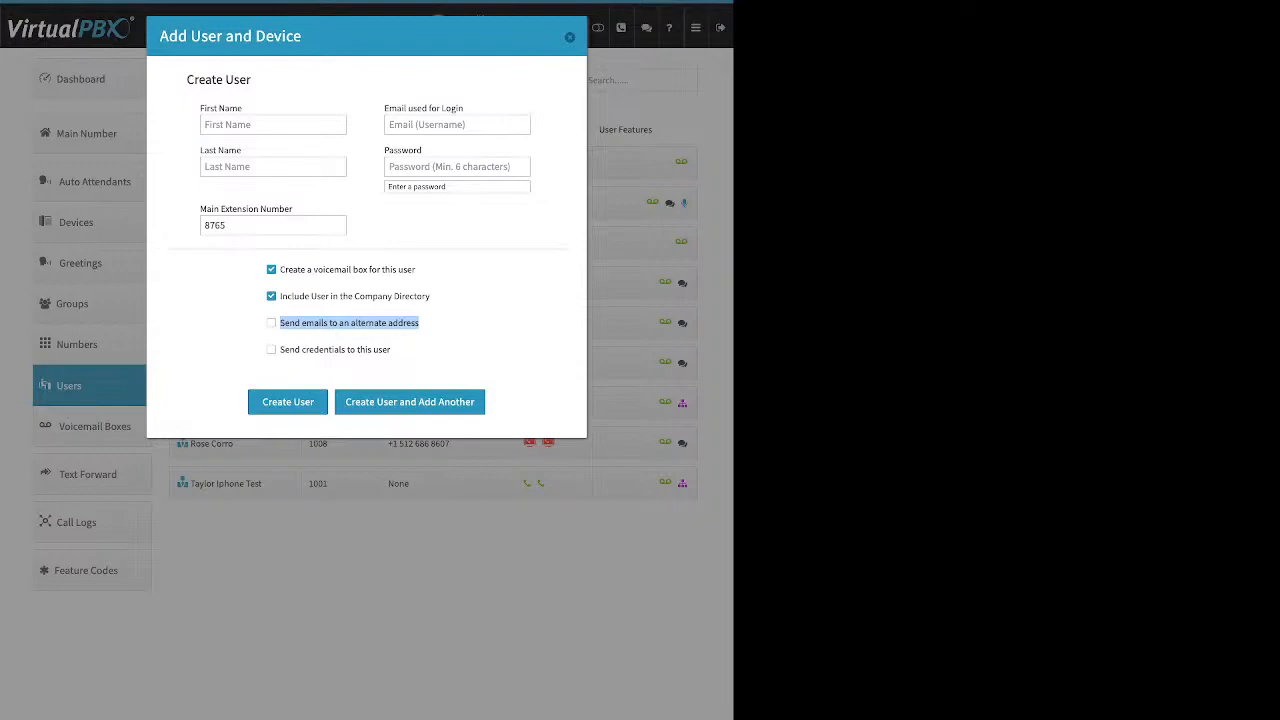
click(271, 323)
click(363, 353)
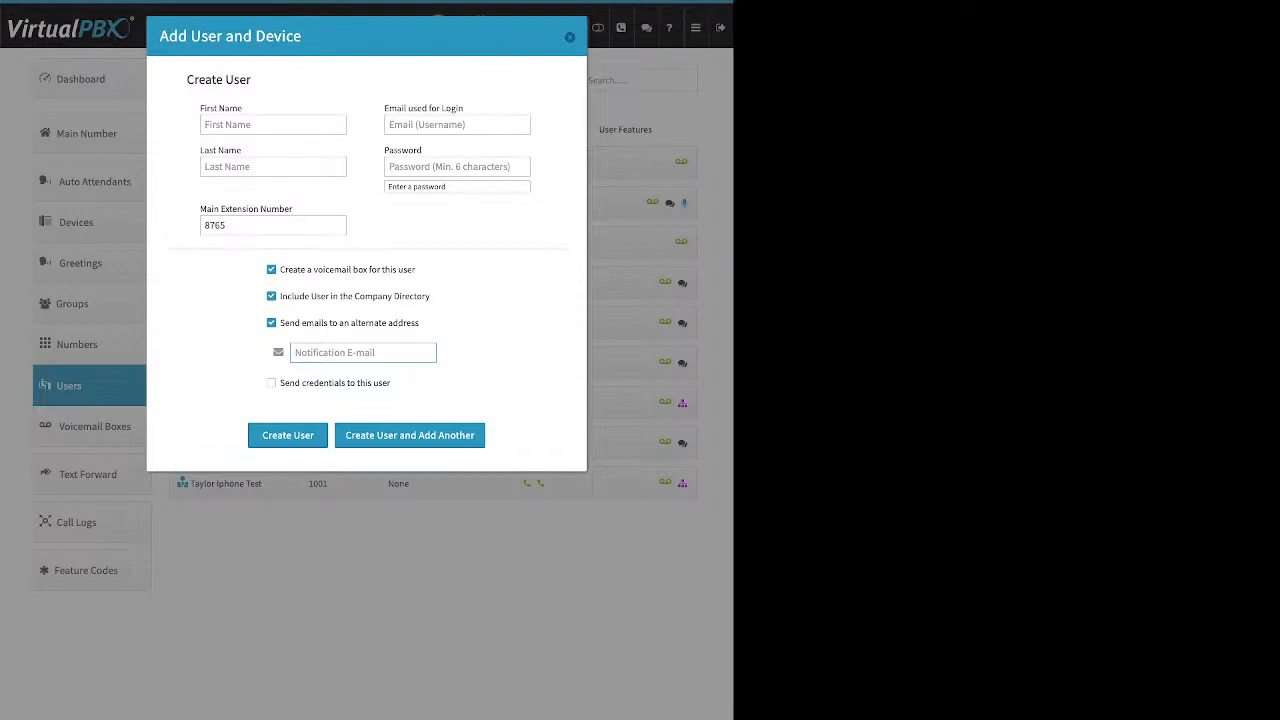
click(271, 323)
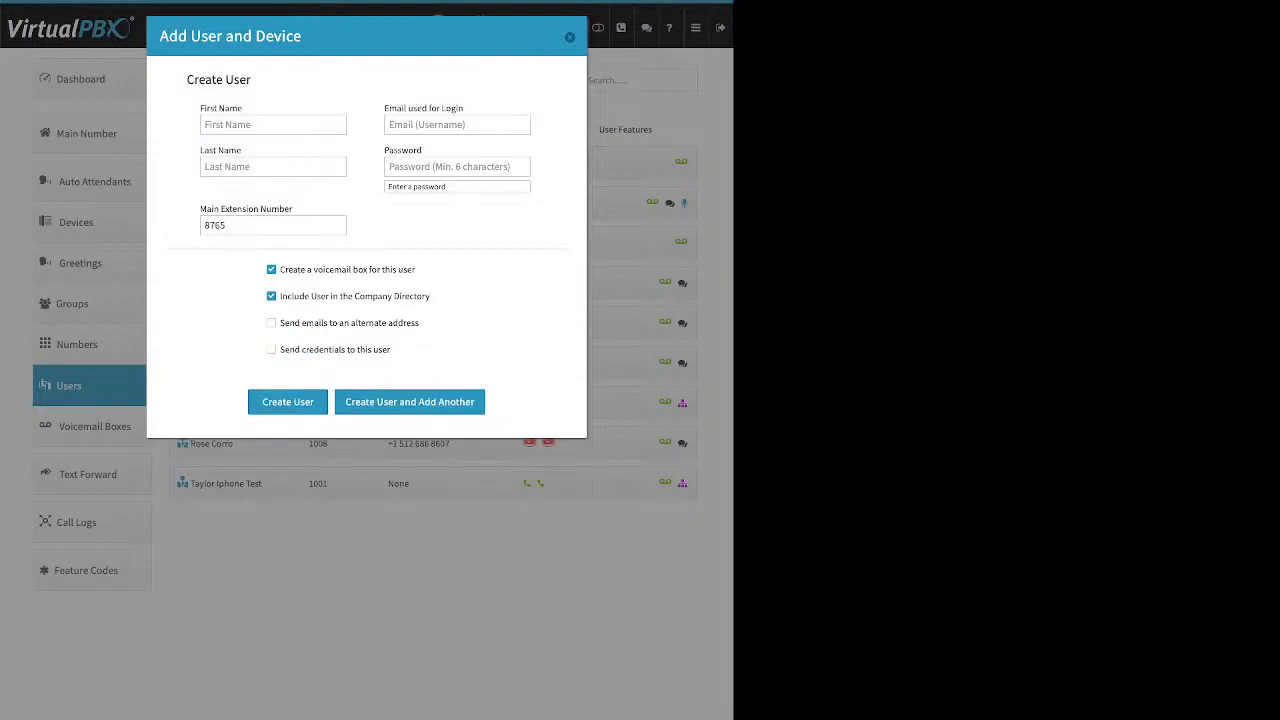
- Try the option to send credentials to the new user, and close the form without creating the user
double_click(271, 350)
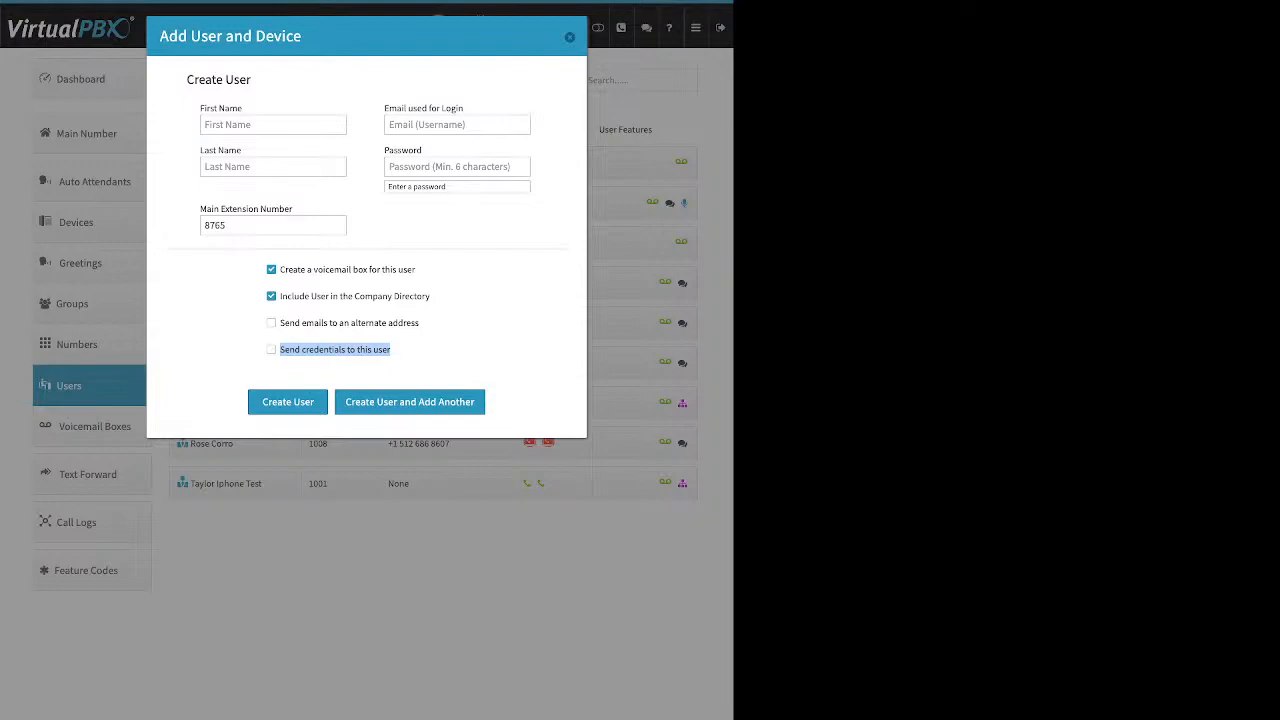
click(271, 350)
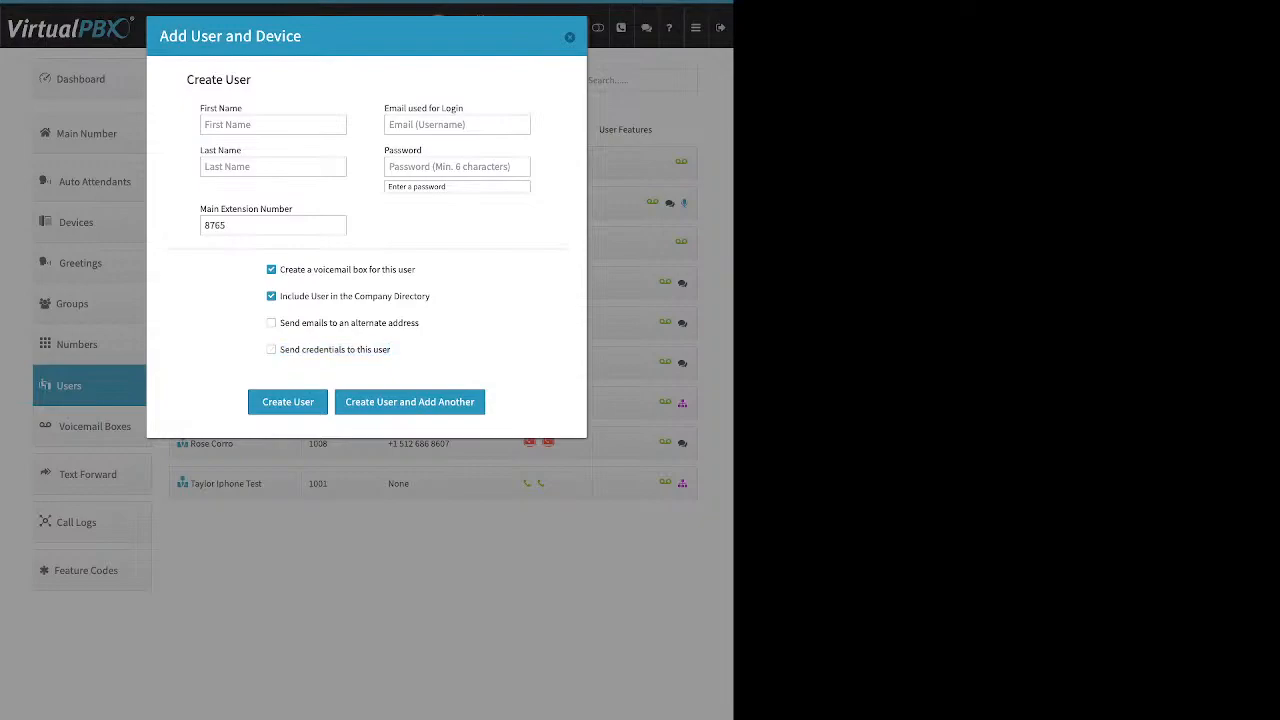
click(271, 350)
click(570, 37)
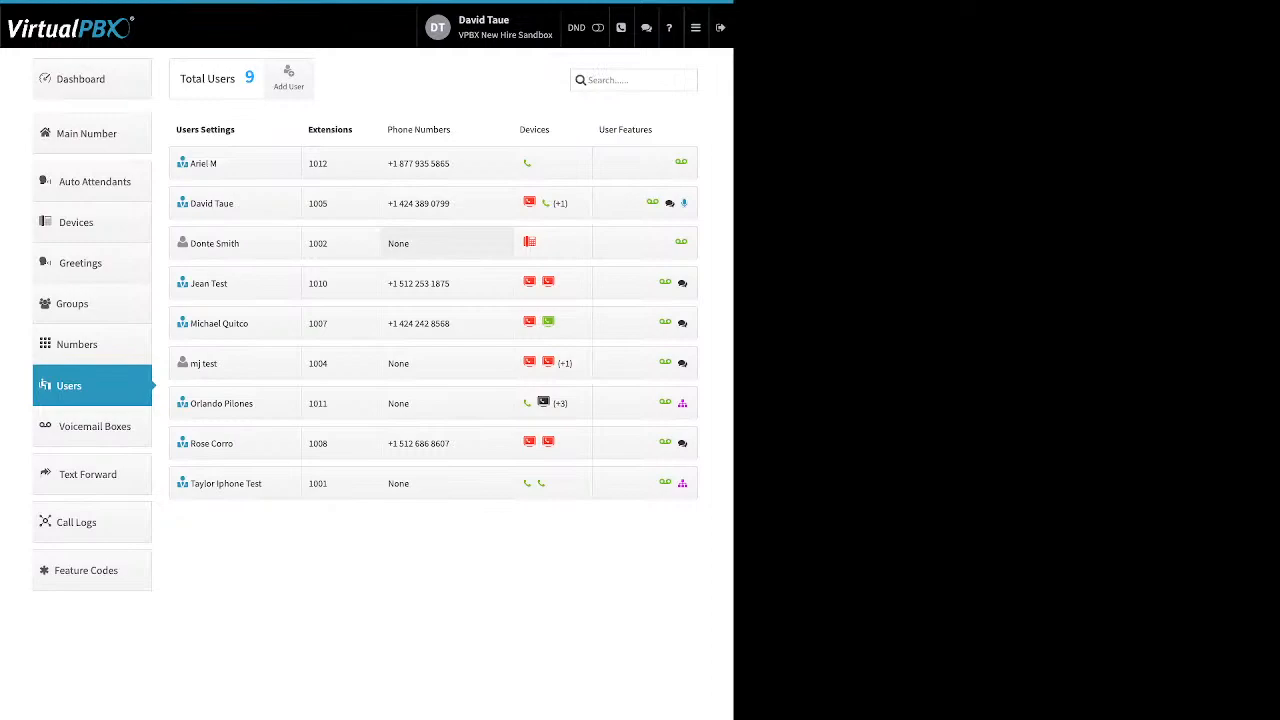
- Open the settings of the user with extension 1002 and review the first and last name fields
click(235, 243)
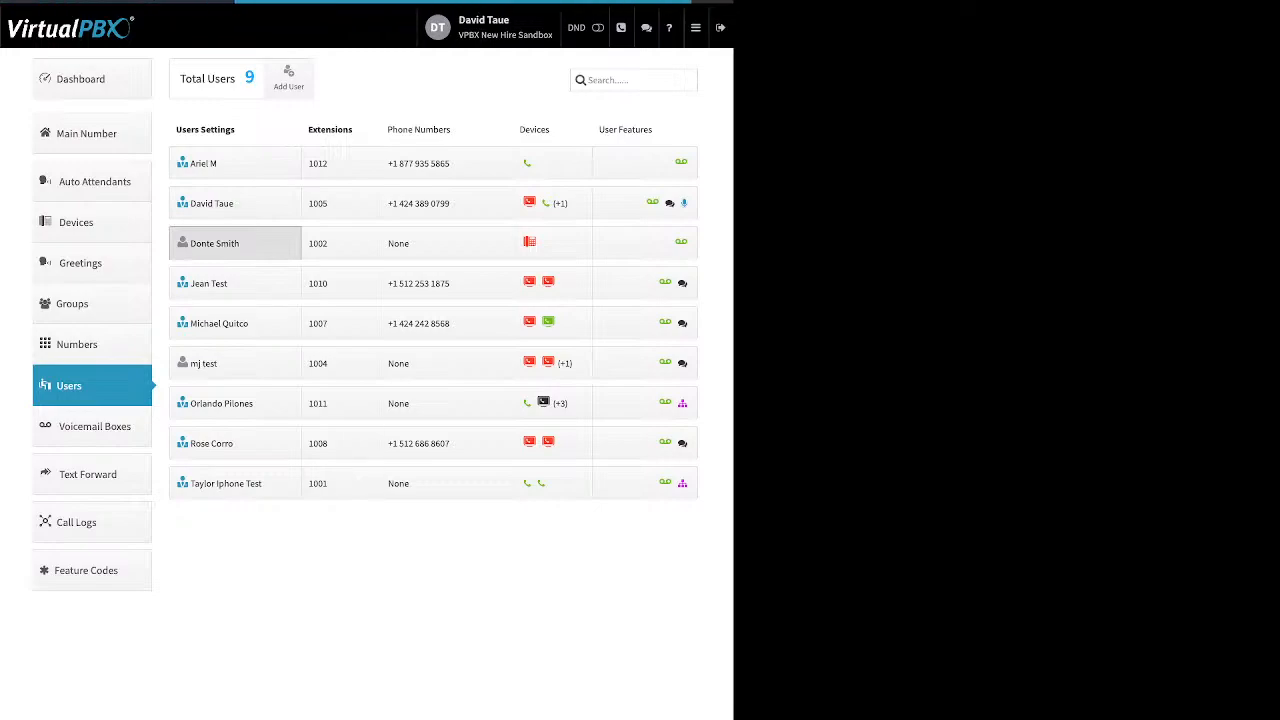
click(221, 291)
key(Tab)
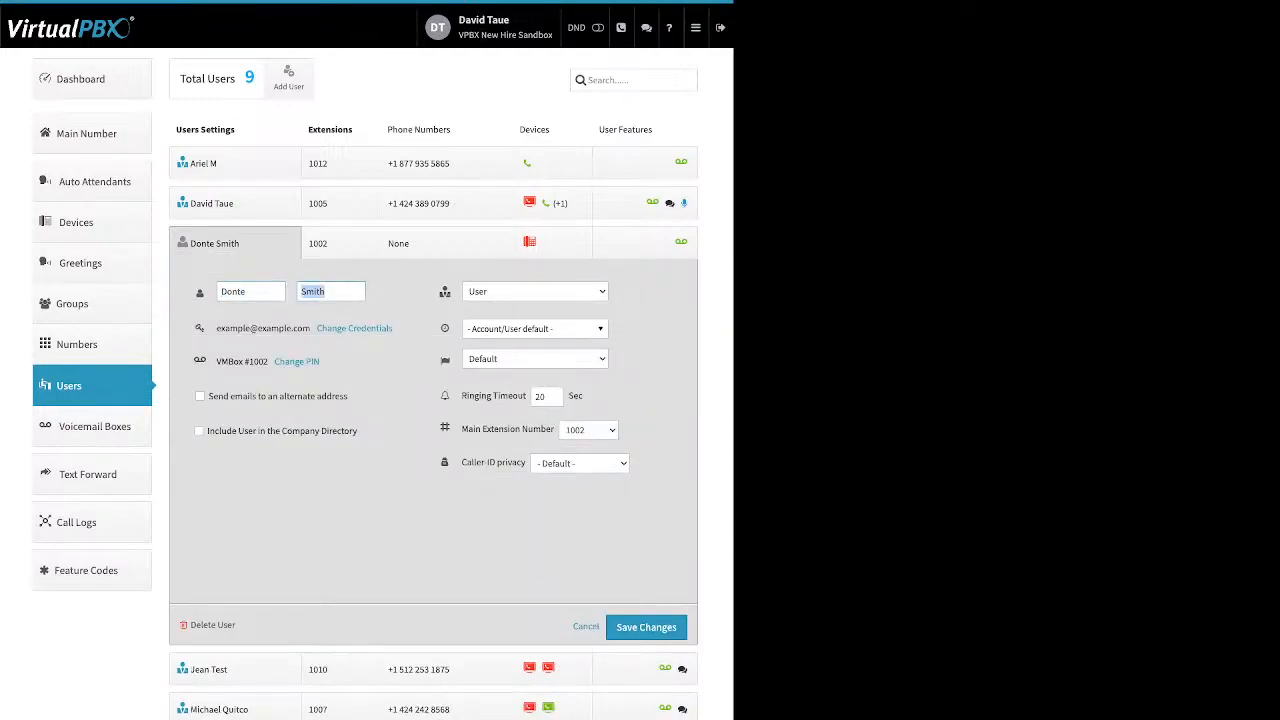
- Open the user's credentials form, review the email, password and reset-instructions options, and close it without changes
key(Tab)
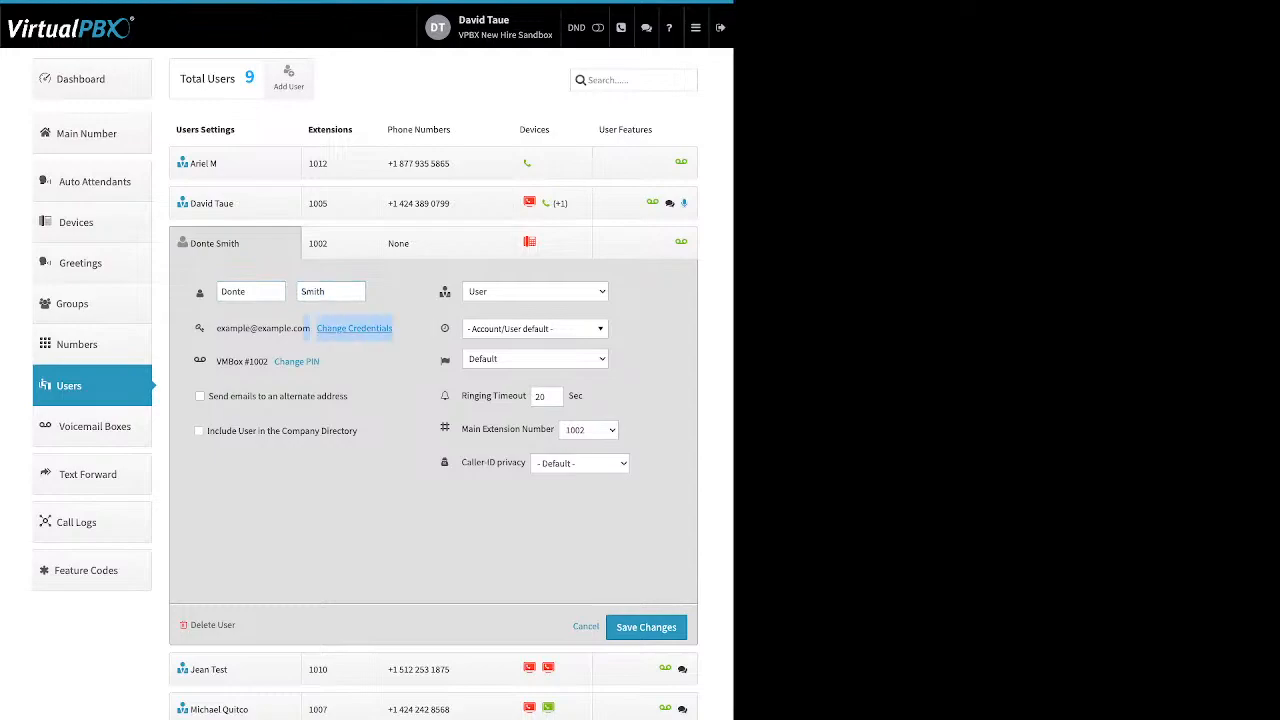
key(Return)
drag(253, 77, 312, 77)
drag(264, 160, 333, 160)
click(333, 160)
drag(436, 247, 414, 247)
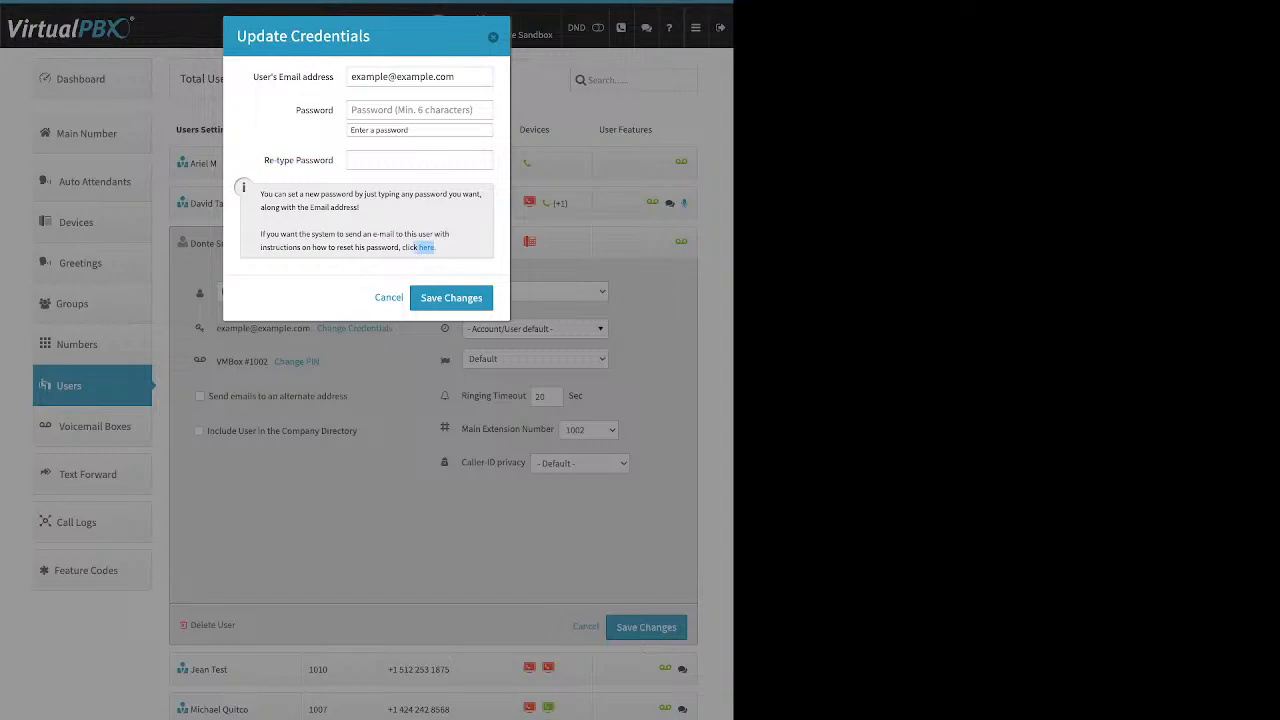
key(Escape)
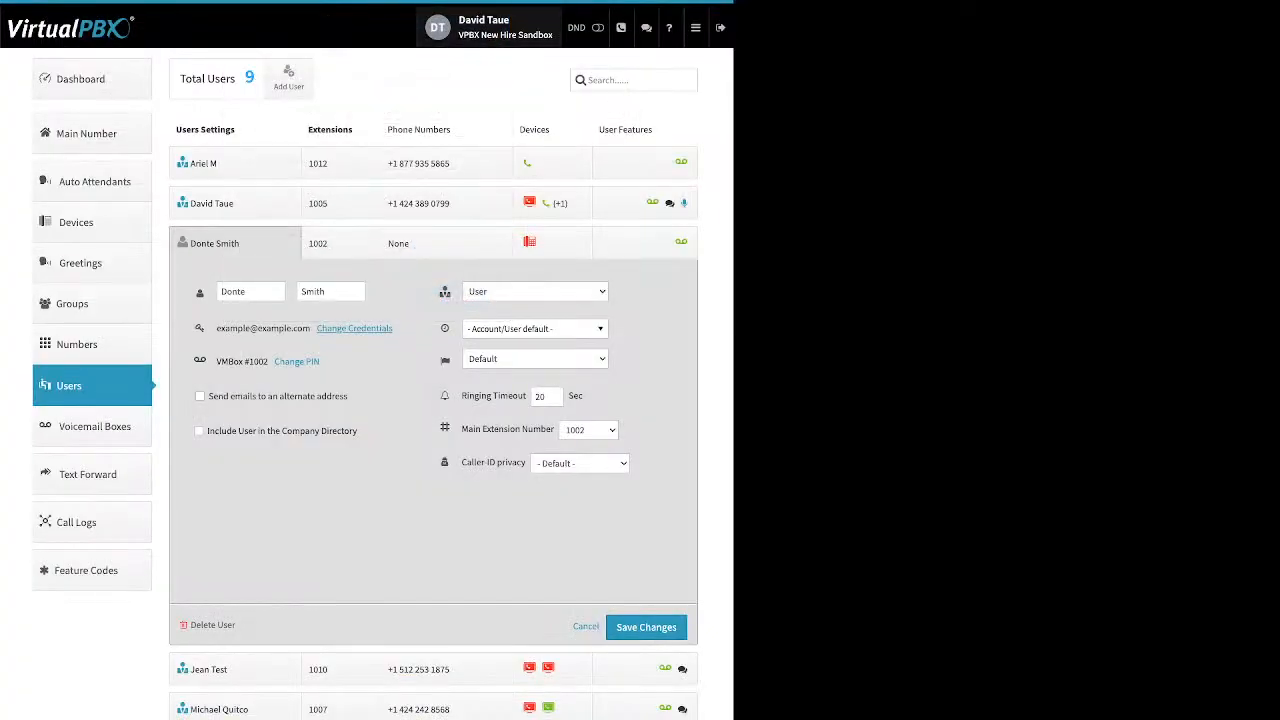
- Open the form for updating the user's voicemail PIN and close it without changes
drag(328, 362, 258, 362)
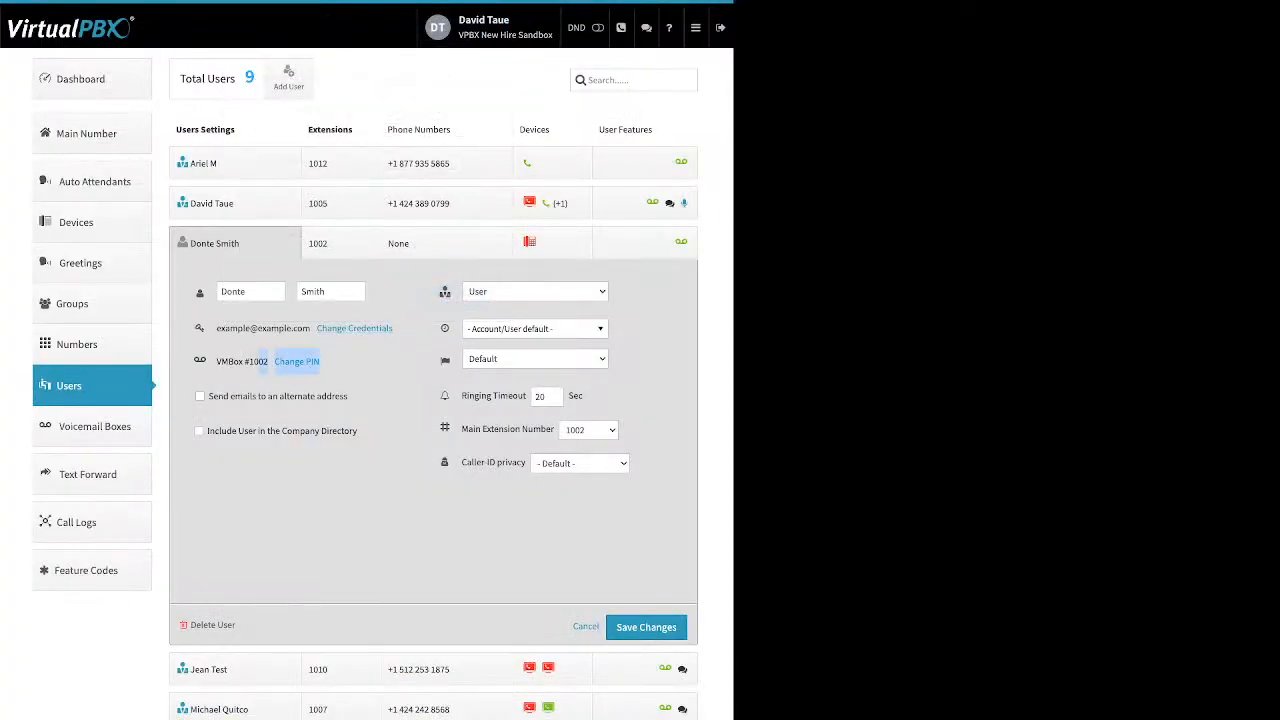
click(297, 362)
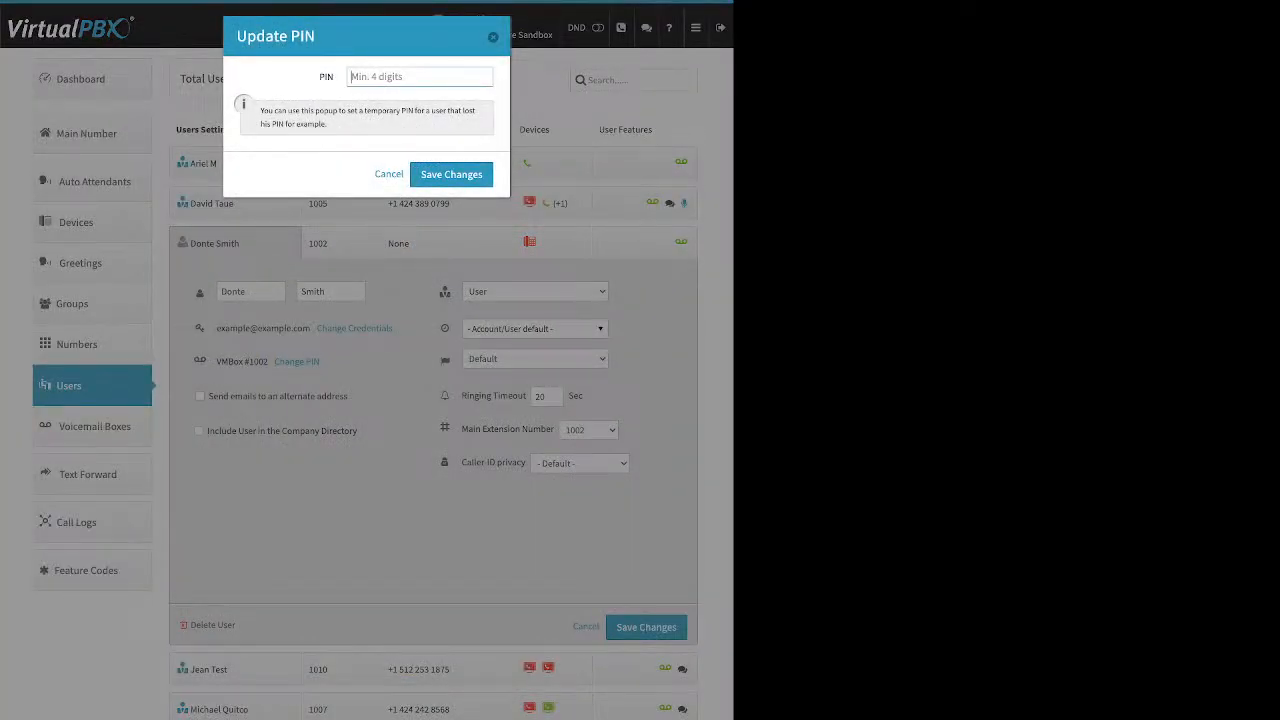
key(Escape)
- Review the user's alternate email and company directory options, time zone list and ringing timeout
drag(349, 397, 208, 397)
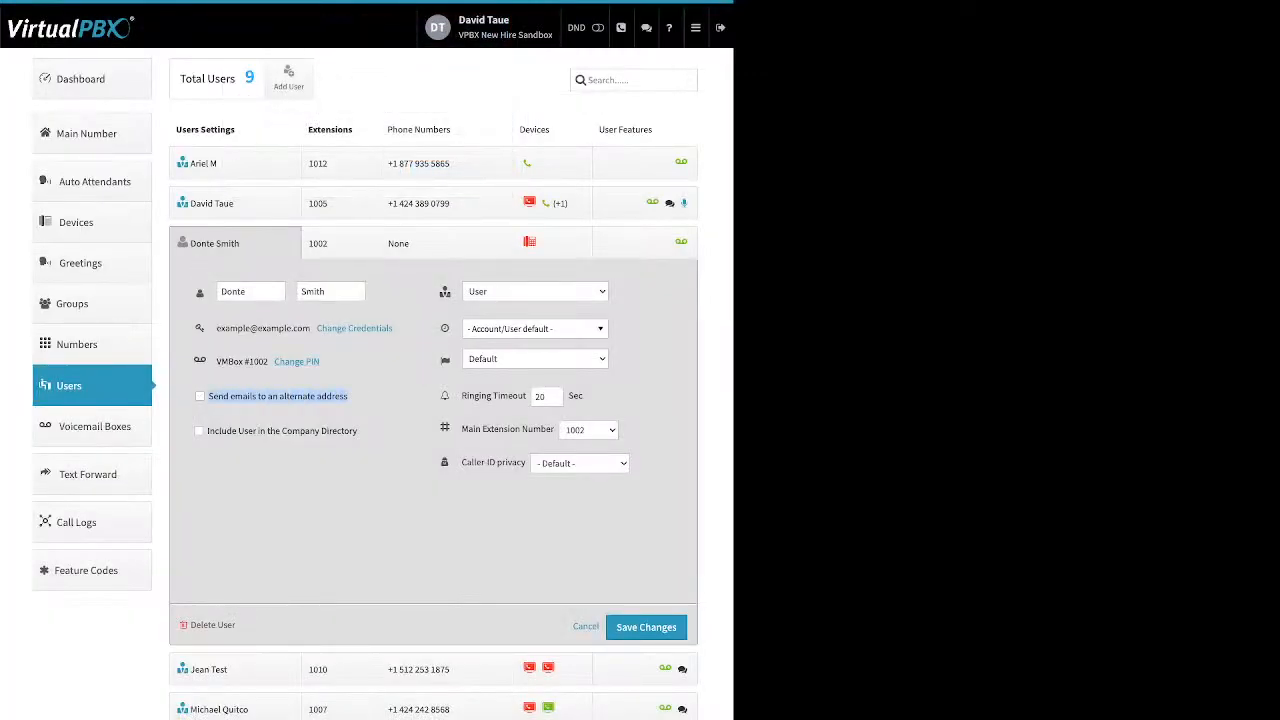
drag(357, 431, 236, 431)
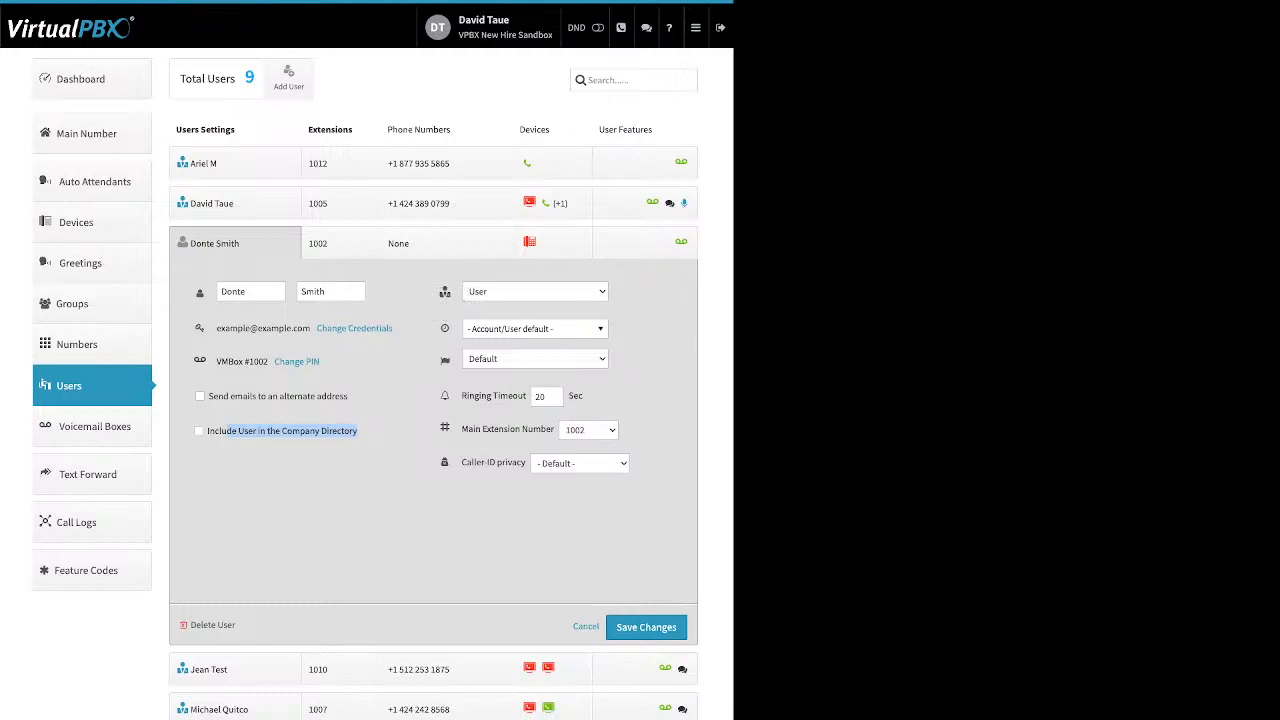
click(534, 329)
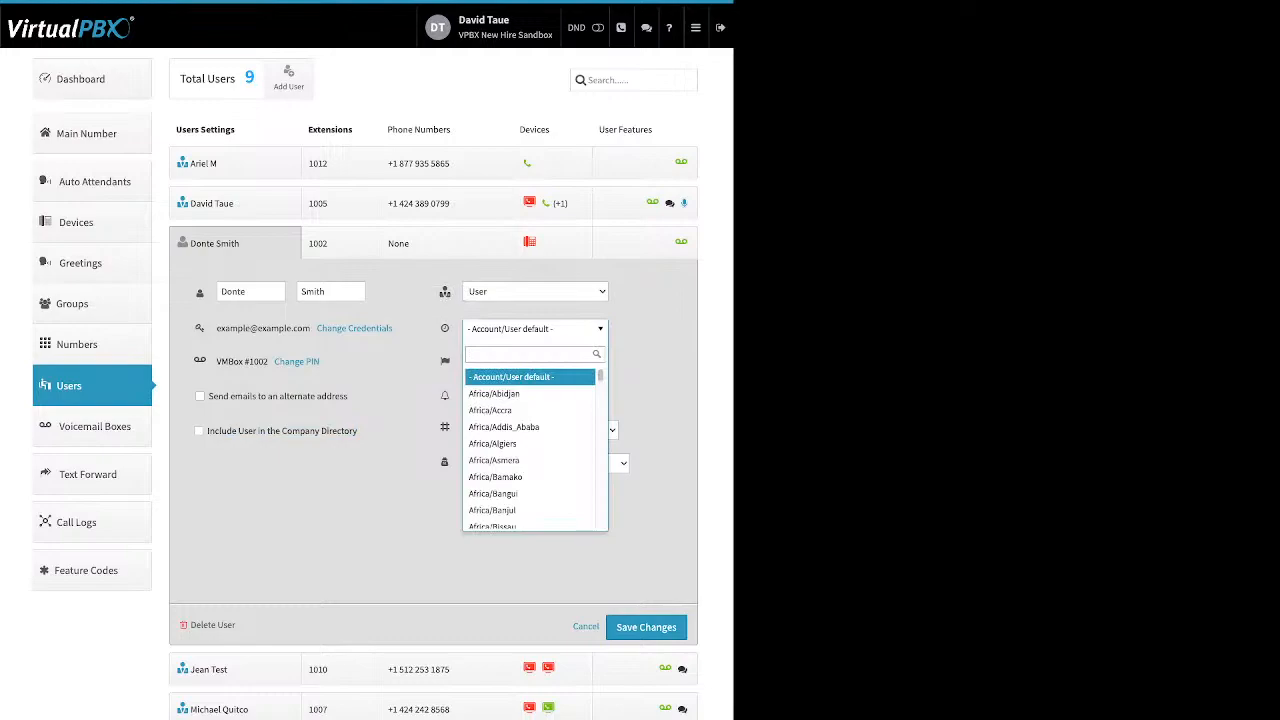
key(Escape)
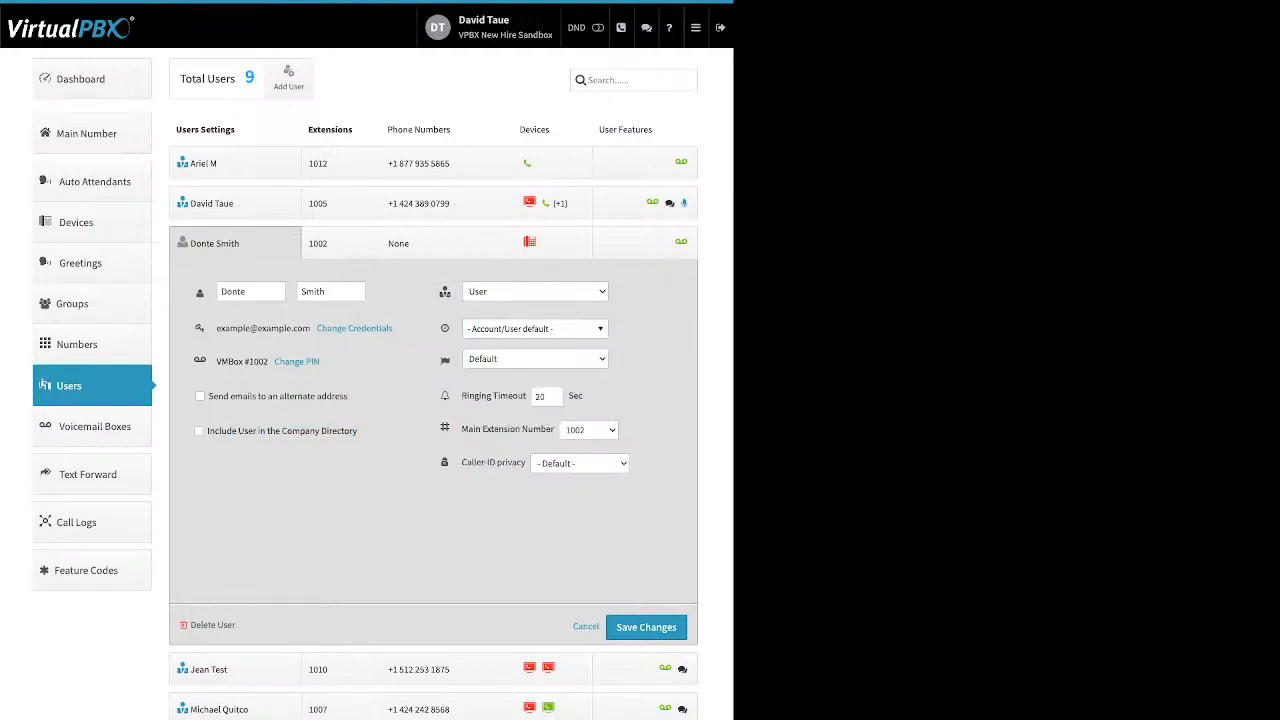
mouse_move(445, 359)
drag(462, 396, 518, 396)
- View the assigned extensions and the option to add one for the user with extension 1002, and open the user's phone numbers
click(341, 243)
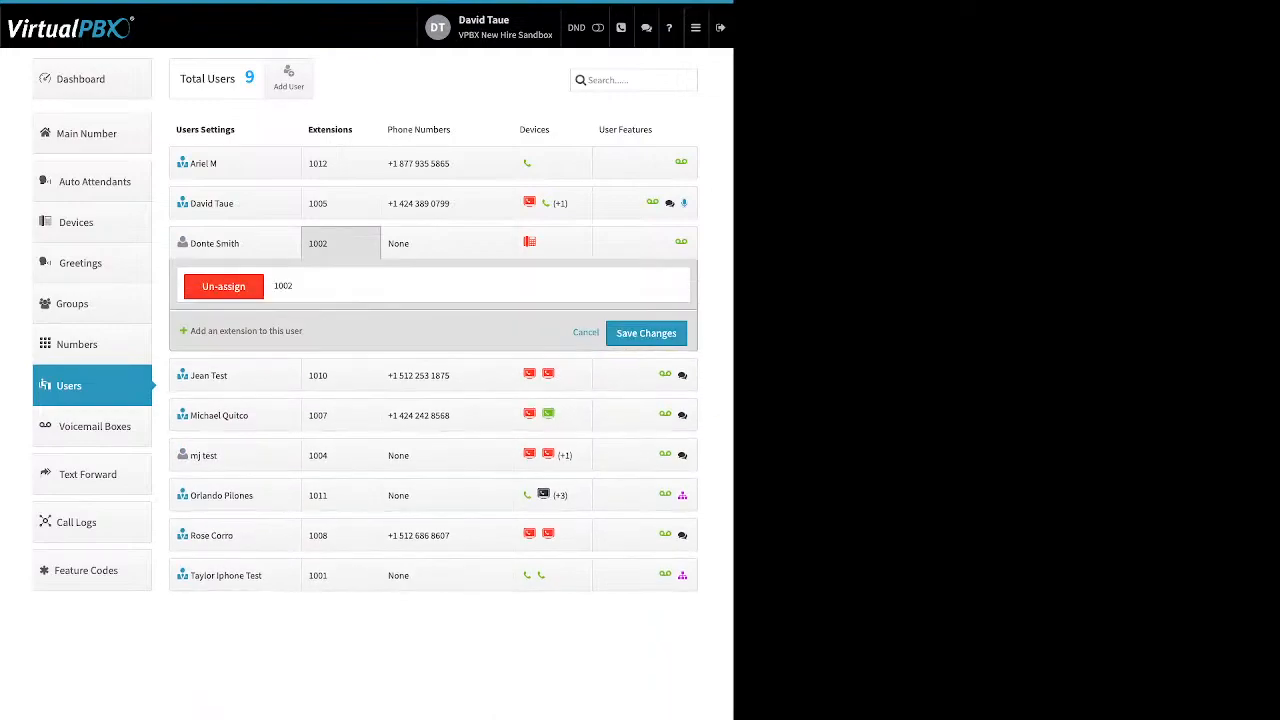
drag(305, 331, 225, 331)
drag(305, 331, 196, 331)
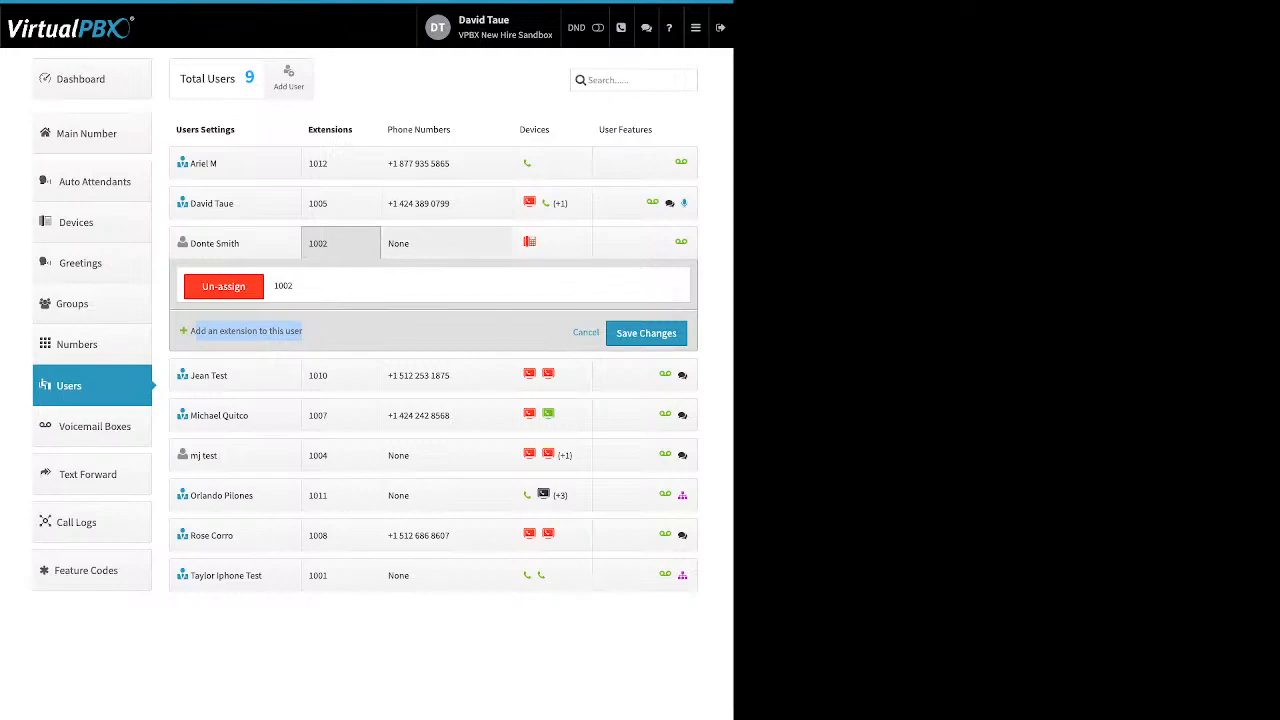
click(446, 243)
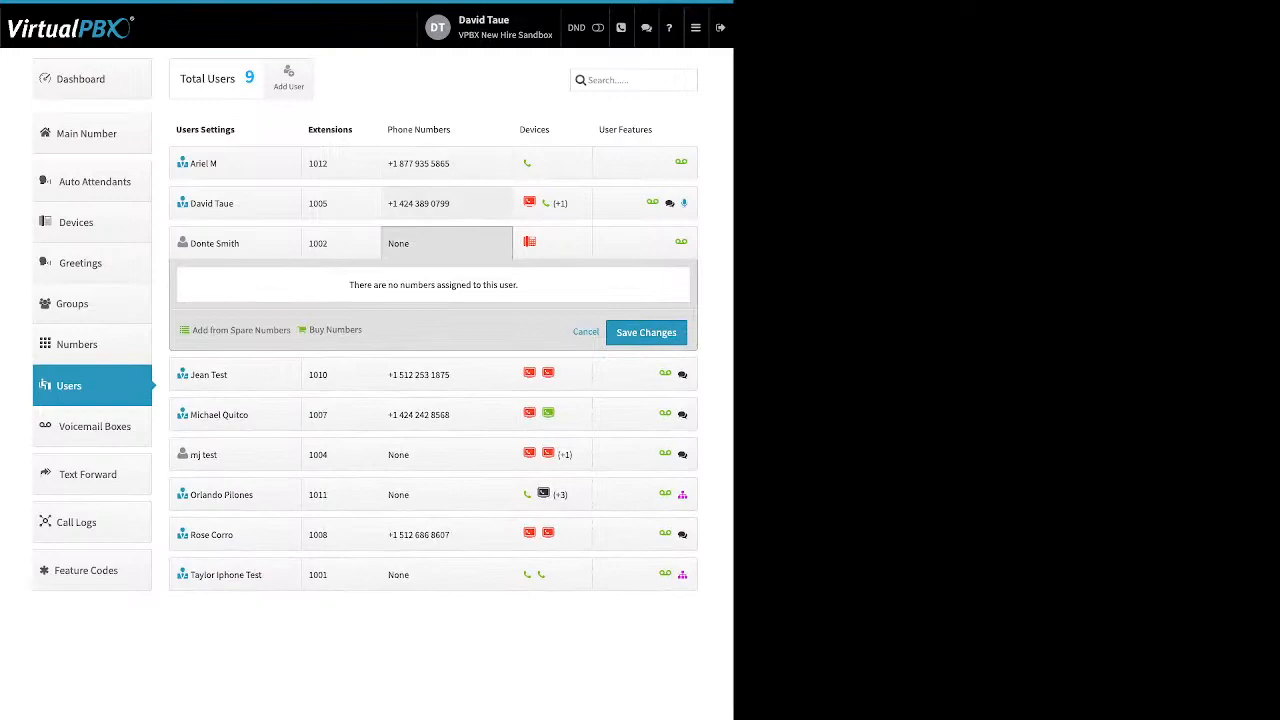
- Assign the second listed spare number, with area code 424, to the user with extension 1002 and save the changes
drag(193, 330, 291, 330)
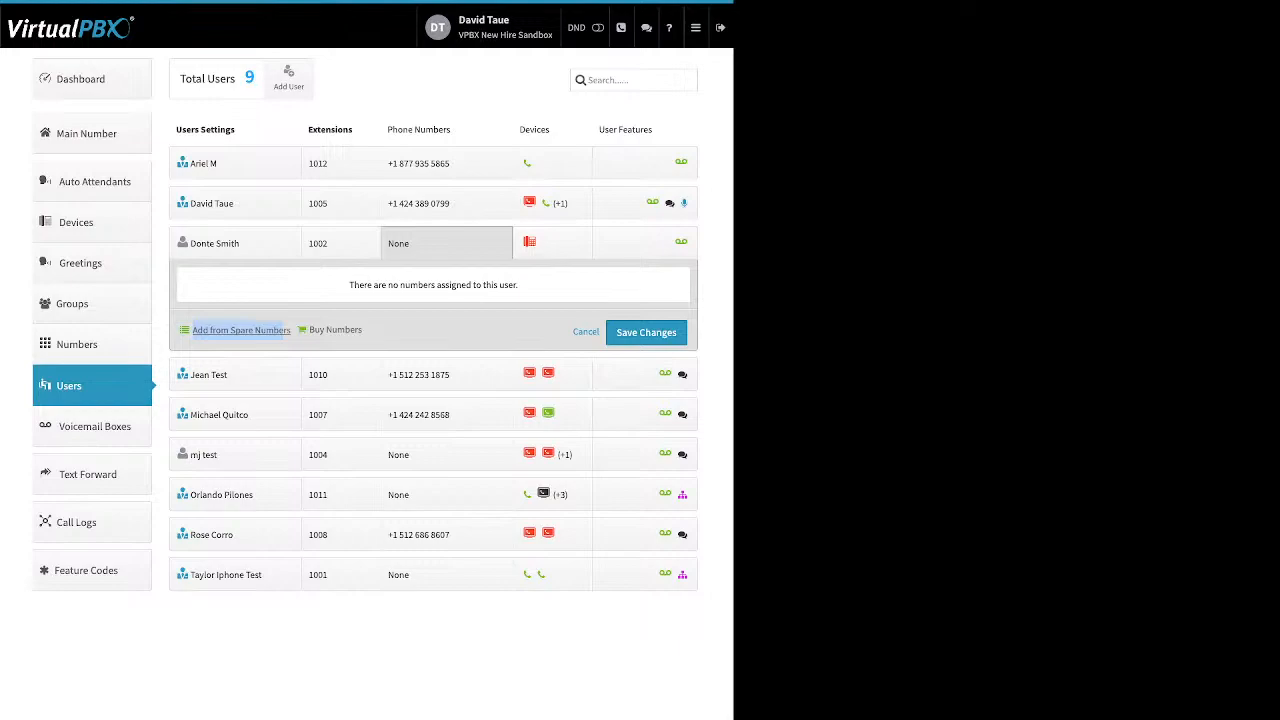
drag(284, 330, 361, 330)
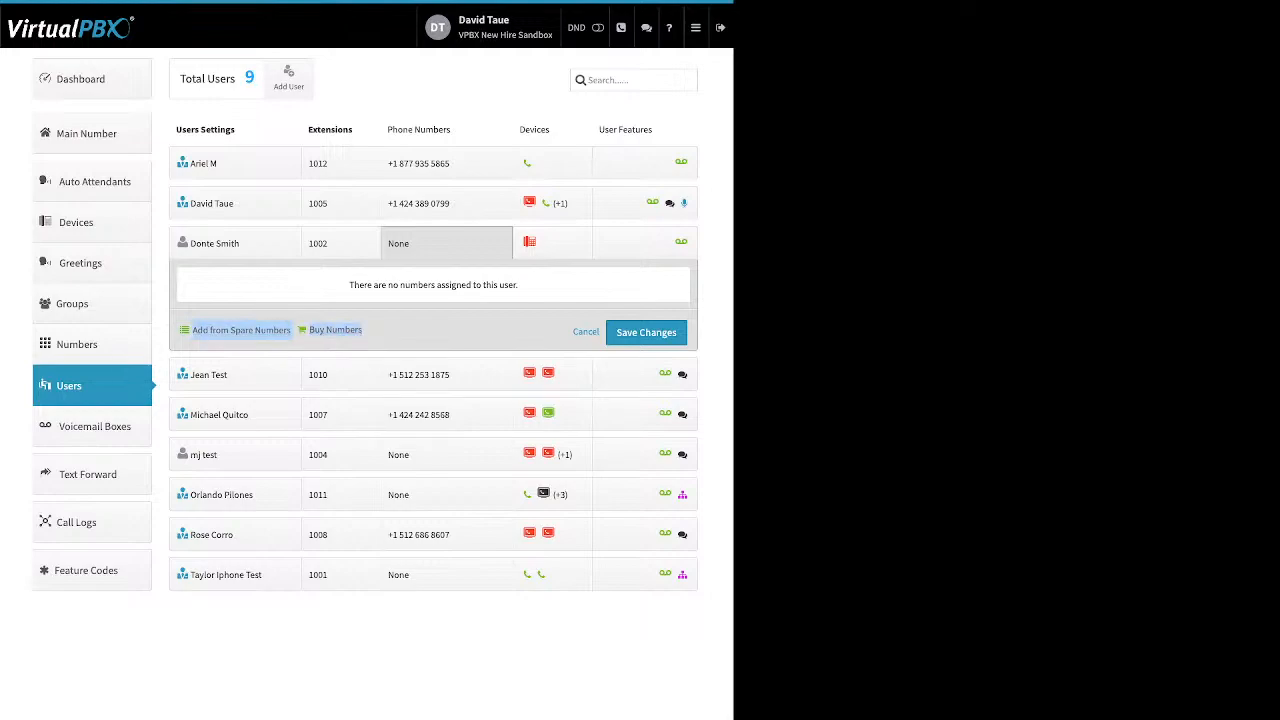
click(241, 330)
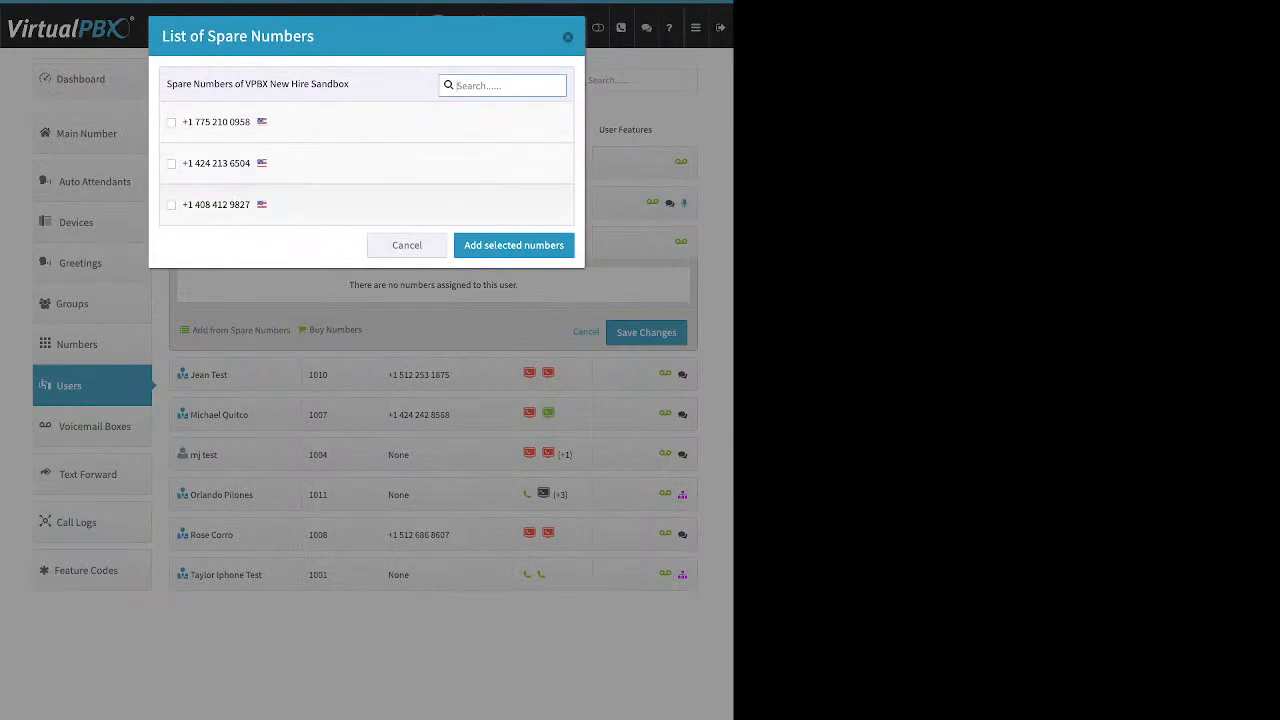
click(171, 164)
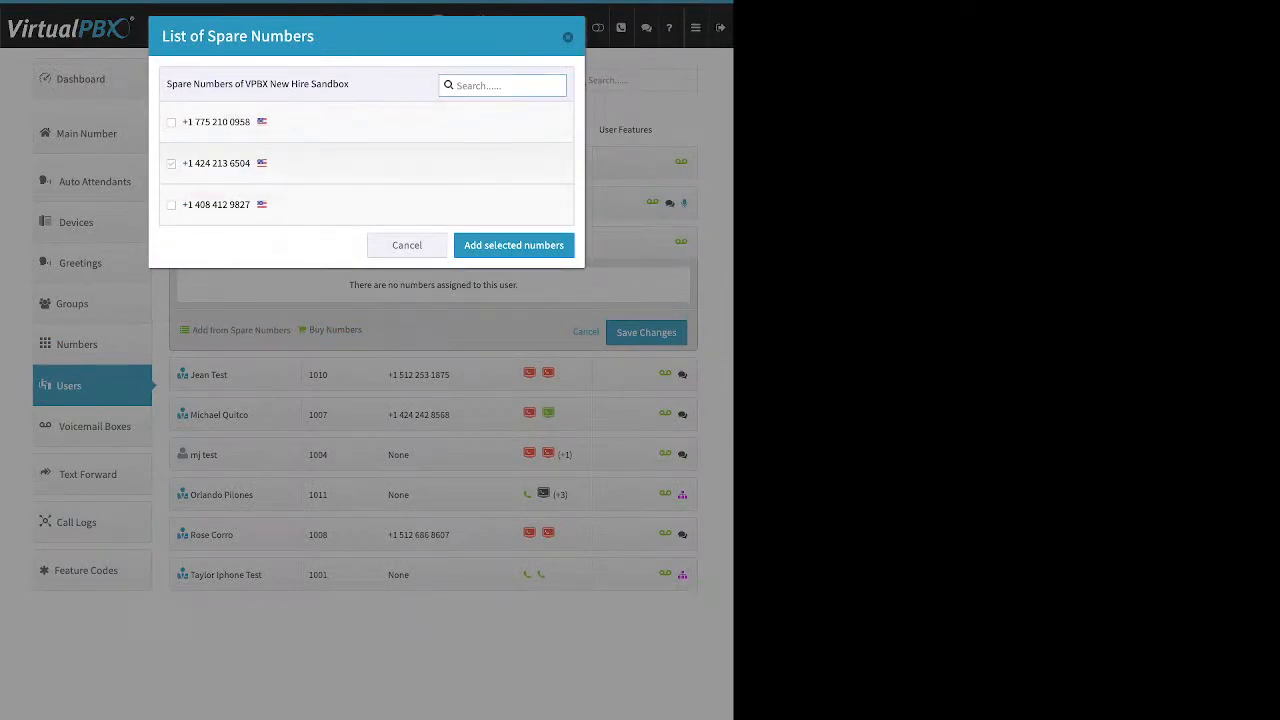
click(514, 246)
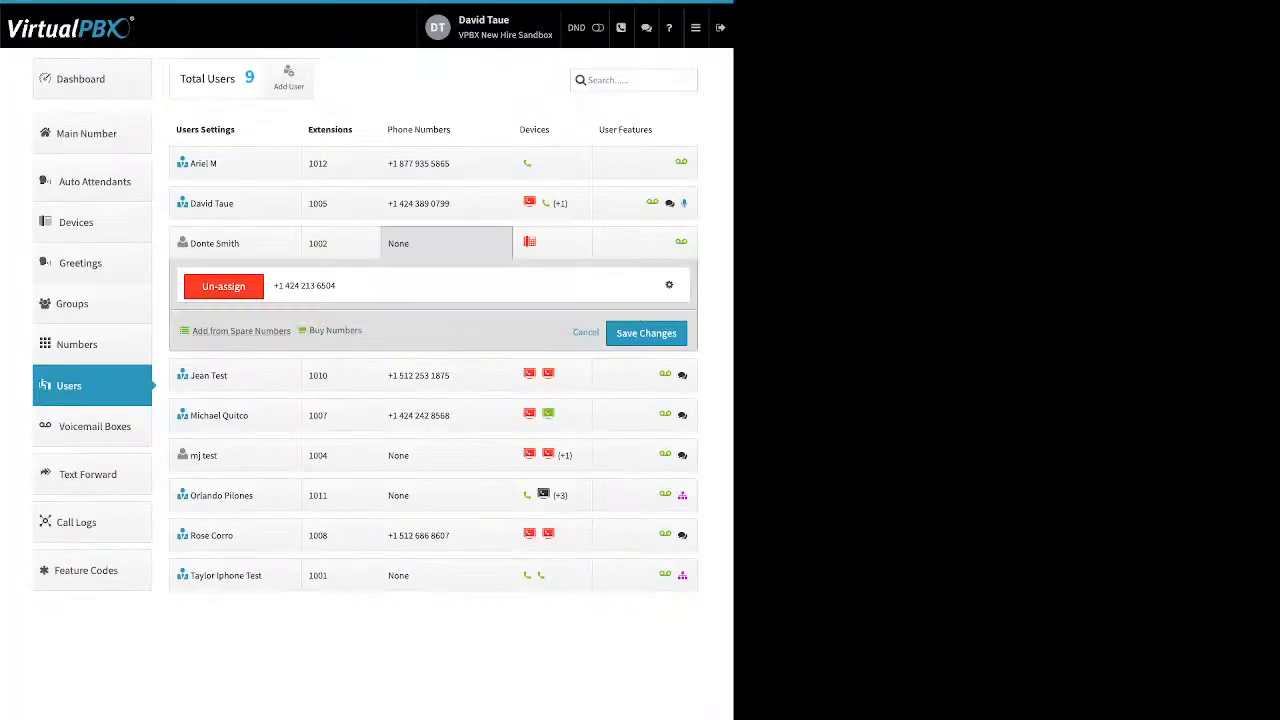
click(646, 333)
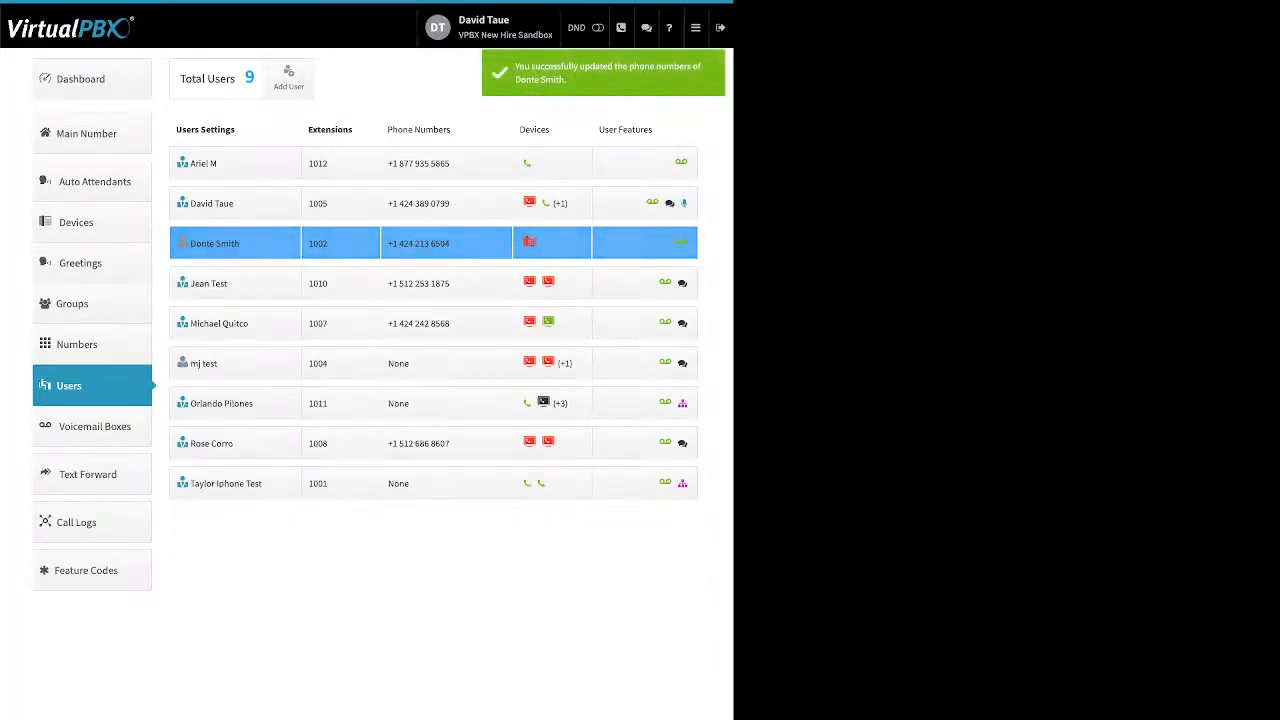
- Un-assign the spare number with area code 424 from the user with extension 1002 and save the changes
click(446, 243)
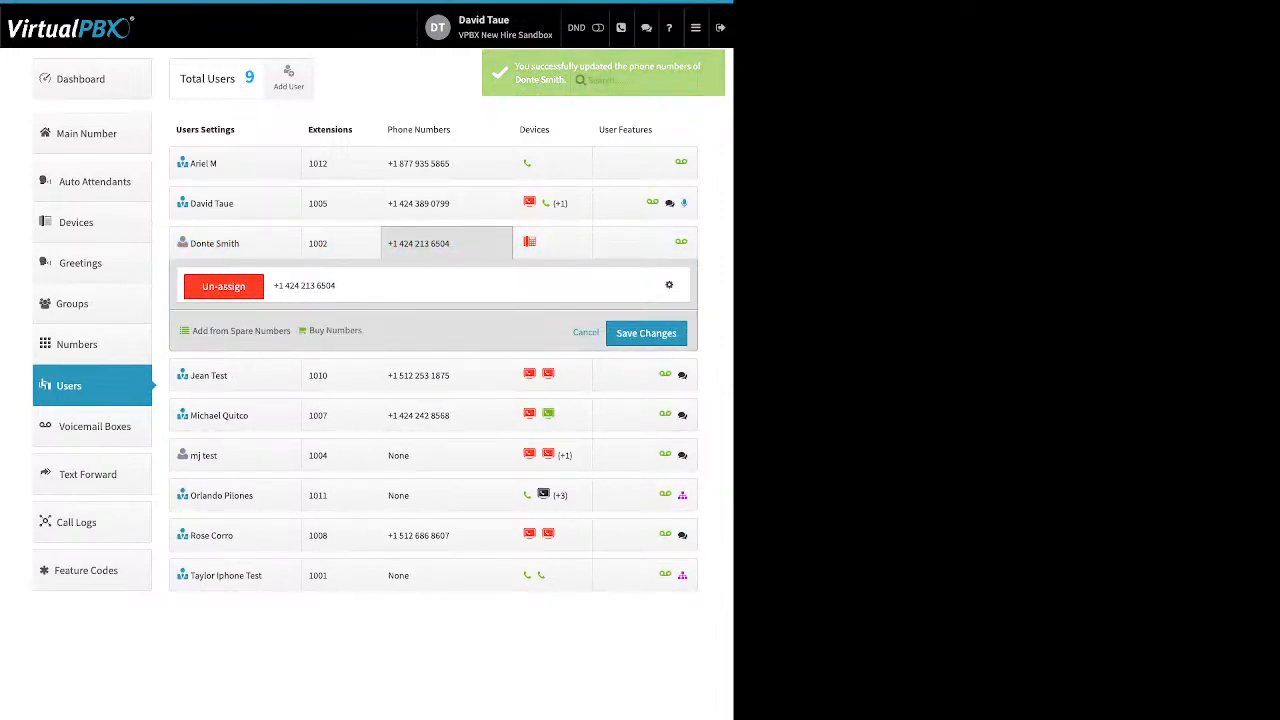
click(224, 286)
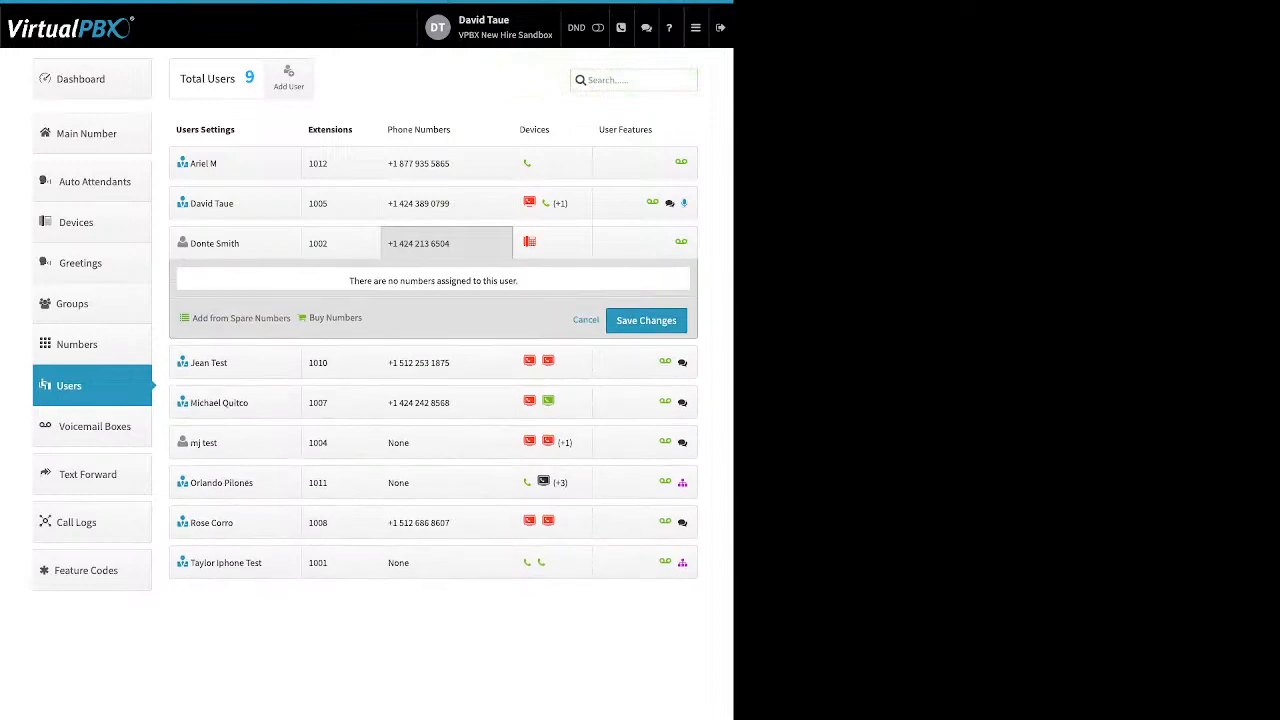
click(646, 333)
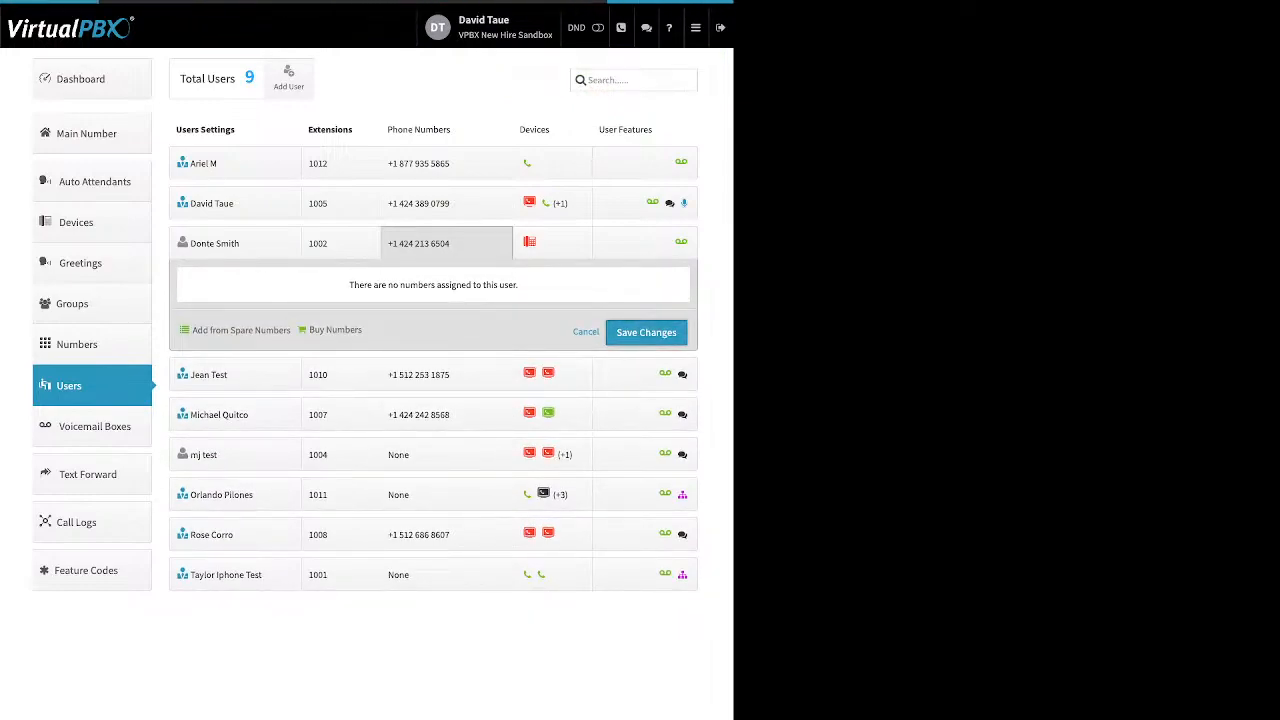
- Buy the fourth listed toll-free number with prefix 86* for the user with extension 1002 and save the assignment
click(446, 243)
click(335, 329)
click(330, 367)
click(351, 105)
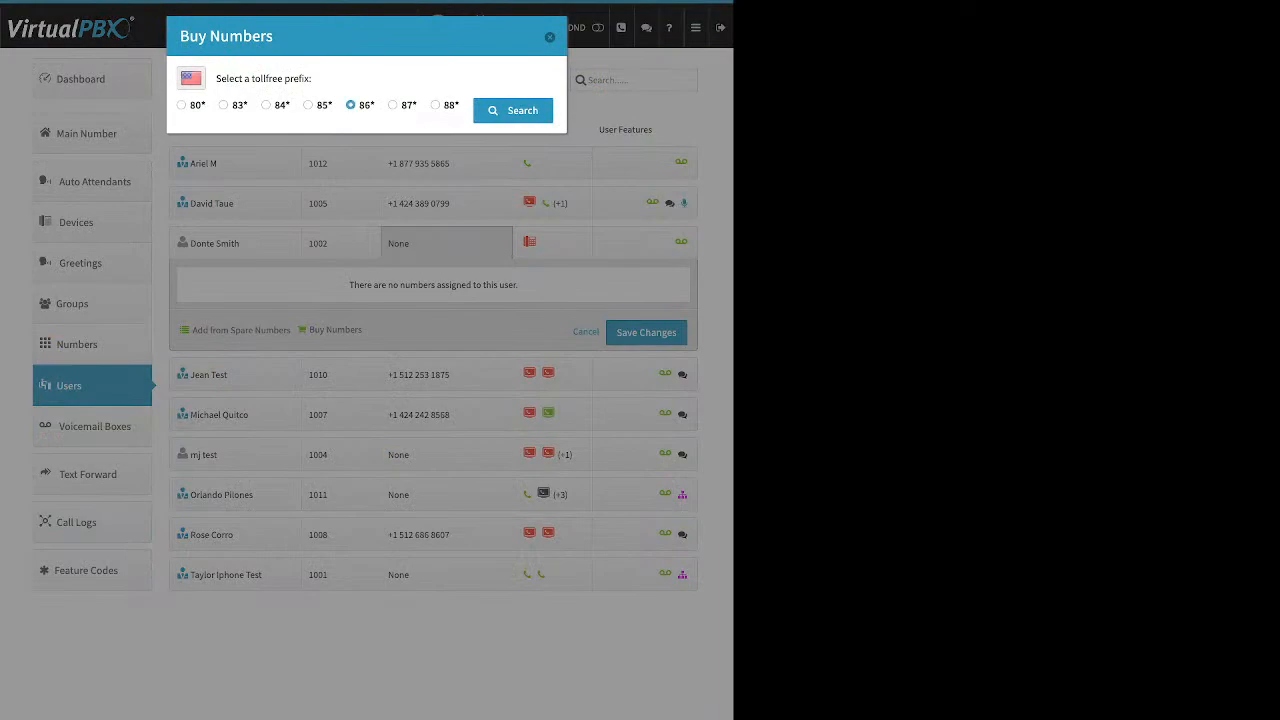
click(513, 110)
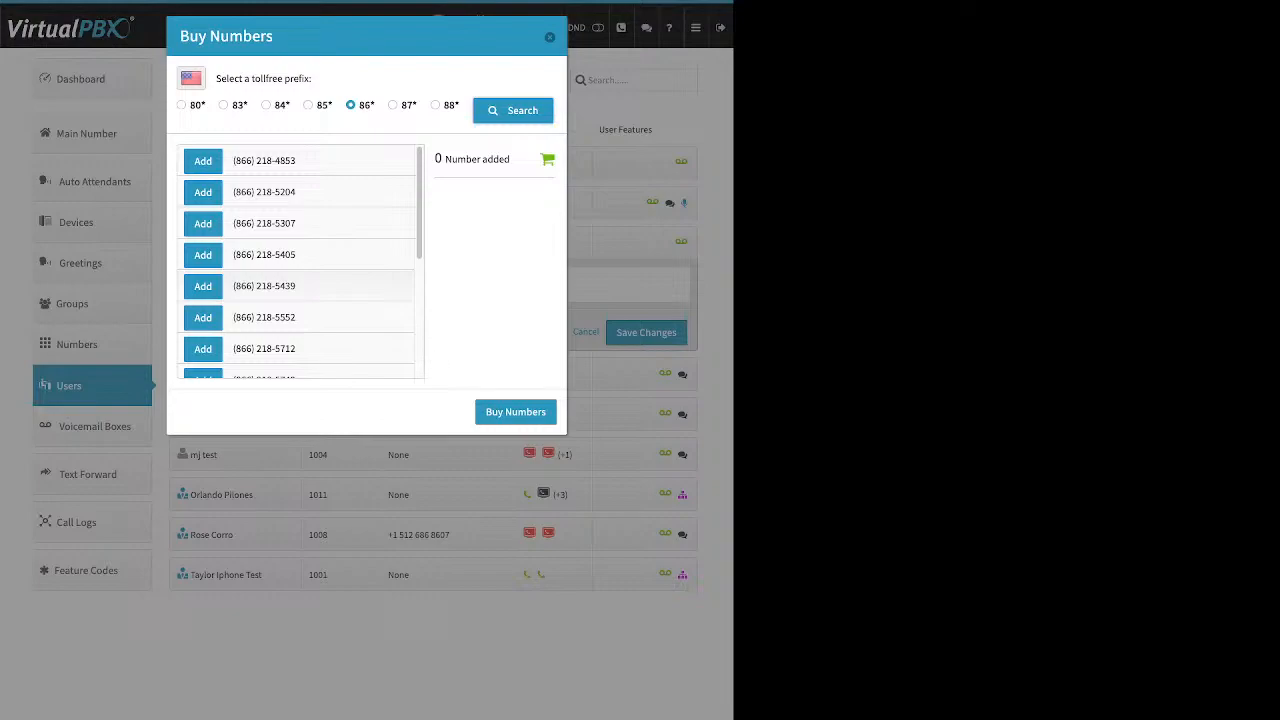
click(203, 255)
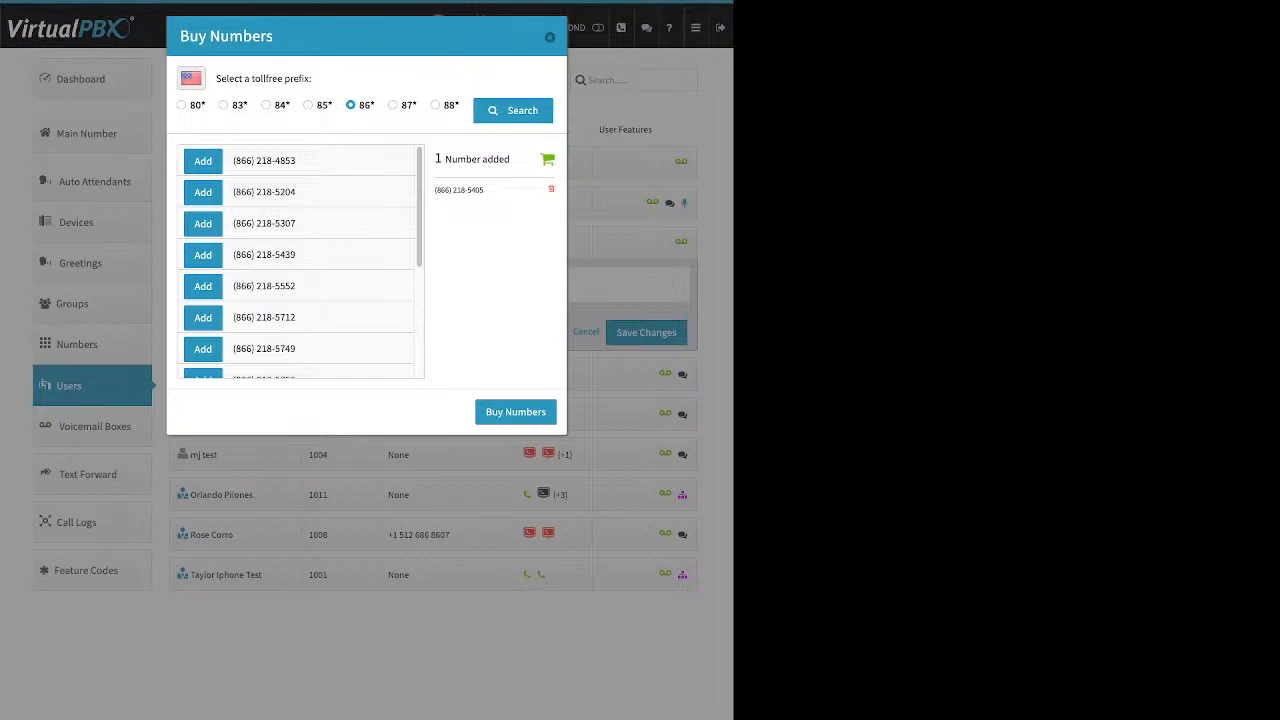
click(516, 412)
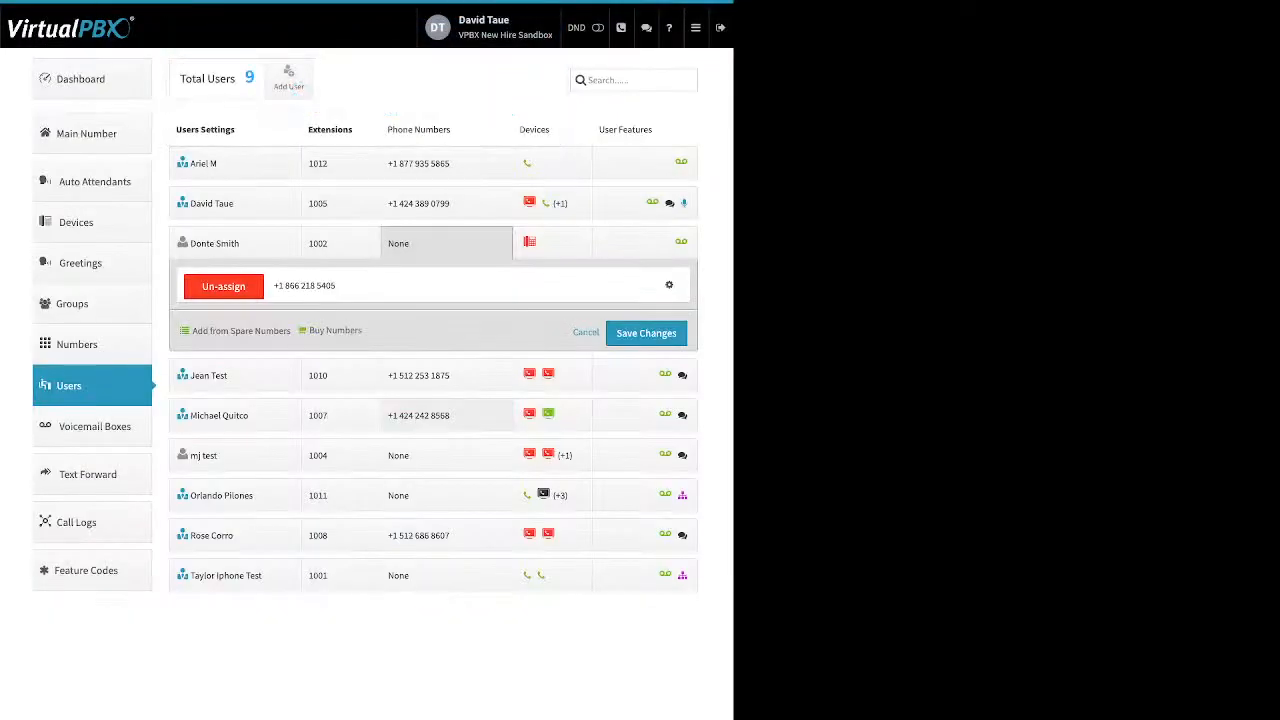
click(646, 333)
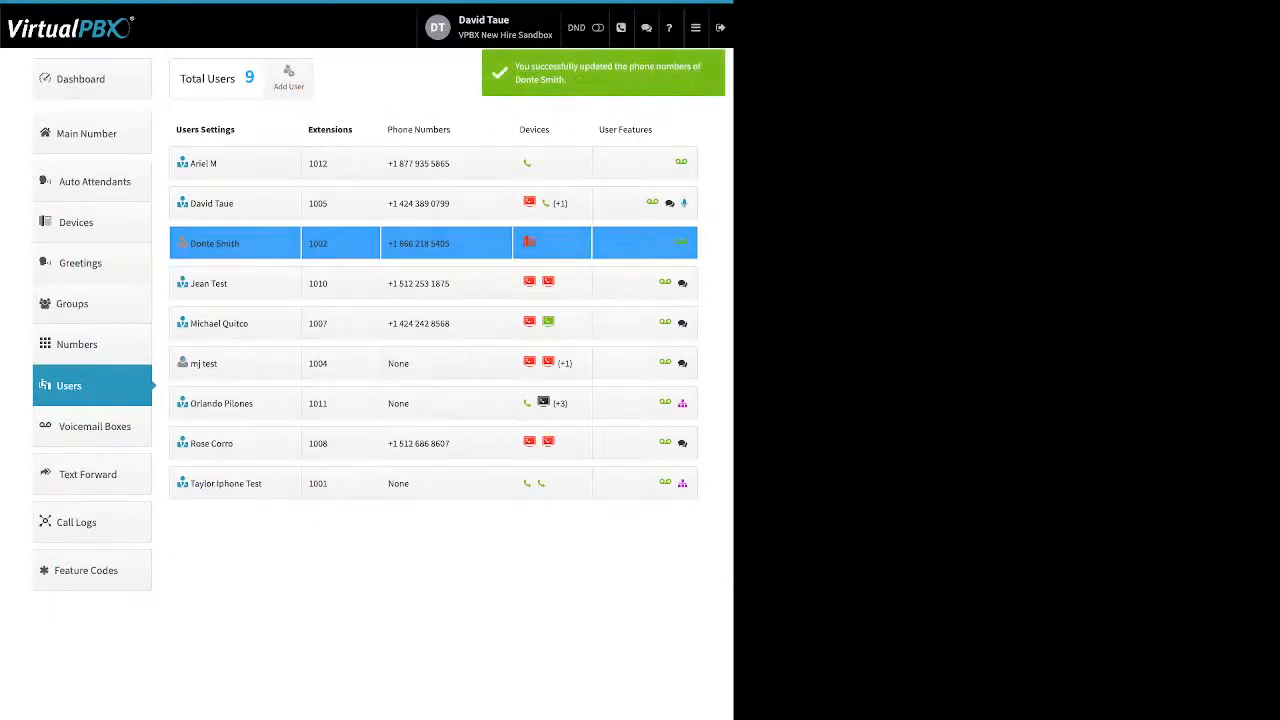
- Un-assign the purchased toll-free number from the user with extension 1002 and save the changes
click(446, 243)
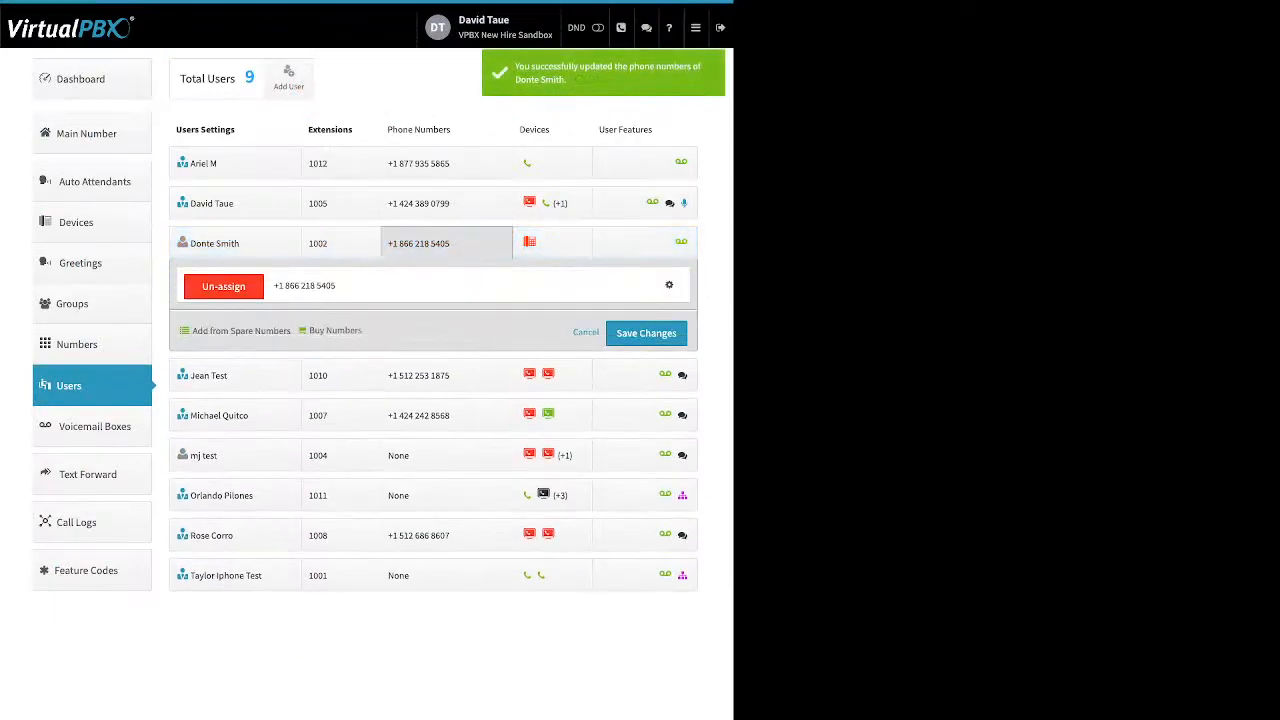
click(223, 286)
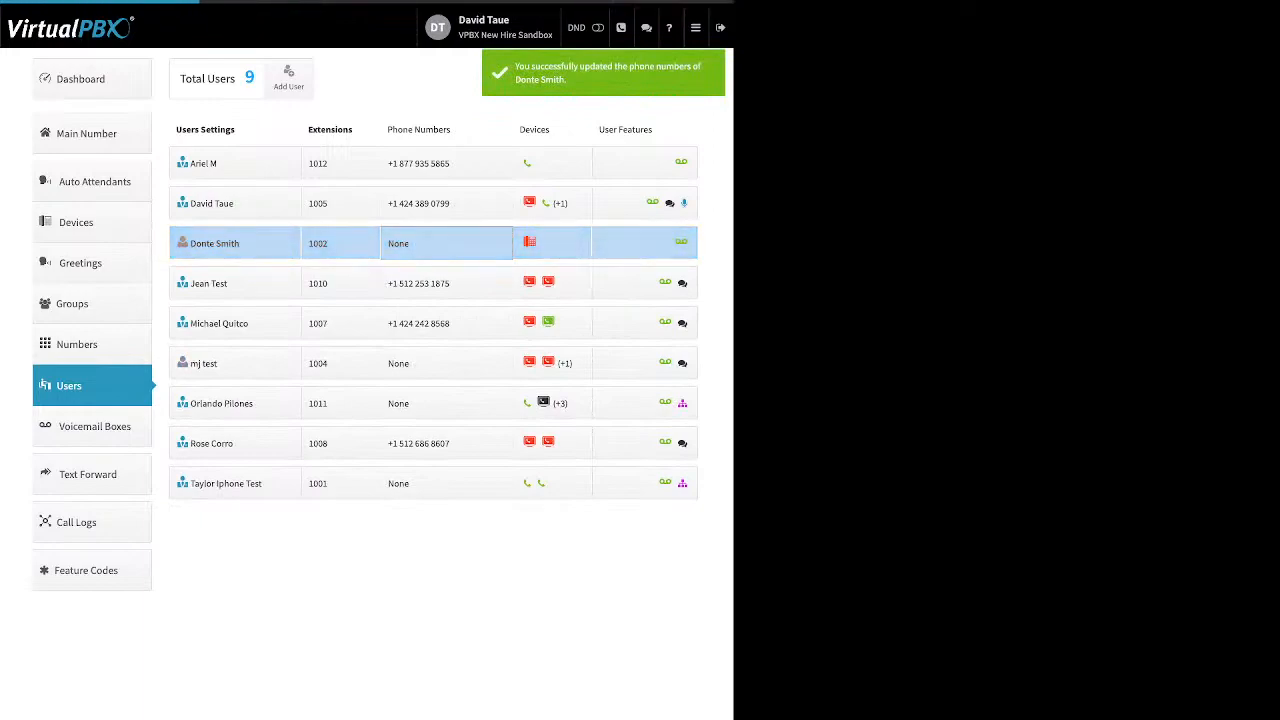
- Search for local United States numbers with area code 310 for the user with extension 1002
click(430, 244)
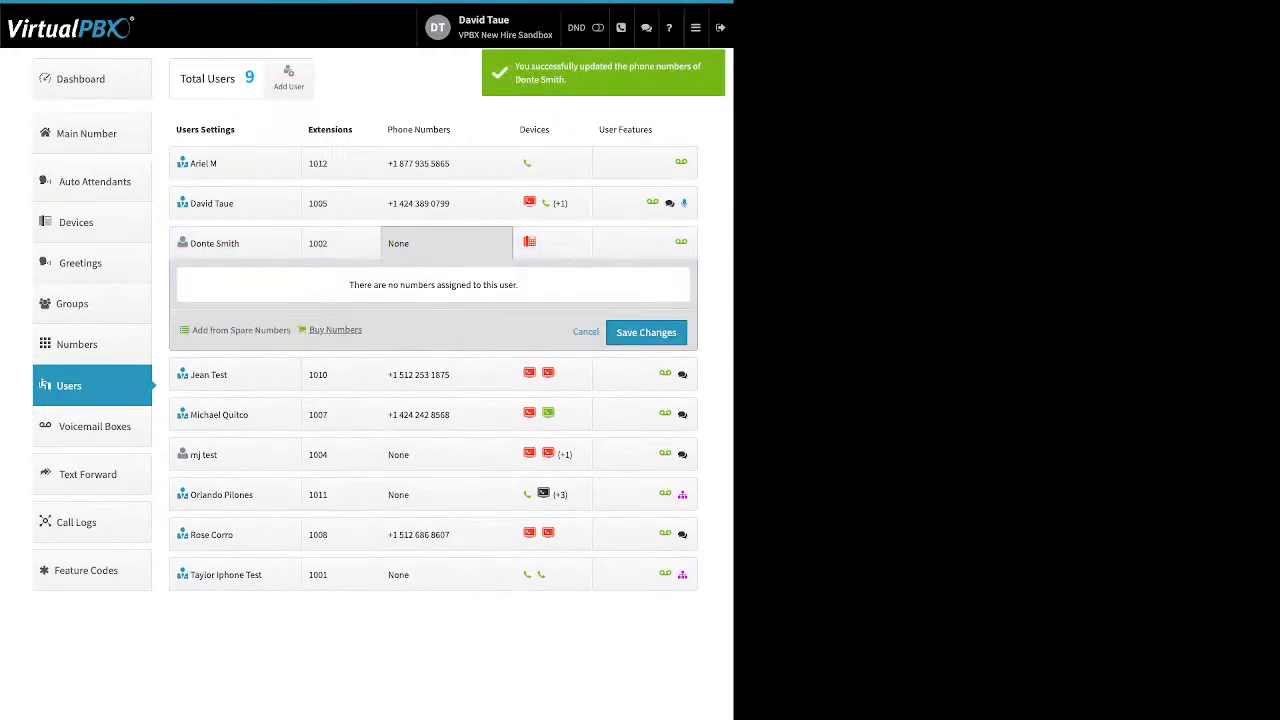
click(335, 329)
click(335, 346)
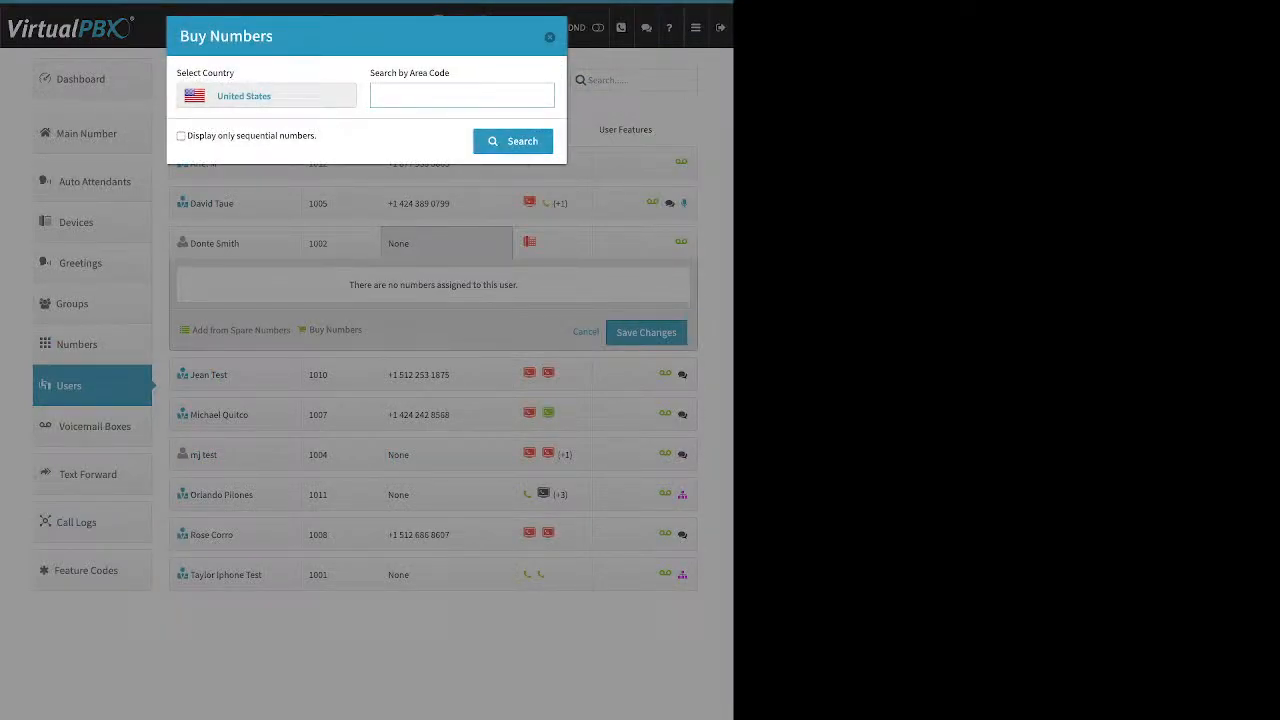
text(310)
key(Return)
drag(239, 141, 184, 114)
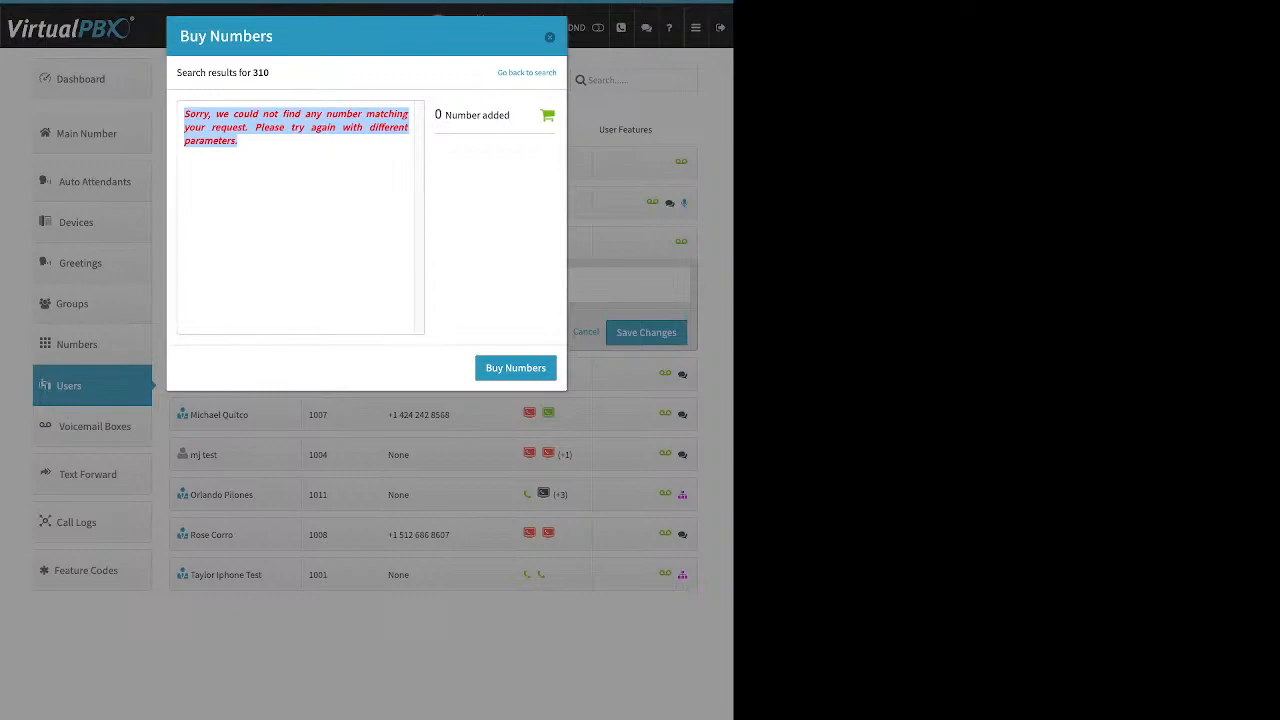
- Search area code 424 instead, buy the second and fourth listed numbers for the user with extension 1002, and save
click(527, 73)
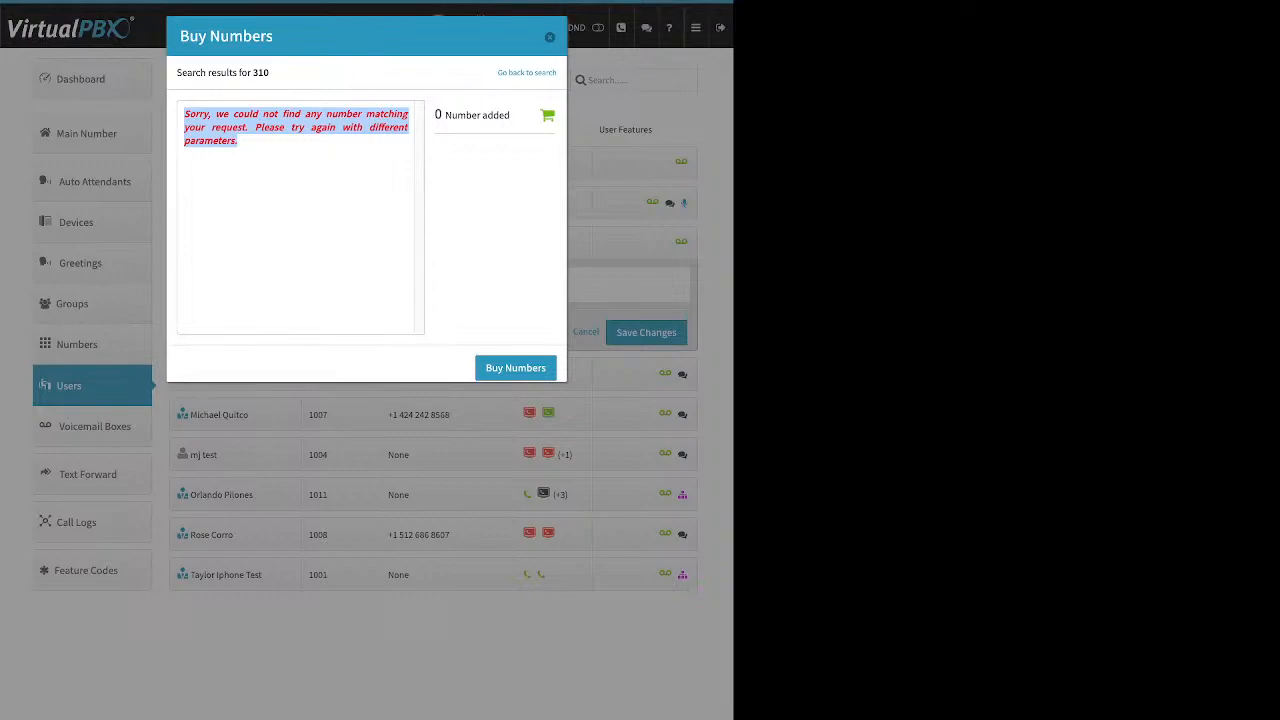
double_click(418, 96)
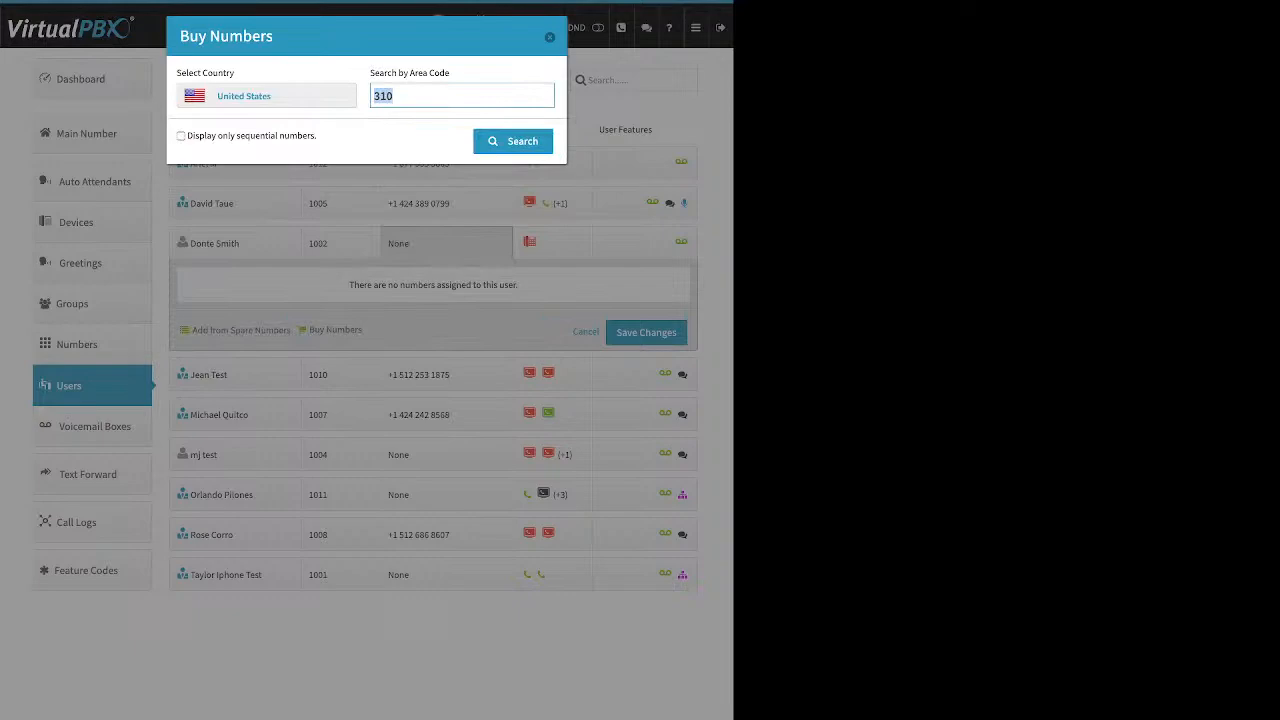
text(424)
key(Return)
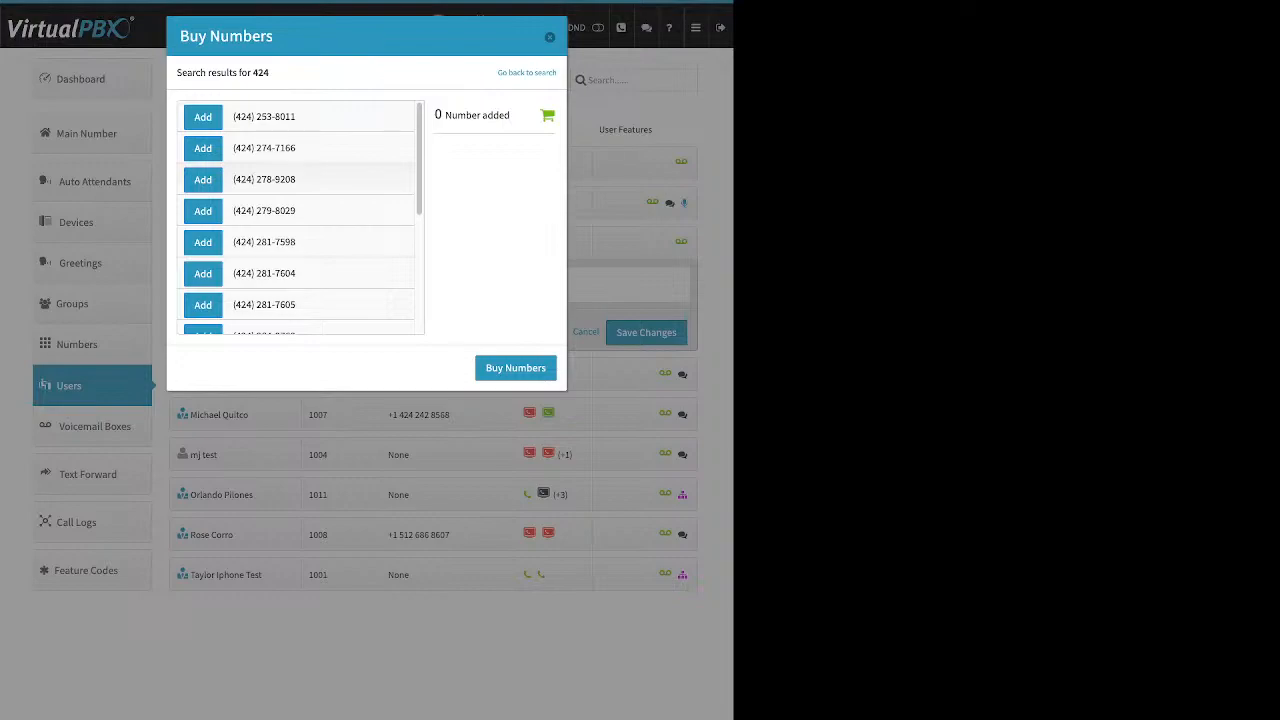
click(203, 148)
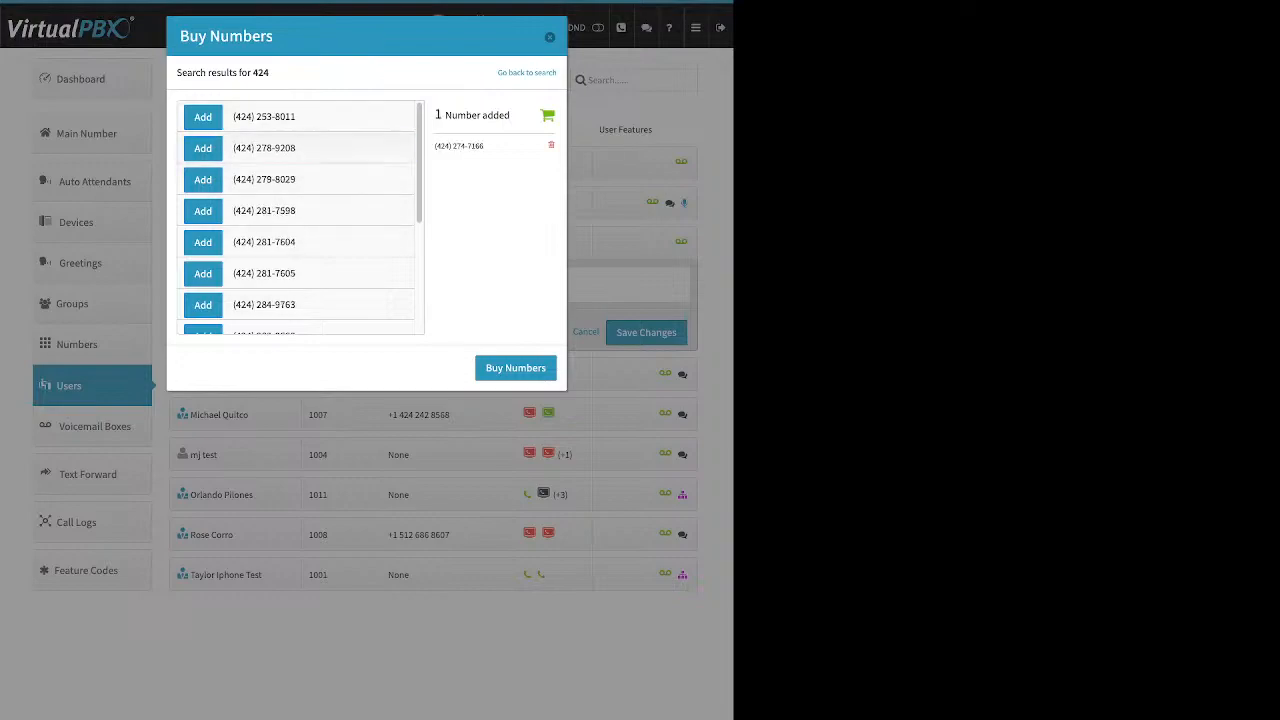
click(203, 179)
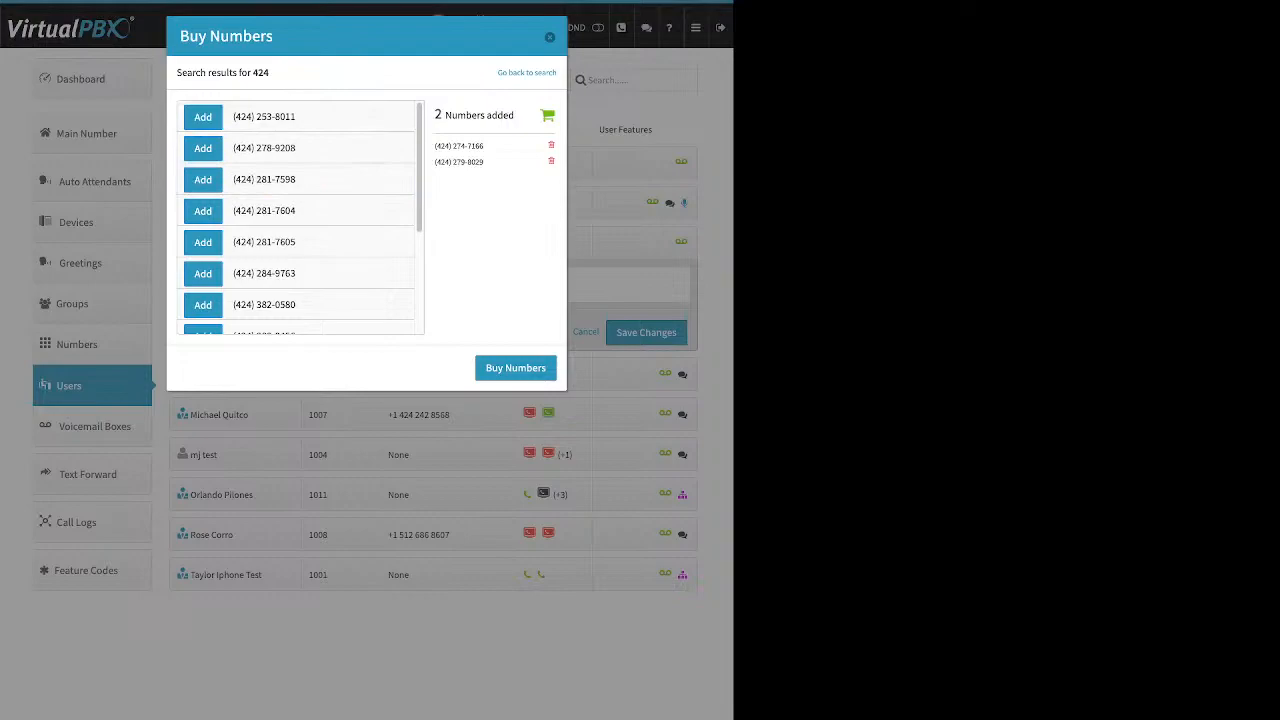
click(515, 368)
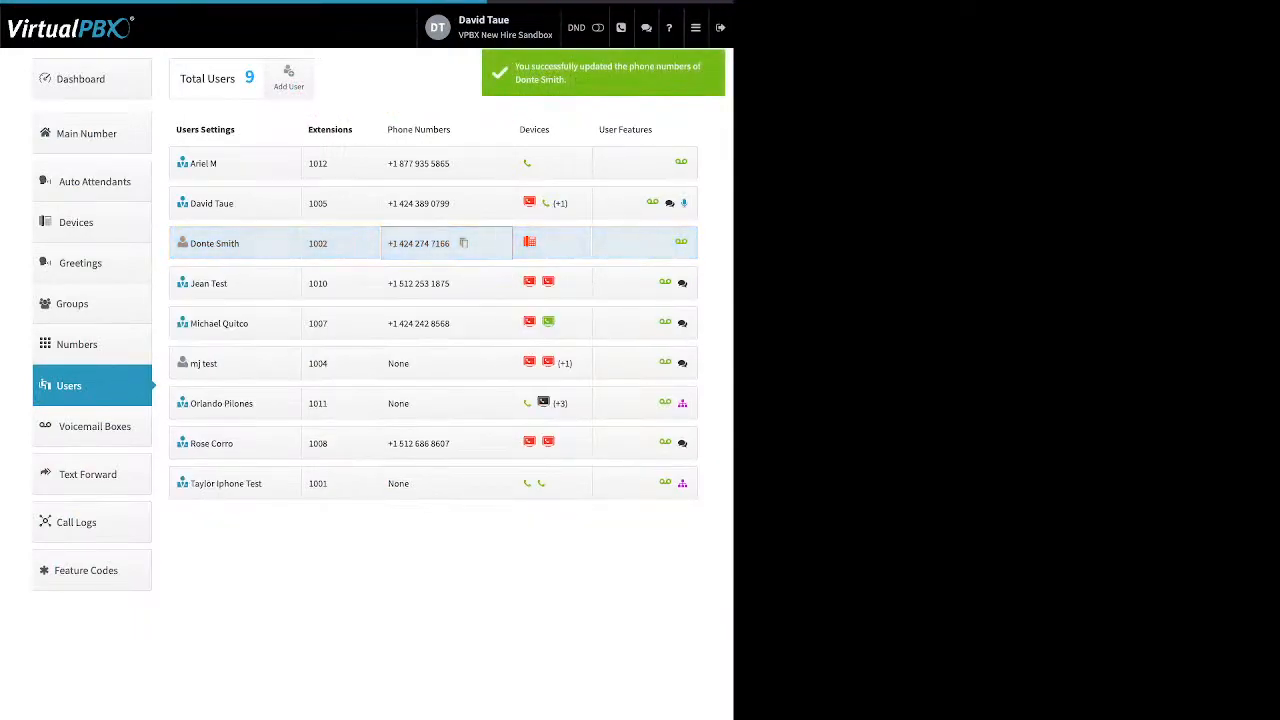
- Review the caller ID name options of the user's first number, try switching inbound caller ID name on, and close without saving
click(446, 243)
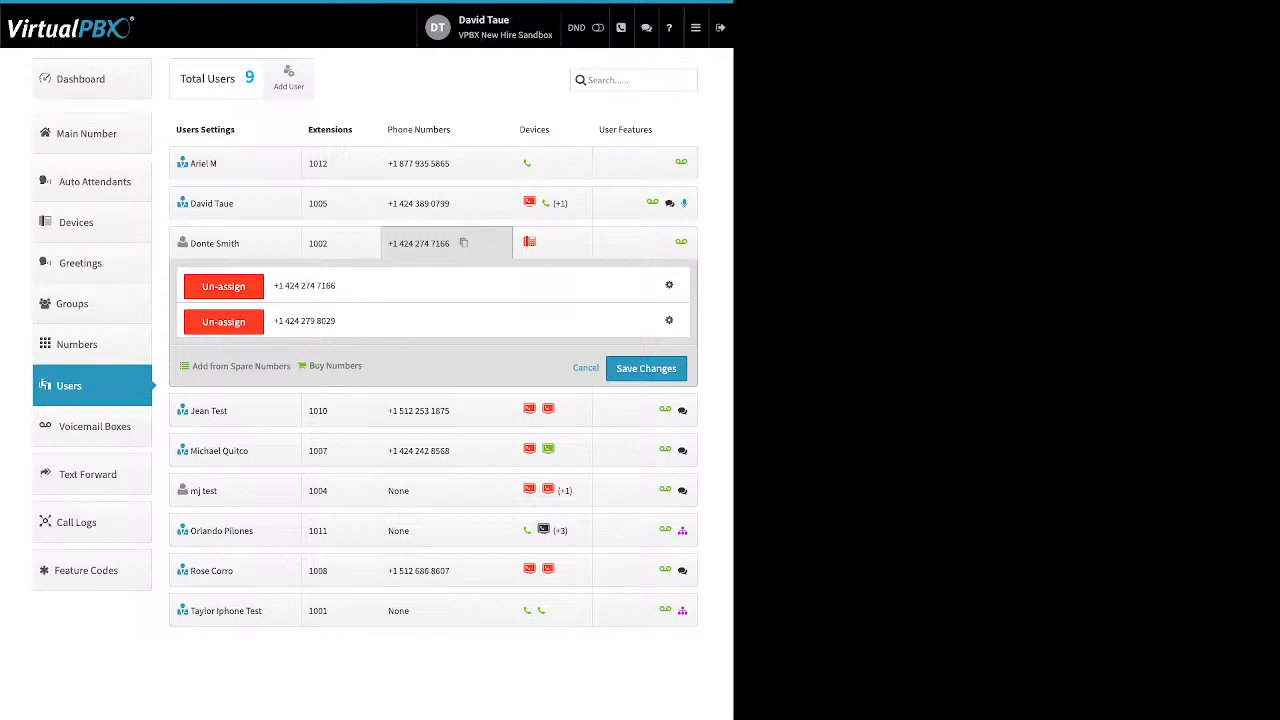
click(669, 285)
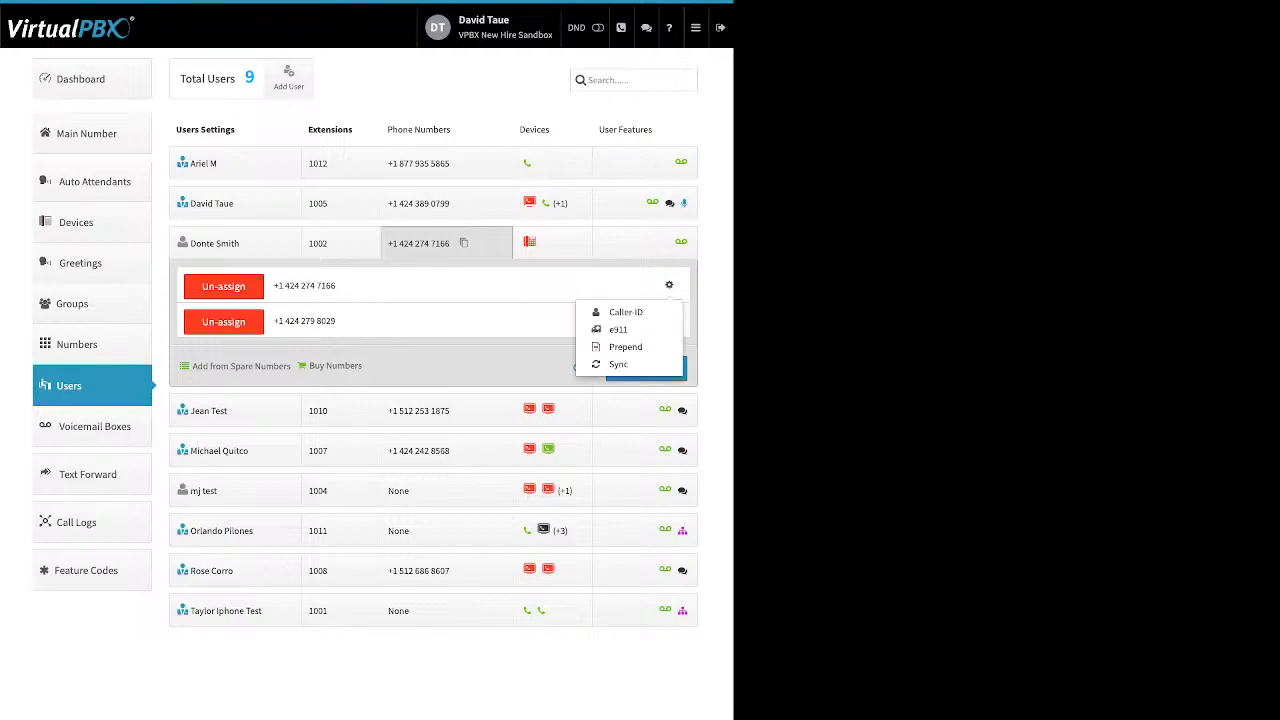
click(626, 312)
drag(213, 75, 313, 75)
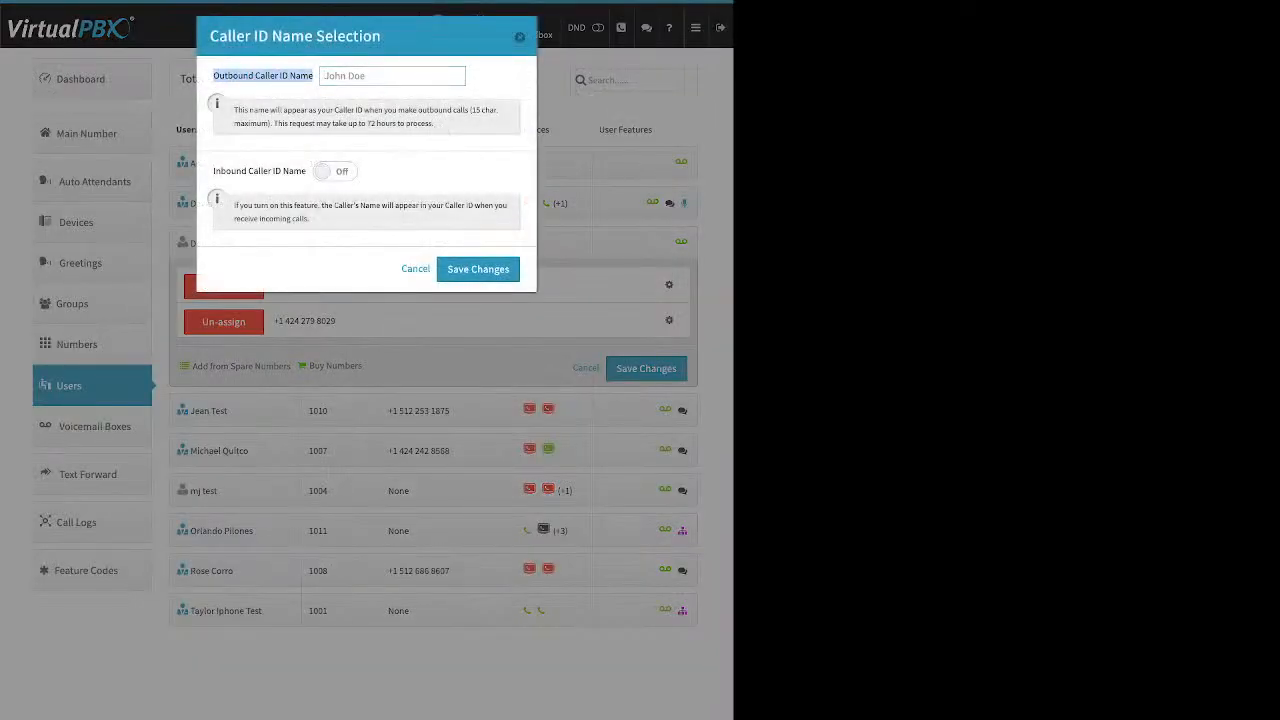
drag(213, 171, 306, 171)
click(335, 171)
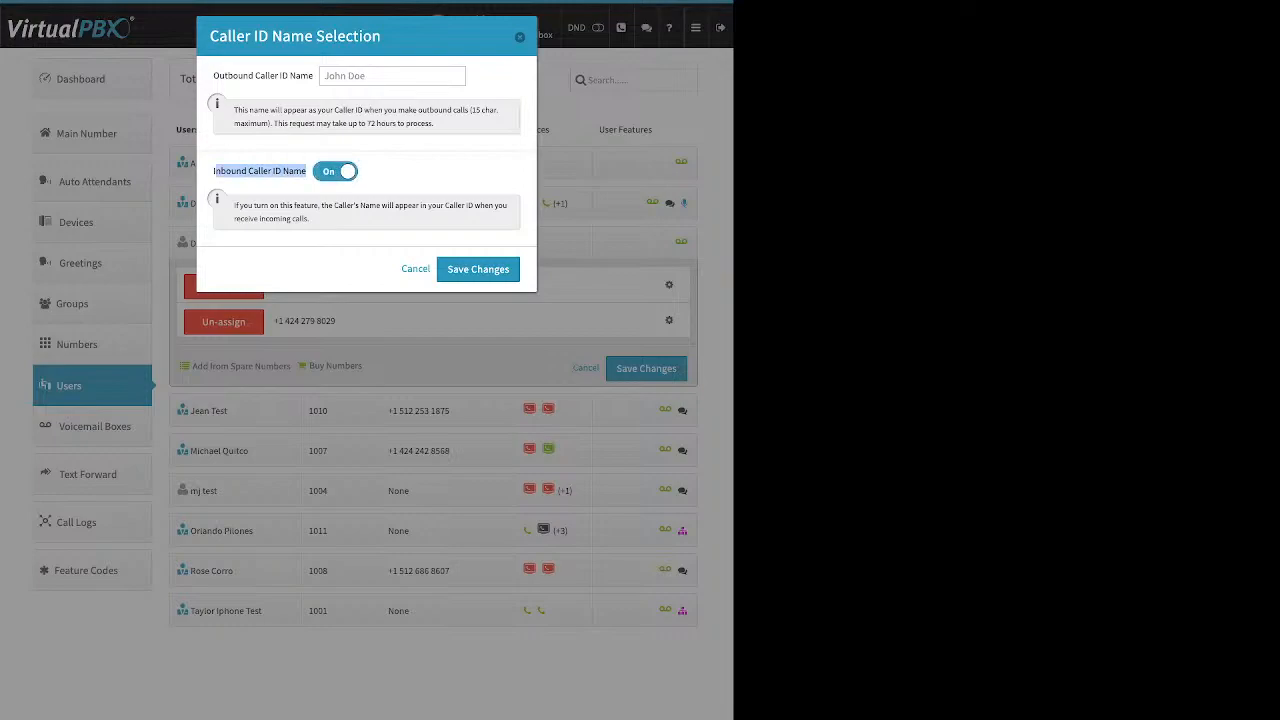
key(Escape)
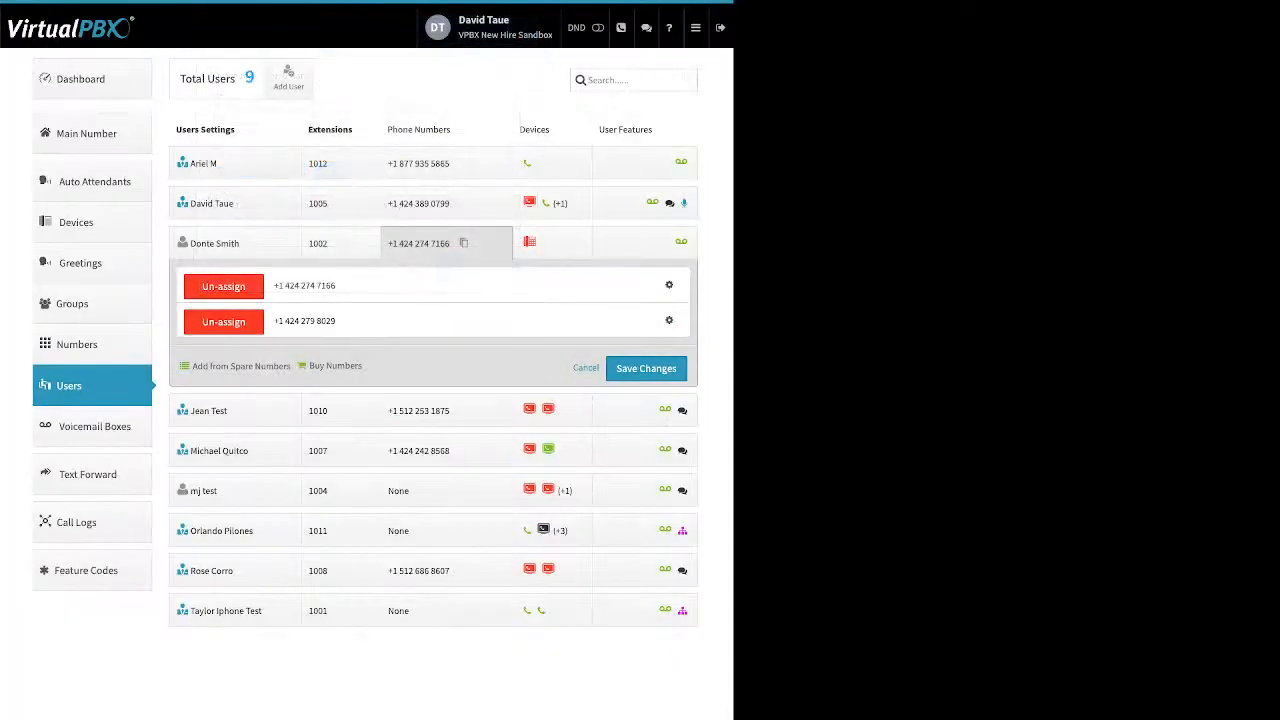
- Open the e911 location form for the user's first number, review its address fields, and close it without changes
click(669, 285)
click(620, 331)
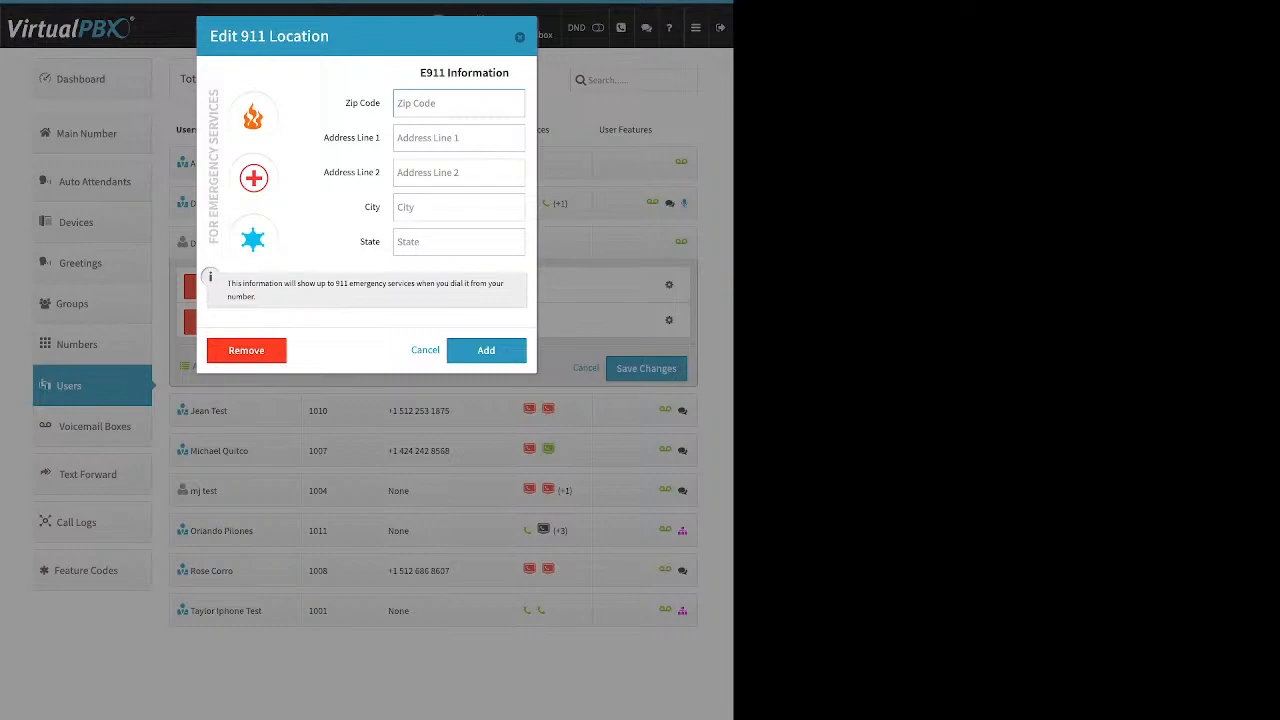
click(520, 37)
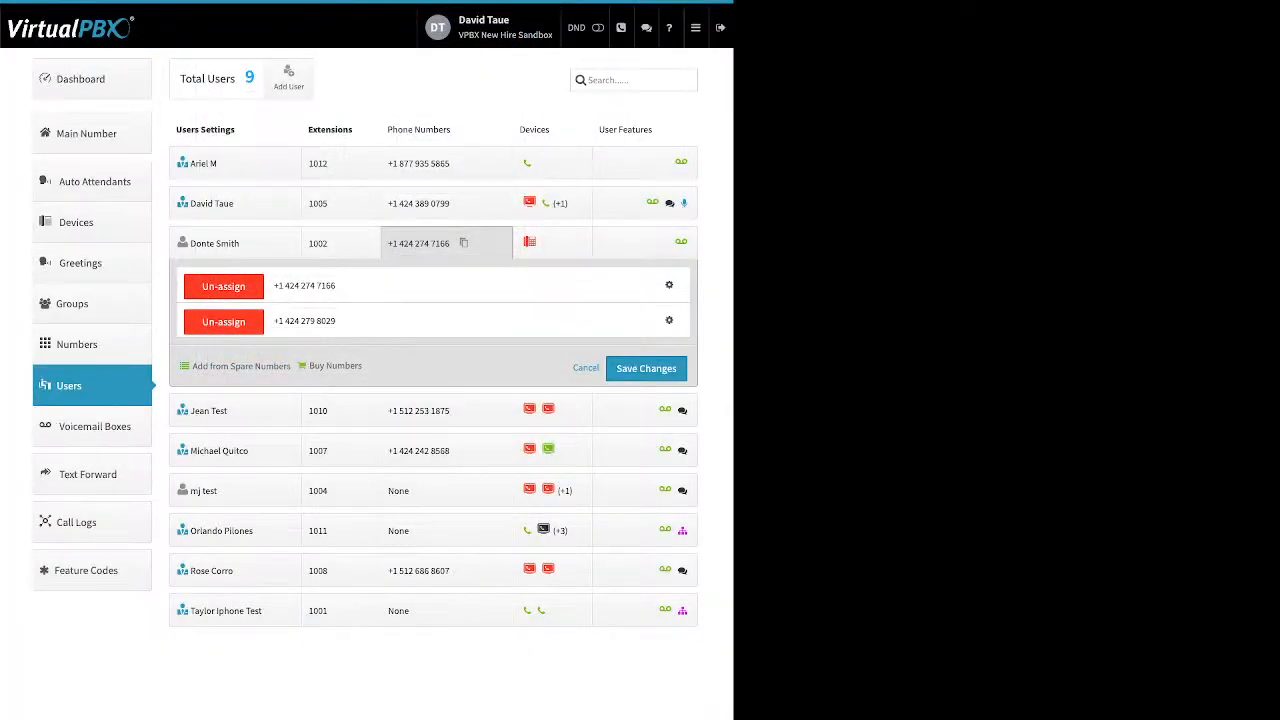
- Open the prepend setup for the user's first number, review the text-to-prepend option, and cancel it
click(669, 285)
click(625, 346)
mouse_move(275, 76)
mouse_down()
mouse_move(253, 76)
mouse_move(275, 76)
mouse_up()
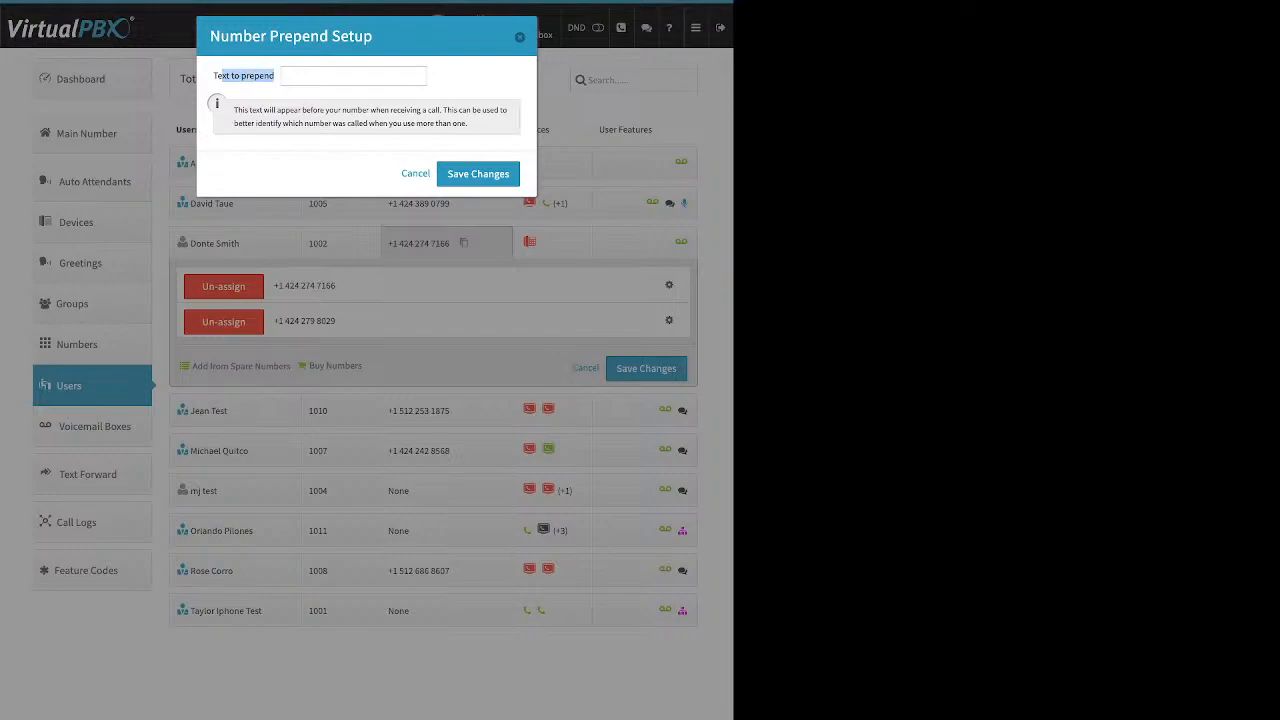
click(415, 174)
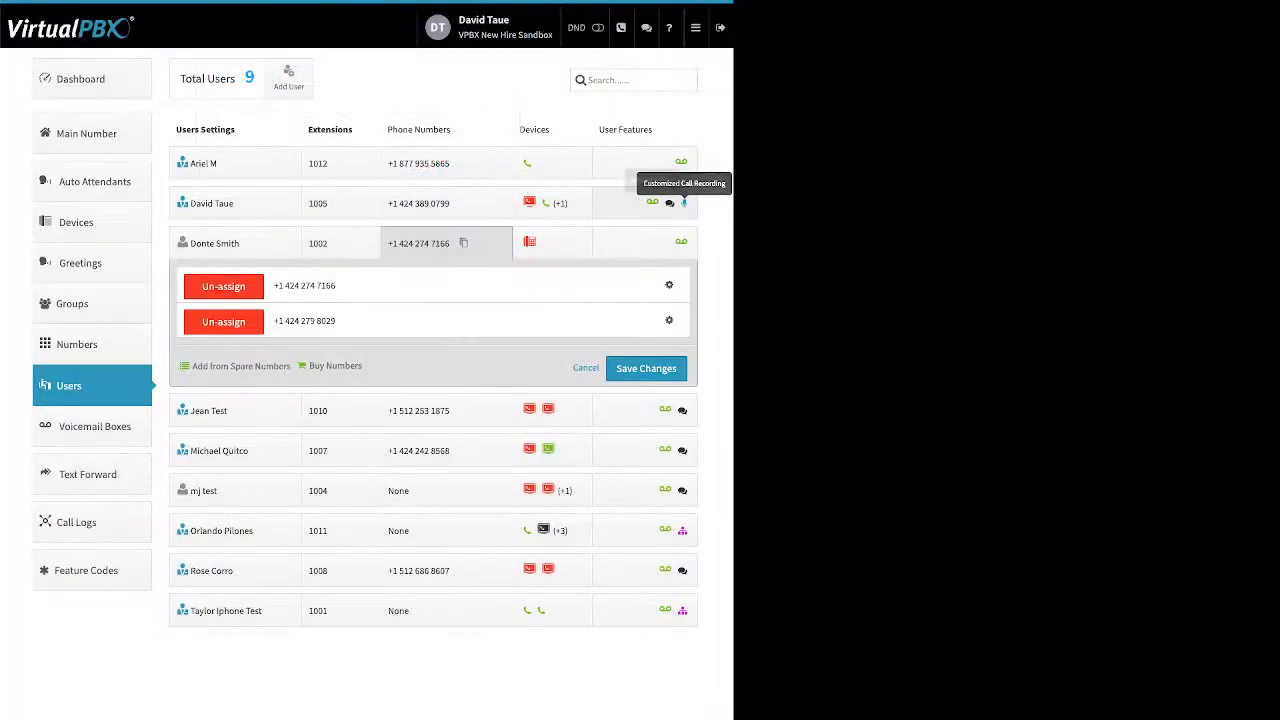
- Open the prepend setup for the phone number of the user with extension 1005, review the text to prepend, and save
click(428, 204)
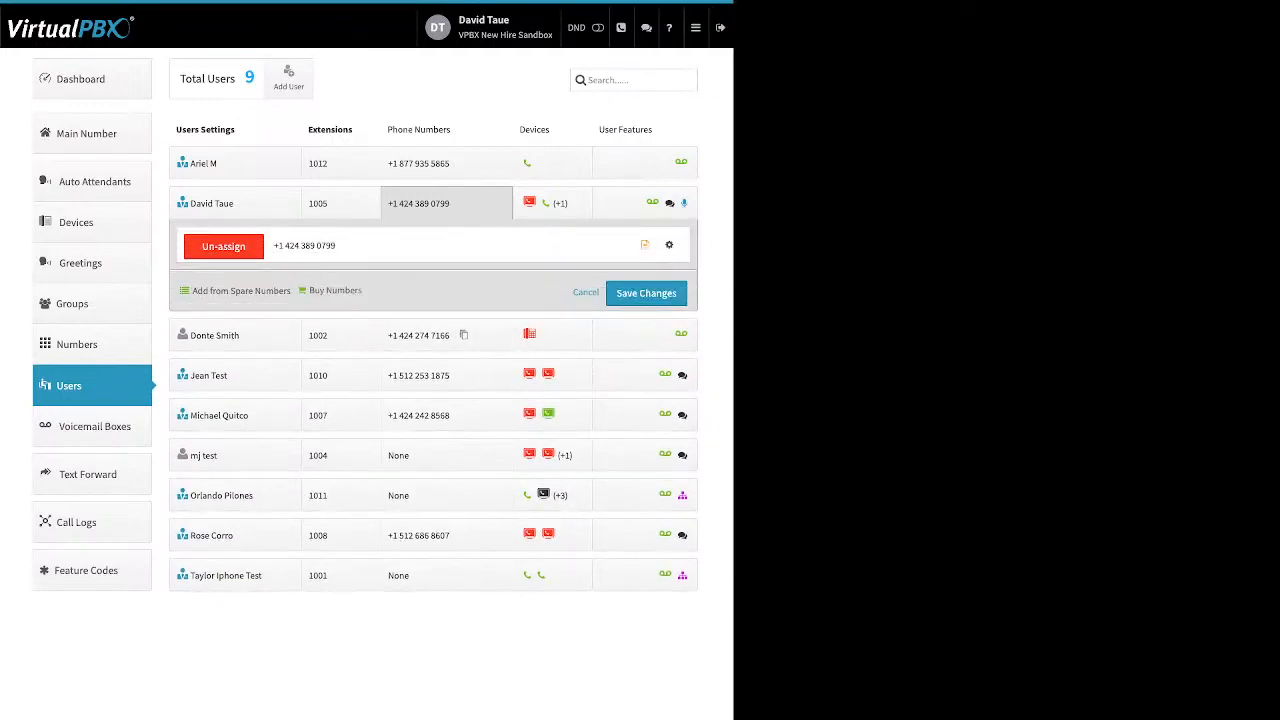
click(669, 244)
click(620, 306)
drag(218, 76, 269, 76)
click(312, 76)
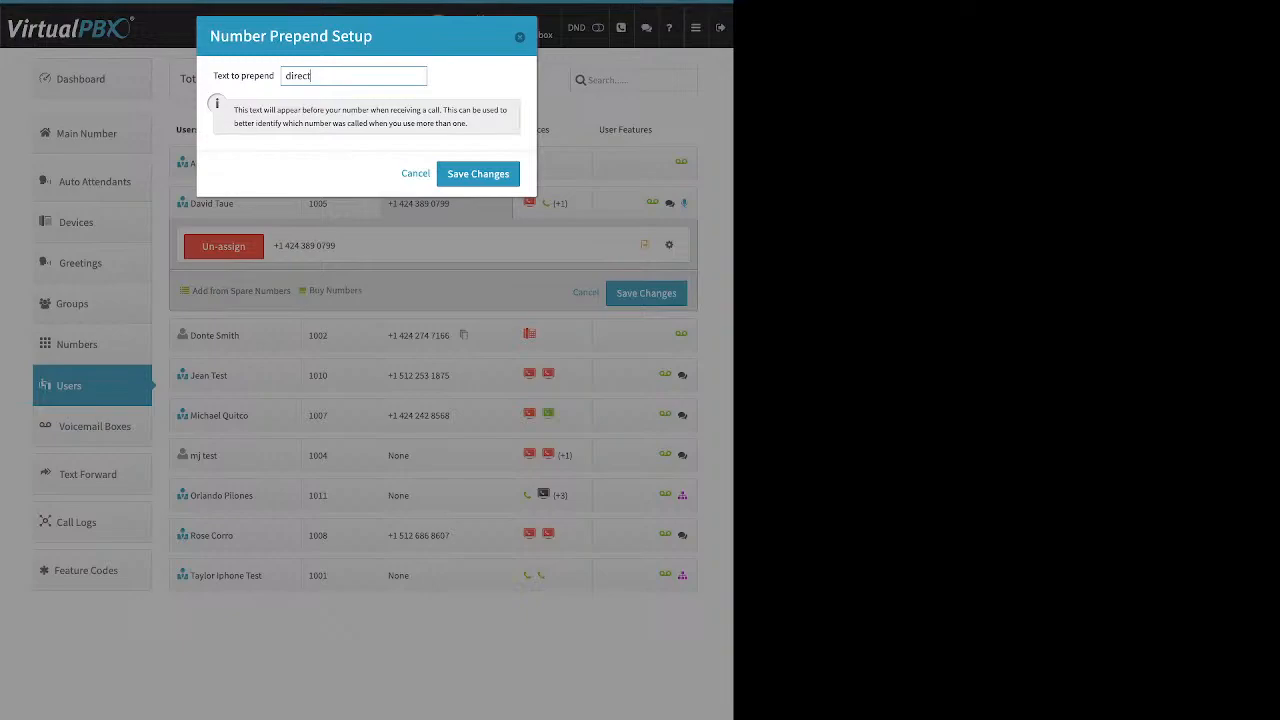
click(478, 174)
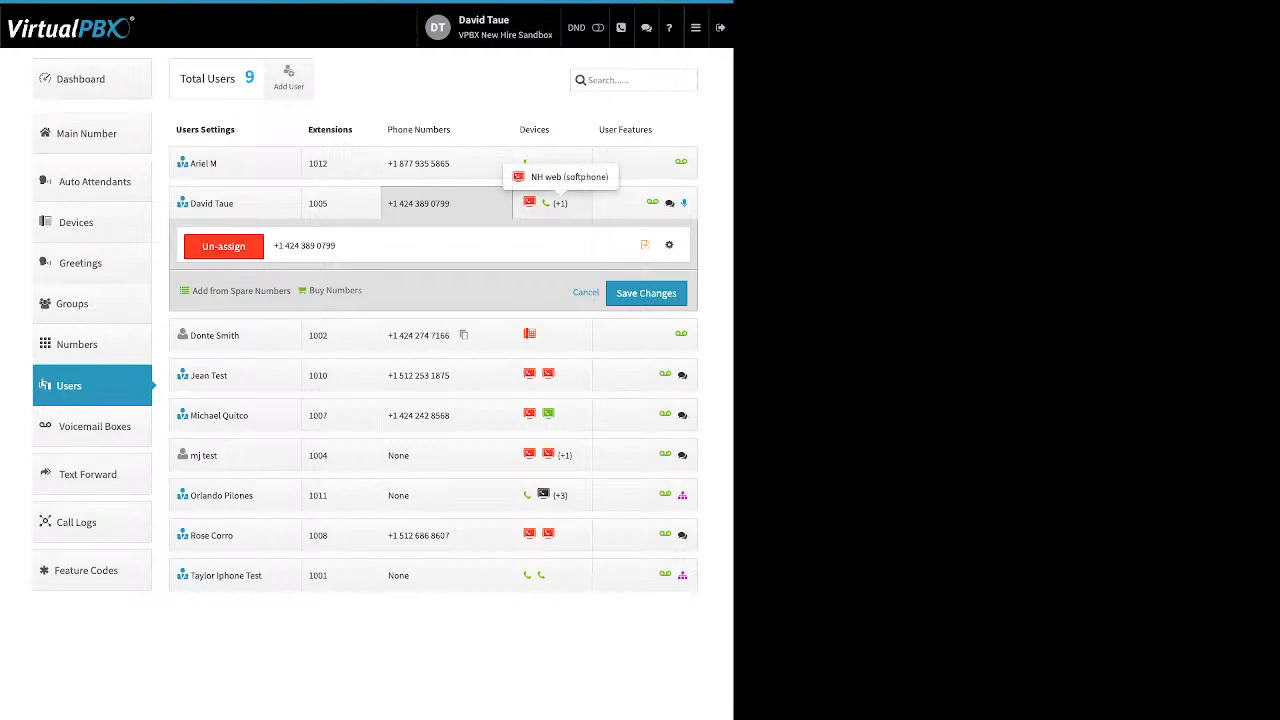
- Start adding a SIP phone for the user with extension 1002 and browse the Yealink models
click(560, 203)
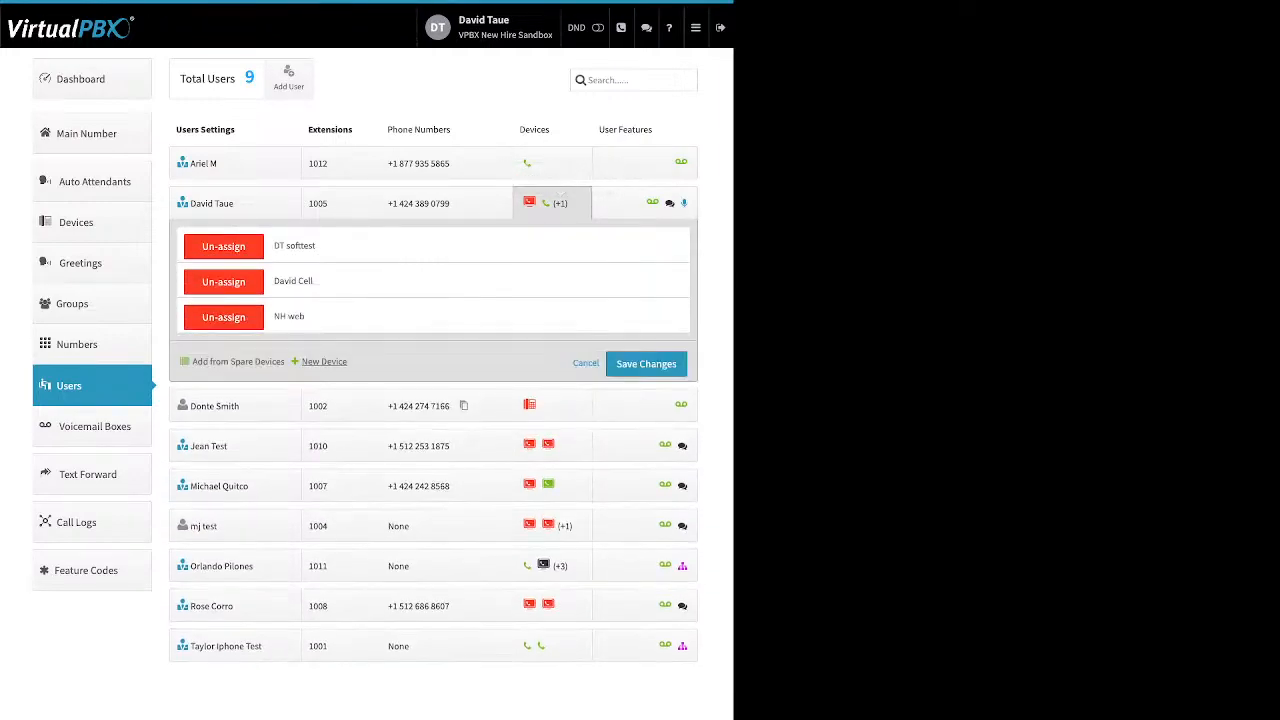
click(324, 362)
click(550, 405)
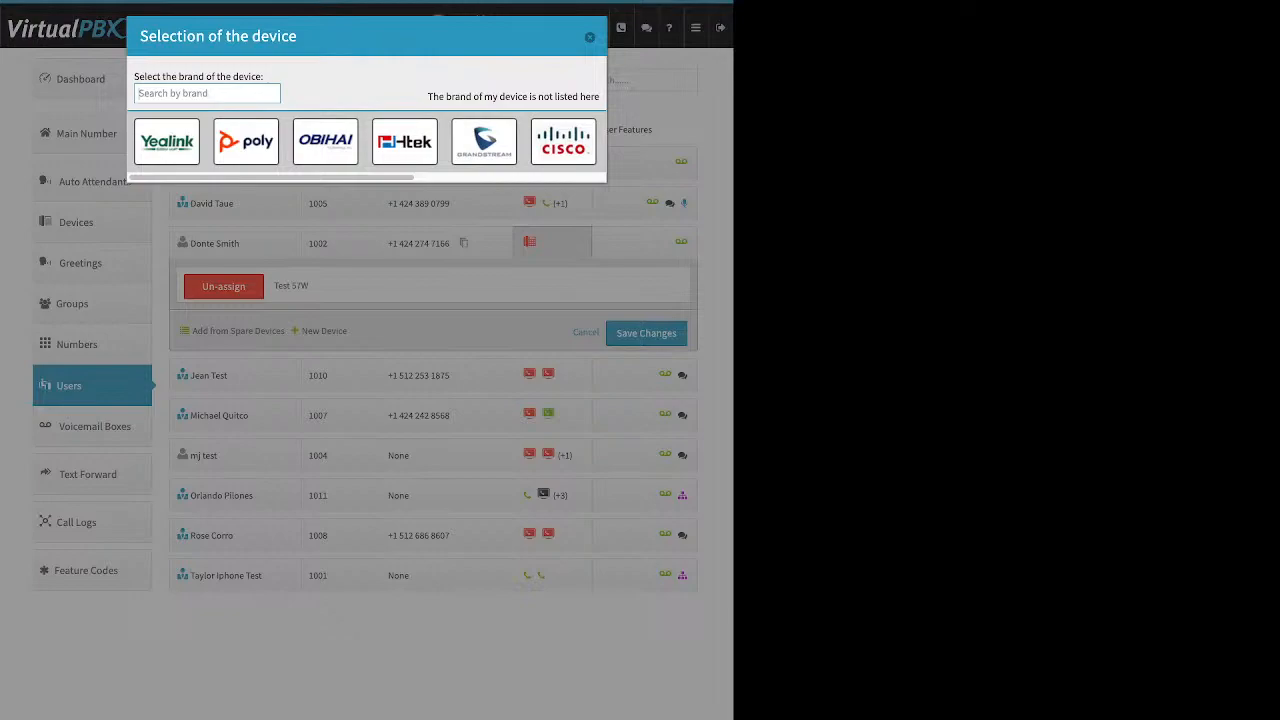
click(167, 141)
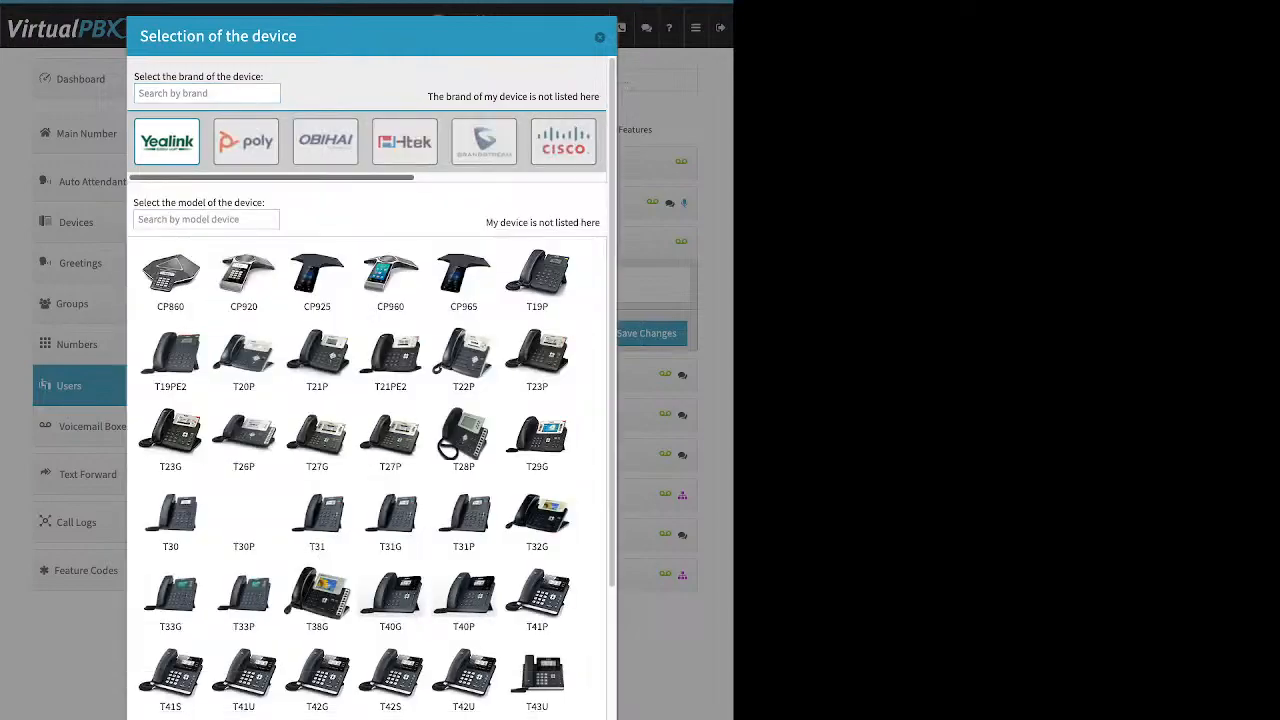
scroll(317, 410, down, 5)
scroll(317, 410, up, 5)
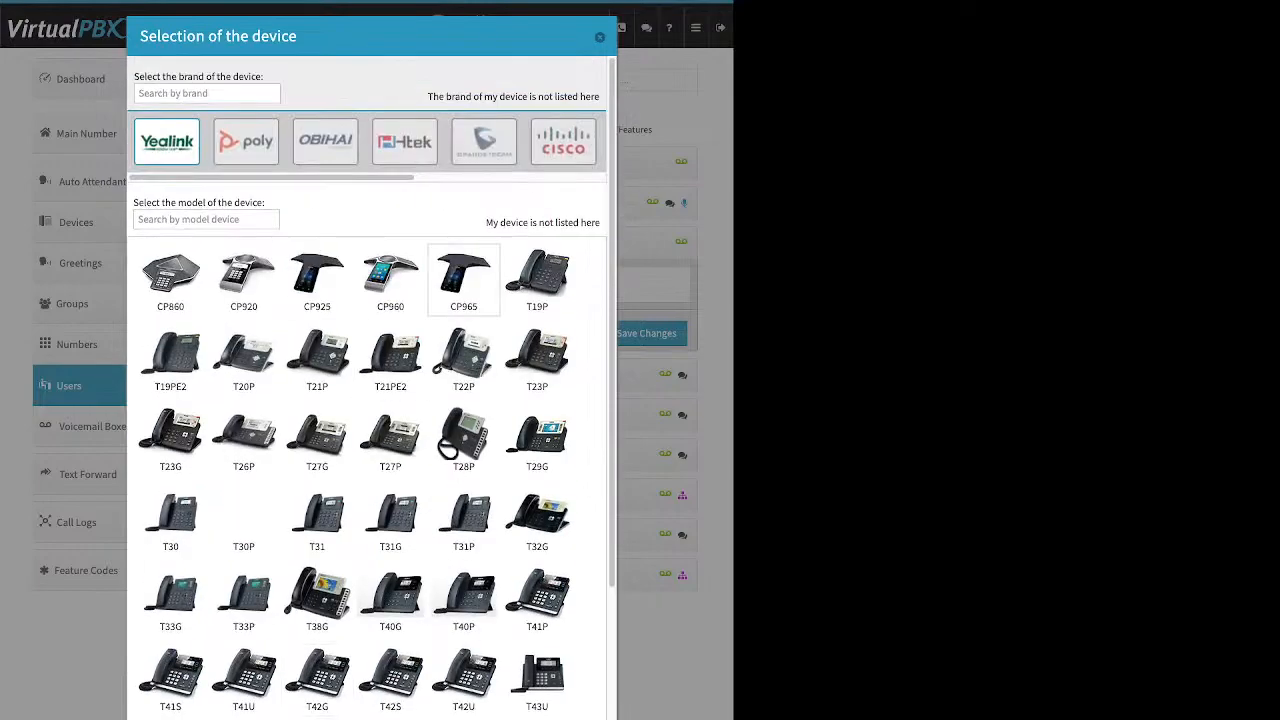
- Browse the Obihai models, select the Cisco 962, and review its device name and MAC address fields
click(325, 141)
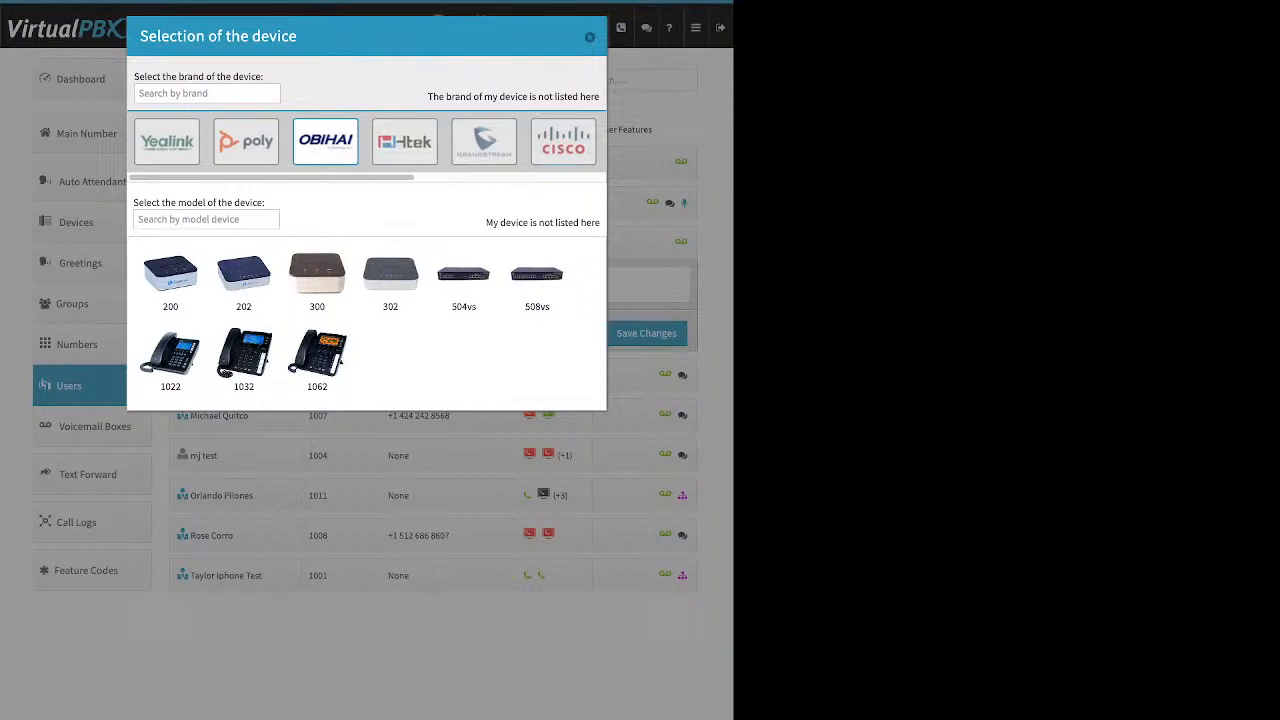
click(563, 141)
click(390, 440)
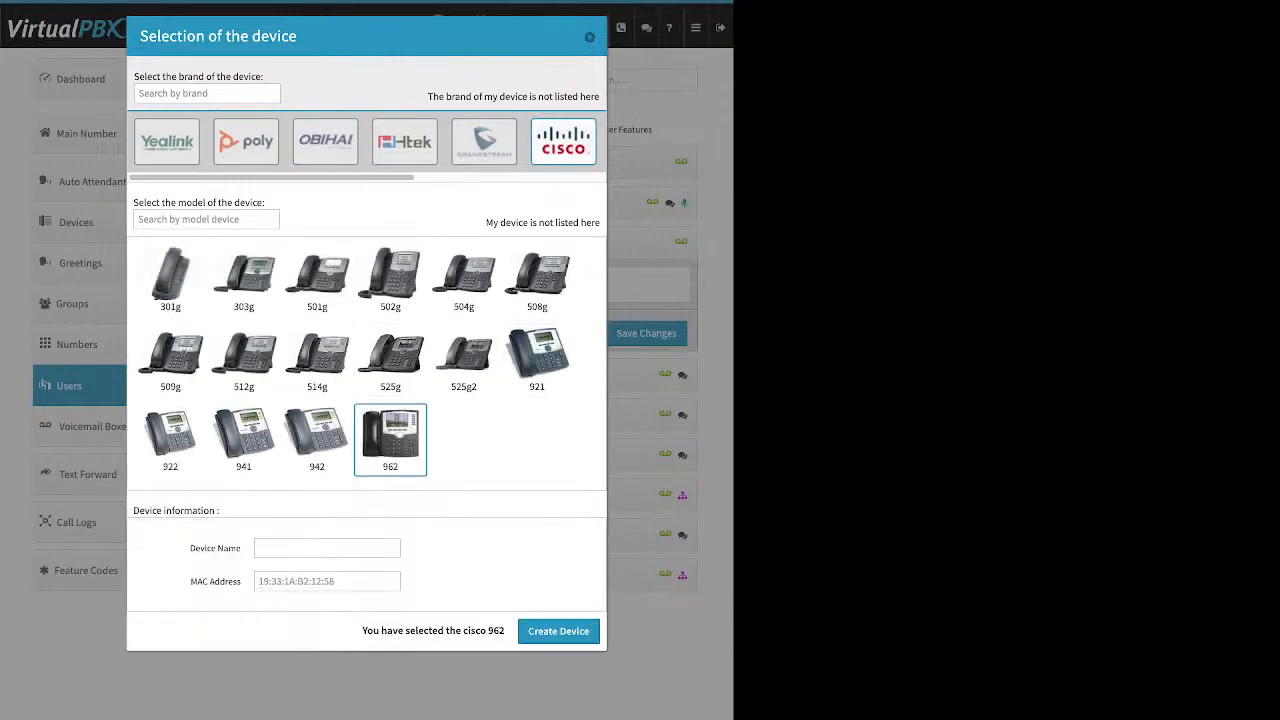
drag(242, 548, 201, 548)
drag(190, 582, 242, 582)
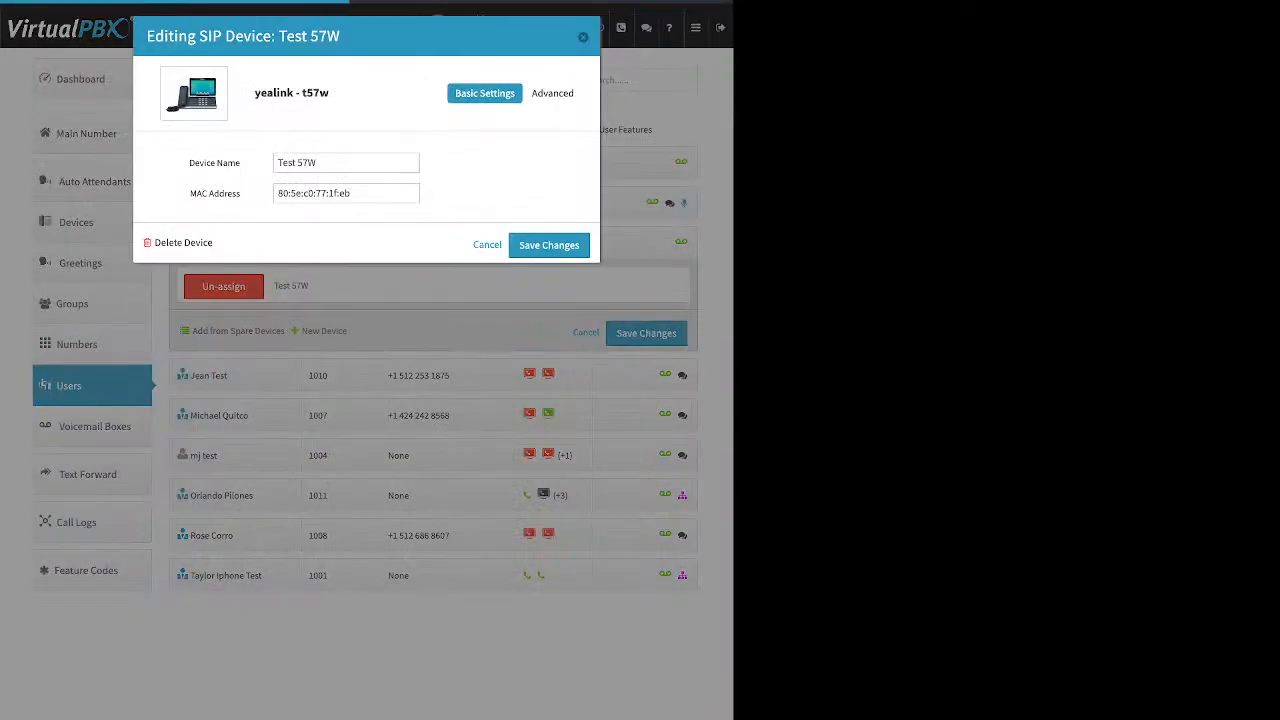
- Review the Miscellaneous advanced settings of the Test 57W device, including Allow Reprovision, and close without changes
click(556, 93)
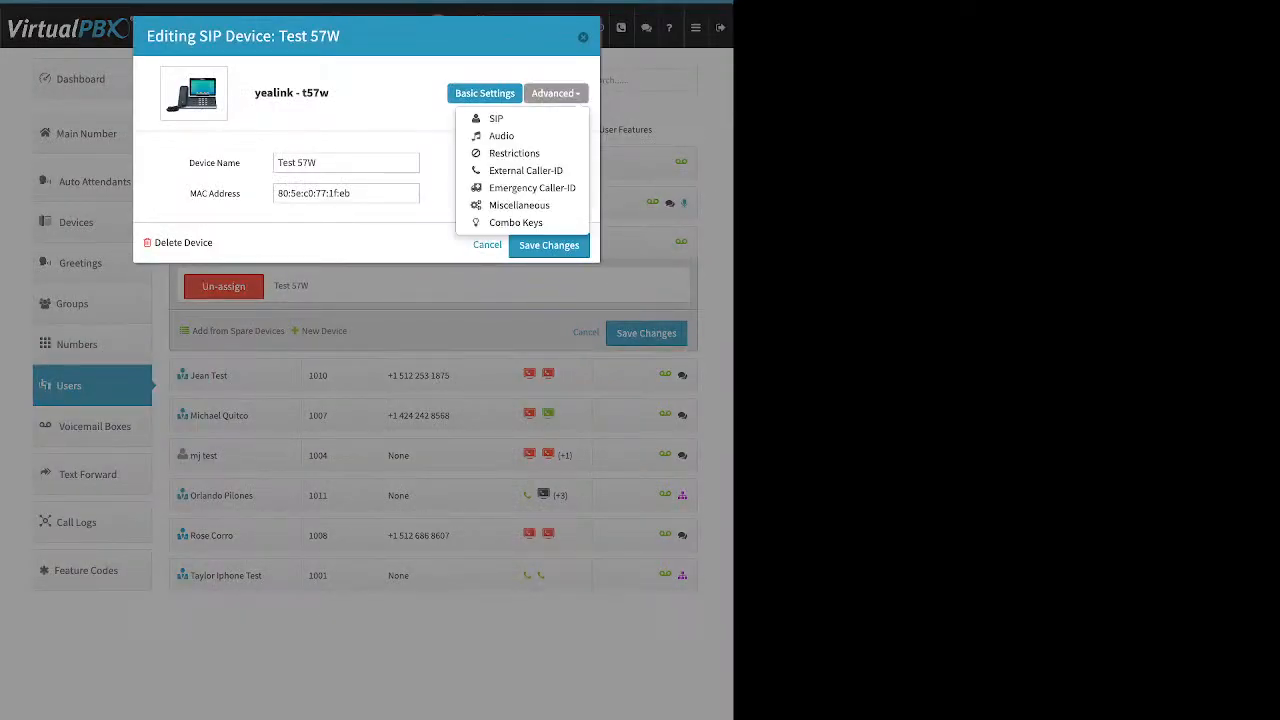
click(519, 205)
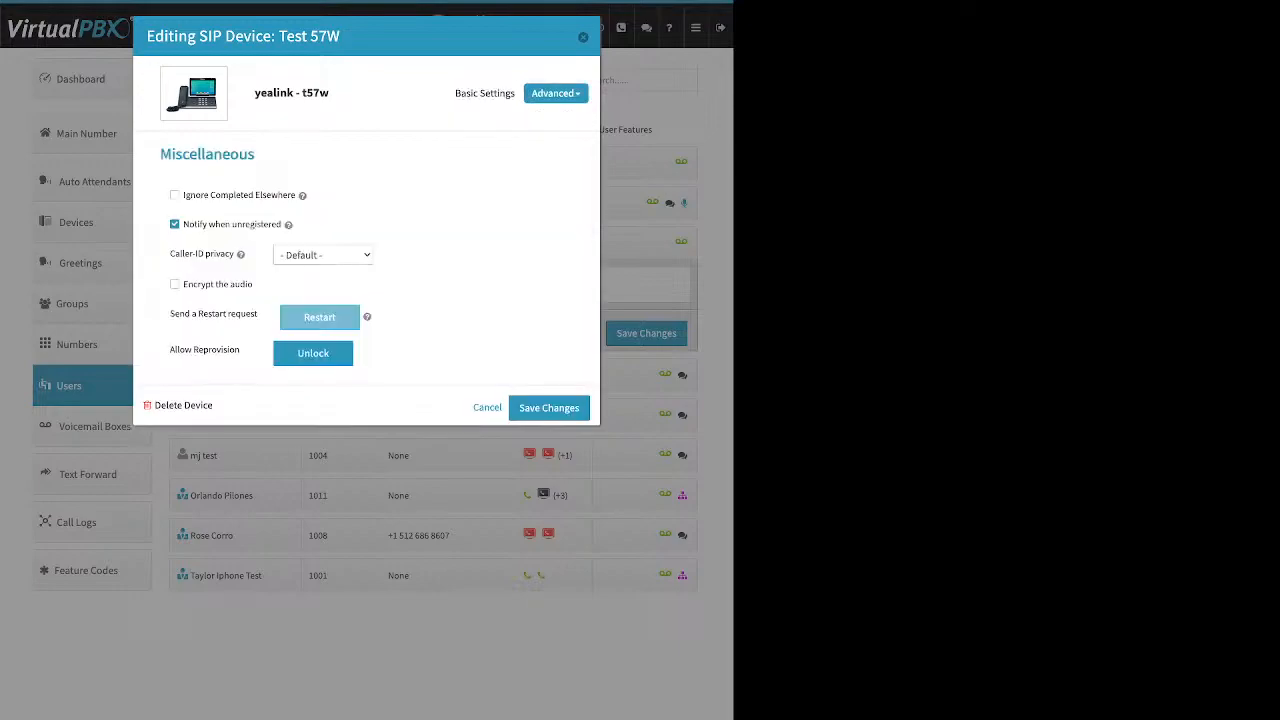
drag(170, 350, 240, 350)
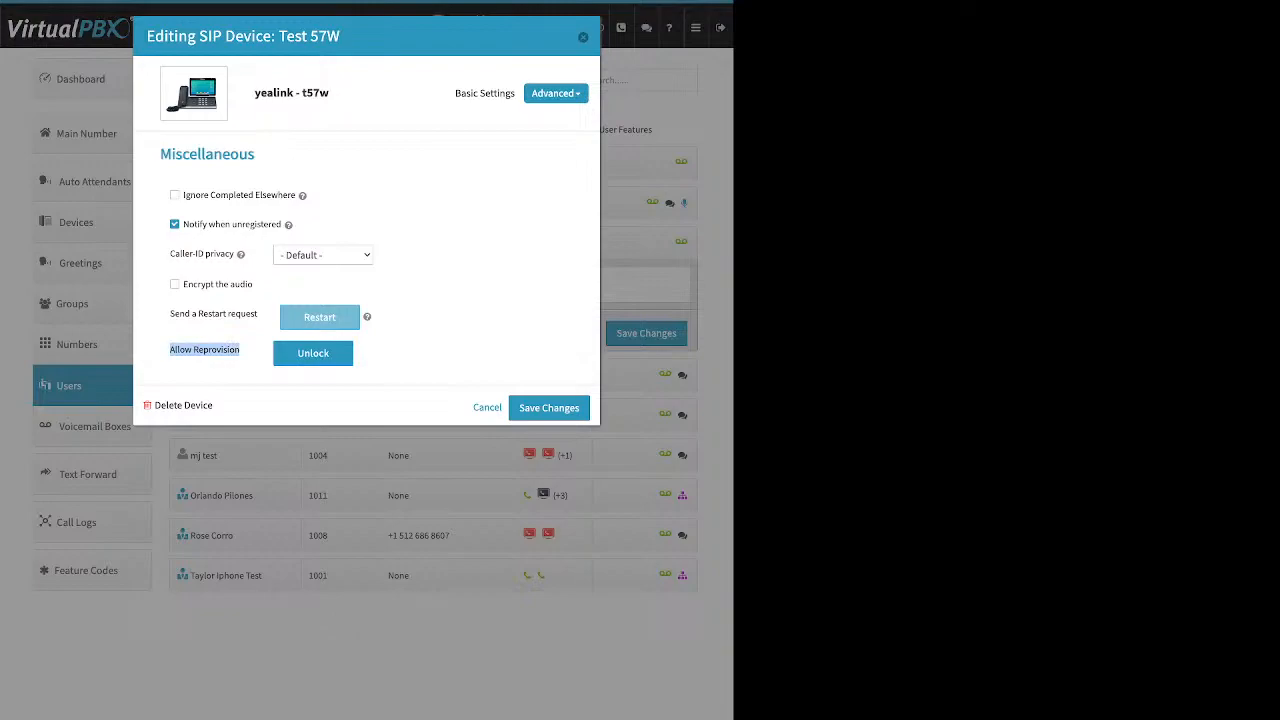
key(Escape)
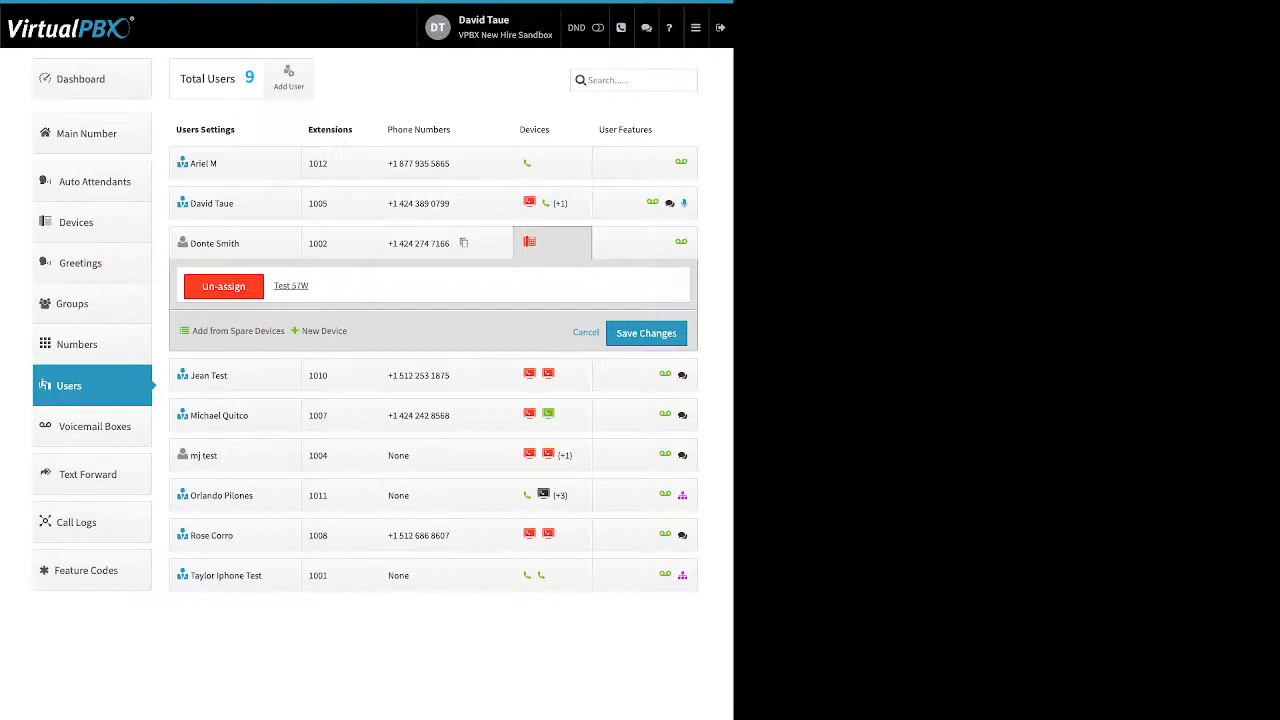
- Open the new cell phone form for the user with extension 1005, review its device name and number fields, and cancel it
click(552, 203)
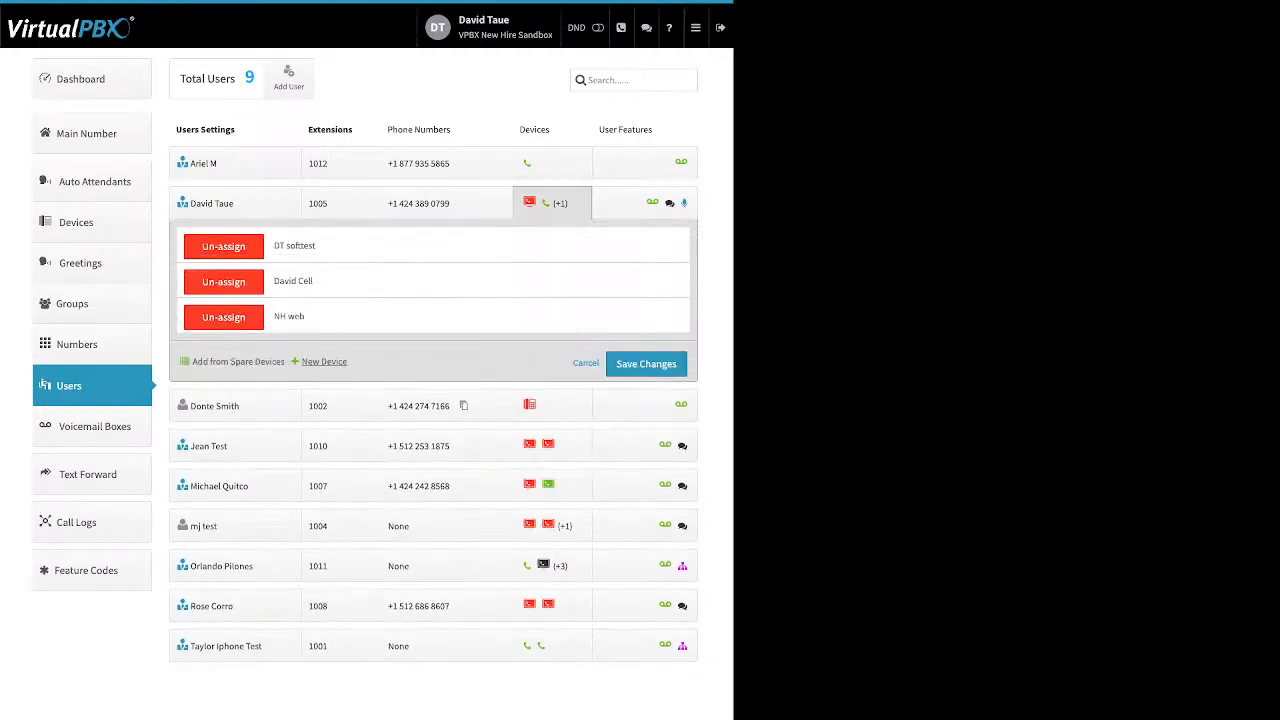
click(324, 361)
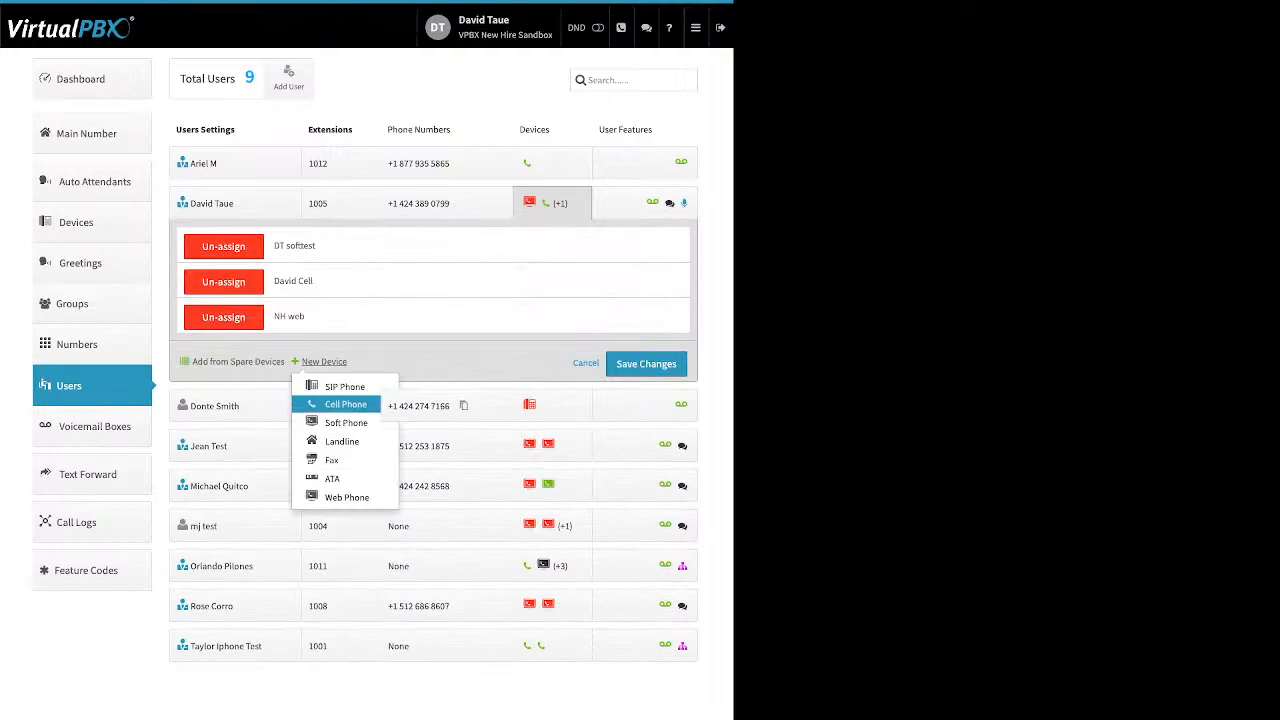
click(345, 404)
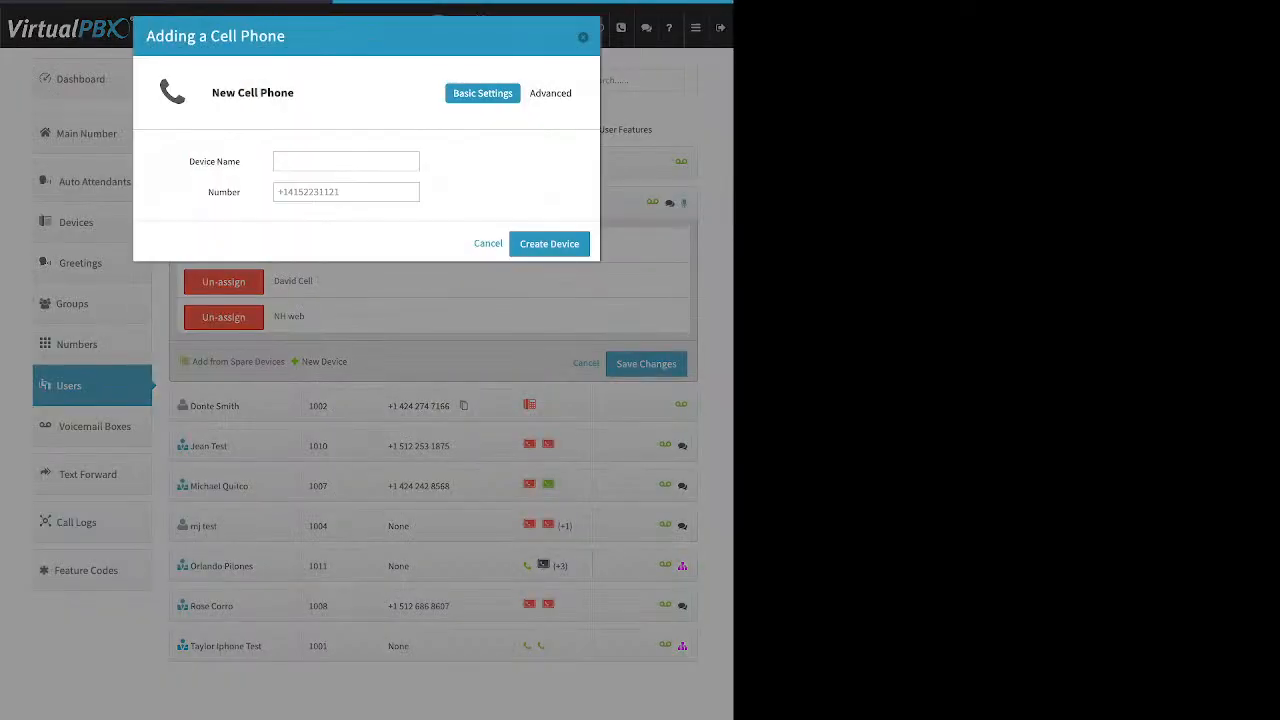
drag(189, 161, 228, 161)
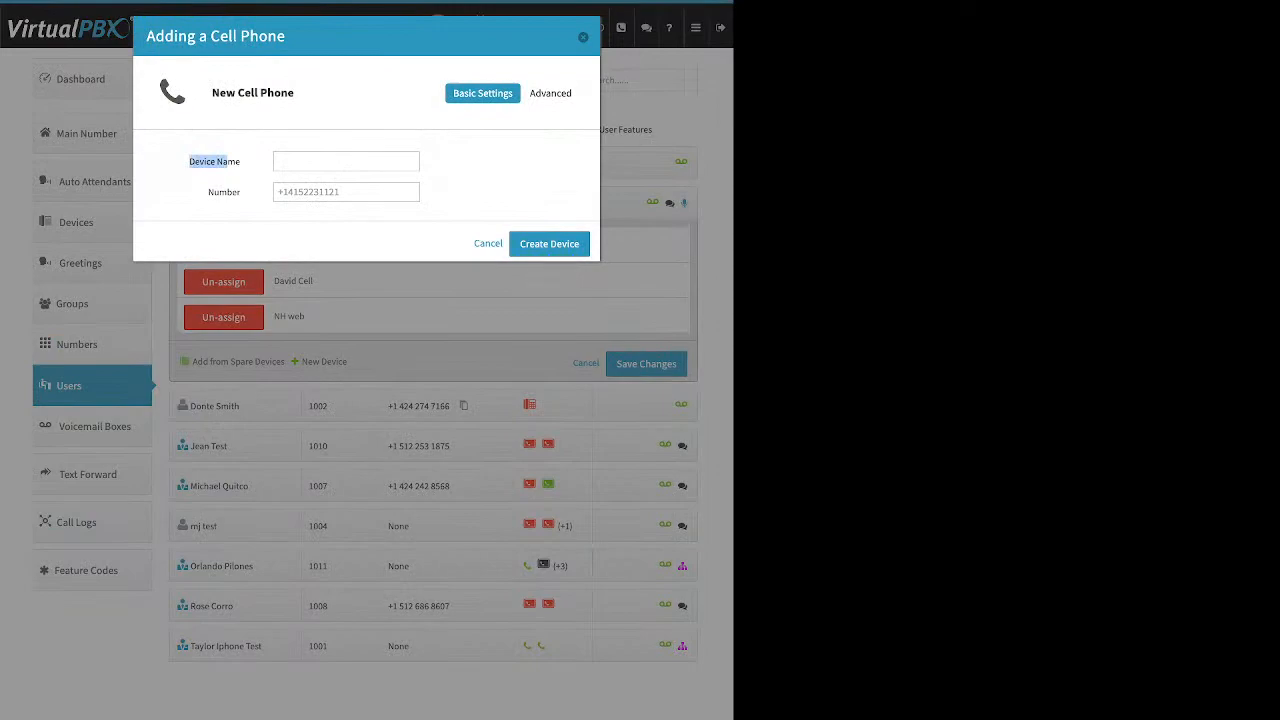
drag(208, 192, 240, 192)
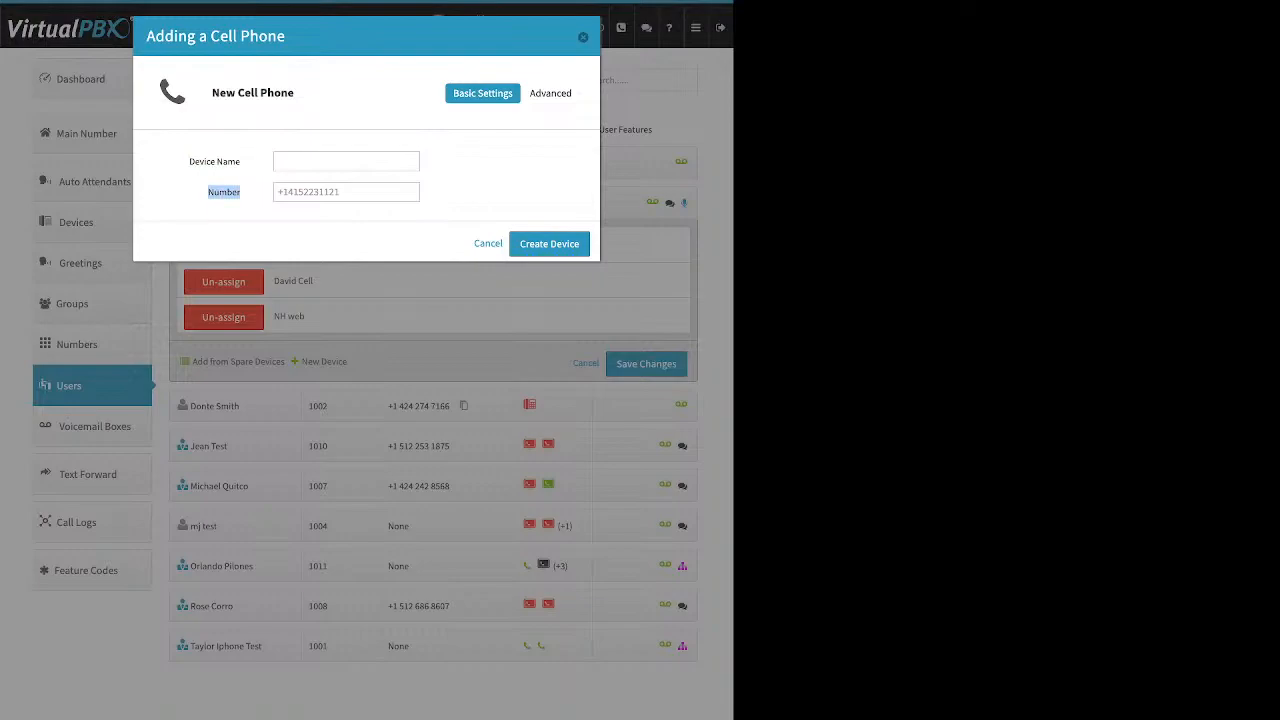
key(Escape)
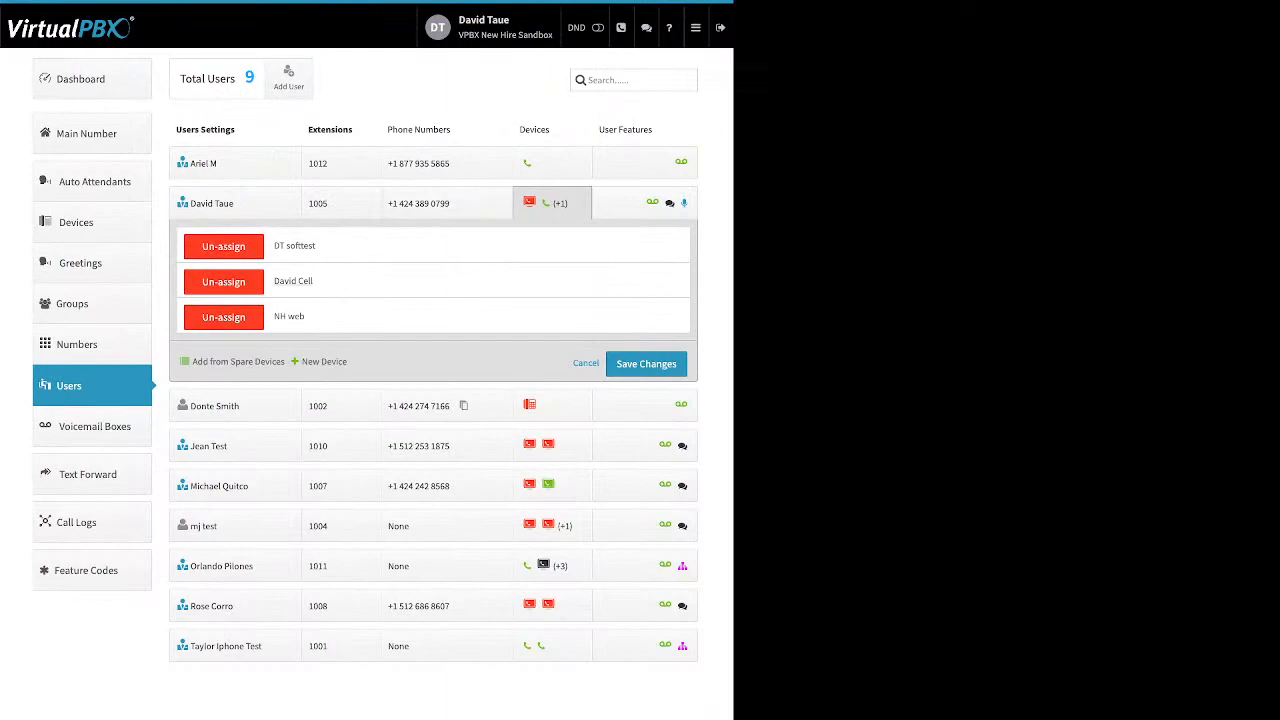
- Open the existing cell phone device of the user with extension 1005 and review its number and advanced options
click(293, 281)
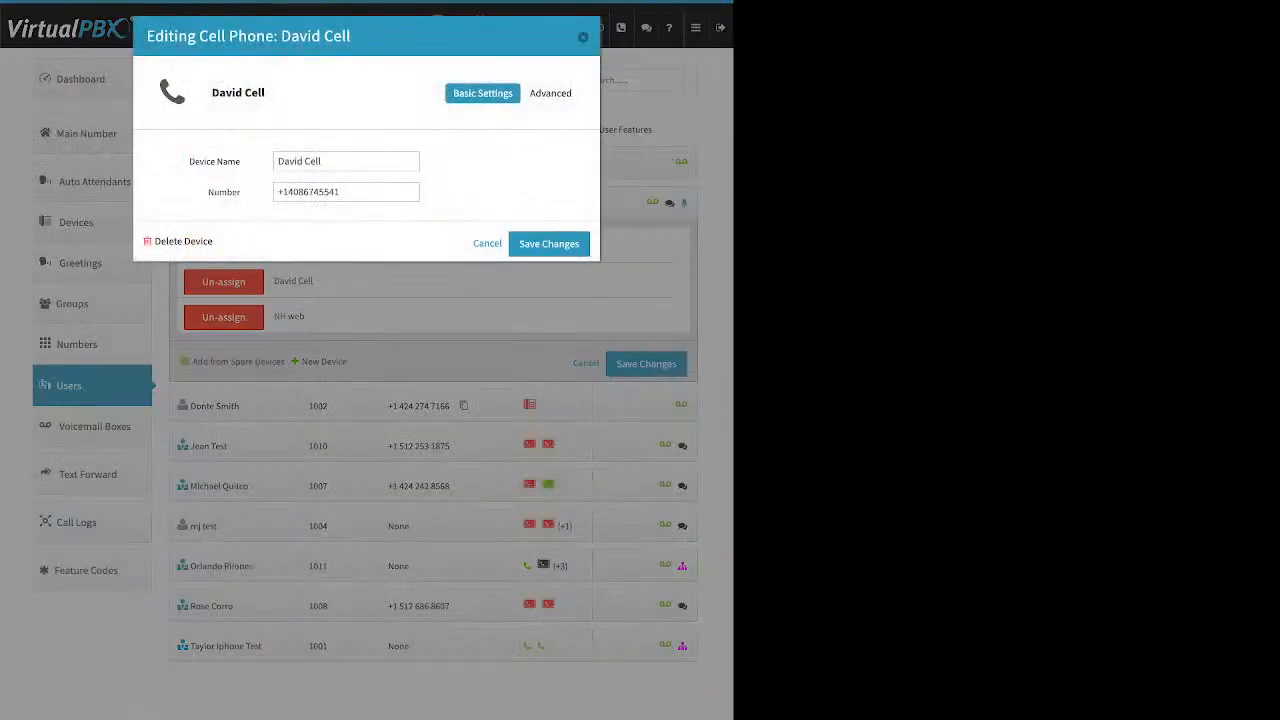
drag(424, 192, 208, 192)
drag(345, 192, 275, 192)
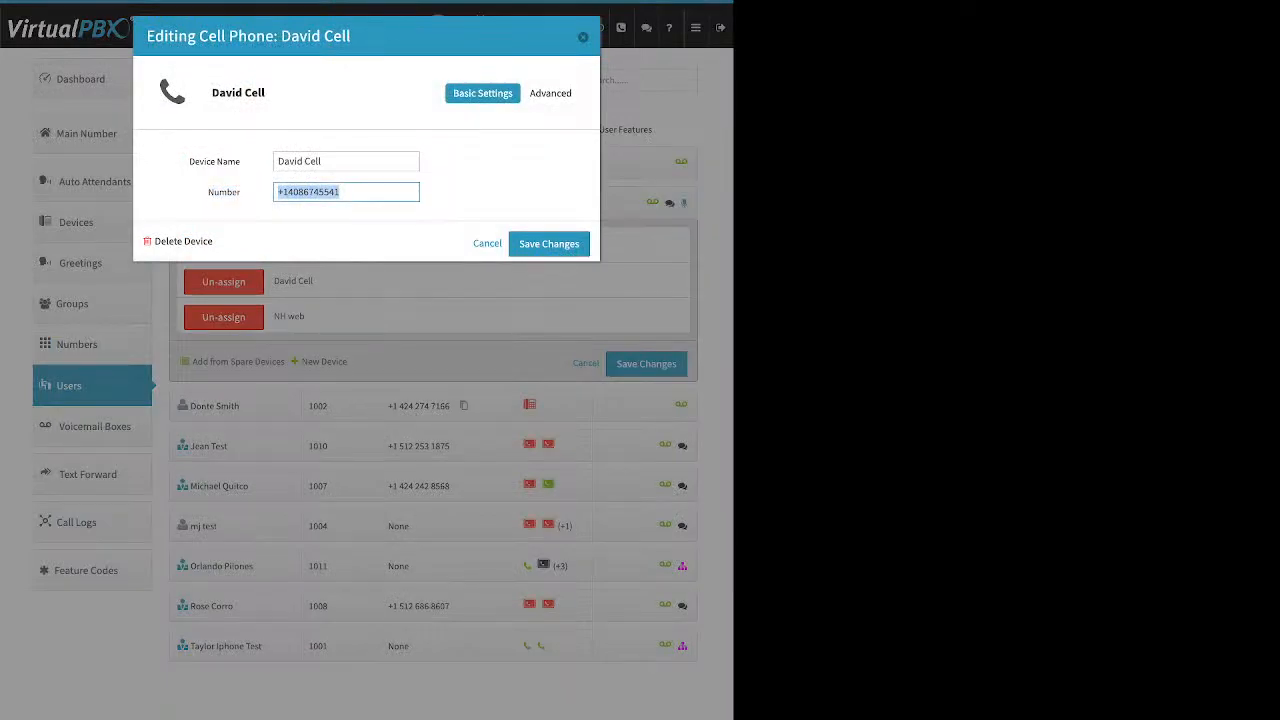
click(550, 93)
click(531, 117)
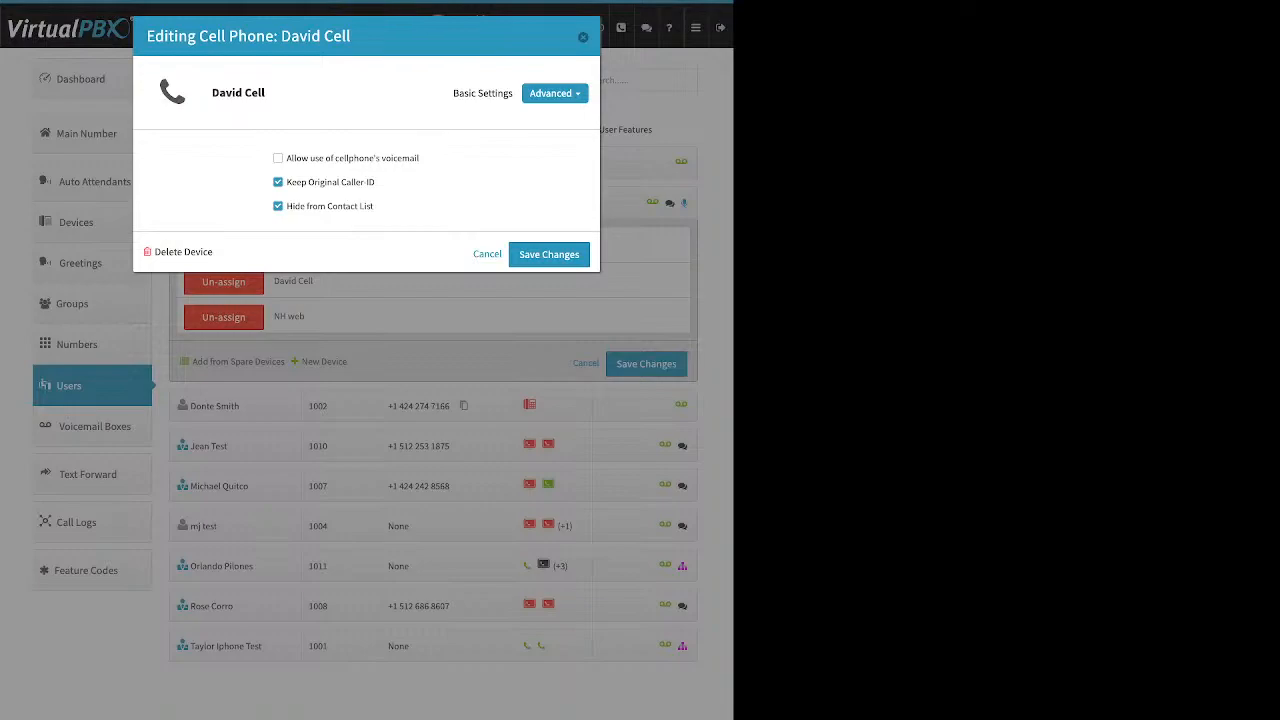
click(555, 93)
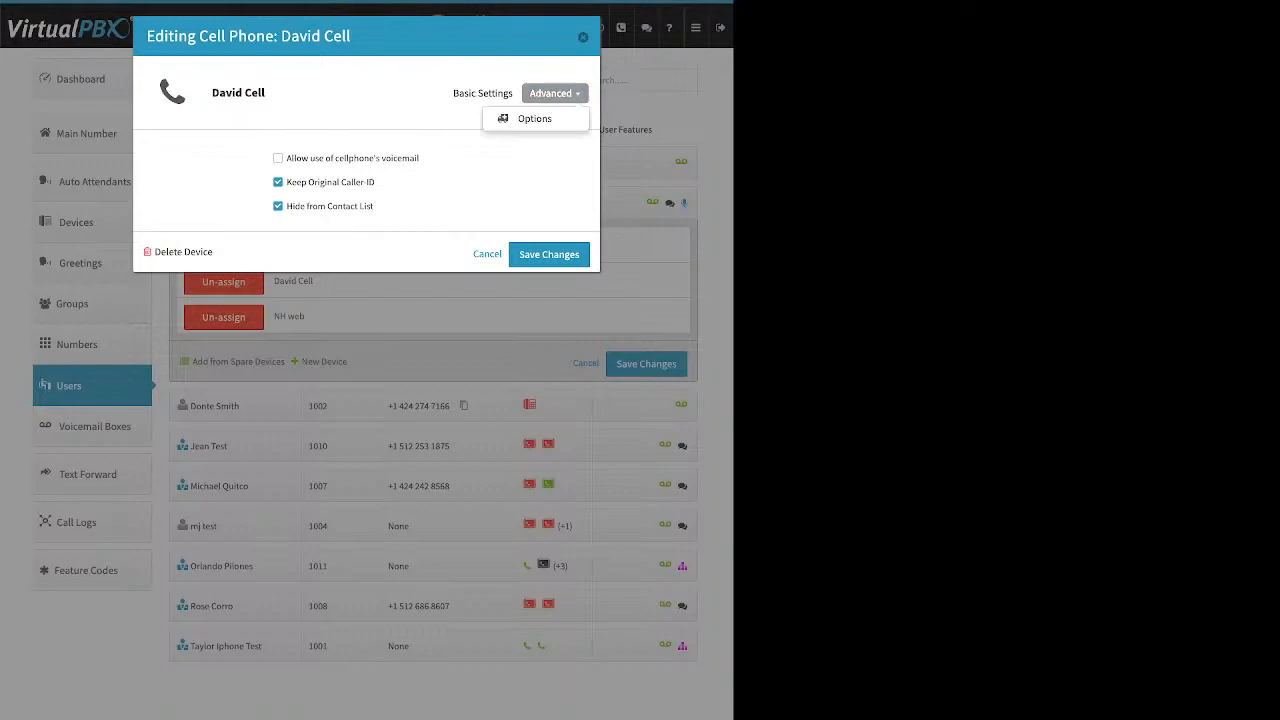
click(535, 119)
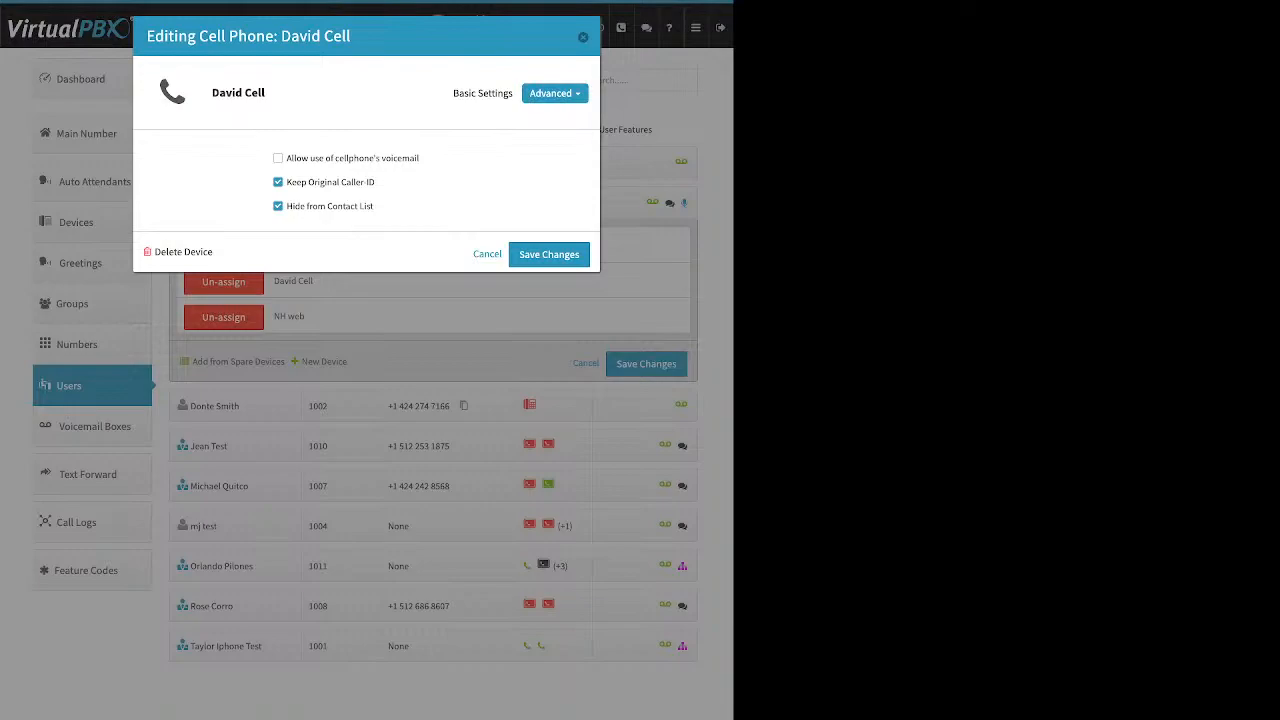
- Try allowing the cellphone's voicemail and turning off Keep Original Caller ID on the cell phone device, then close without saving
drag(420, 158, 286, 158)
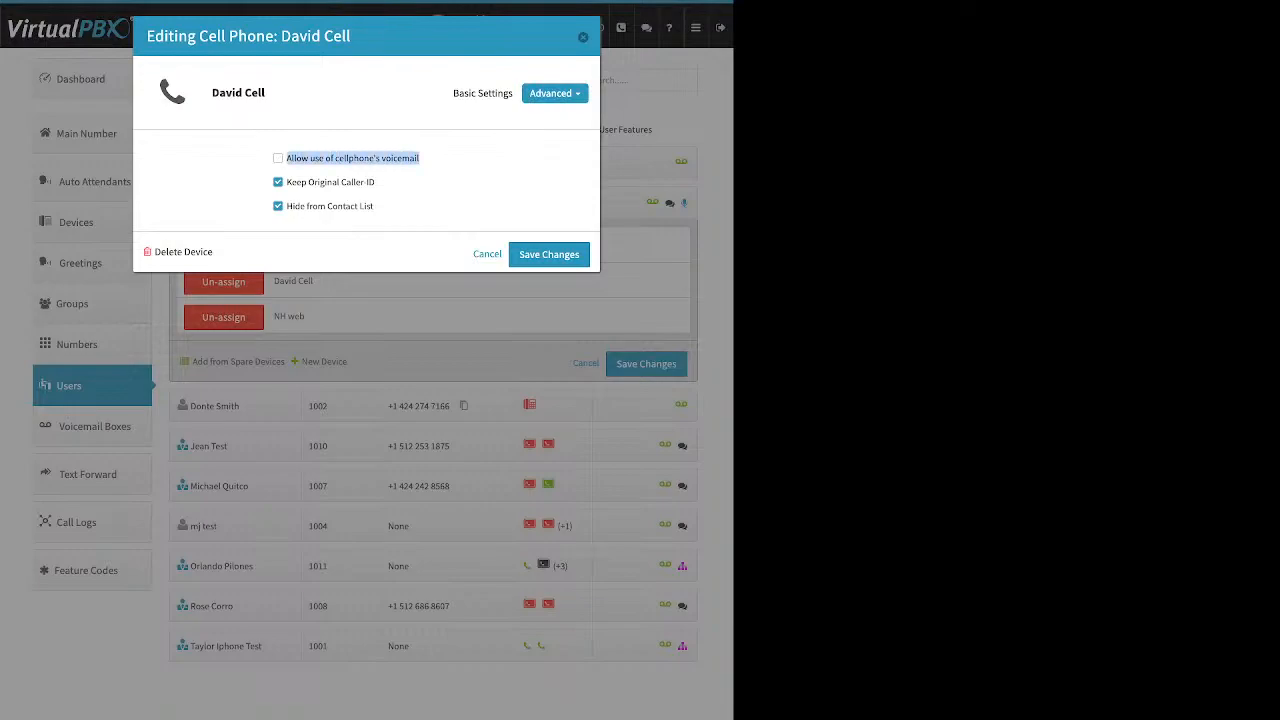
click(278, 158)
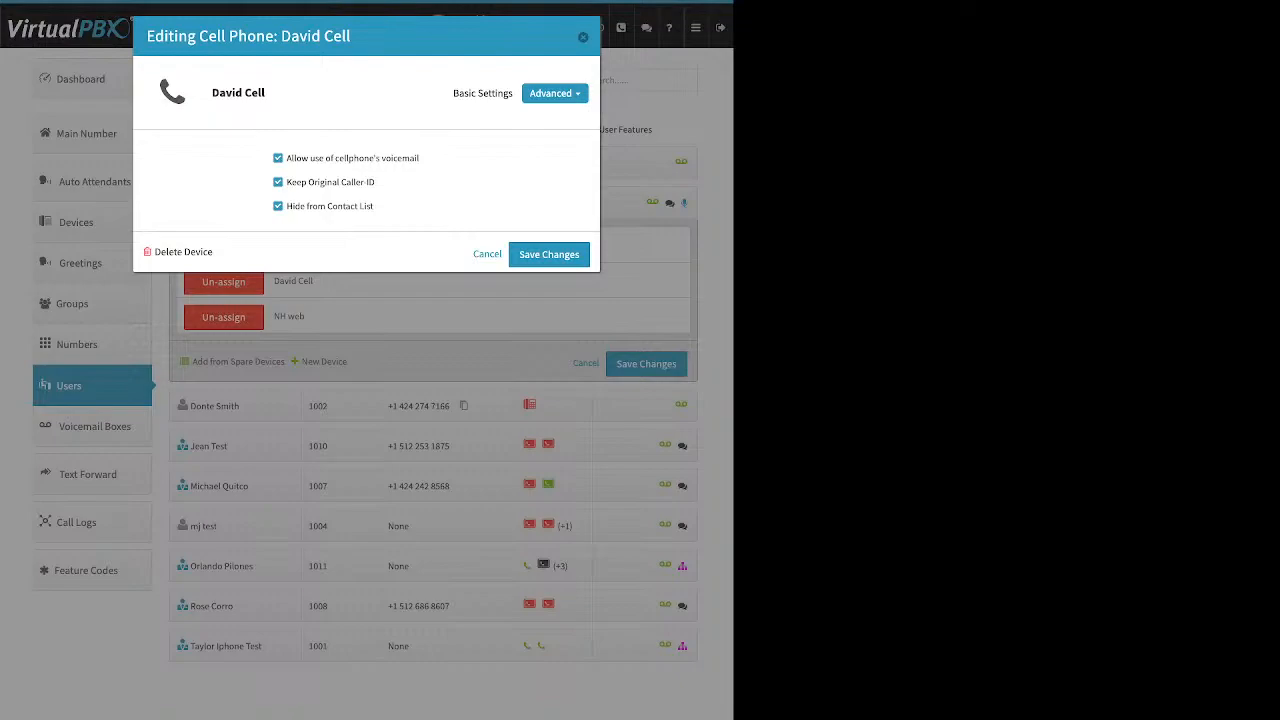
click(278, 158)
drag(287, 182, 376, 183)
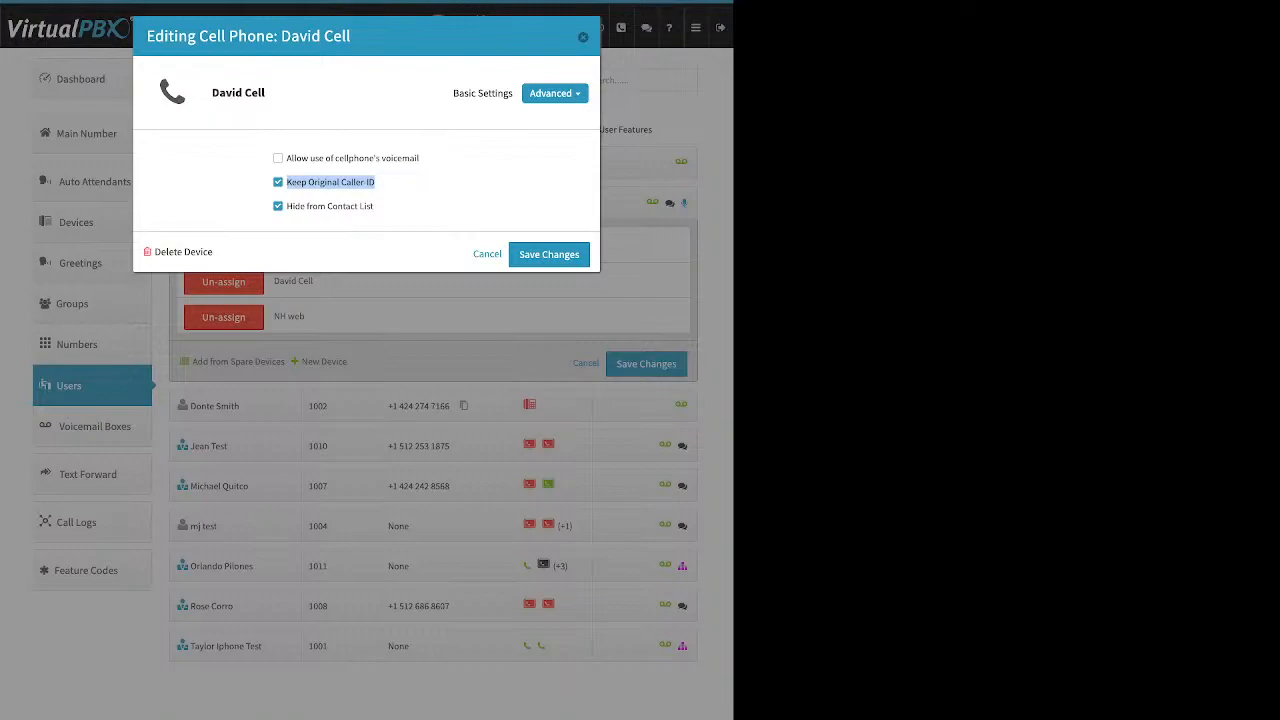
click(420, 184)
click(278, 182)
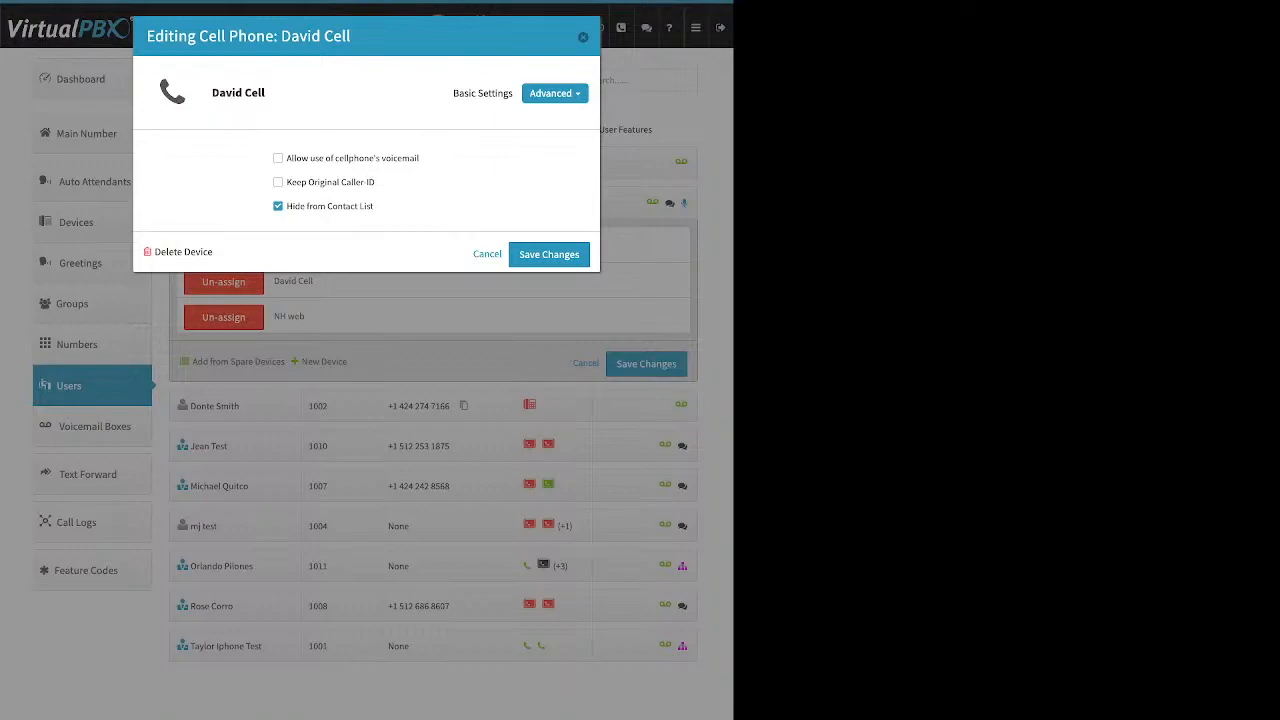
click(583, 37)
- Review the company caller ID number setting from the dashboard and close it without changes
click(80, 79)
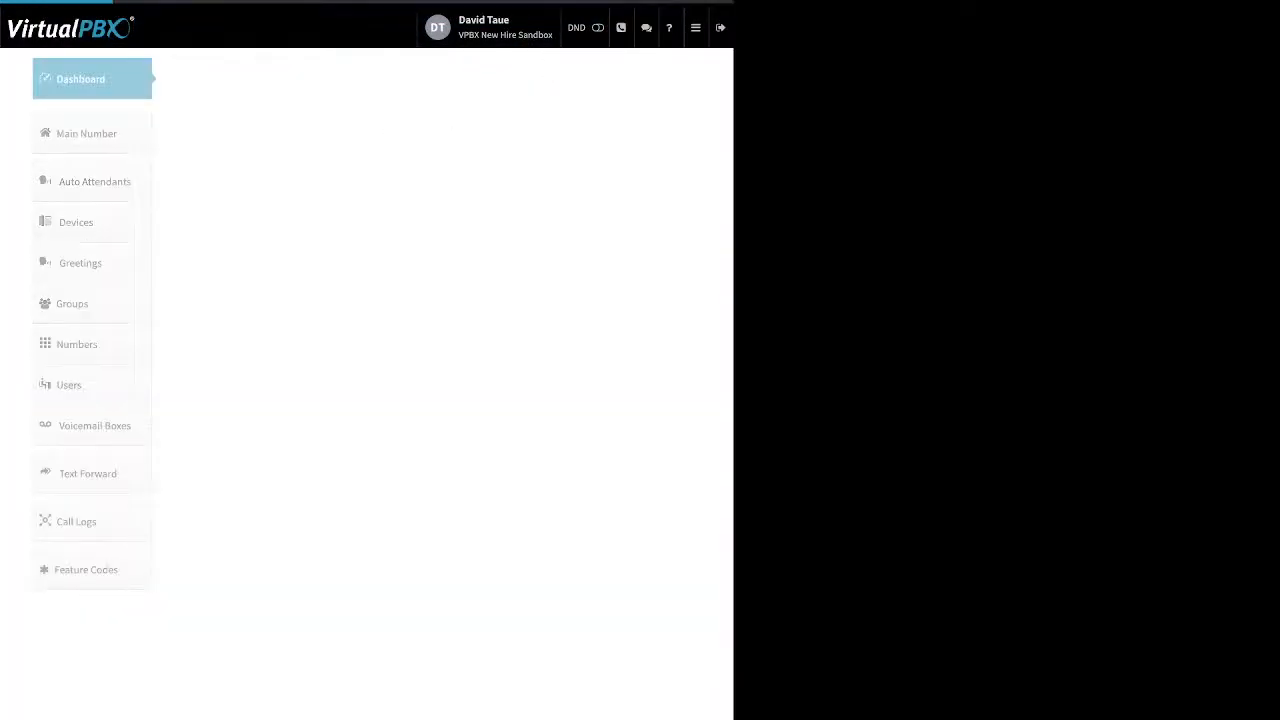
click(500, 79)
drag(223, 79, 296, 79)
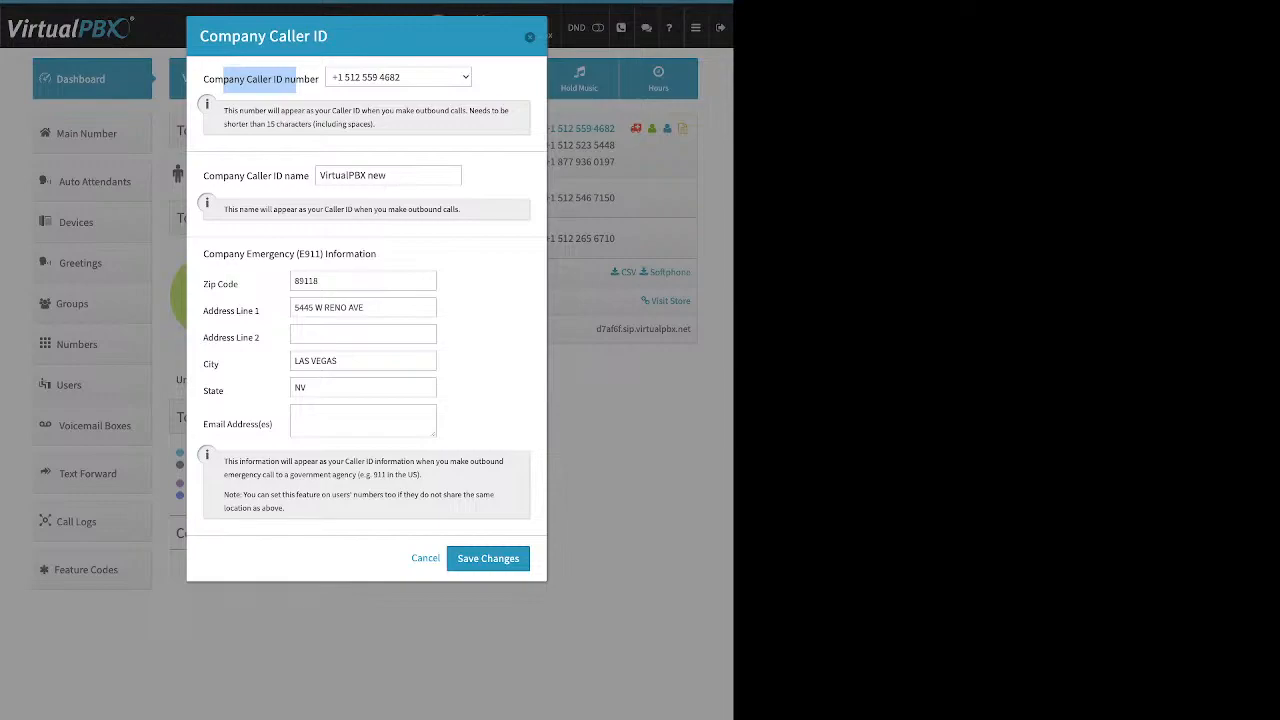
click(530, 37)
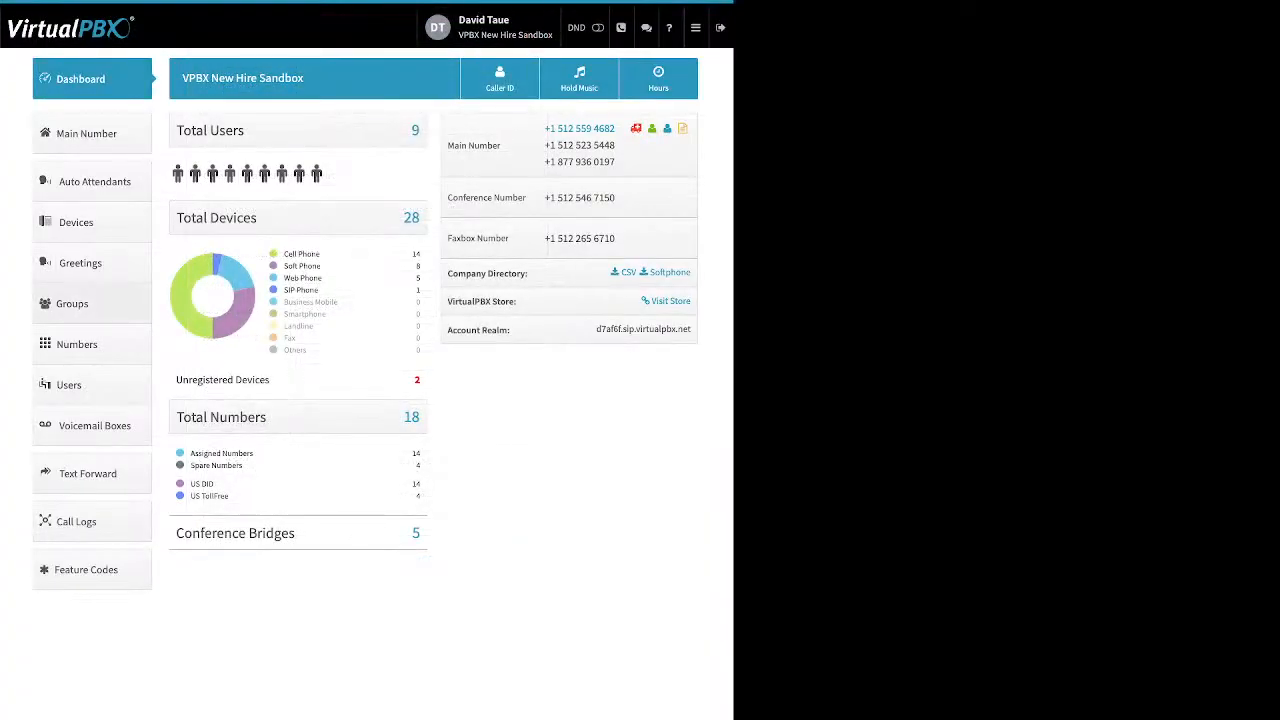
- Open the new soft phone form for the user with extension 1002 and dismiss the emergency-call notice
click(69, 385)
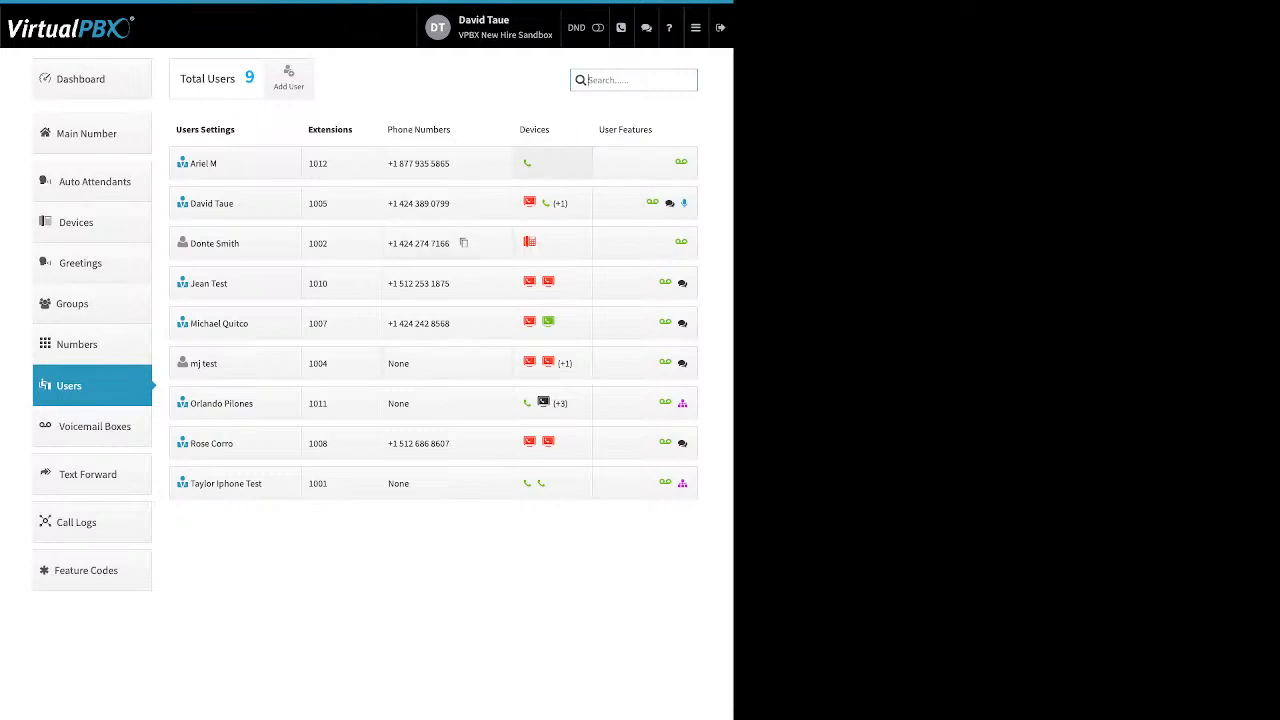
click(551, 243)
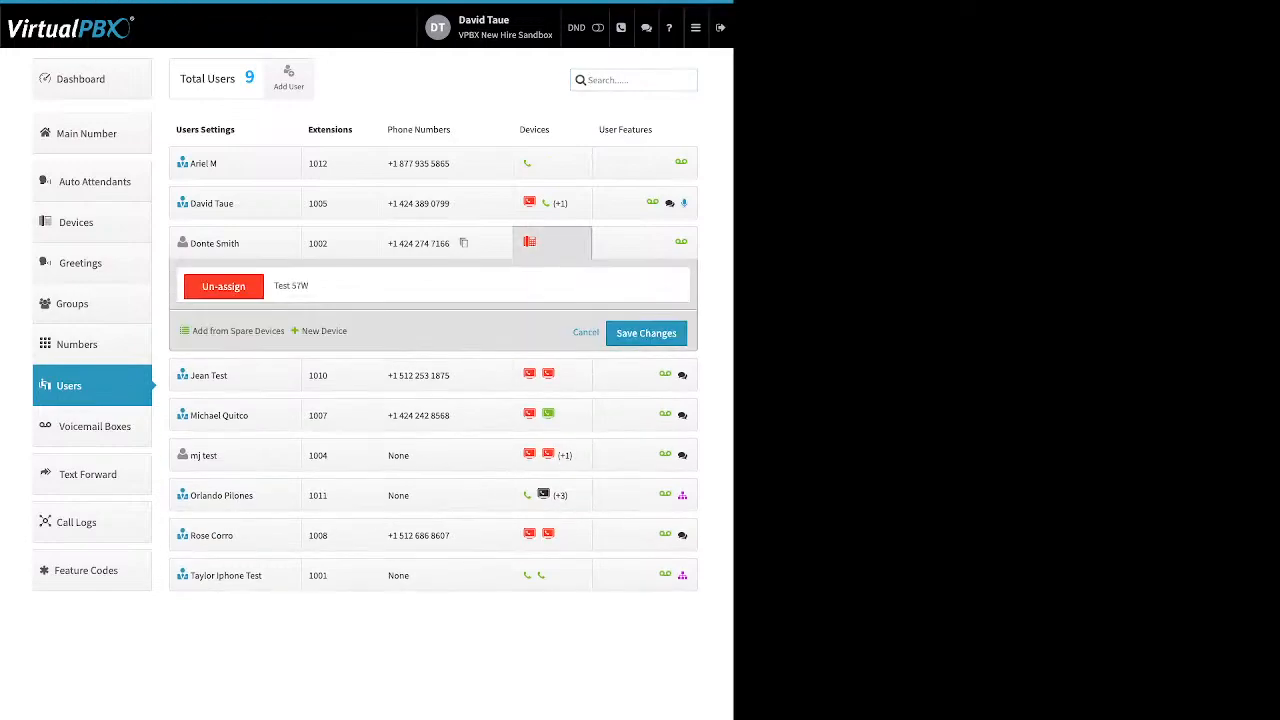
click(324, 331)
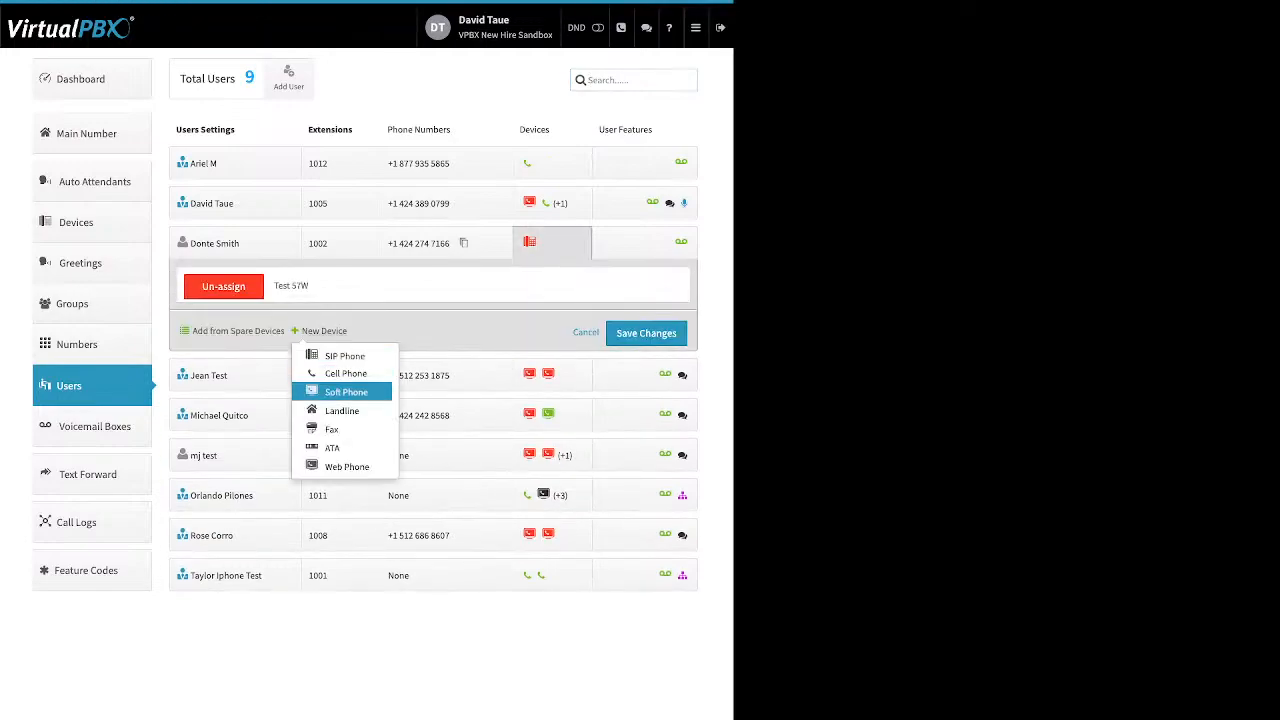
click(330, 391)
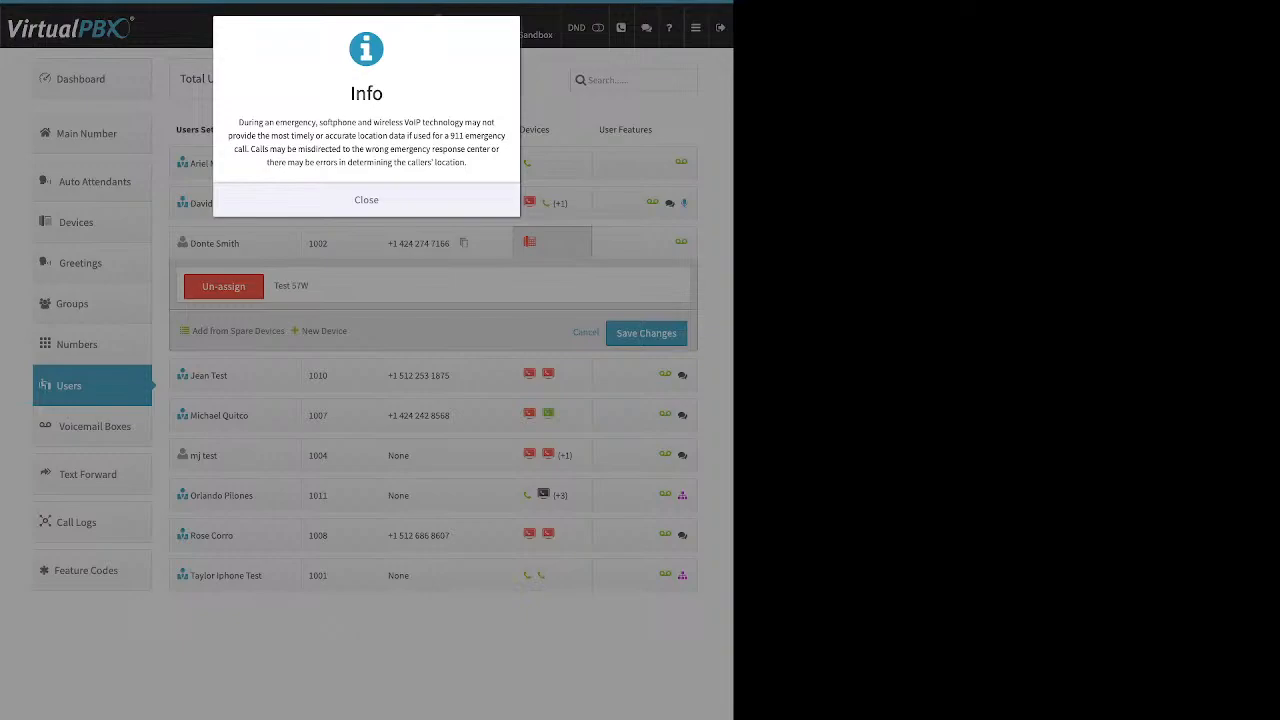
click(366, 200)
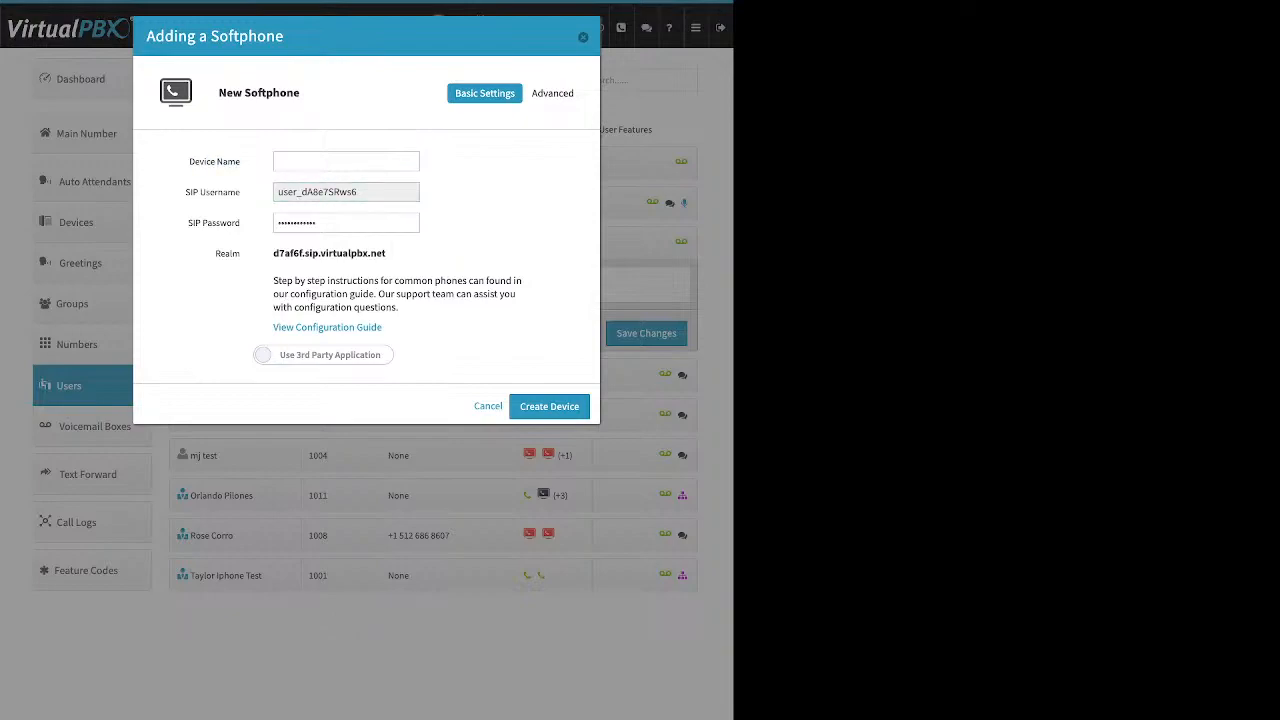
- Review the new softphone's SIP username, SIP password, realm and configuration guide link
drag(360, 192, 276, 192)
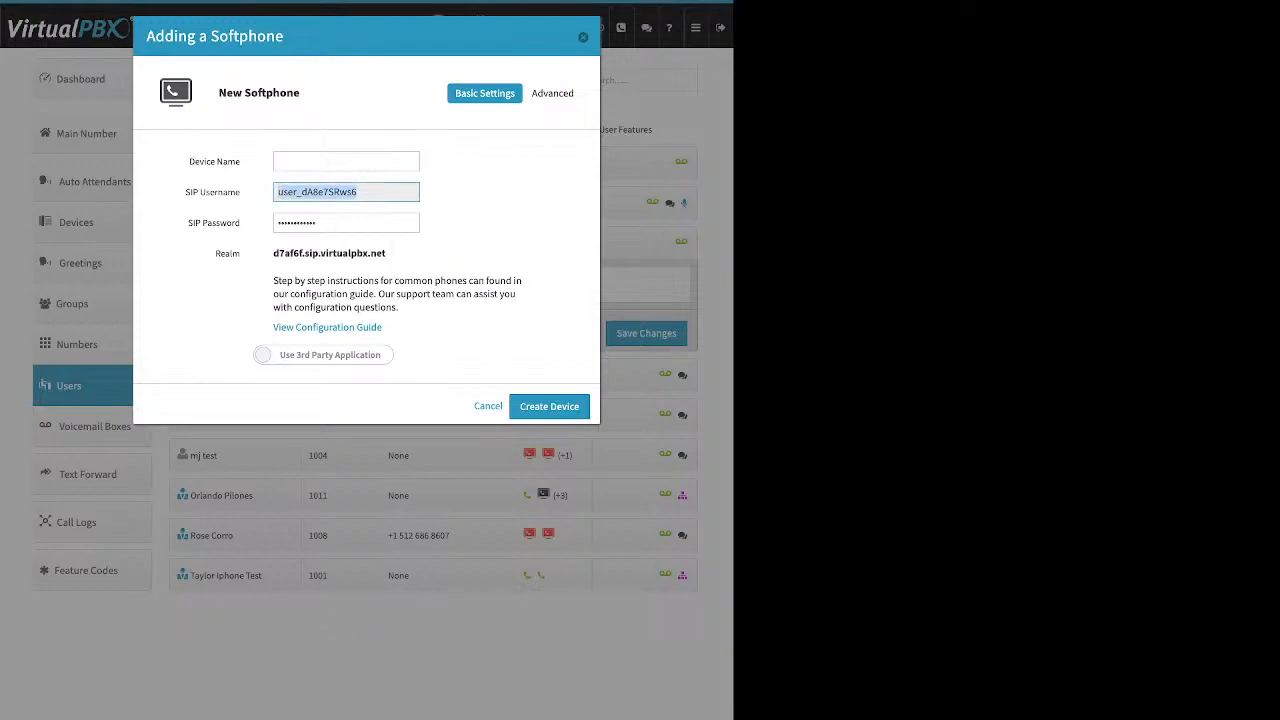
key(Tab)
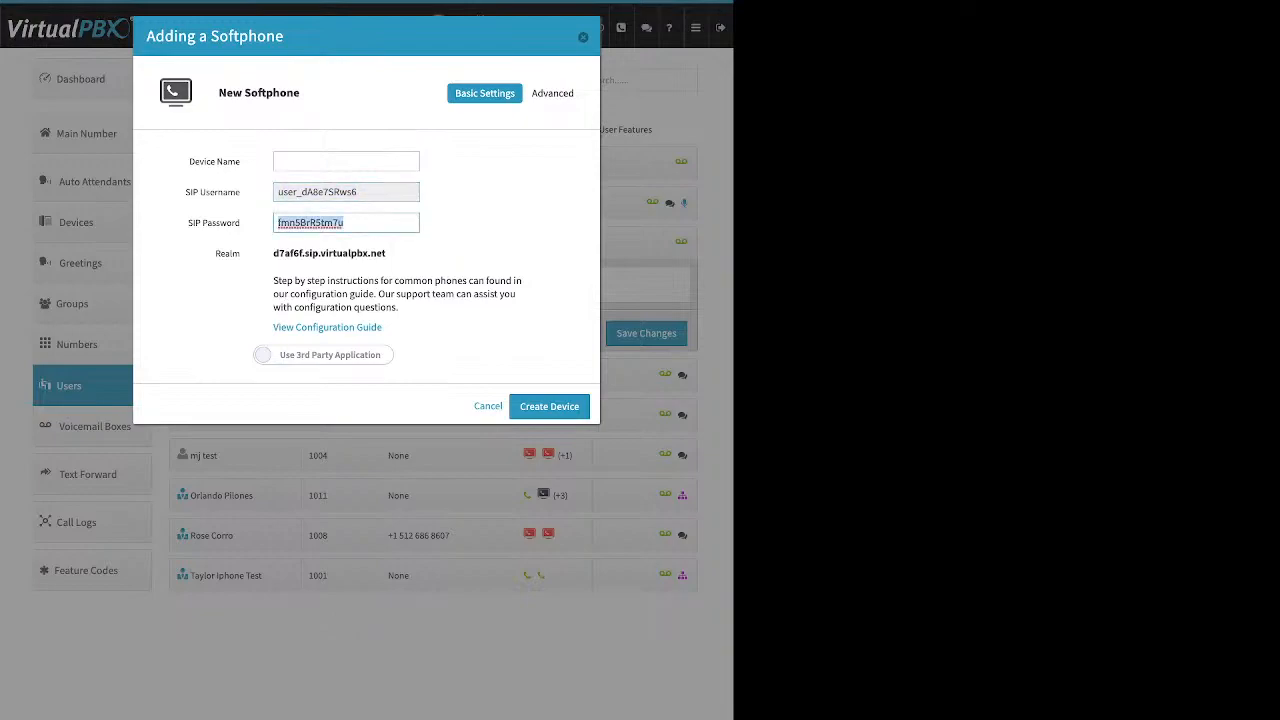
drag(386, 253, 273, 253)
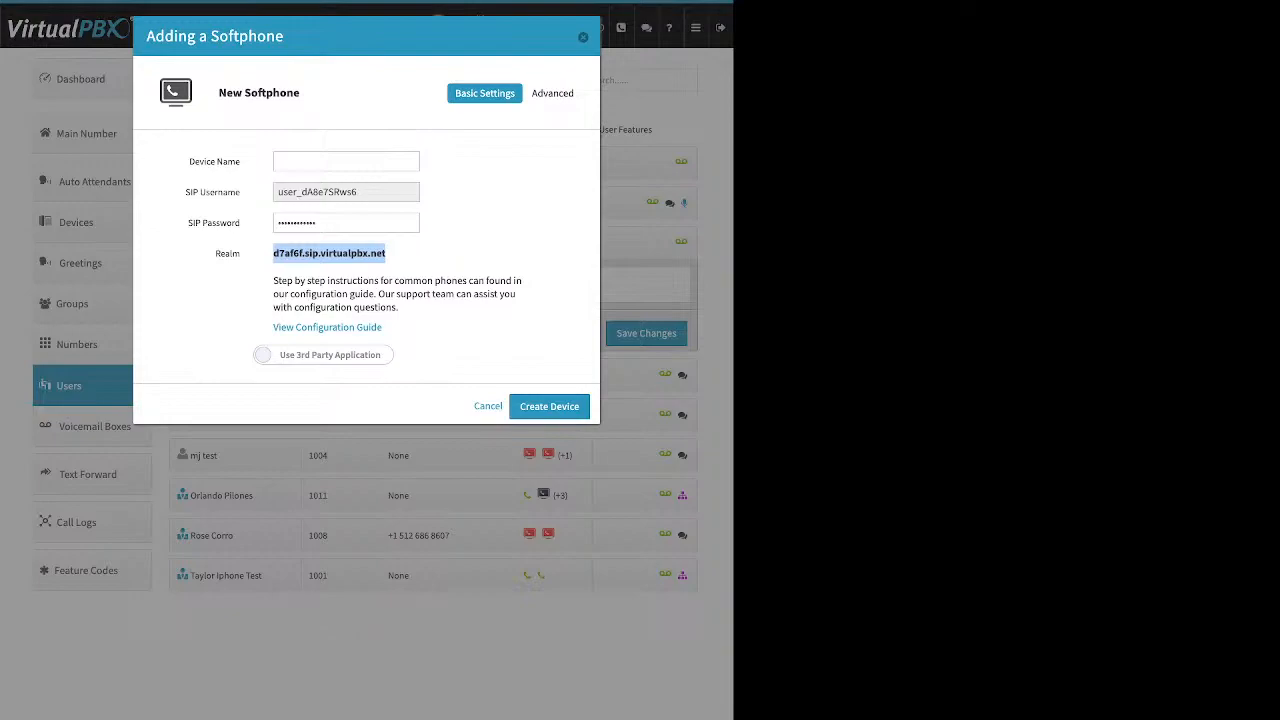
click(430, 254)
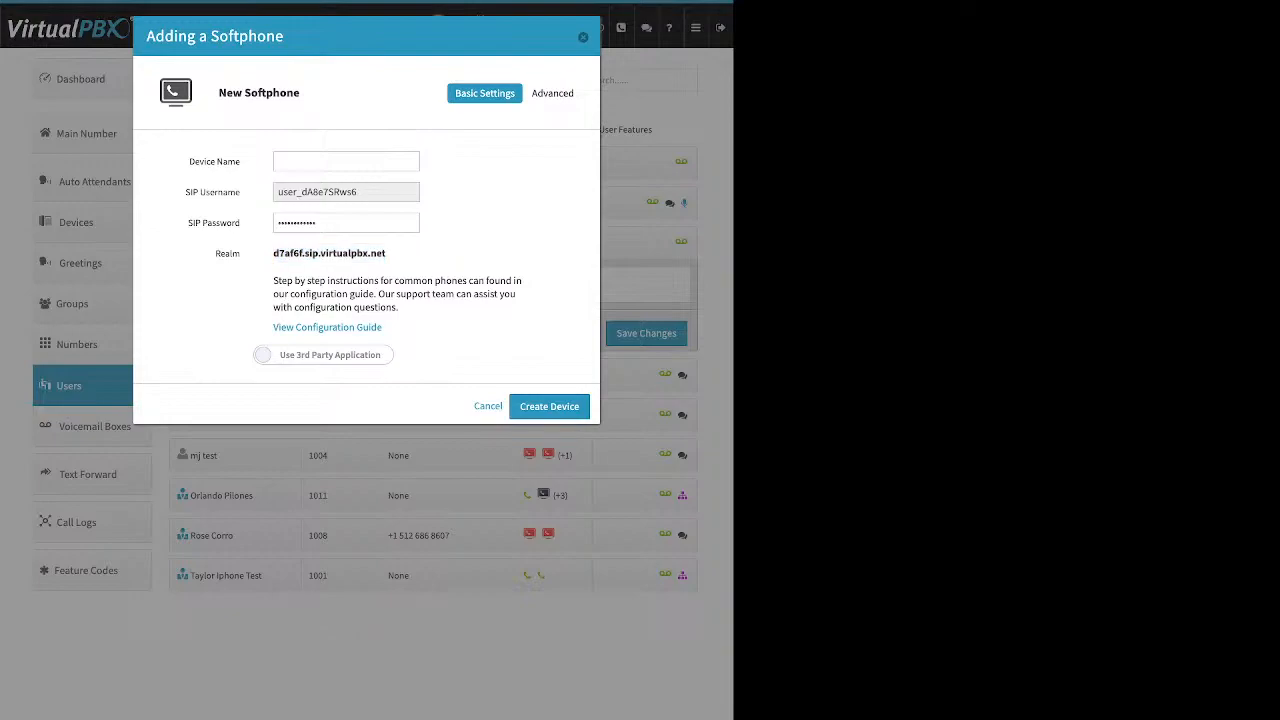
drag(384, 328, 272, 328)
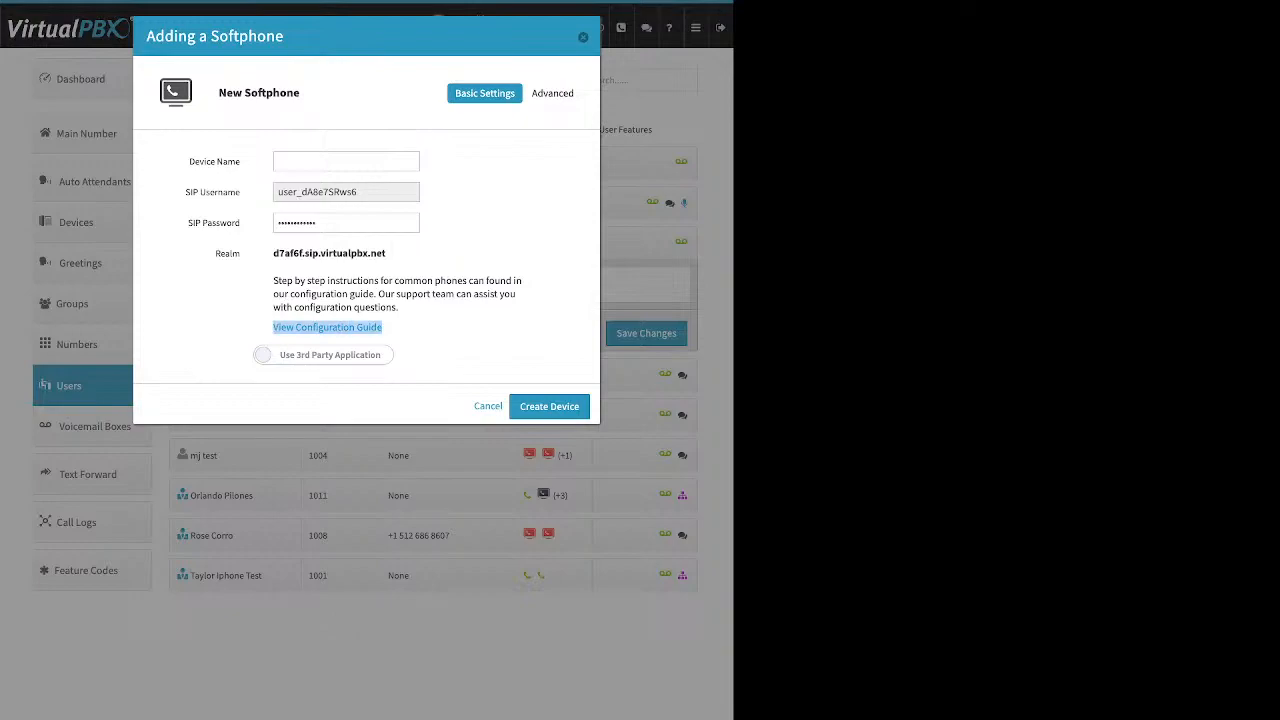
- Try switching the new softphone to Use VirtualPBX Application, then cancel the form without creating the device
click(323, 355)
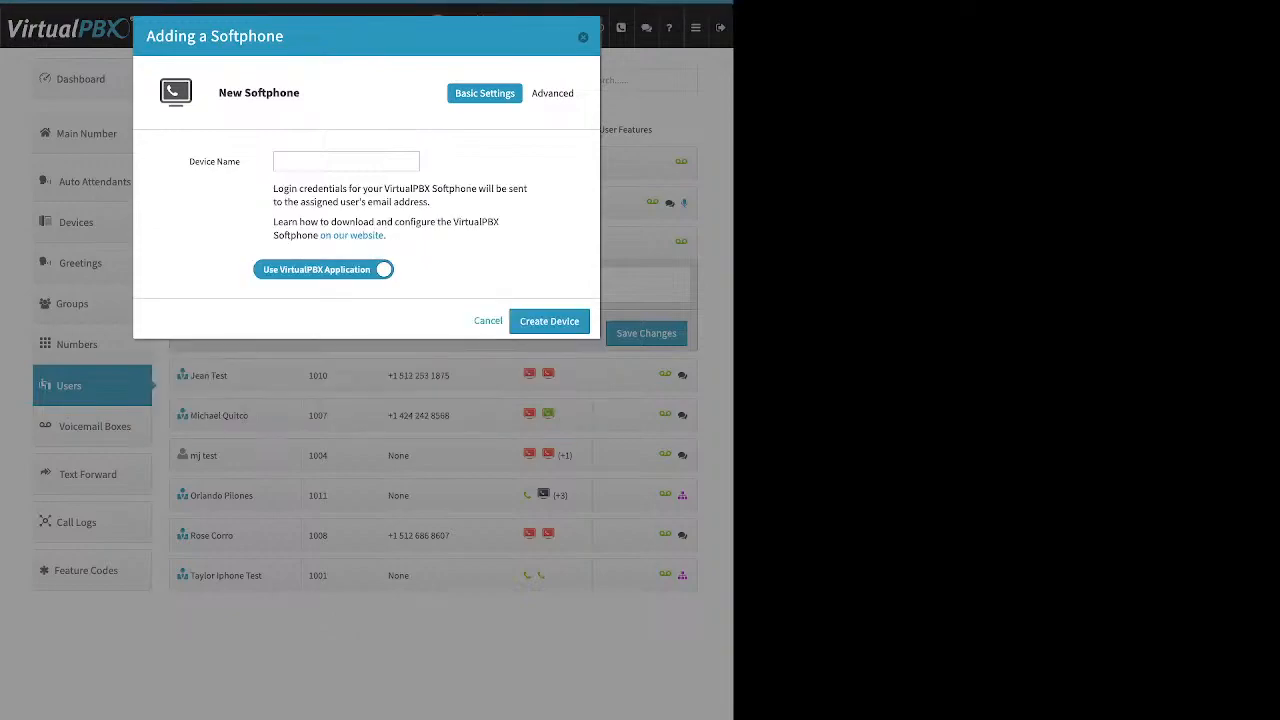
click(346, 162)
click(488, 321)
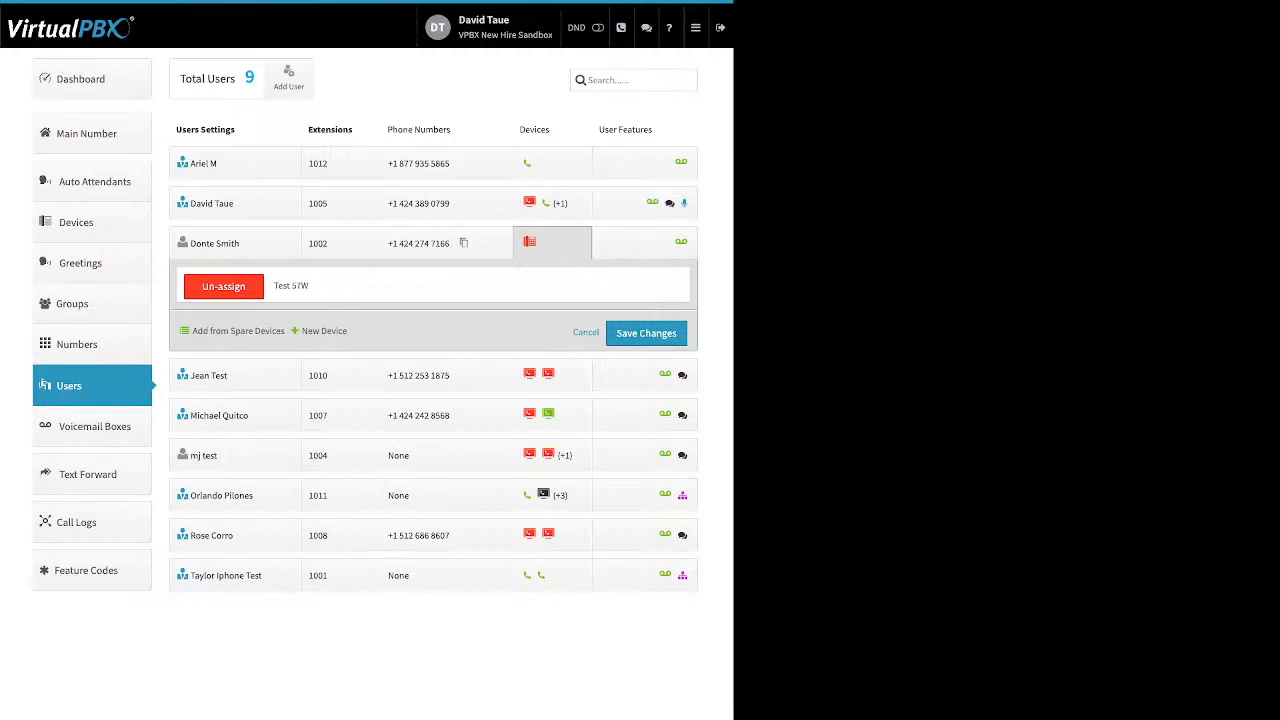
- Open the new web phone form for the user with extension 1002, review its device name field, and cancel it
click(324, 331)
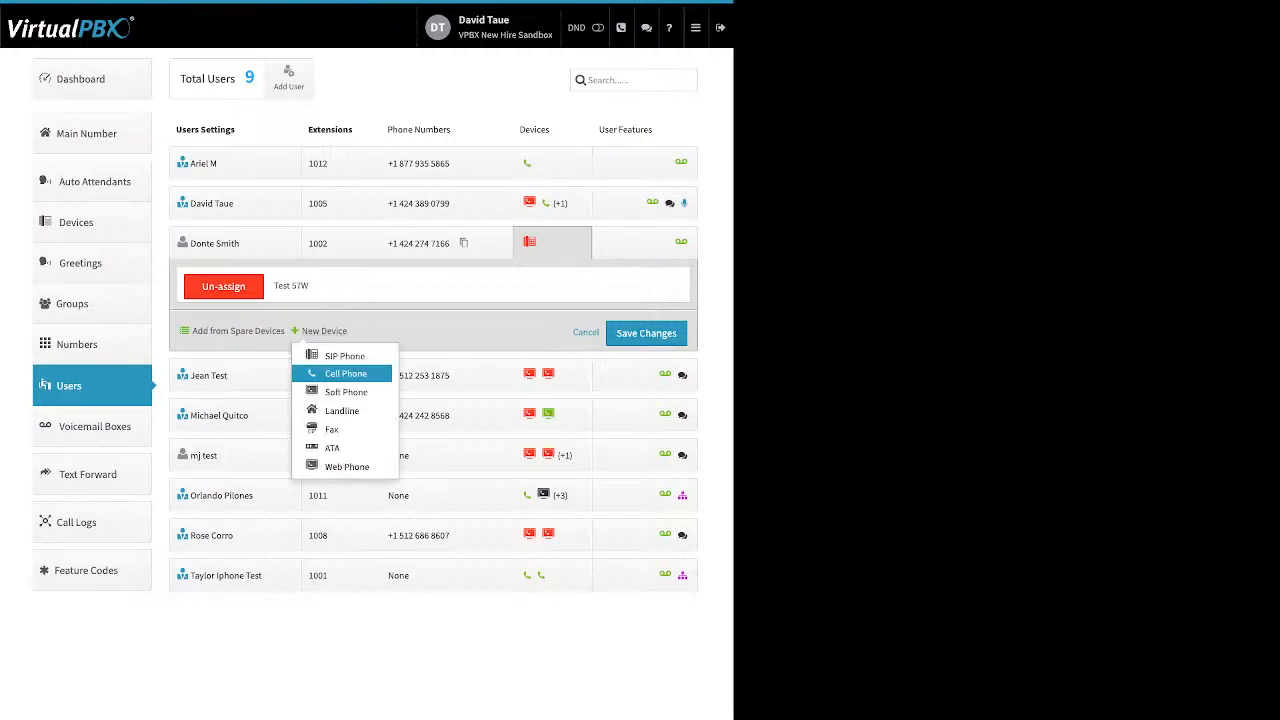
click(346, 466)
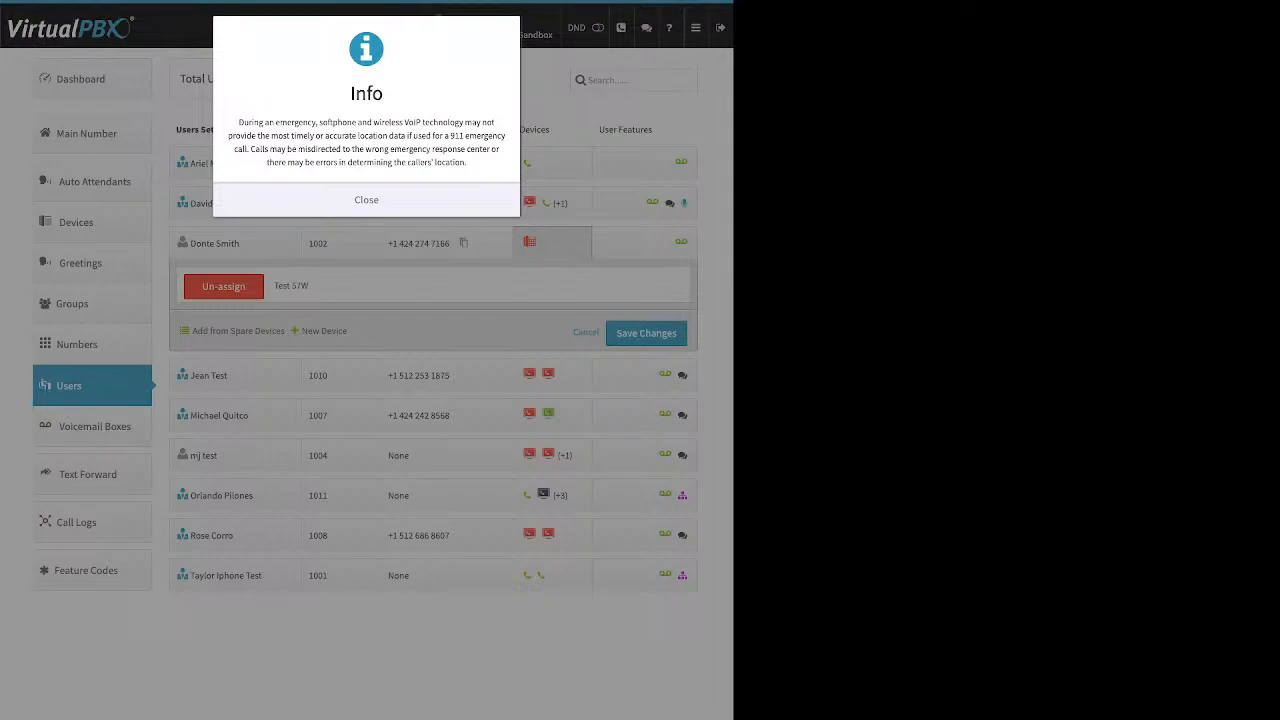
click(366, 200)
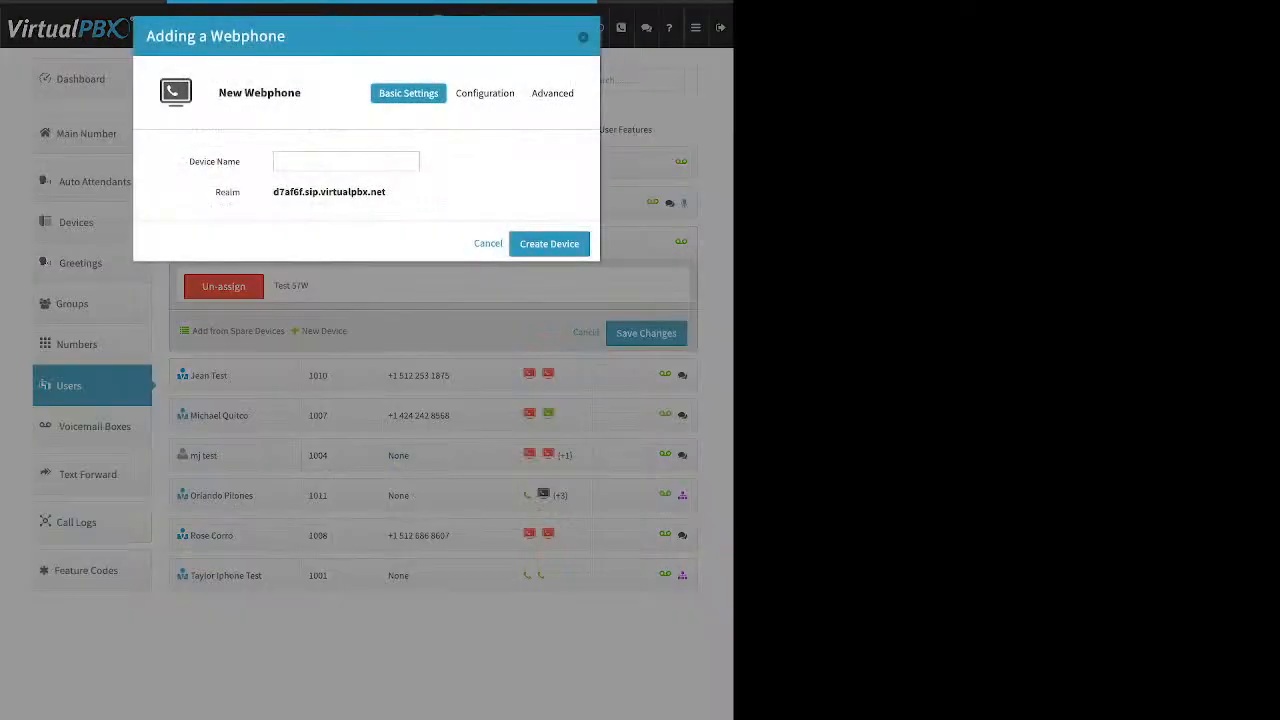
drag(188, 161, 228, 161)
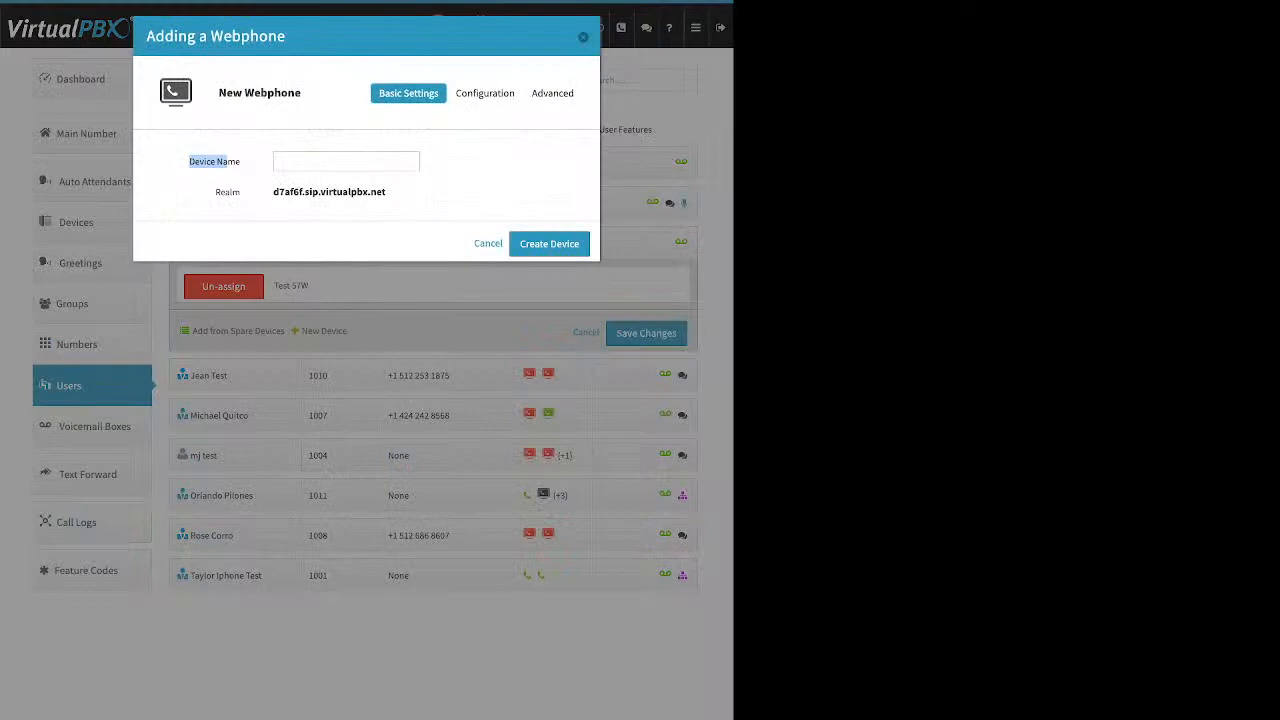
click(488, 243)
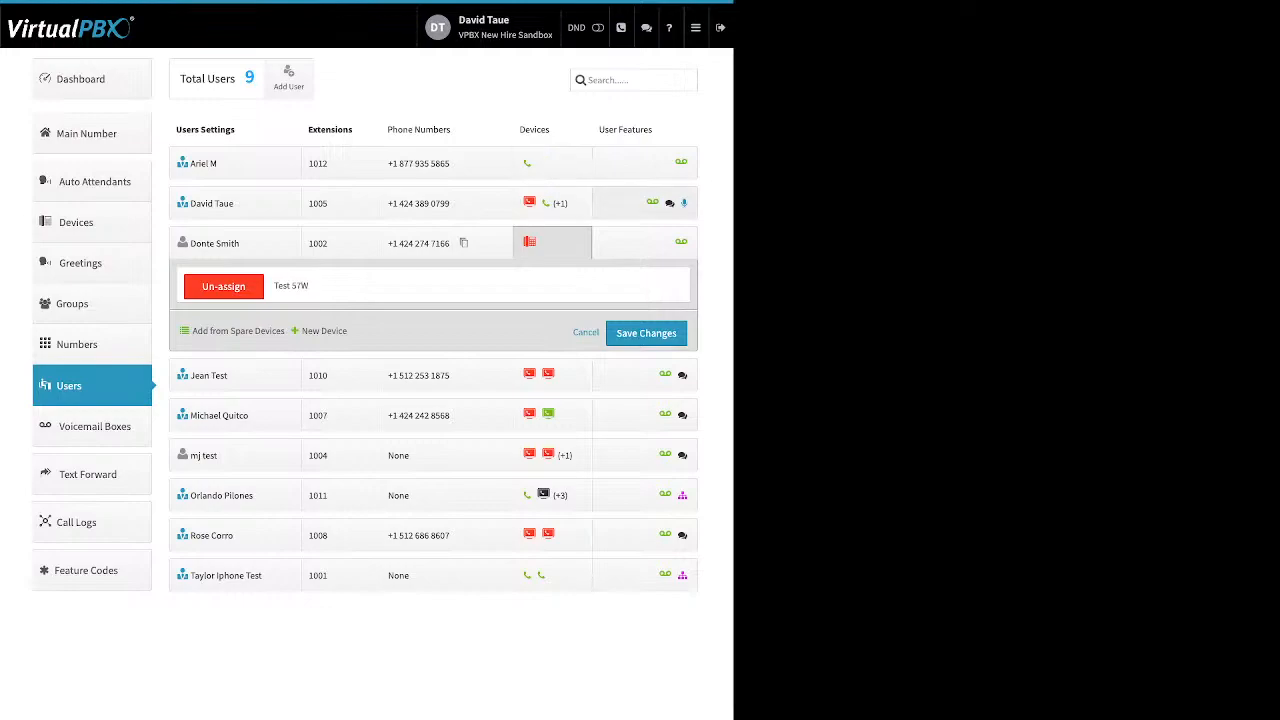
- Turn on the User Caller-ID Number Settings for the user with extension 1005, keeping the preselected number, and save the changes
click(645, 203)
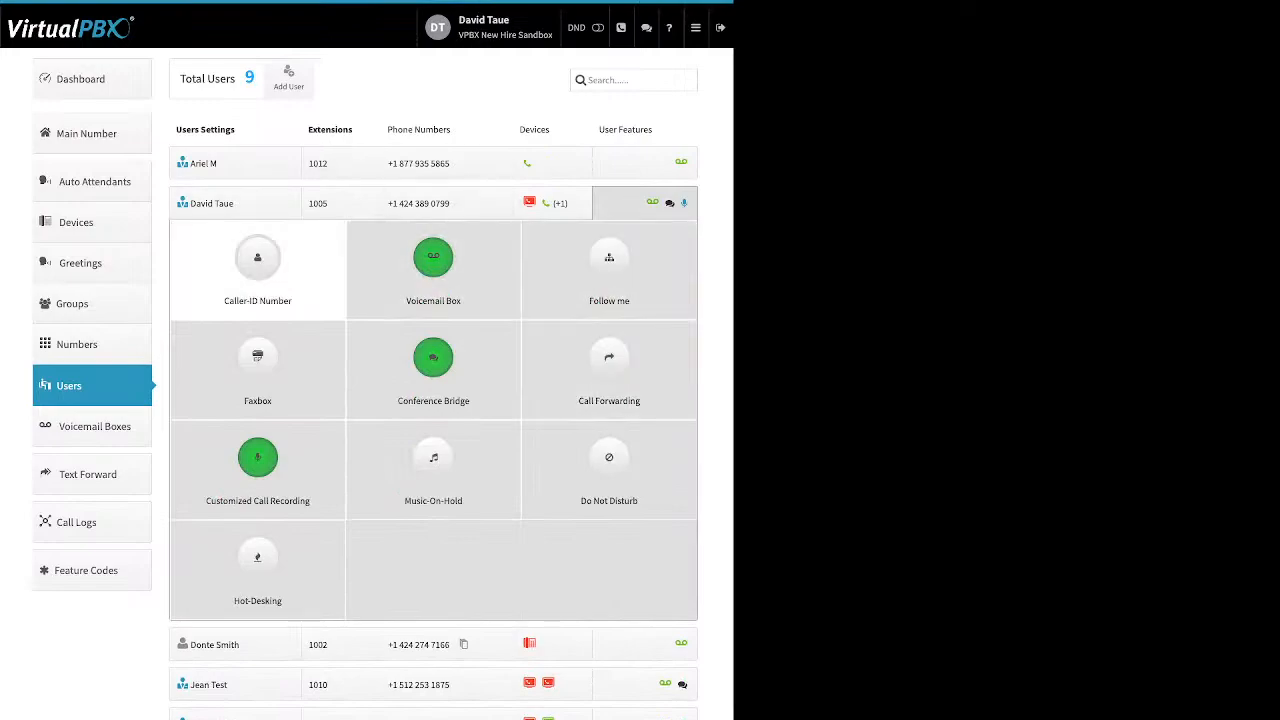
click(257, 262)
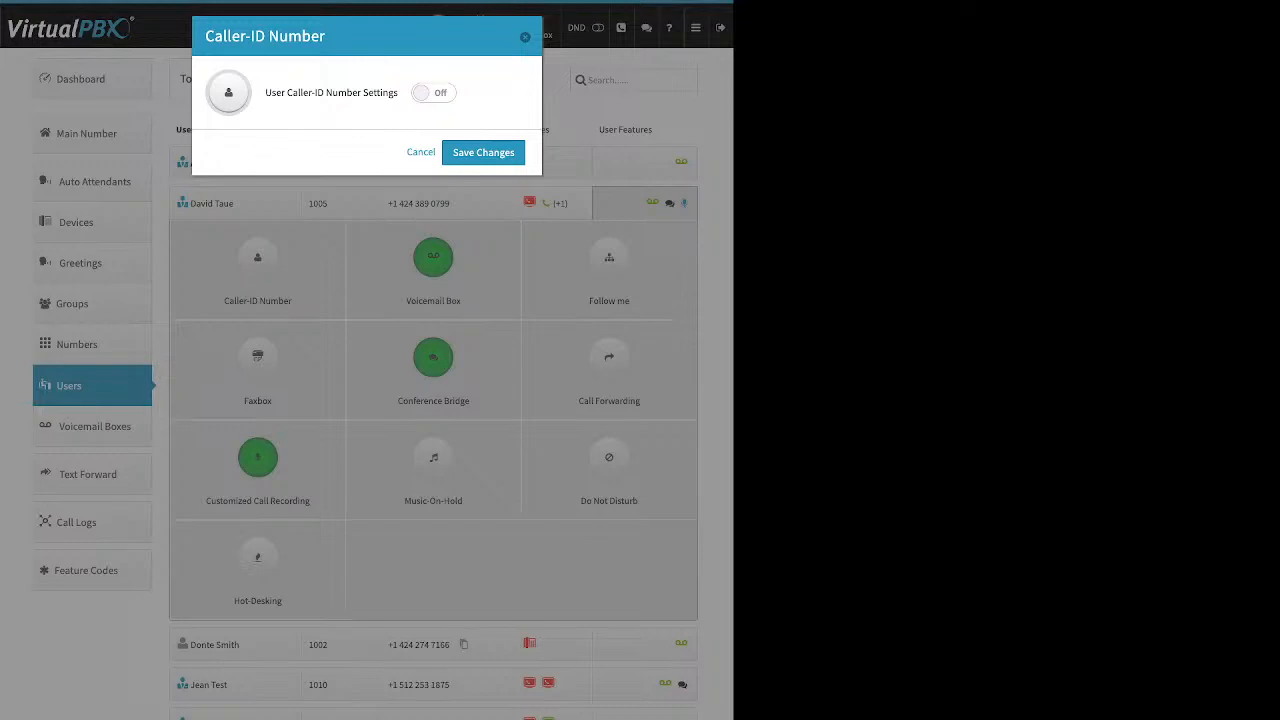
drag(265, 93, 293, 93)
click(293, 93)
click(434, 93)
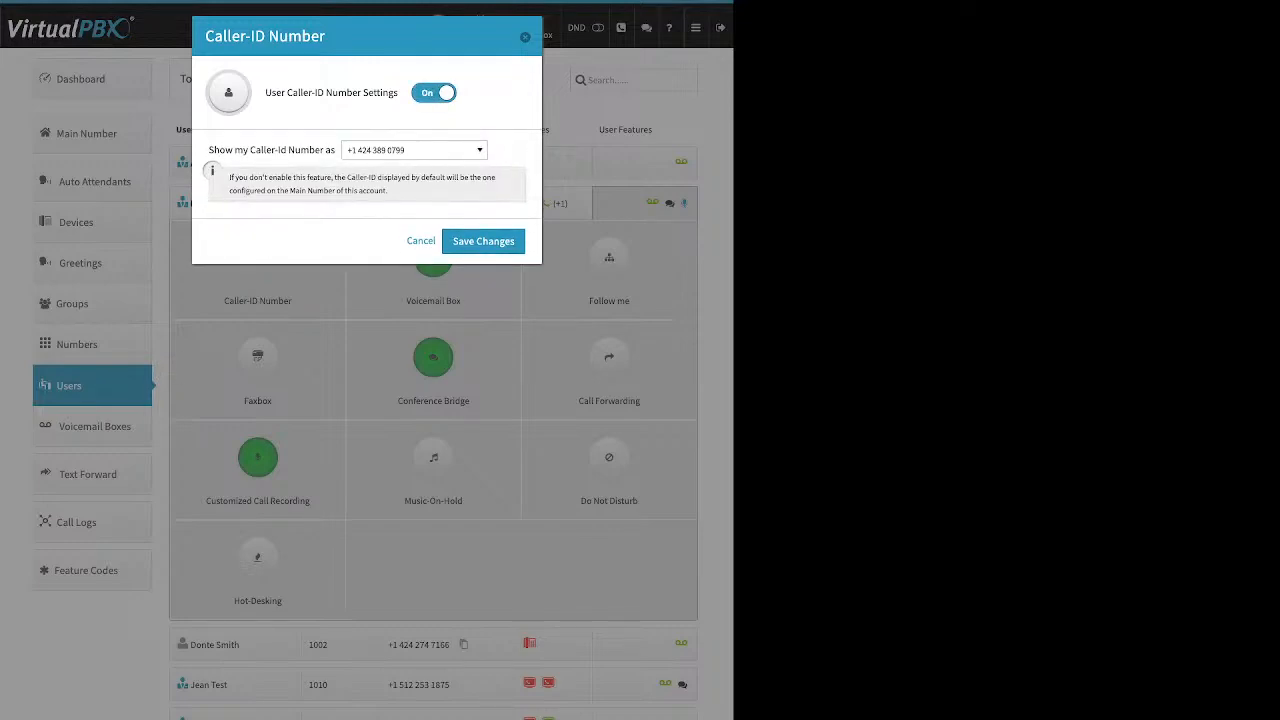
click(483, 241)
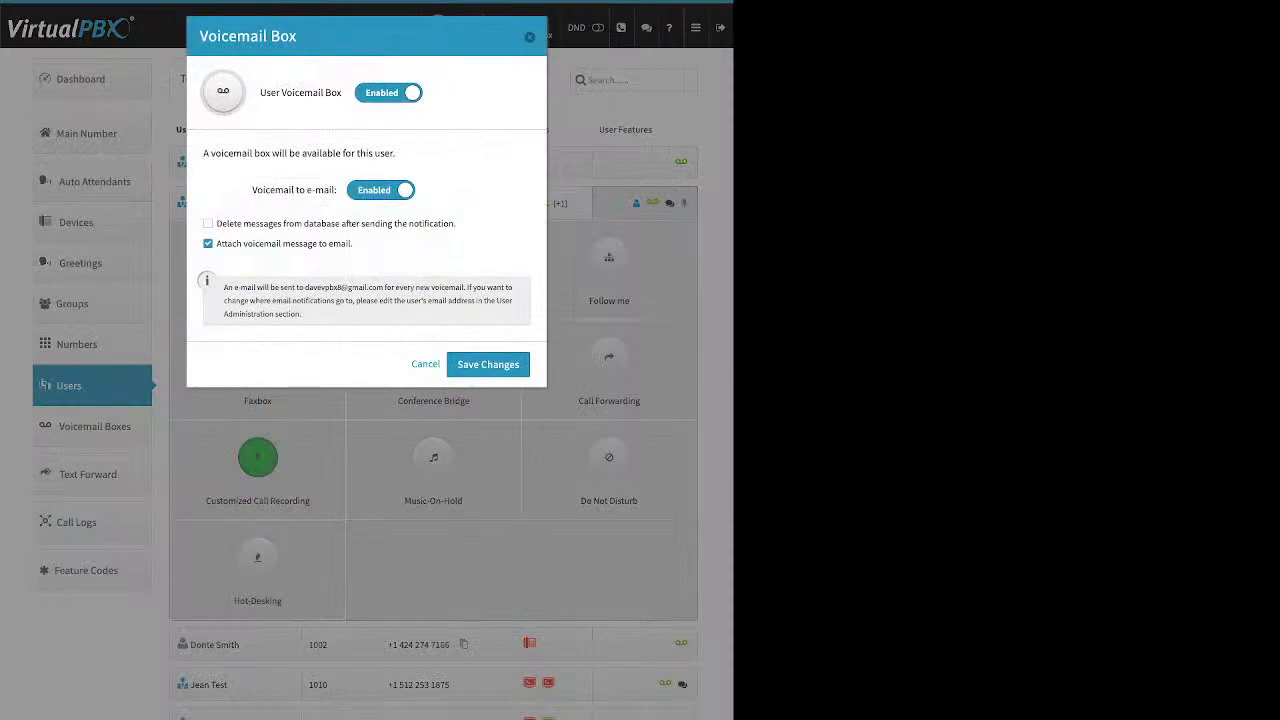
- Review the user's voicemail box status and the option to attach voicemail messages to email
drag(259, 92, 343, 92)
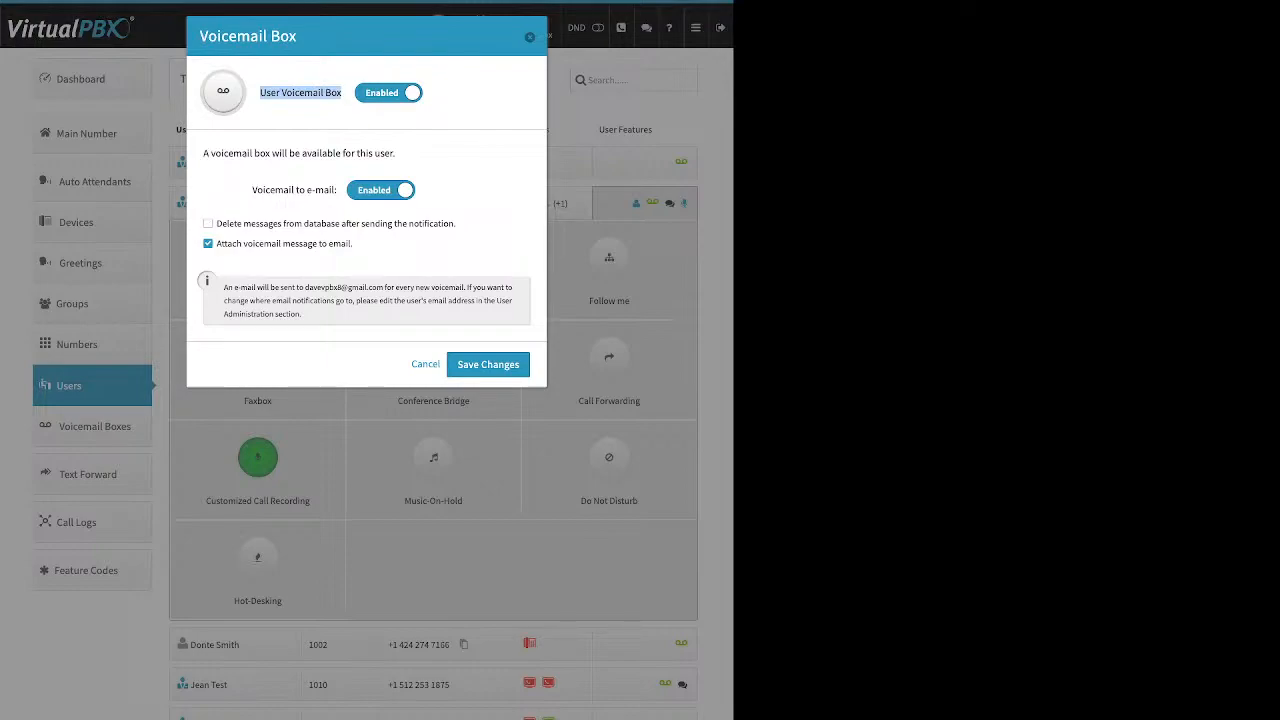
drag(217, 244, 354, 244)
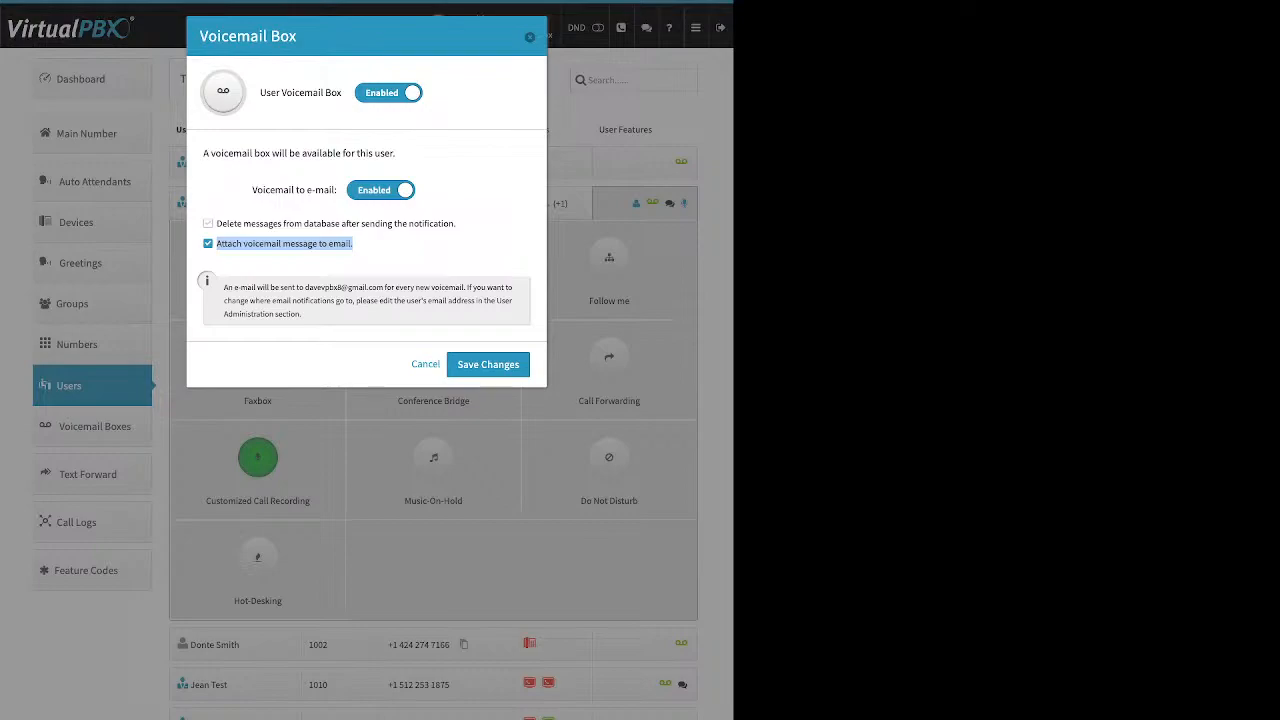
drag(354, 243, 226, 243)
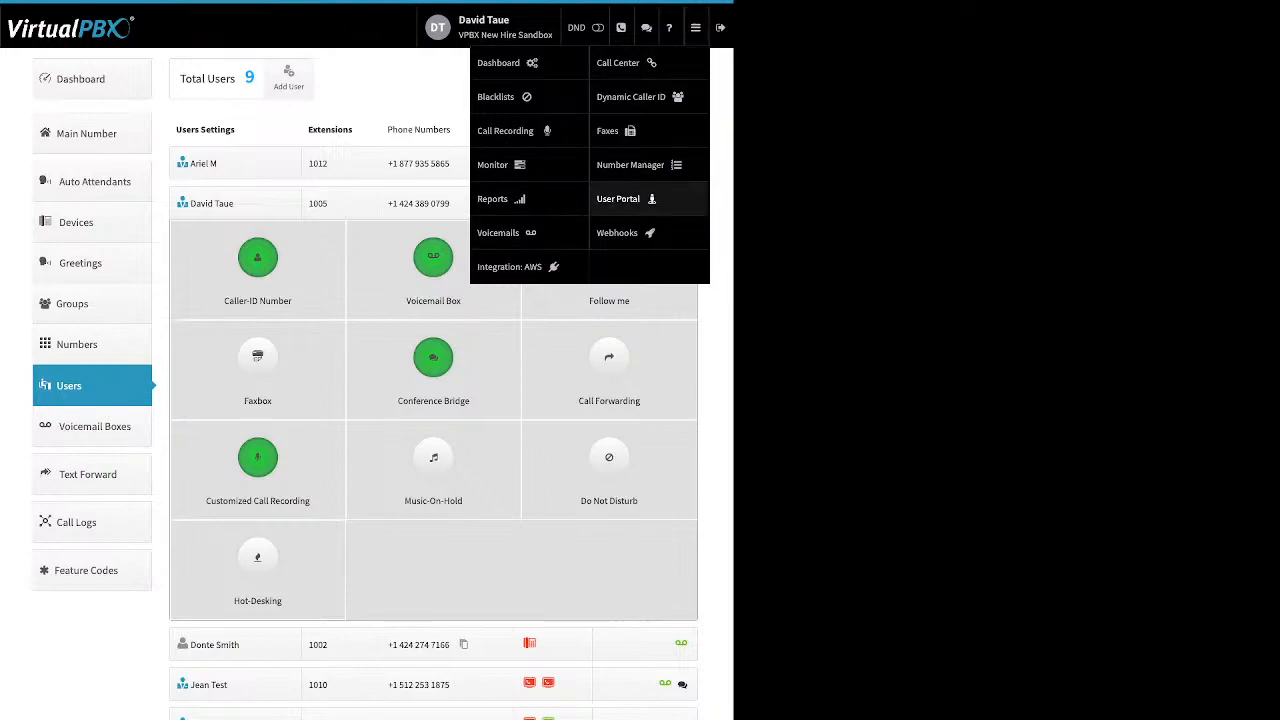
- Open the User Portal, select the new voicemail to check its available actions, and return to the admin dashboard
click(618, 198)
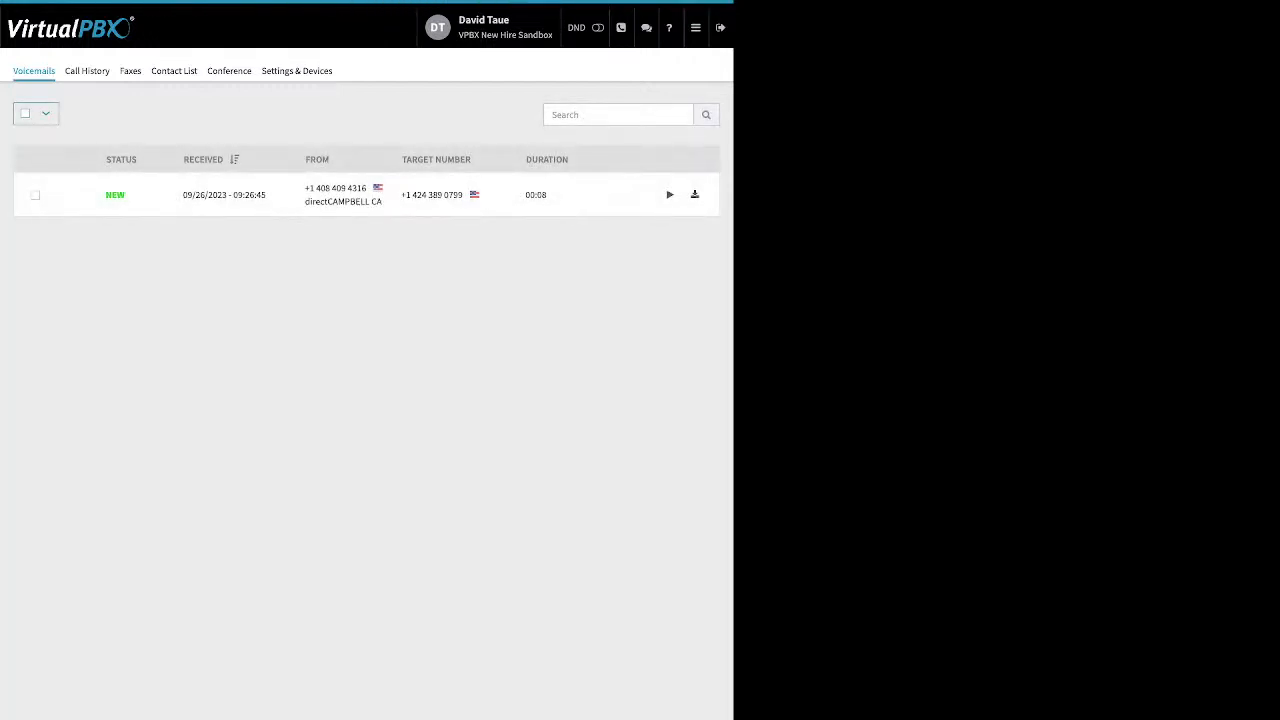
click(35, 195)
click(93, 114)
click(695, 27)
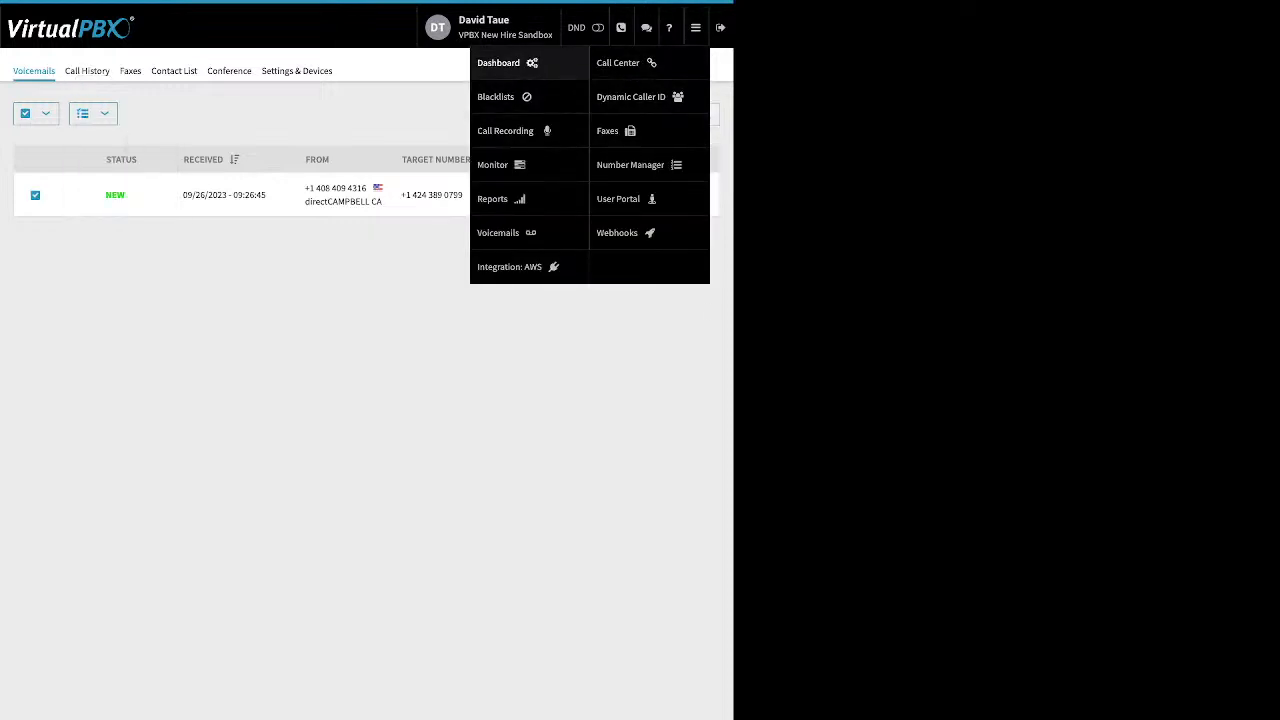
click(498, 62)
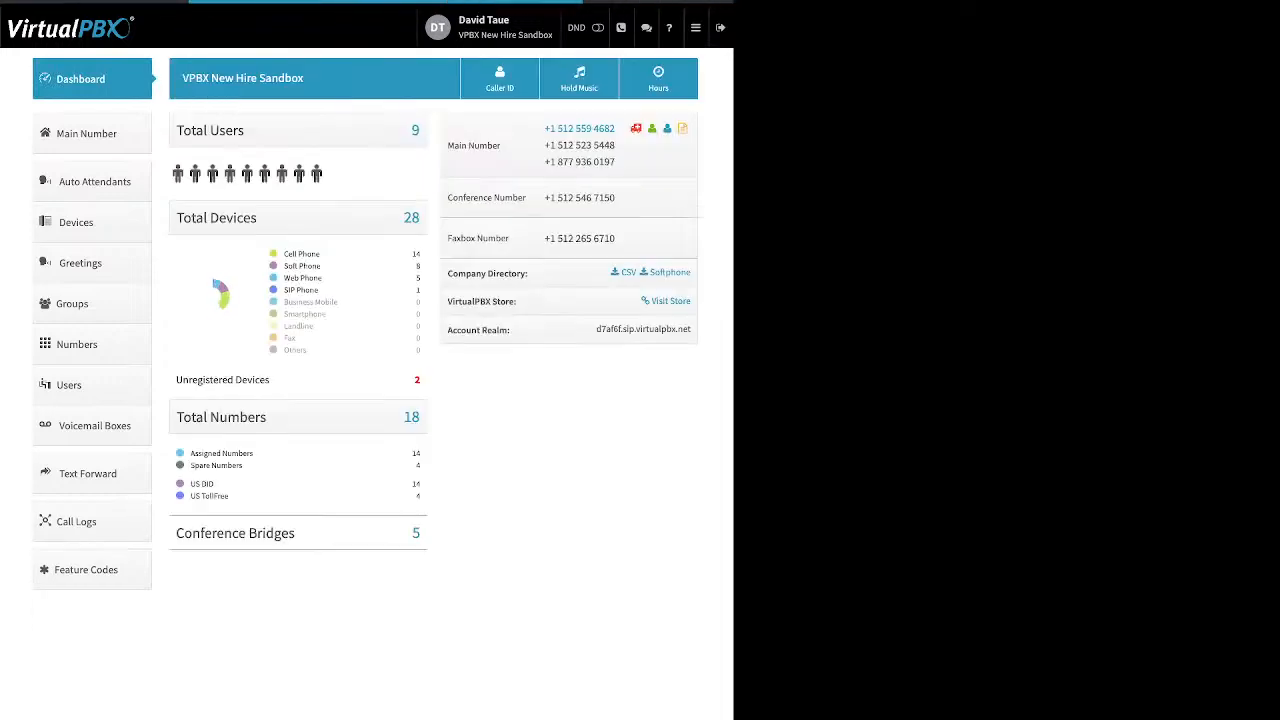
- Open the voicemail box settings of extension 1005, review the option to delete messages after notification, and close without changes
click(90, 385)
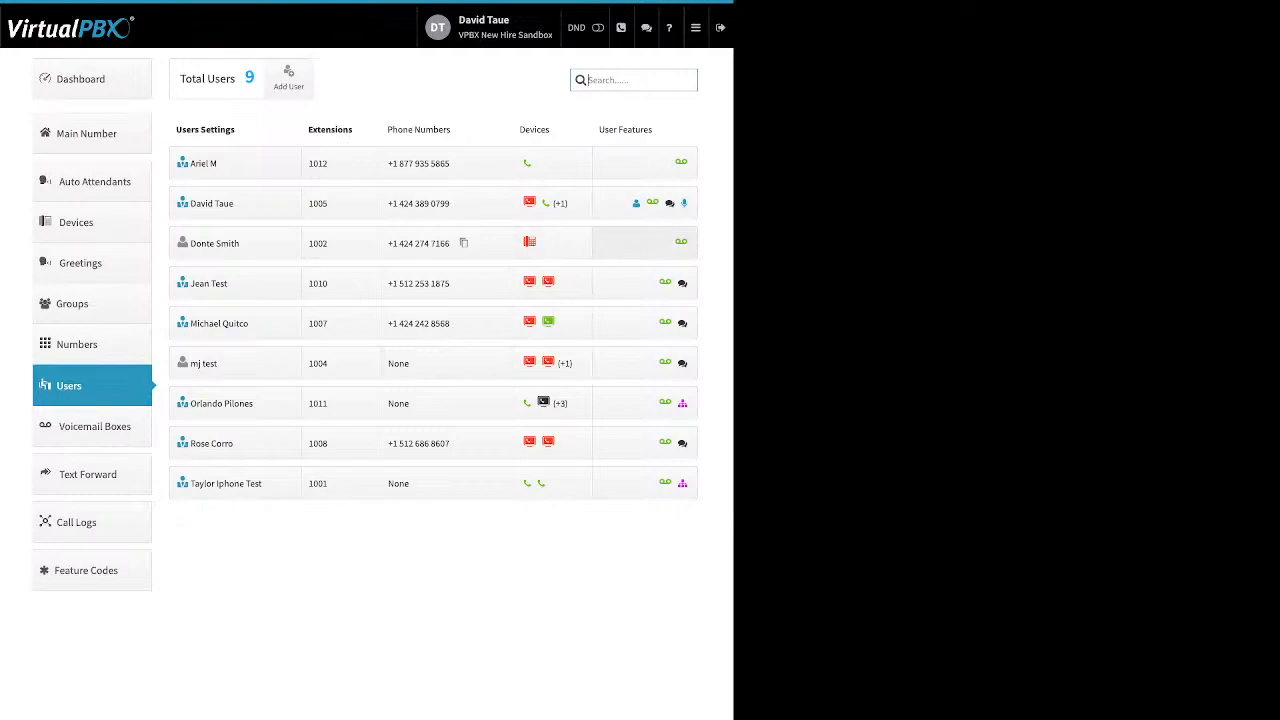
click(645, 203)
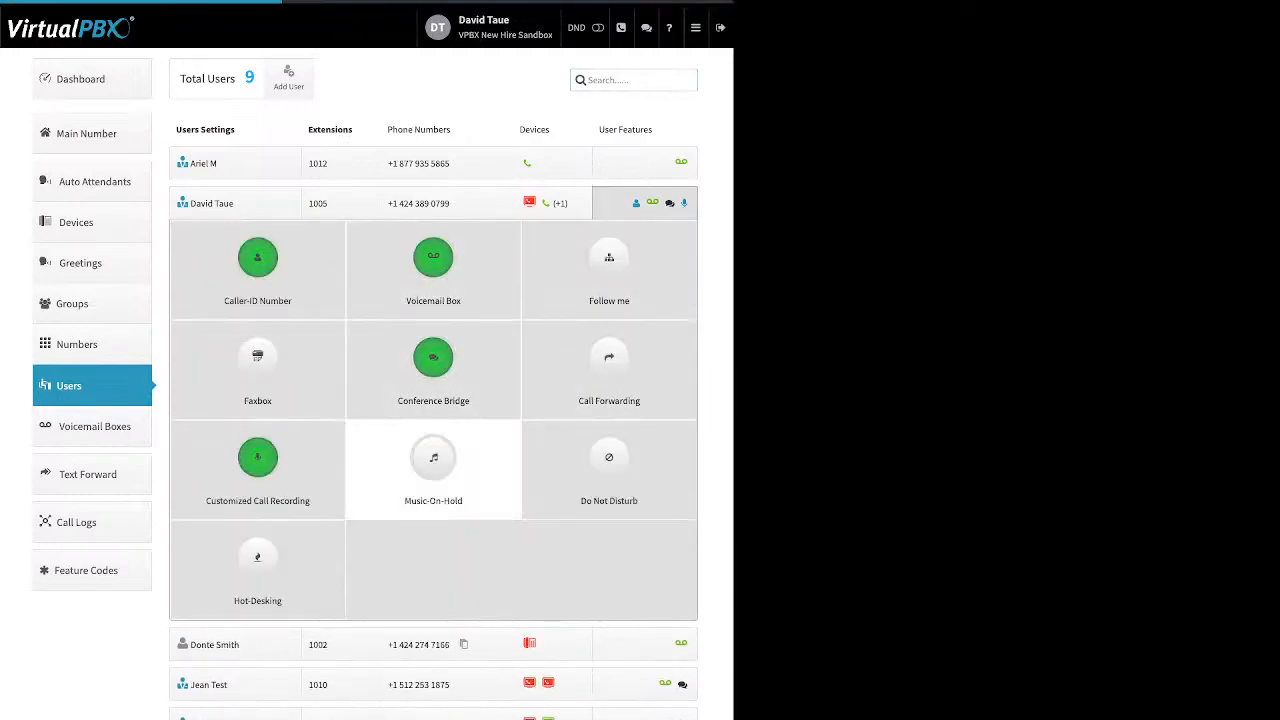
click(433, 260)
drag(217, 223, 456, 225)
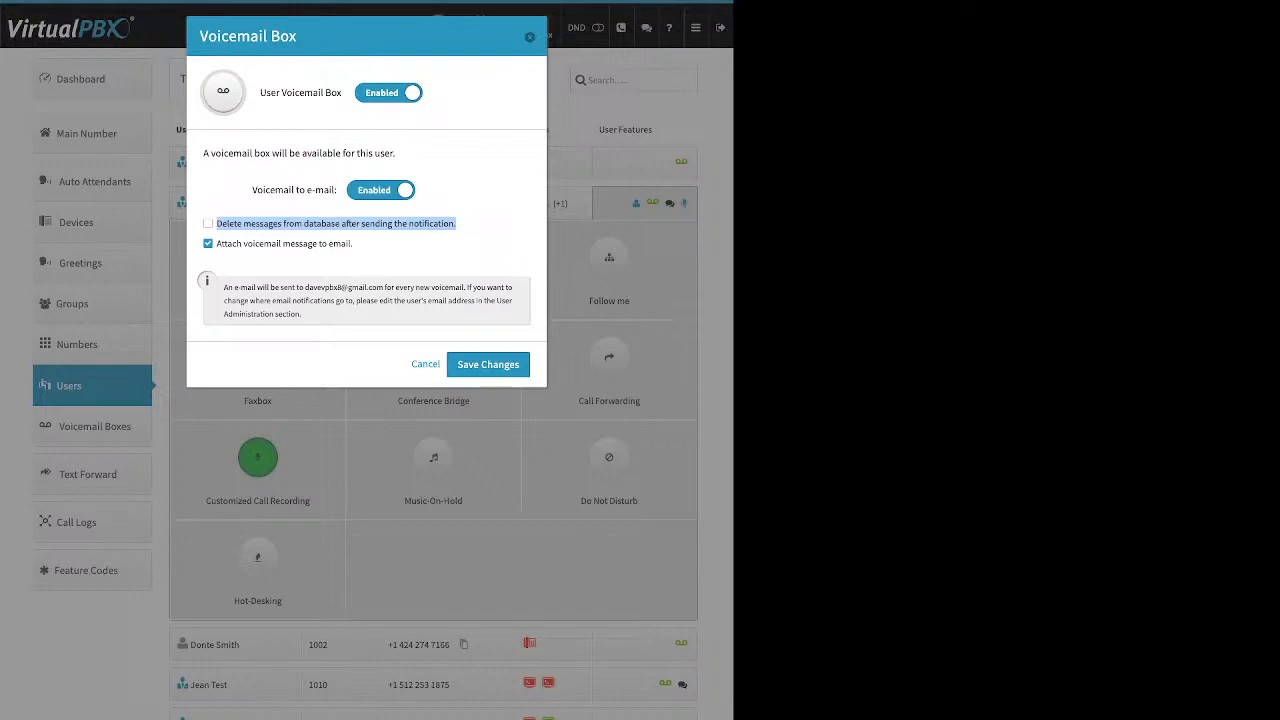
click(474, 228)
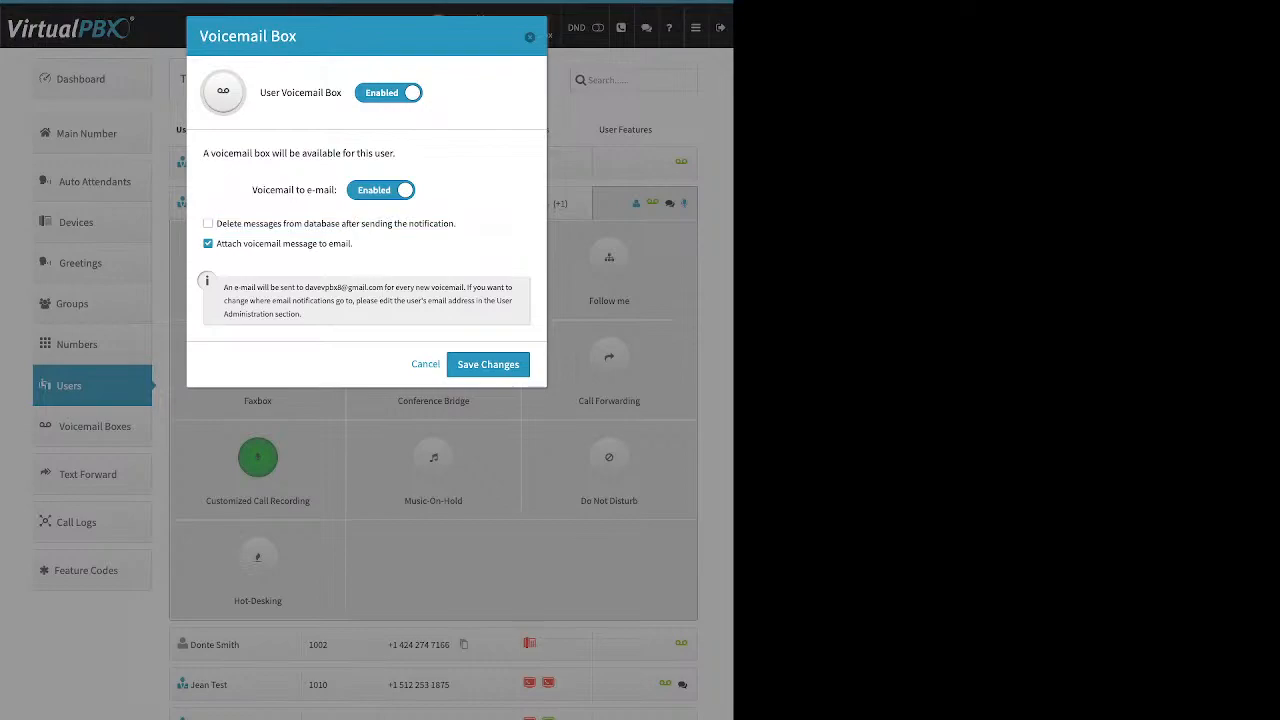
click(530, 37)
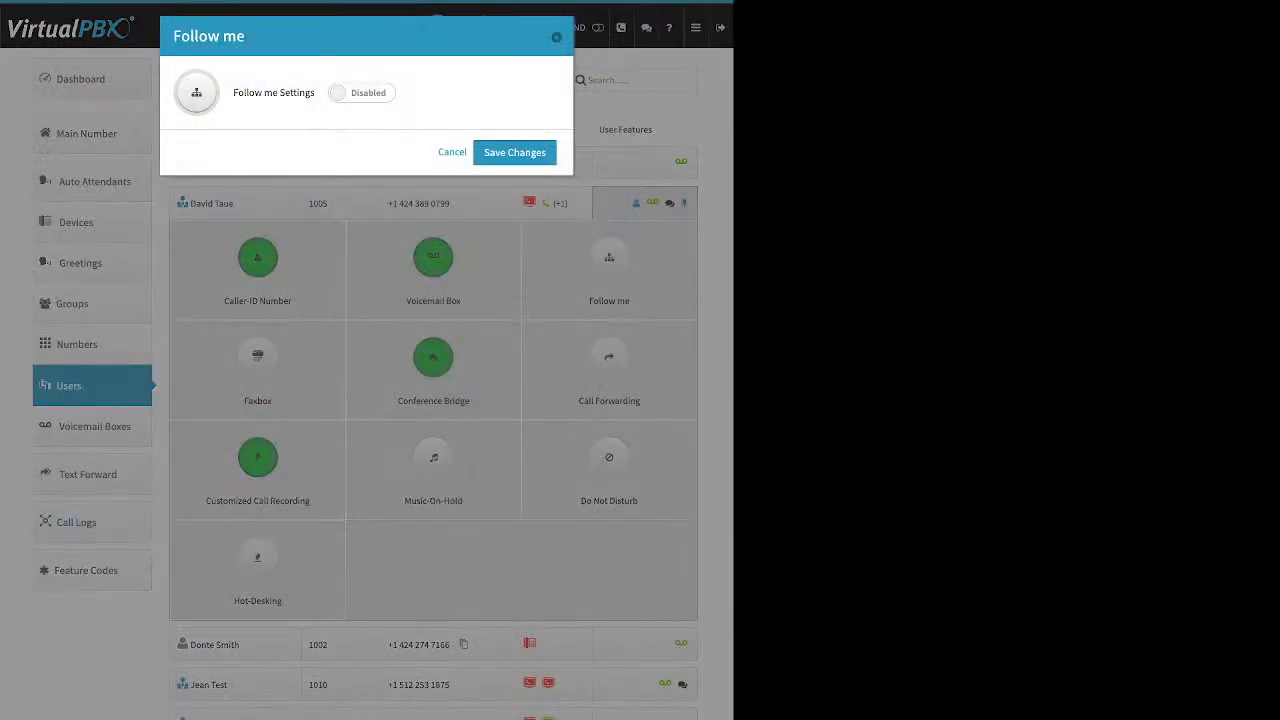
- Enable Follow me for extension 1005 and let DT softtest ring from 0 to 18 seconds and NH web from 0 to 36 seconds
click(362, 93)
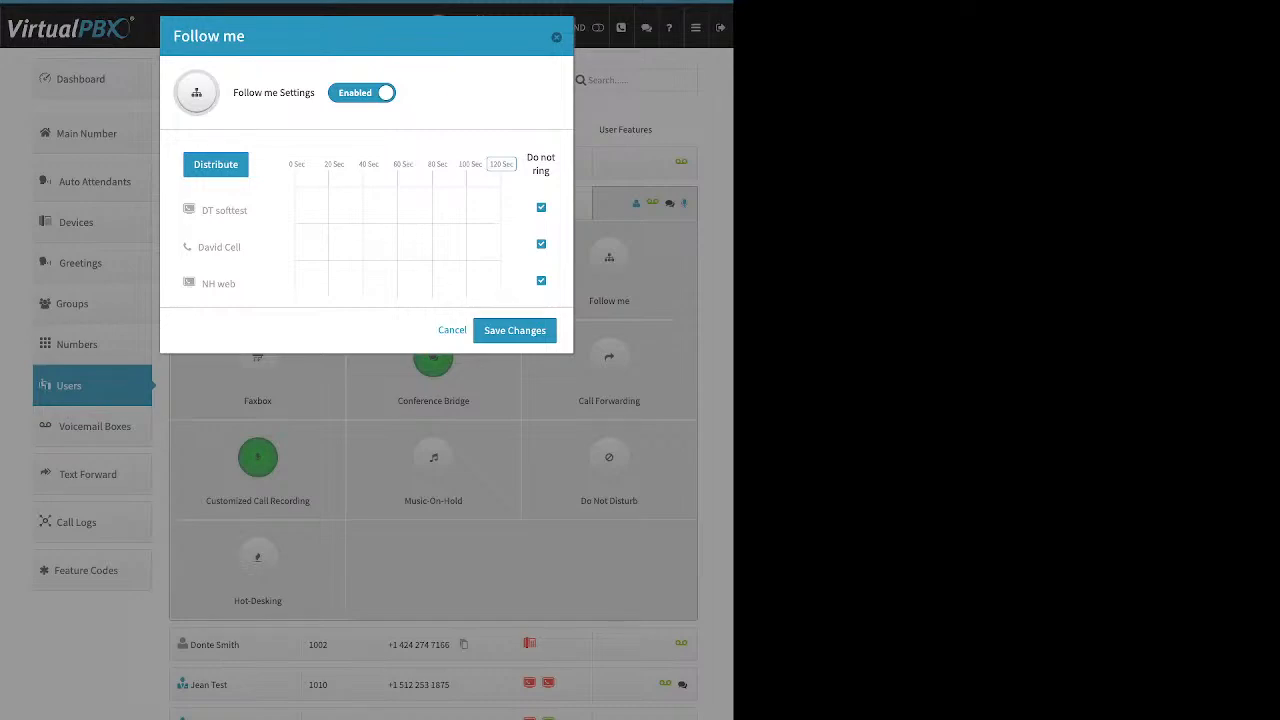
drag(533, 158, 550, 172)
click(548, 172)
click(541, 208)
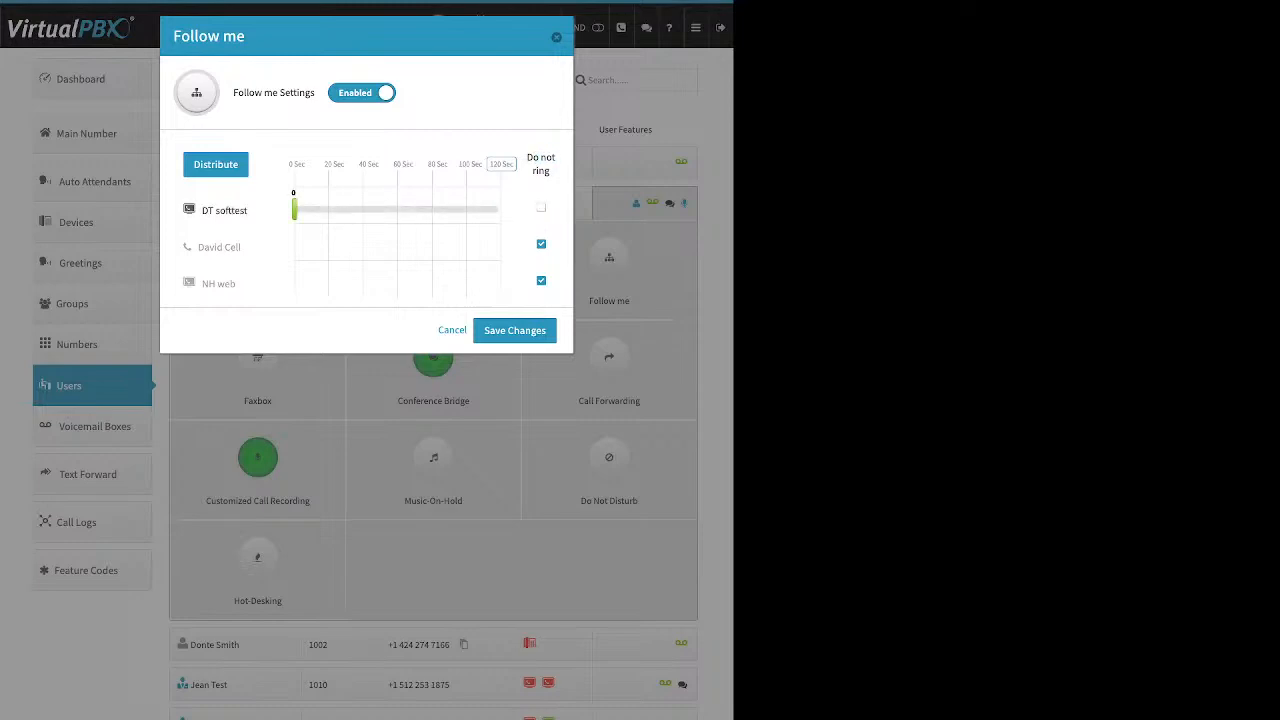
click(541, 281)
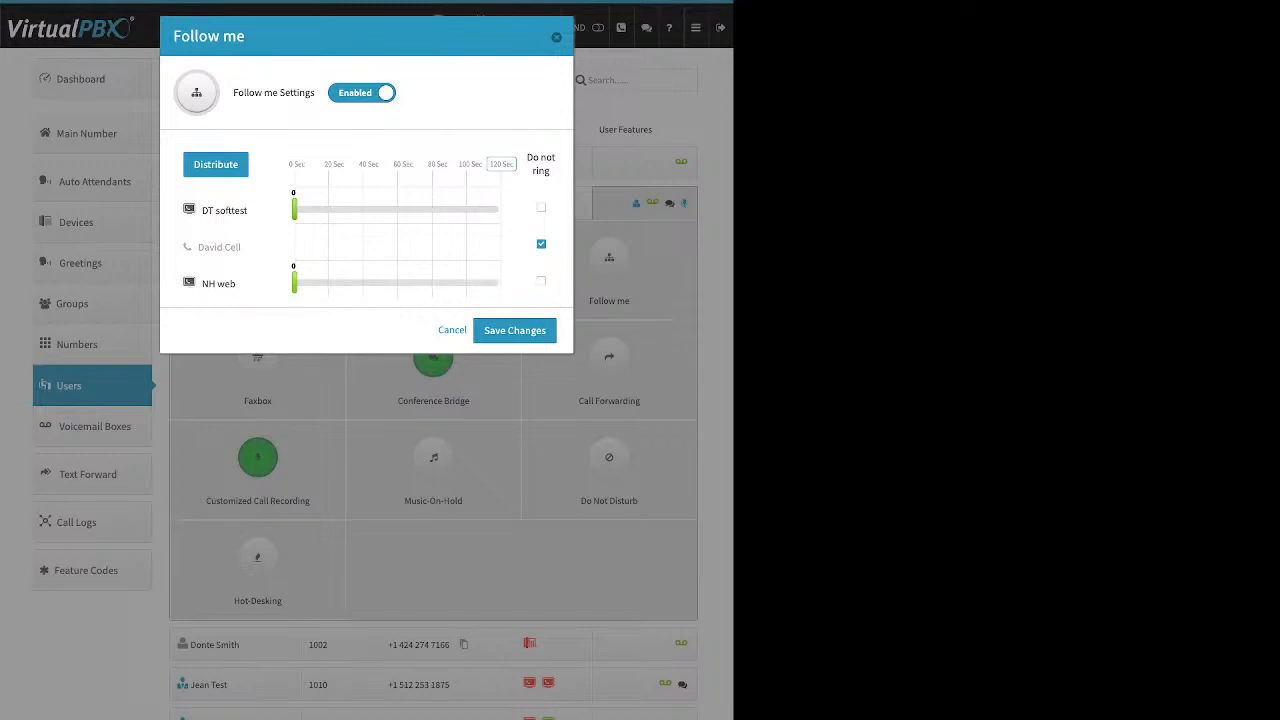
drag(294, 208, 325, 208)
drag(294, 282, 355, 282)
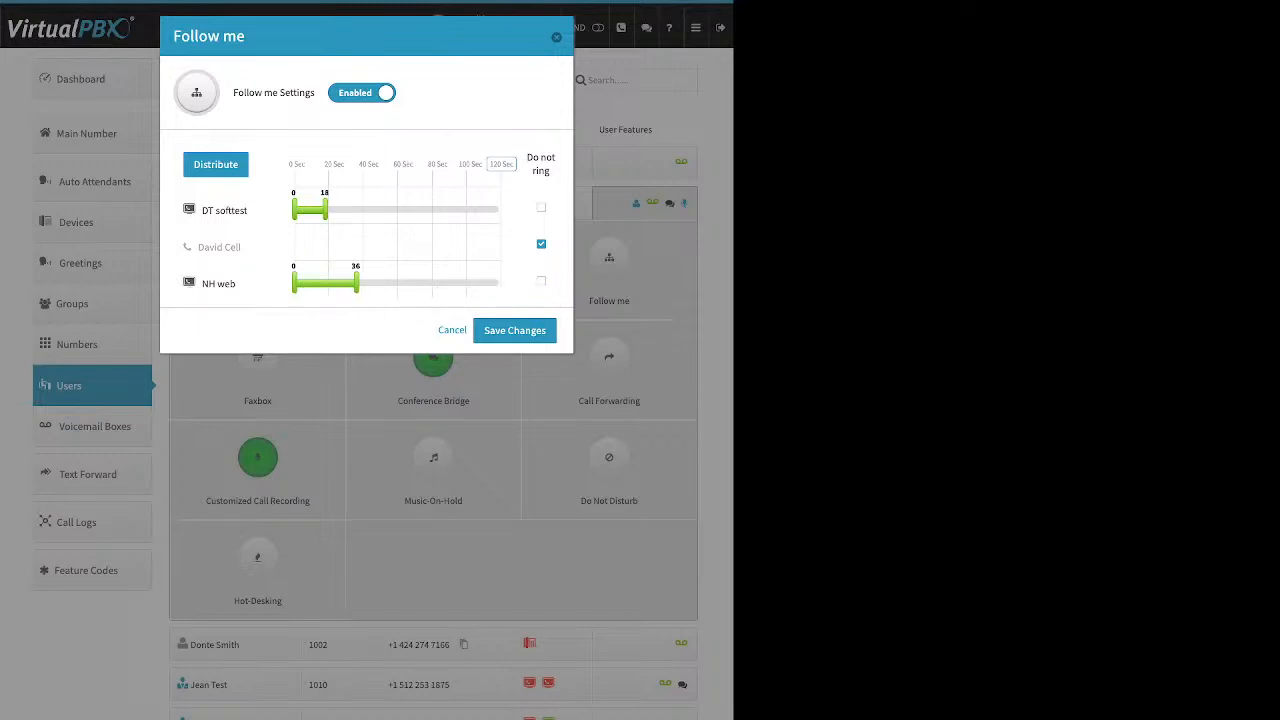
- Set the end of the Follow me ring timeline to 60 seconds
drag(298, 164, 363, 164)
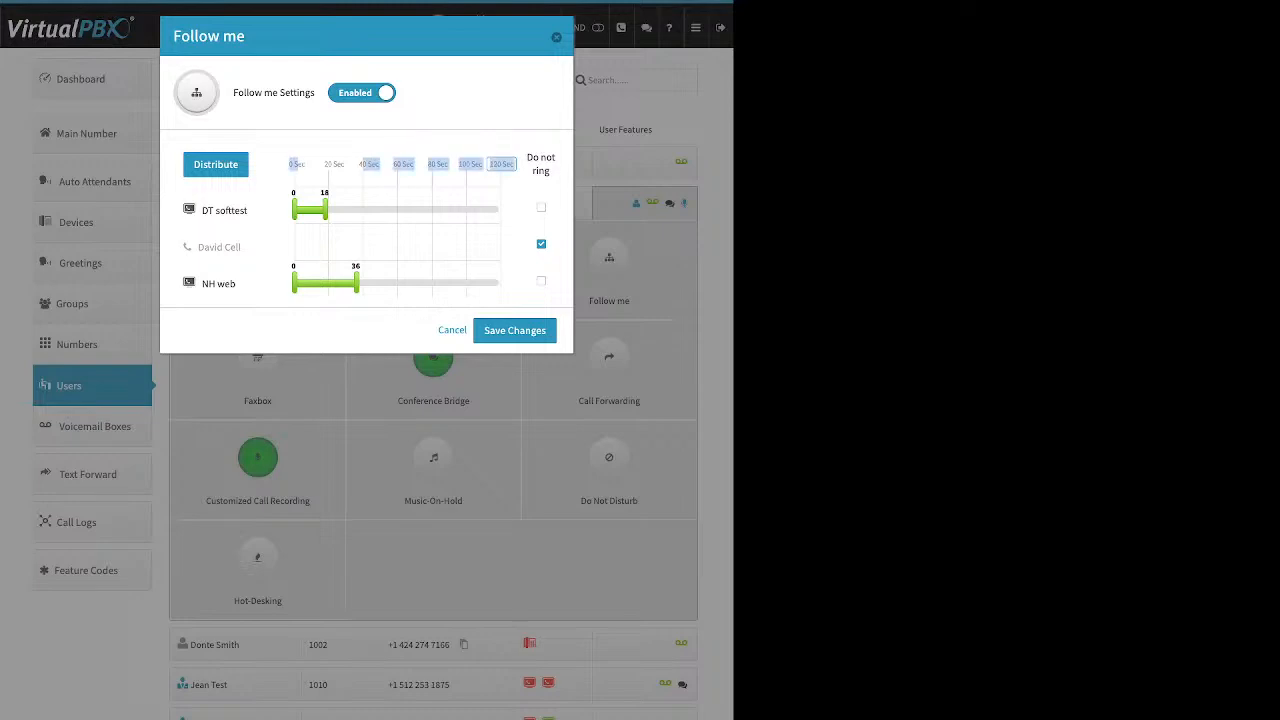
click(502, 164)
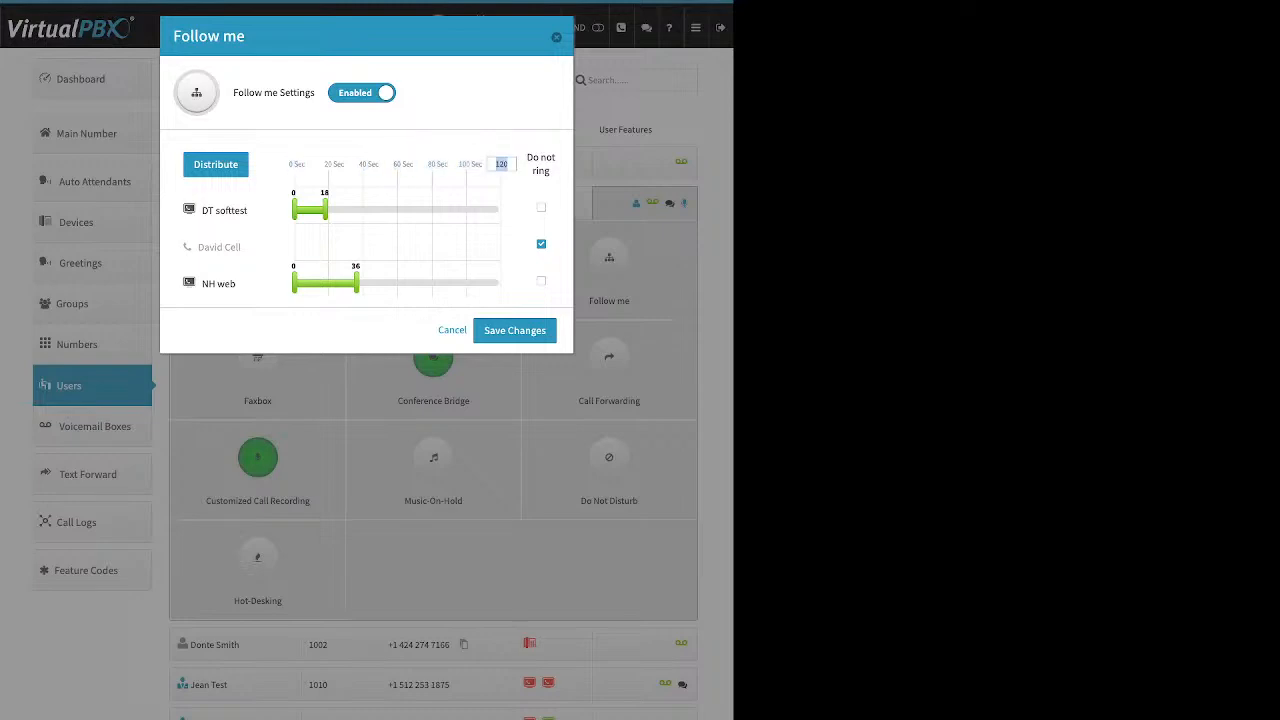
text(60)
key(Return)
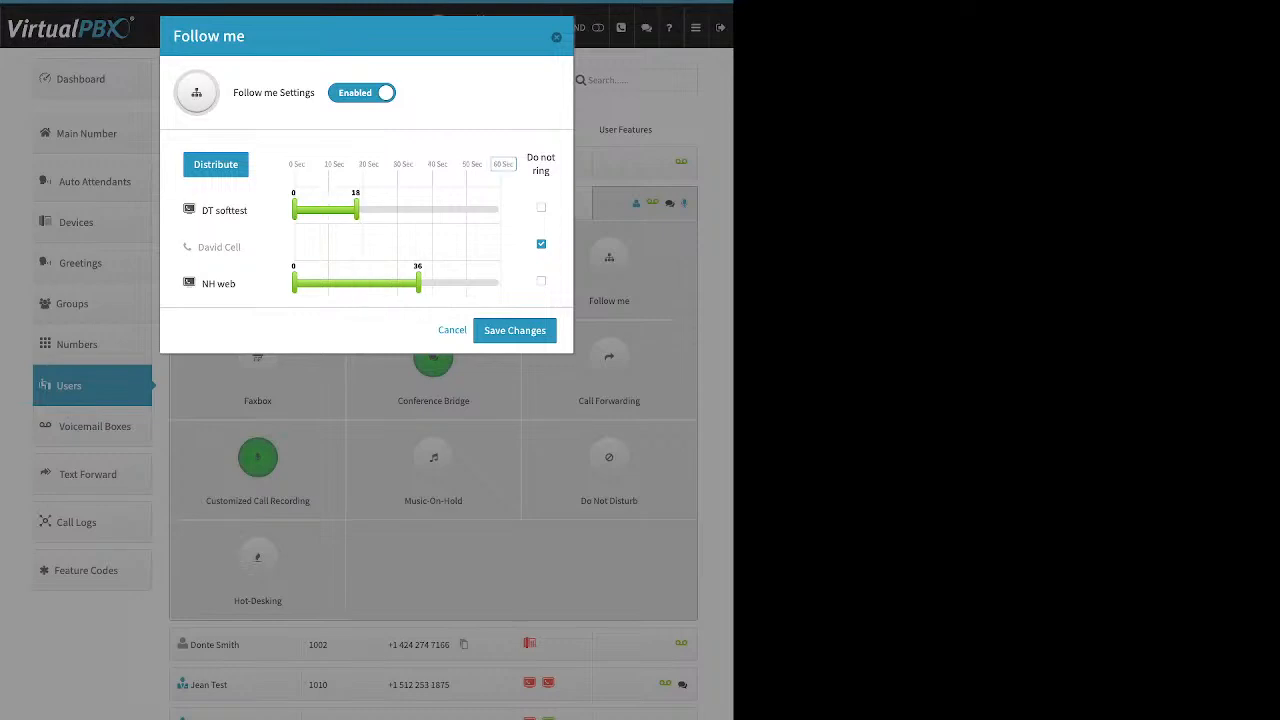
- Place NH web first and distribute the ring times evenly, and repeat the distribution with DT softtest first
drag(219, 284, 222, 205)
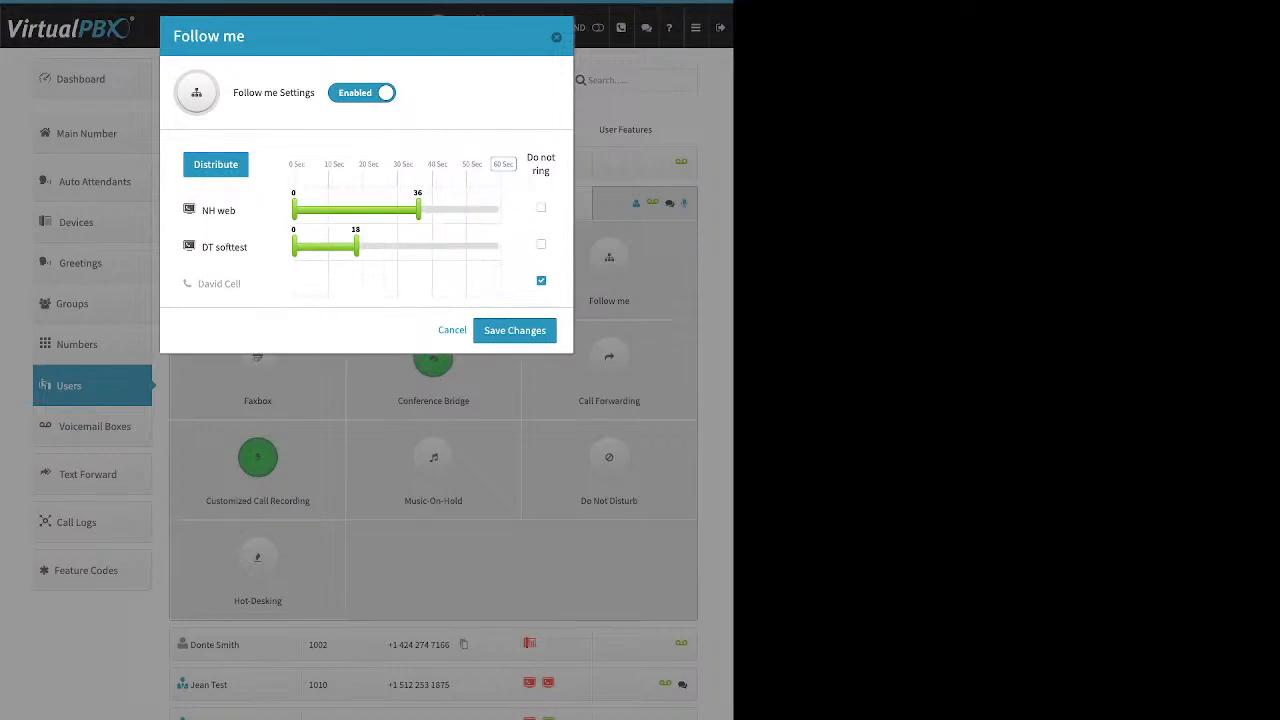
click(215, 164)
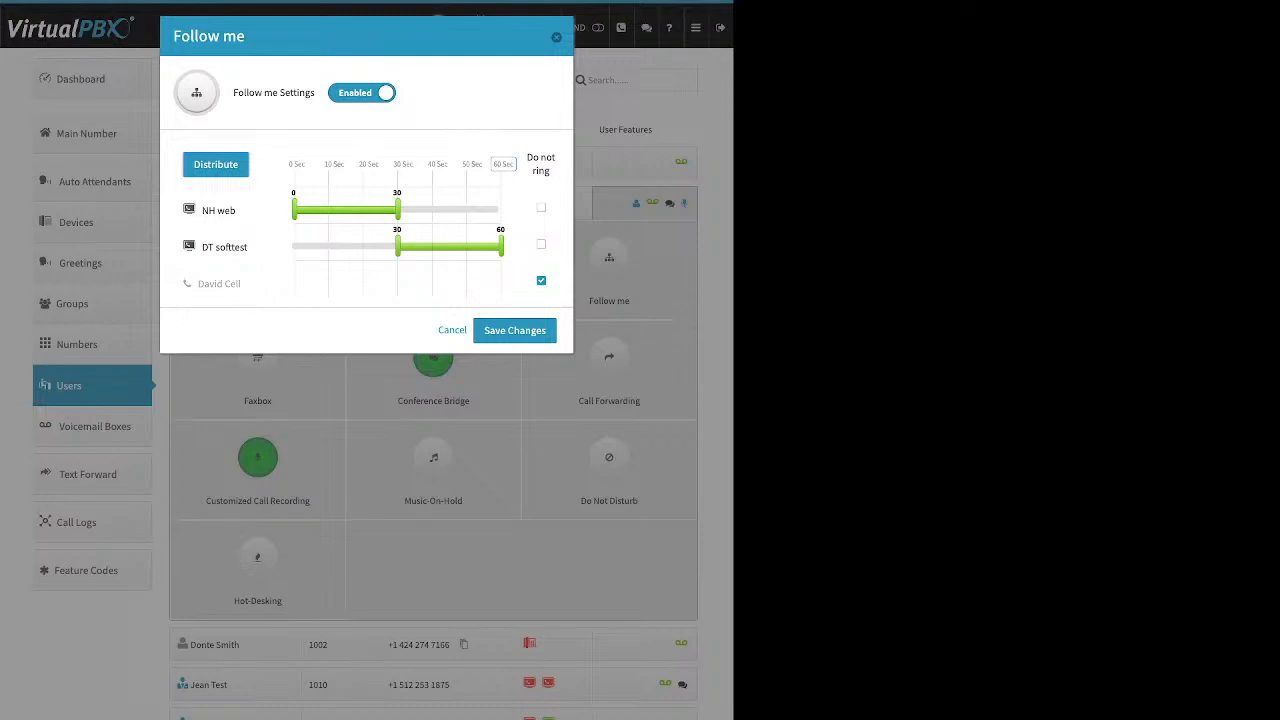
drag(224, 247, 217, 205)
click(215, 164)
- Let the cellphone ring instead of NH web, distribute the ring times between it and DT softtest, and close Follow me without saving
click(541, 281)
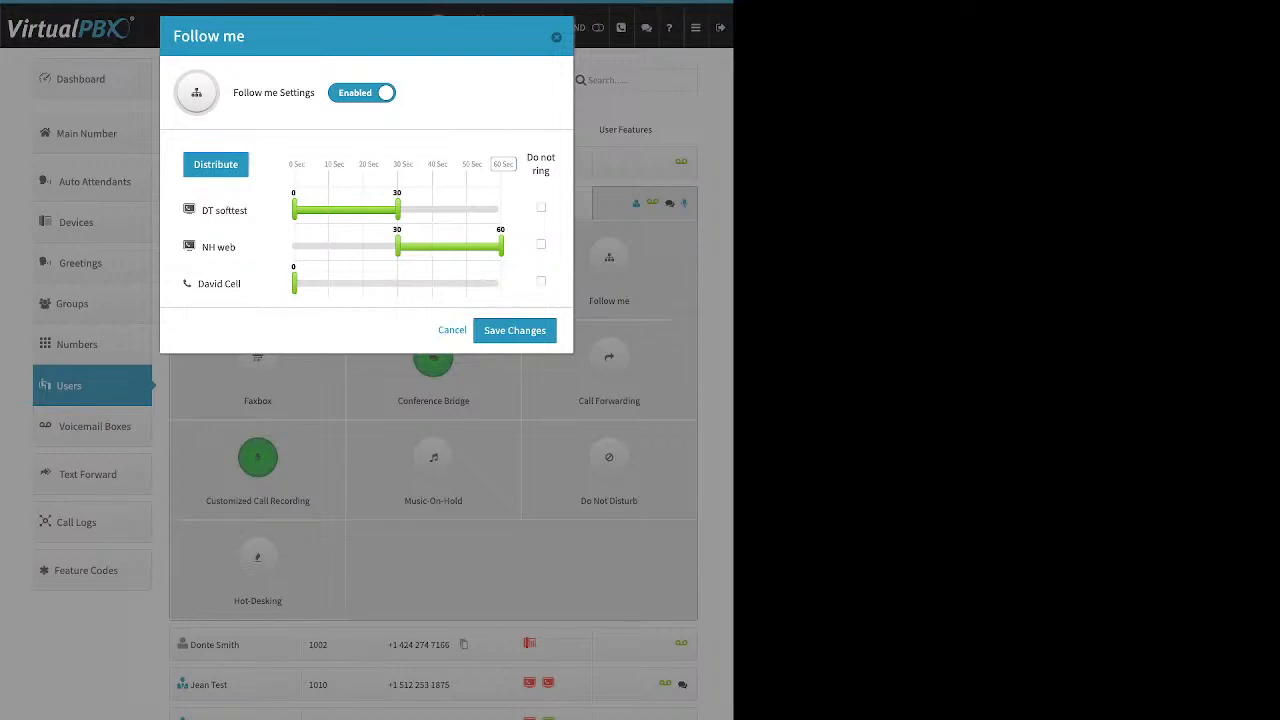
drag(294, 284, 366, 284)
click(541, 244)
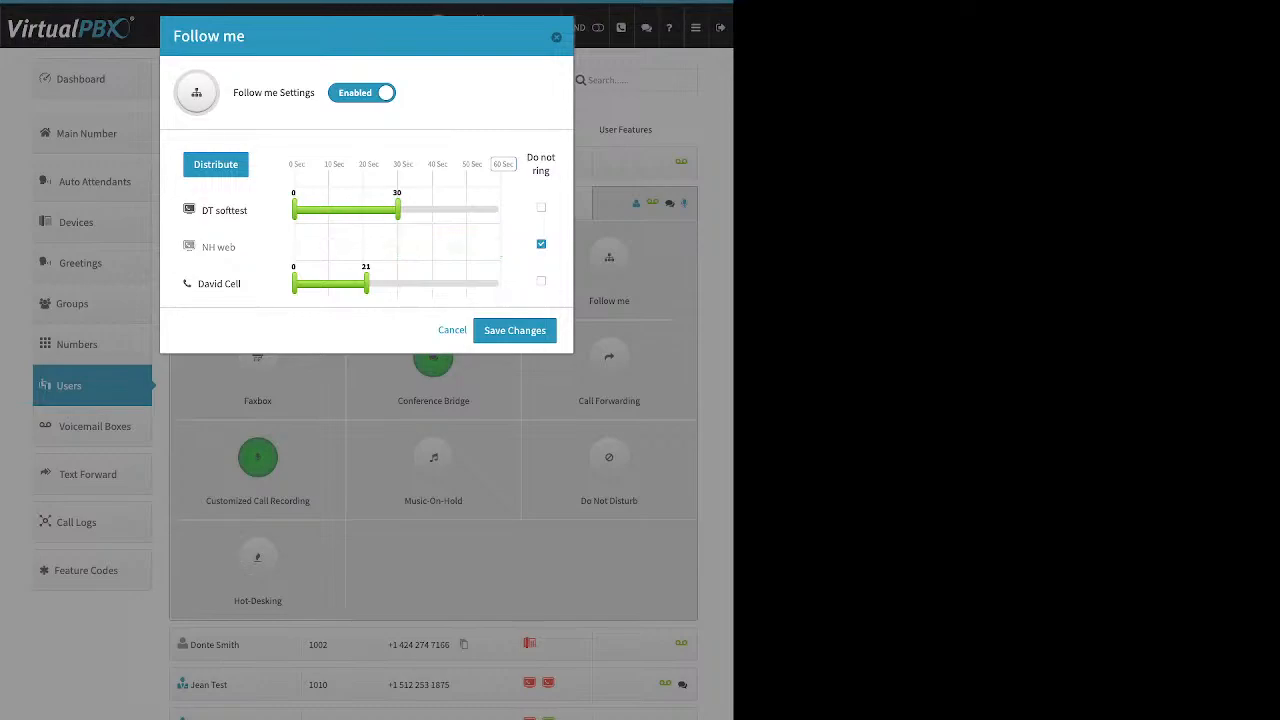
click(215, 164)
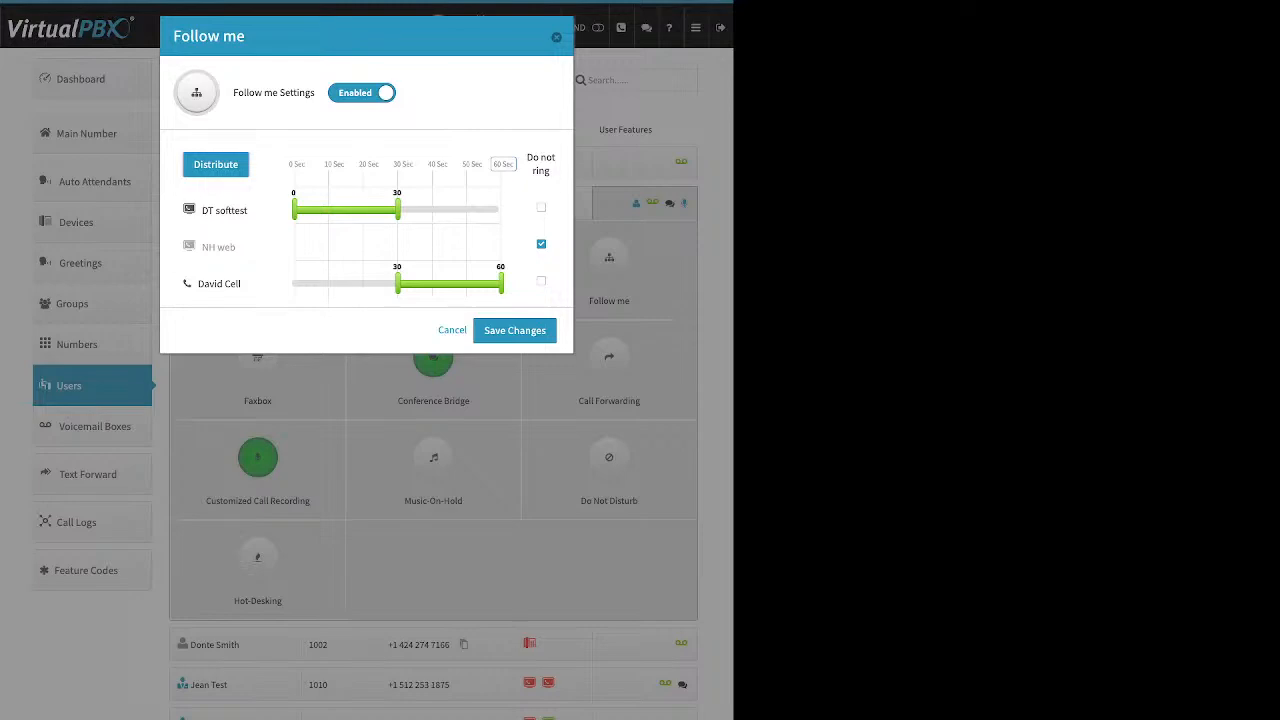
key(Escape)
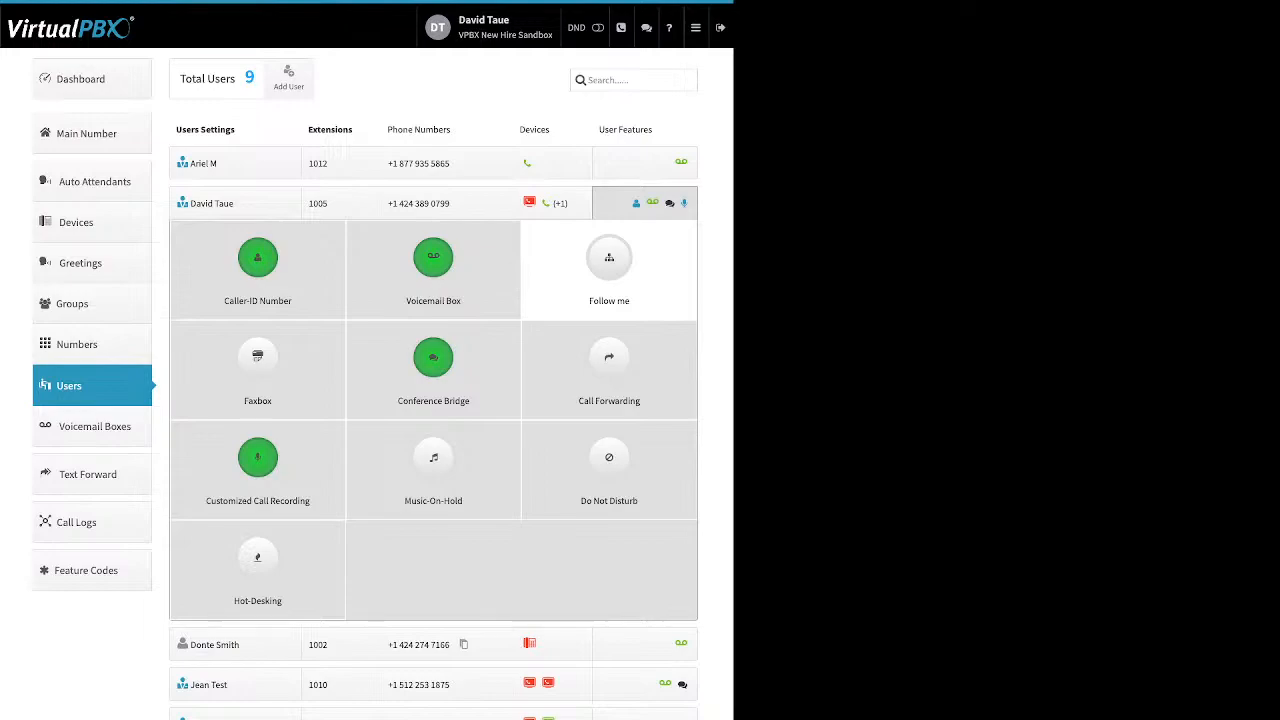
- Enable the Faxbox for extension 1005, review the number choices for Fax to Email, and cancel without saving
click(258, 358)
drag(260, 92, 290, 92)
click(337, 93)
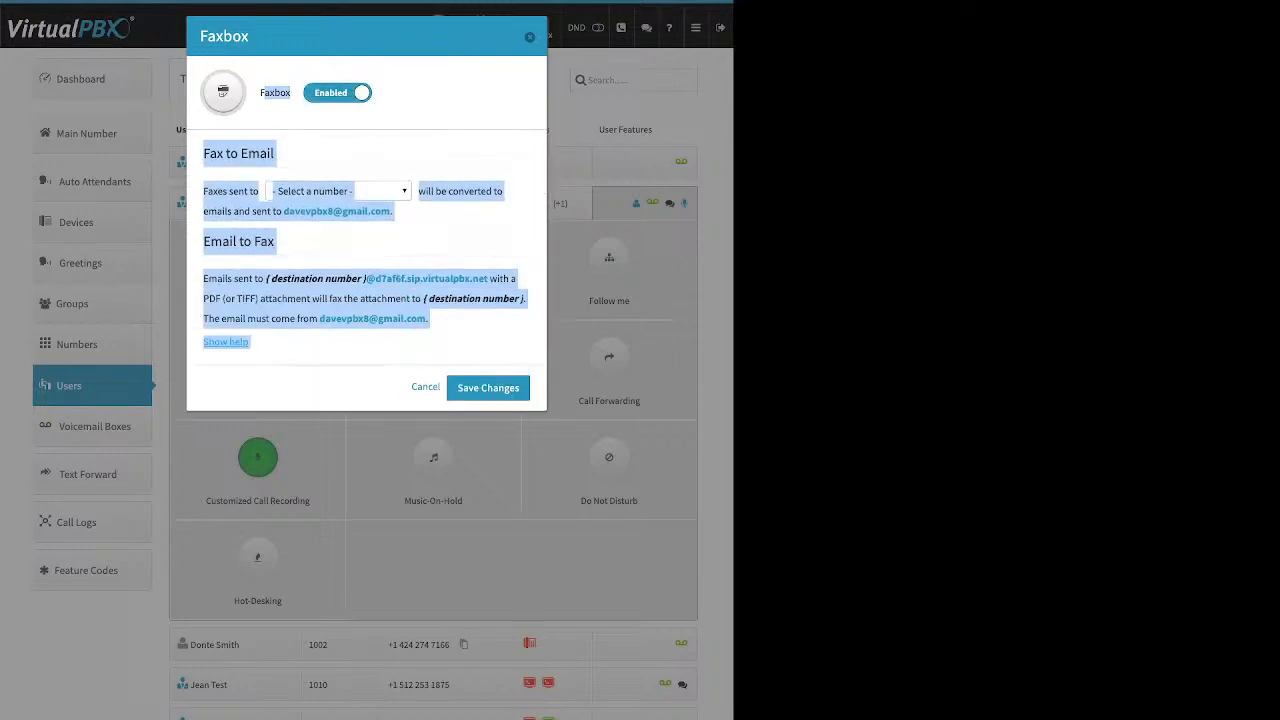
click(450, 93)
click(338, 191)
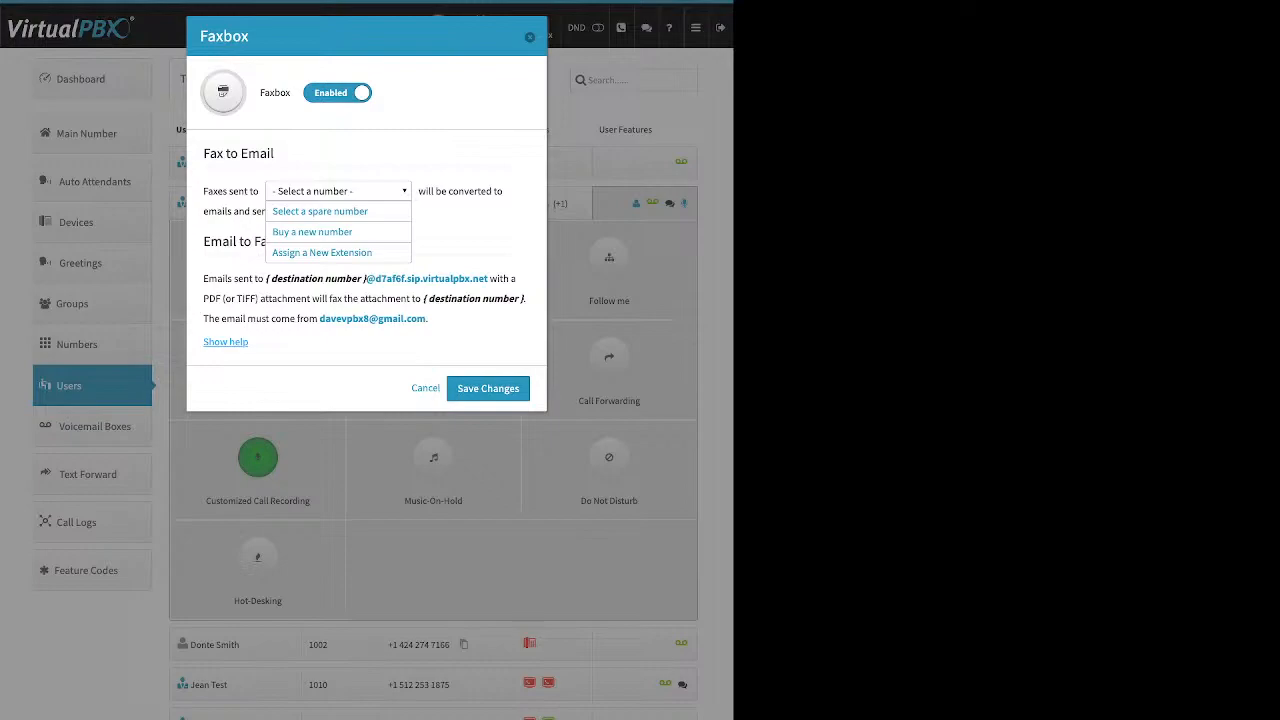
click(425, 388)
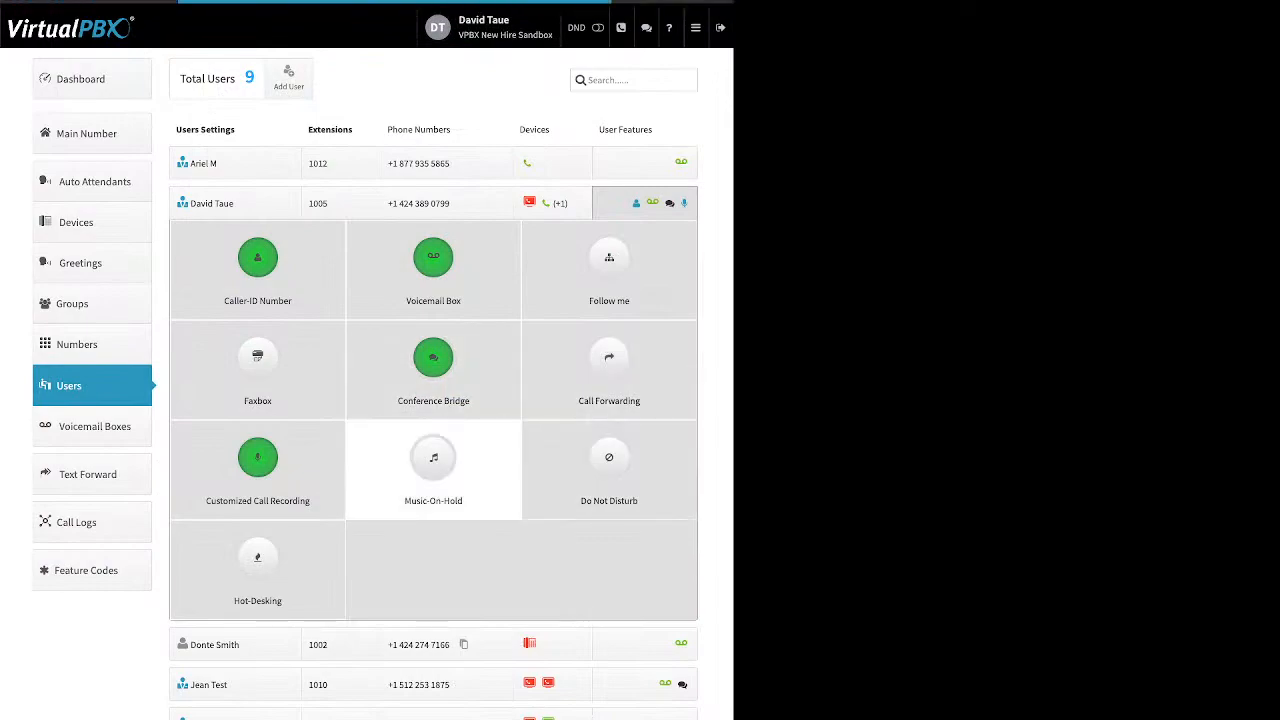
- Review the Conference Bridge settings of extension 1005, including the room PIN and video conferencing options, and close them unchanged
click(433, 365)
drag(264, 92, 348, 92)
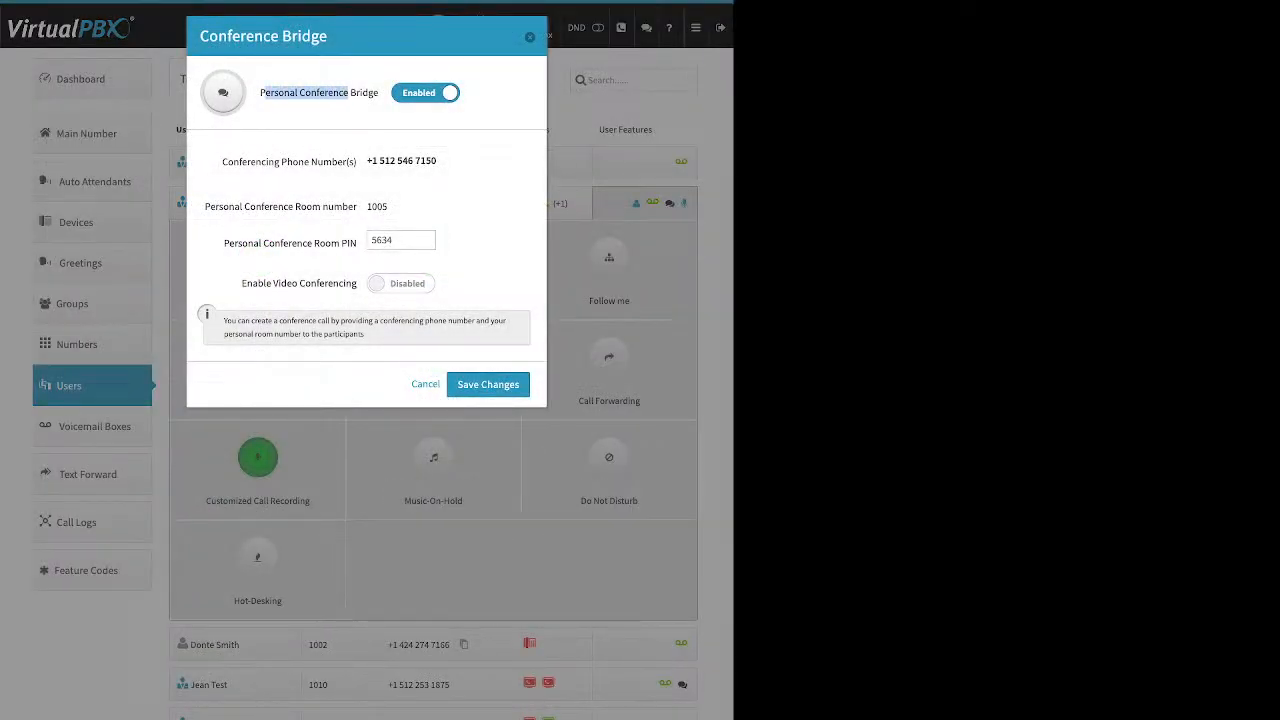
drag(224, 243, 357, 243)
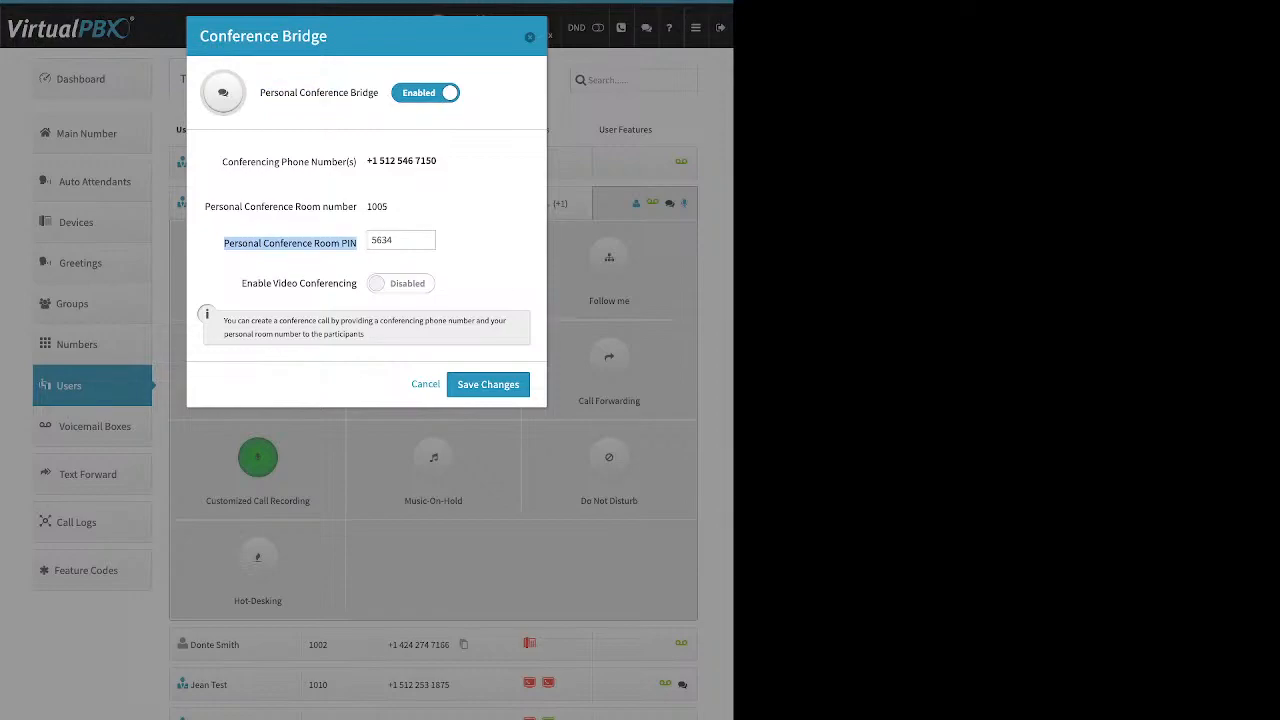
drag(241, 283, 357, 283)
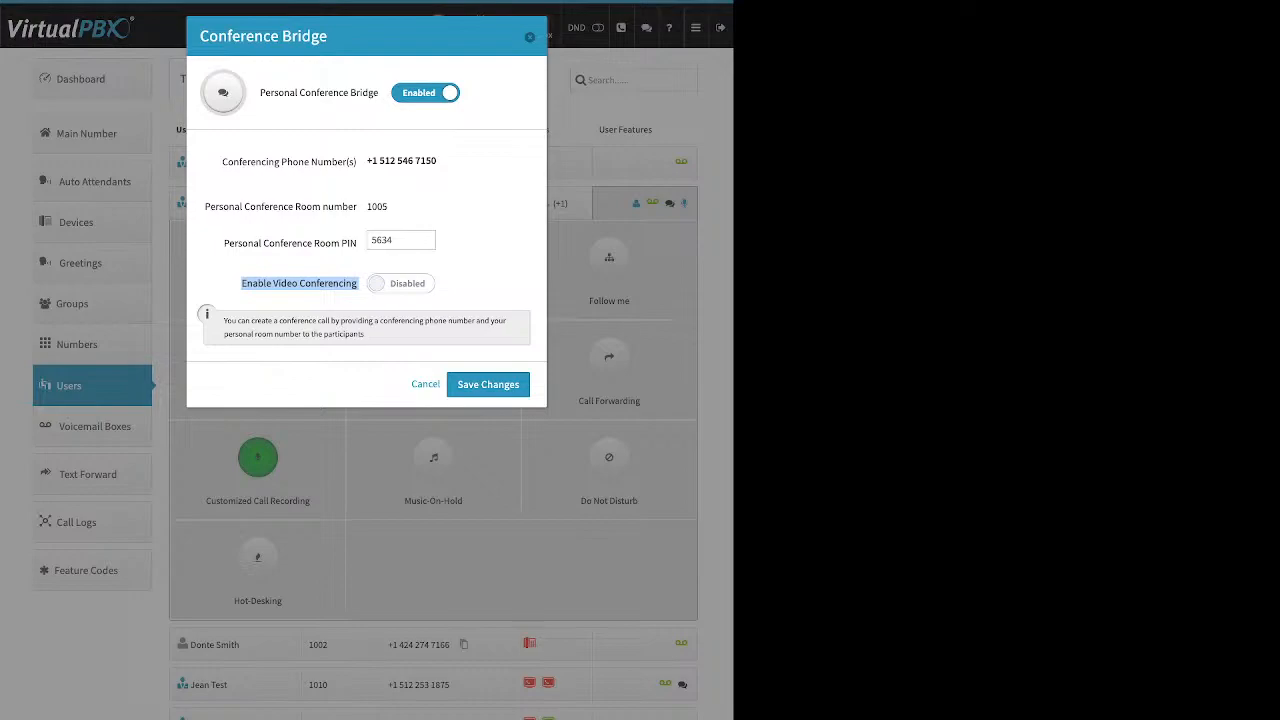
click(530, 37)
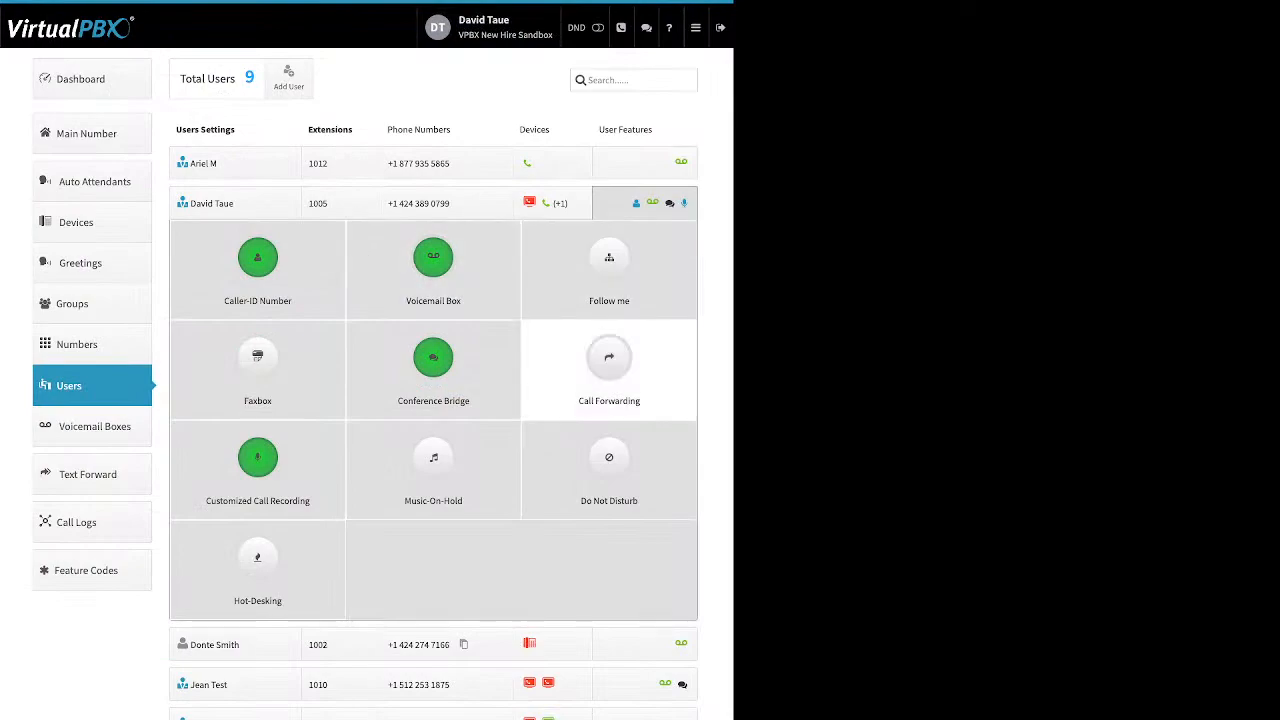
- Switch the call forwarding of extension 1005 to Failover Mode, review the mobile phone number it forwards to, and cancel
click(609, 360)
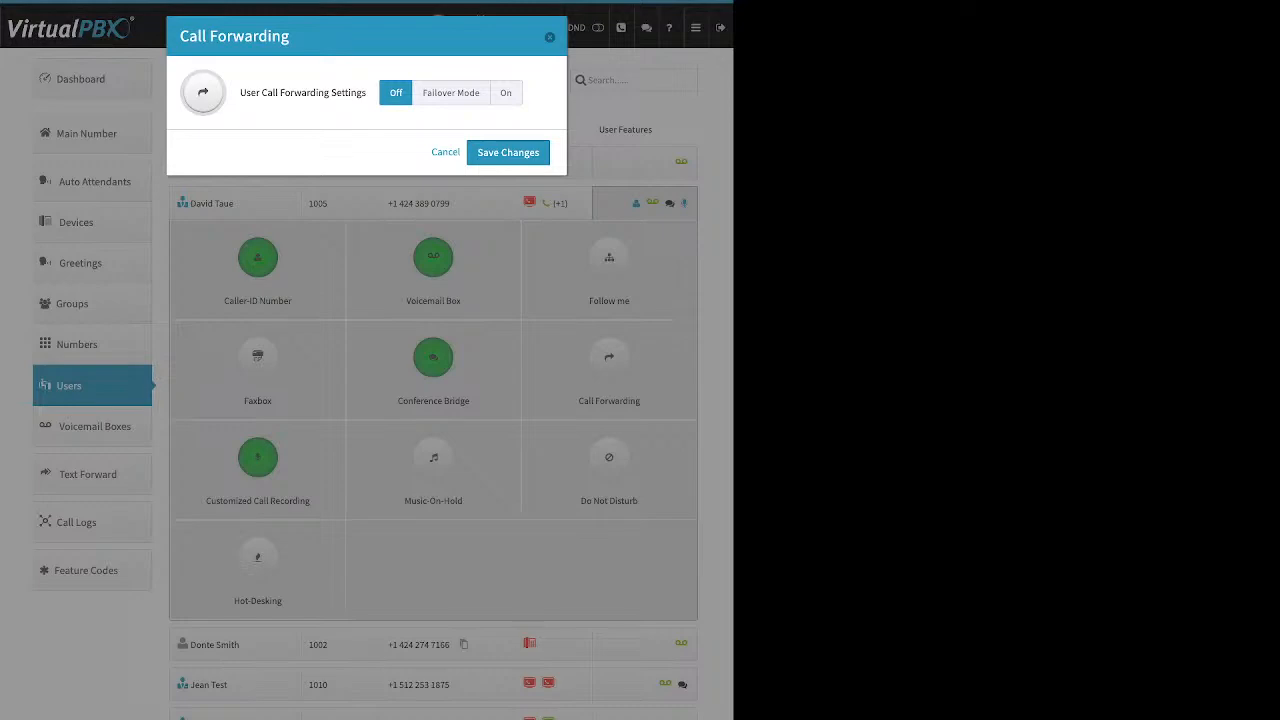
click(451, 93)
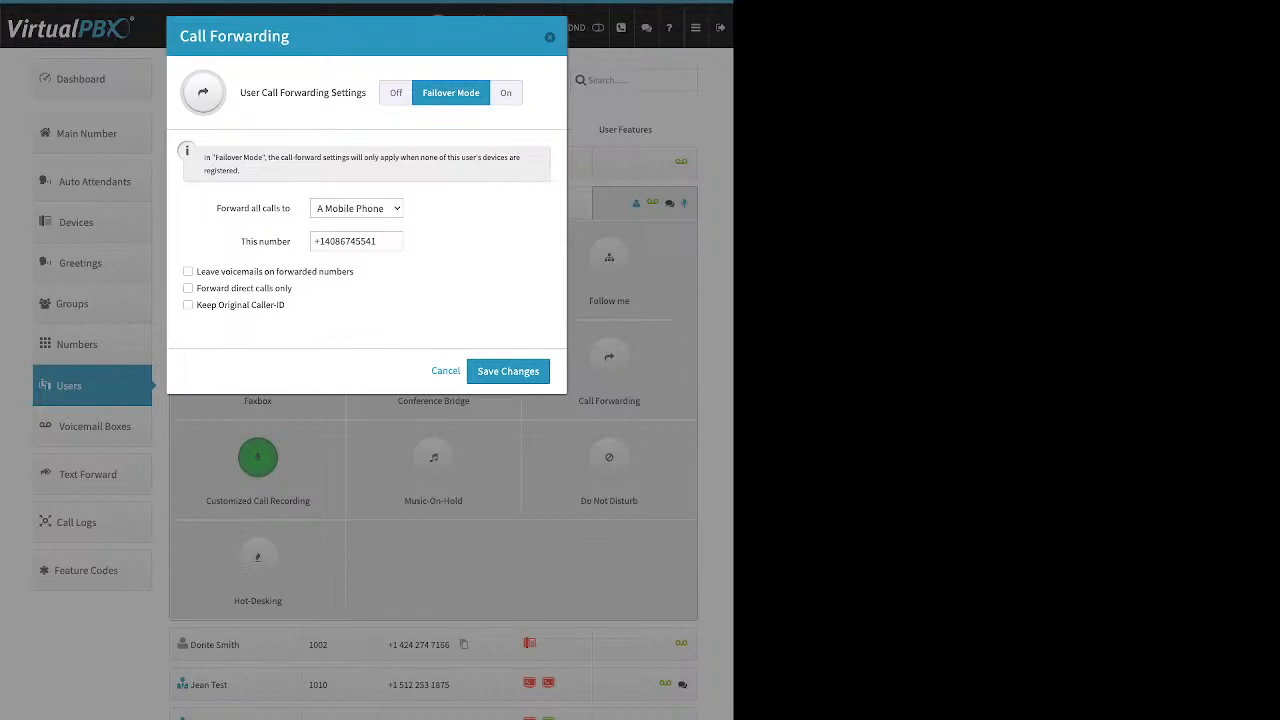
triple_click(265, 241)
drag(377, 241, 313, 241)
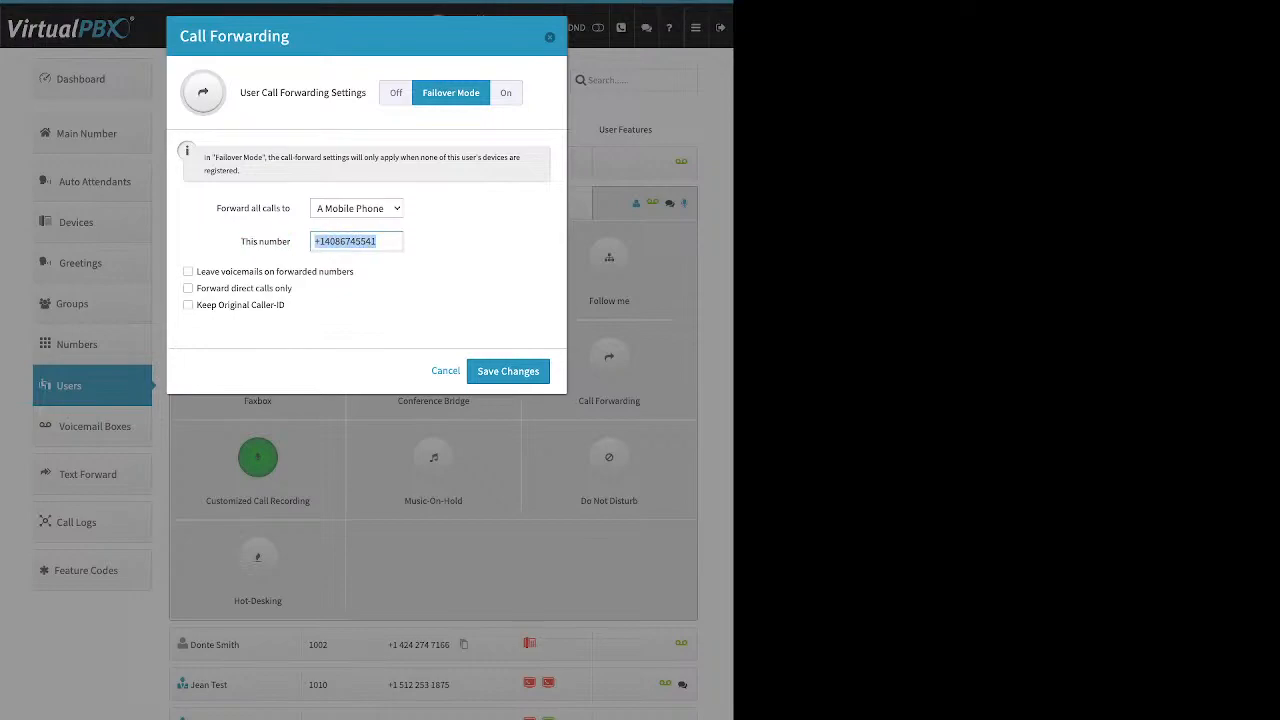
click(446, 371)
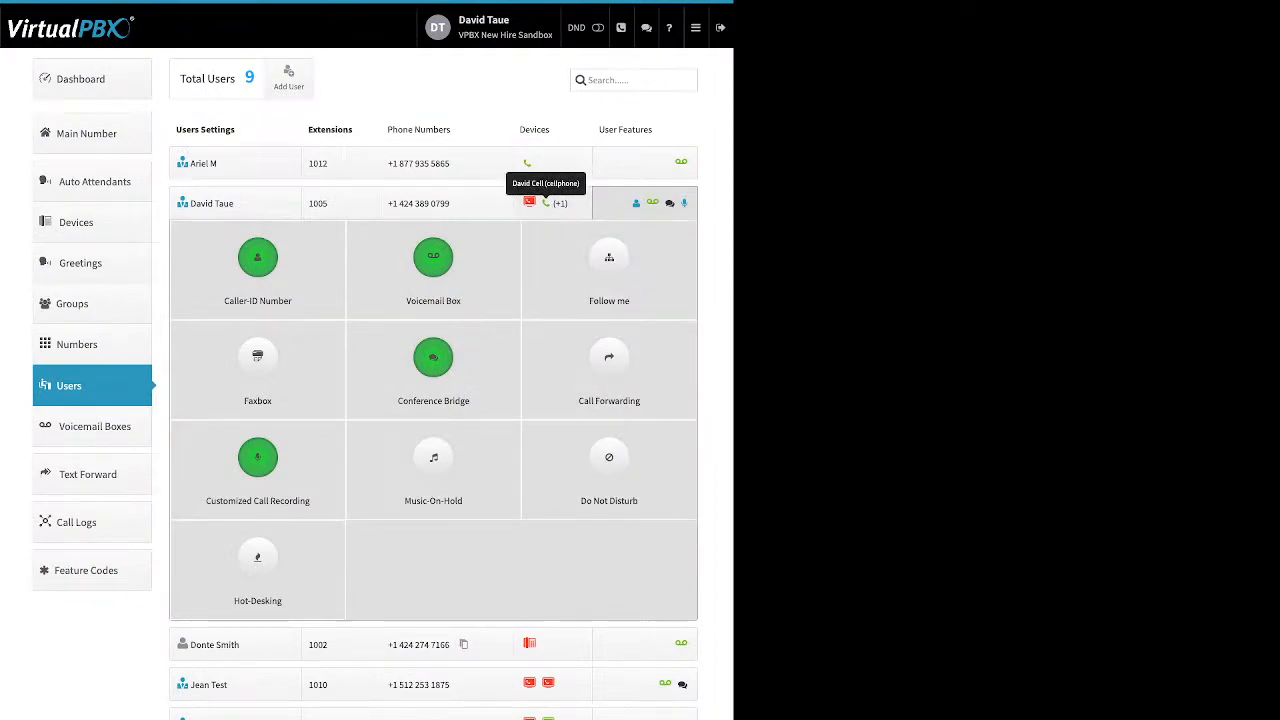
- Check the devices assigned to extension 1005 and try a Follow me setup that rings only the cellphone from 0 to 52 seconds
click(546, 203)
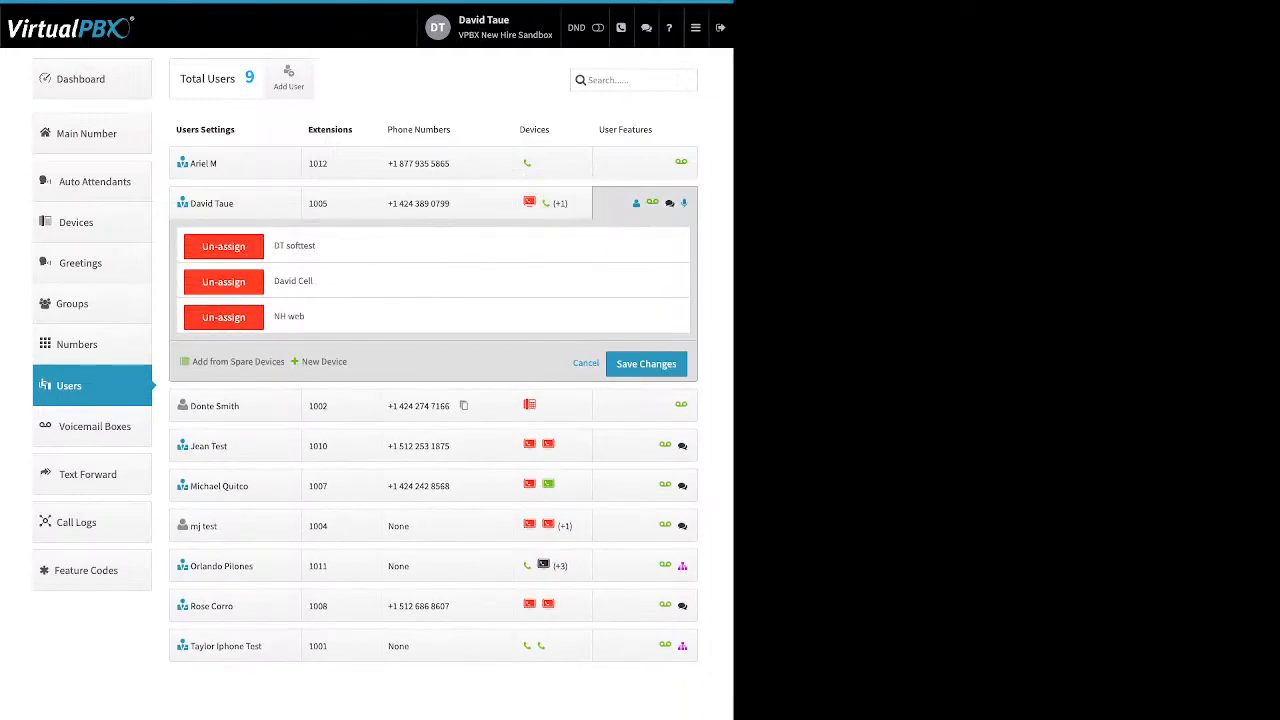
click(644, 203)
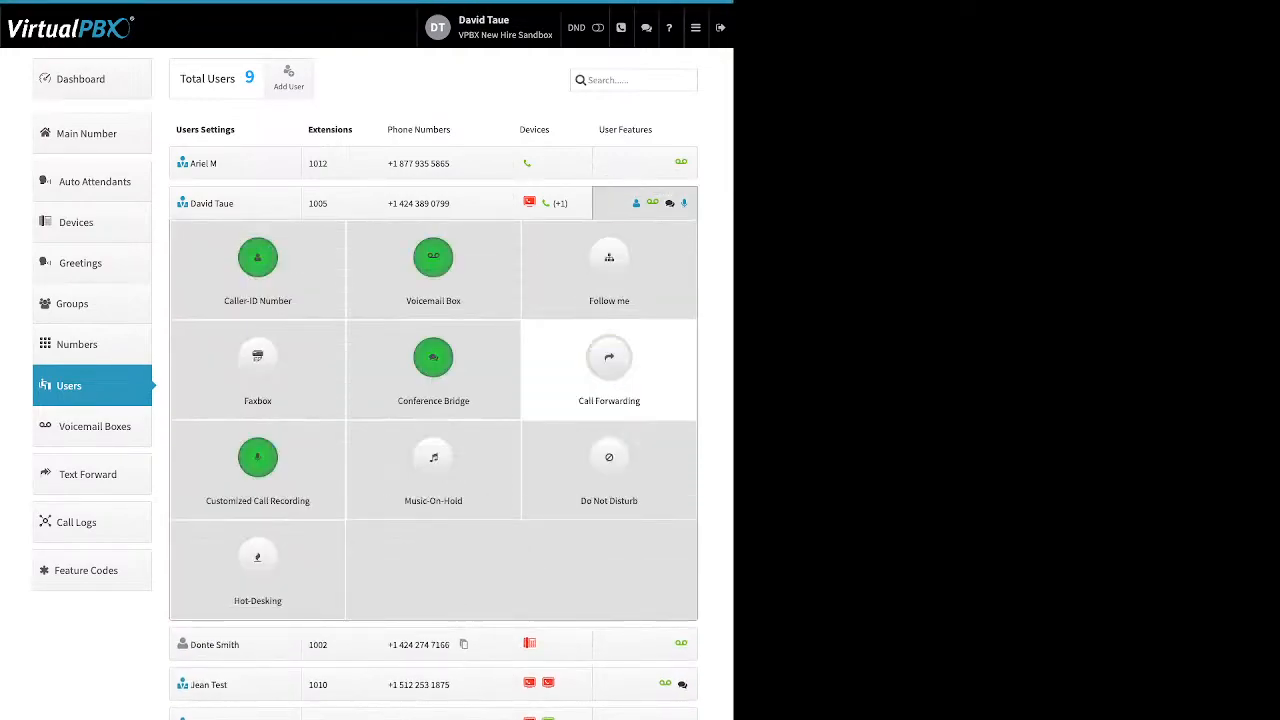
click(609, 258)
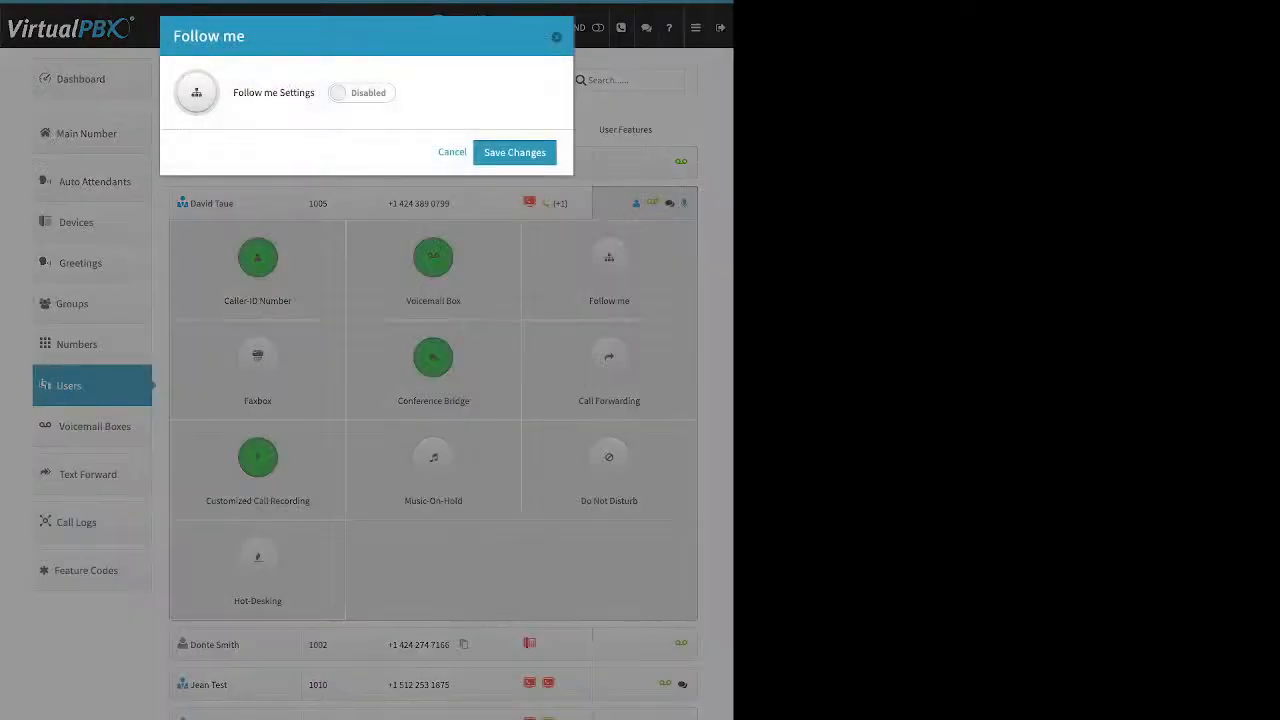
click(362, 93)
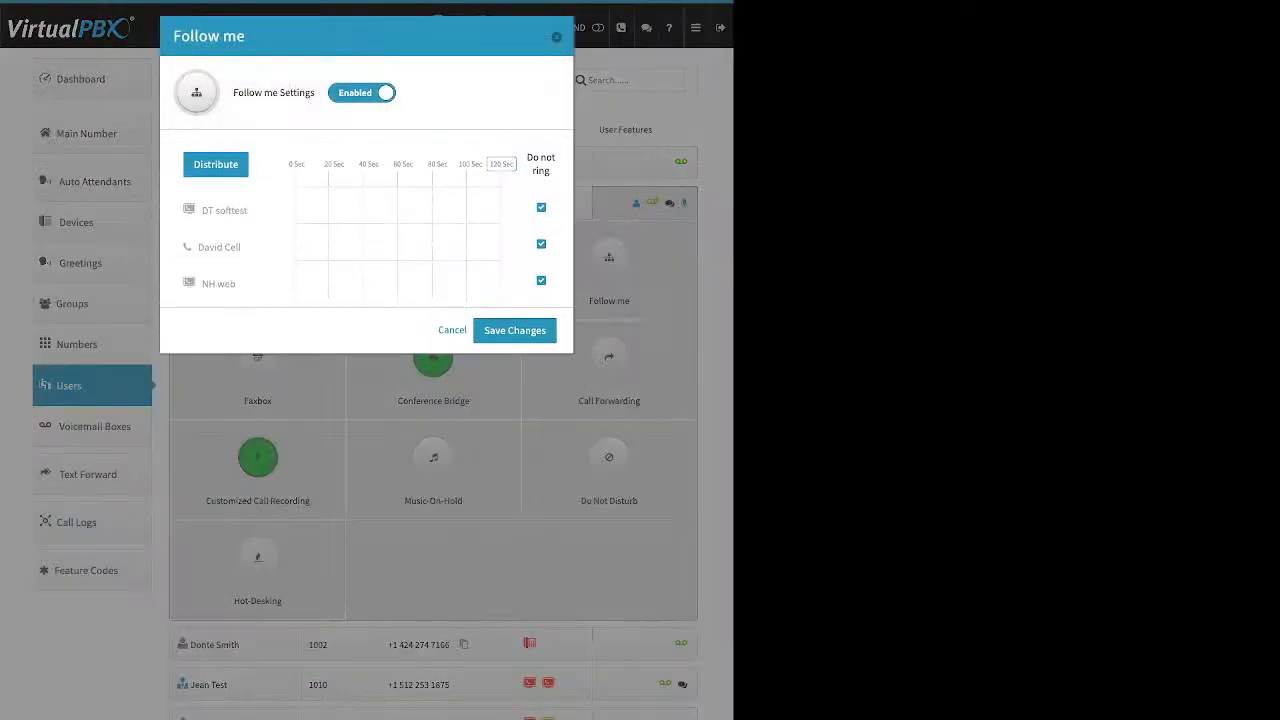
click(362, 93)
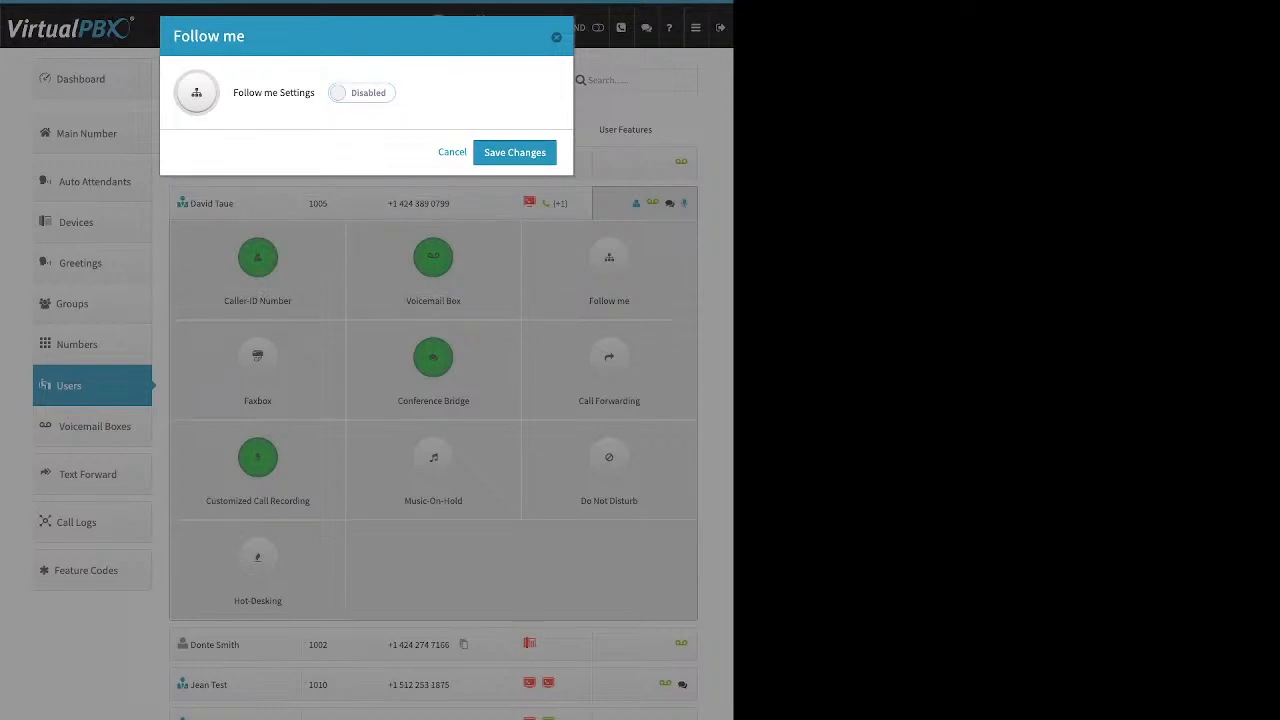
click(362, 93)
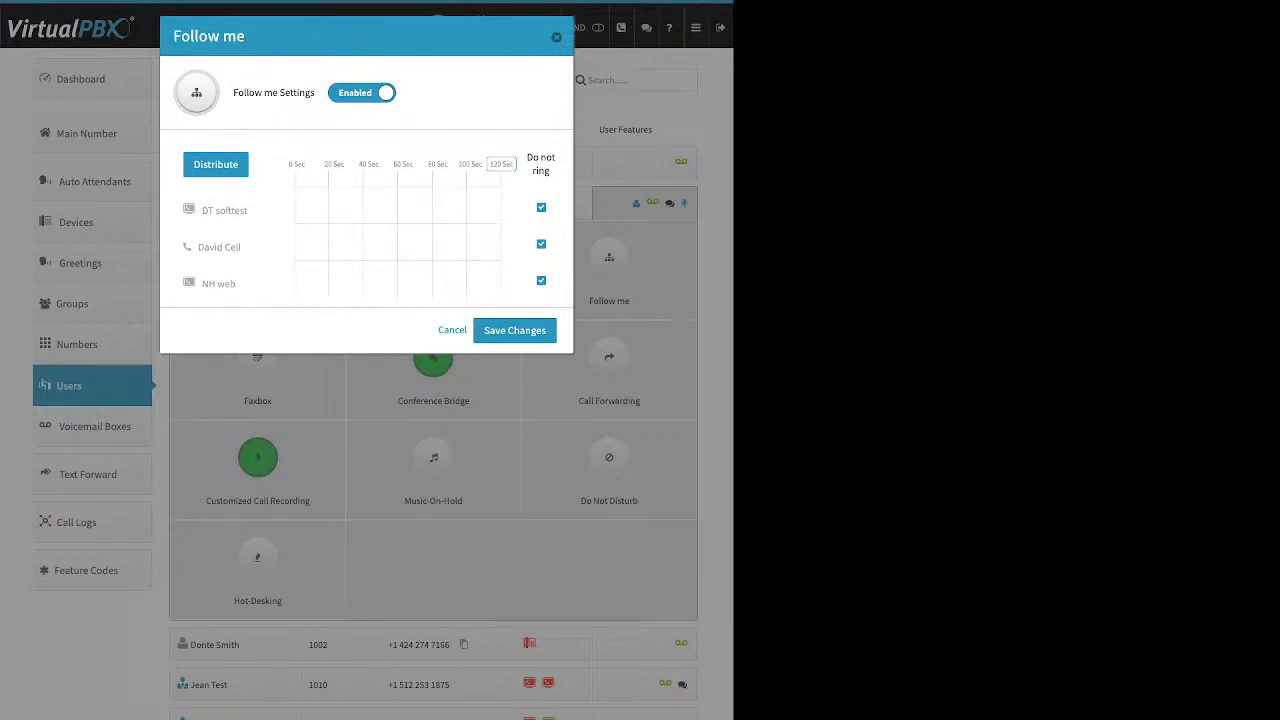
click(541, 244)
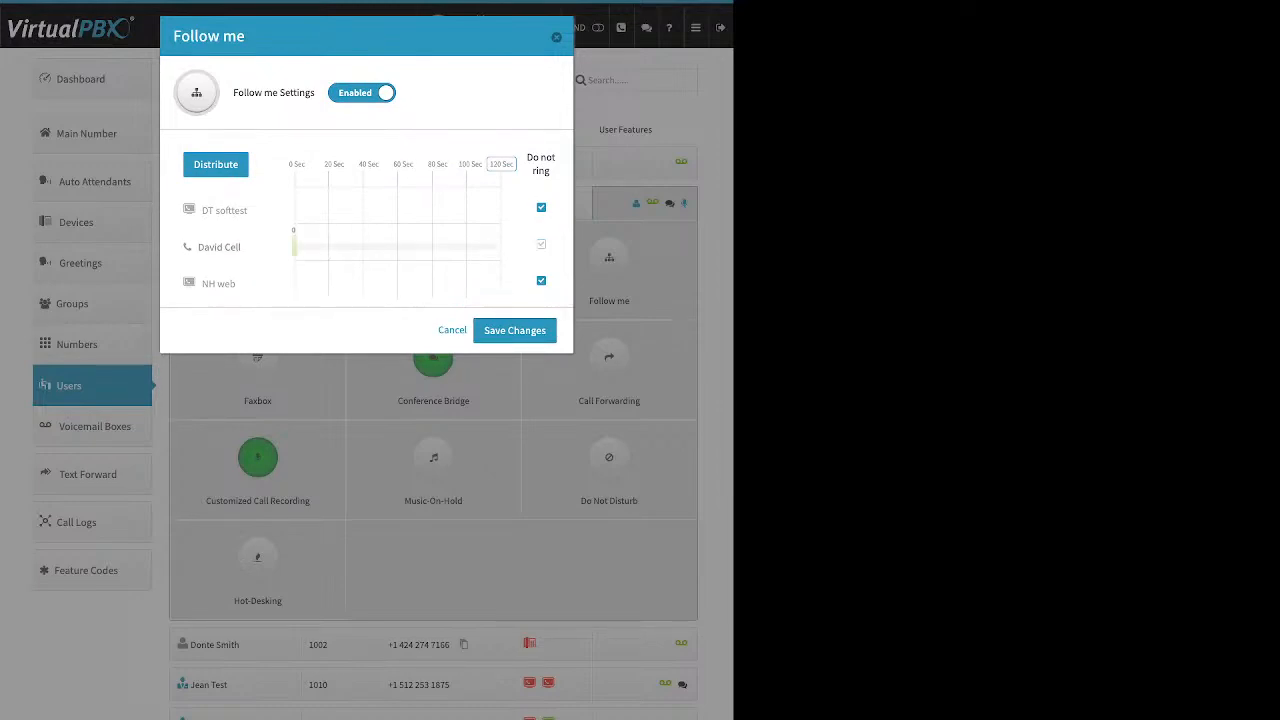
drag(294, 247, 383, 247)
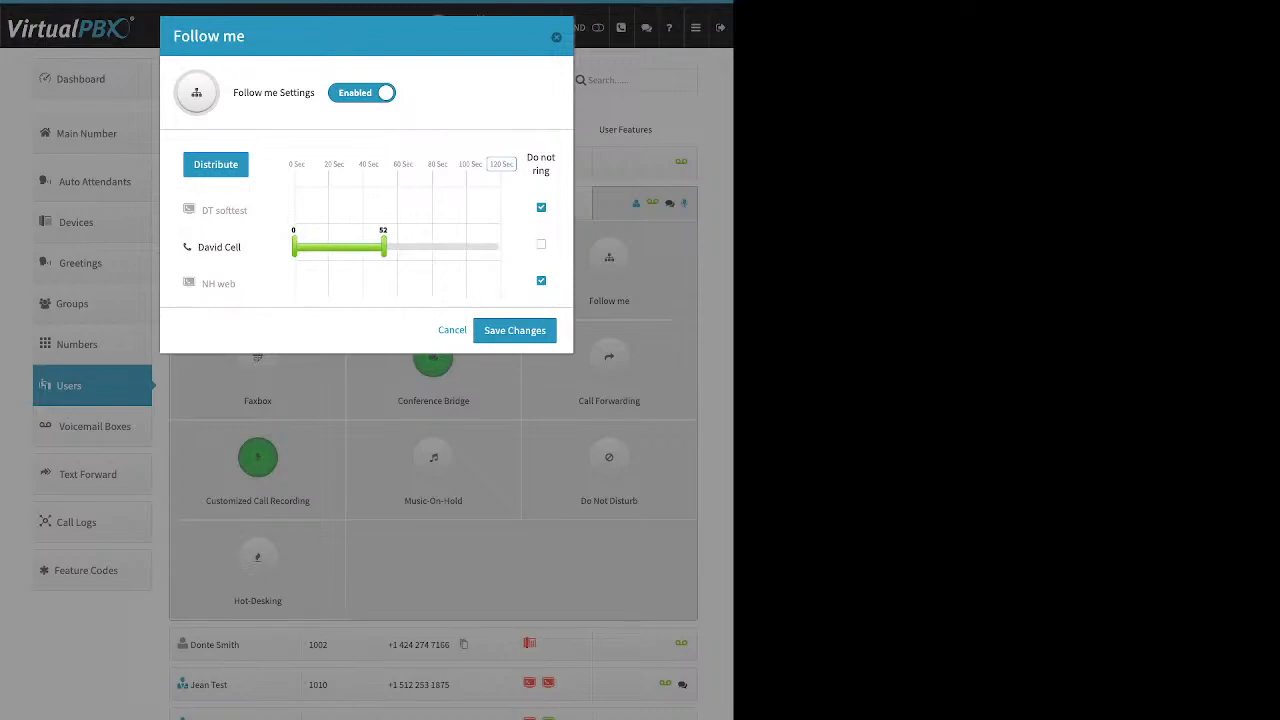
click(515, 330)
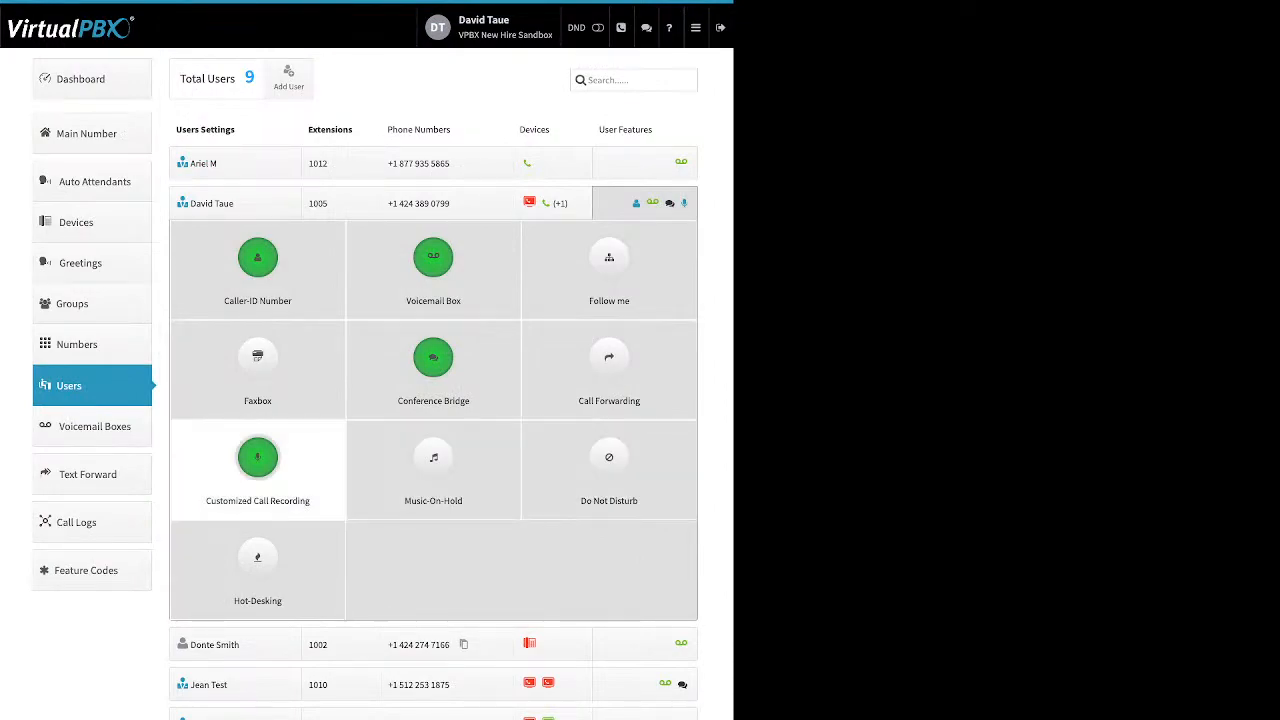
- Set external inbound and outbound calls to Account Default (On) in the Customized Call Recording of extension 1005
click(609, 358)
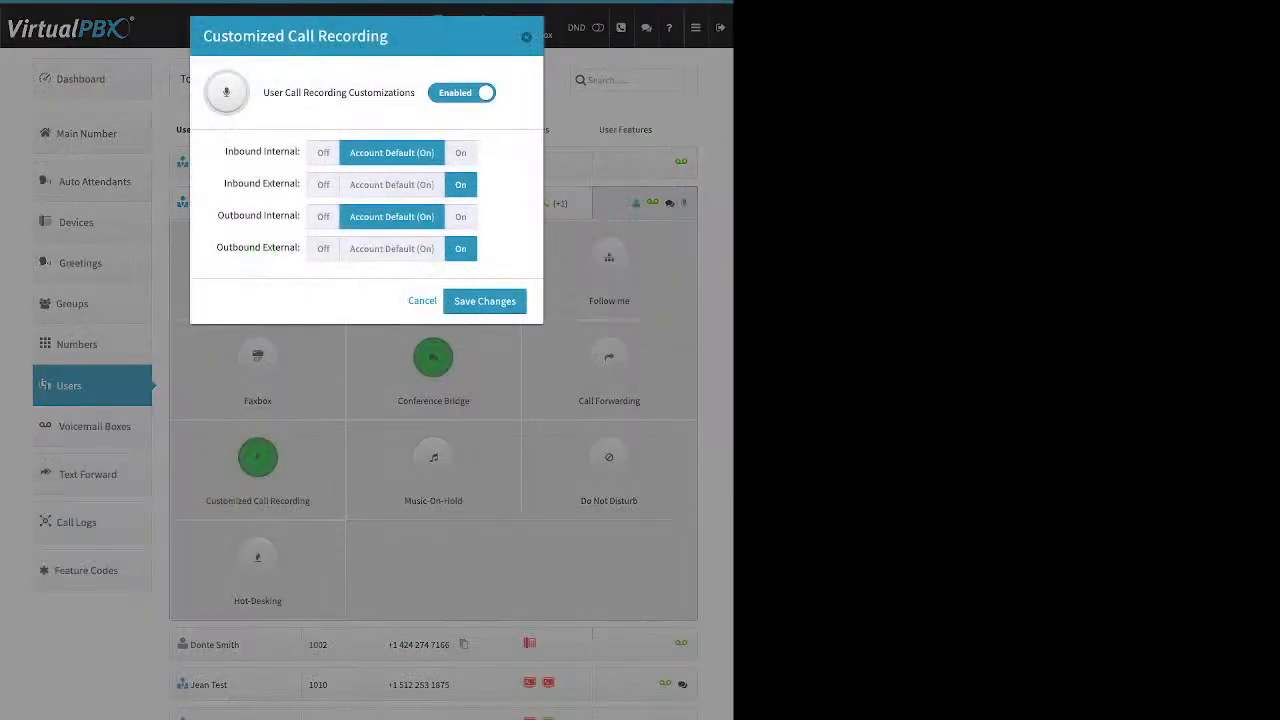
click(391, 185)
click(391, 249)
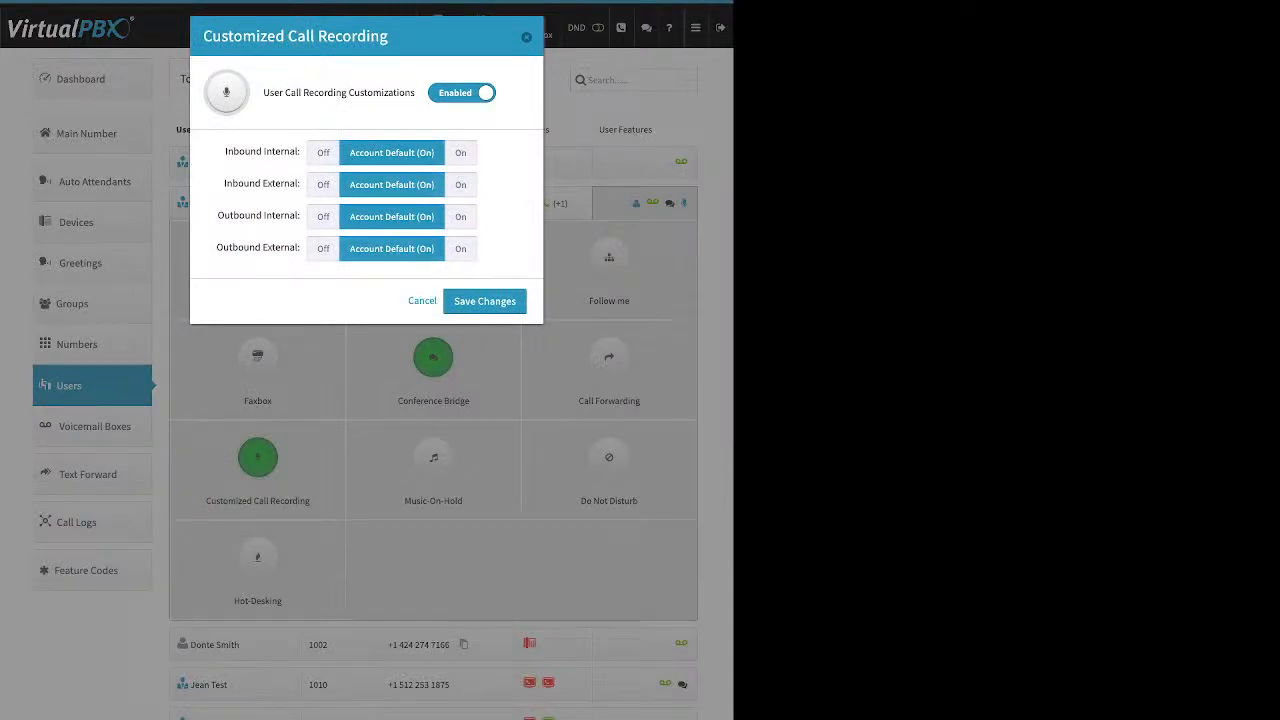
drag(226, 151, 291, 151)
drag(224, 183, 291, 183)
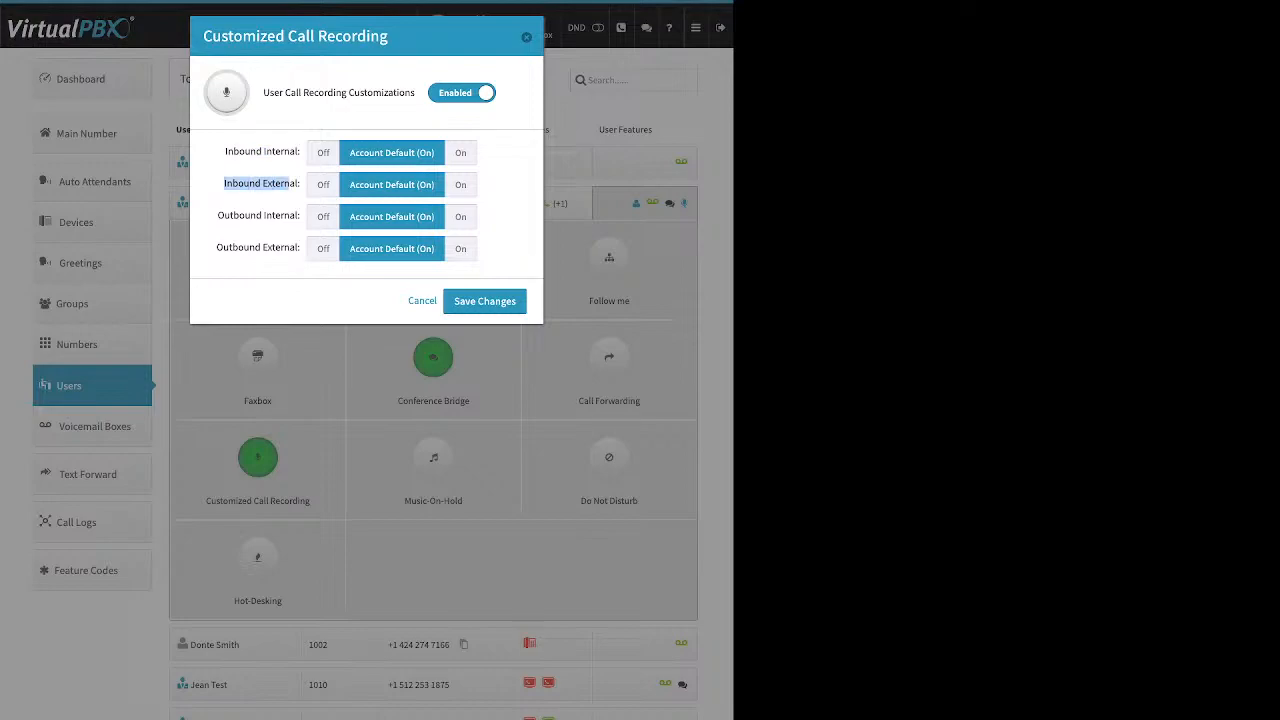
- Switch all four inbound and outbound call recording options of extension 1005 to On, and cancel without saving
click(461, 185)
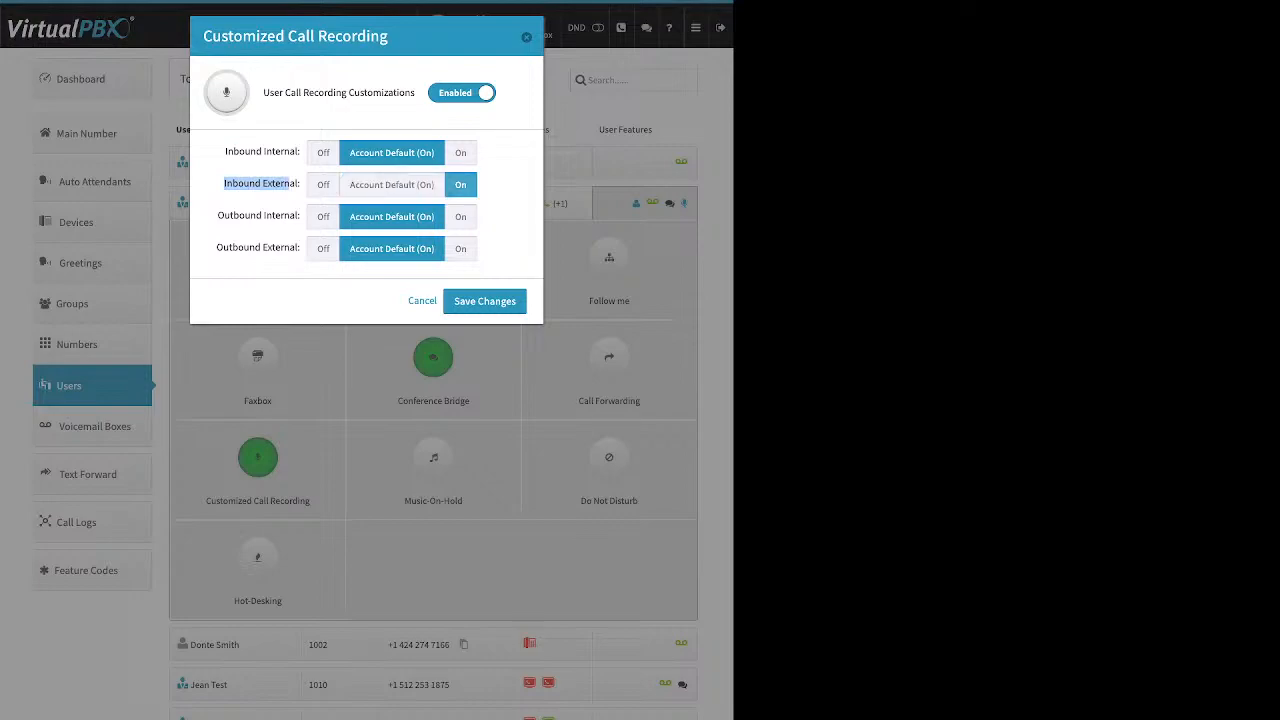
drag(218, 215, 300, 215)
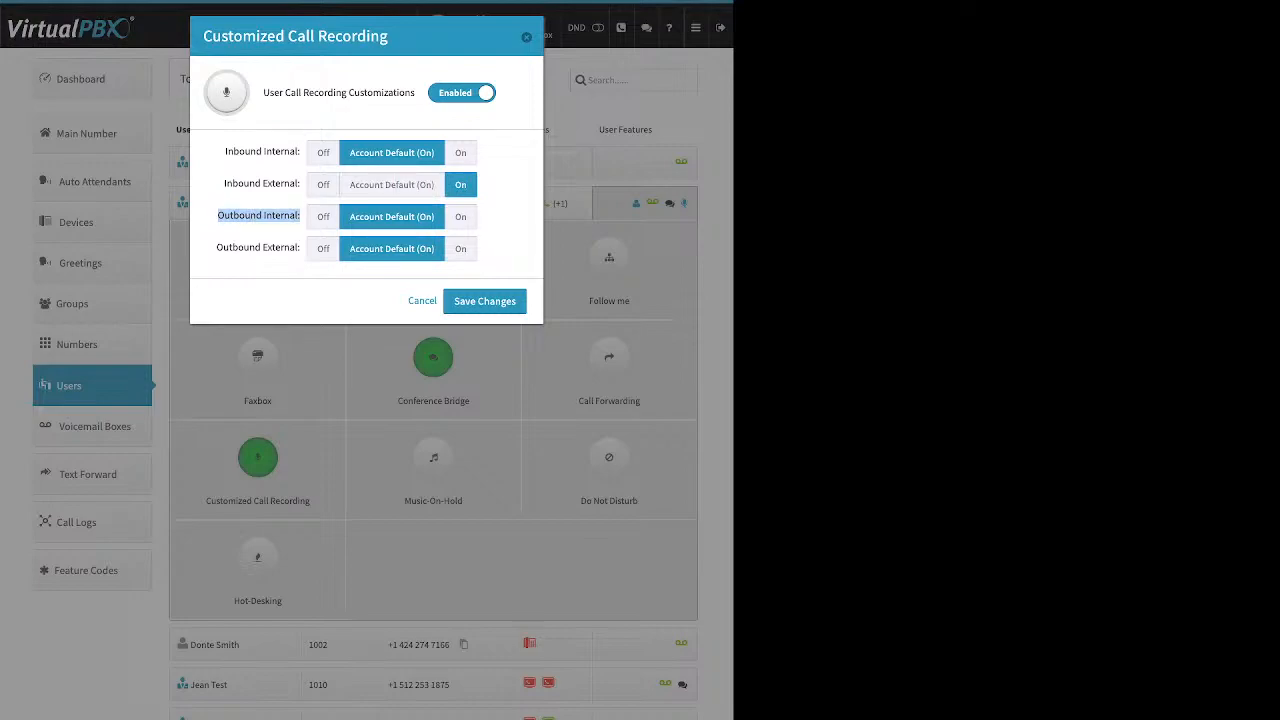
drag(216, 247, 328, 248)
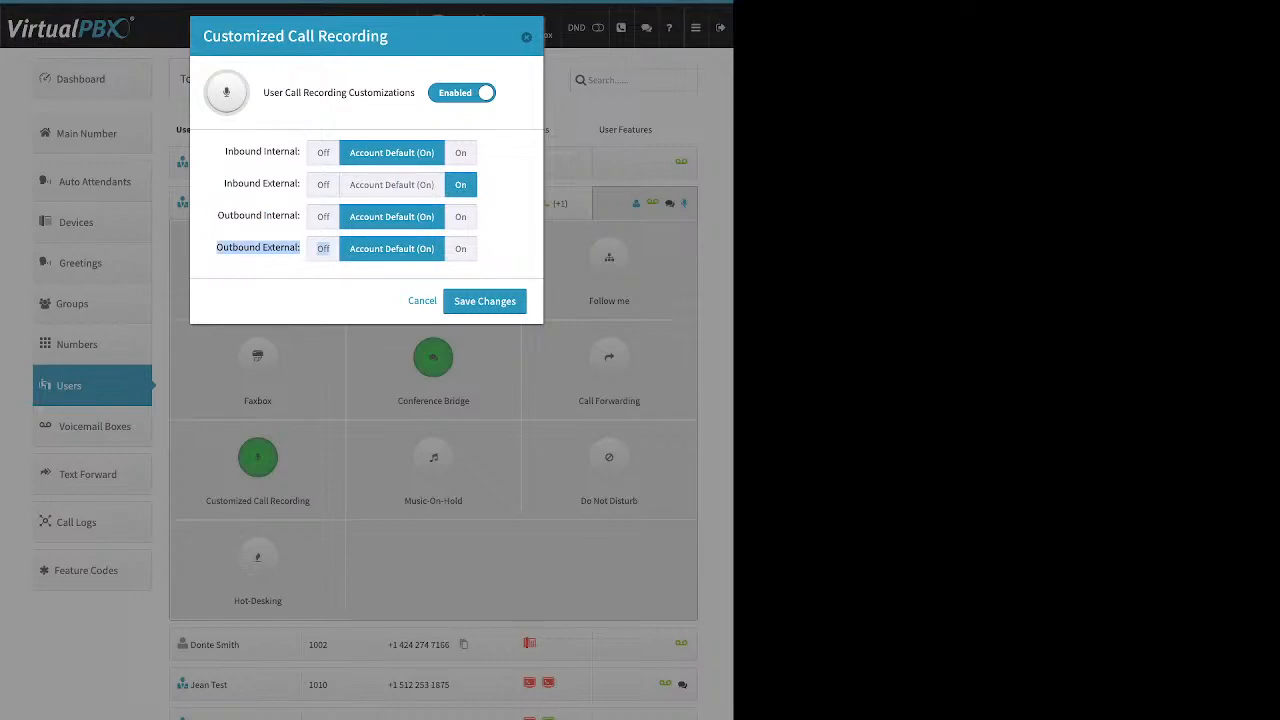
click(460, 248)
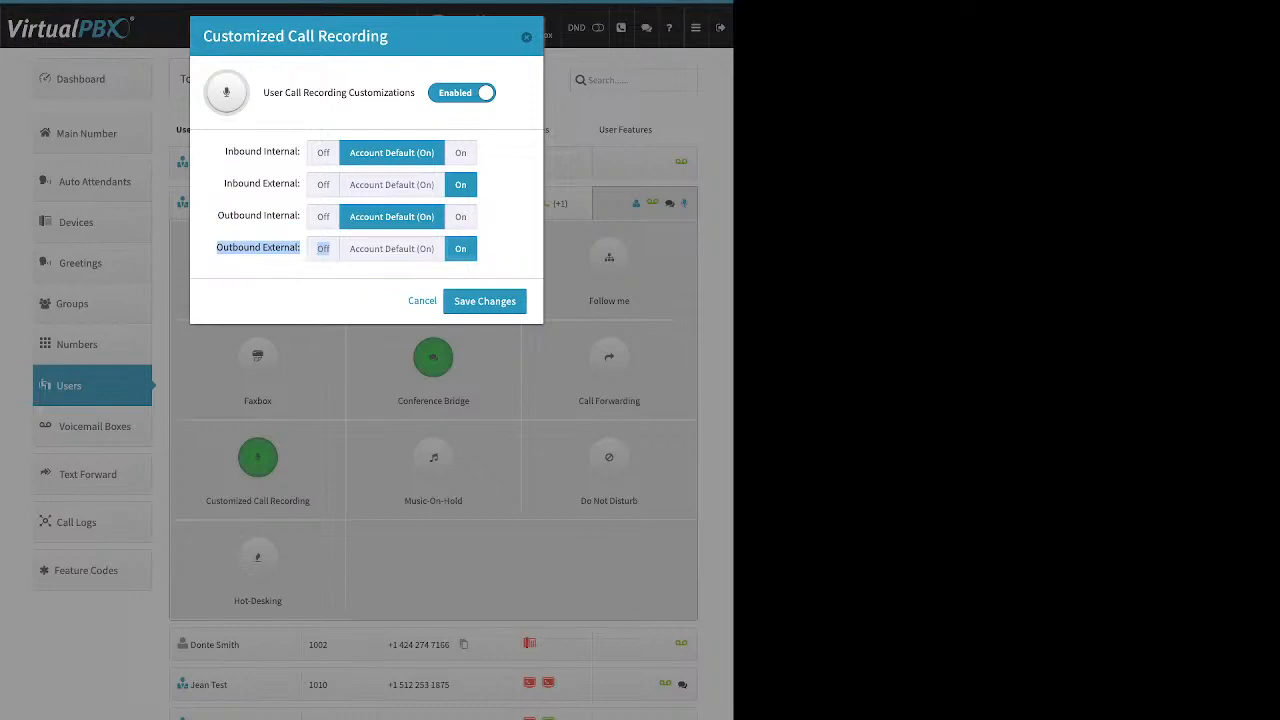
click(460, 152)
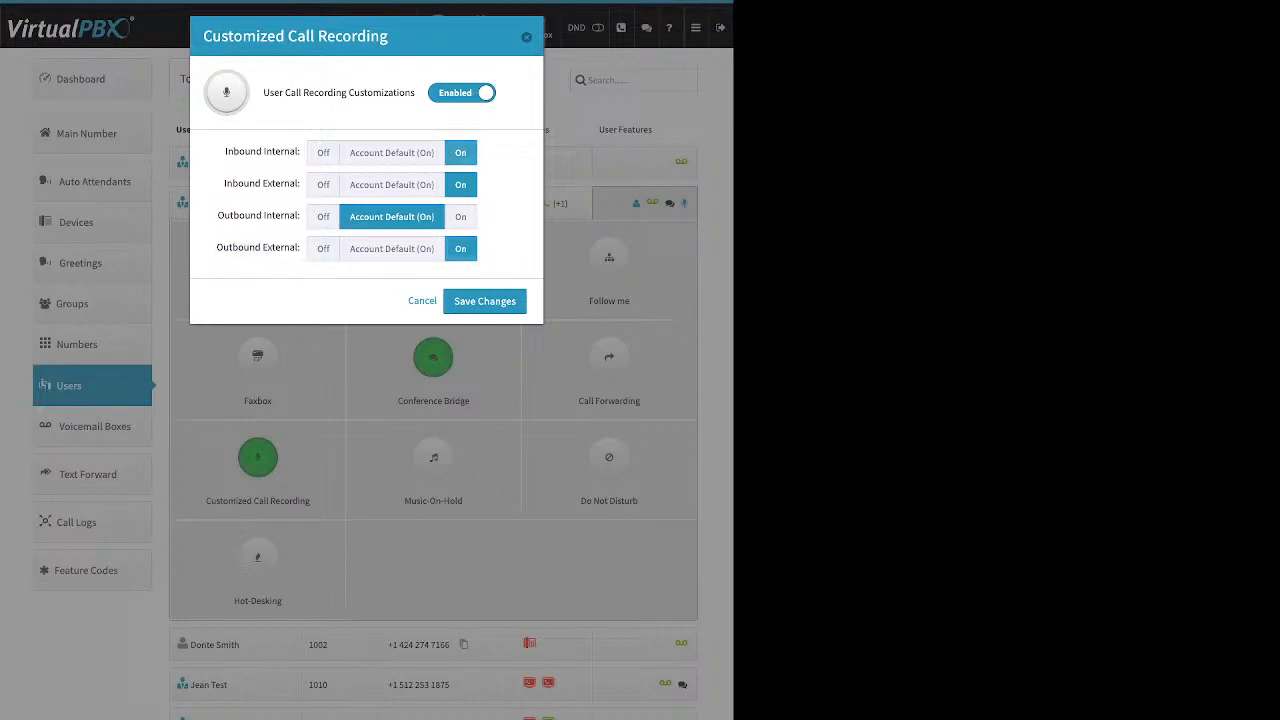
click(460, 217)
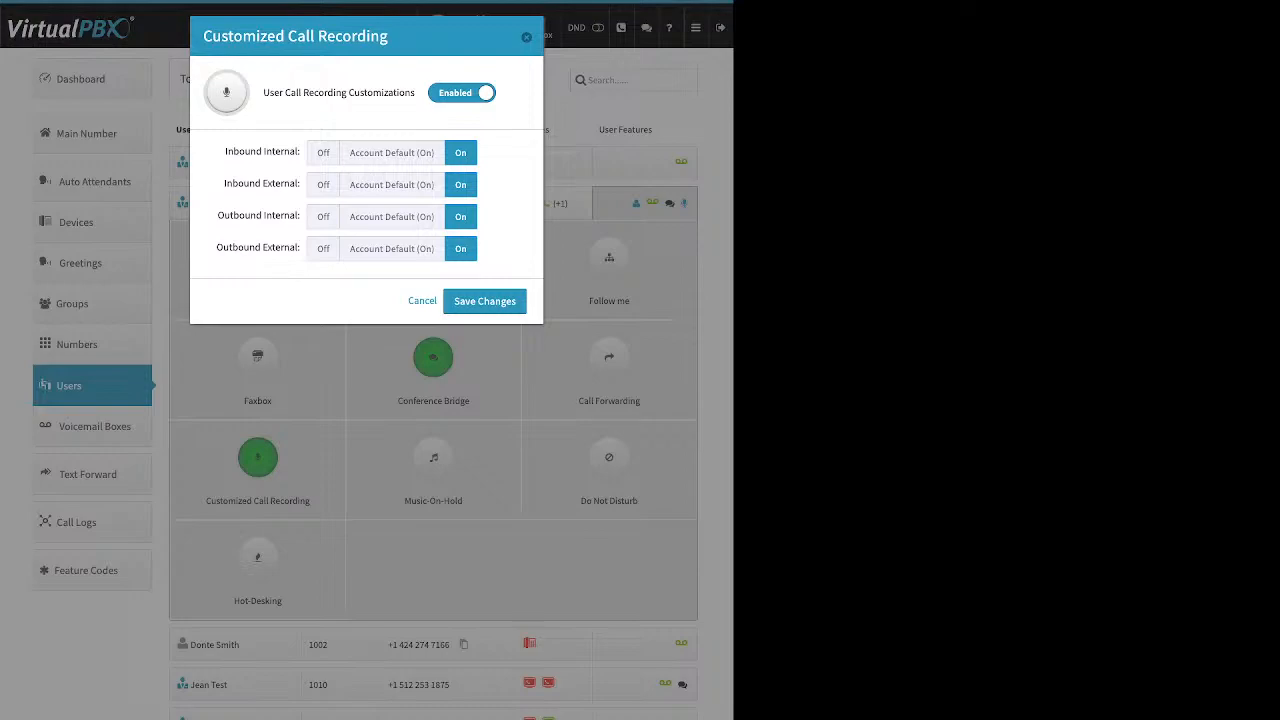
click(422, 301)
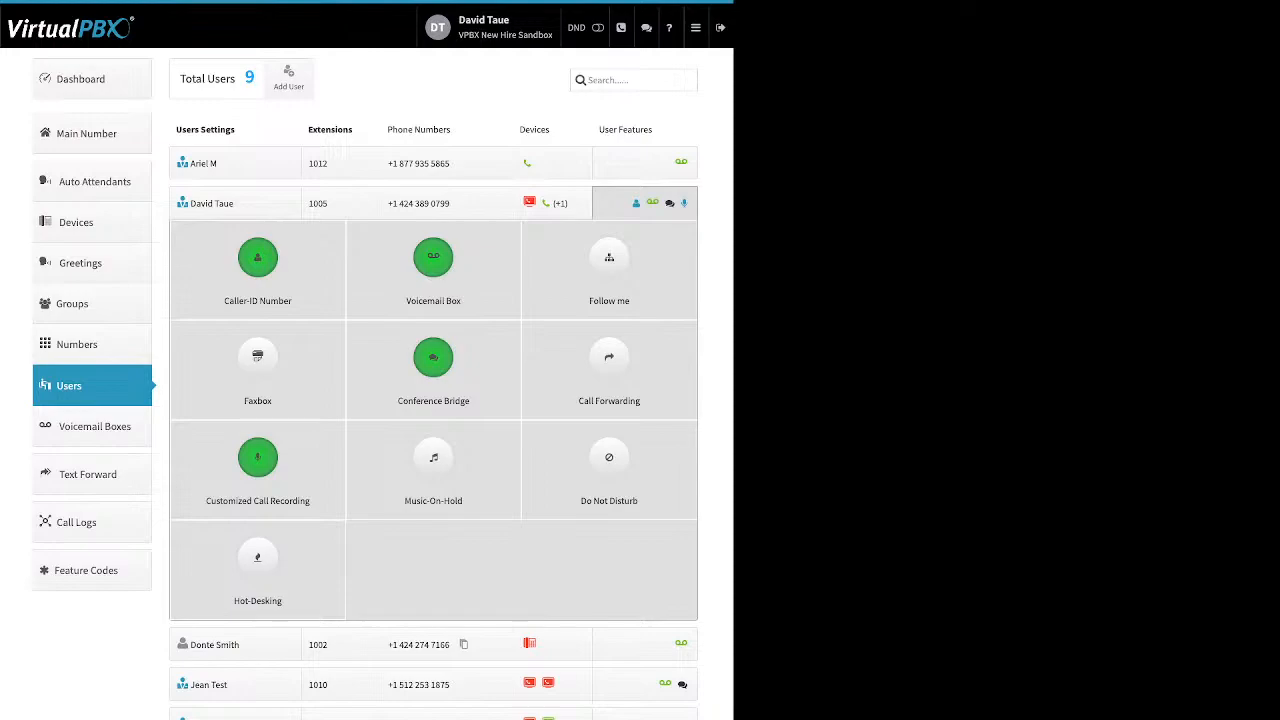
- Enable Music-On-Hold for extension 1005, review the music choice and file upload options, and close without saving
click(433, 465)
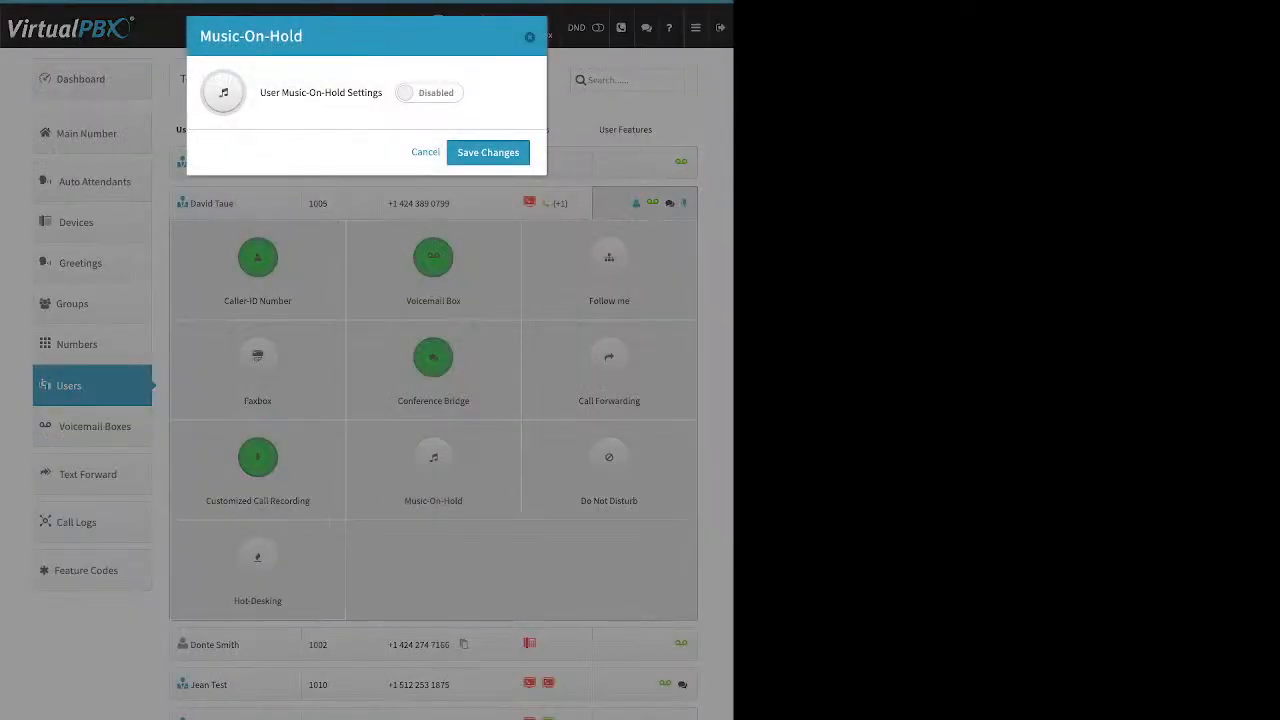
click(429, 93)
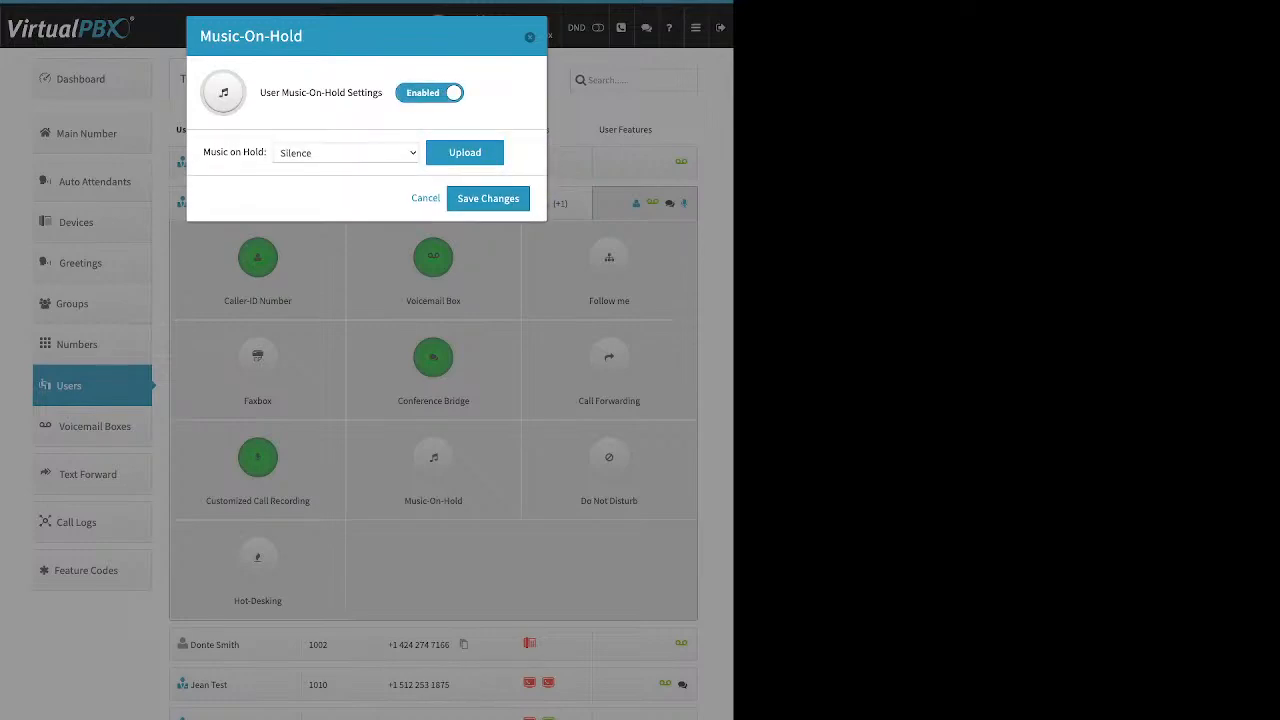
drag(203, 153, 258, 153)
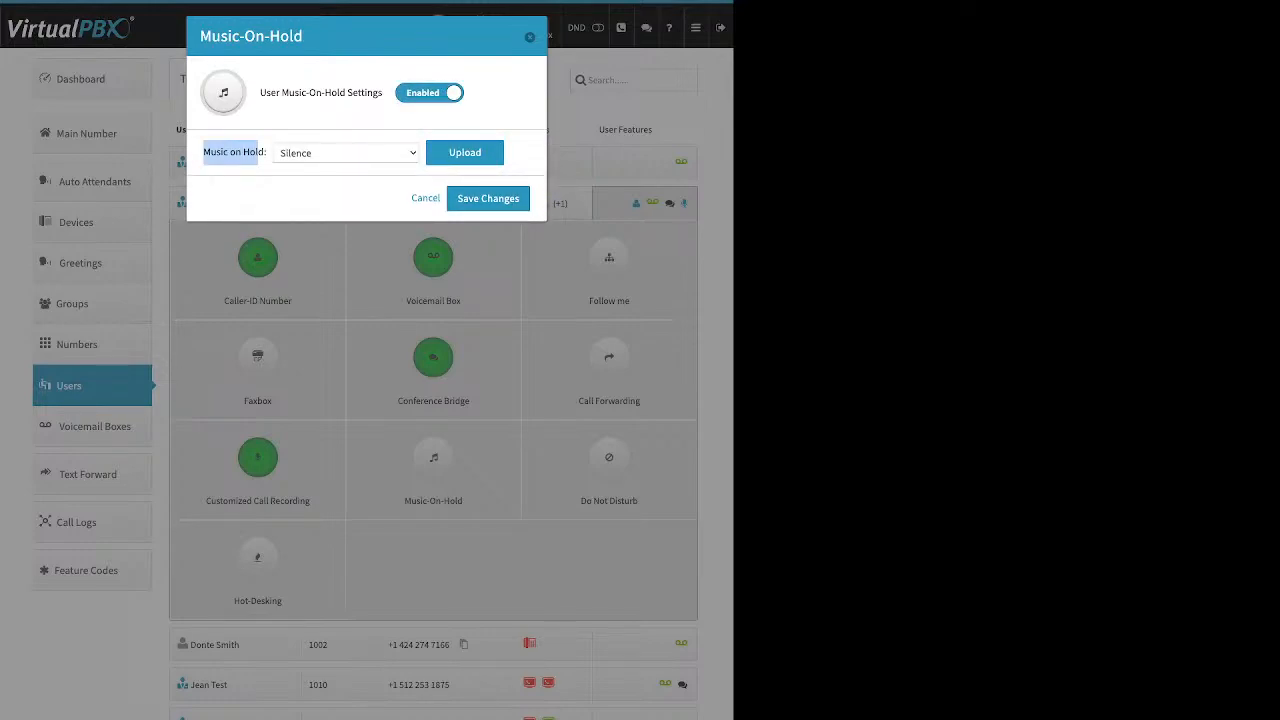
click(465, 153)
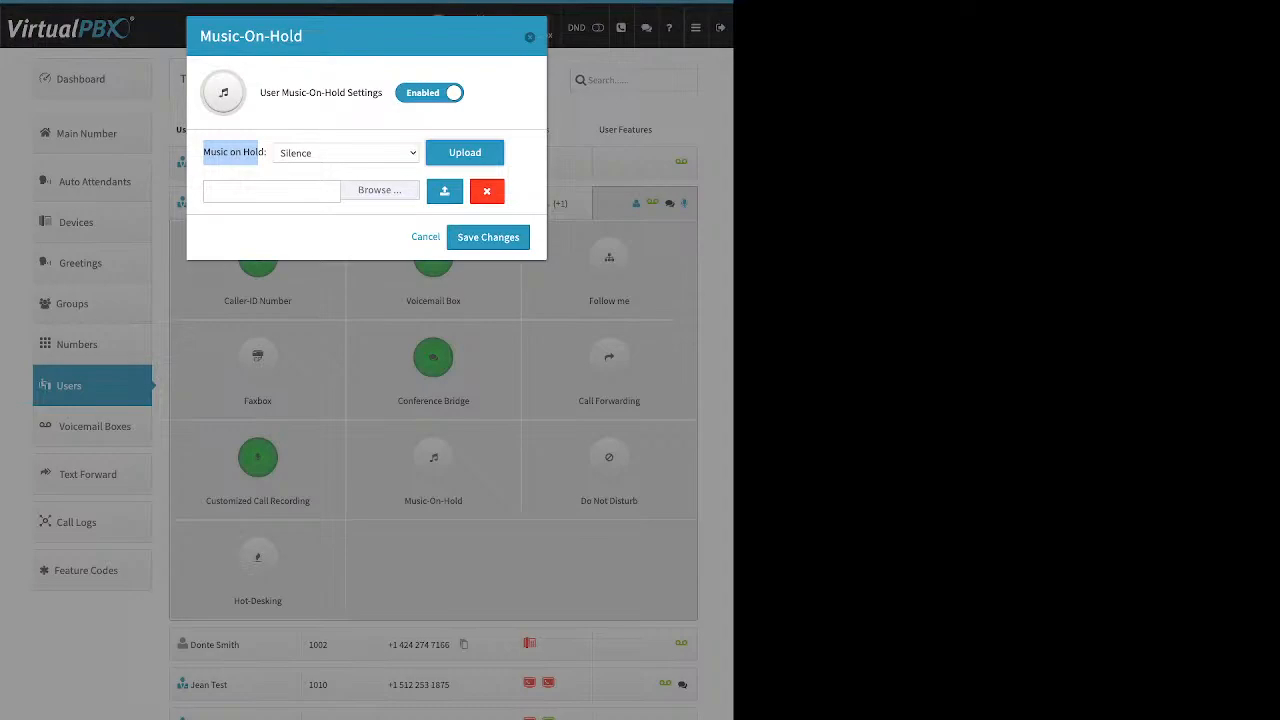
click(433, 370)
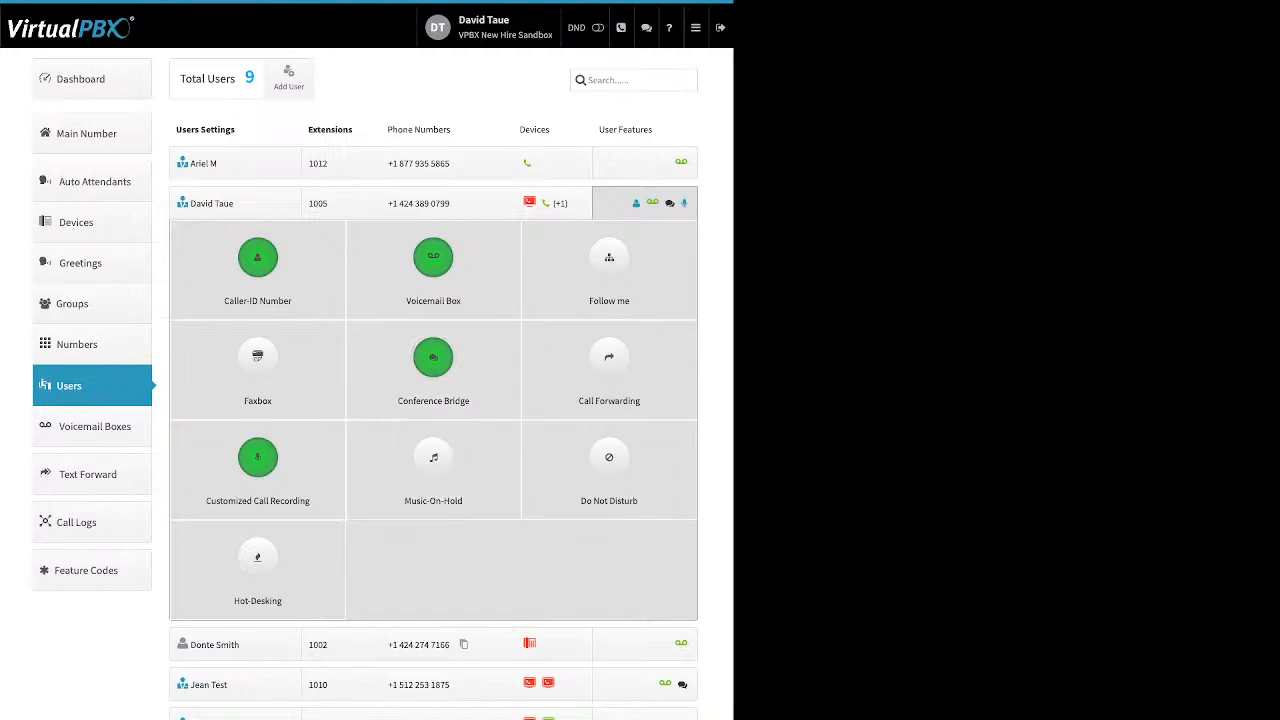
- Enable Do Not Disturb for extension 1005 and cancel without saving
click(609, 458)
click(385, 93)
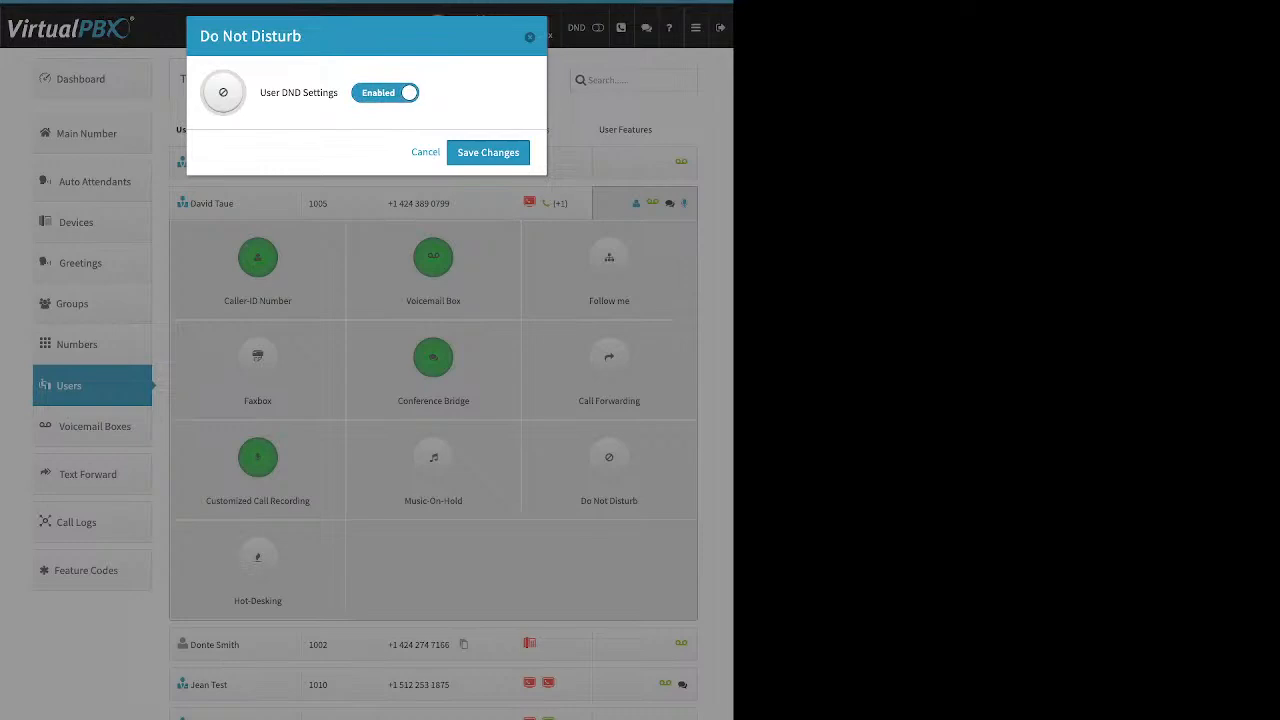
click(425, 152)
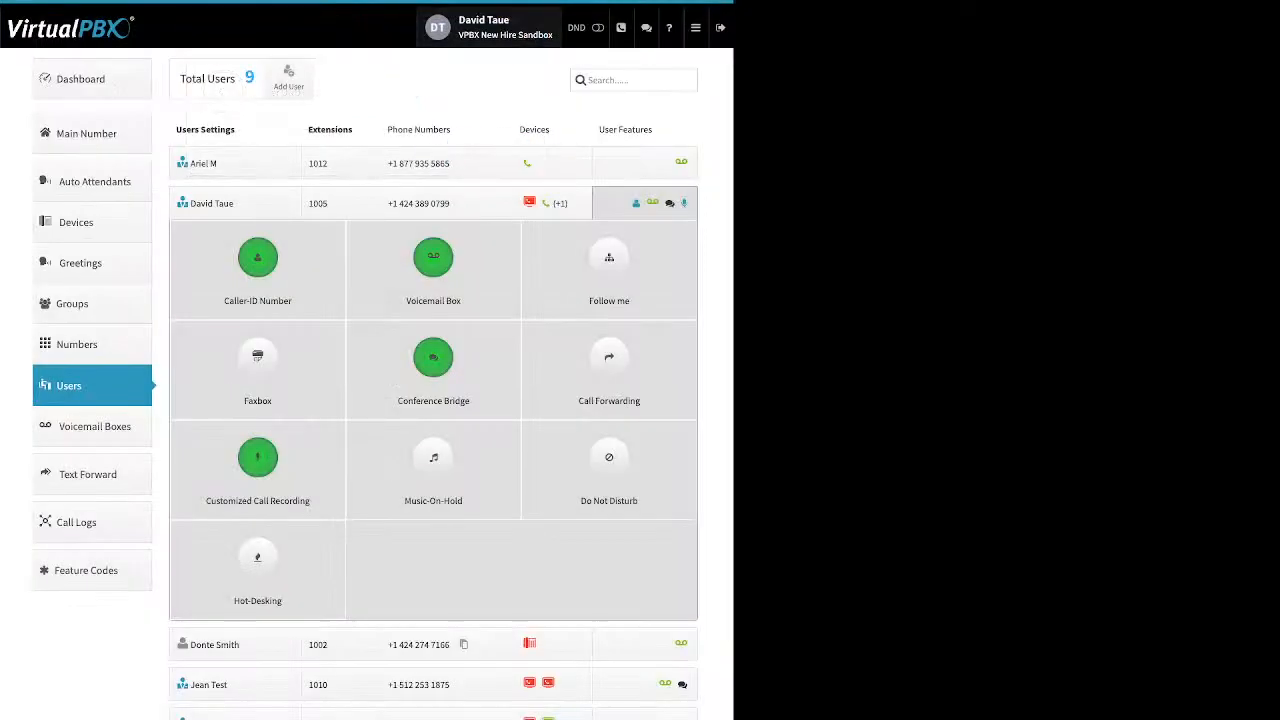
- Enable Hot-Desking for extension 1005 with Hotdesk ID 1005, review the PIN requirement option, and save the changes
click(258, 558)
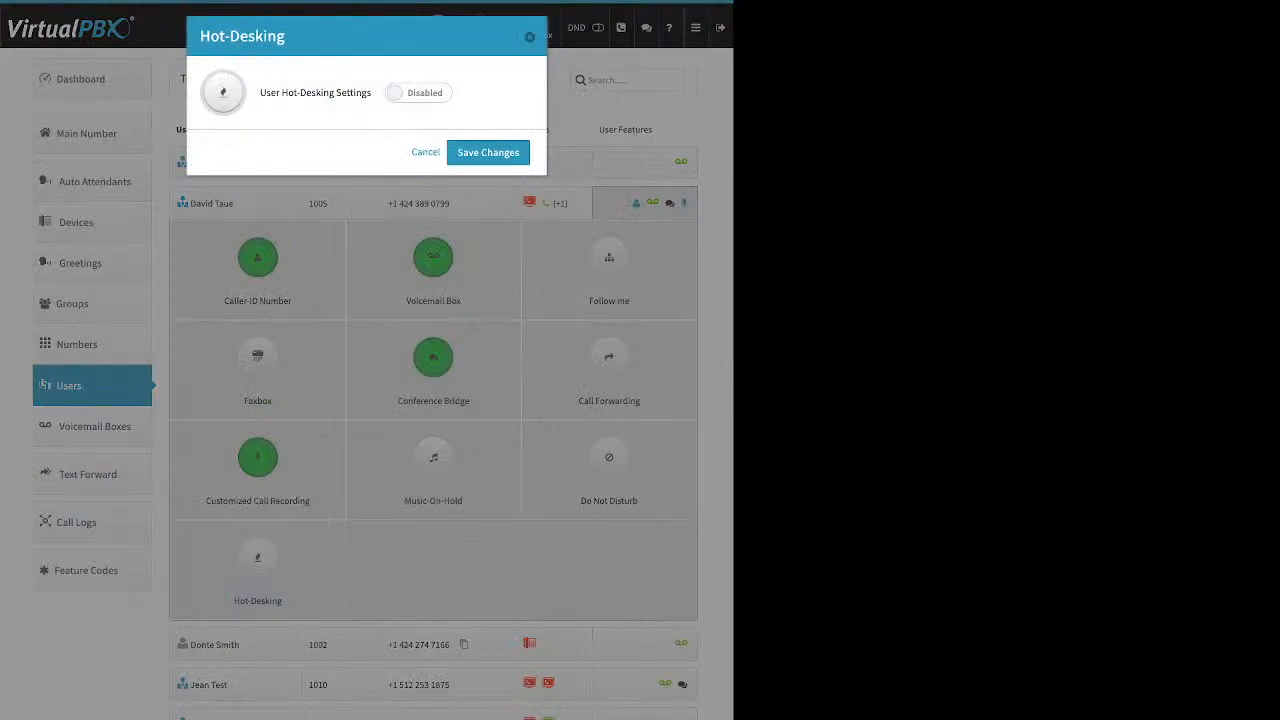
click(418, 92)
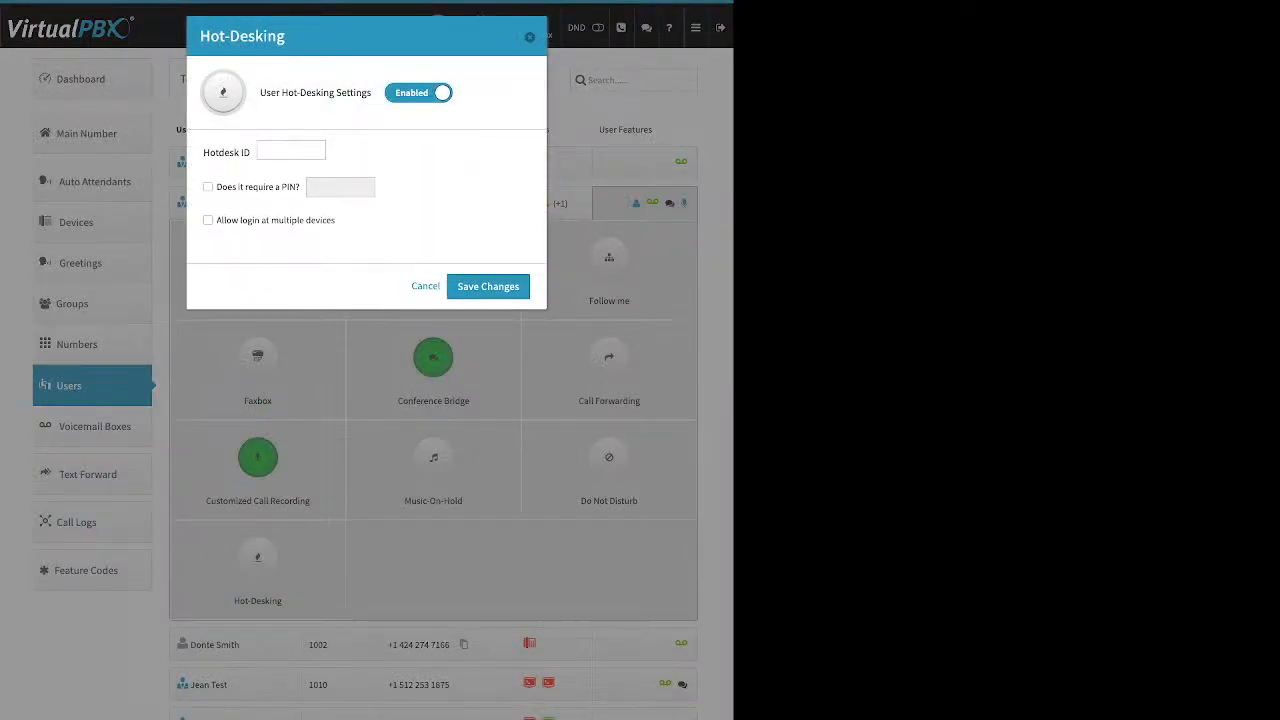
drag(203, 153, 250, 153)
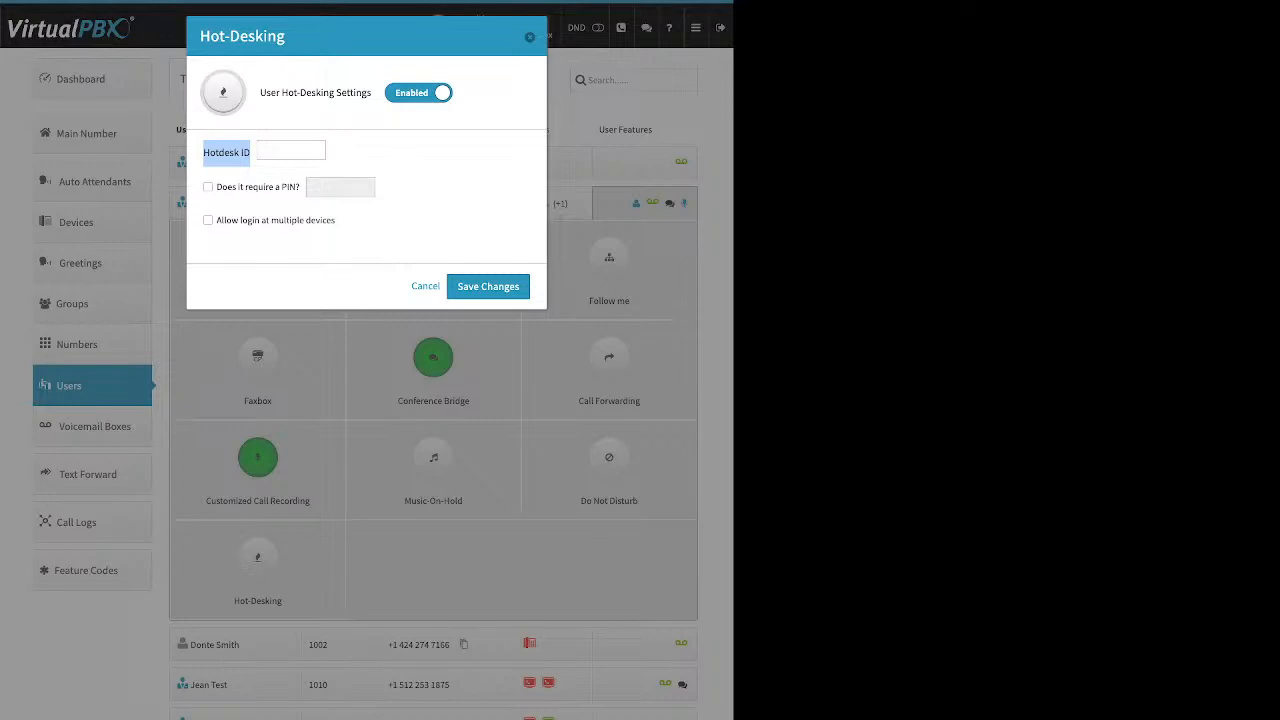
click(288, 150)
text(1005)
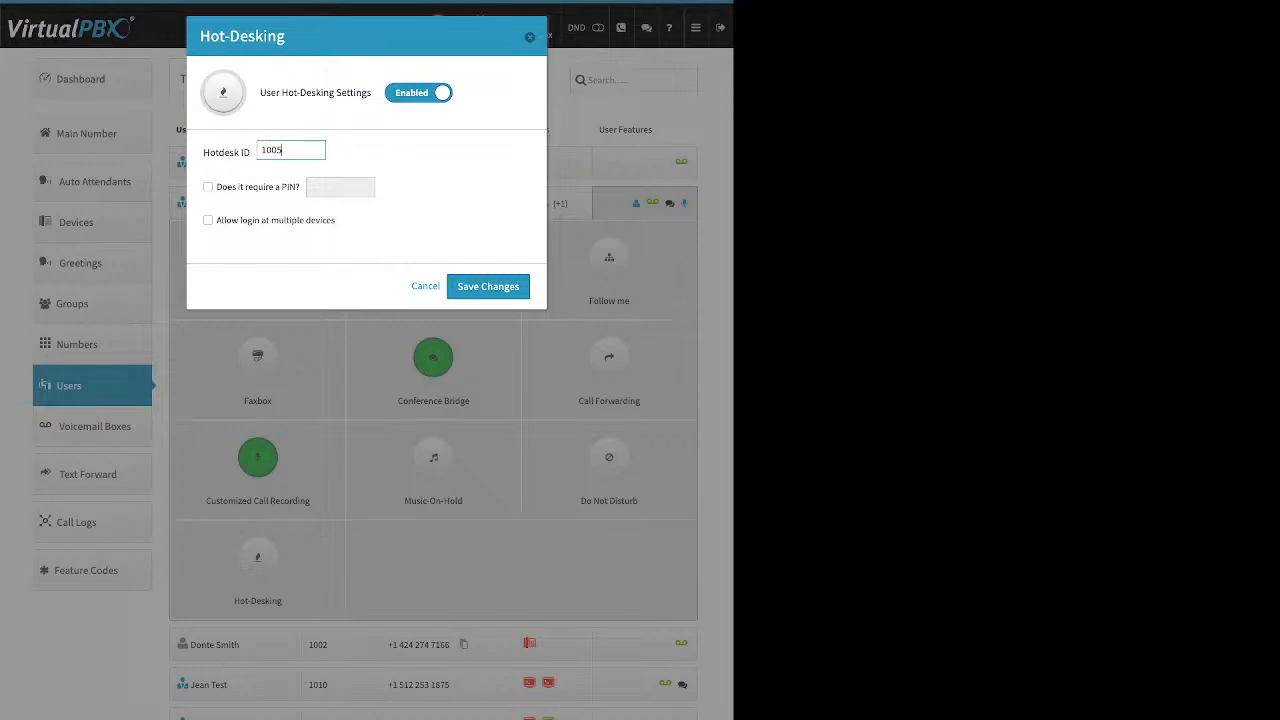
drag(302, 187, 227, 187)
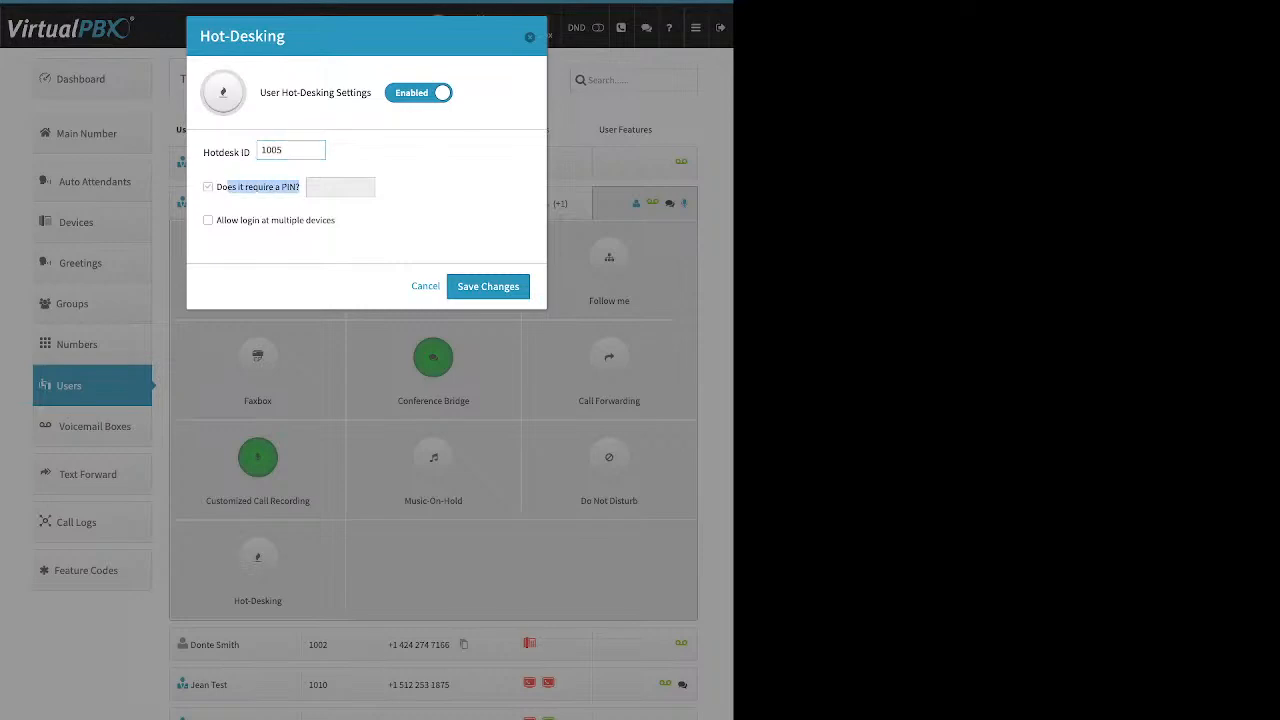
click(498, 289)
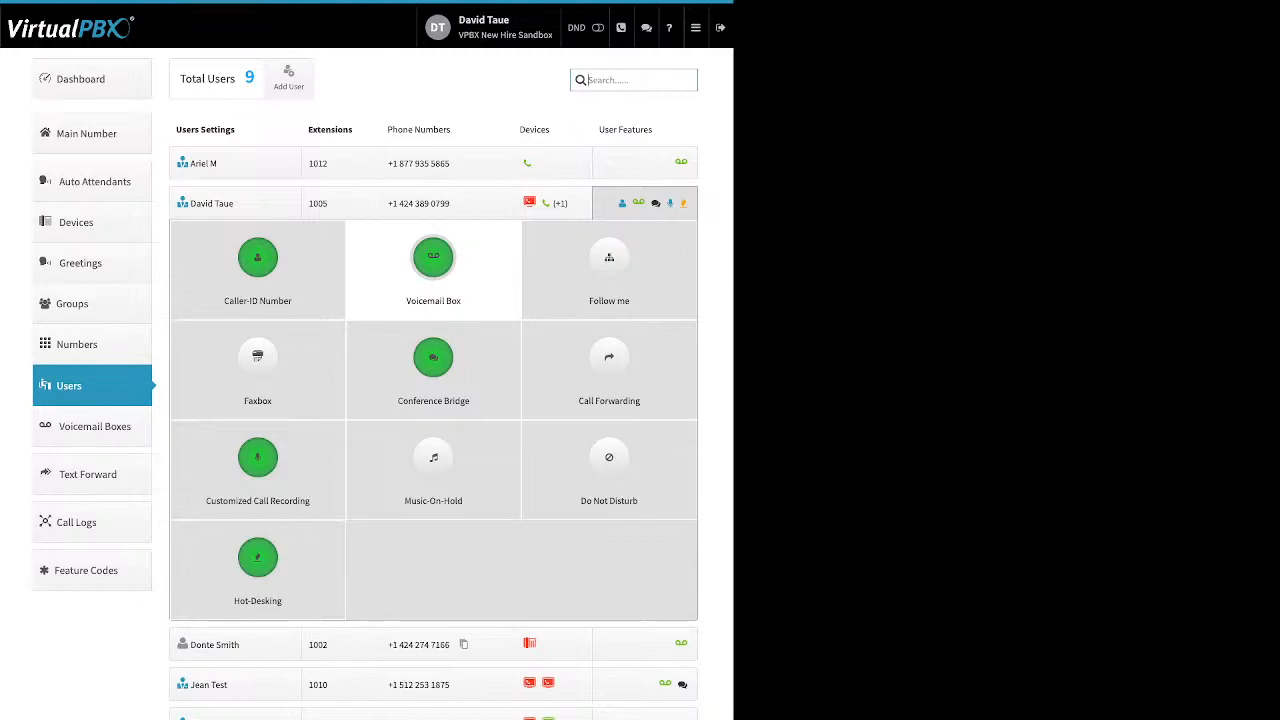
- Go to the Groups list and start a new group, reviewing its name and extension fields
click(72, 303)
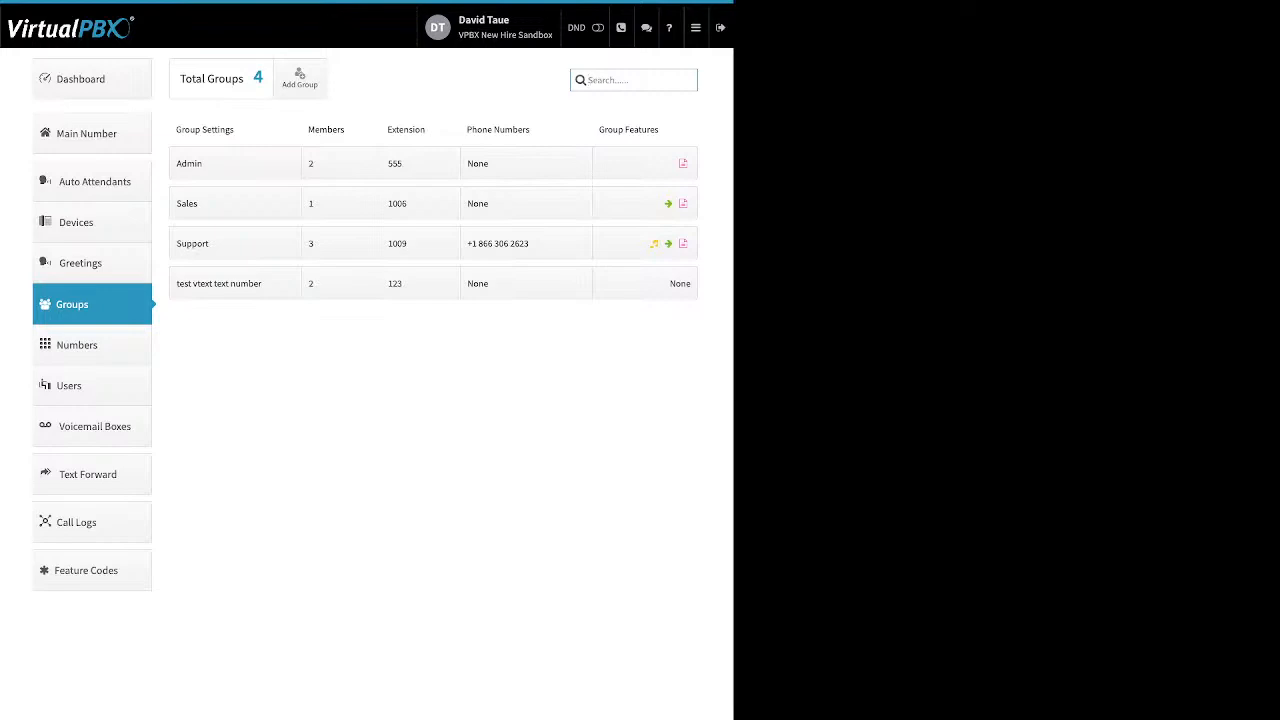
click(299, 78)
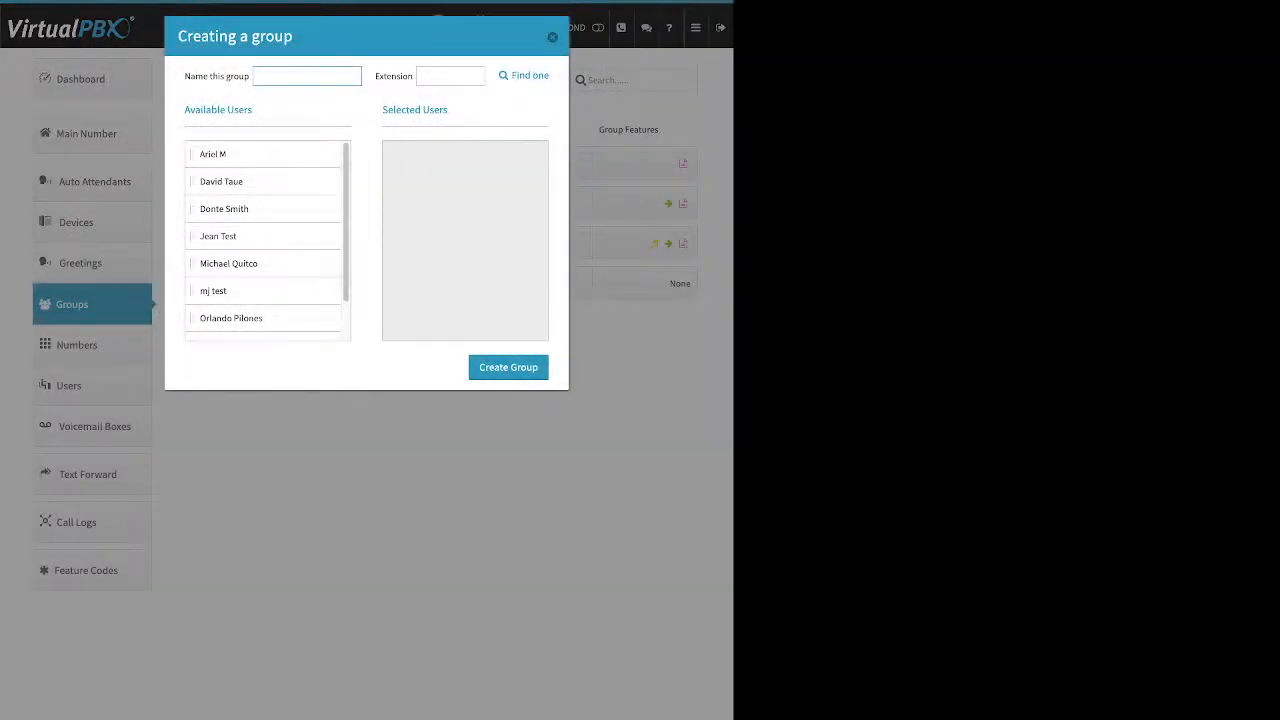
drag(185, 76, 250, 77)
double_click(394, 76)
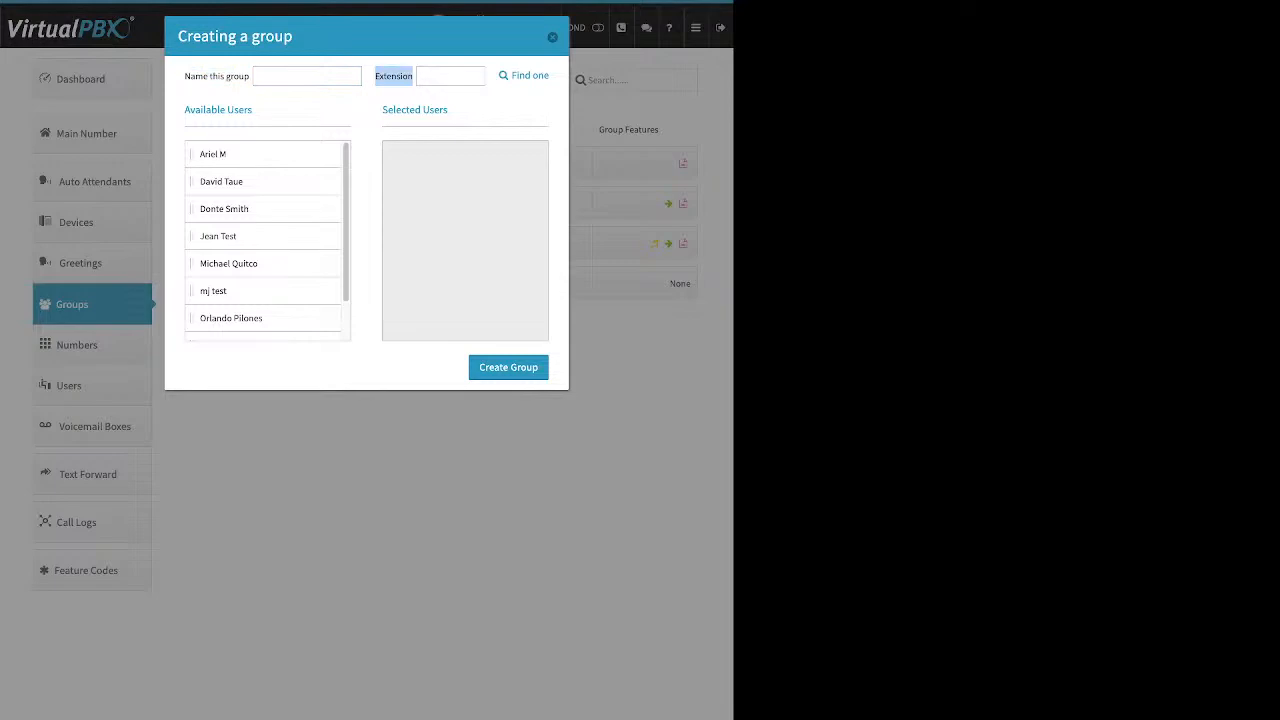
- Add four of the available users to the new group, try to create it unnamed, and close the form
drag(212, 154, 423, 165)
drag(218, 208, 420, 158)
drag(213, 236, 410, 181)
drag(221, 290, 410, 209)
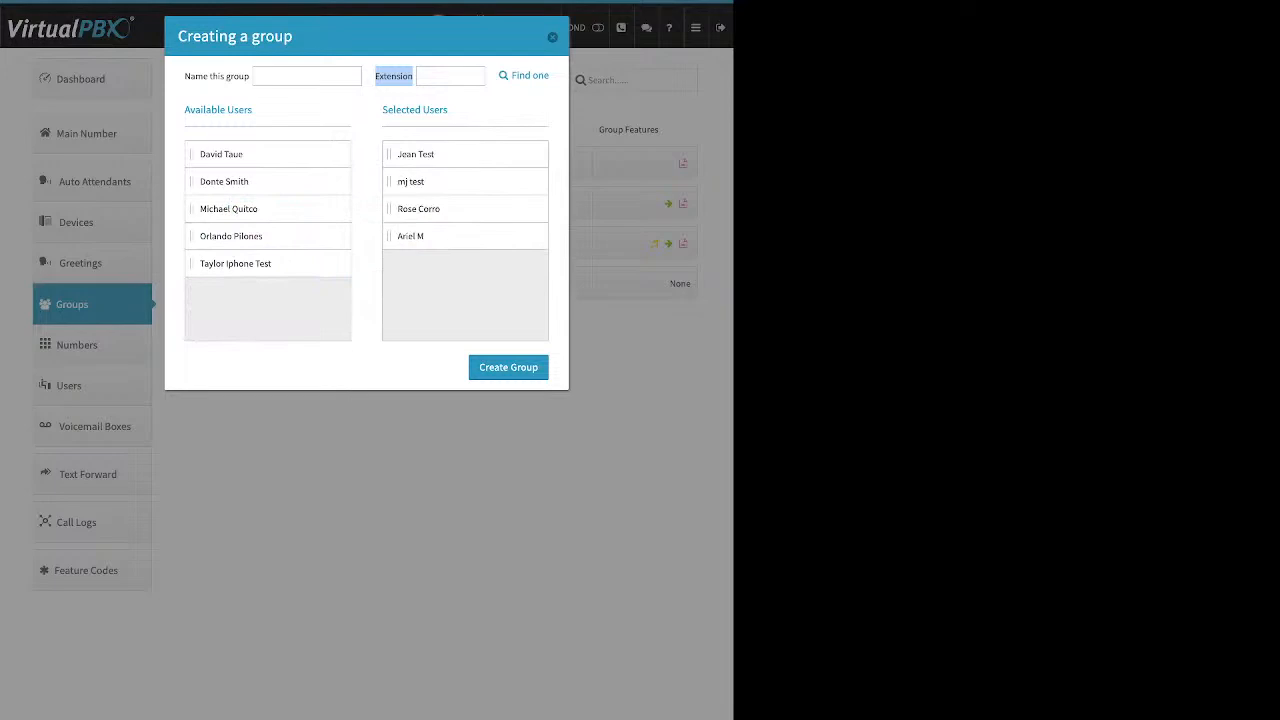
click(508, 367)
click(552, 37)
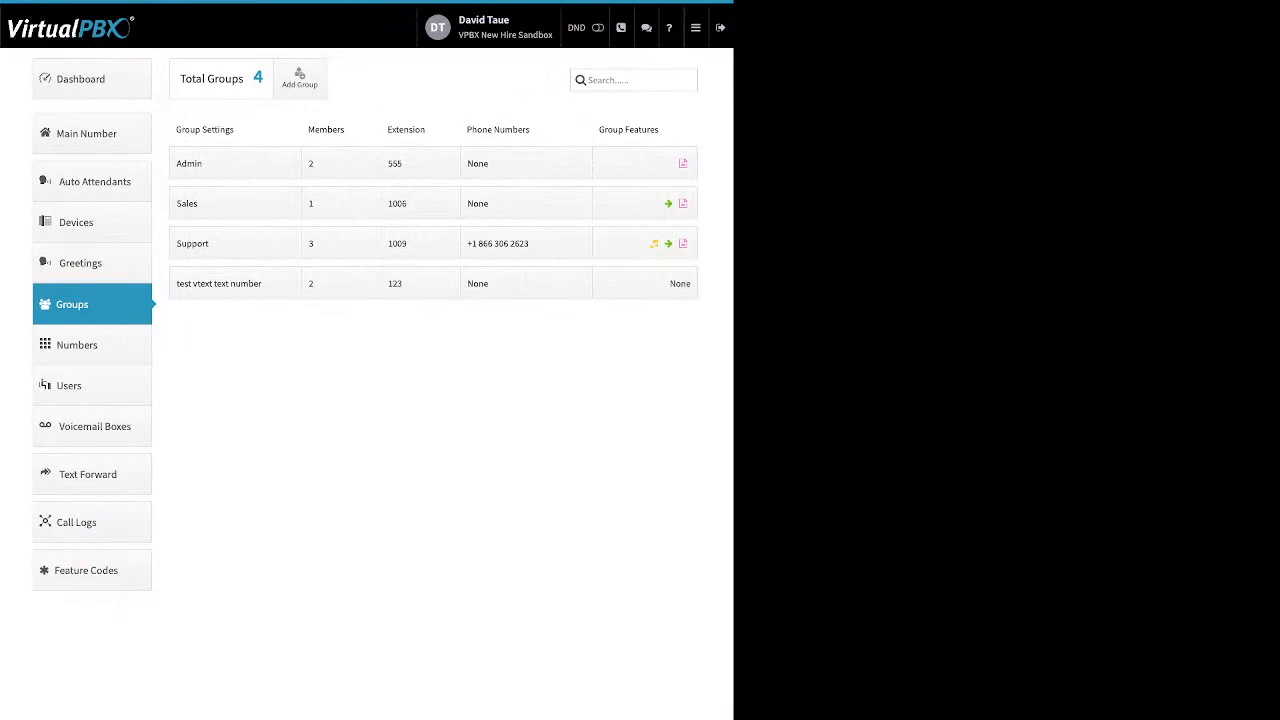
- Review the Support group's name and delete option, try 3 group call attempts, set them back to 2, and save
click(235, 244)
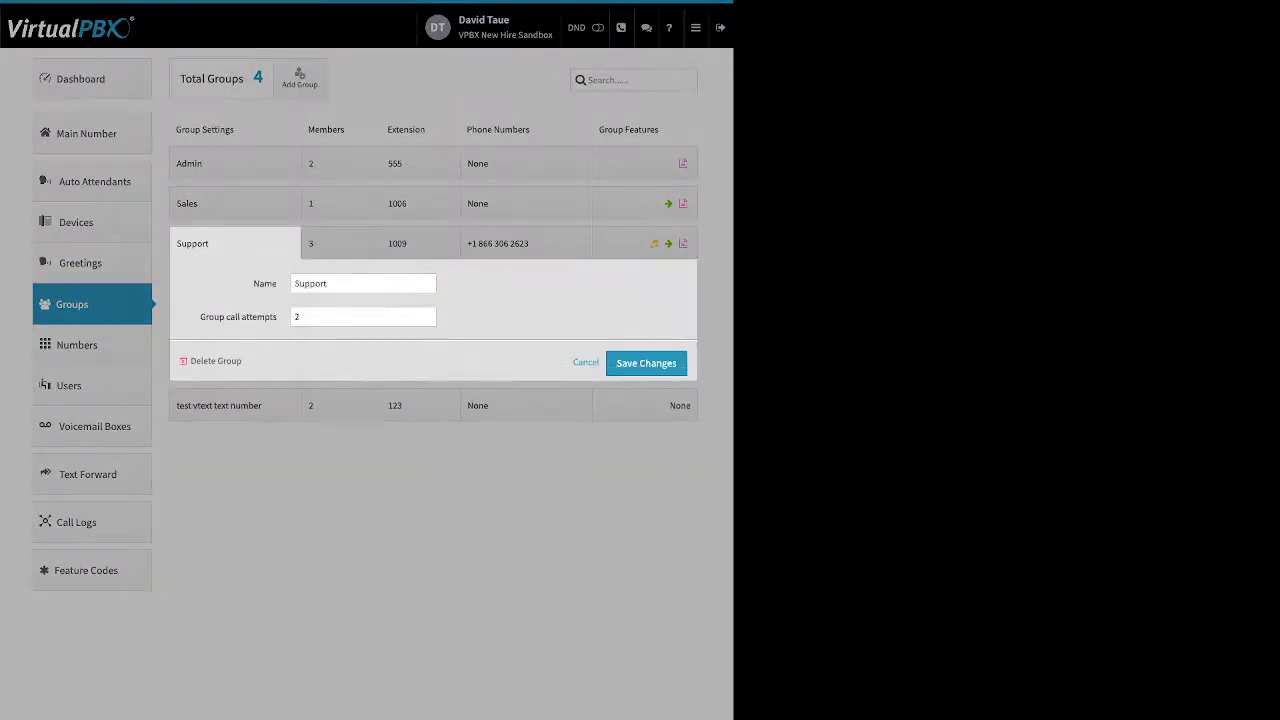
double_click(265, 284)
drag(273, 317, 200, 317)
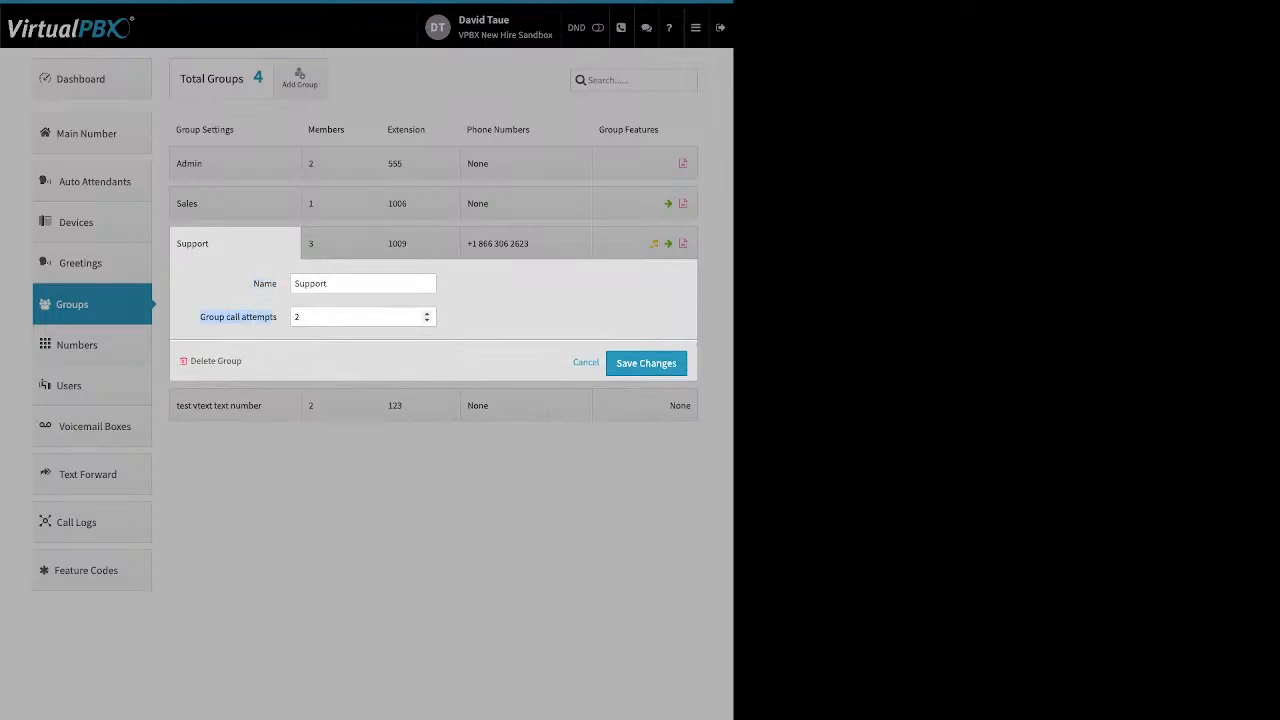
click(427, 313)
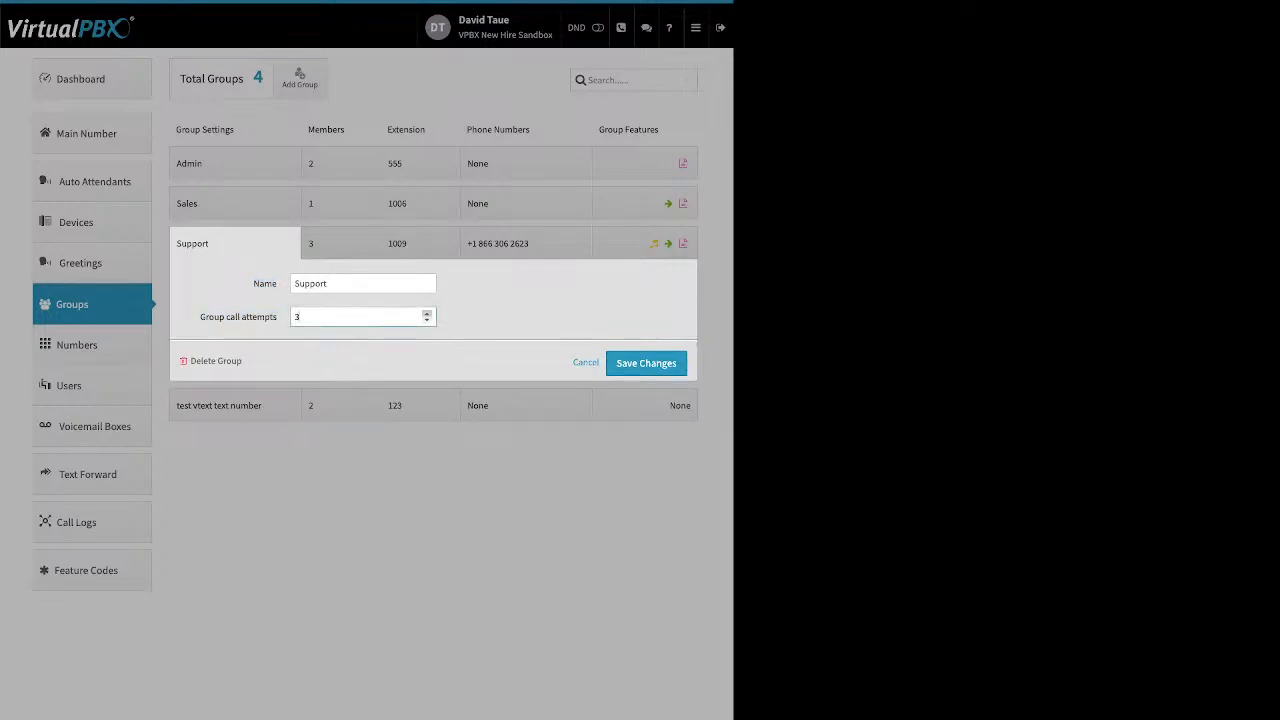
click(427, 320)
drag(243, 361, 211, 361)
click(300, 361)
click(646, 363)
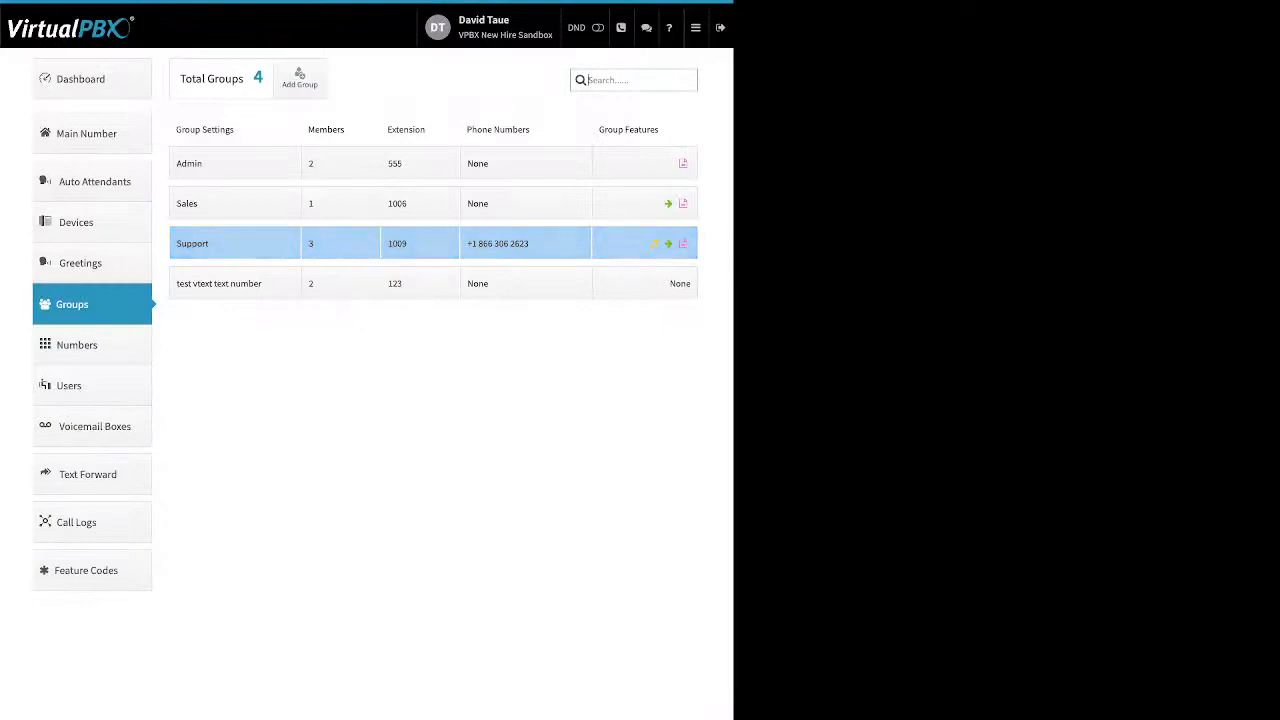
- Distribute the Support group members' ring times evenly over 120 seconds, and move the second and third members' start times earlier
click(340, 243)
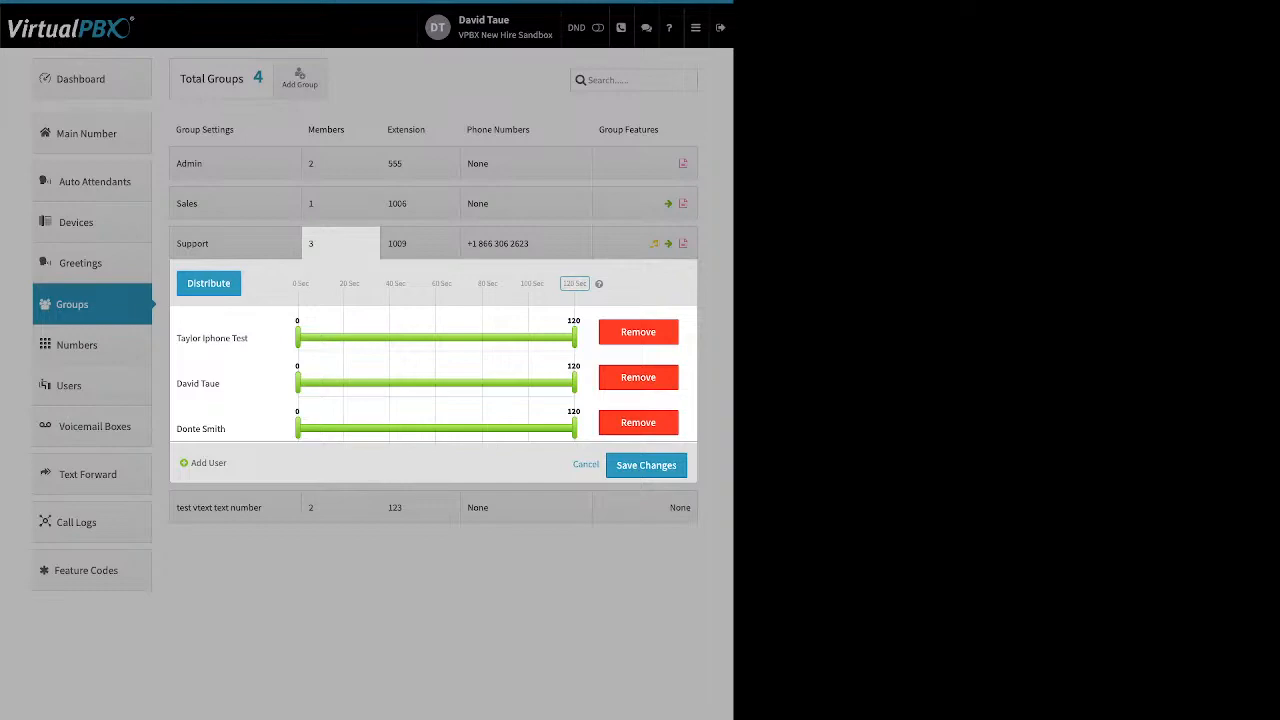
click(208, 283)
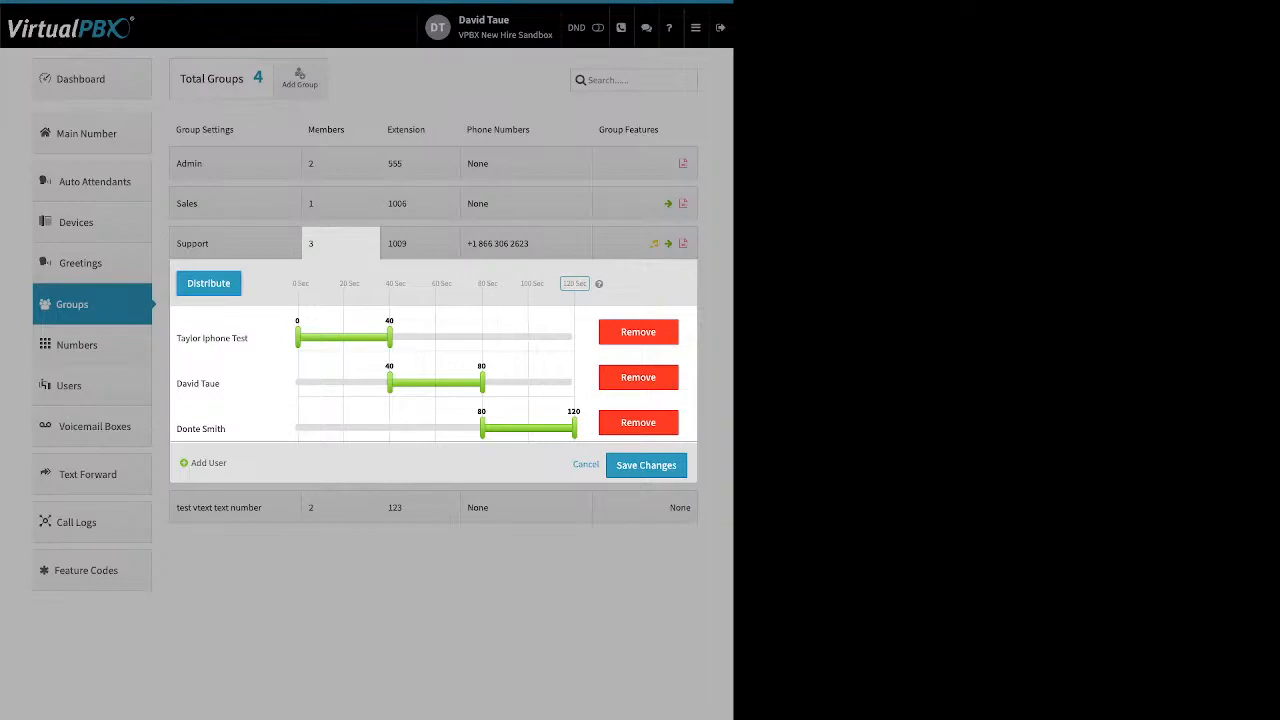
drag(389, 382, 332, 382)
drag(482, 428, 364, 428)
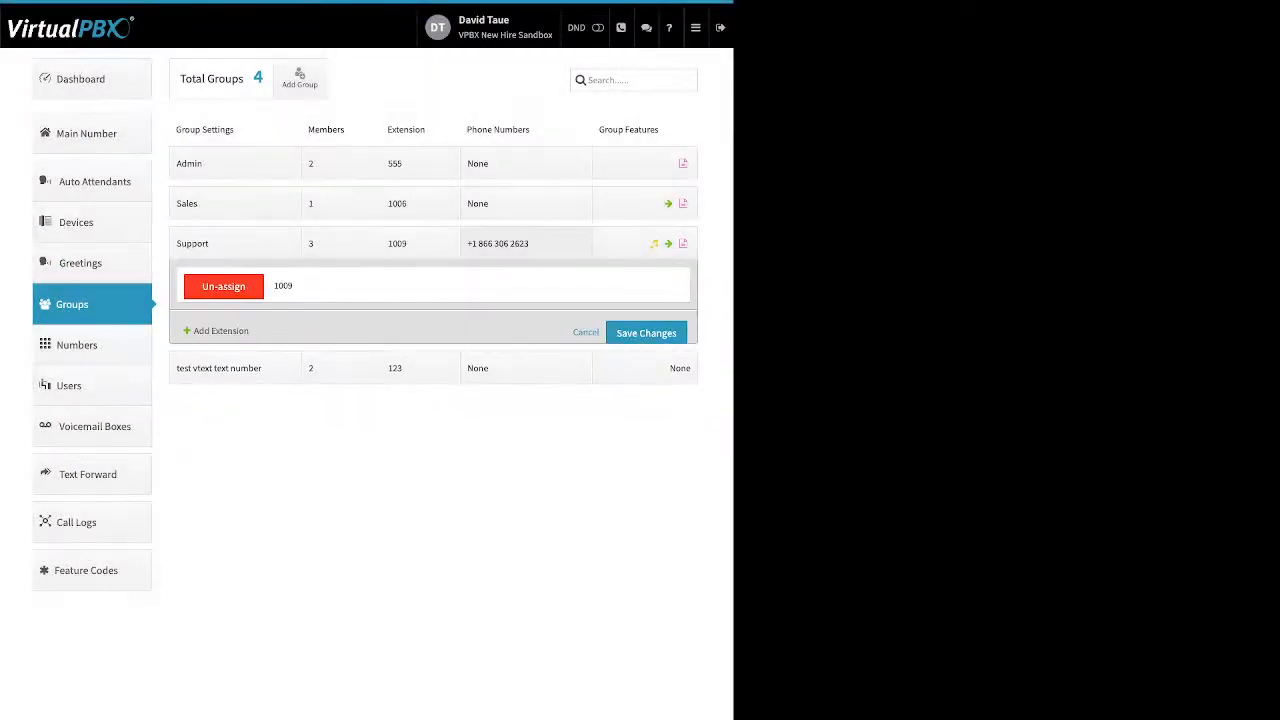
- Review the Support group's assigned phone number and the options to add spare numbers or buy numbers, and cancel
click(526, 243)
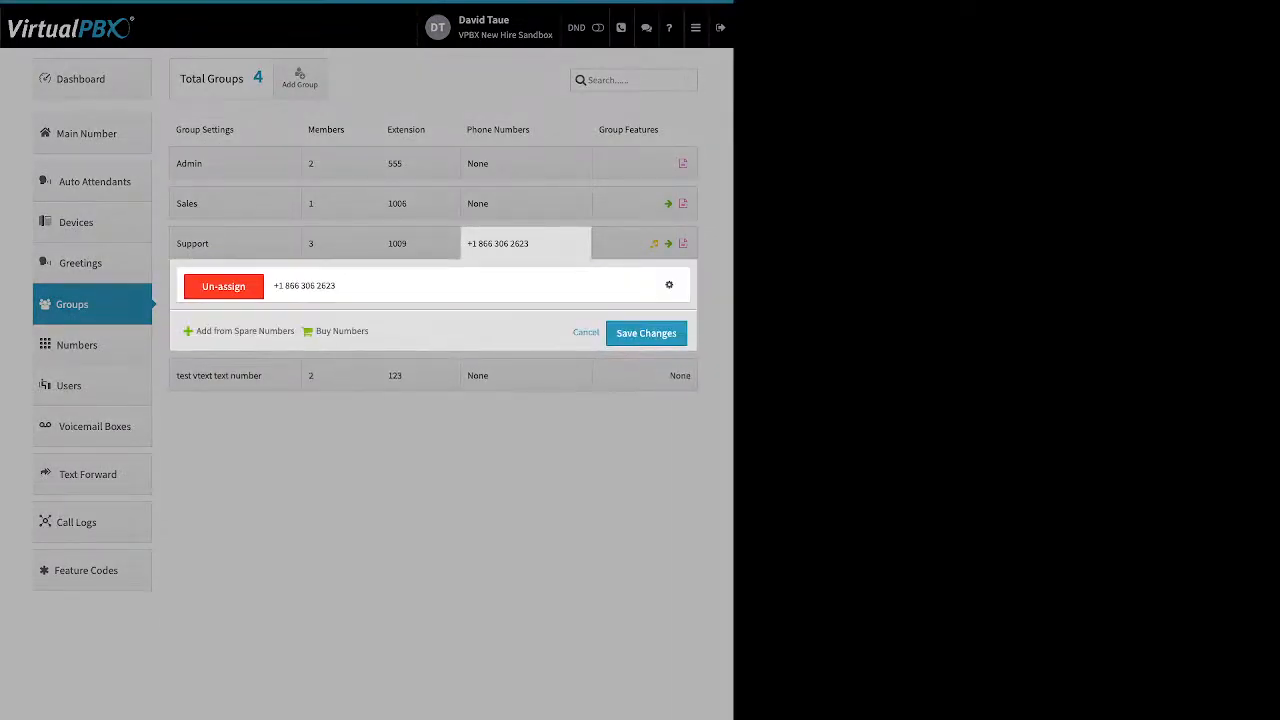
drag(196, 331, 342, 331)
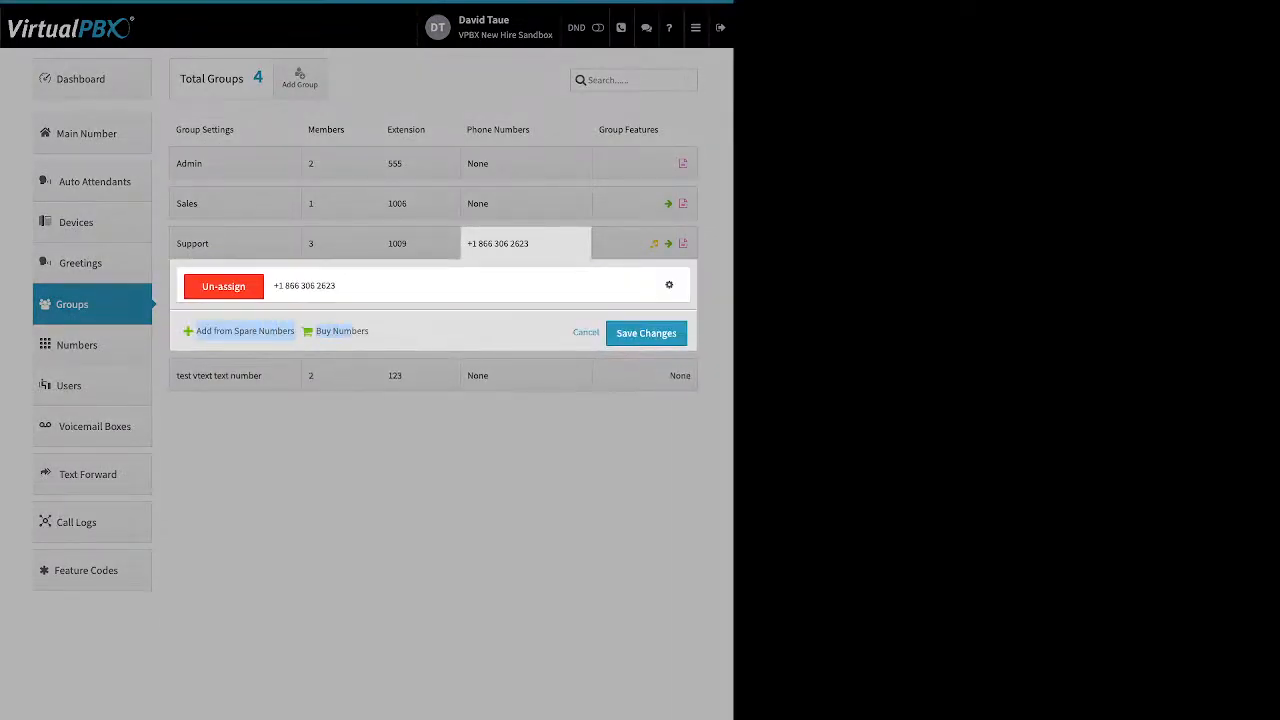
click(586, 332)
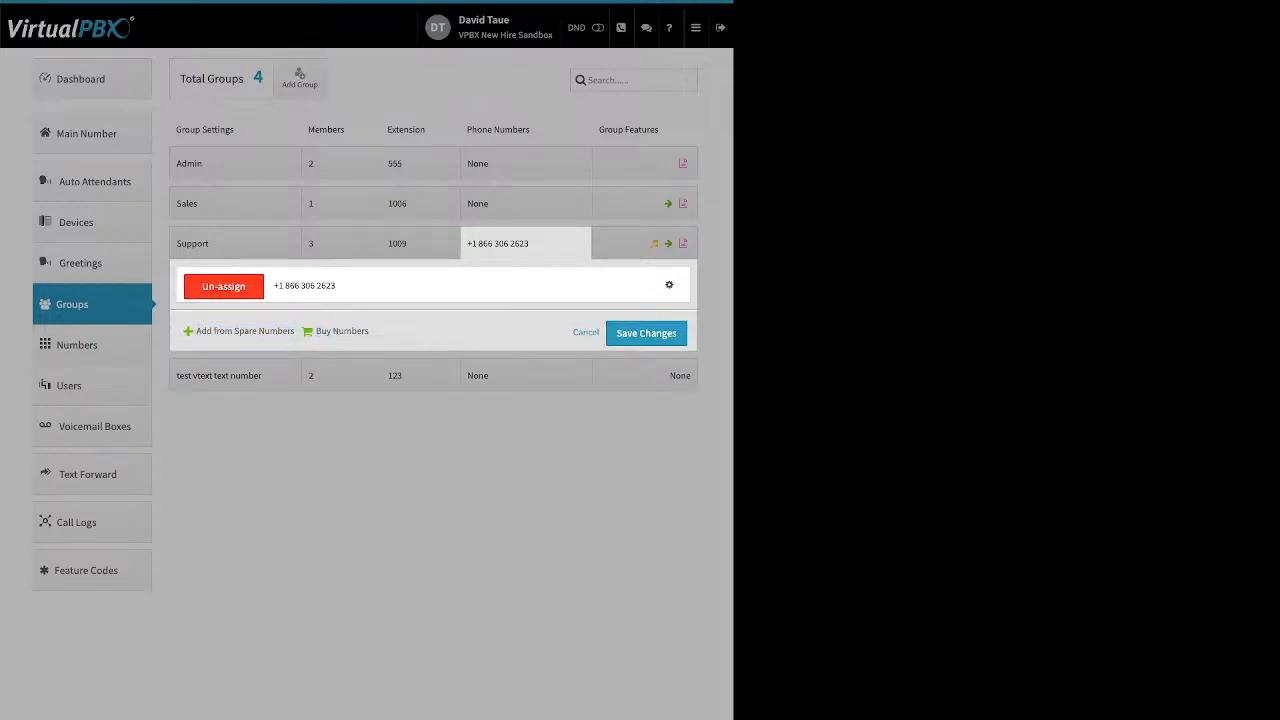
- Examine the Support group's Ringback feature, including its media setting and upload option, and cancel without saving
click(645, 243)
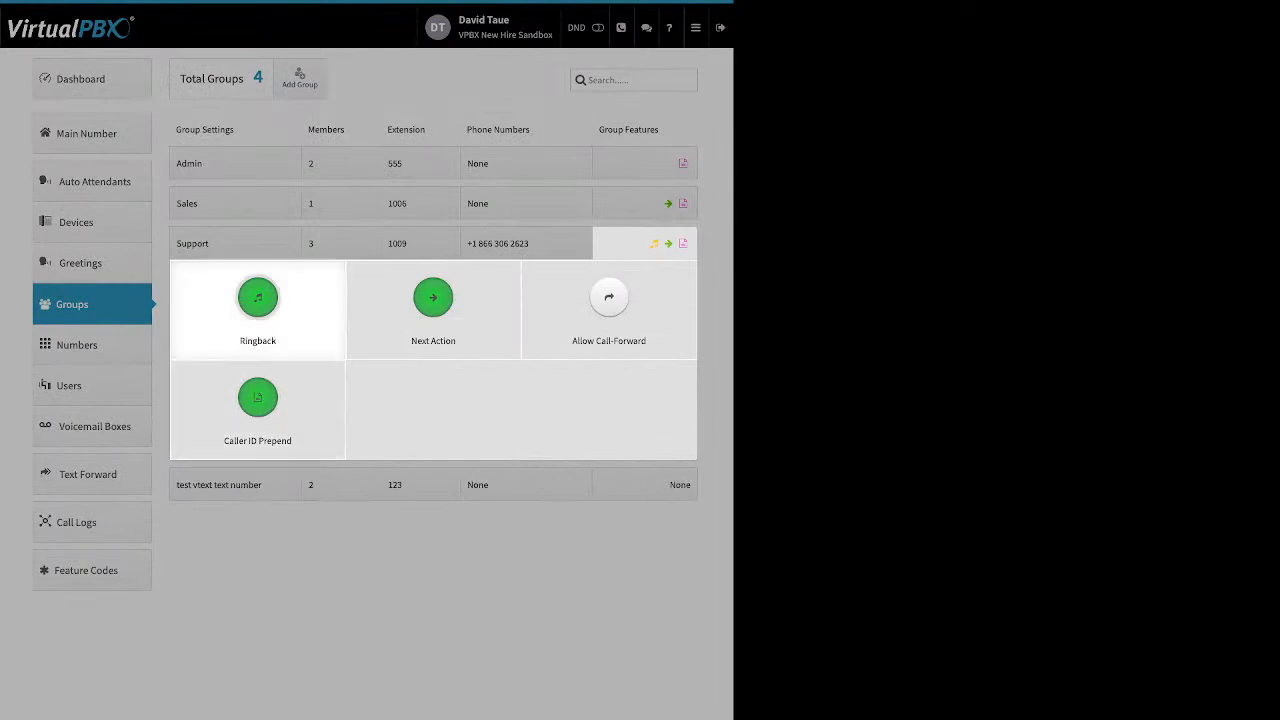
click(258, 297)
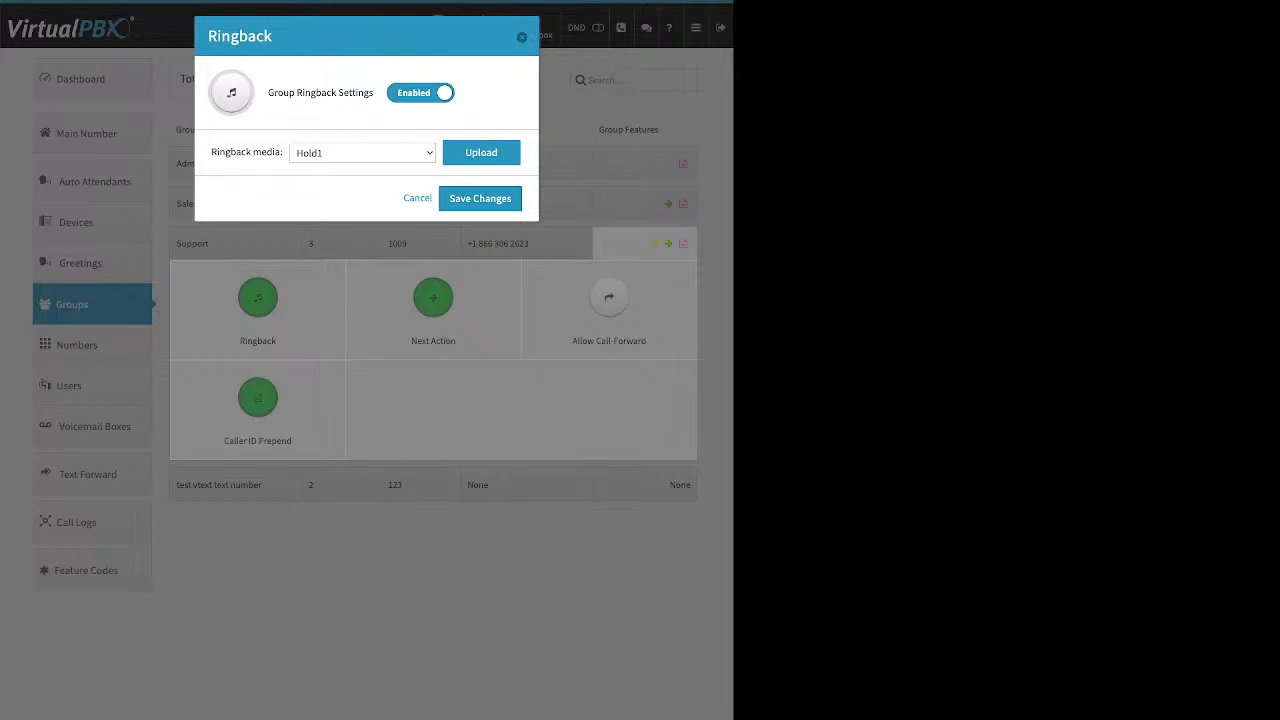
drag(296, 92, 364, 92)
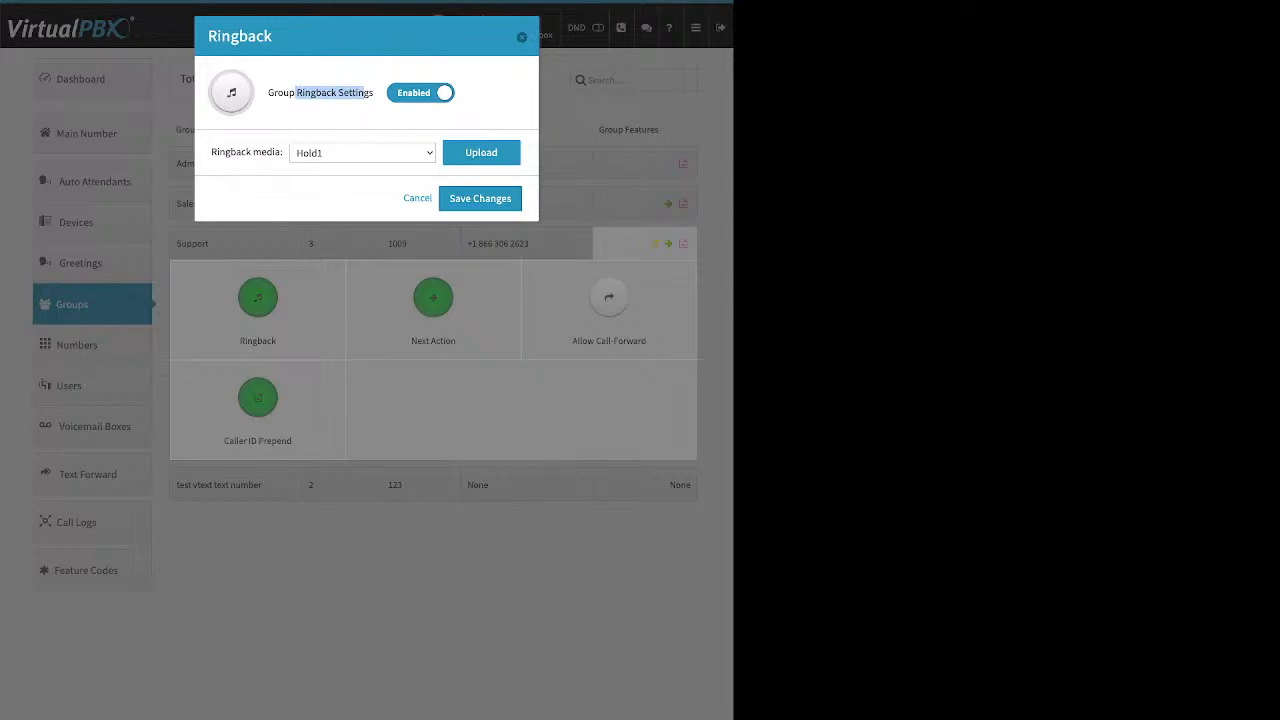
click(481, 152)
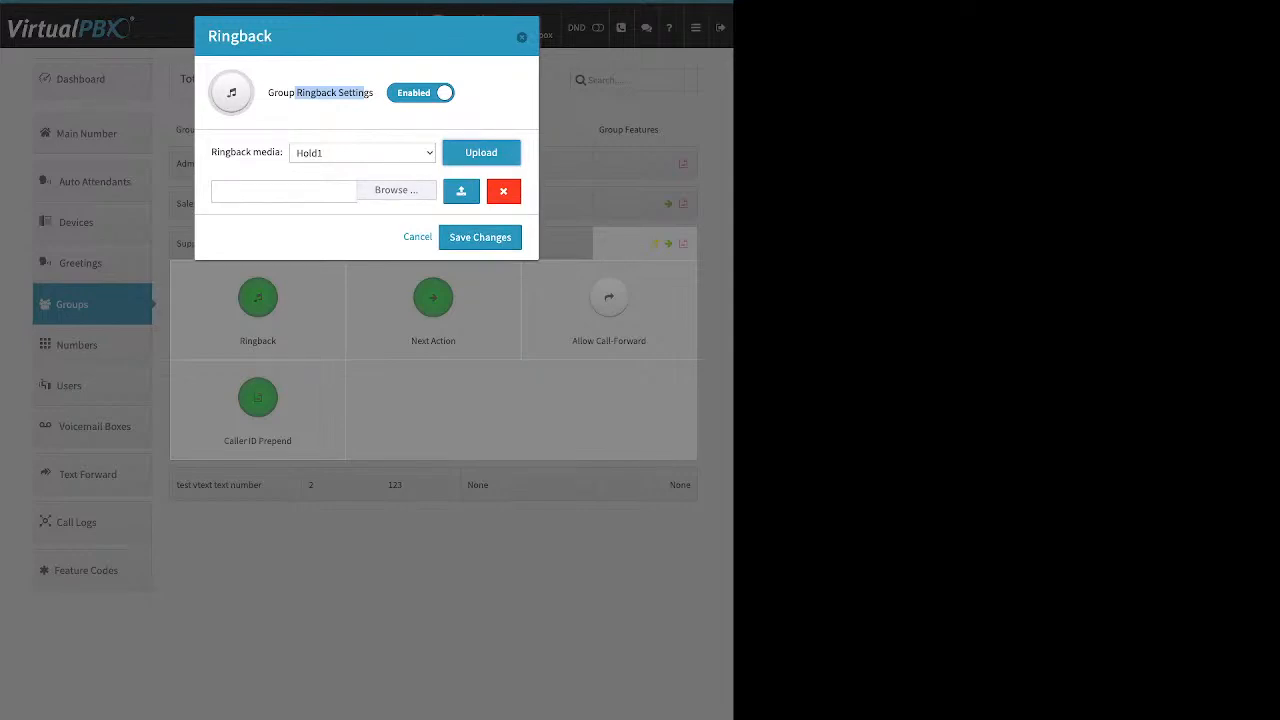
click(418, 237)
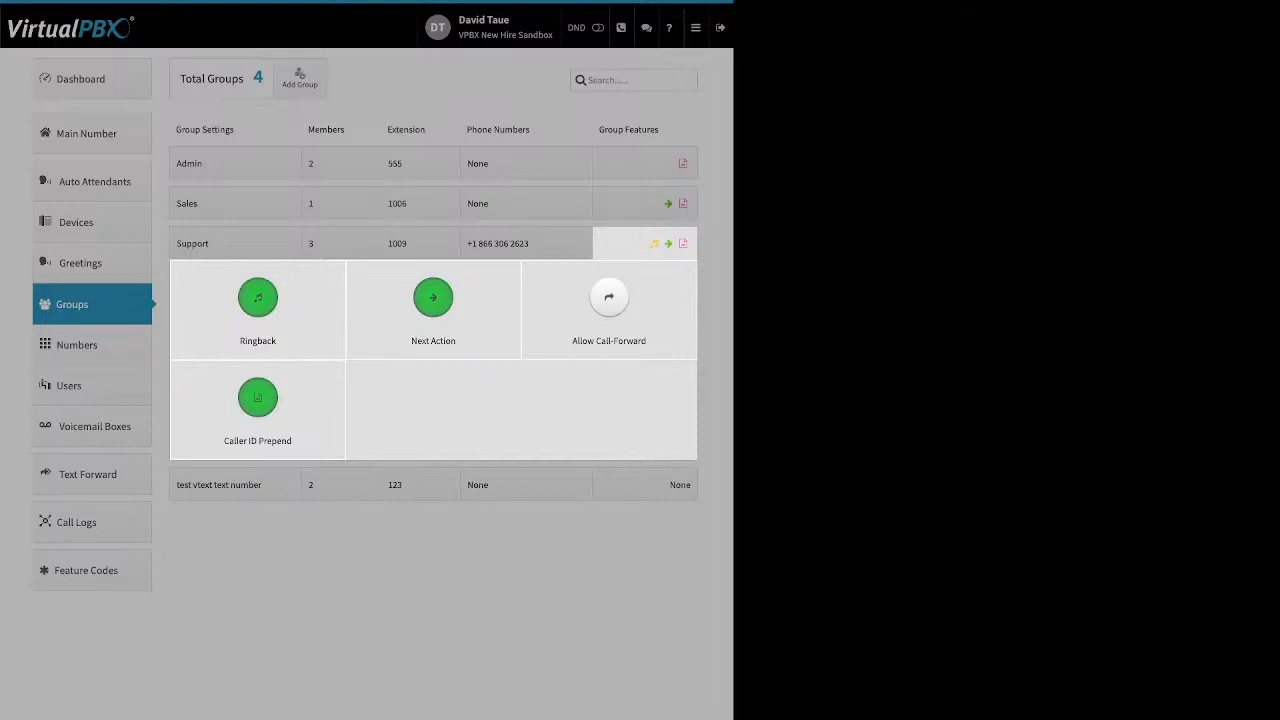
- Browse the Next Action destinations for the Support group, forward unanswered calls to the signed-in user's voicemail box, and save
click(433, 298)
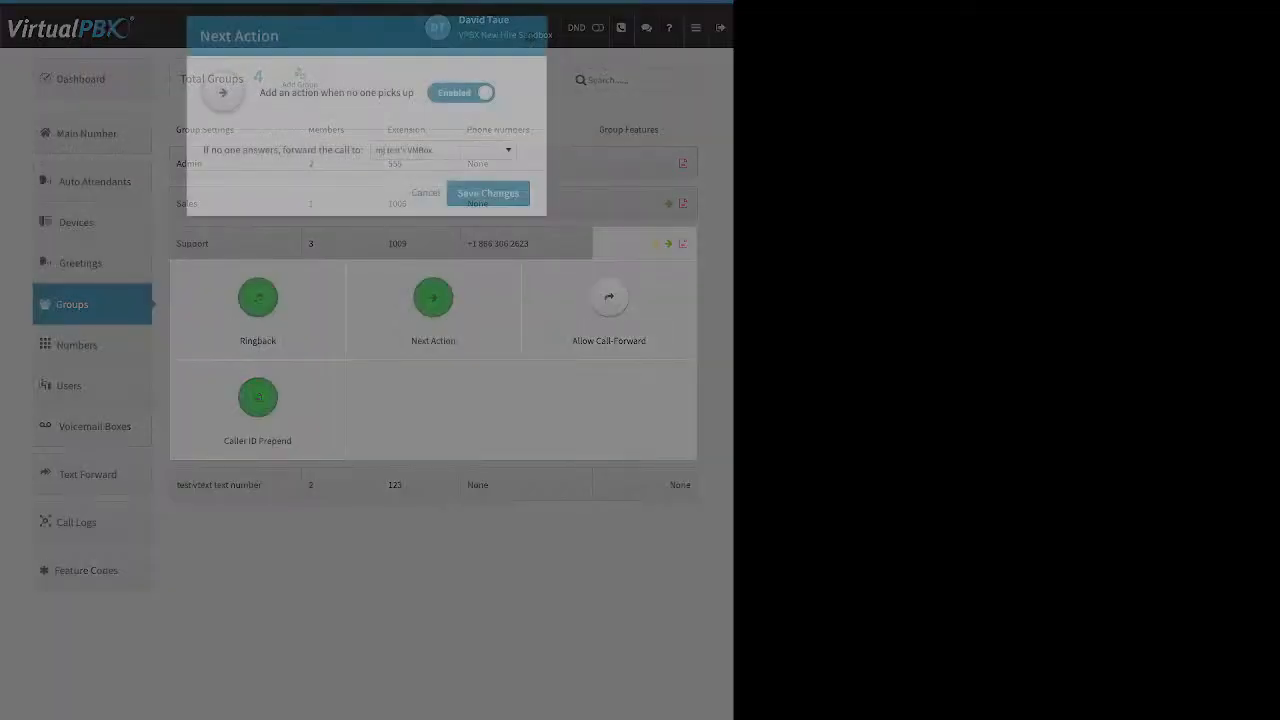
drag(260, 93, 403, 93)
drag(203, 150, 363, 150)
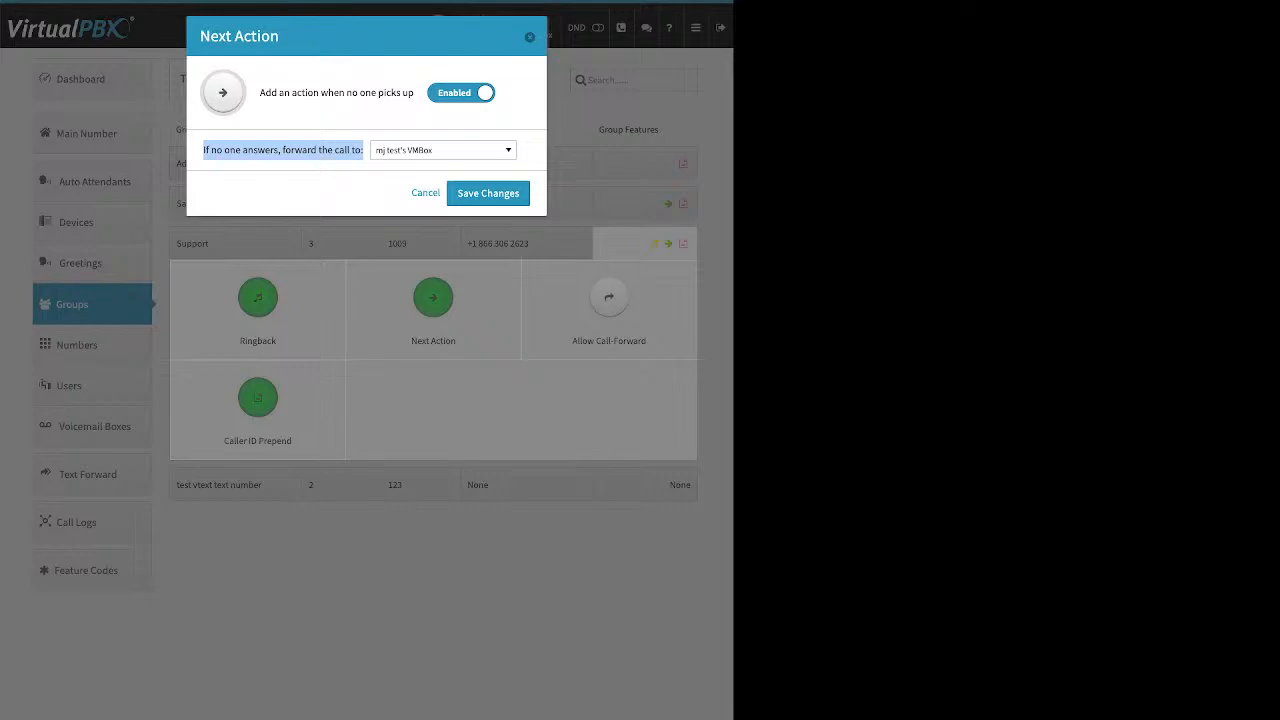
click(443, 150)
scroll(438, 273, up, 10)
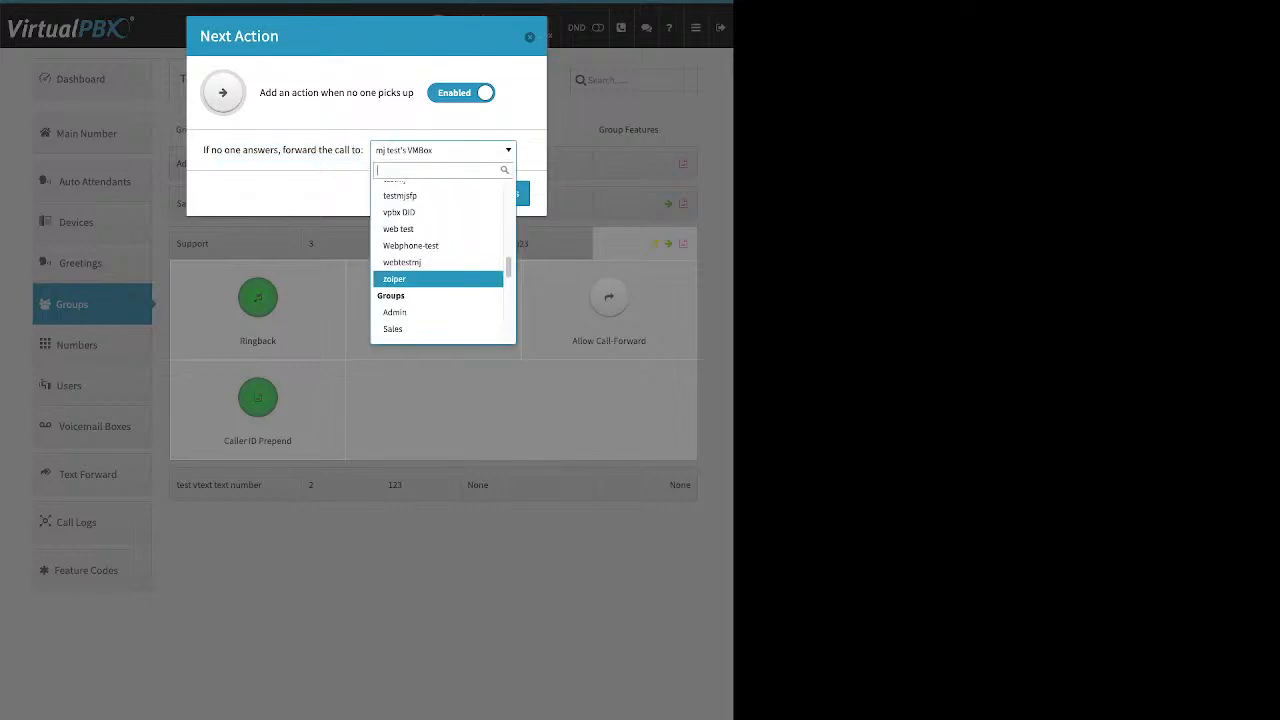
key(Up)
key(Up)
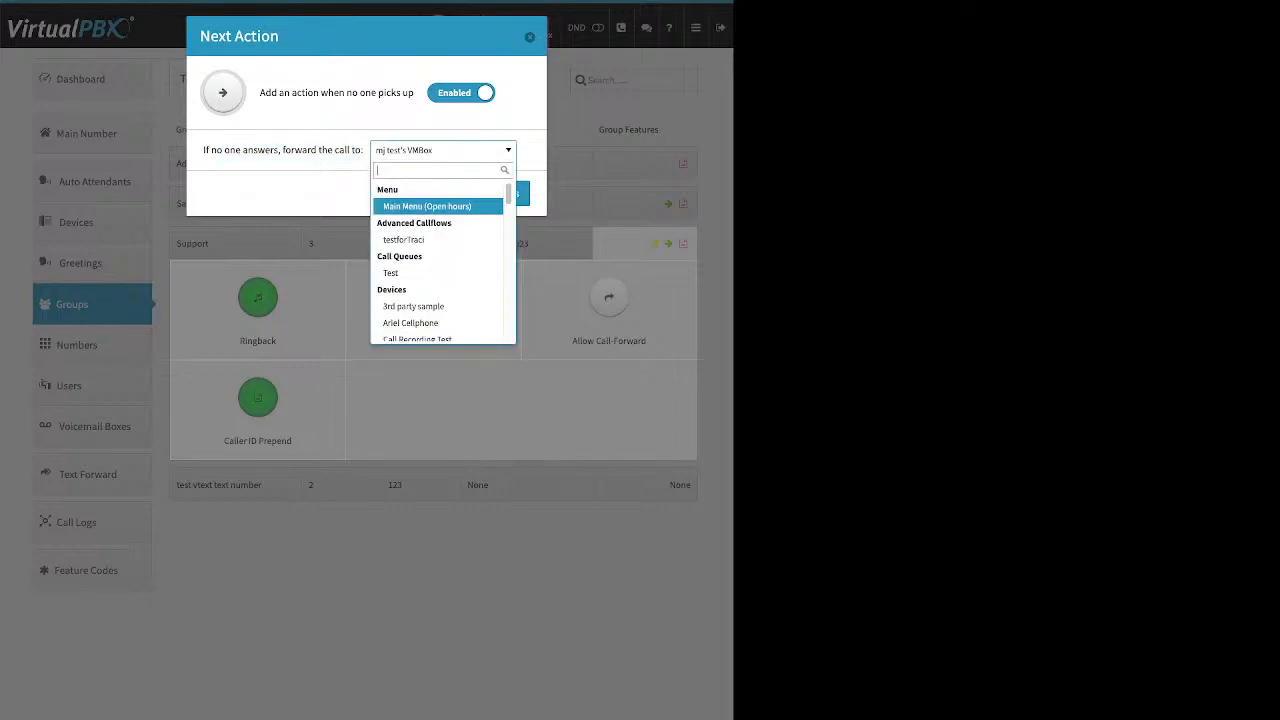
key(Down)
key(Down)
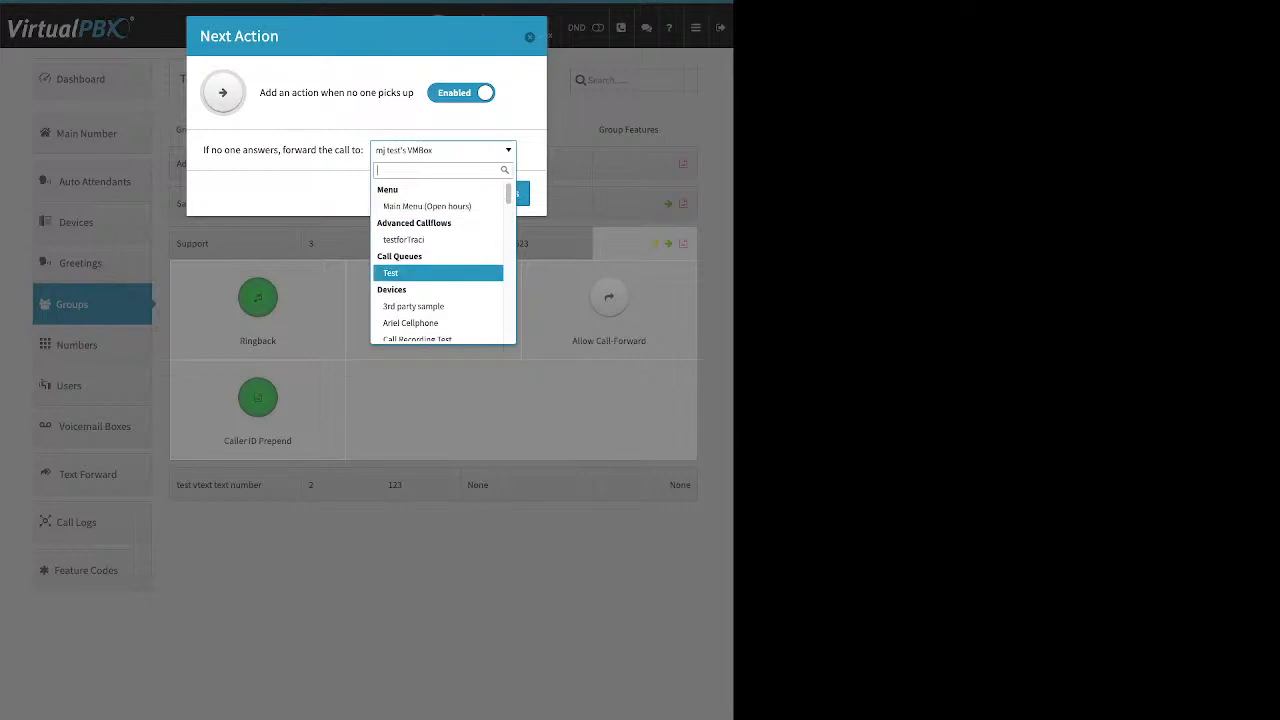
key(Down)
key(Down)
key(Down)
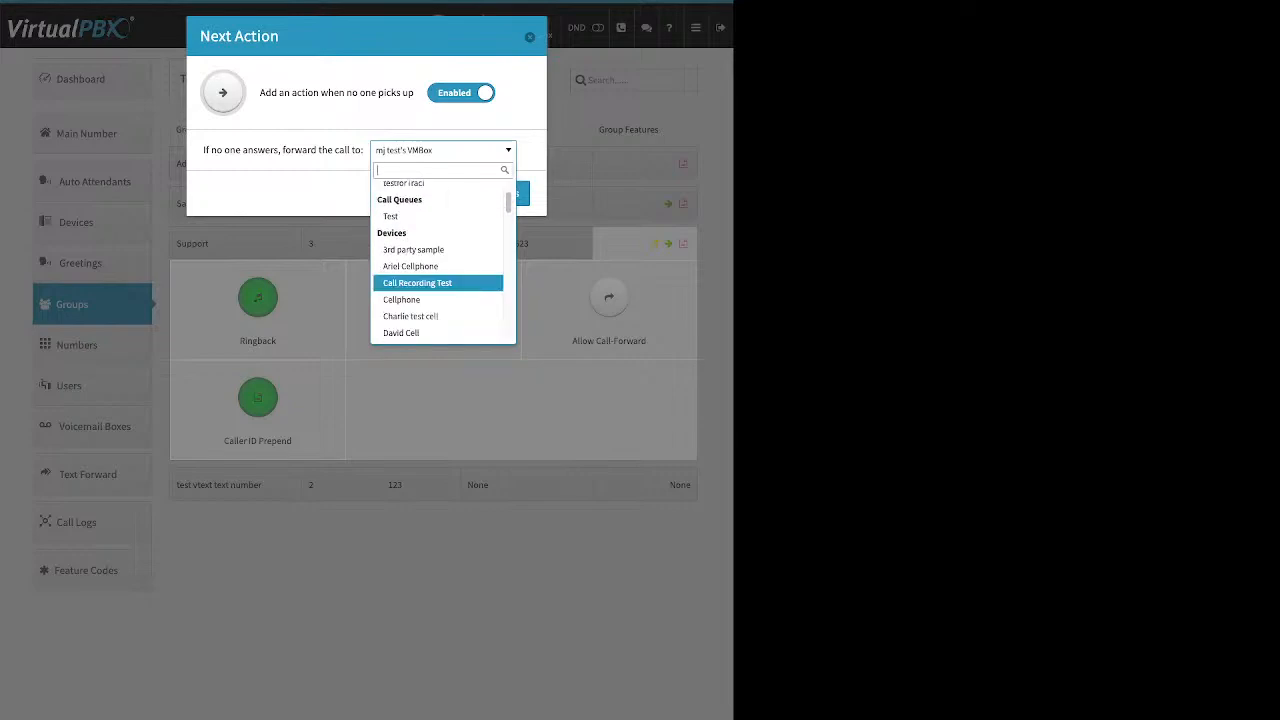
key(Down)
key(Down)
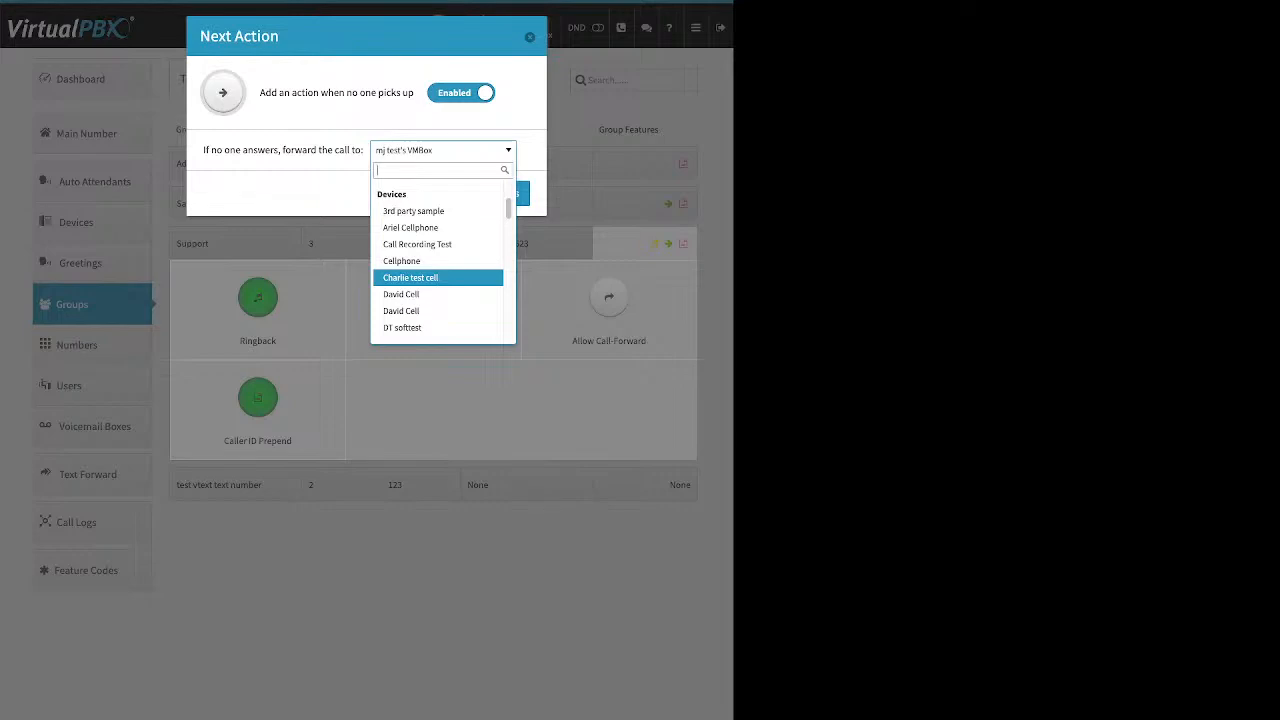
key(Down)
key(Down)
key(Down)
key(Down)
key(Down)
key(Down)
key(Down)
key(Down)
key(Down)
key(Down)
key(Down)
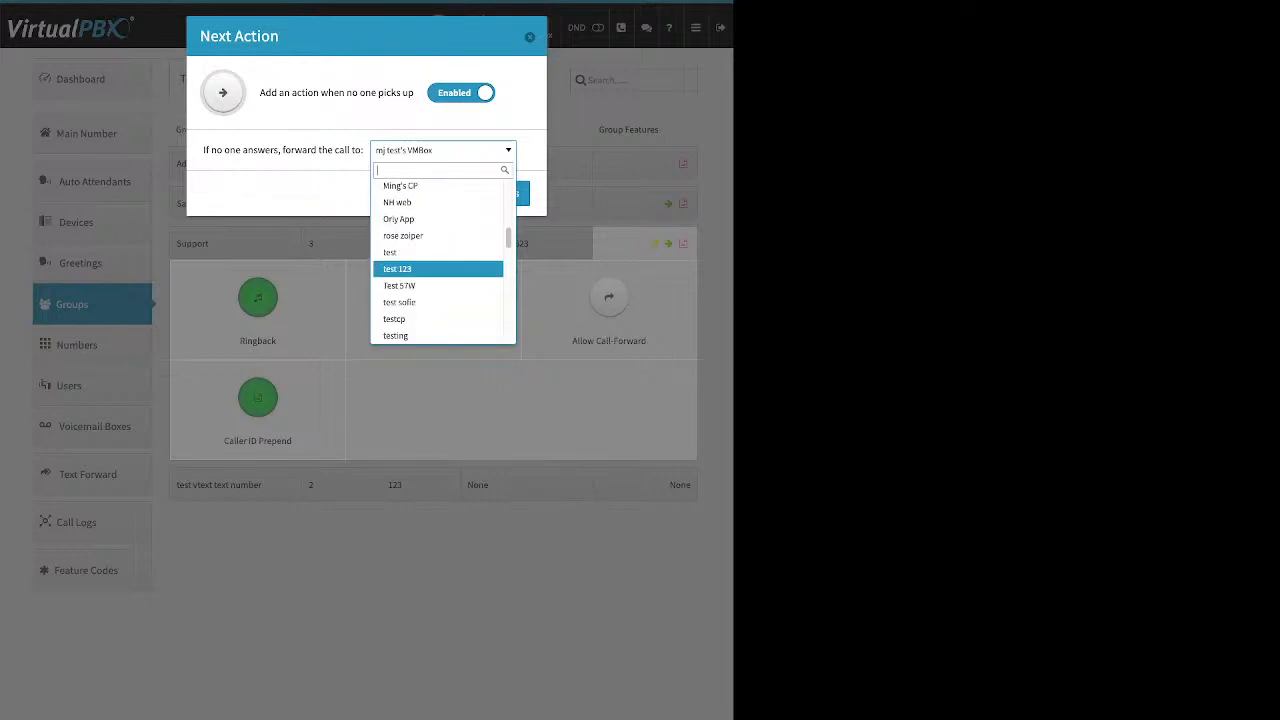
key(Down)
key(Down)
key(Down)
key(Down)
key(Down)
key(Down)
key(Down)
key(Down)
key(Down)
key(Down)
key(Down)
key(Down)
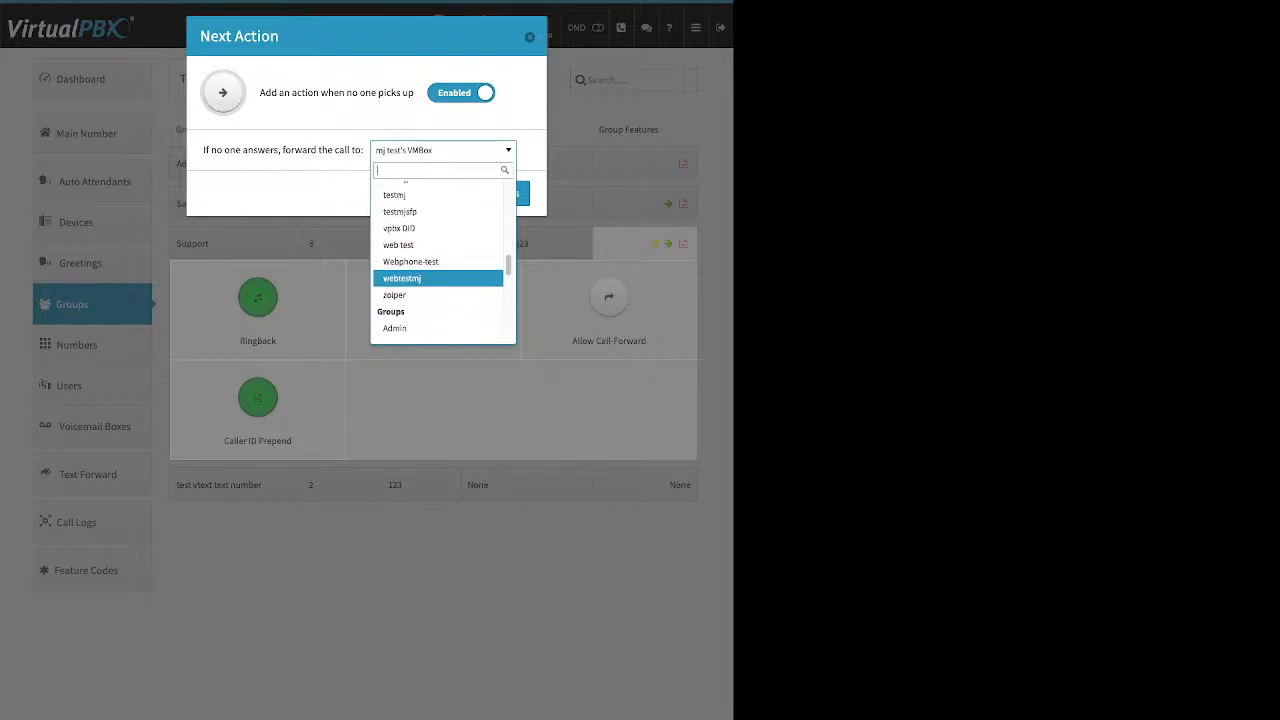
key(Down)
key(Down)
key(Down)
key(Down)
key(Down)
key(Down)
key(Down)
key(Down)
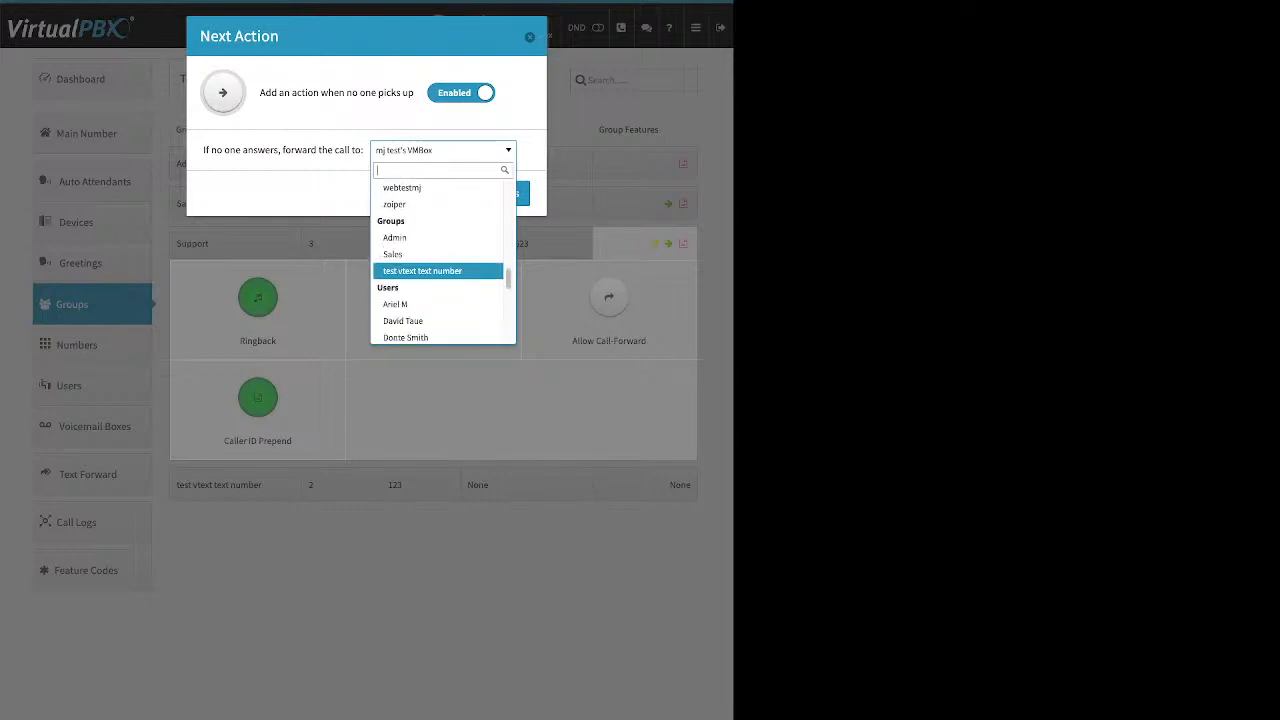
scroll(438, 279, down, 1)
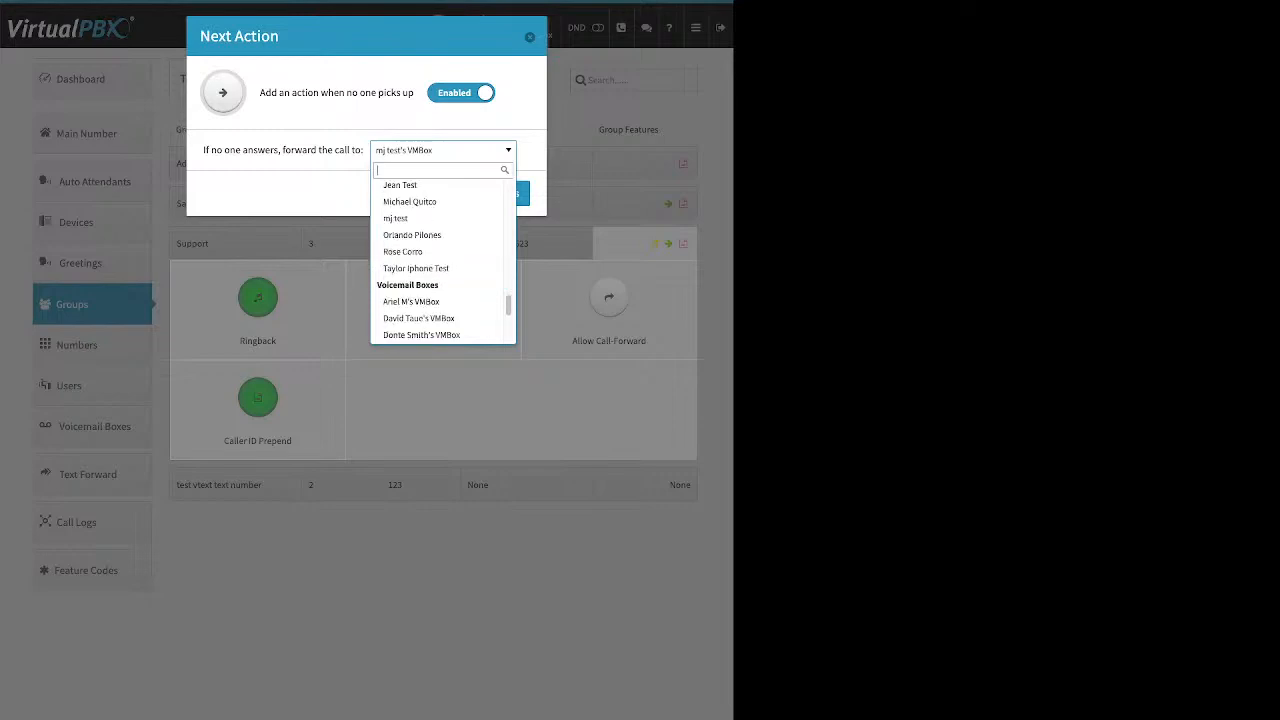
scroll(438, 293, down, 1)
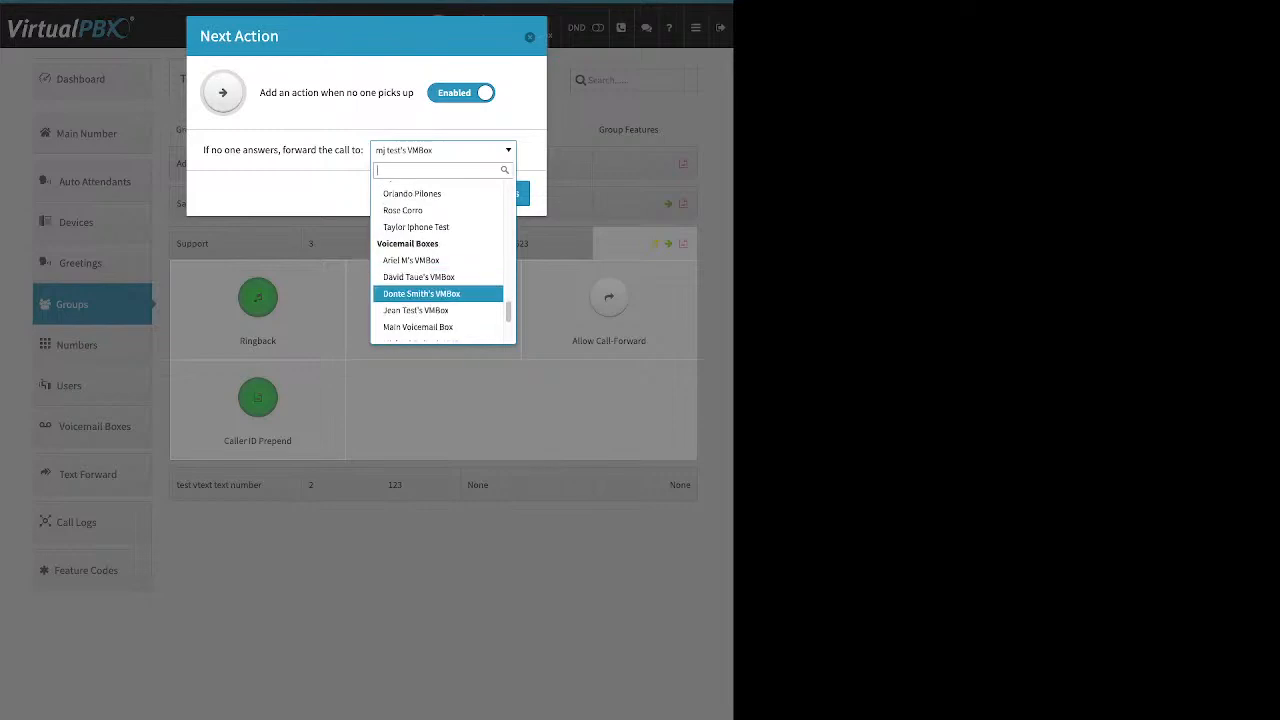
click(419, 277)
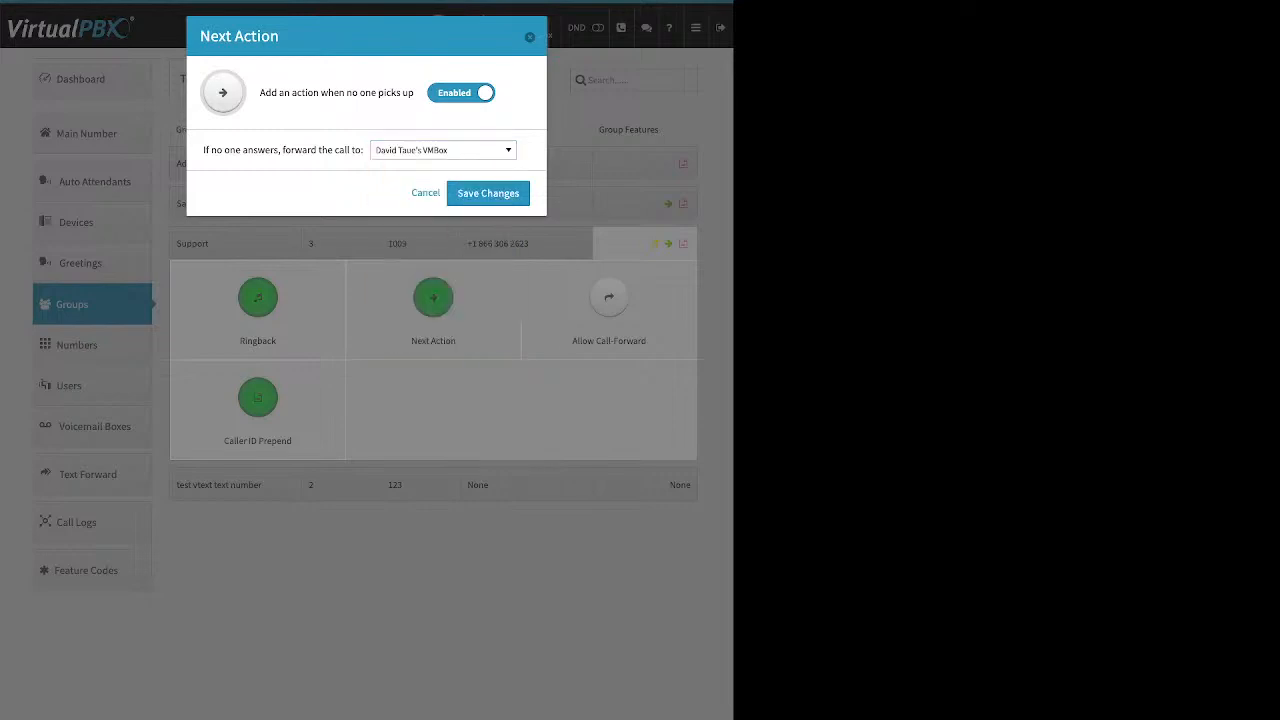
click(488, 193)
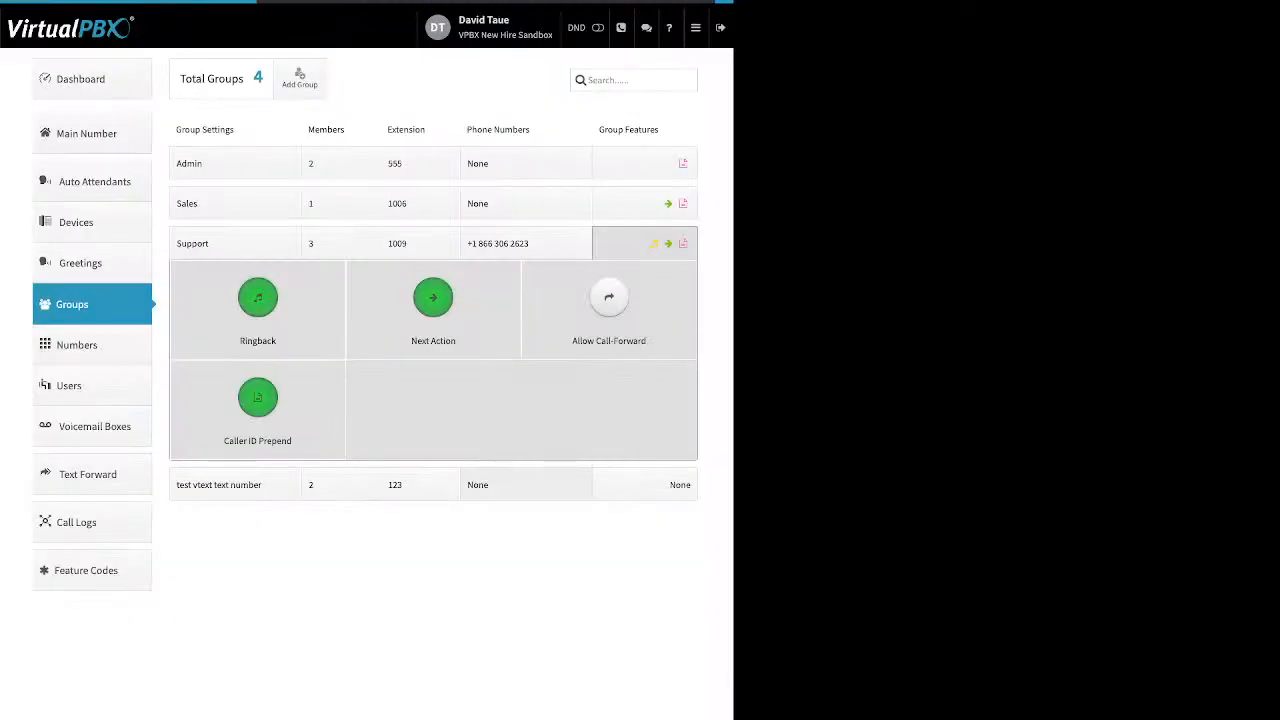
- Reopen the Support group's features, switch on Allow Call-Forward to read its explanation, and cancel
click(645, 243)
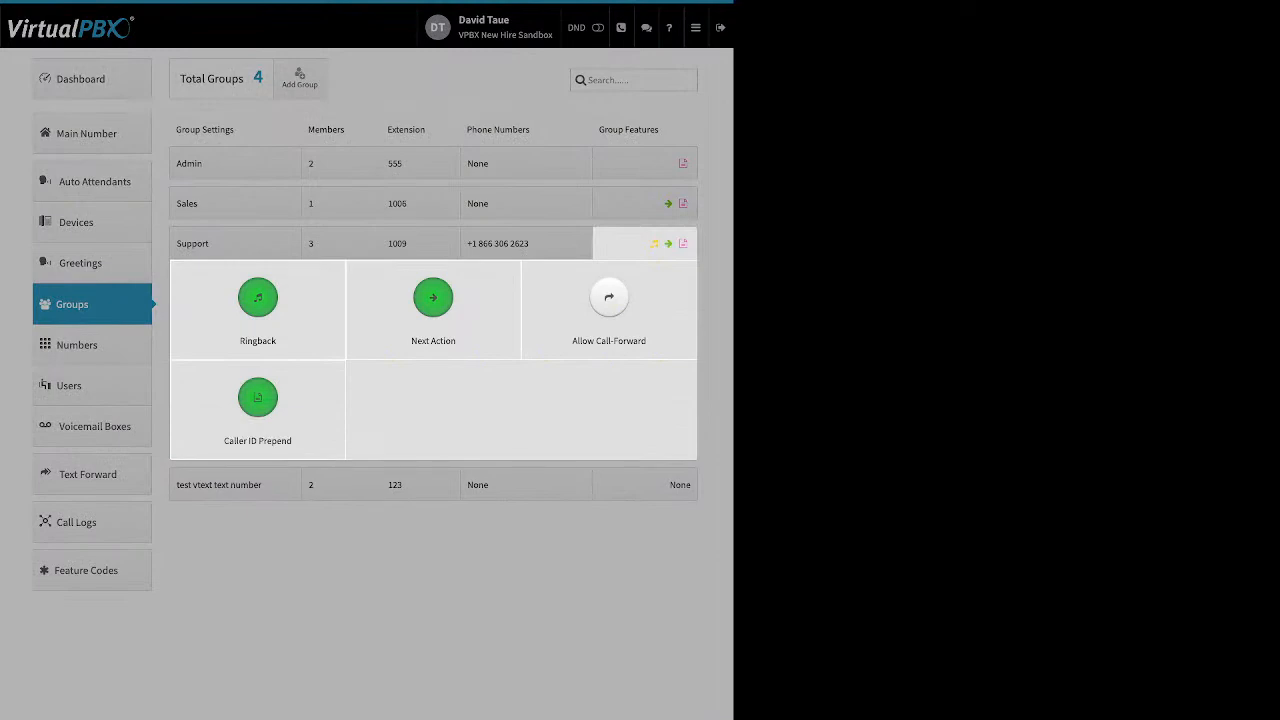
click(608, 300)
click(388, 93)
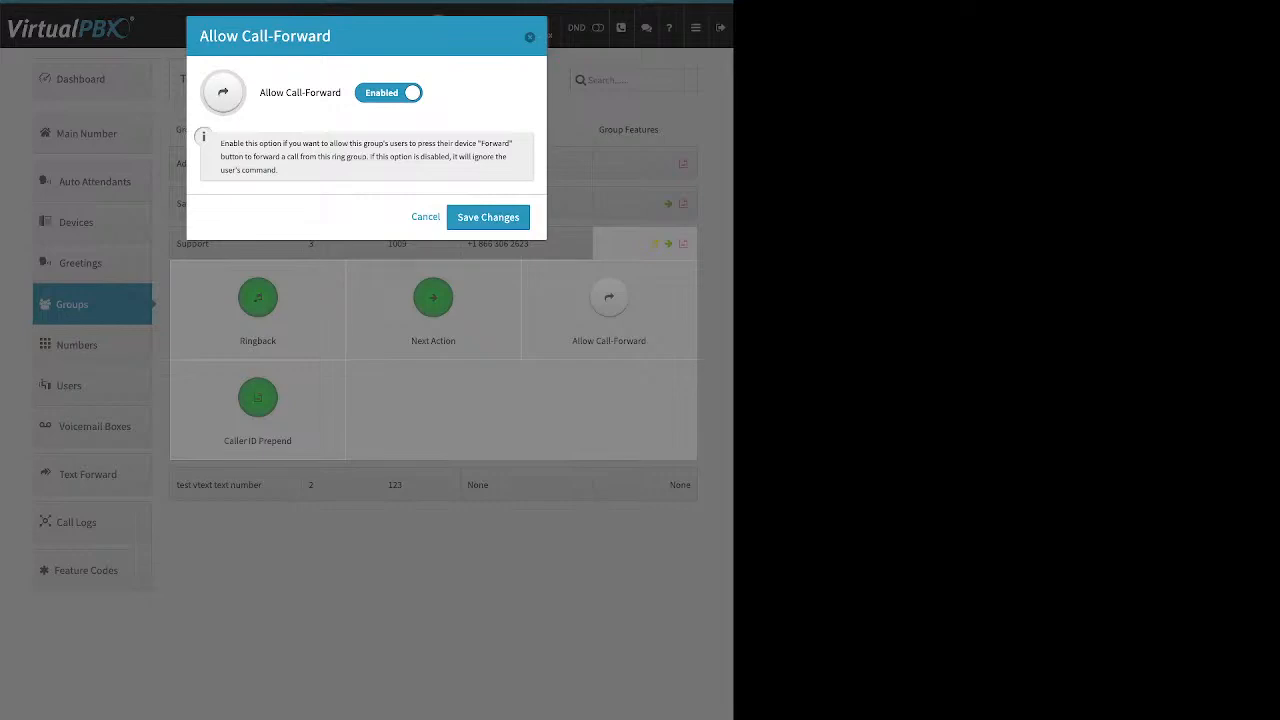
click(425, 217)
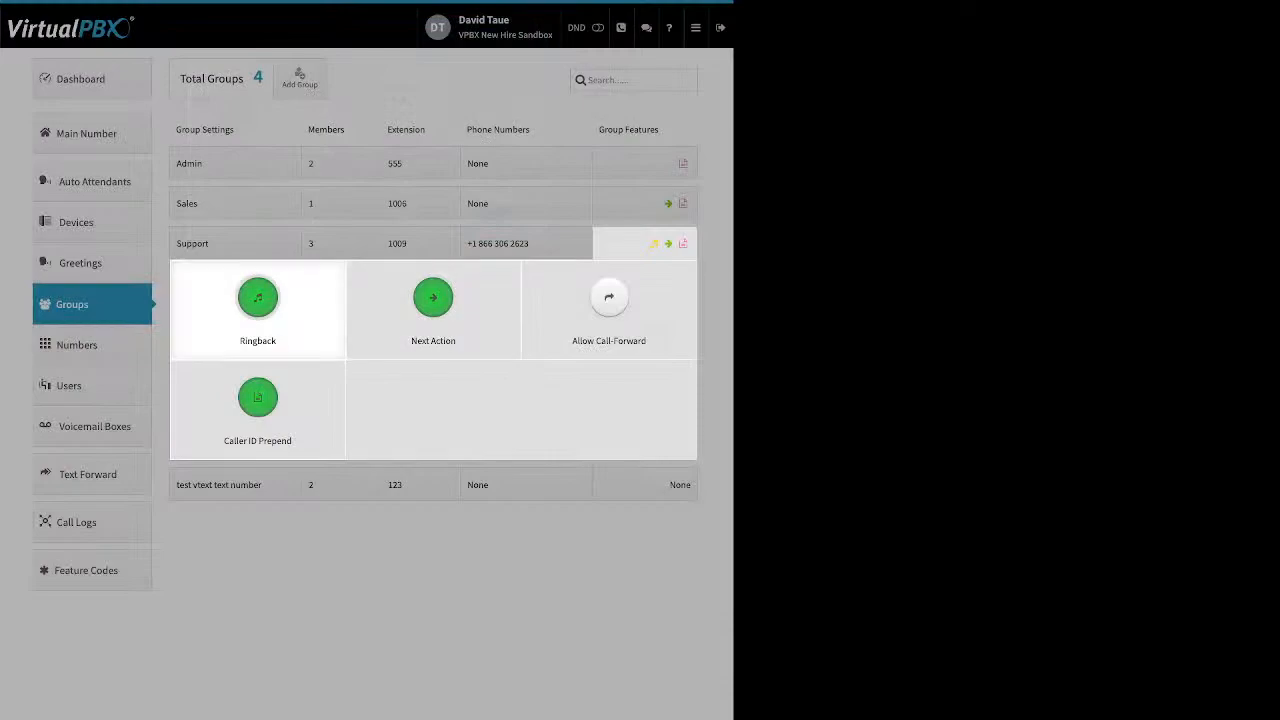
- Review the Caller ID name and number prefixes in the Support group's Caller ID Prepend feature, and close the group's features
click(257, 400)
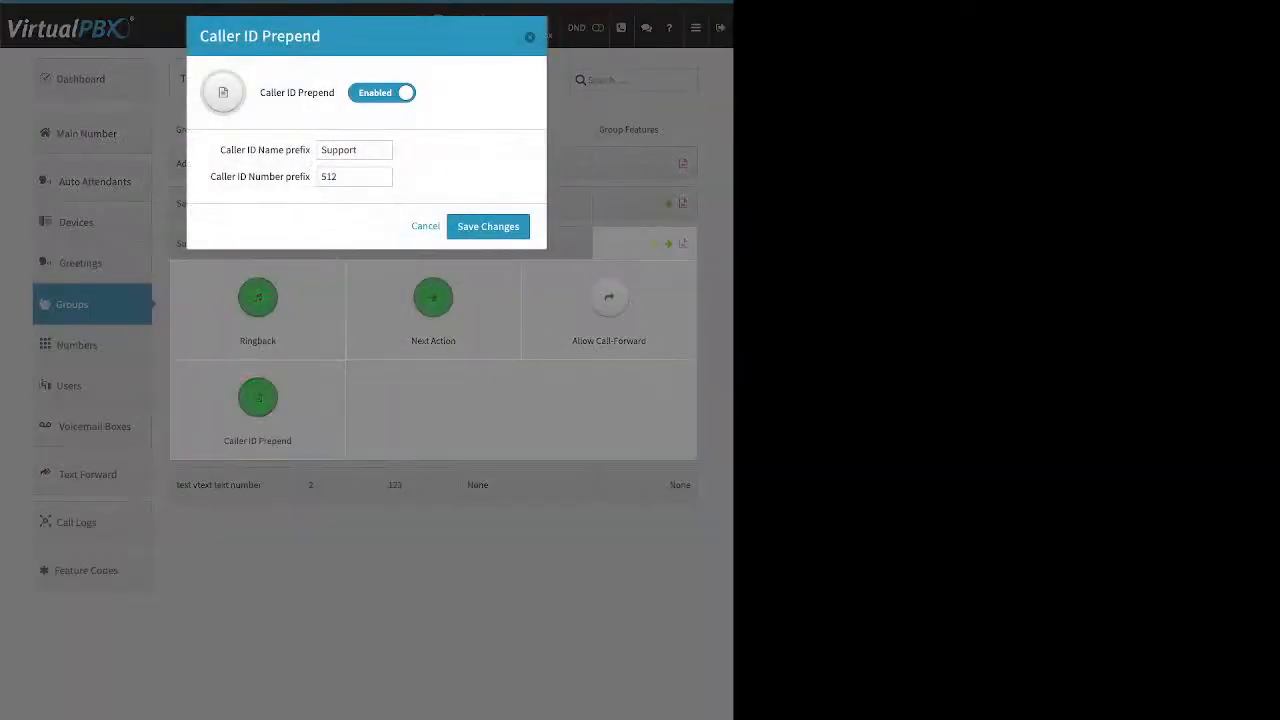
drag(220, 150, 311, 150)
drag(210, 177, 310, 177)
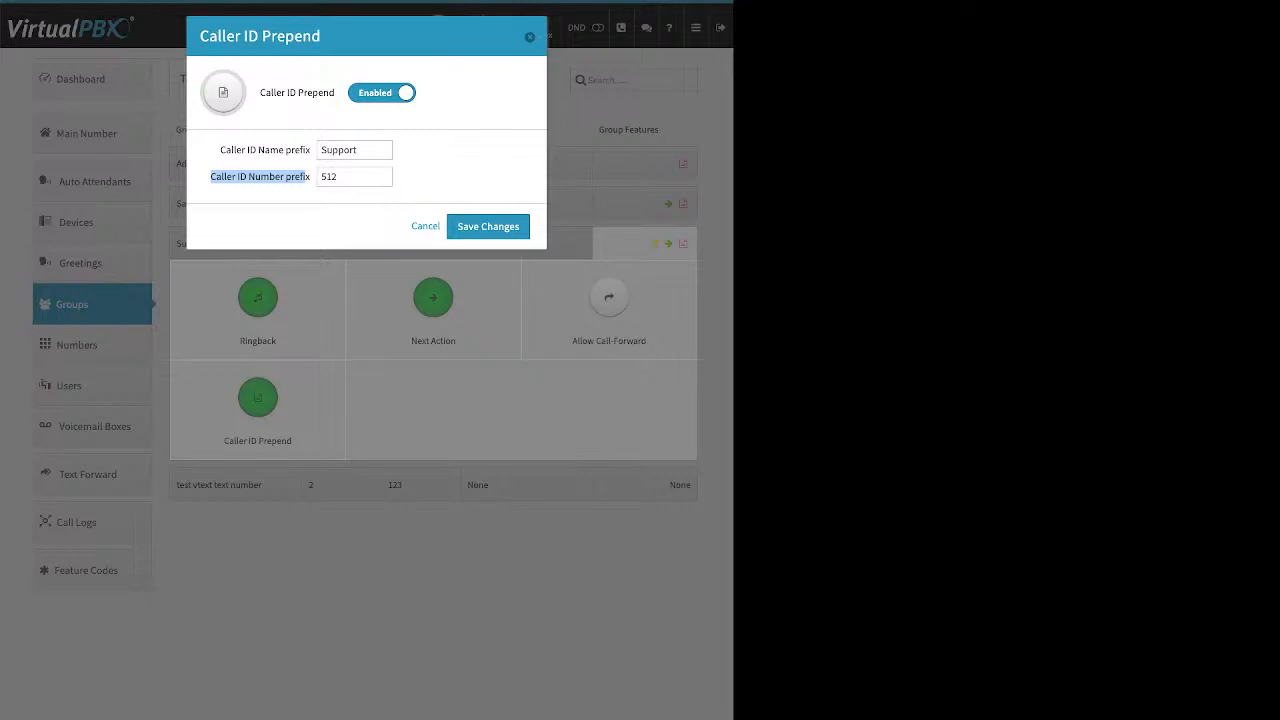
key(Escape)
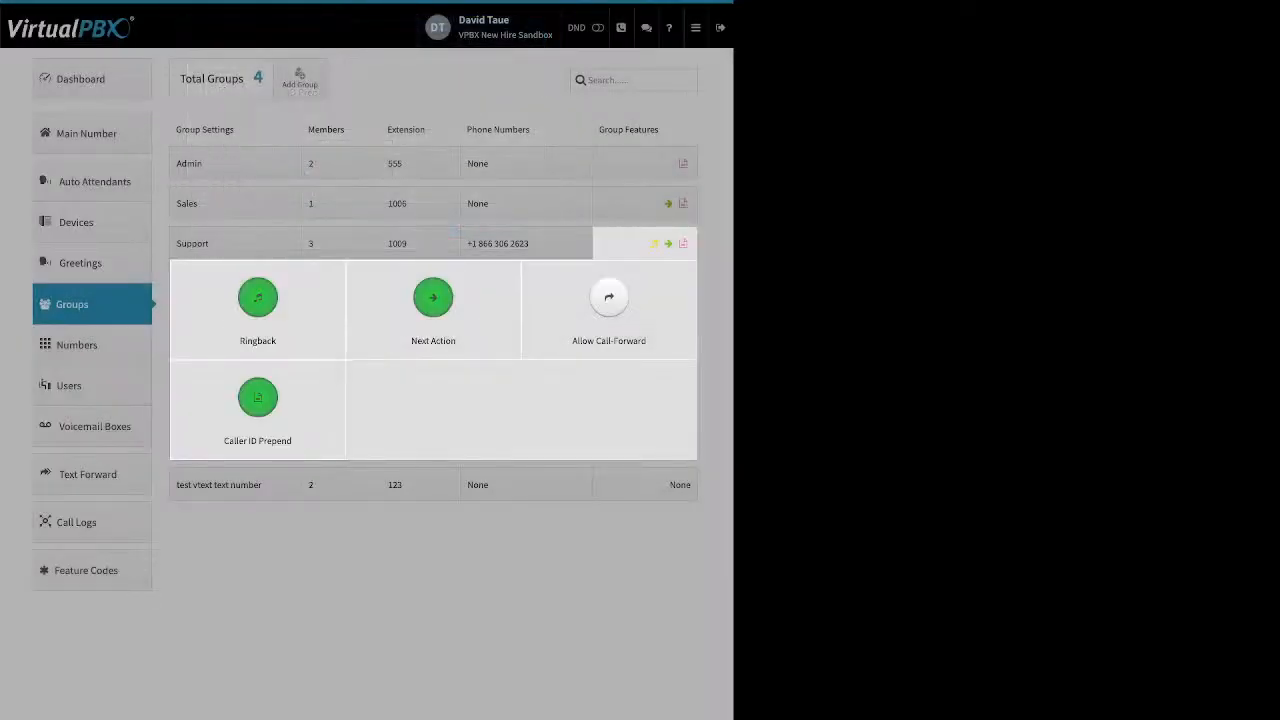
key(Escape)
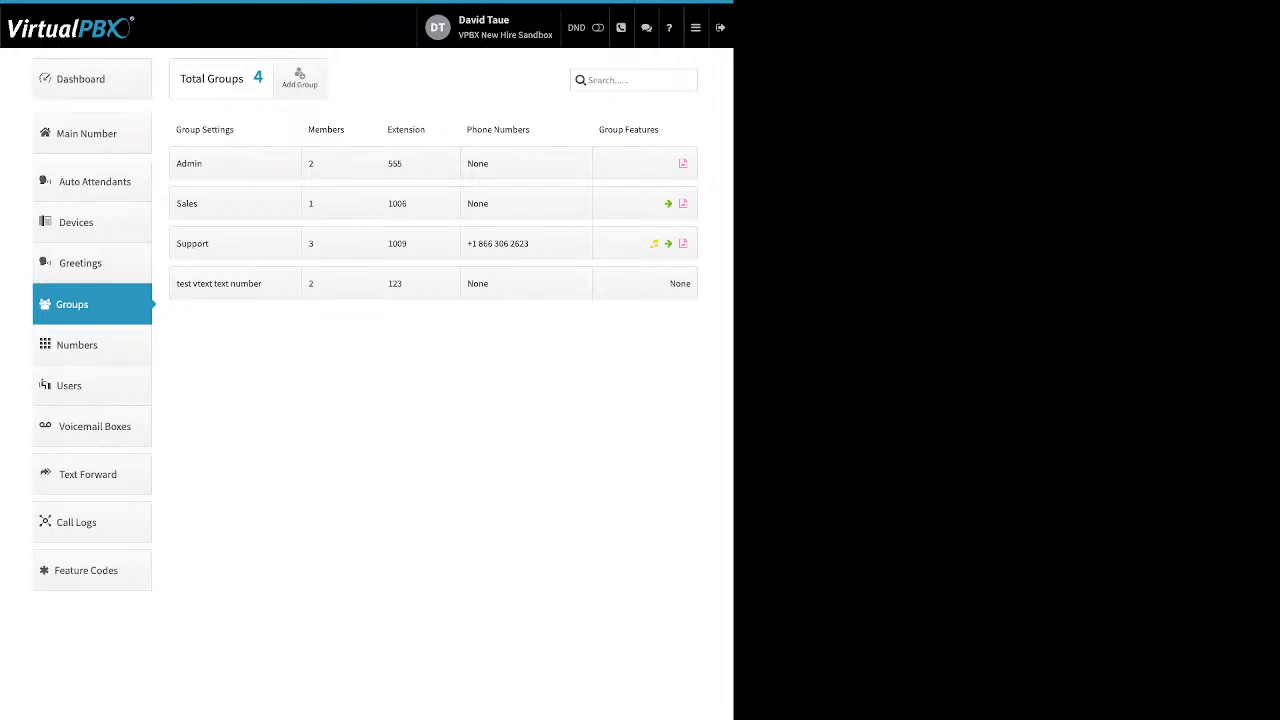
- Go to the Main Number section and review the Main Company Numbers with their options to add spare numbers or buy numbers
click(92, 133)
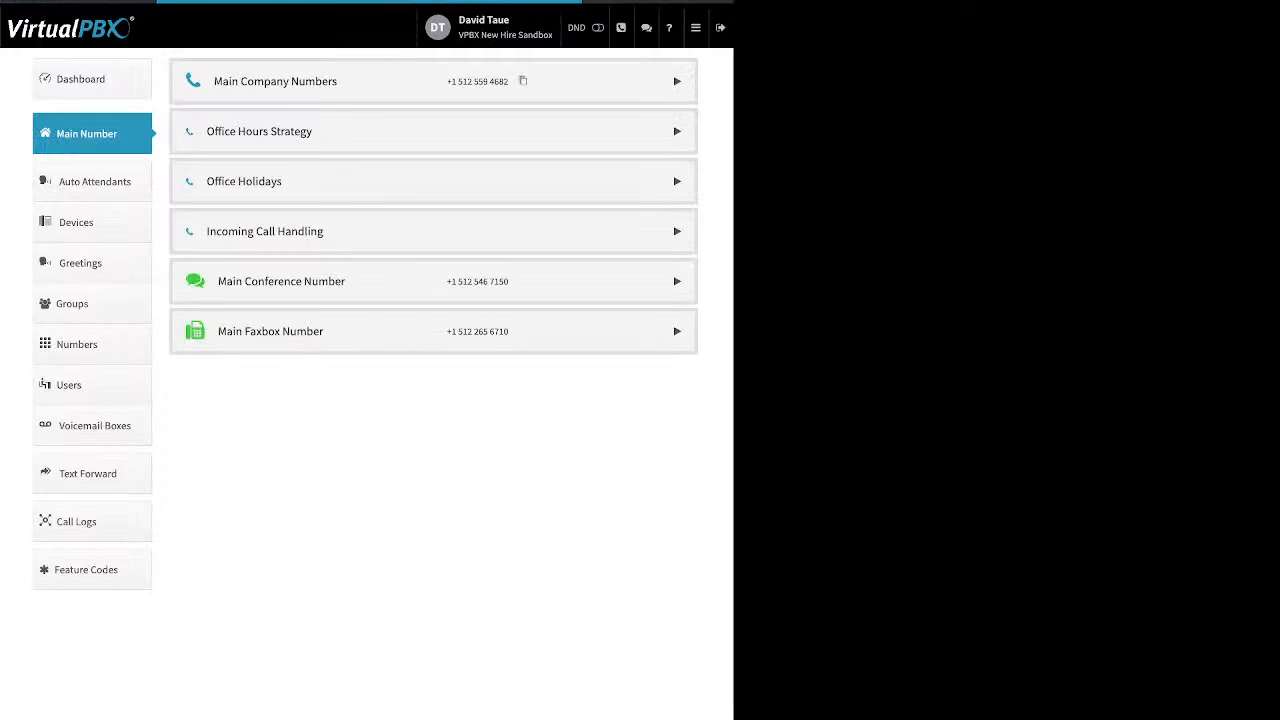
click(677, 81)
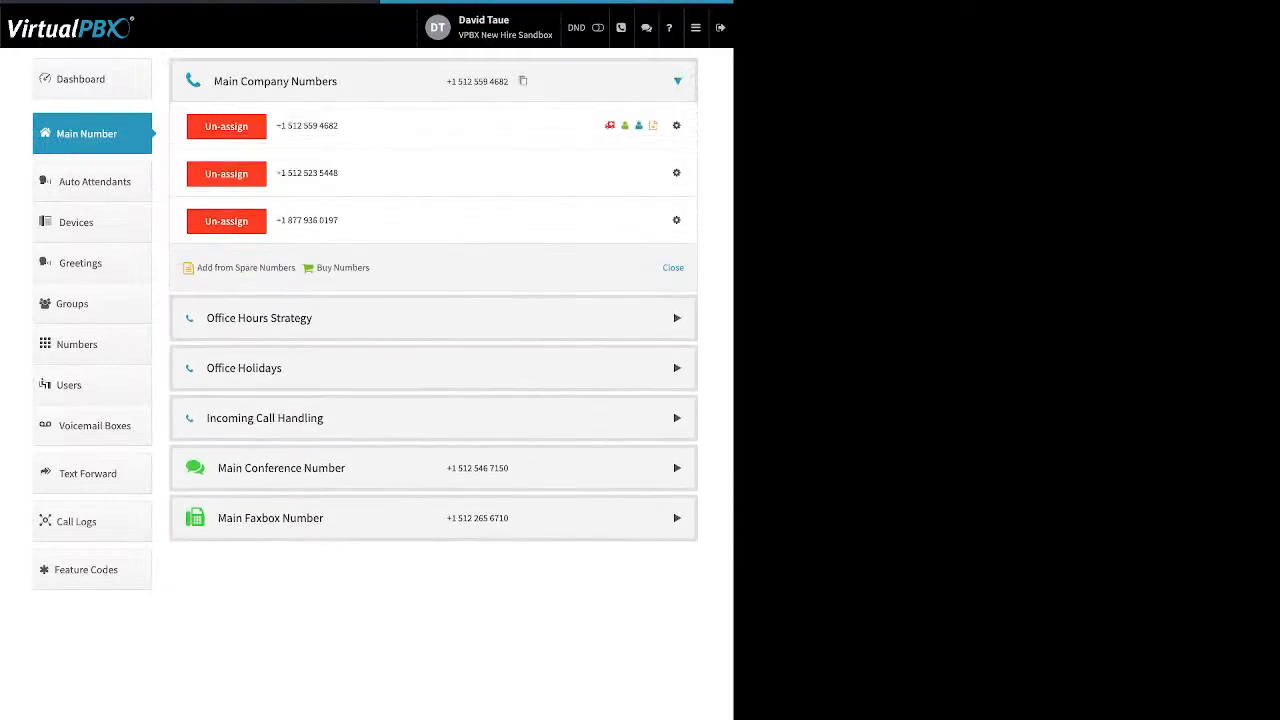
drag(373, 268, 197, 268)
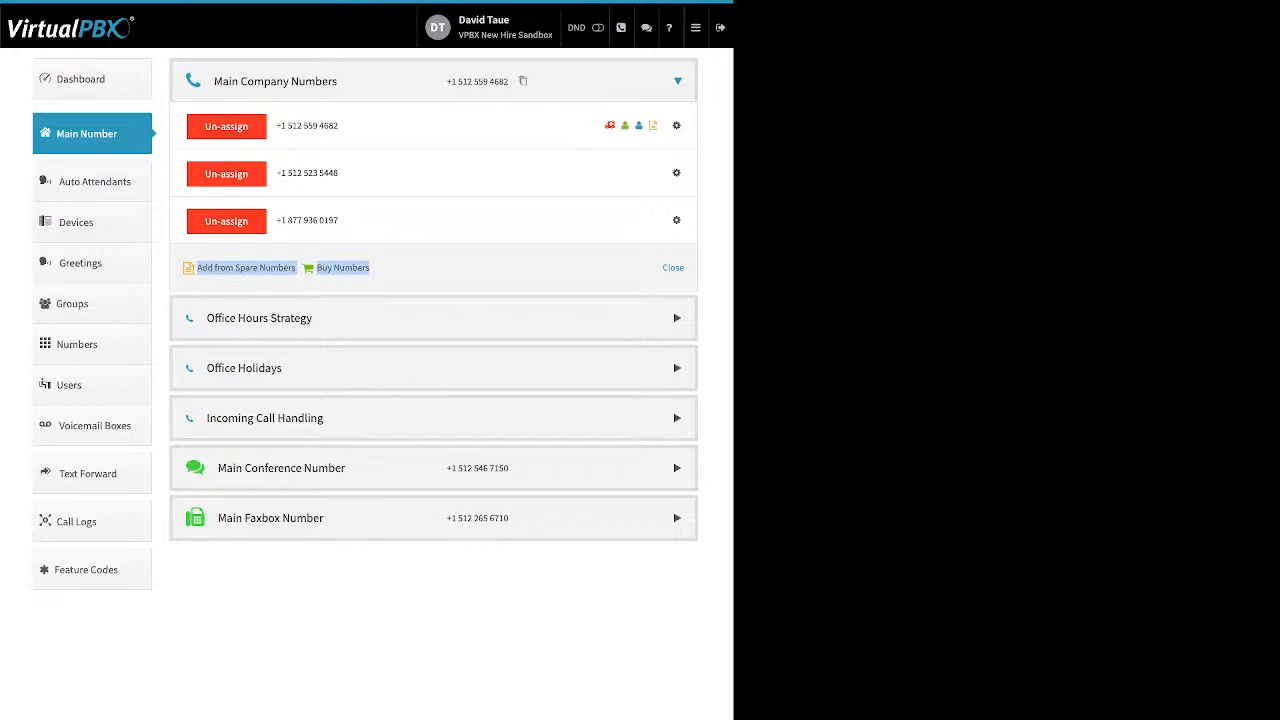
- Check the configuration options available for the toll-free number among the main company numbers
click(676, 220)
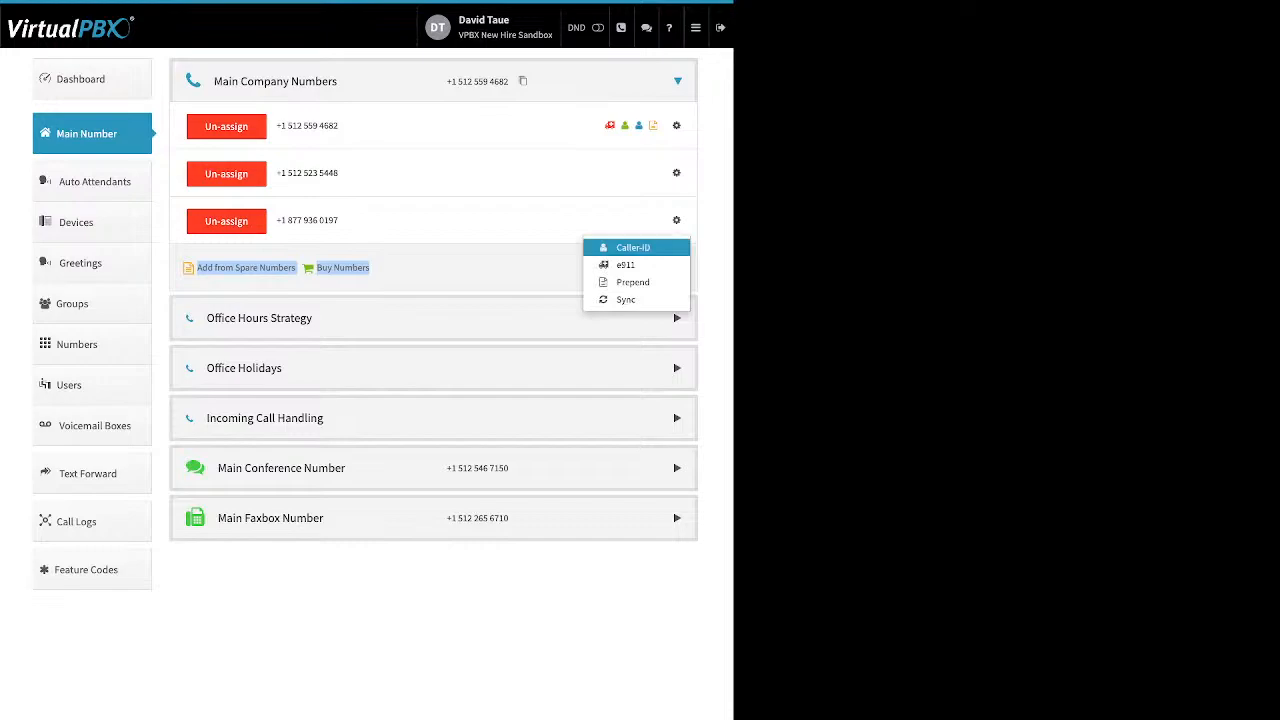
click(540, 266)
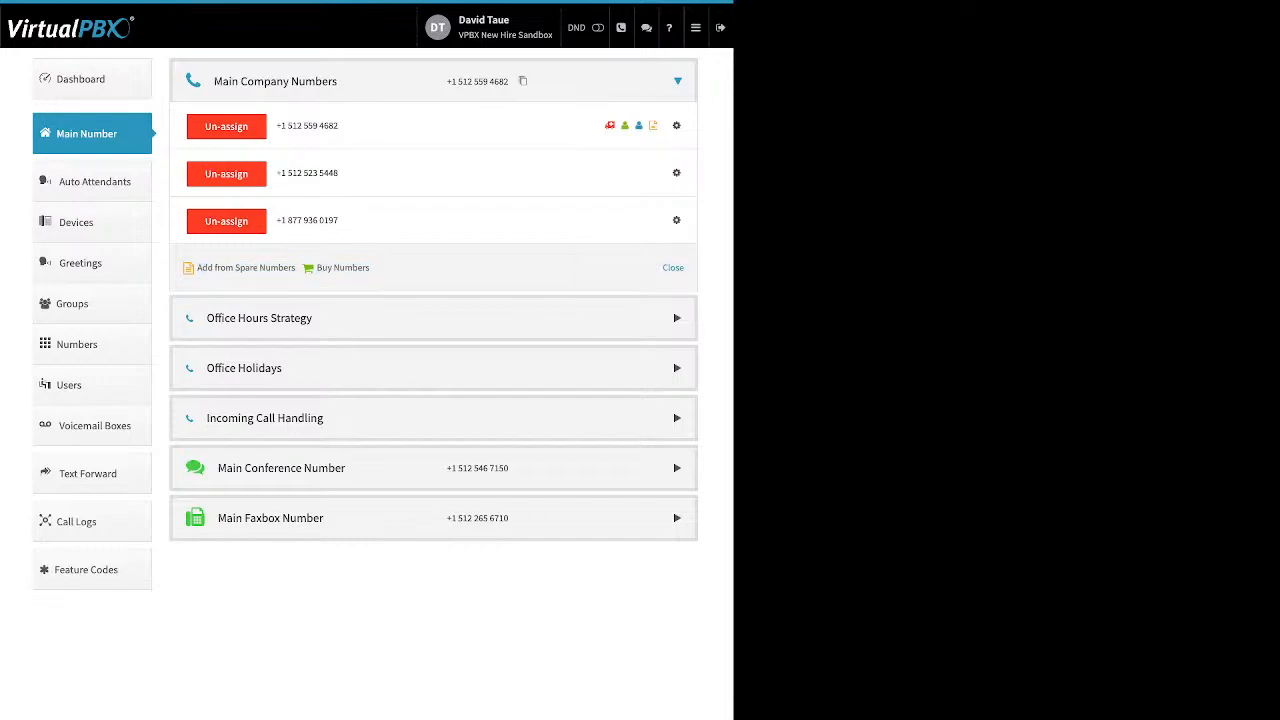
- Expand the office hours strategy and examine the Custom Office Hours option and Monday's selectable opening times
click(433, 318)
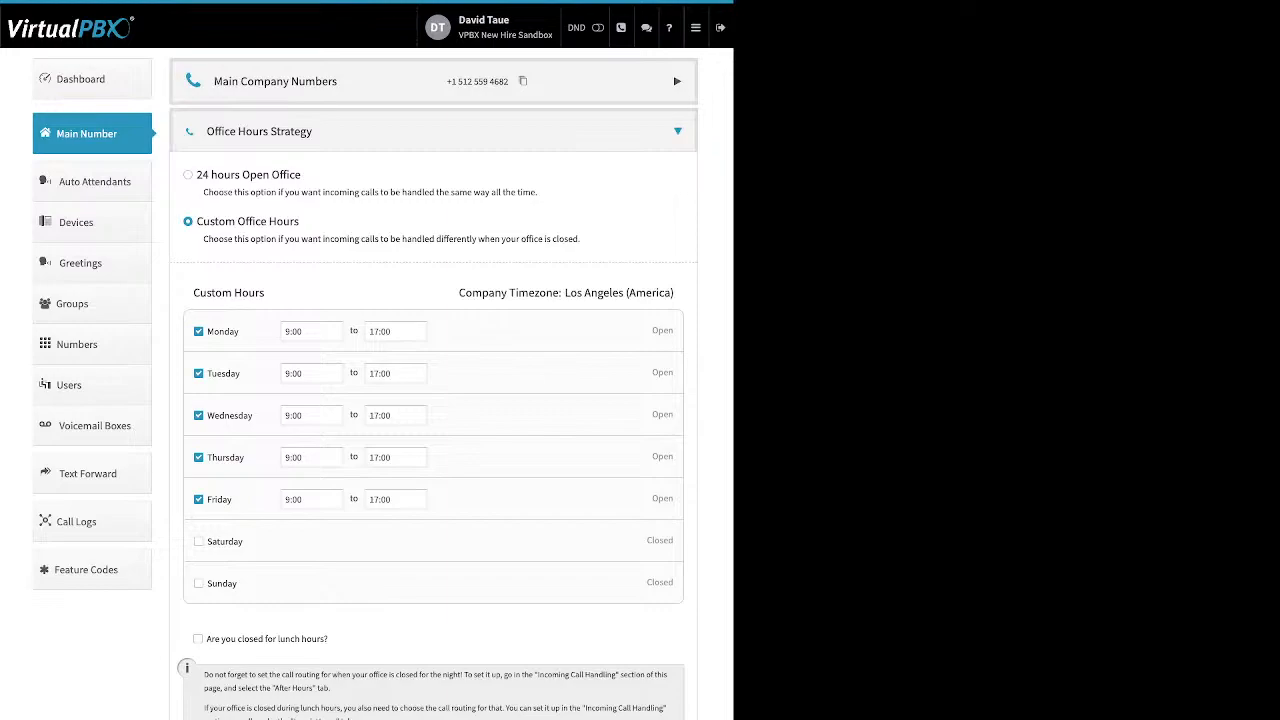
drag(244, 221, 300, 221)
click(300, 221)
drag(203, 221, 300, 221)
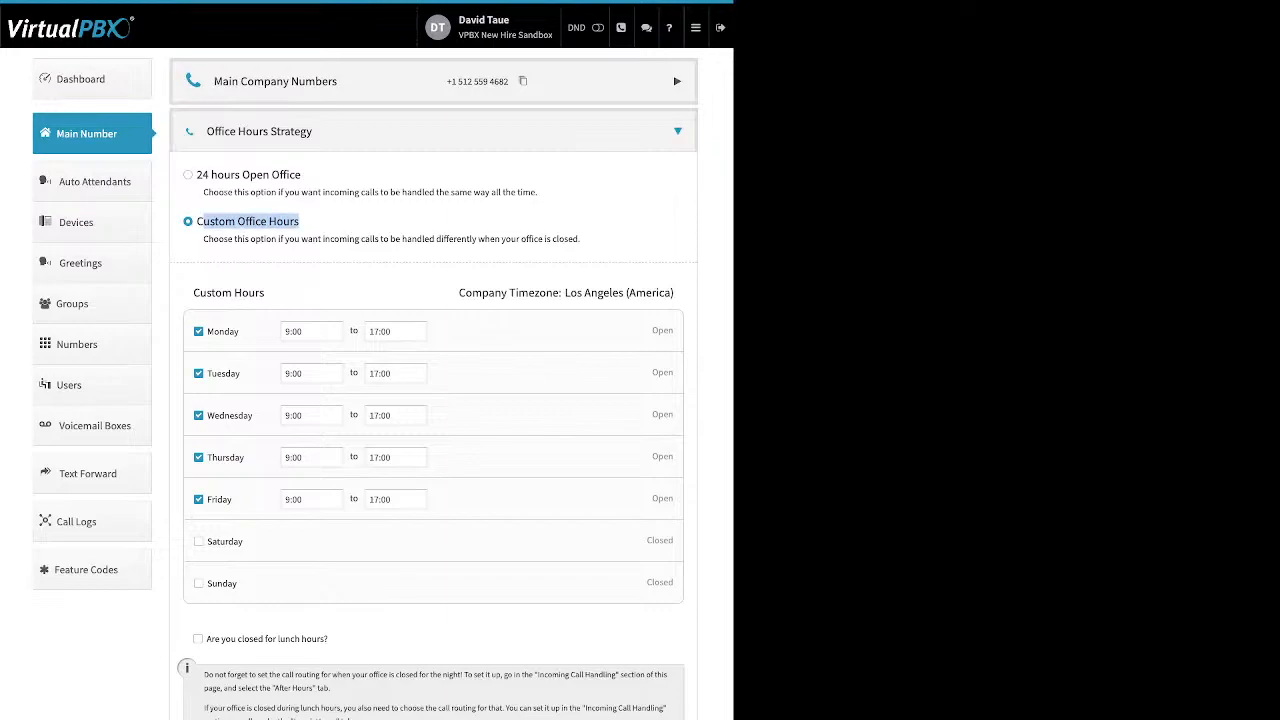
drag(207, 331, 240, 331)
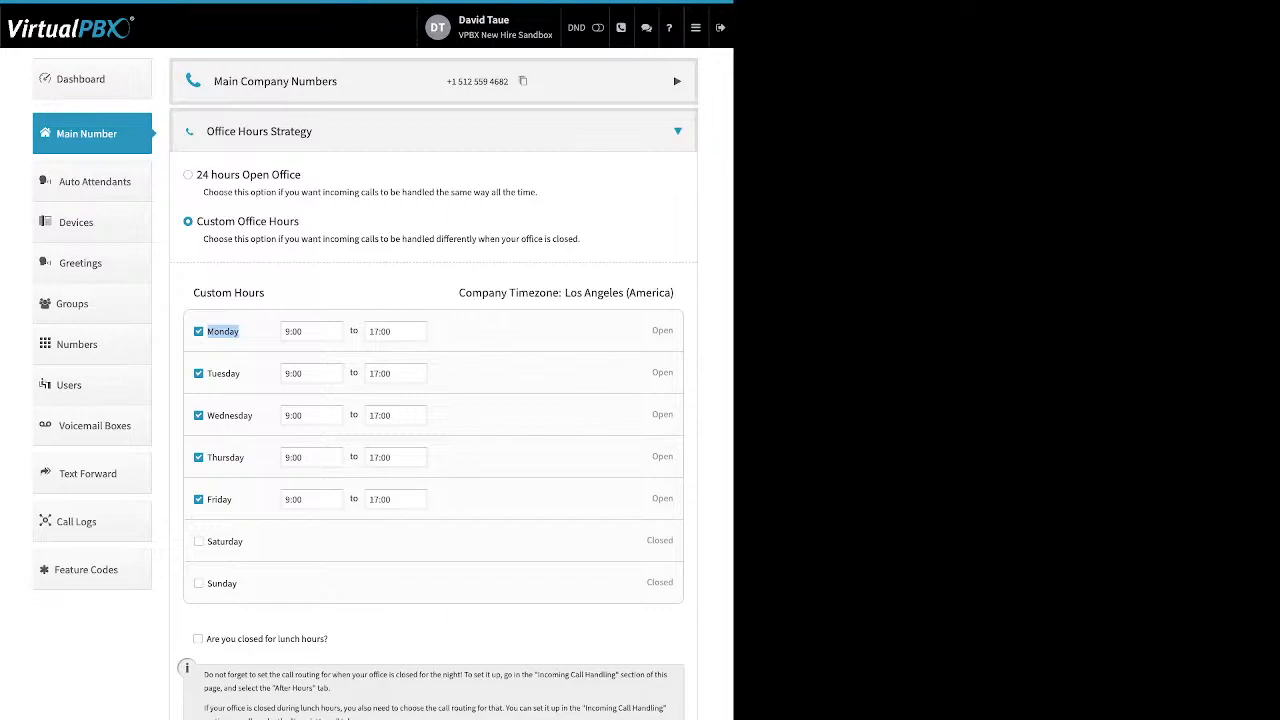
click(312, 331)
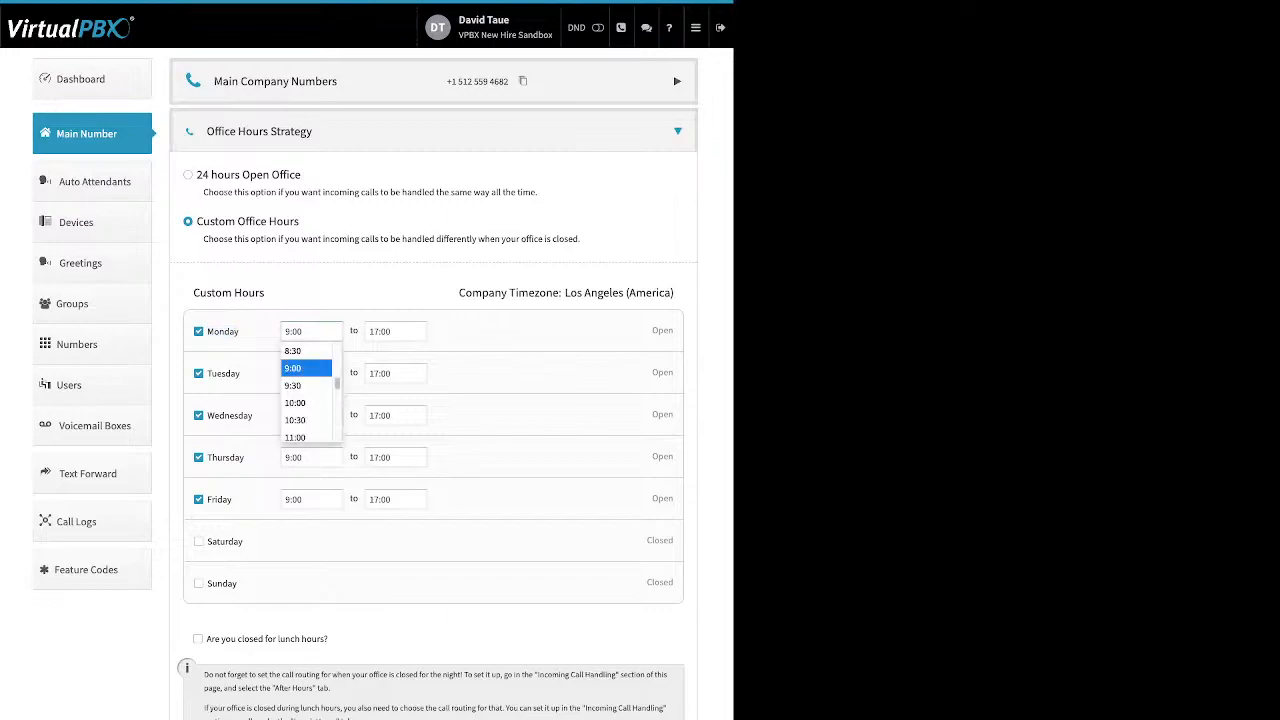
key(Escape)
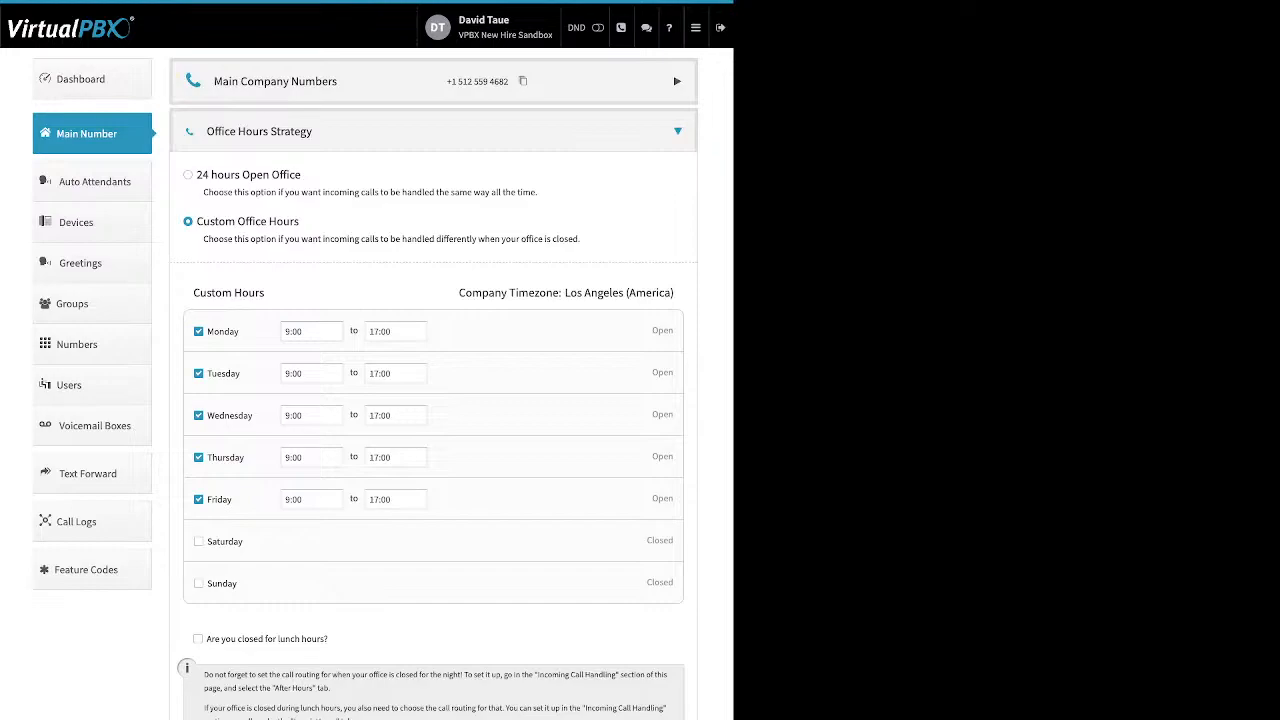
- Try enabling the lunch-hours closure and view its start times, switch it off again and collapse the office hours strategy
drag(328, 638, 206, 638)
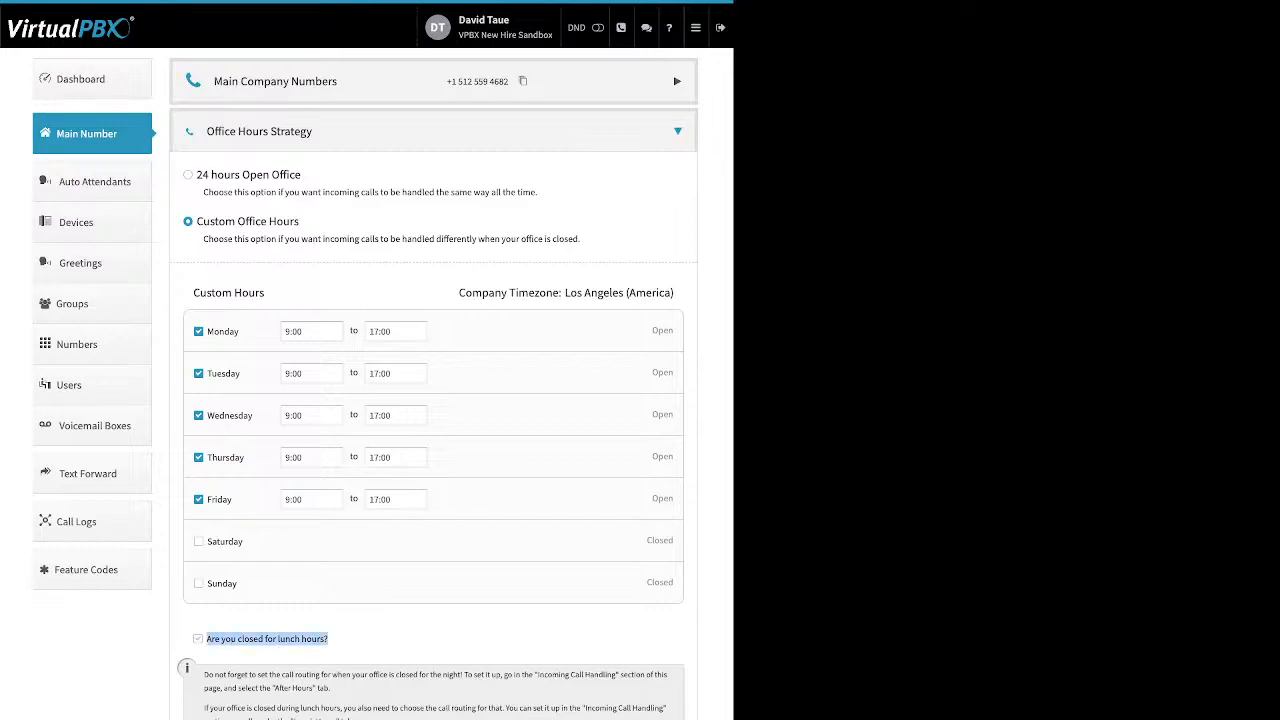
click(206, 638)
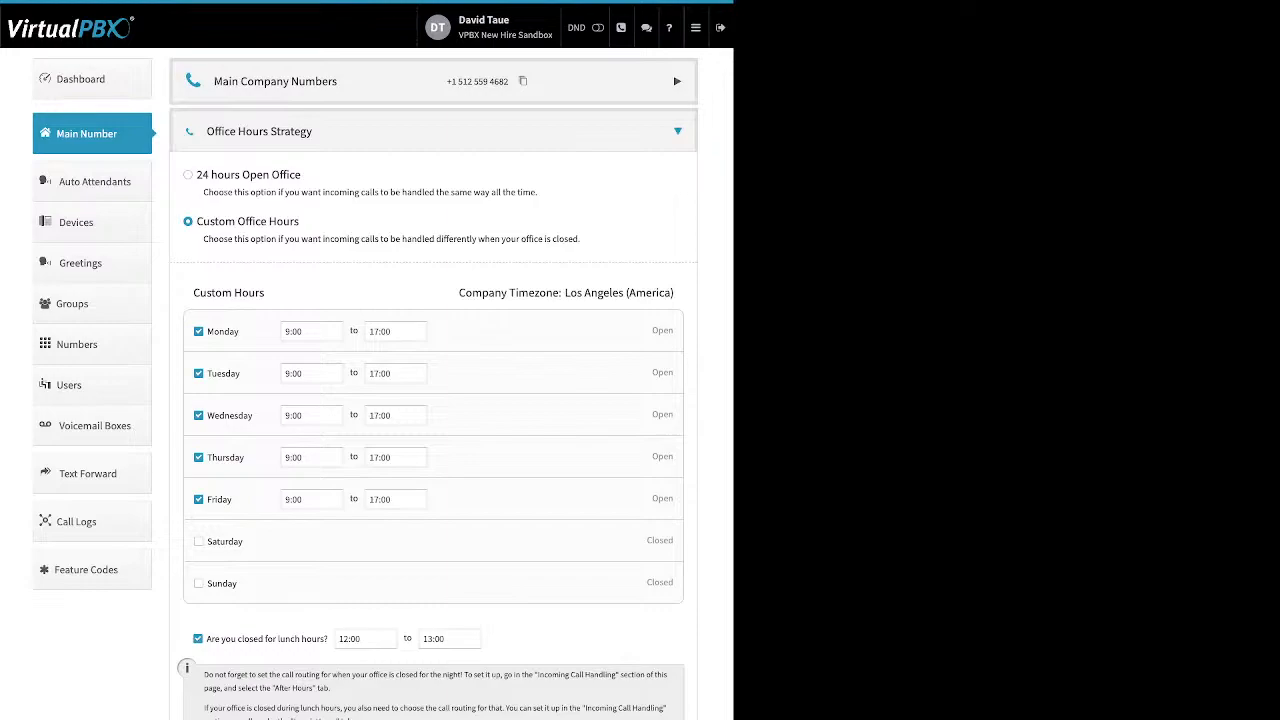
click(365, 639)
click(360, 675)
click(198, 638)
click(677, 131)
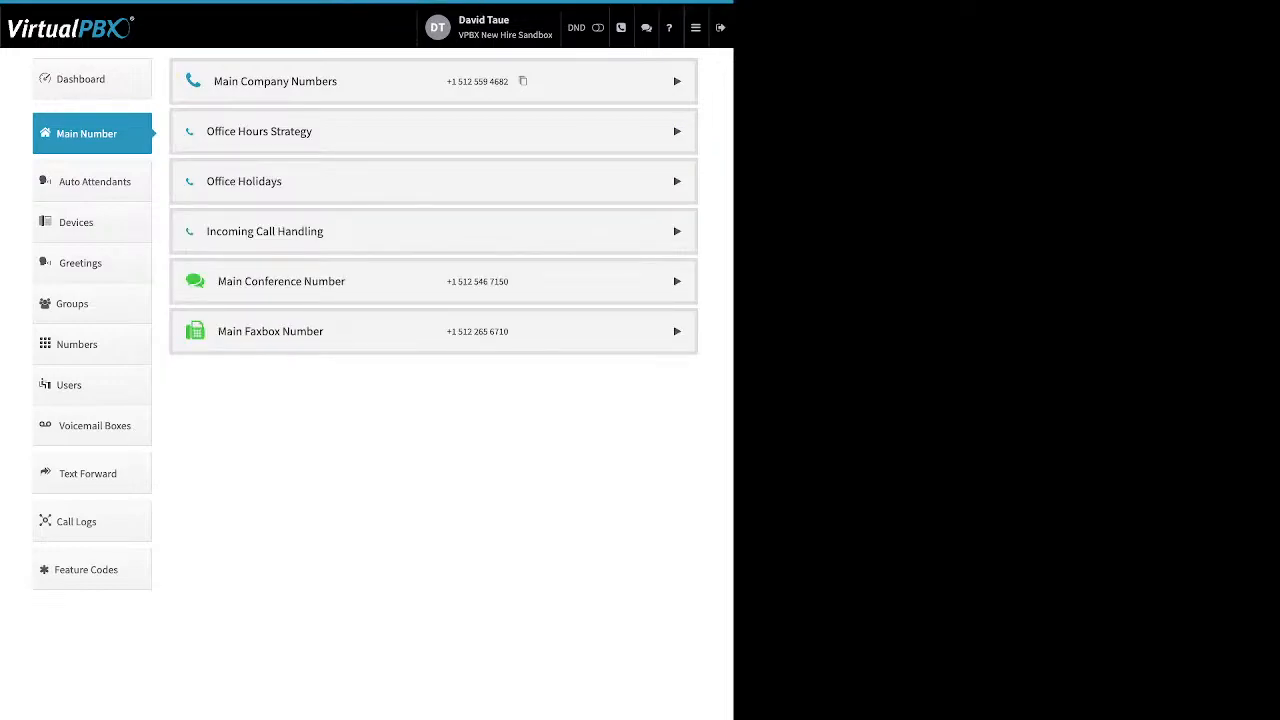
- Expand the office holidays and check the holiday closure setting and the types available for adding a holiday
click(677, 181)
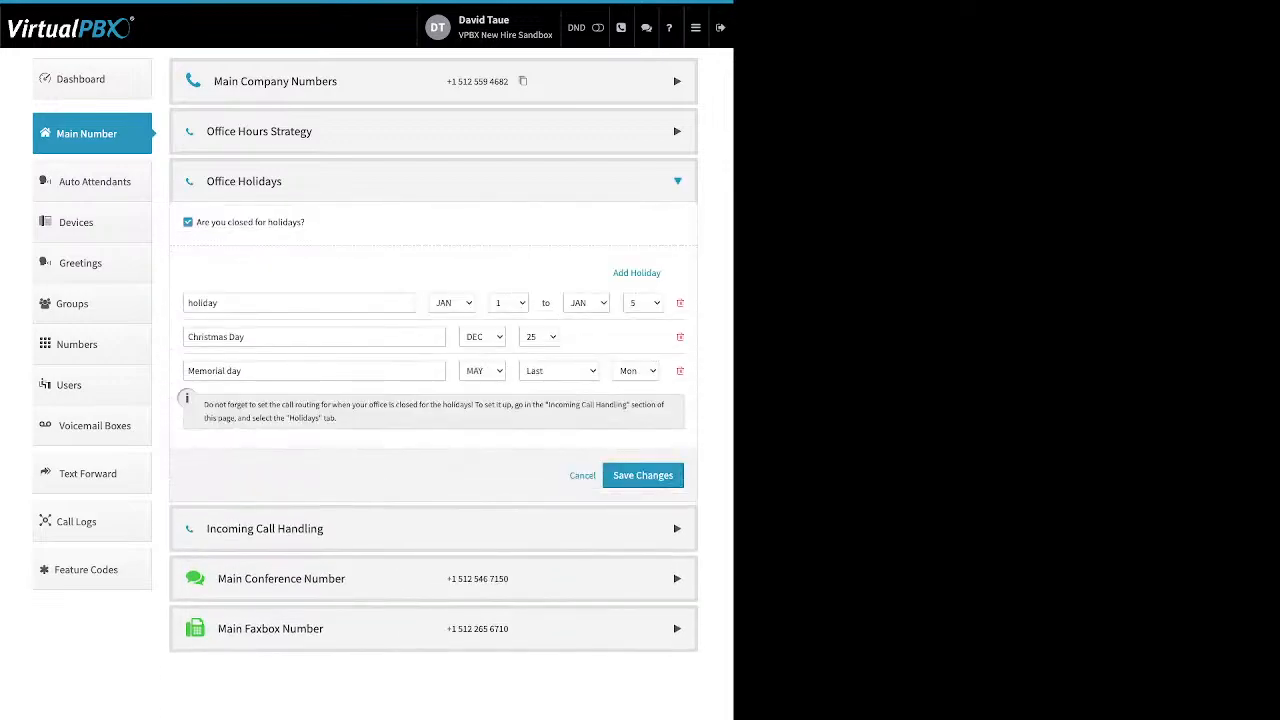
drag(305, 222, 211, 222)
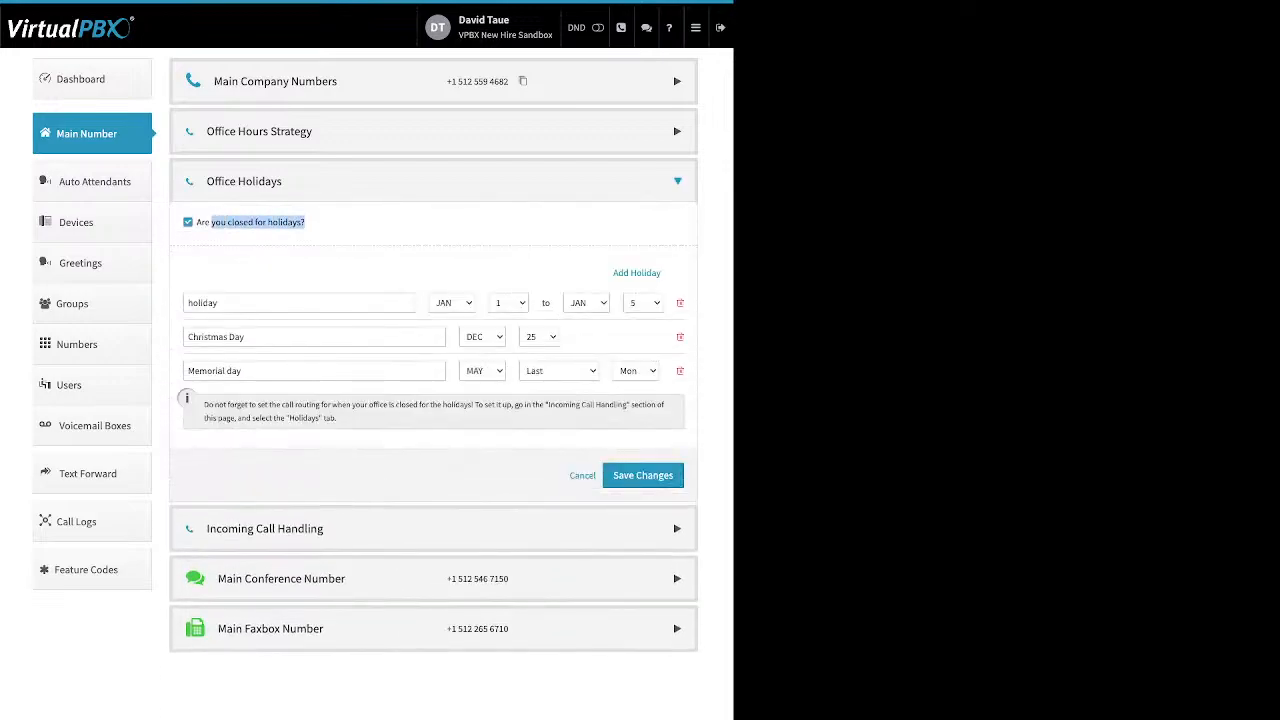
click(258, 224)
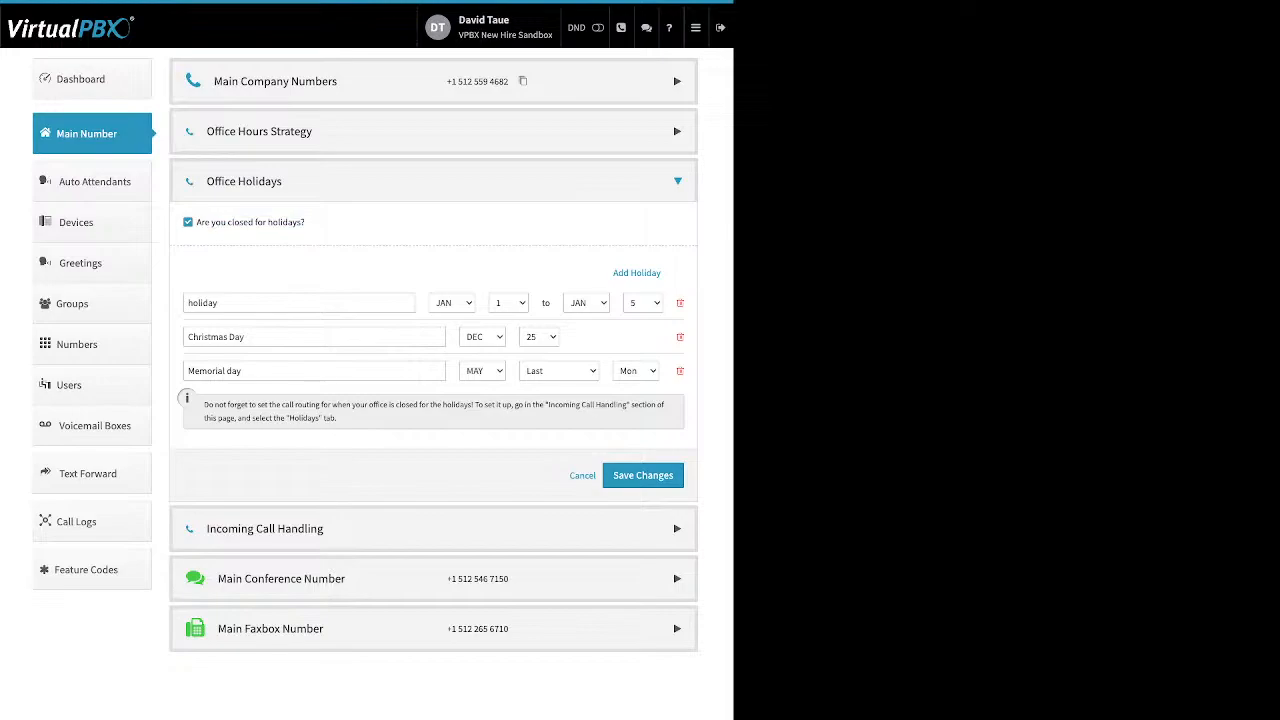
click(636, 272)
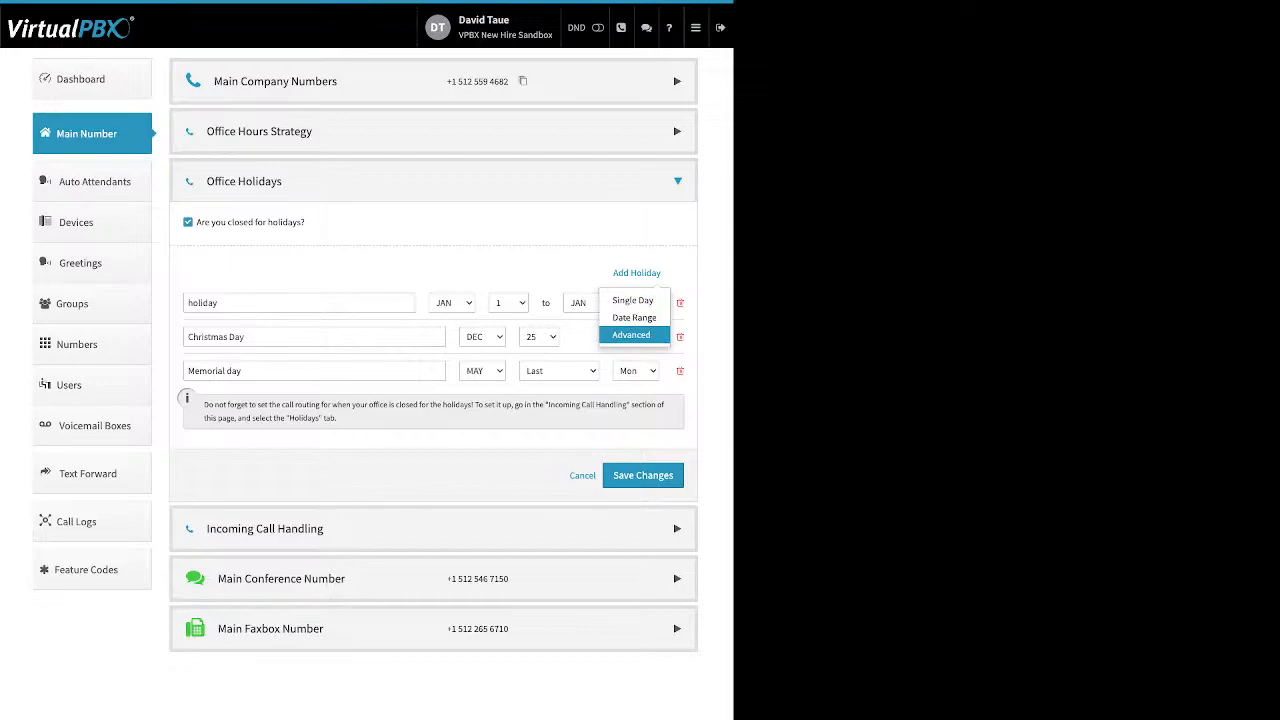
click(636, 272)
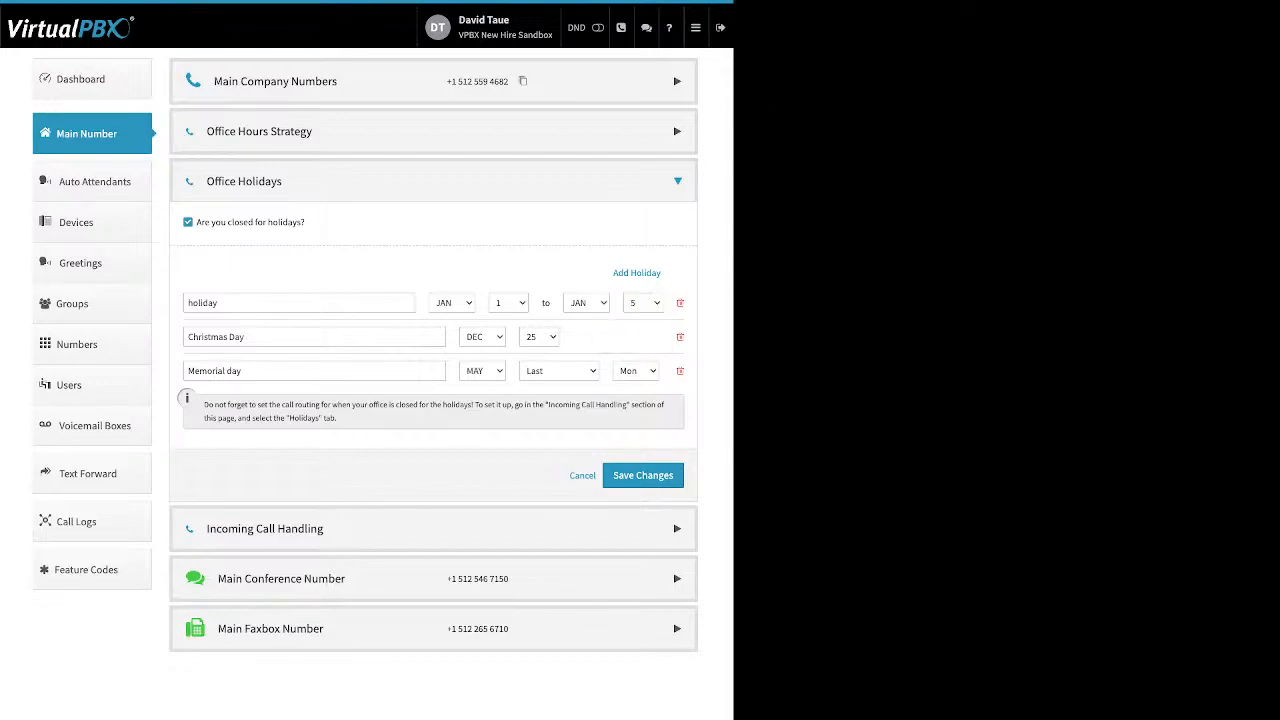
- Examine the Christmas Day, date-range and Memorial day holiday entries, and cancel out of the office holidays
drag(246, 337, 145, 338)
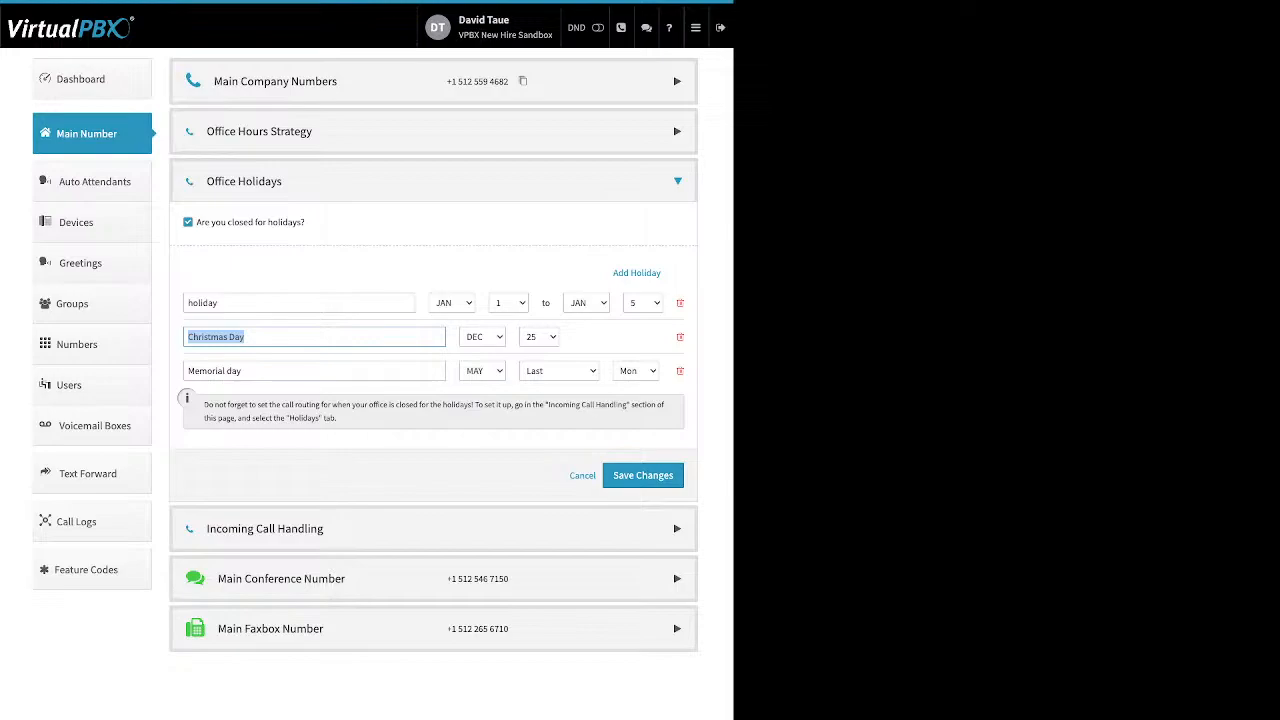
click(188, 303)
drag(219, 303, 186, 303)
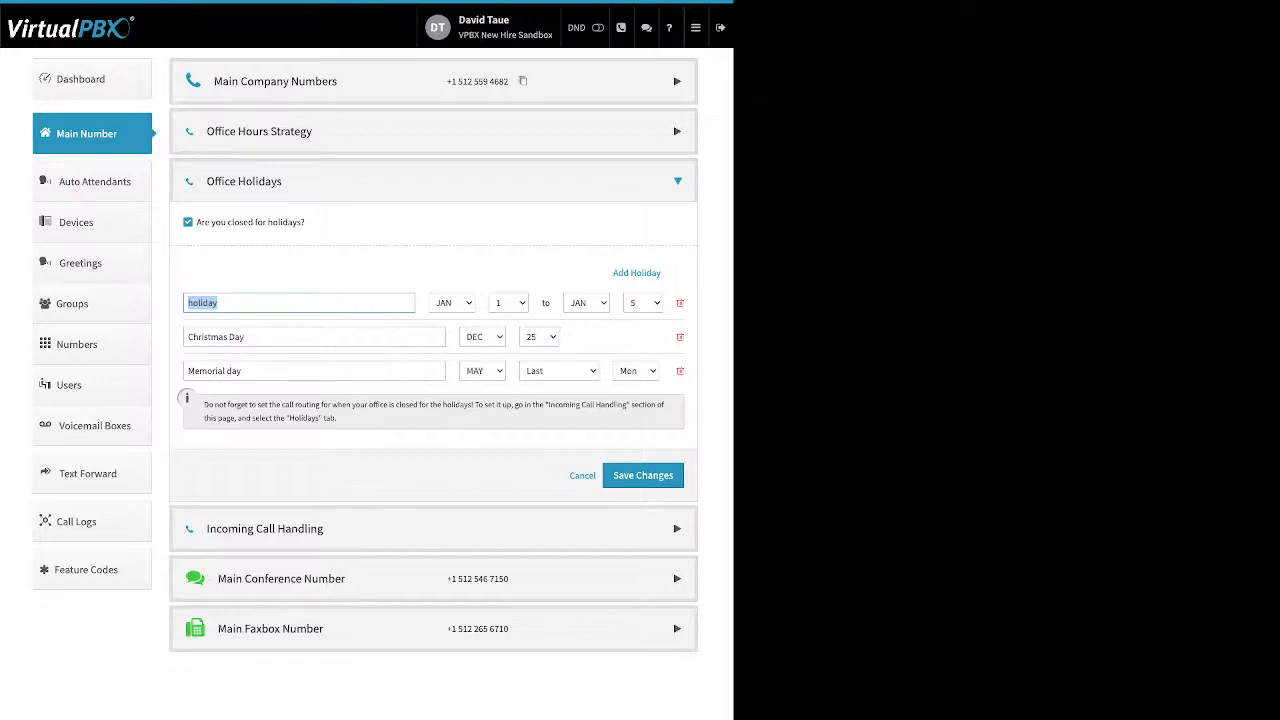
click(243, 371)
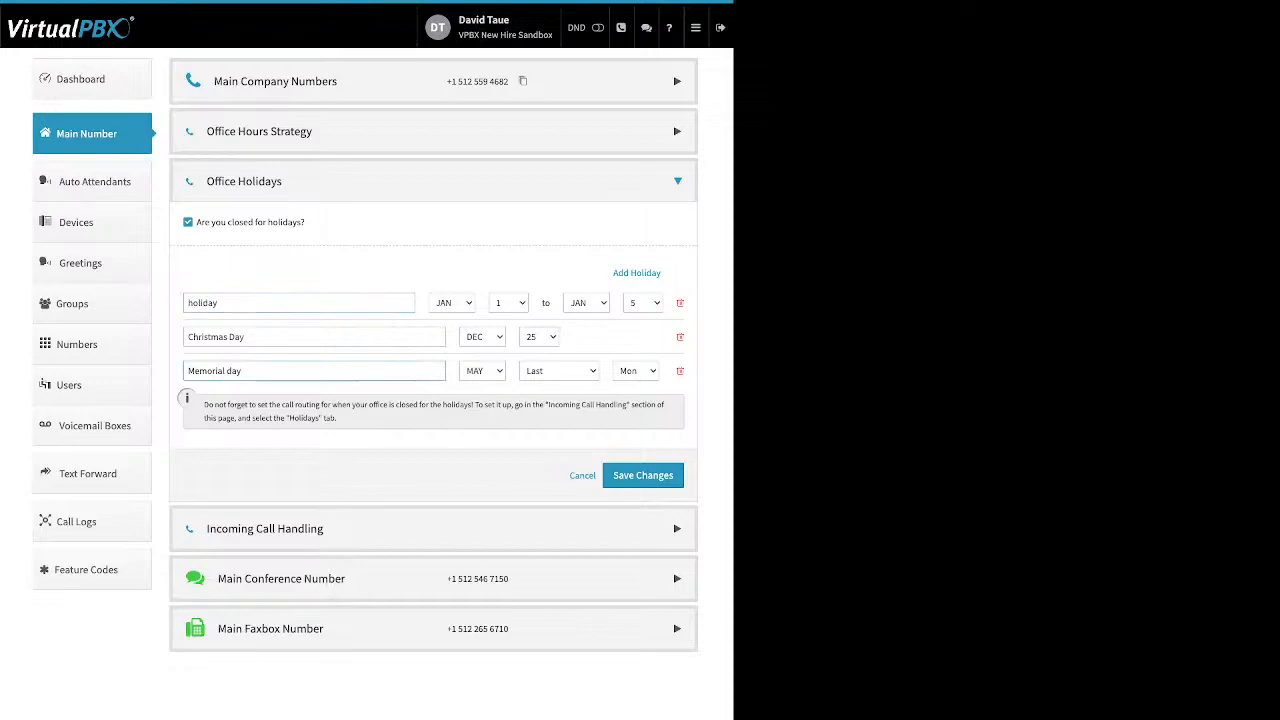
key(ctrl+a)
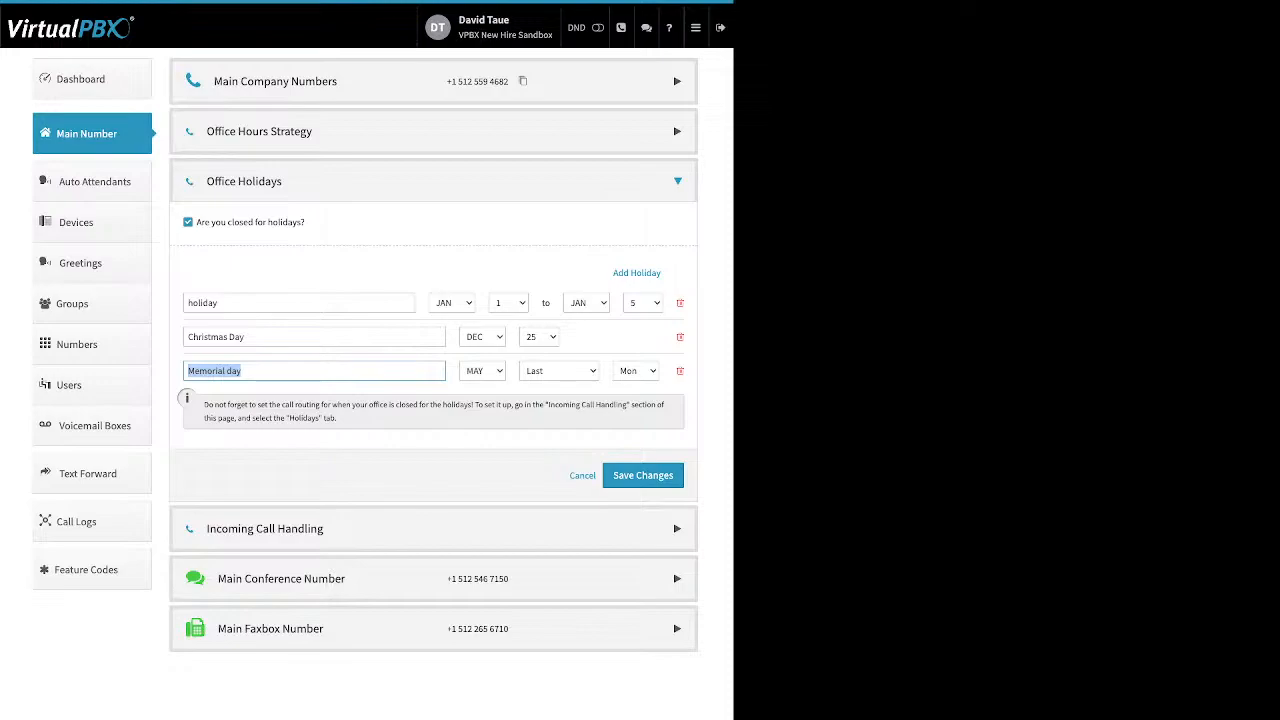
click(420, 272)
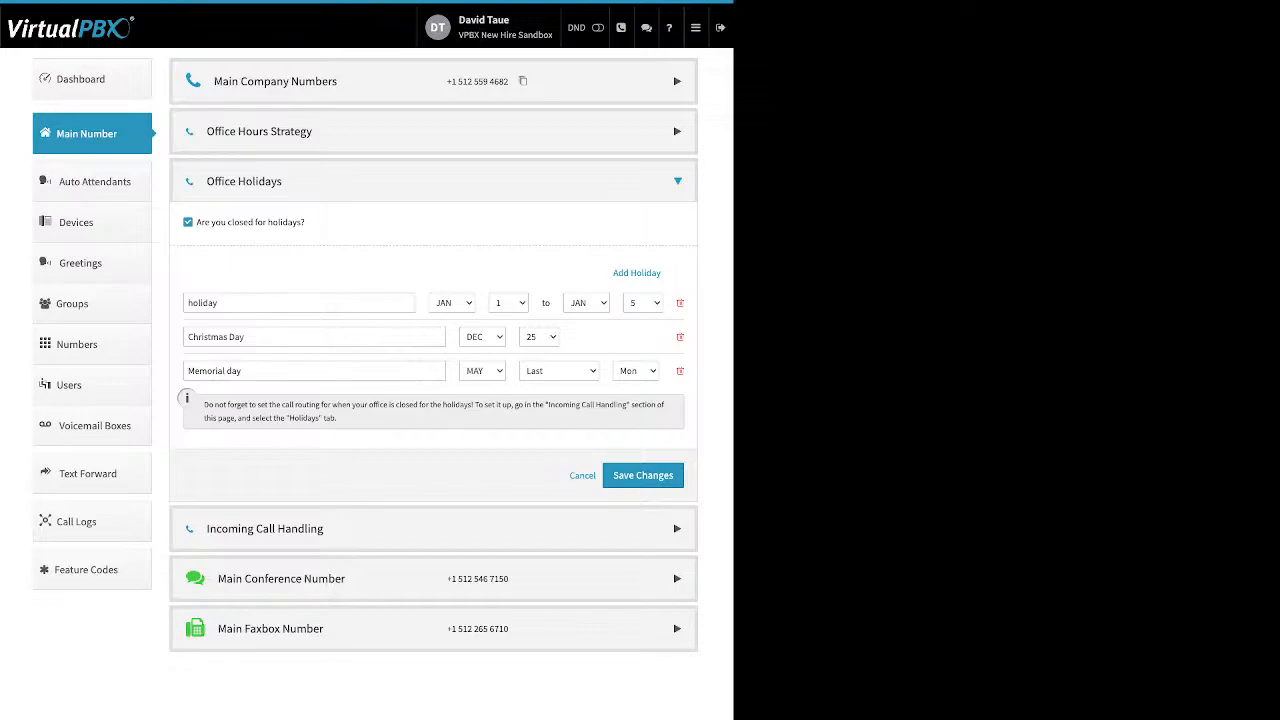
click(582, 476)
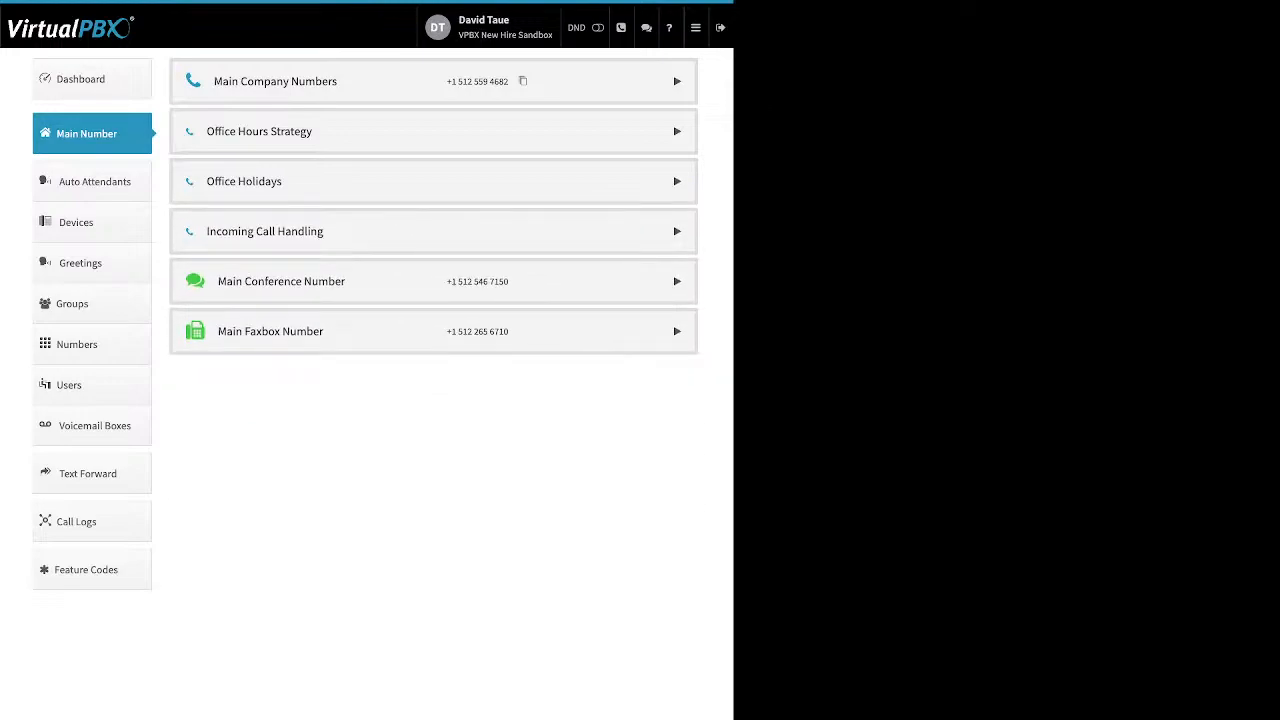
- Review the incoming call handling for open hours, after hours and holidays, and return to open hours
click(433, 231)
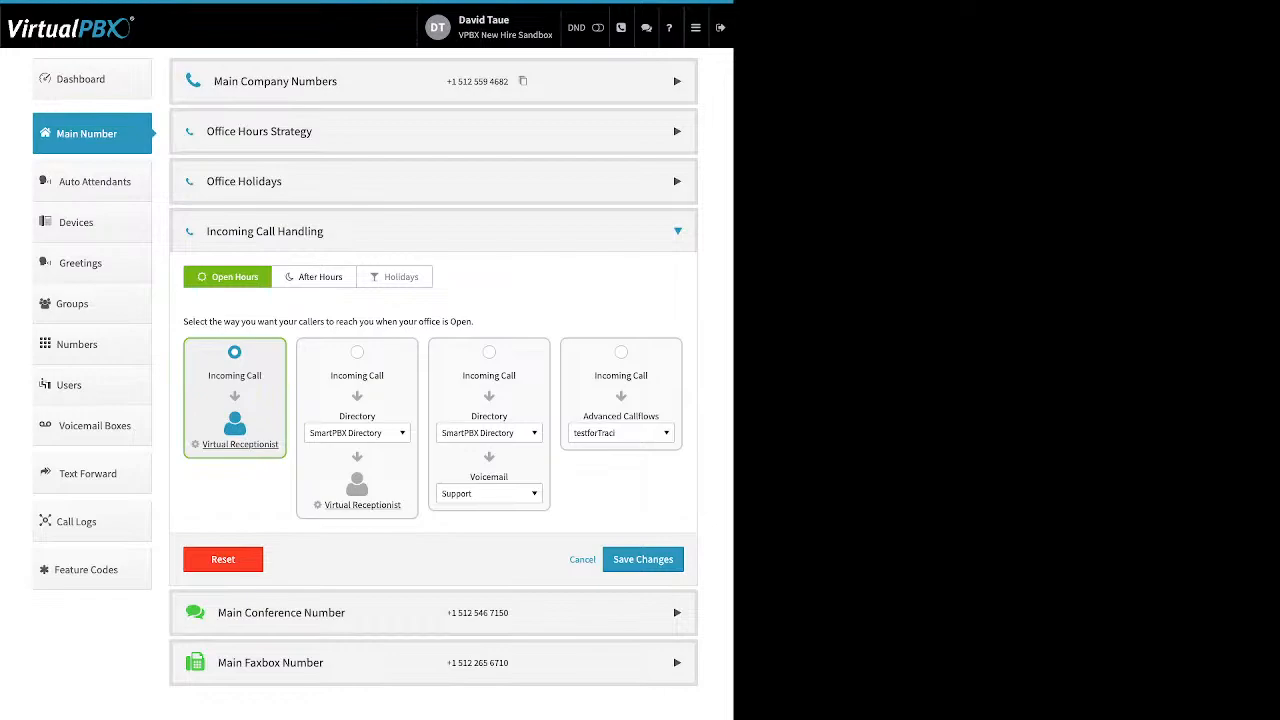
click(314, 277)
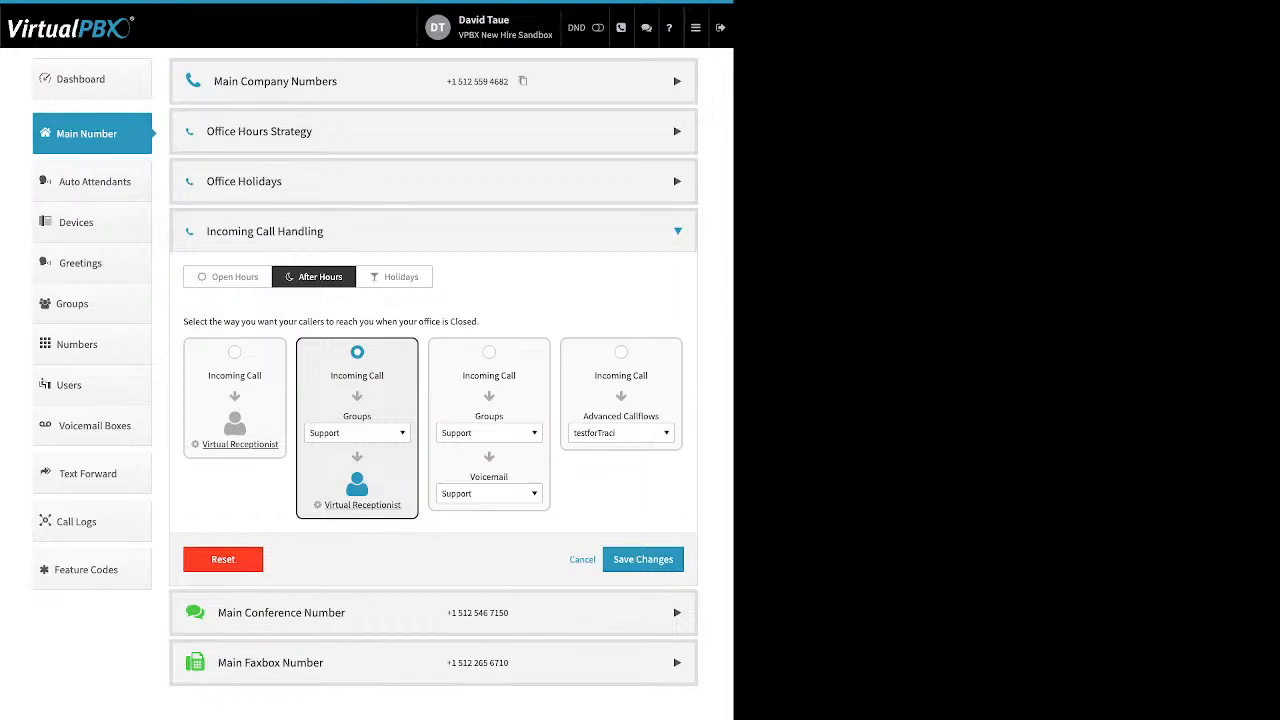
click(395, 277)
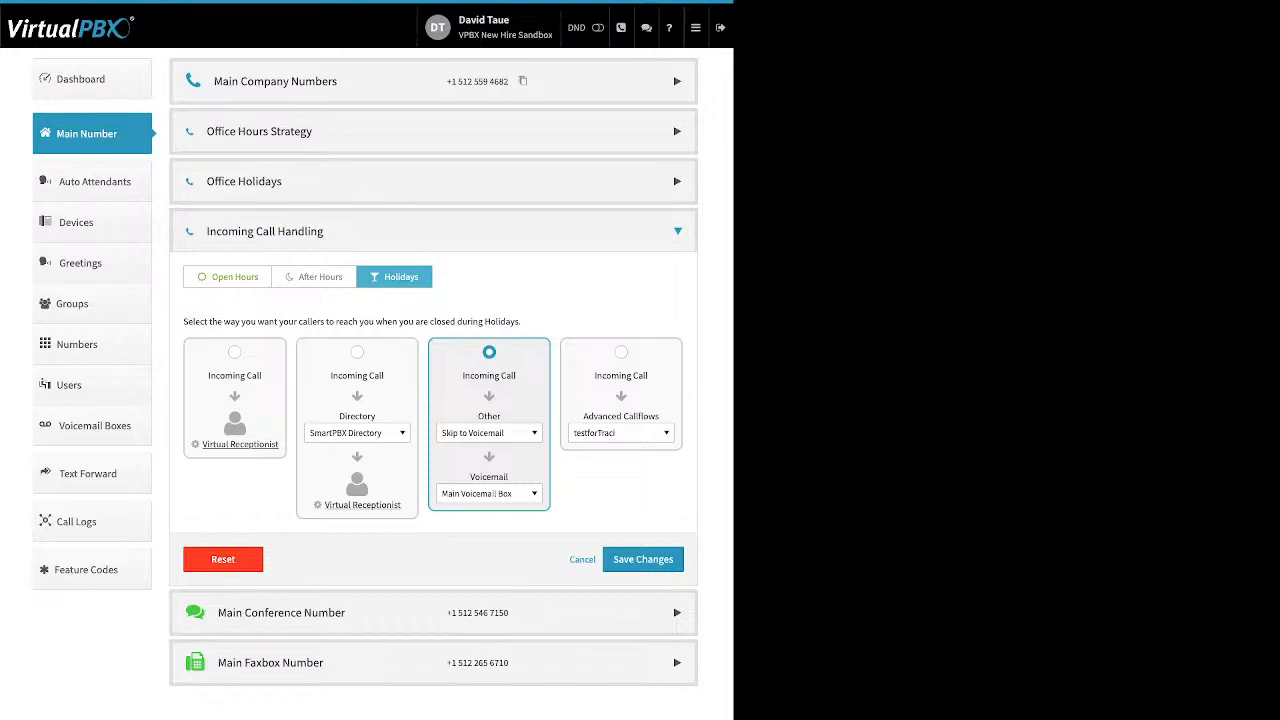
click(228, 277)
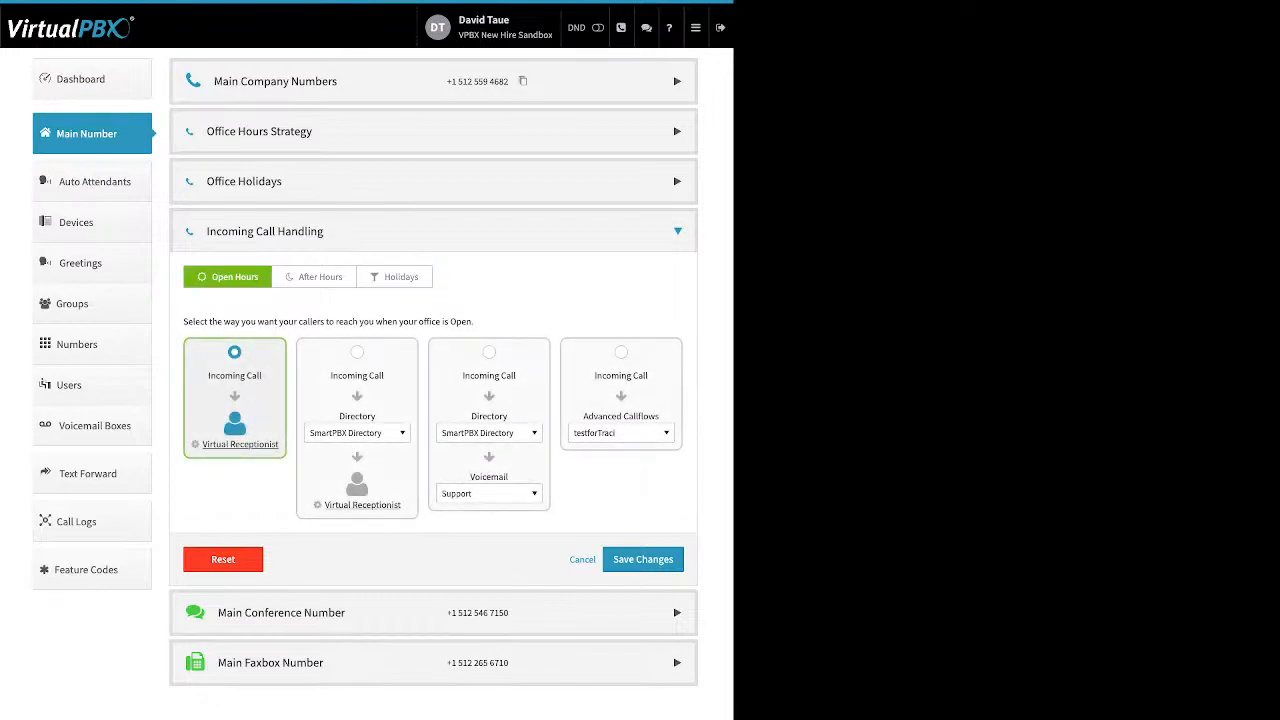
- Open the open-hours Virtual Receptionist settings and add a new route to its main menu
click(240, 444)
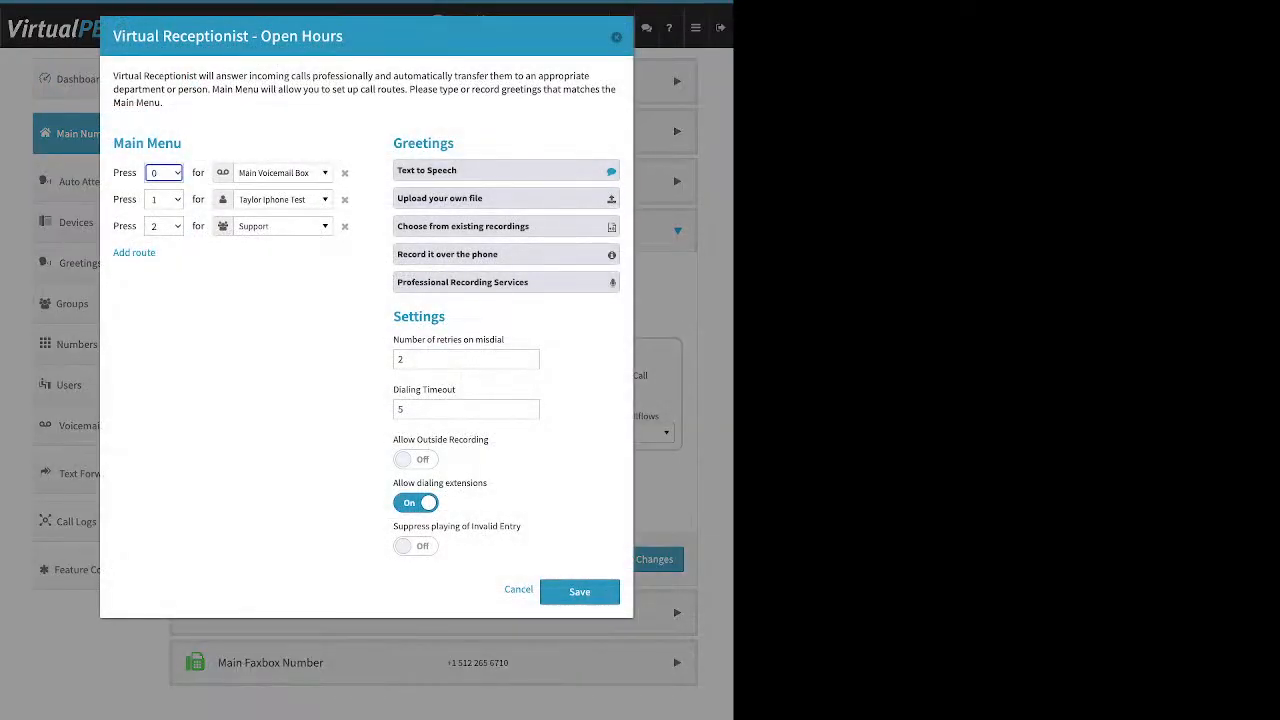
drag(113, 143, 173, 143)
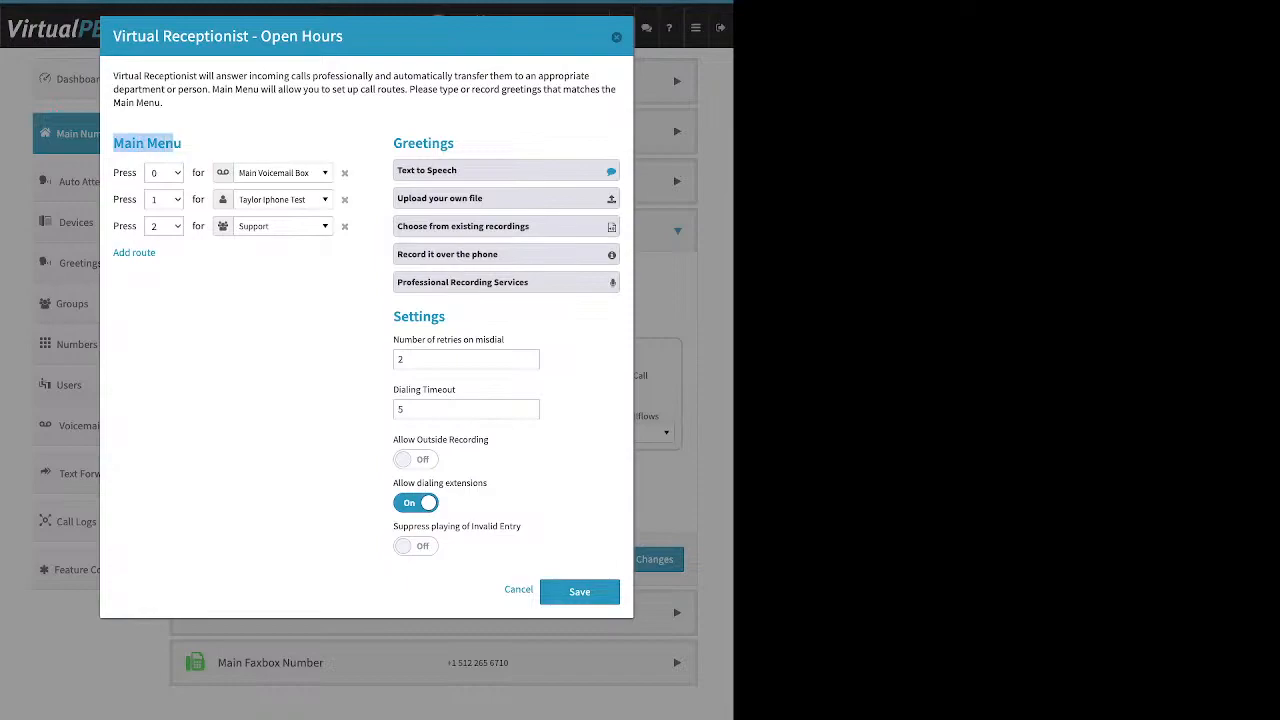
drag(112, 253, 157, 253)
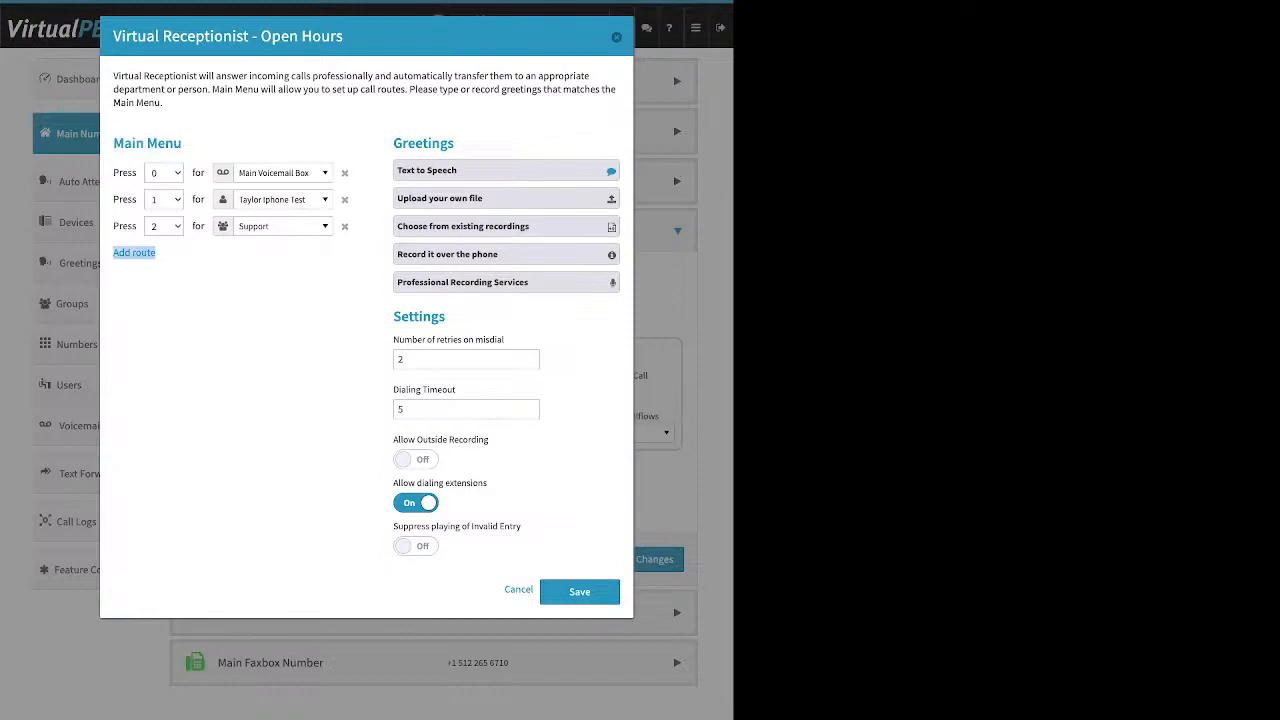
click(134, 253)
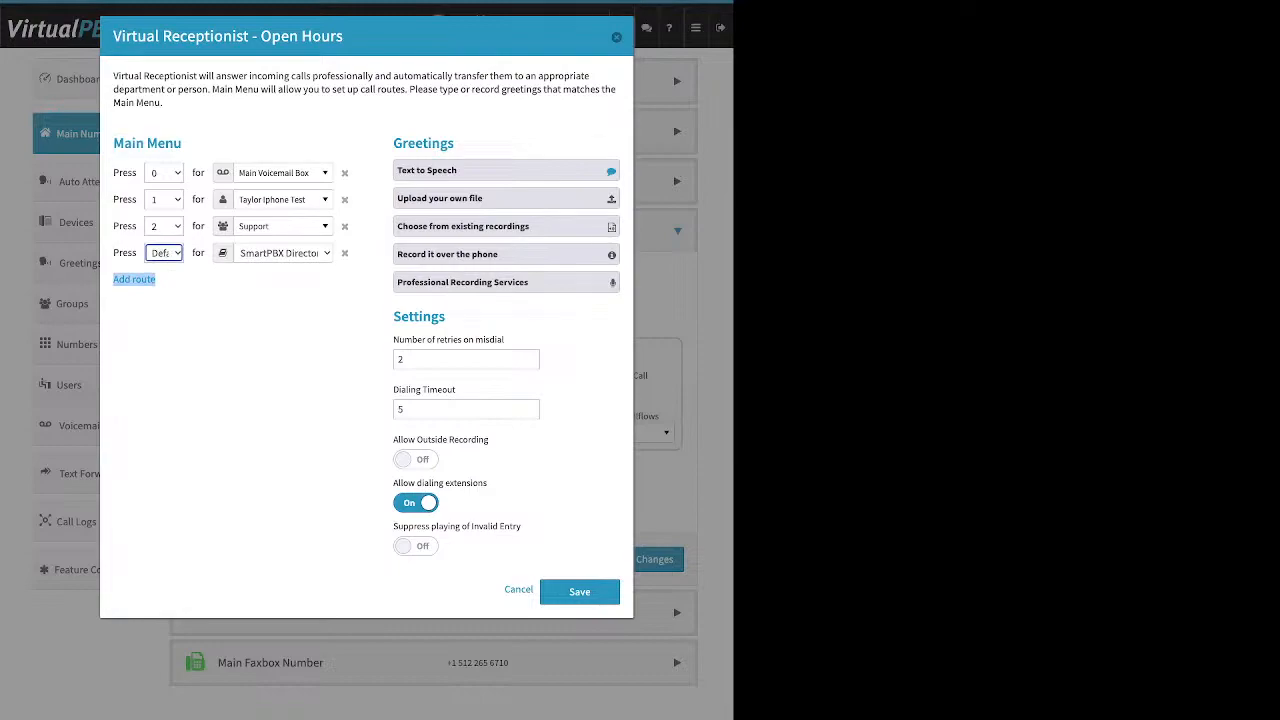
- Browse the destinations available for the main menu route on key 0
click(283, 173)
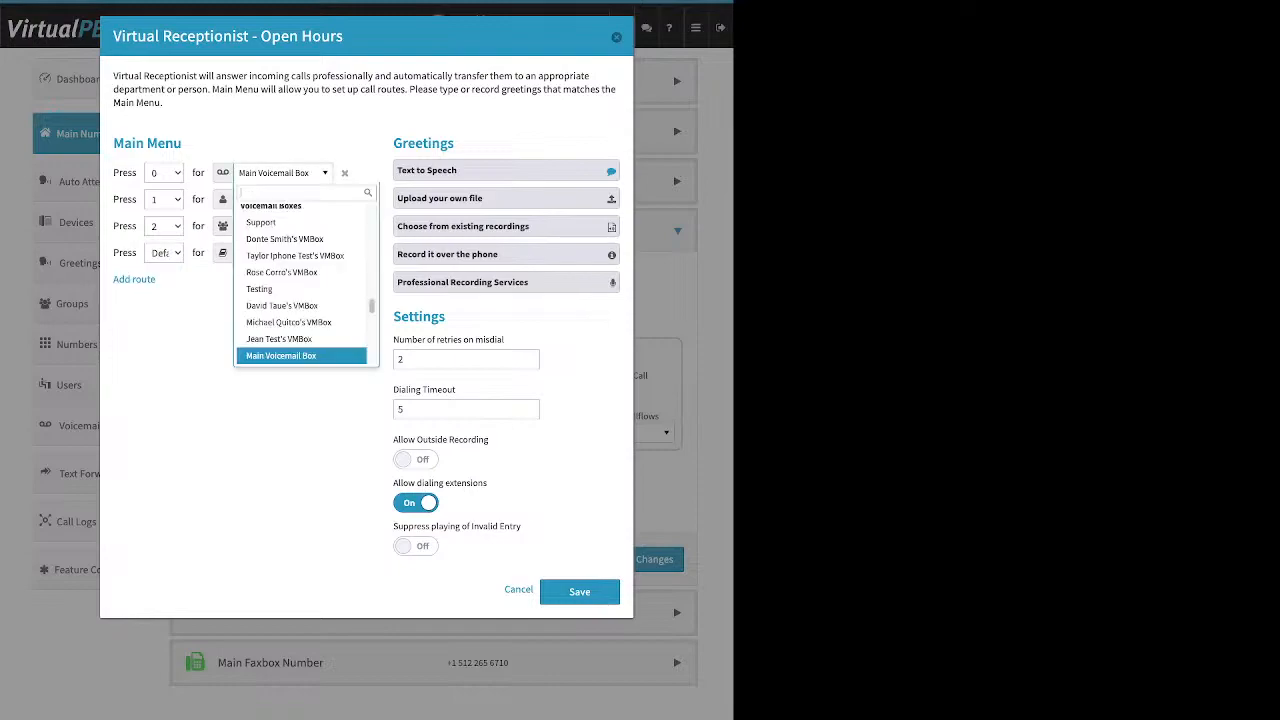
scroll(300, 298, up, 5)
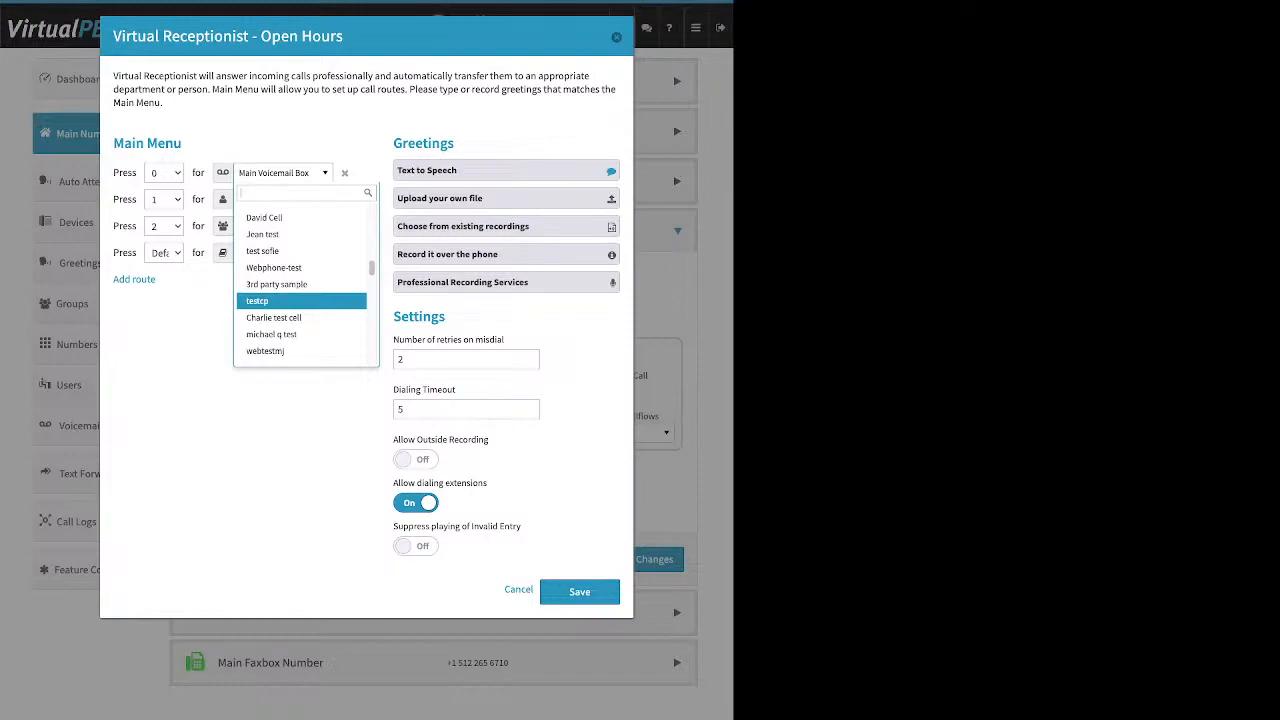
scroll(300, 290, down, 10)
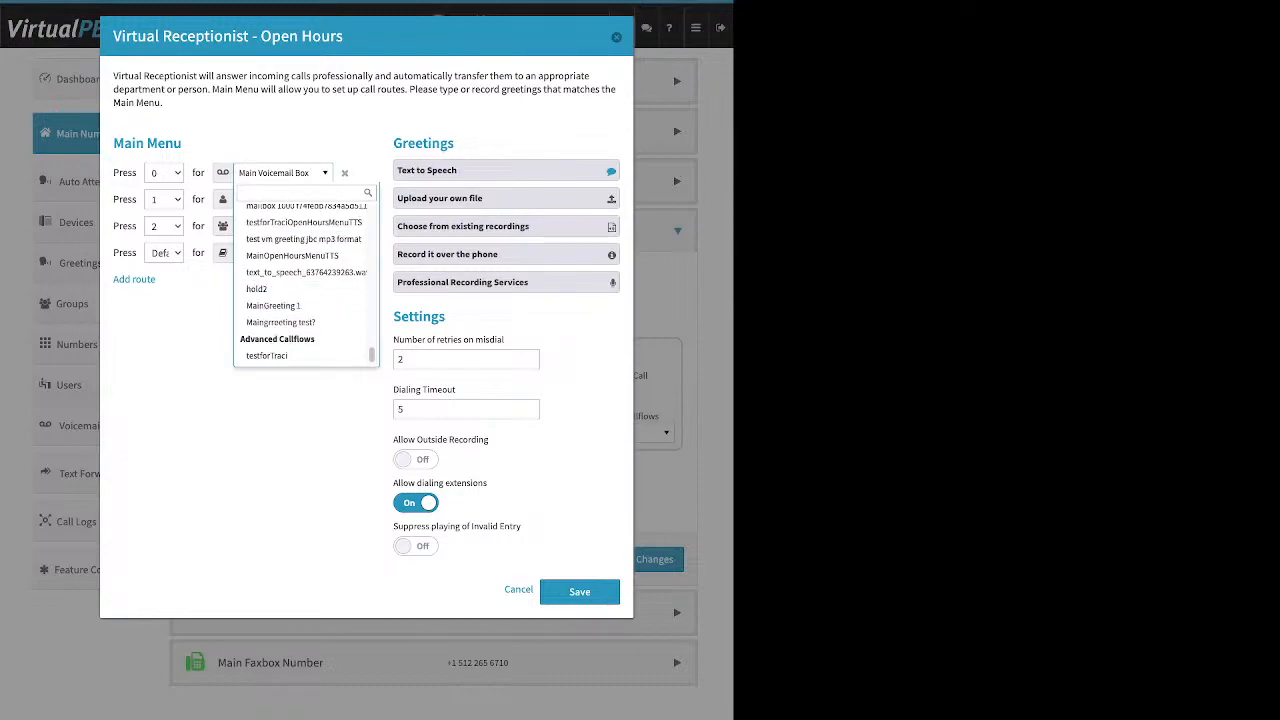
key(Escape)
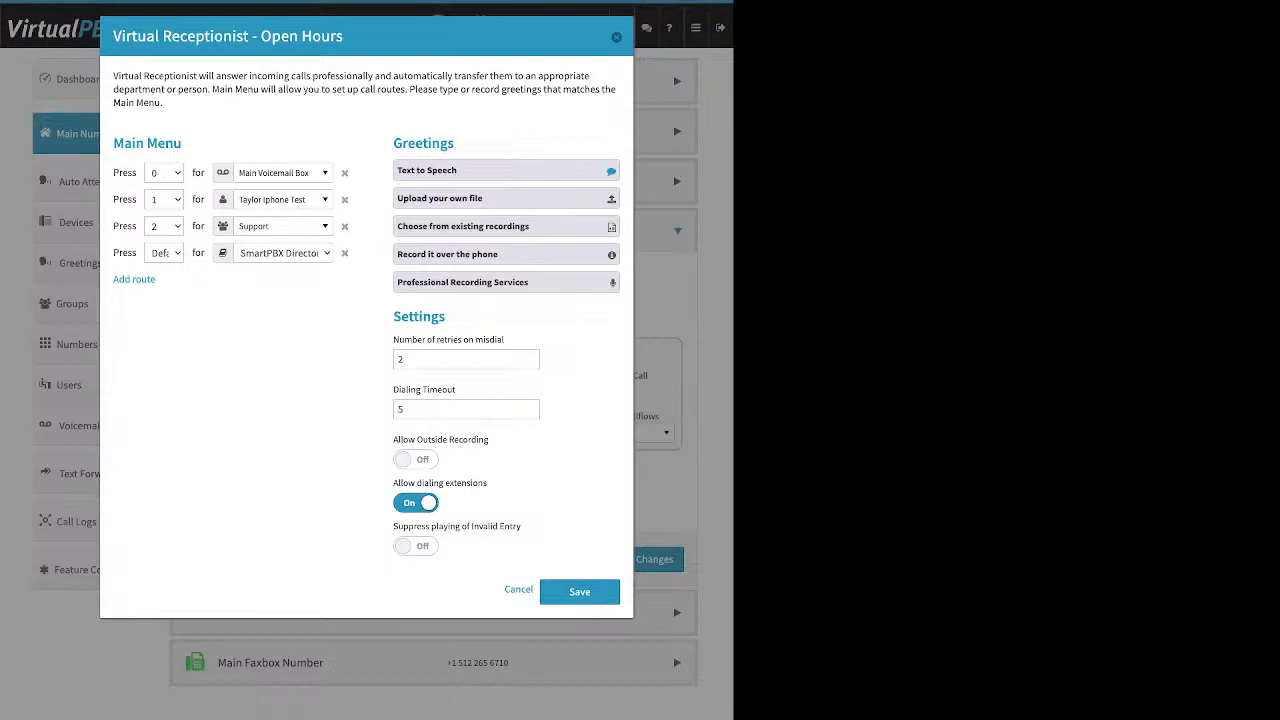
- Open the text-to-speech greeting of the open-hours receptionist and examine its message text
double_click(423, 143)
click(450, 170)
key(ctrl+a)
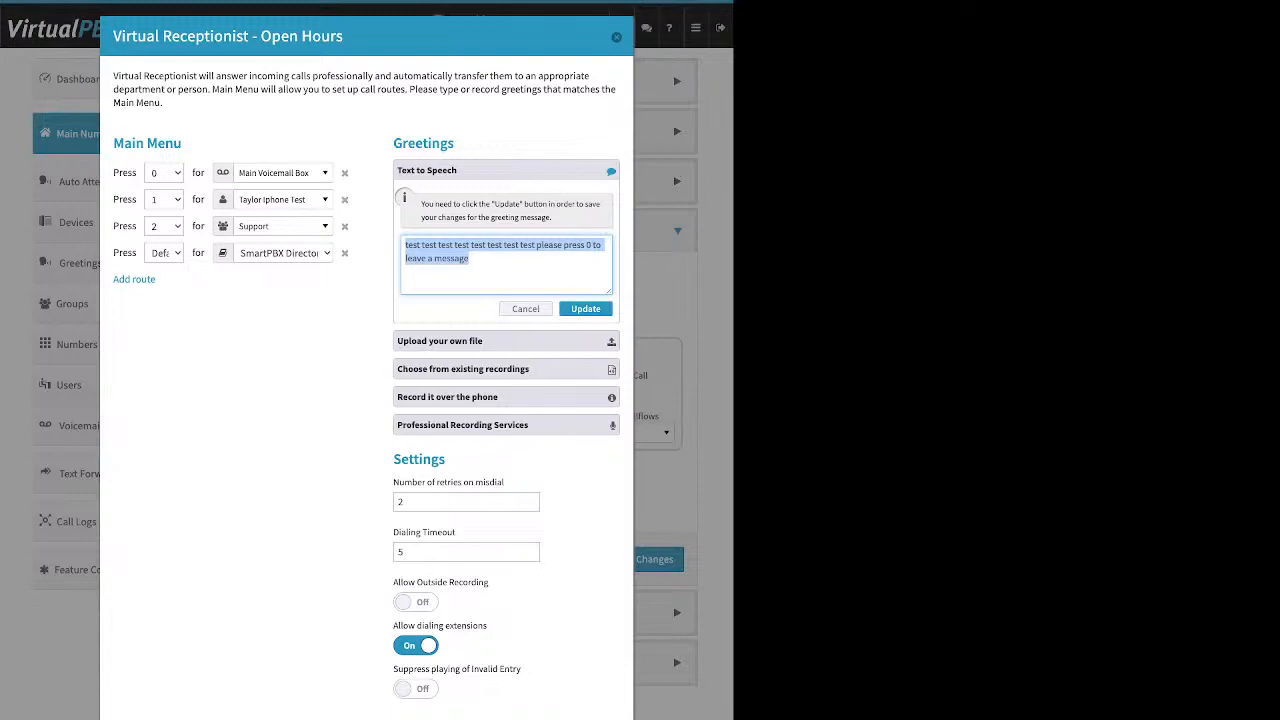
click(478, 245)
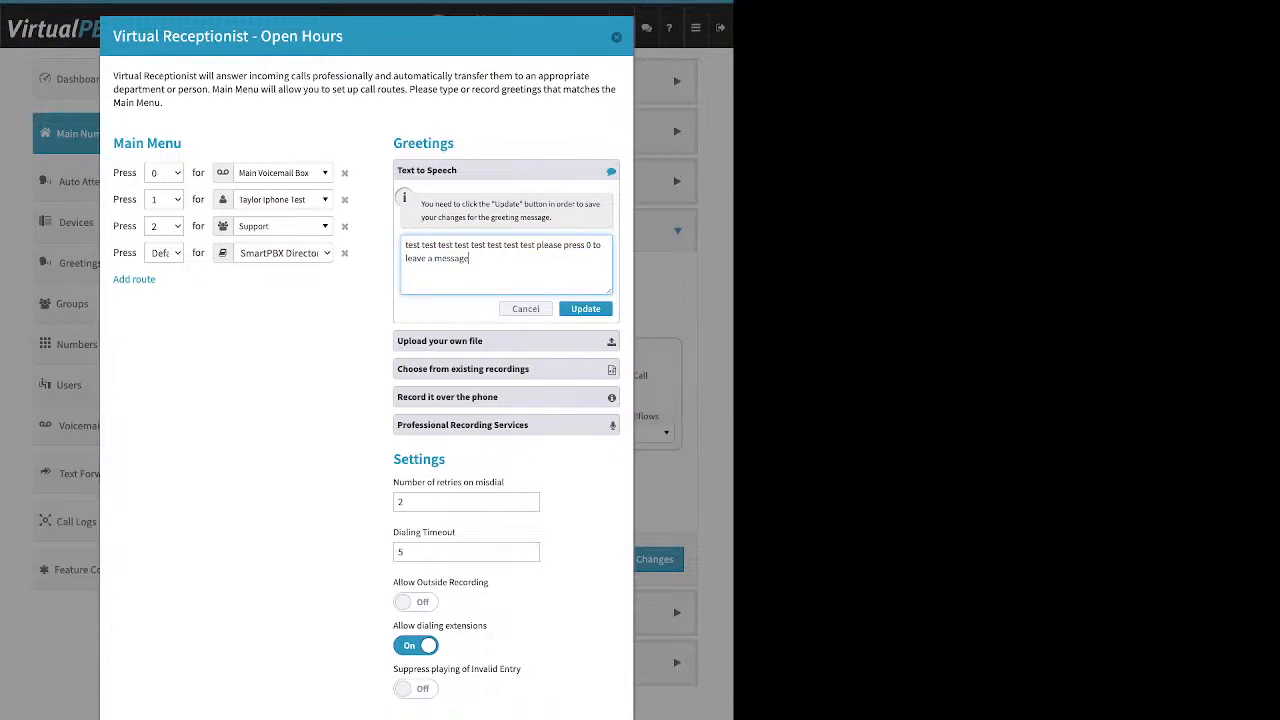
- Update the open-hours receptionist's text-to-speech greeting and close the receptionist settings
click(585, 309)
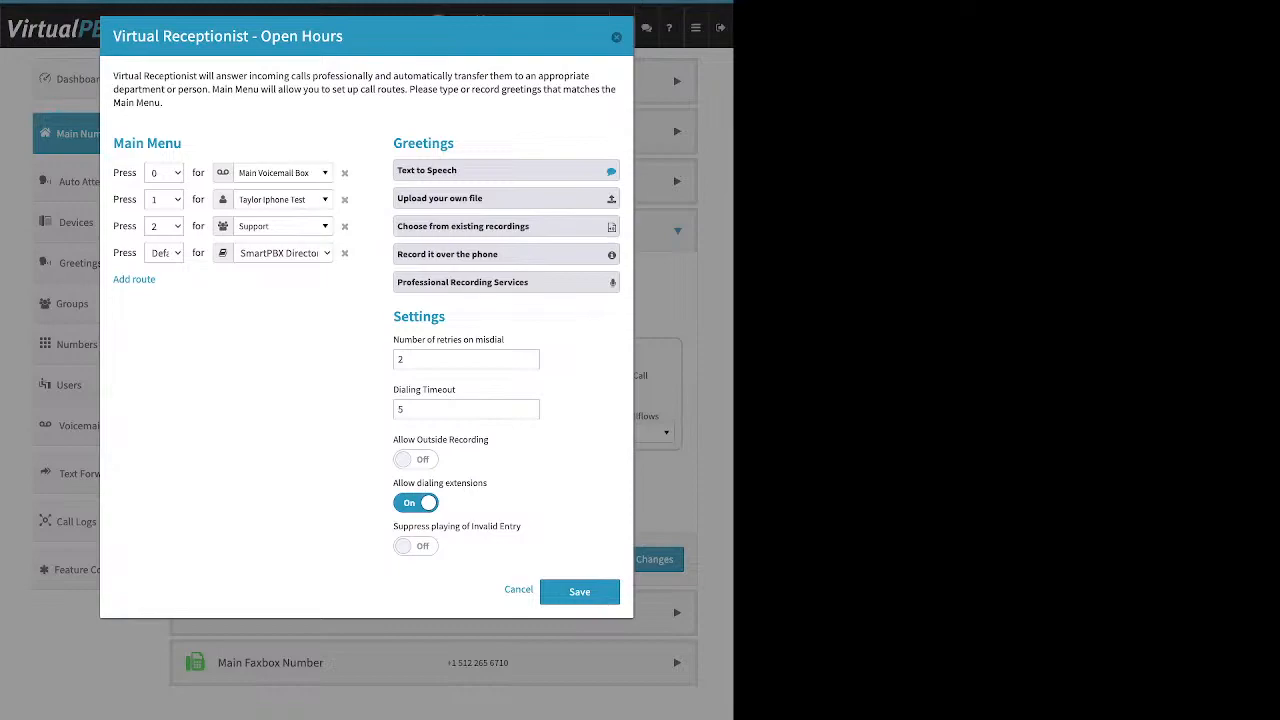
click(616, 37)
- Open the greetings list, view the name of the open-hours menu text-to-speech greeting, and close it without changes
click(80, 263)
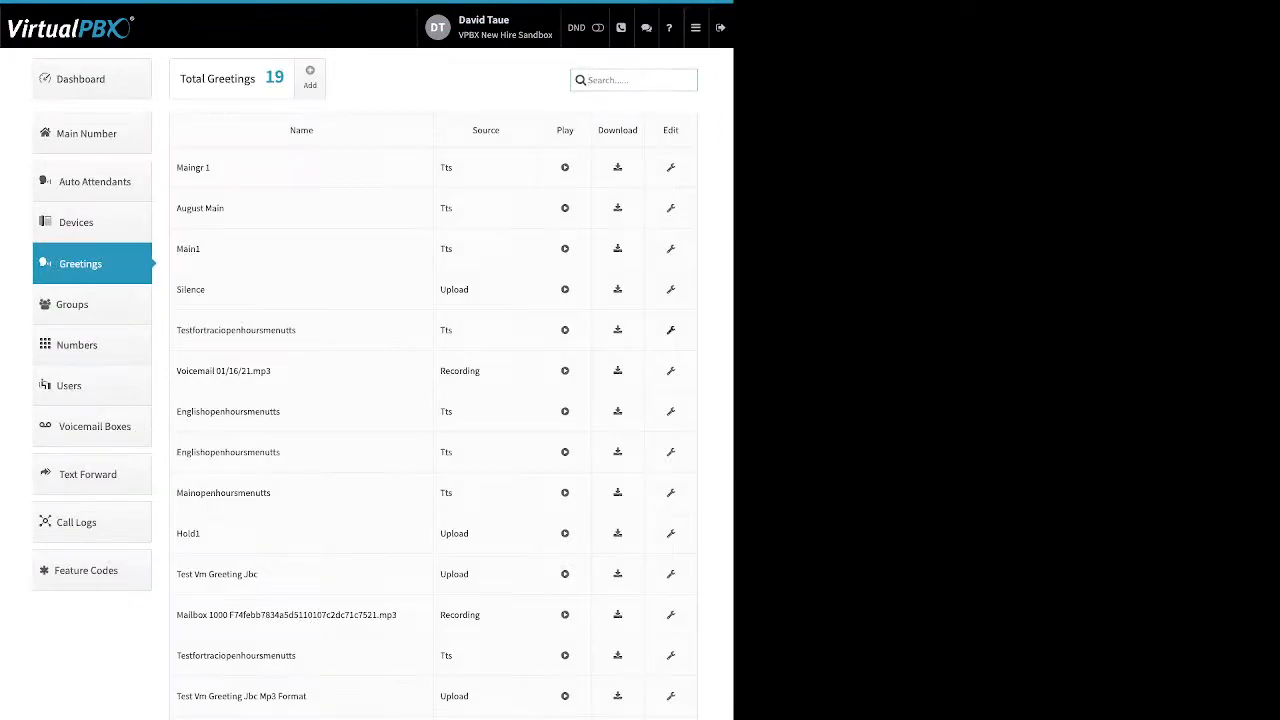
click(670, 330)
drag(397, 153, 256, 153)
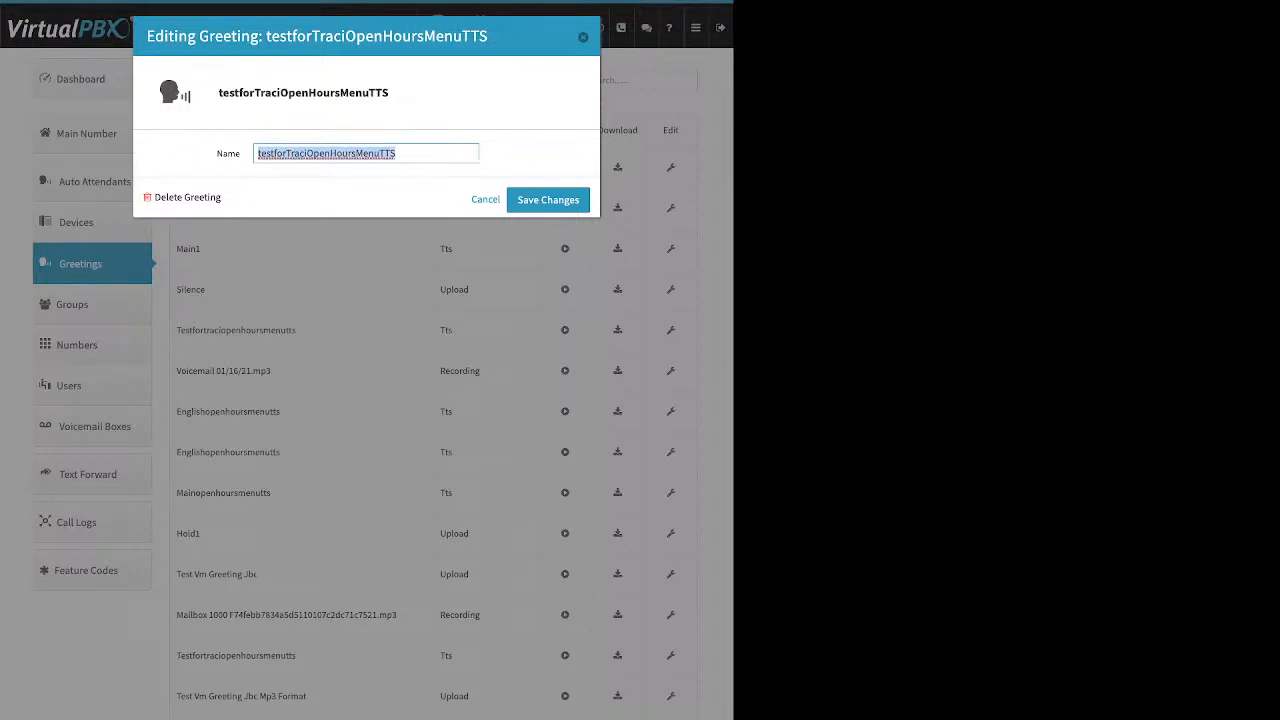
click(583, 37)
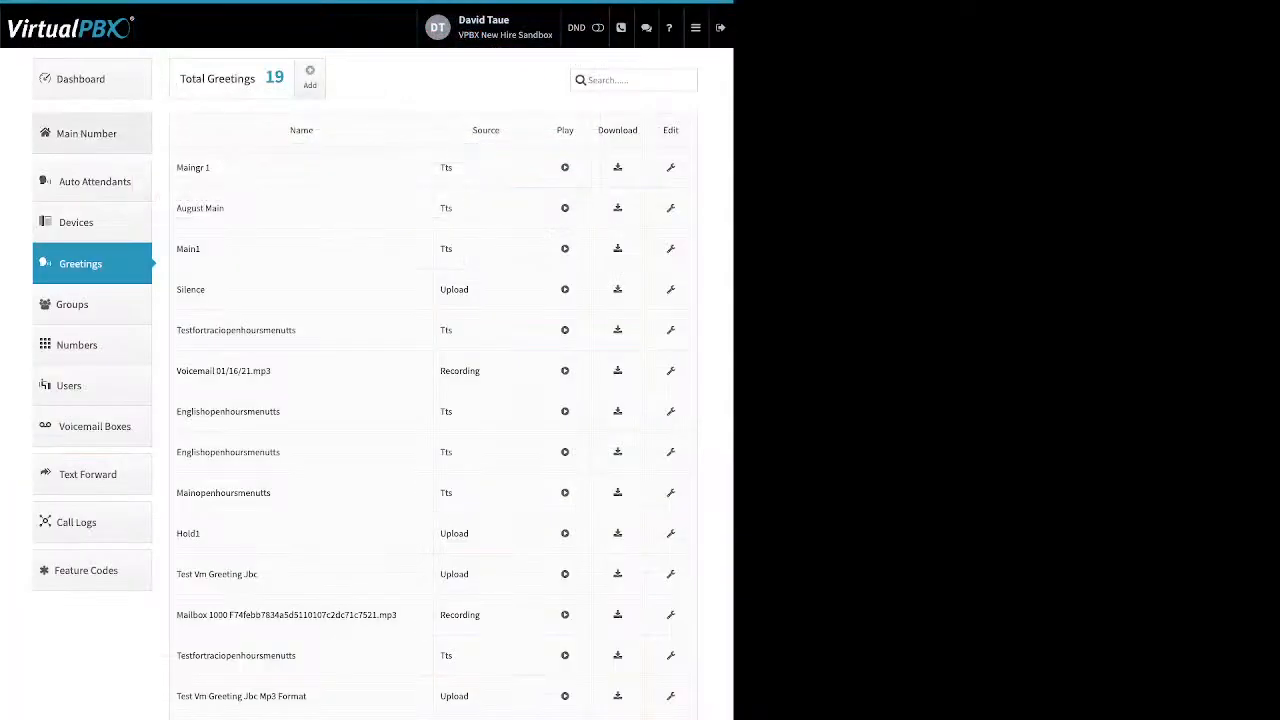
- Reopen the open-hours Virtual Receptionist settings from the main number's incoming call handling
click(87, 134)
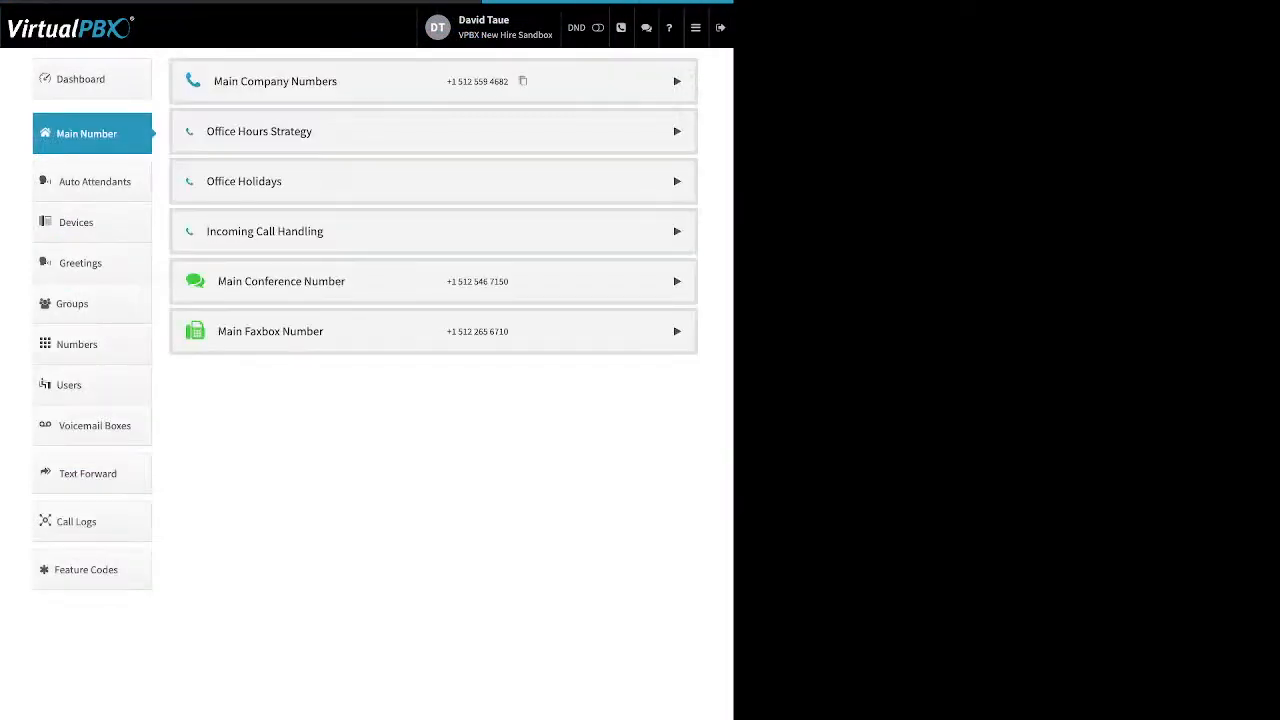
click(677, 231)
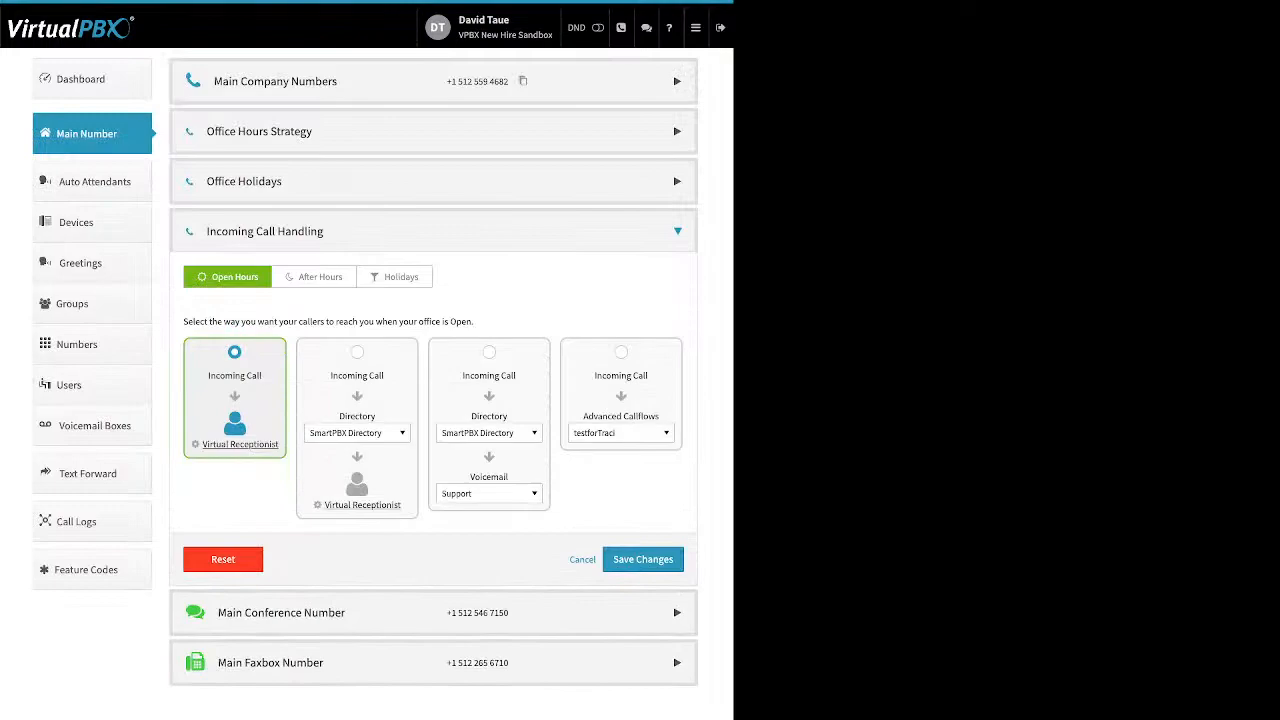
click(240, 444)
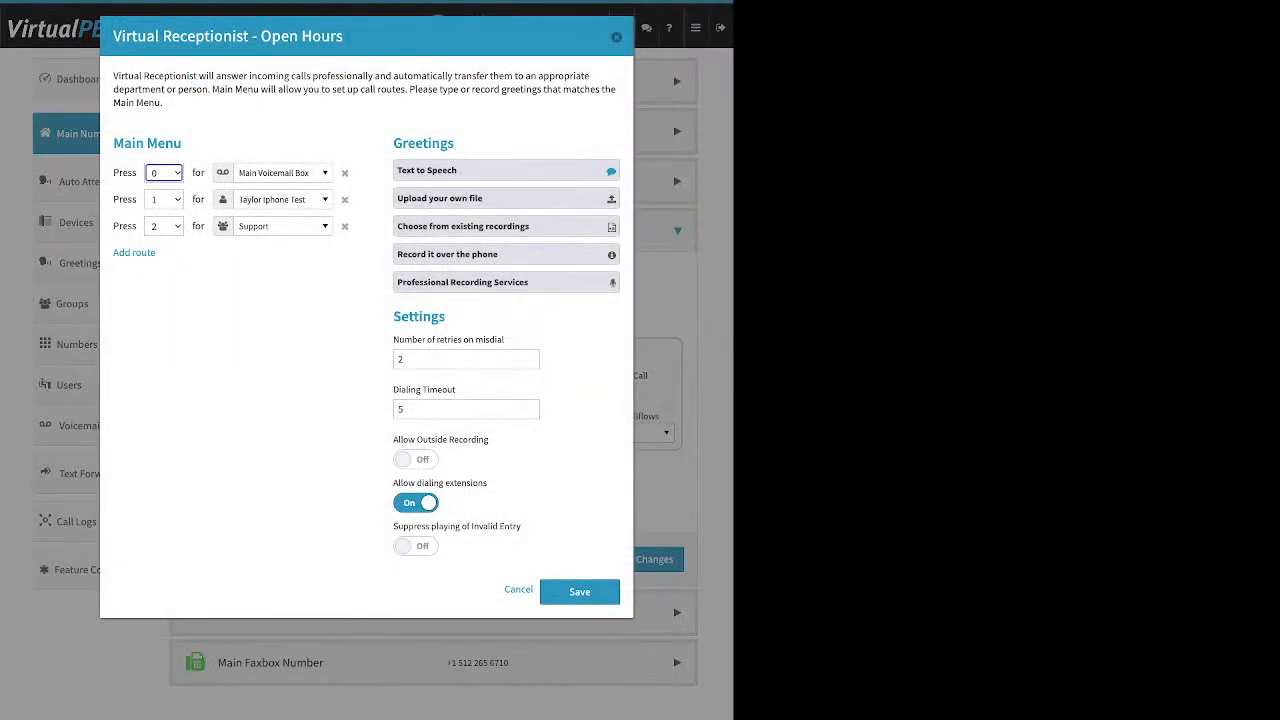
- Review the greeting options for uploading a file, choosing an existing recording and recording over the phone
click(506, 198)
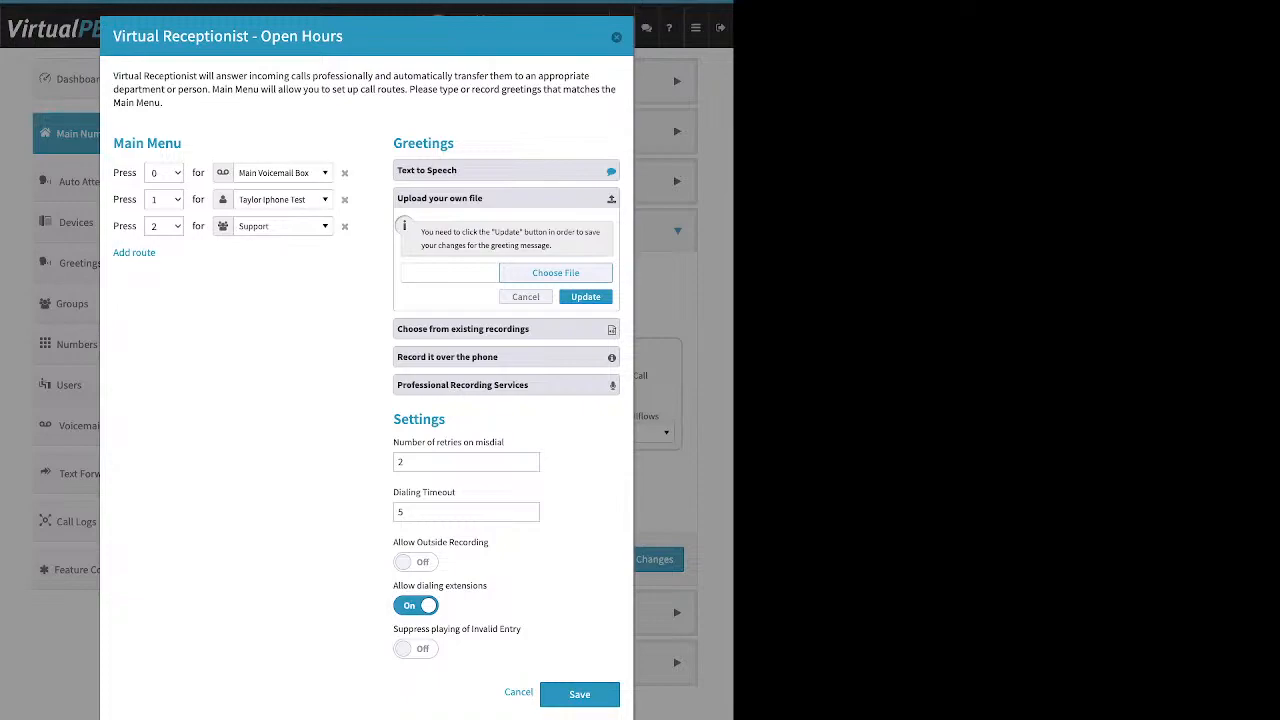
click(506, 198)
click(506, 227)
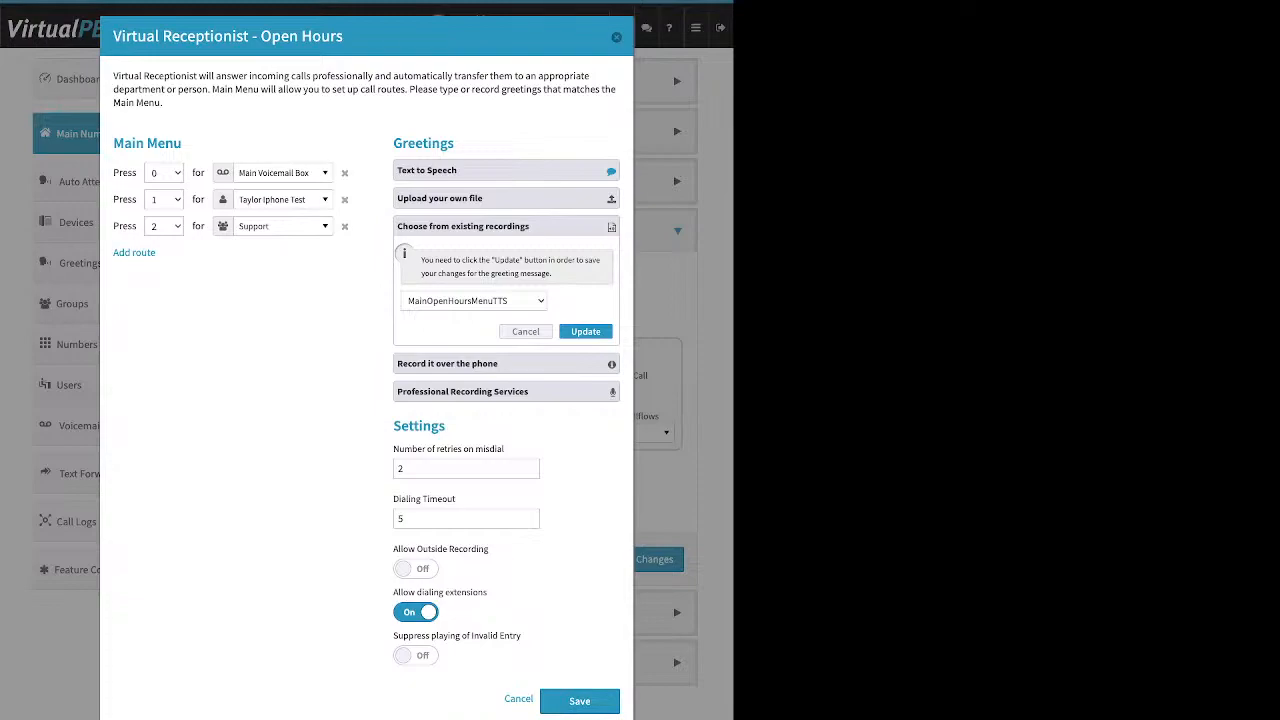
click(506, 364)
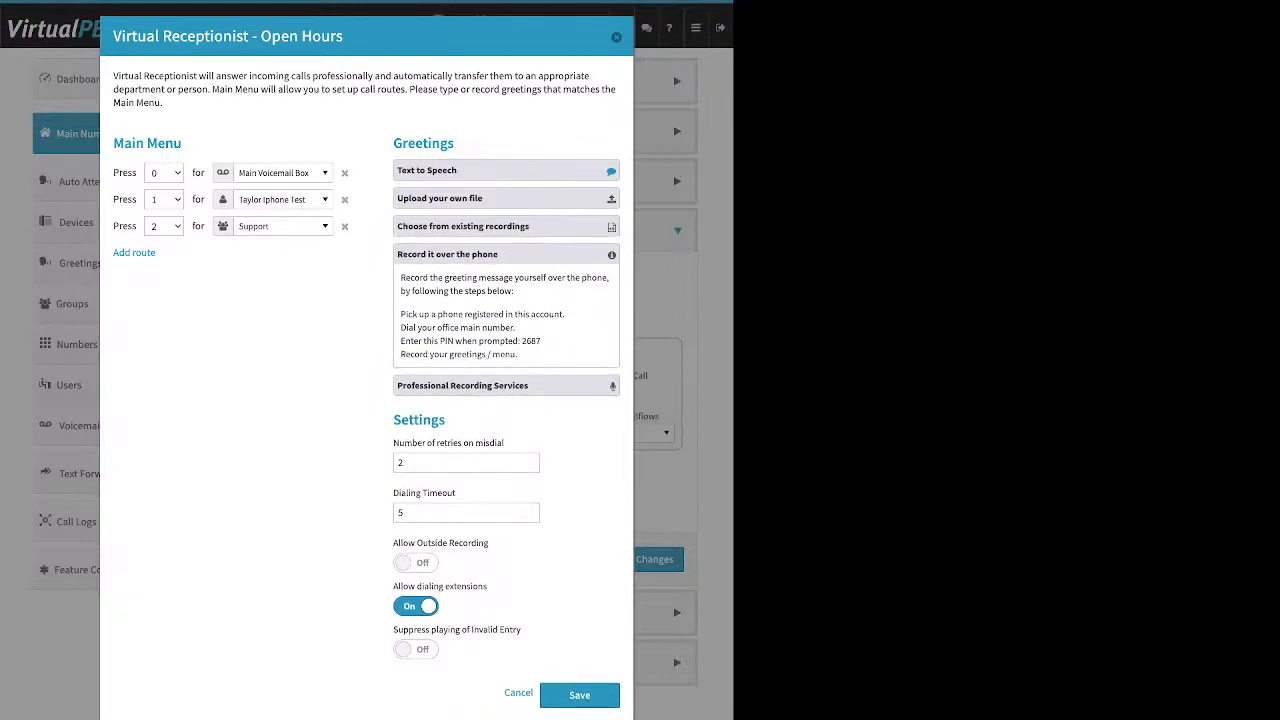
drag(566, 314, 400, 314)
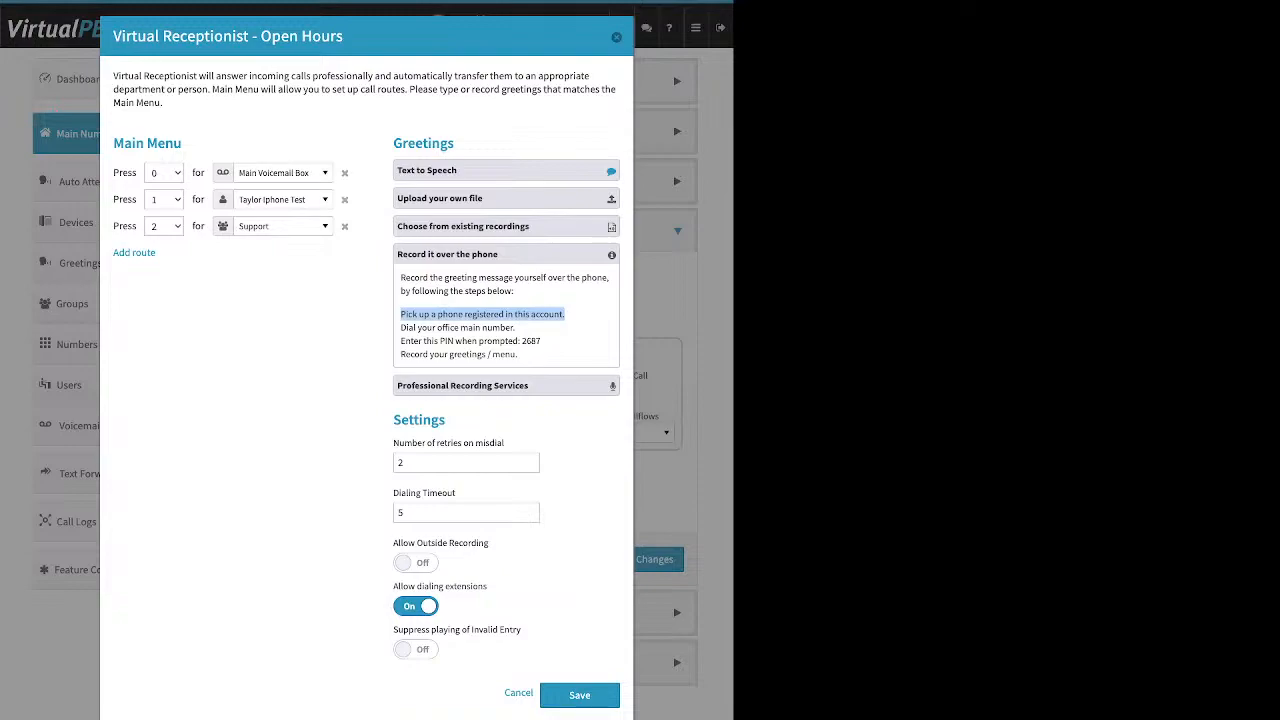
- Turn on Allow Outside Recording for the open-hours receptionist and check the PIN for recording over the phone
drag(446, 420, 401, 420)
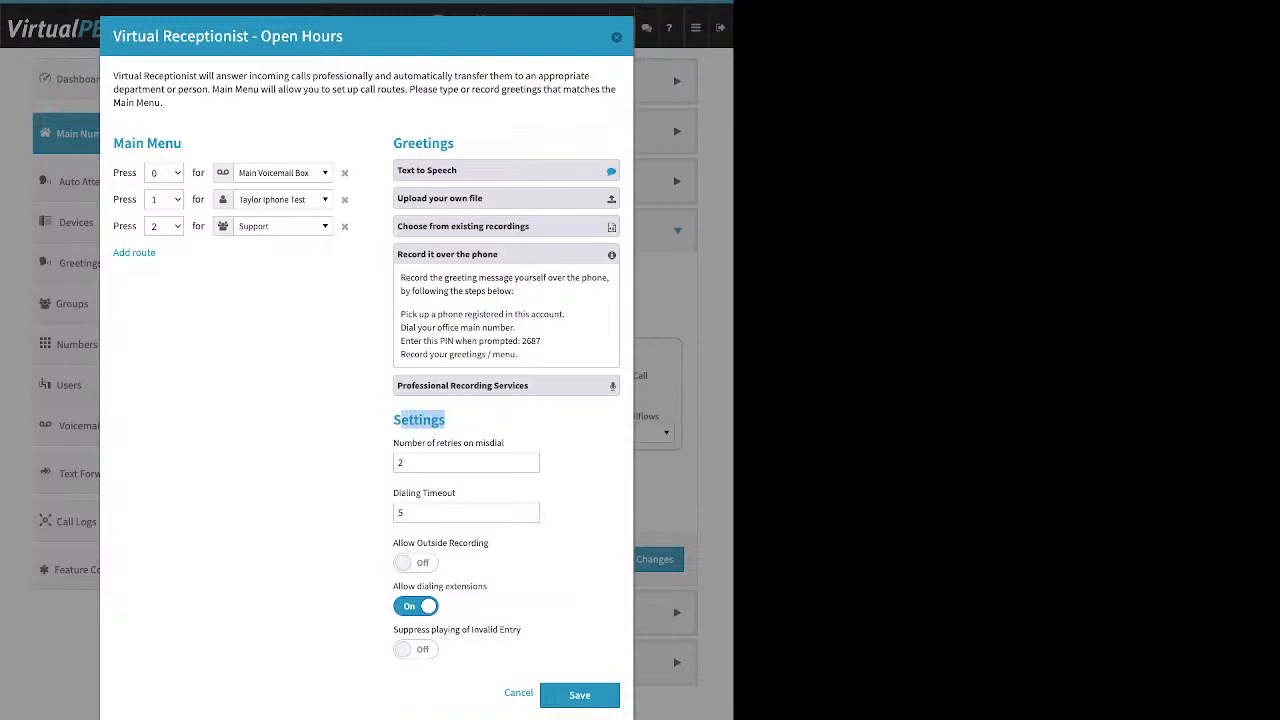
drag(490, 542, 402, 542)
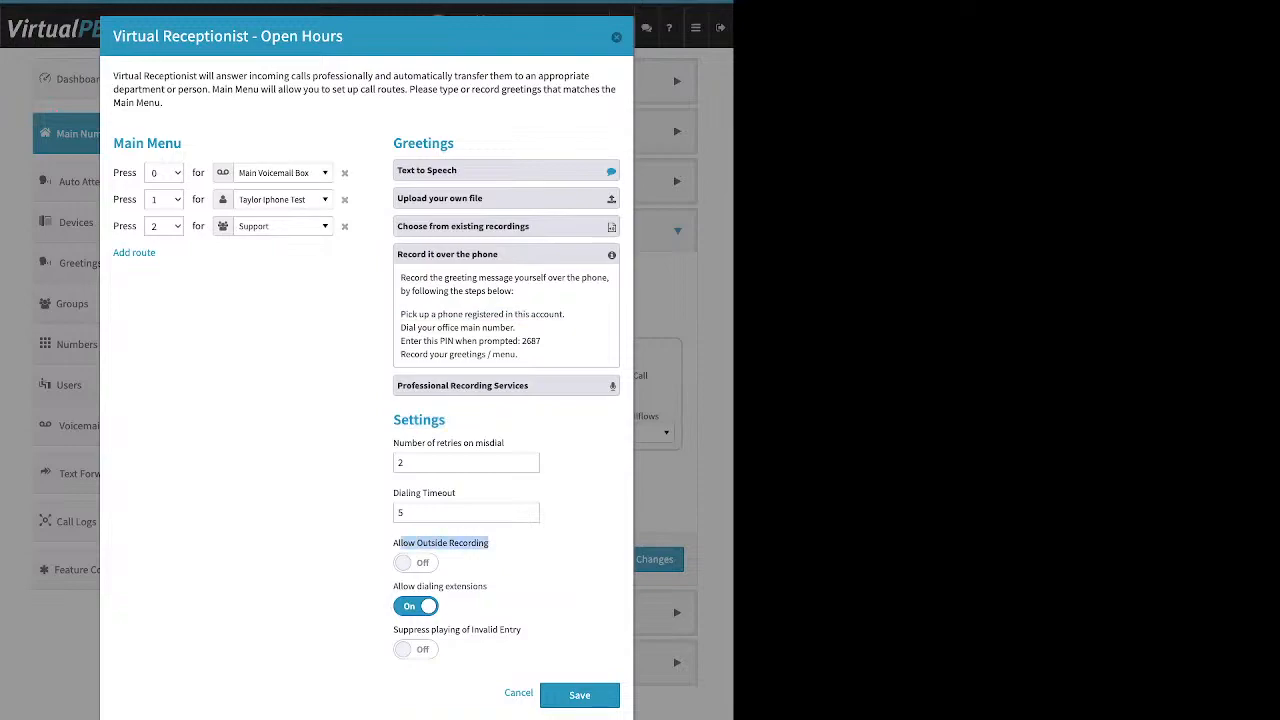
click(416, 563)
drag(542, 341, 522, 341)
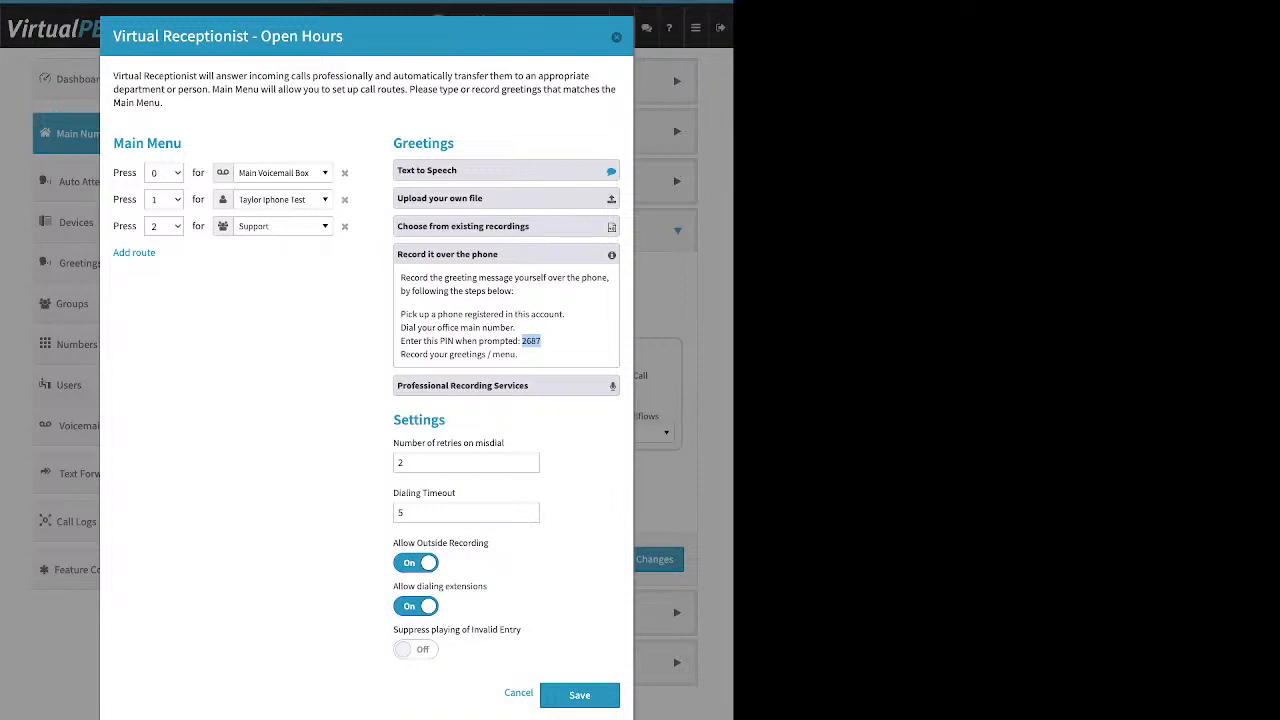
- Review the Professional Recording Services offer and the file upload option for the open-hours greeting
click(506, 254)
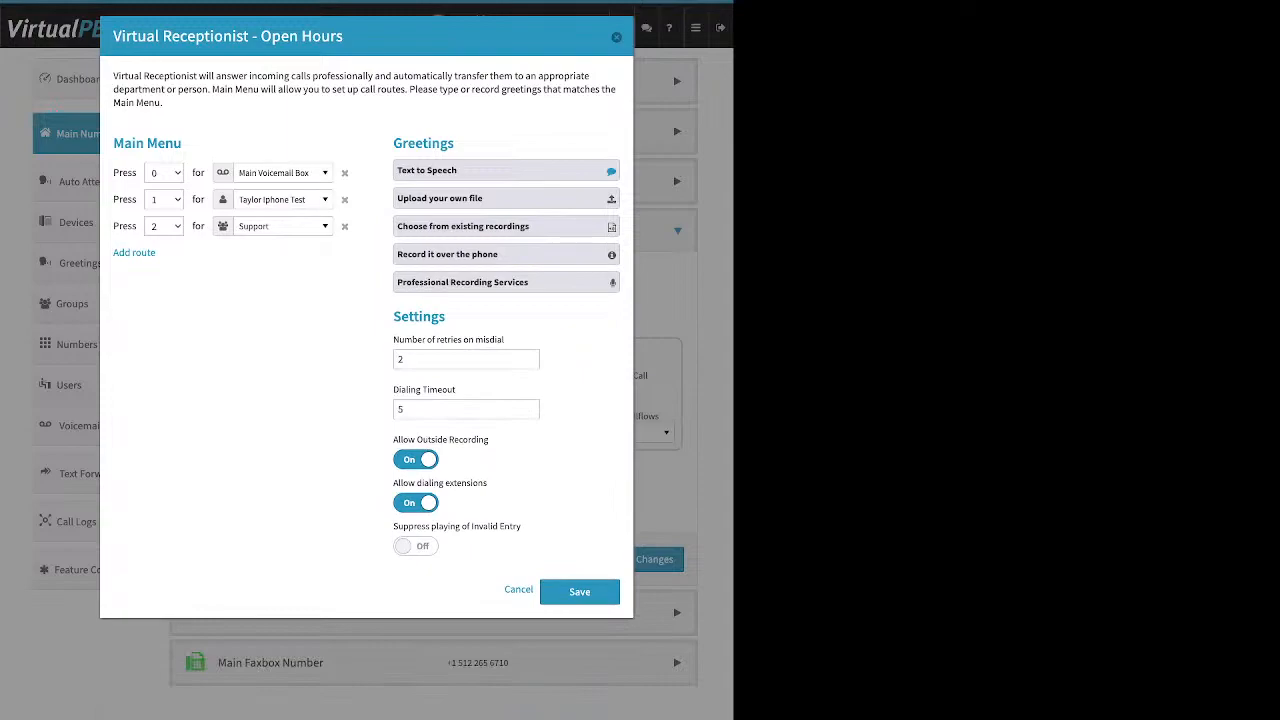
click(506, 282)
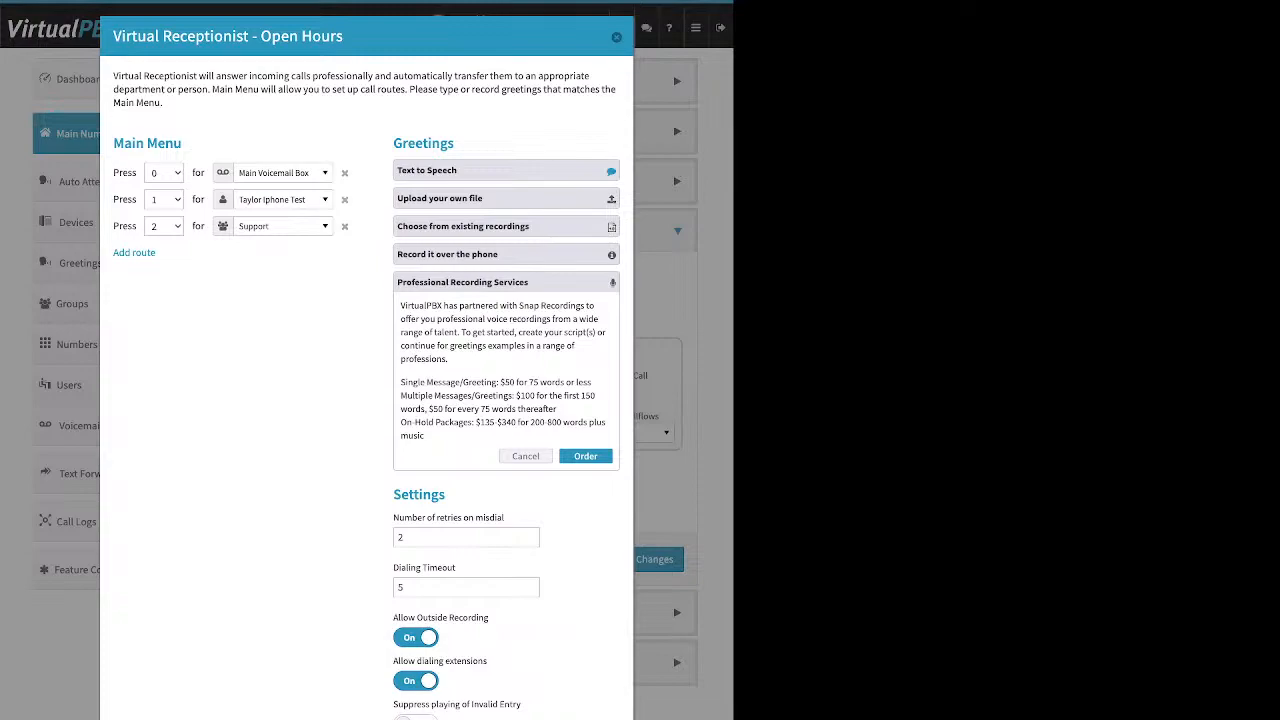
click(506, 198)
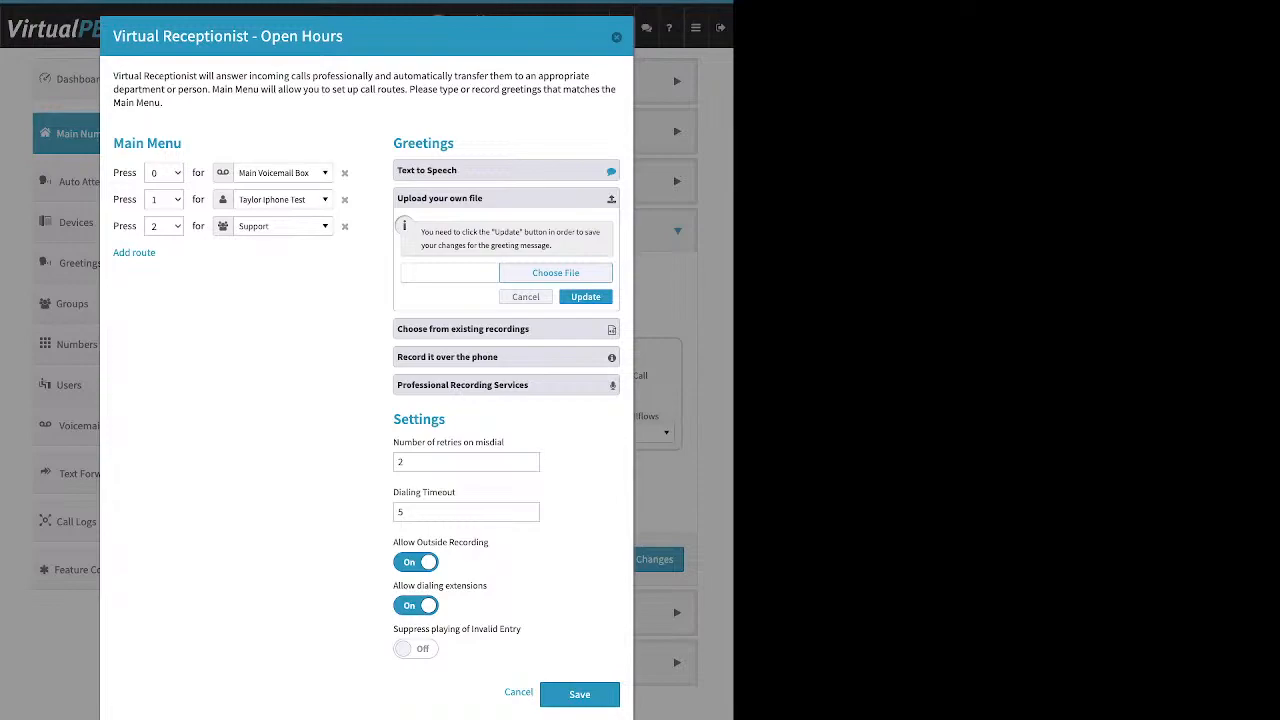
click(506, 198)
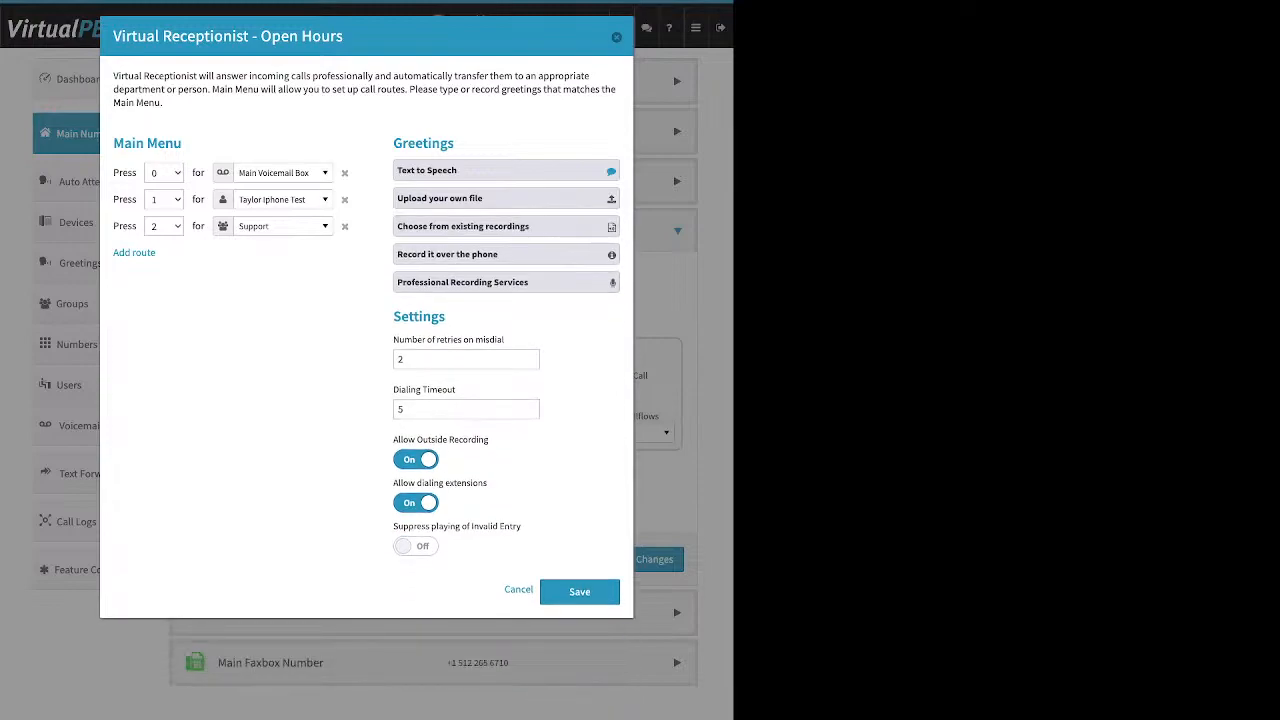
- Examine the open-hours receptionist's number of retries on misdial and dialing timeout settings
drag(504, 339, 393, 339)
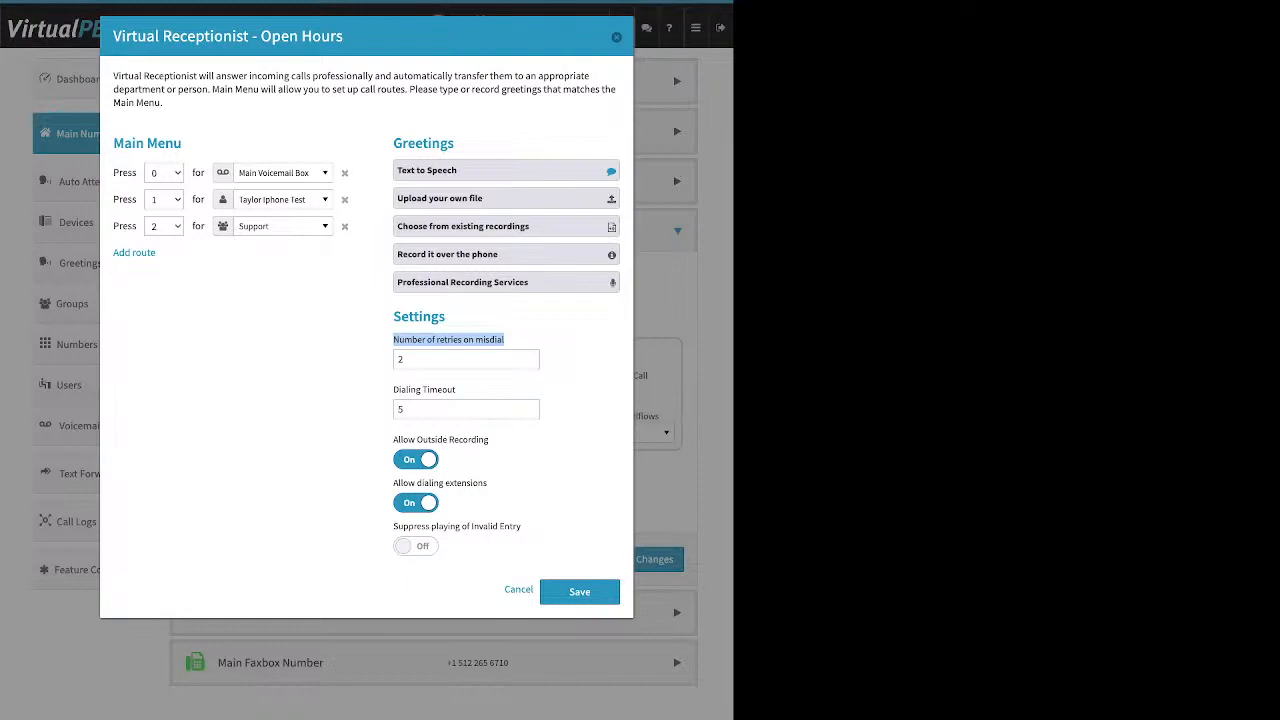
double_click(403, 360)
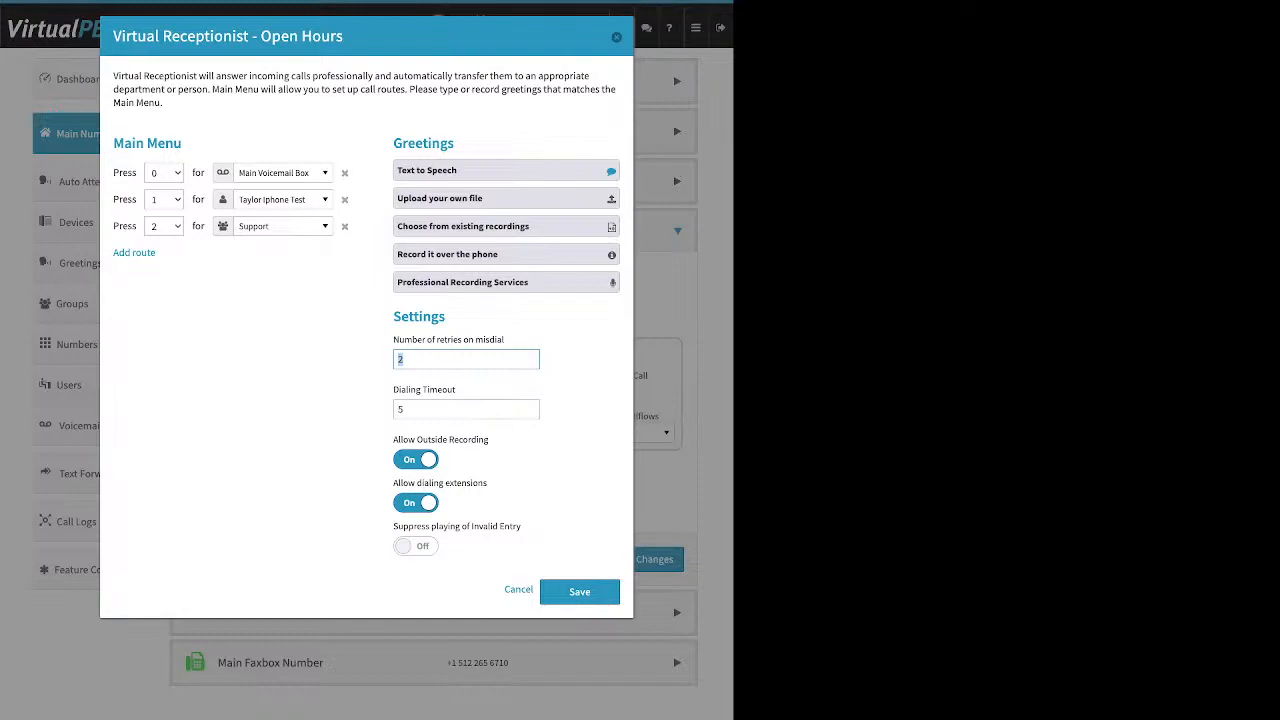
click(452, 409)
drag(457, 390, 393, 390)
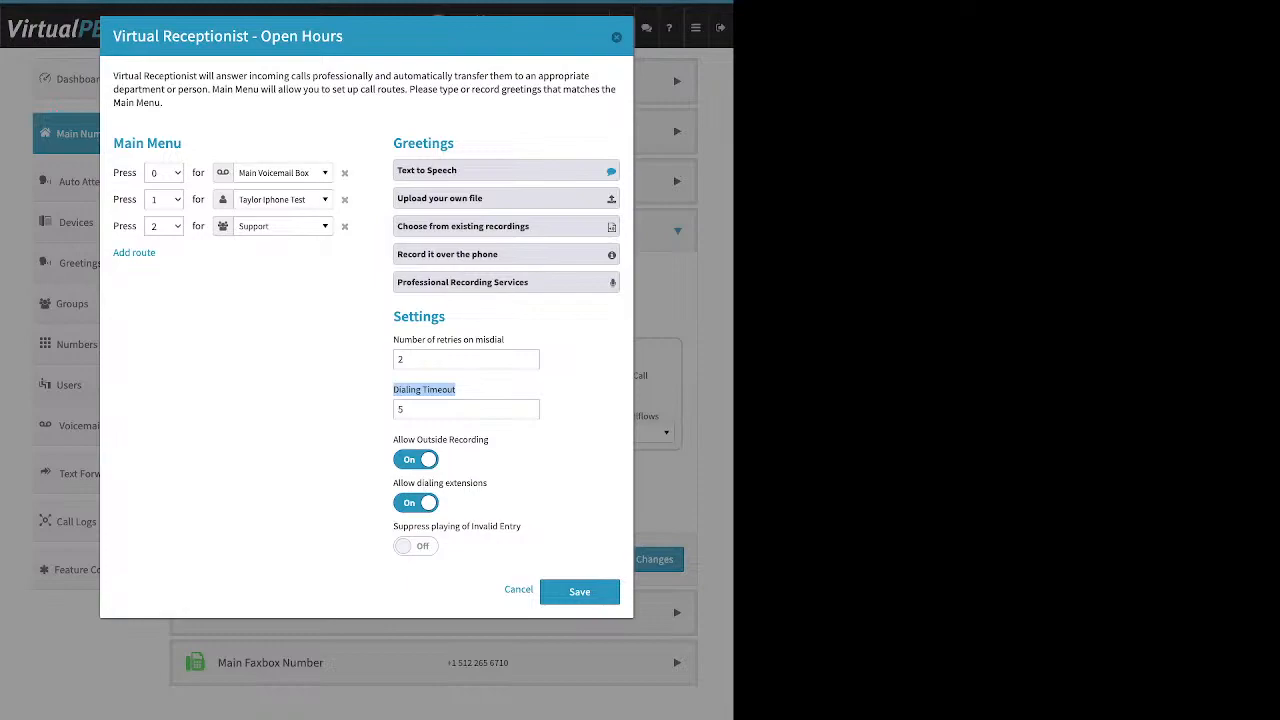
click(480, 390)
- Turn off Allow Outside Recording, and switch Allow dialing extensions off and back on
click(415, 459)
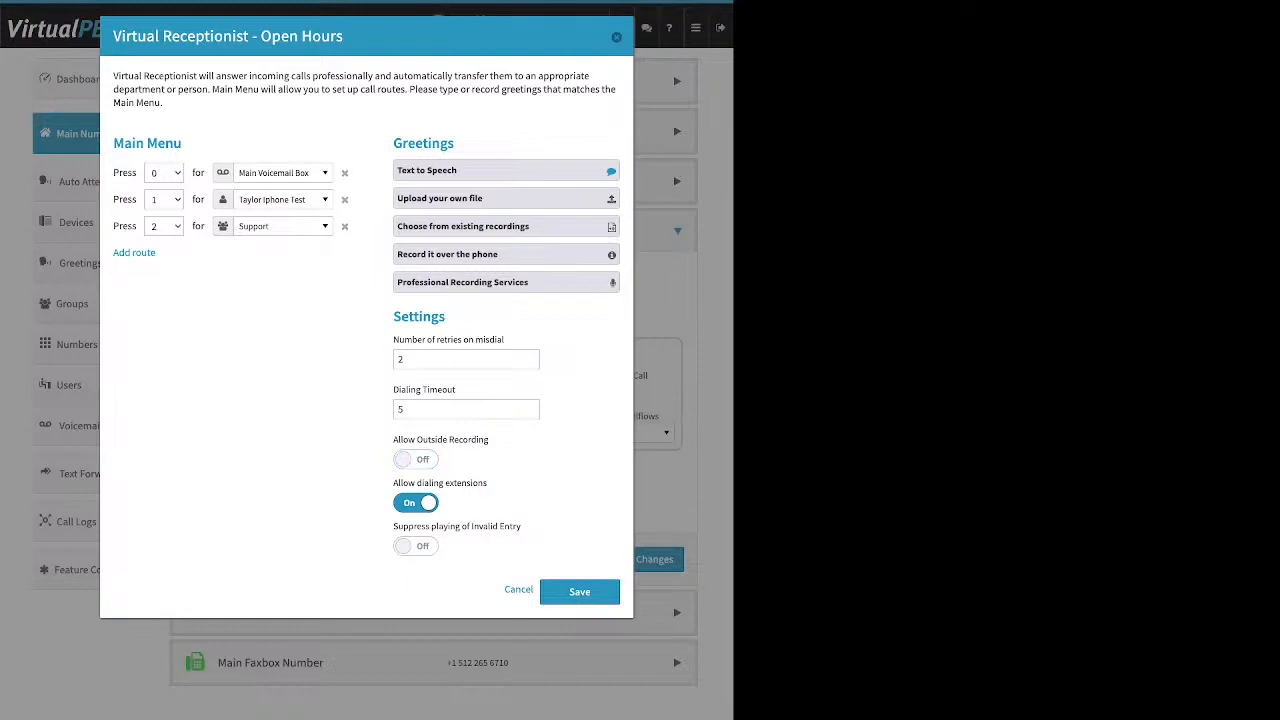
triple_click(440, 483)
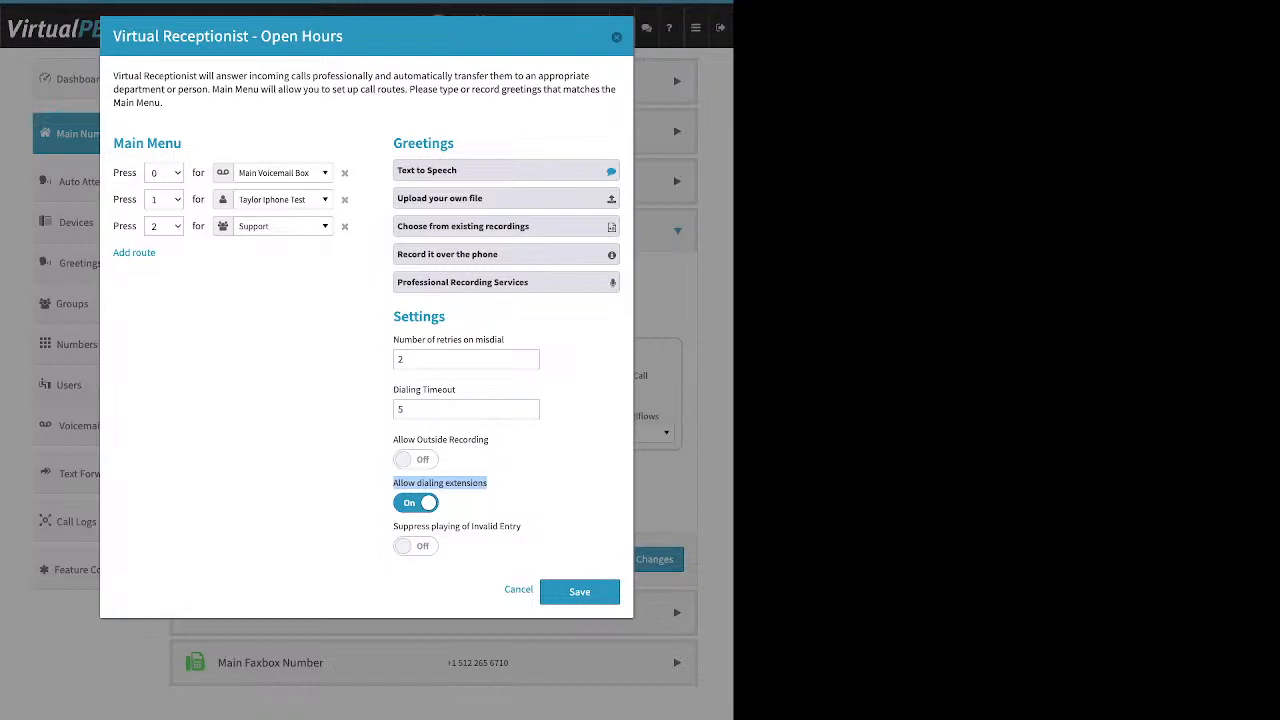
click(416, 503)
click(510, 493)
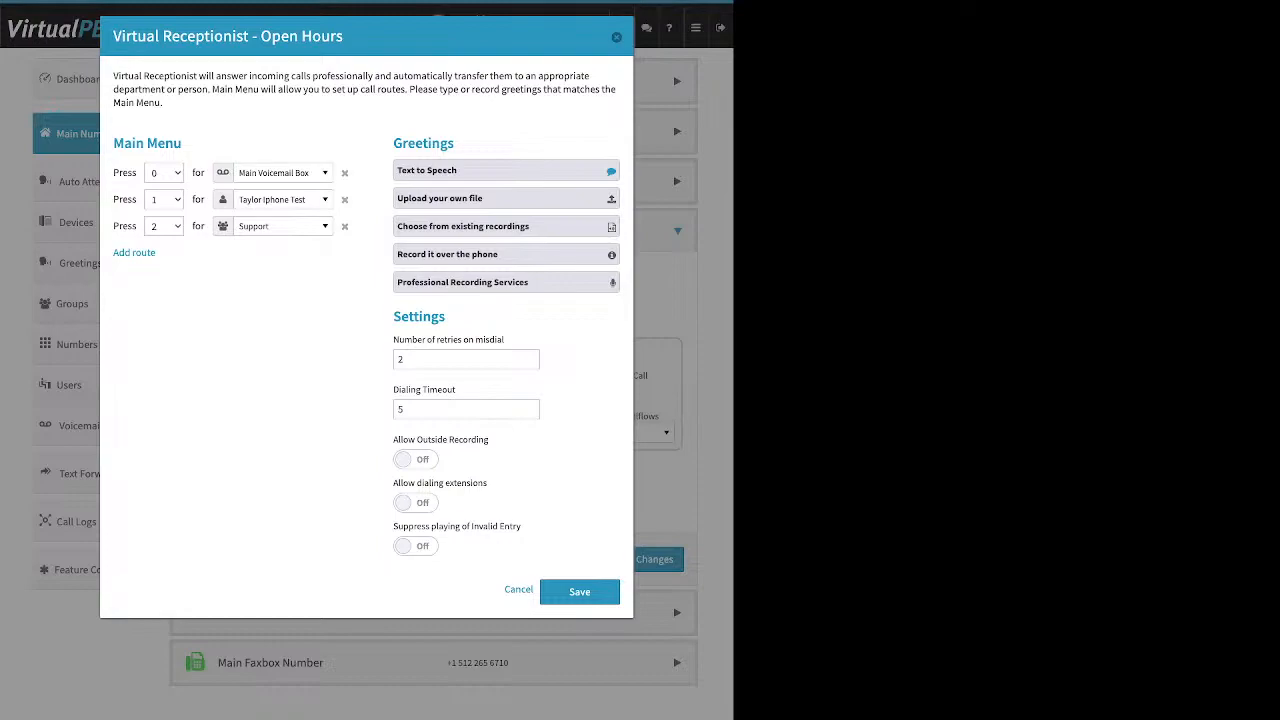
click(416, 503)
- Turn on Suppress playing of Invalid Entry and save the open-hours receptionist and incoming call handling changes
drag(393, 526, 520, 526)
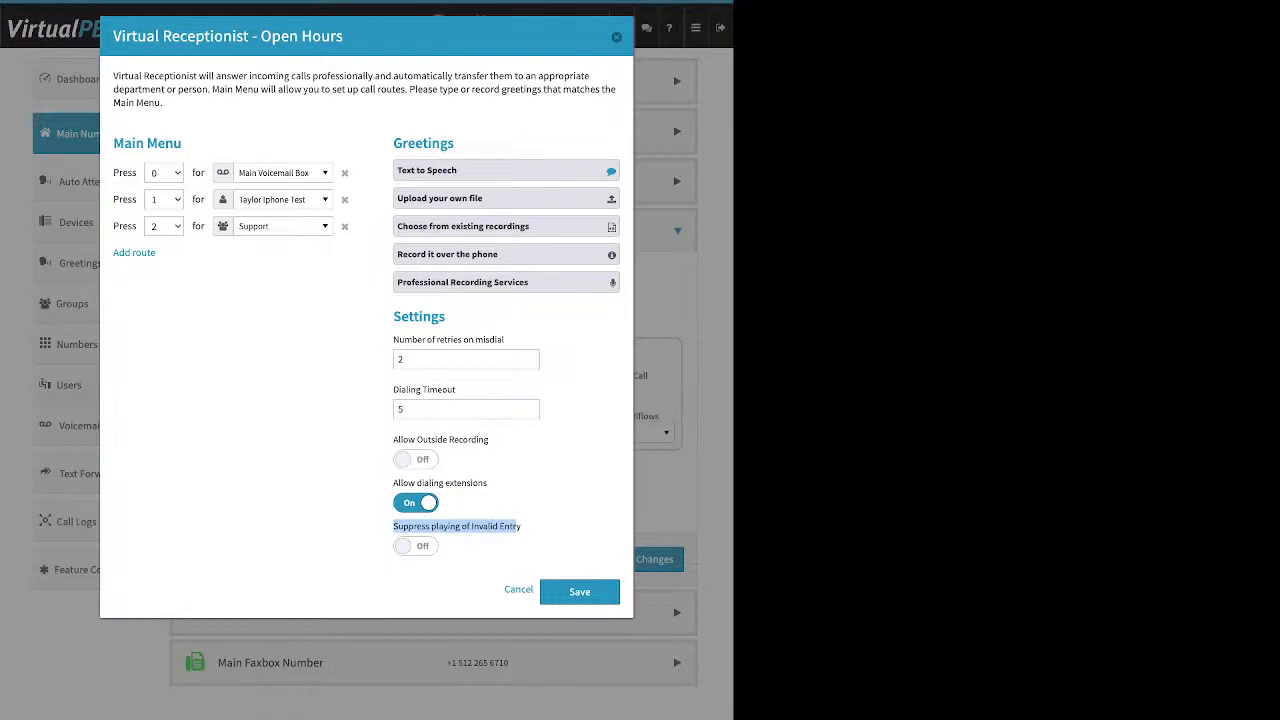
click(416, 546)
drag(182, 143, 124, 143)
drag(455, 143, 393, 143)
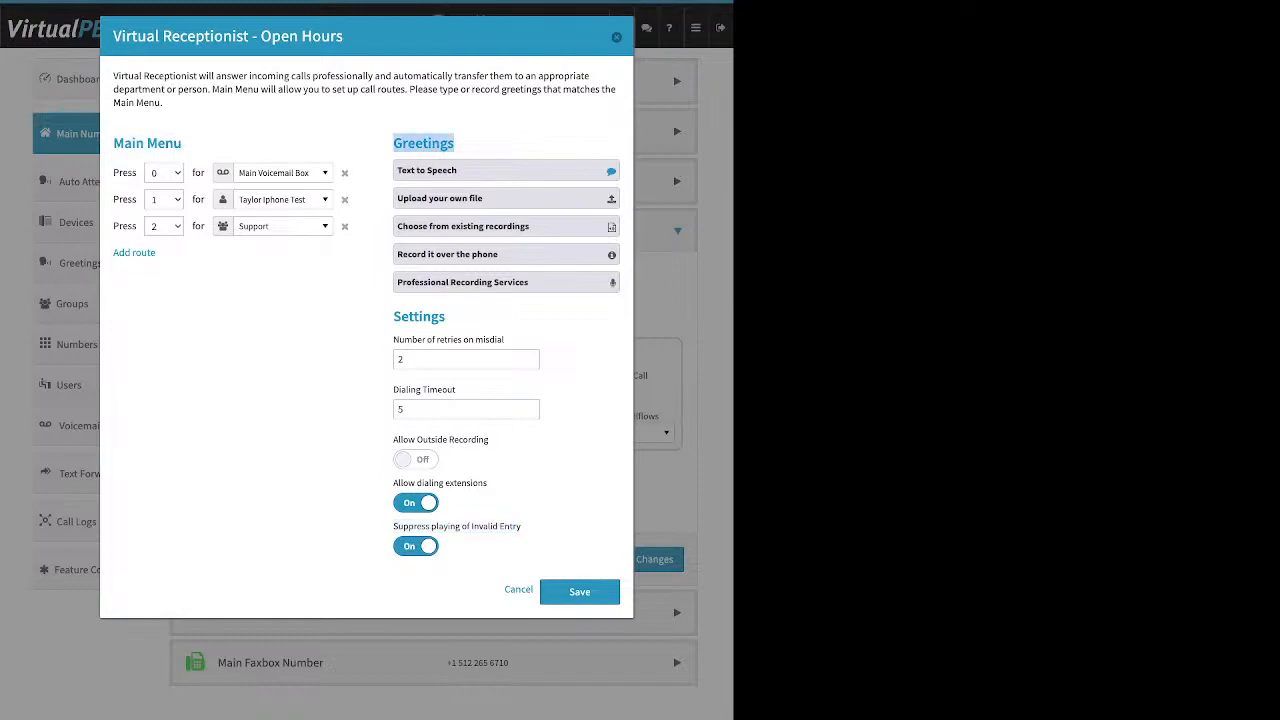
double_click(419, 317)
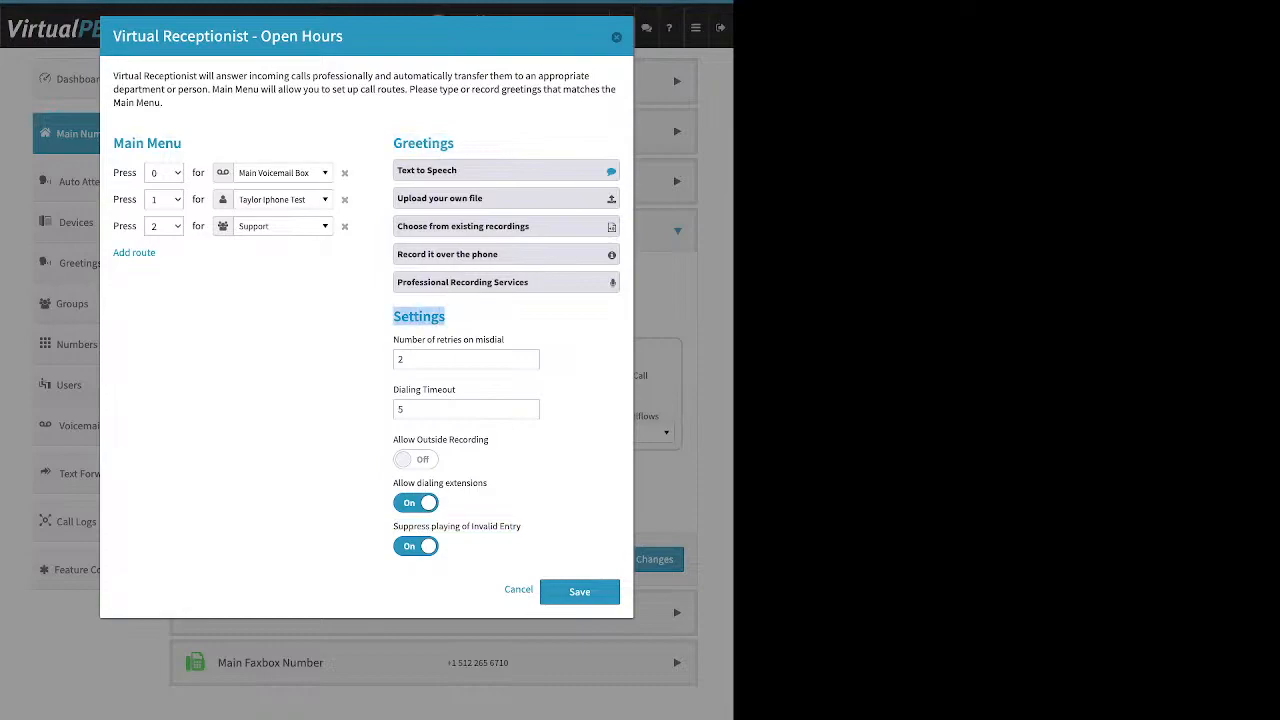
click(579, 591)
click(643, 559)
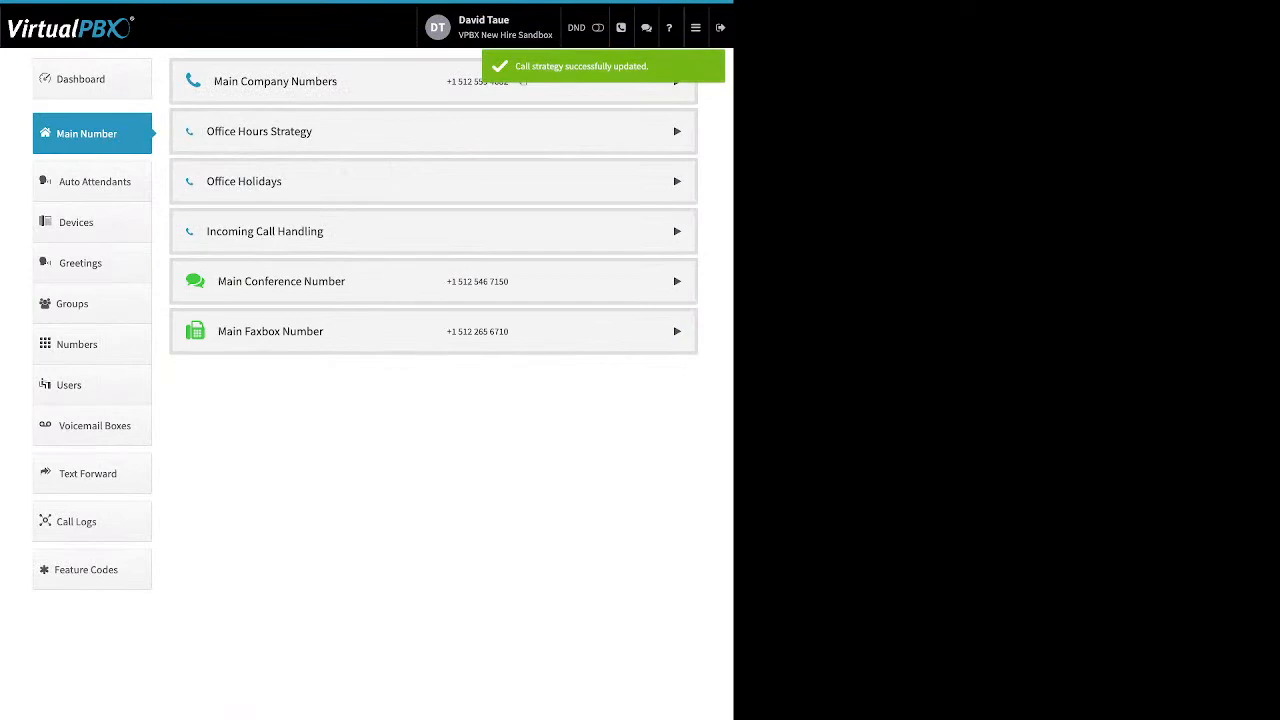
- Open the after-hours incoming call handling and browse the destinations available before the Virtual Receptionist
click(265, 231)
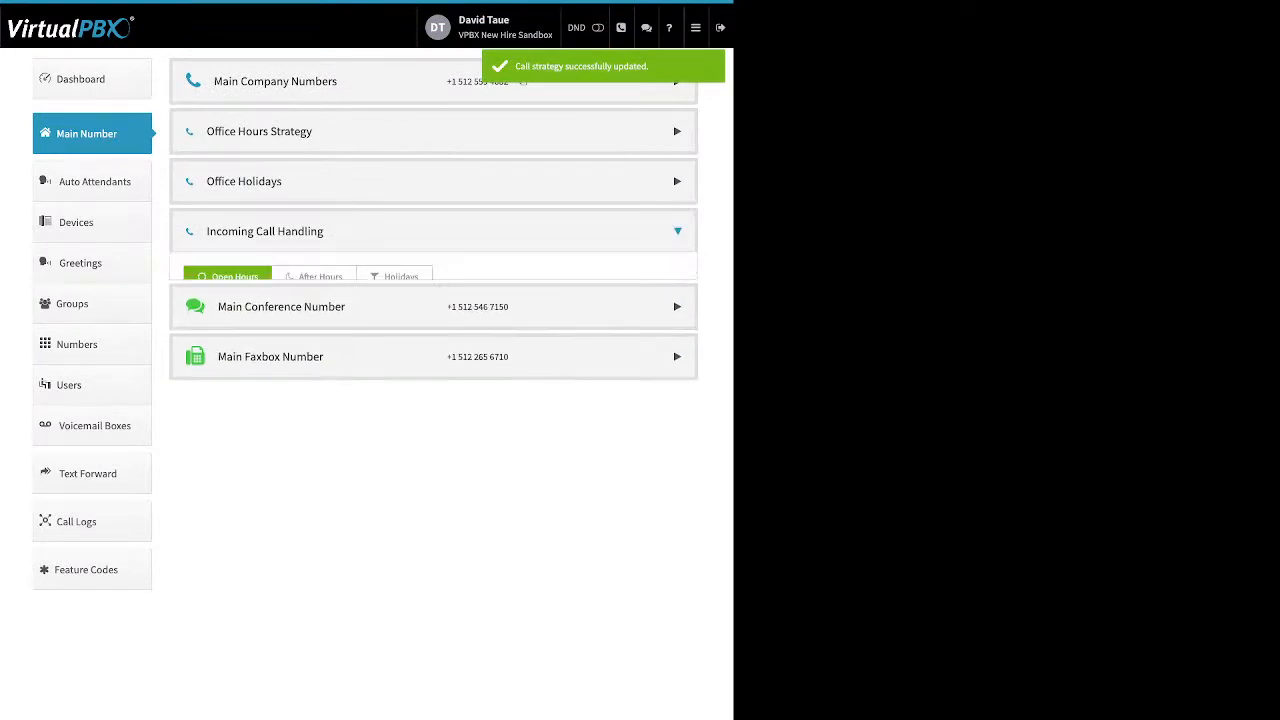
click(314, 277)
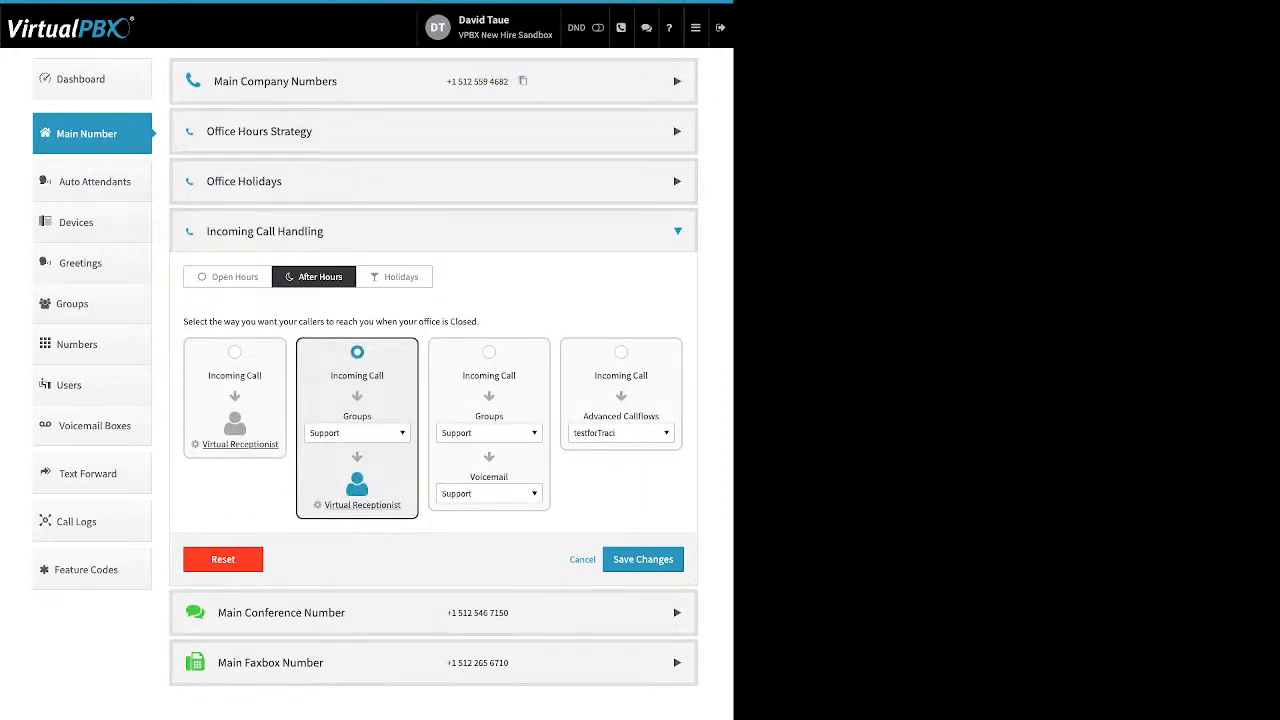
click(357, 433)
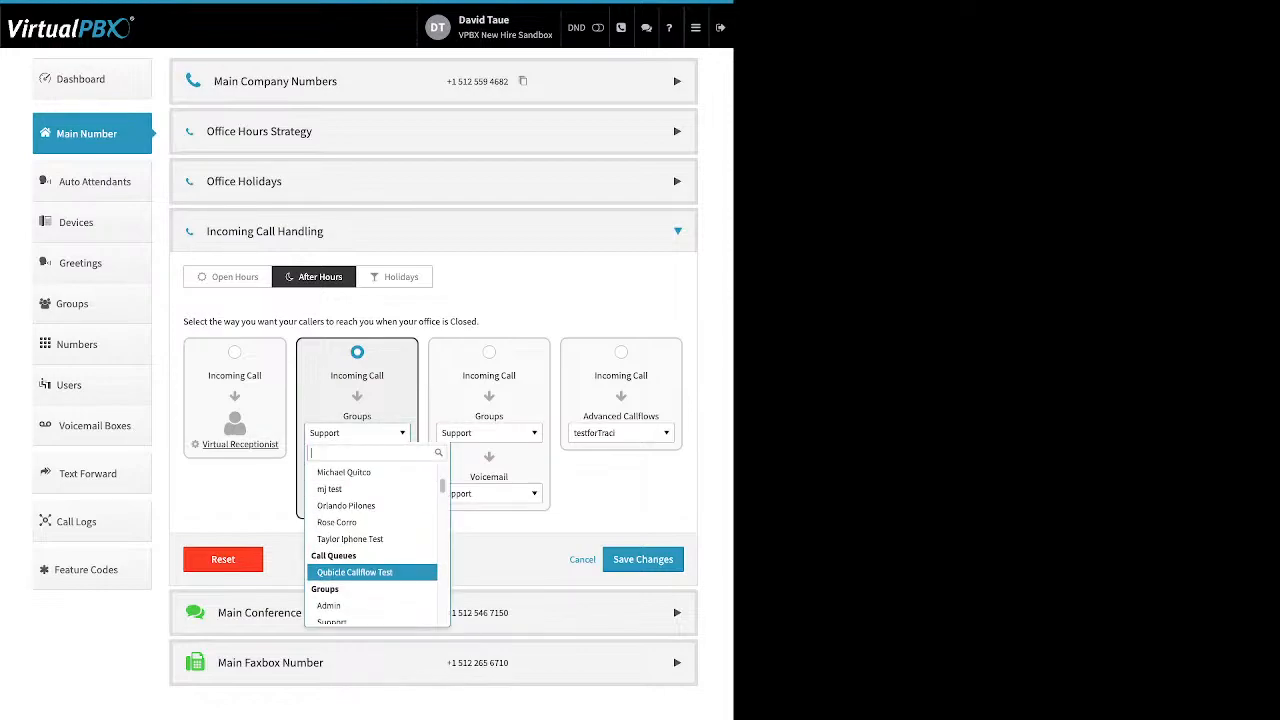
scroll(372, 568, up, 2)
scroll(372, 567, down, 1)
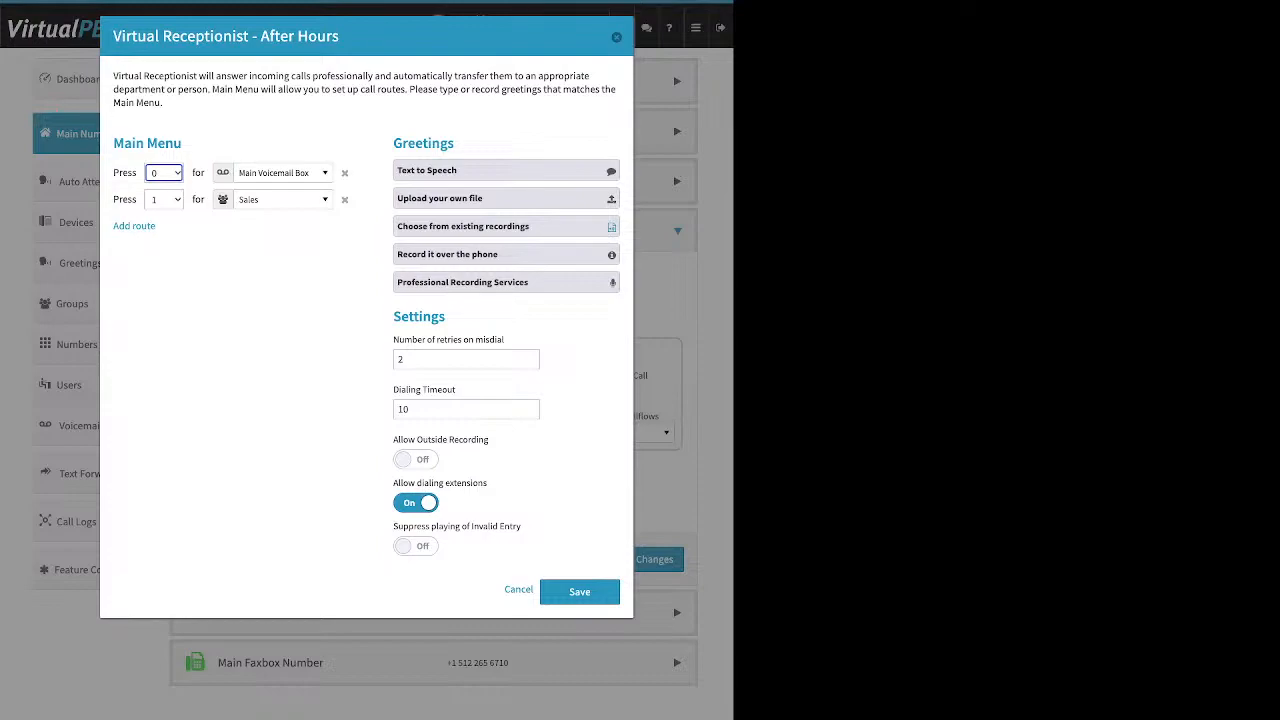
- Check the phone recording instructions and PIN of the after-hours Virtual Receptionist, and close its settings
click(506, 254)
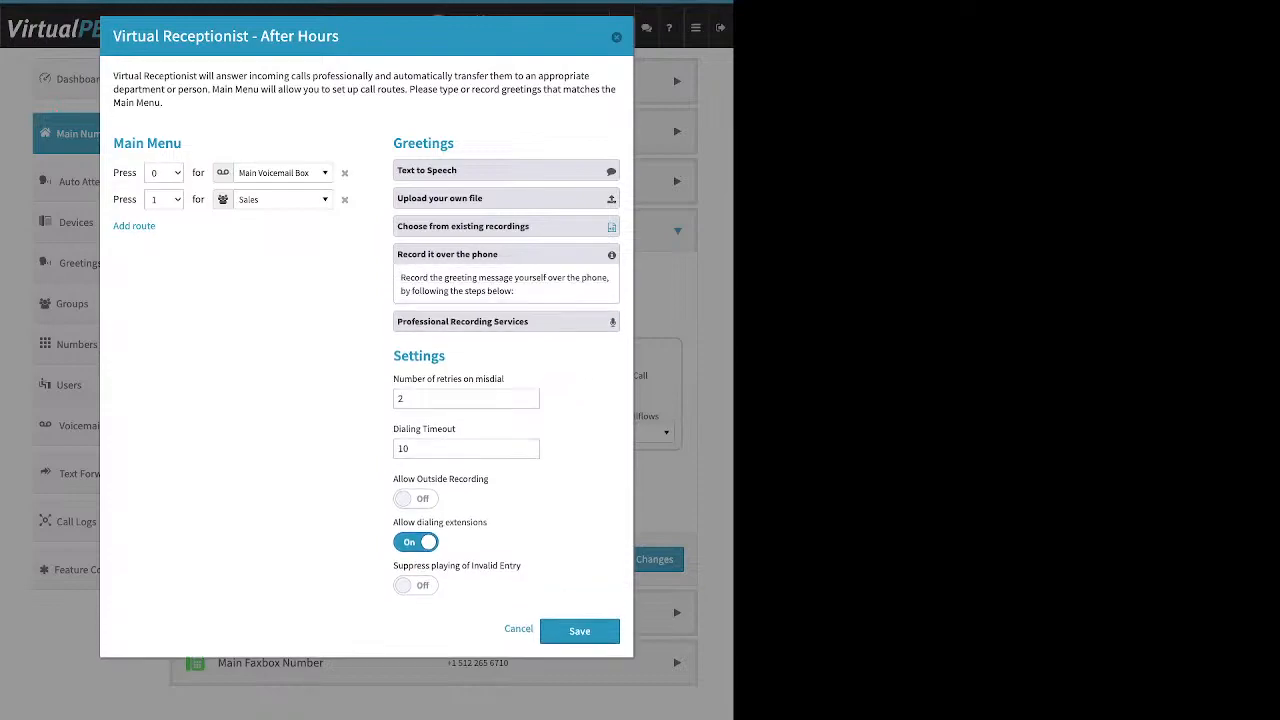
double_click(531, 341)
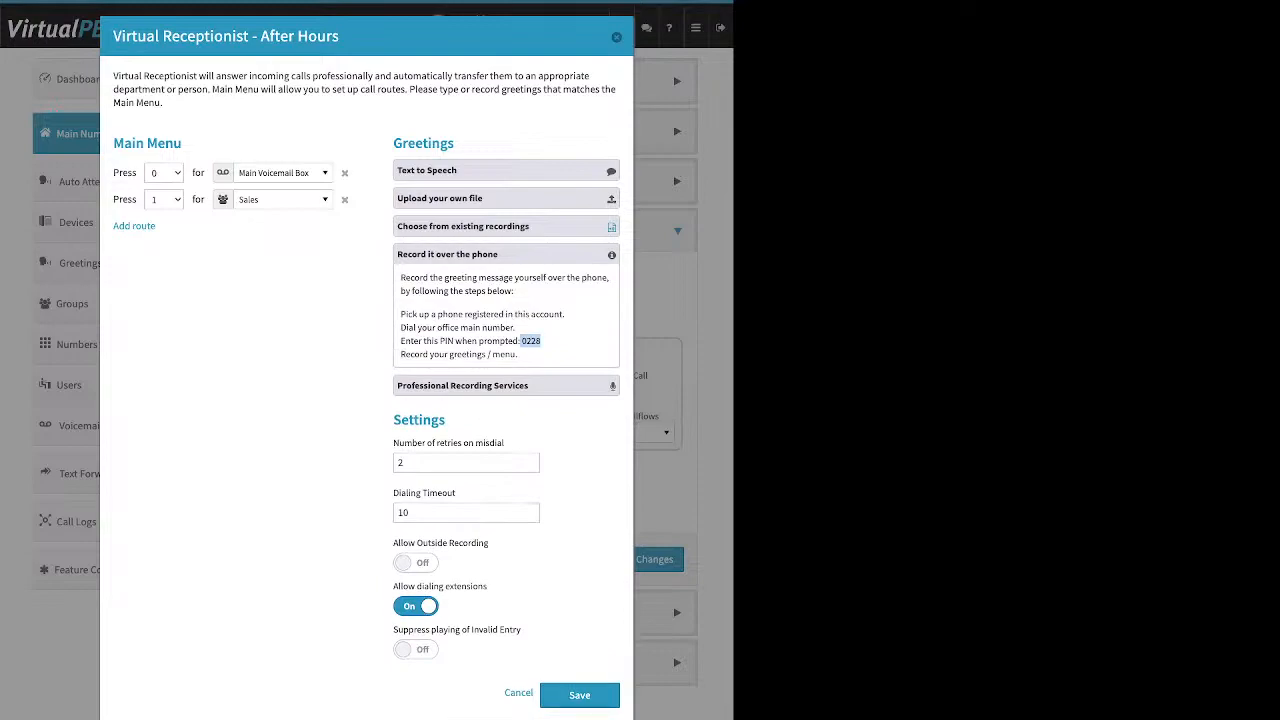
click(616, 37)
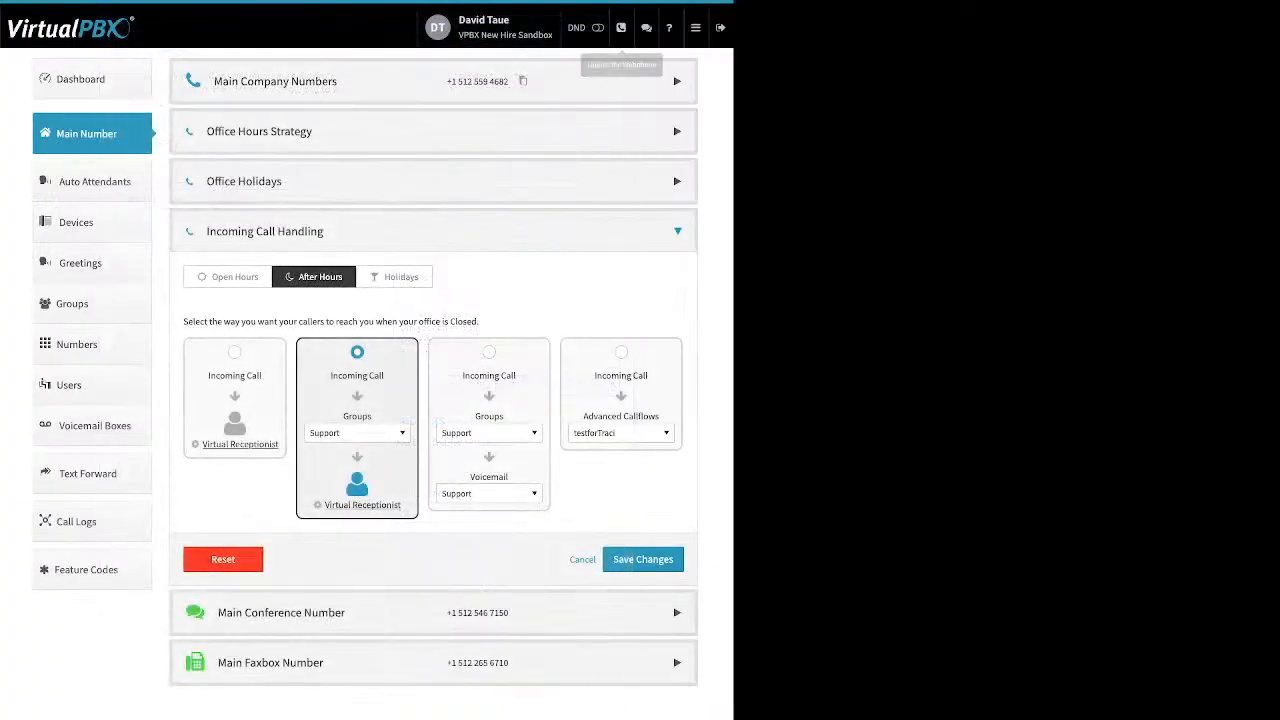
- Examine the holidays incoming call handling, reselect Skip to Voicemail, check the voicemail box choices and collapse the section
click(394, 277)
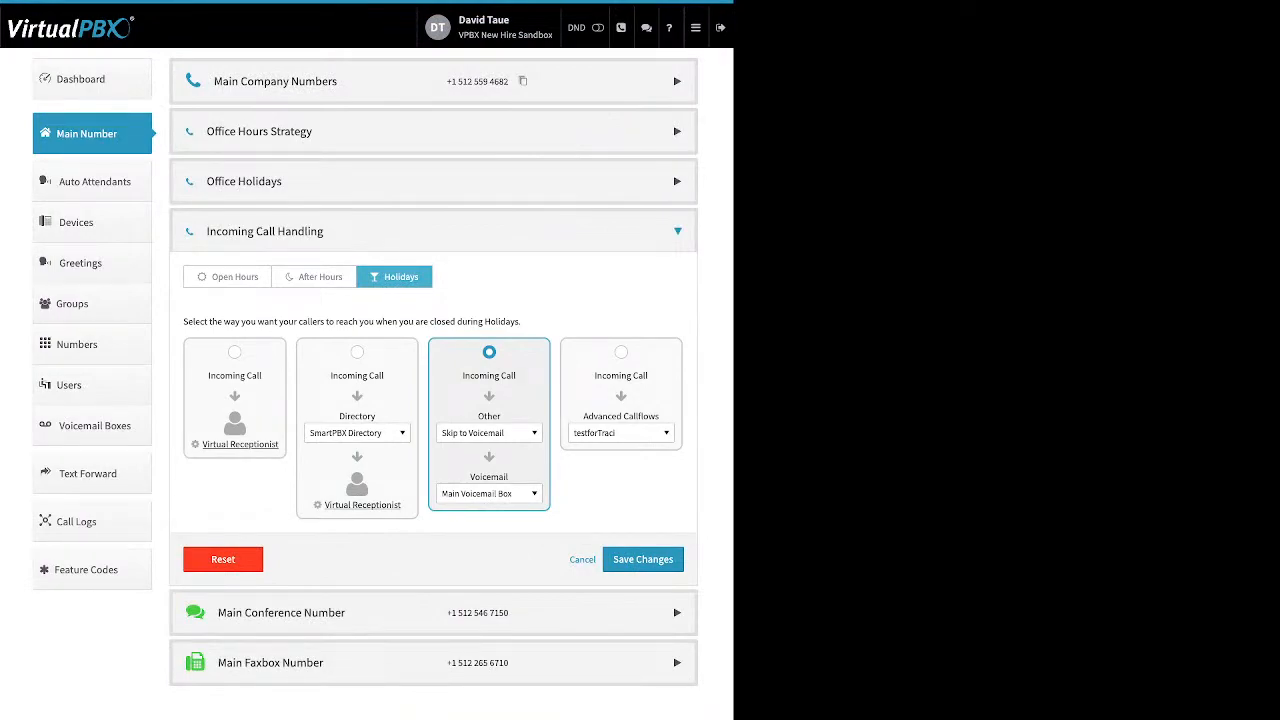
click(488, 432)
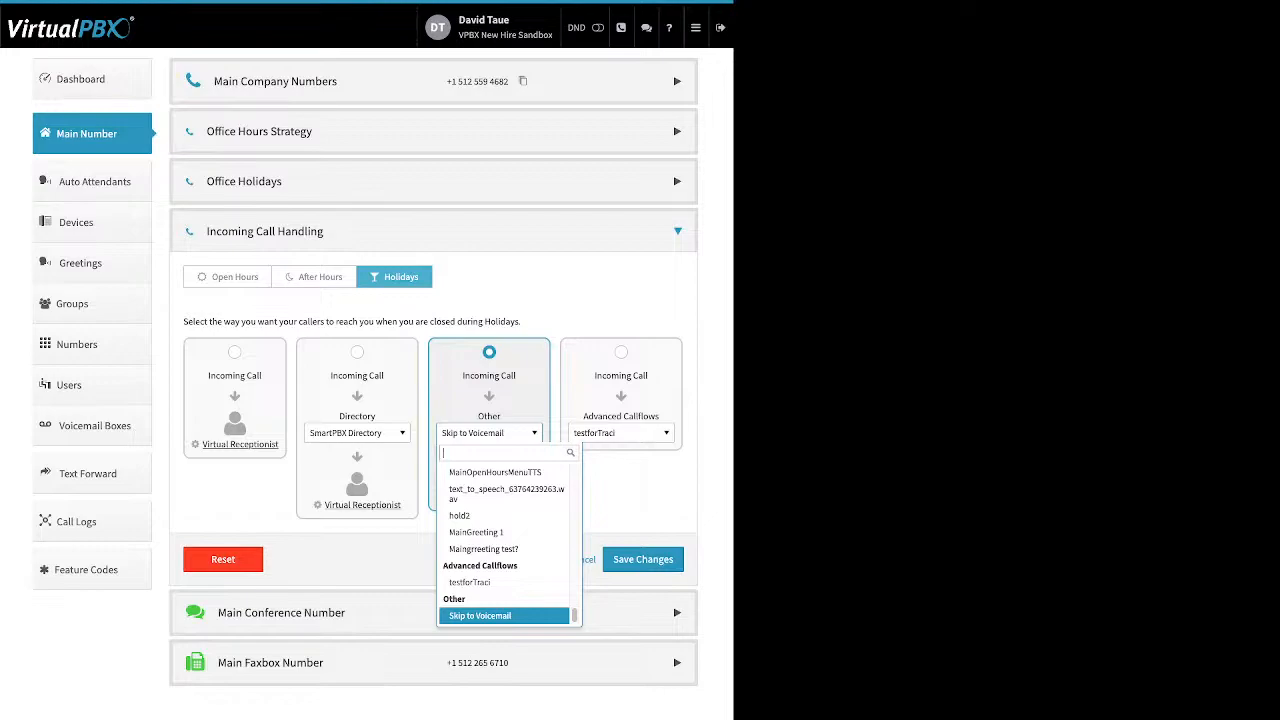
key(Escape)
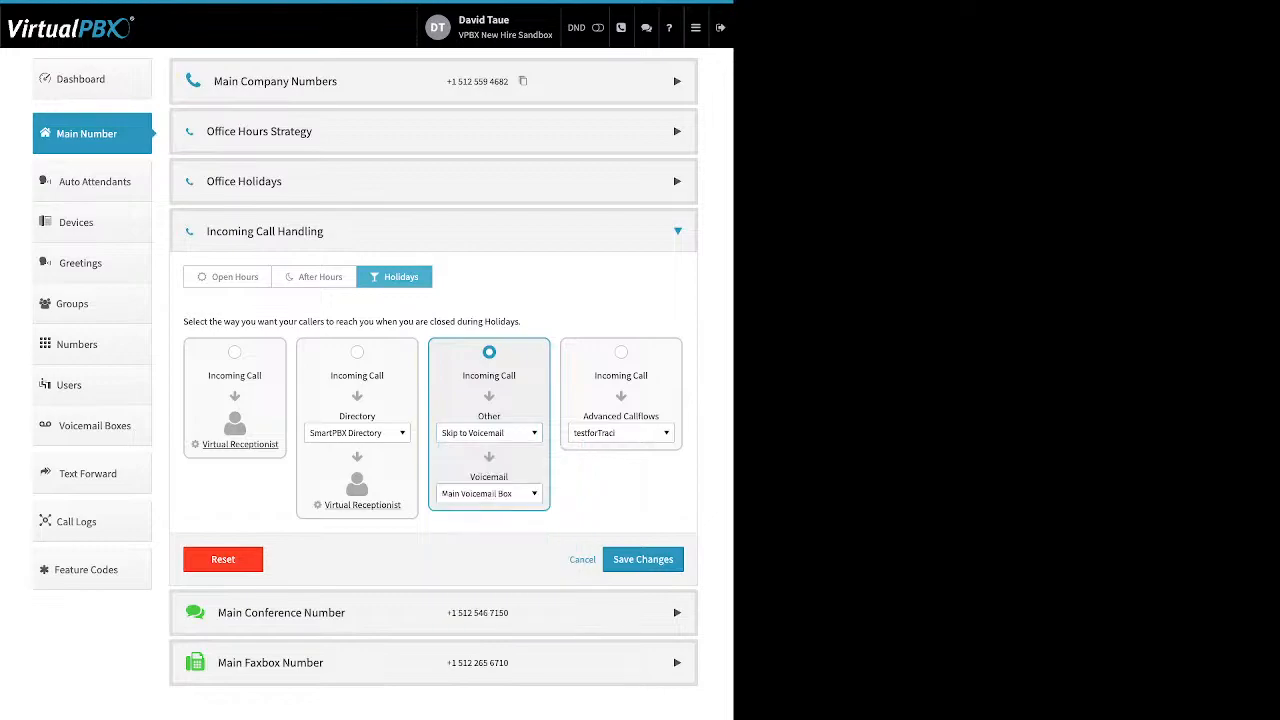
click(489, 433)
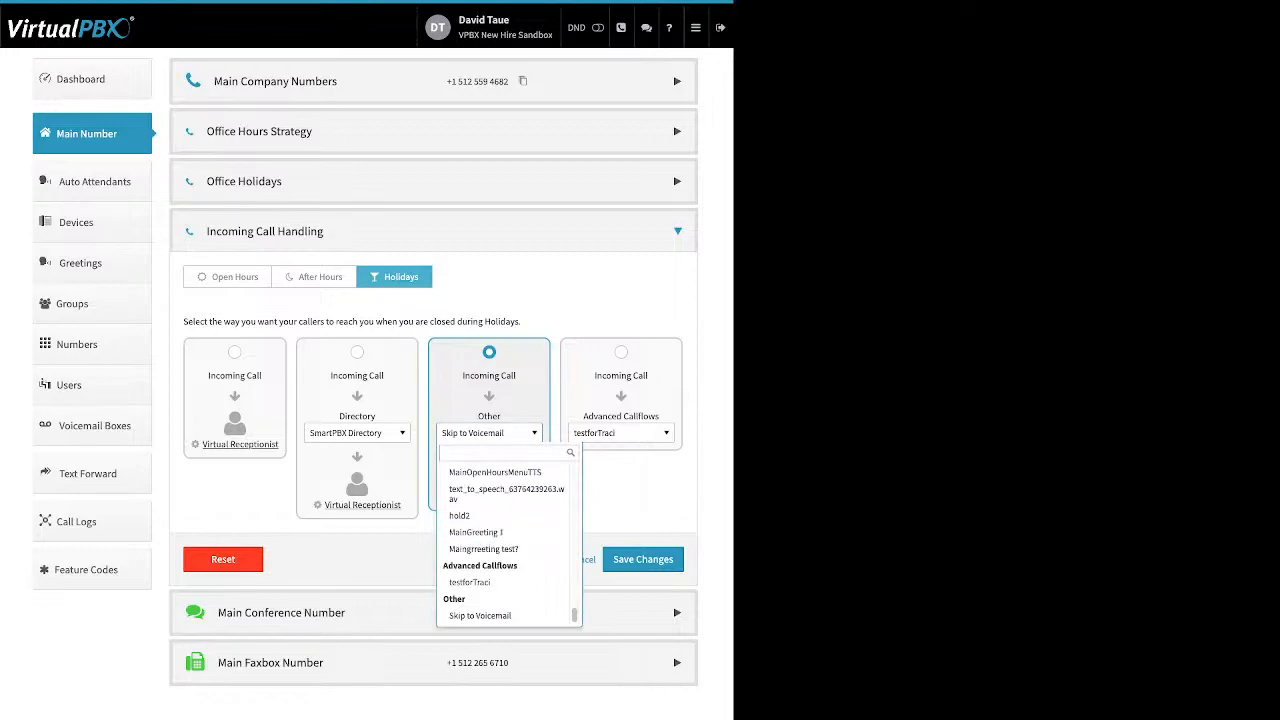
click(480, 616)
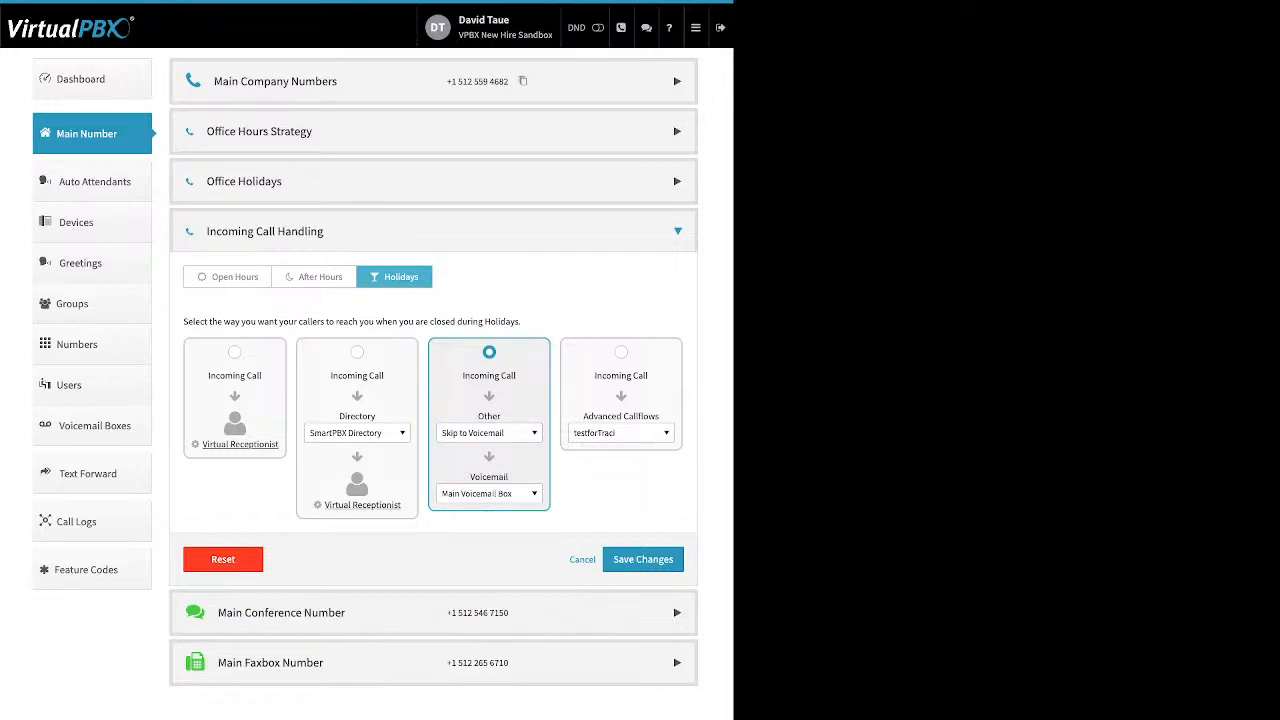
click(489, 494)
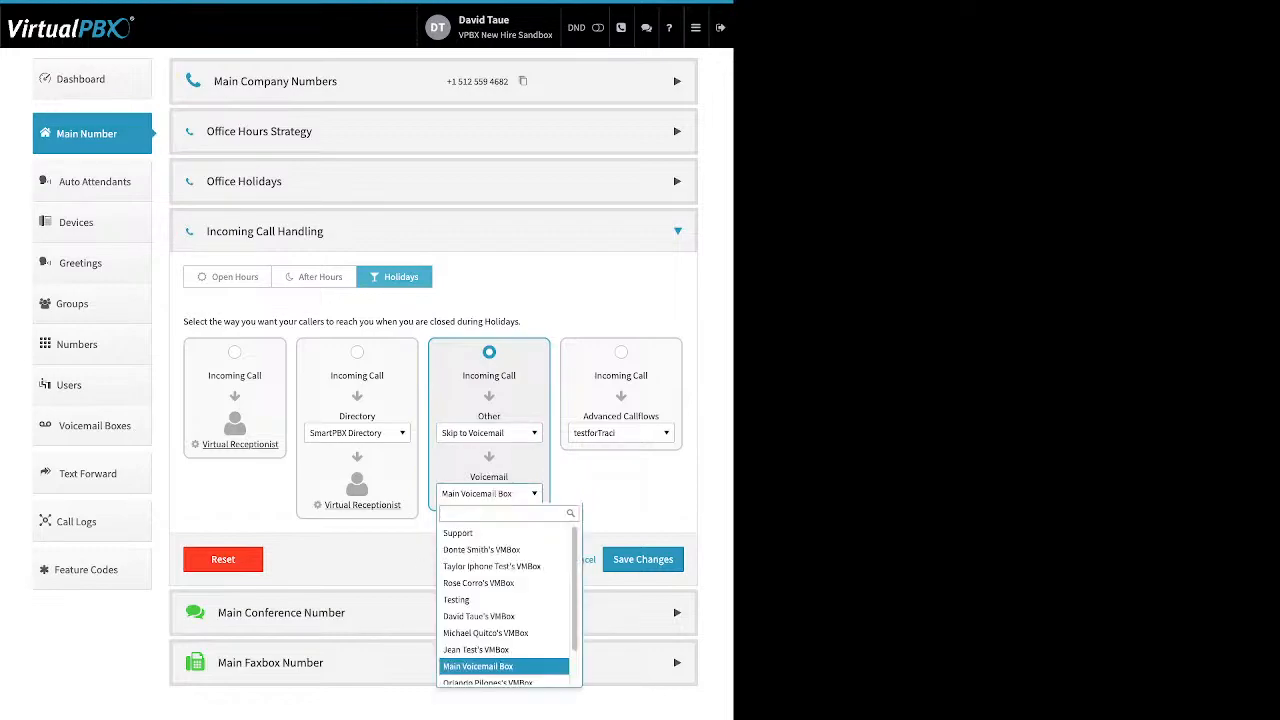
click(484, 494)
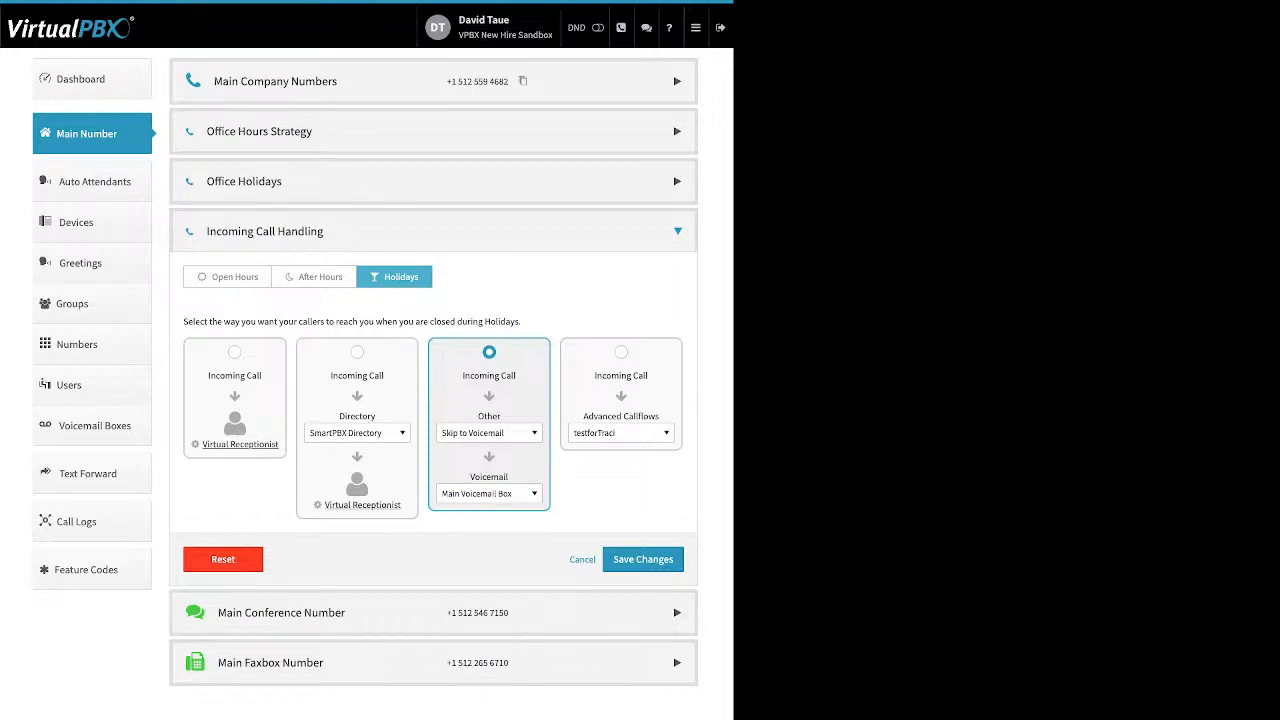
click(677, 231)
- Expand the Main Conference Number and review its options for spare numbers, buying numbers and a custom greeting
click(677, 281)
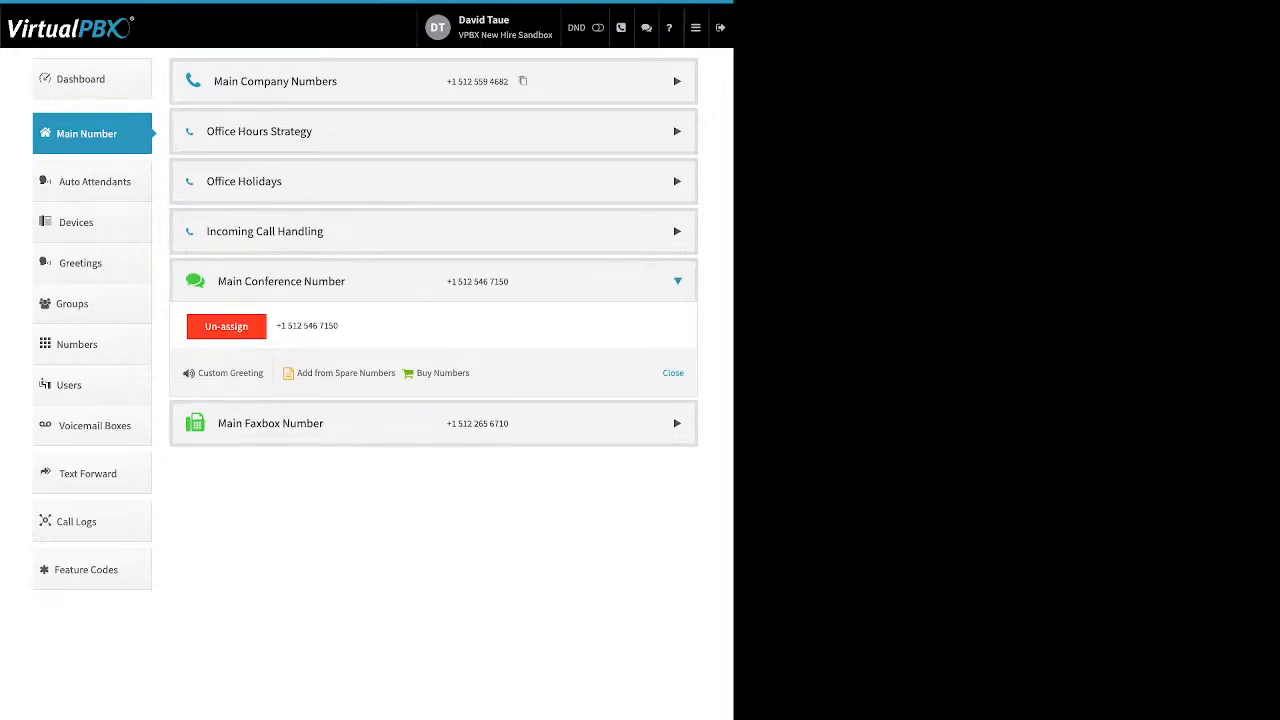
drag(296, 373, 471, 373)
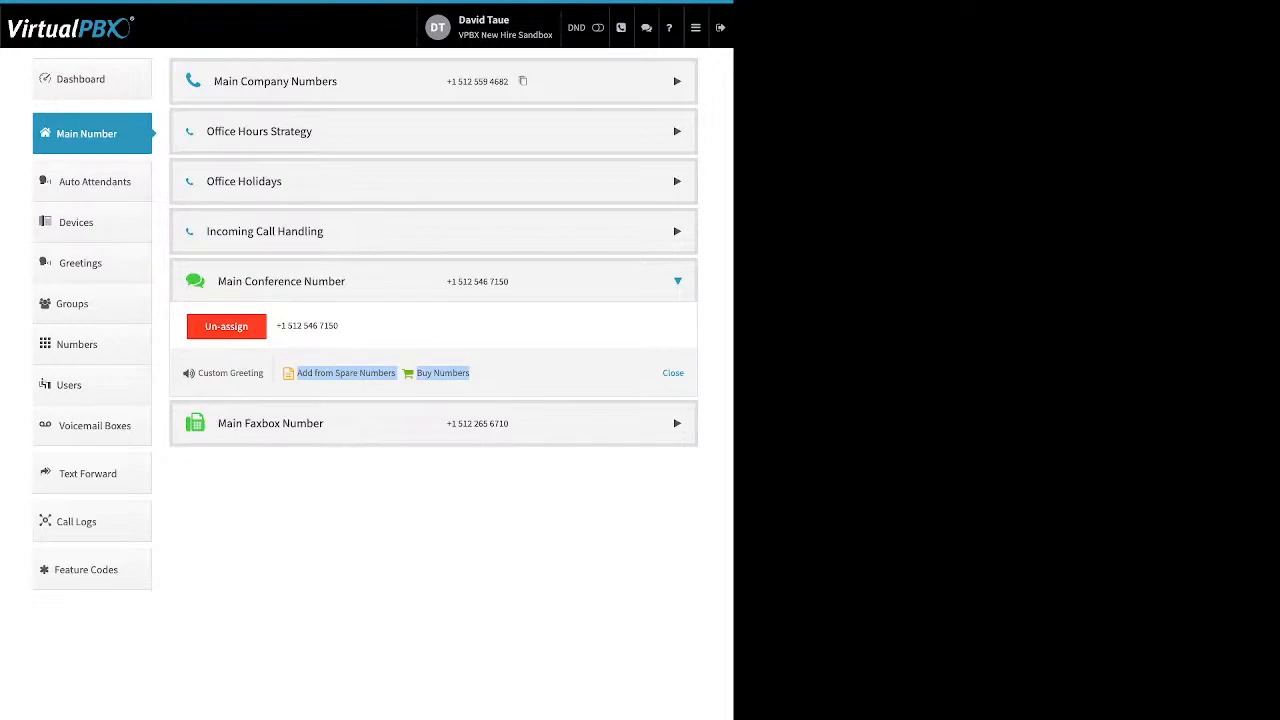
drag(265, 373, 197, 373)
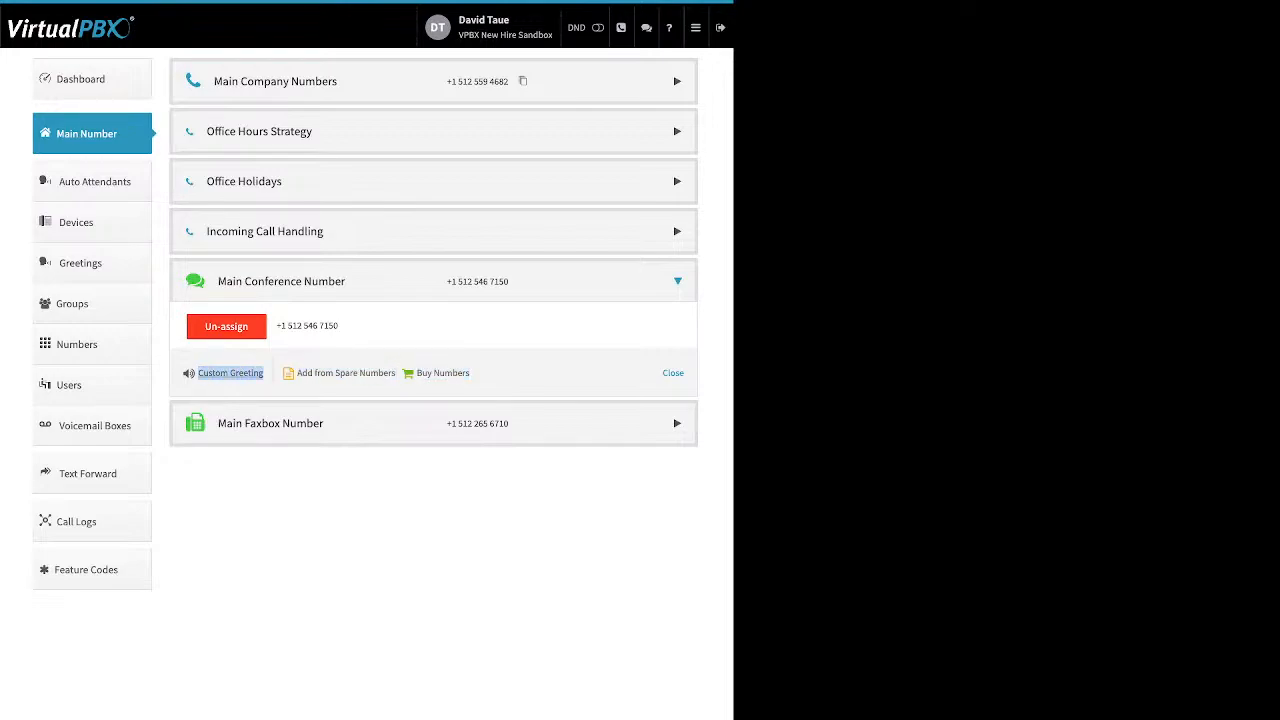
- Enable the Custom Conference Greeting to inspect its text-to-speech message field, disable it again and cancel the dialog
click(230, 373)
click(427, 93)
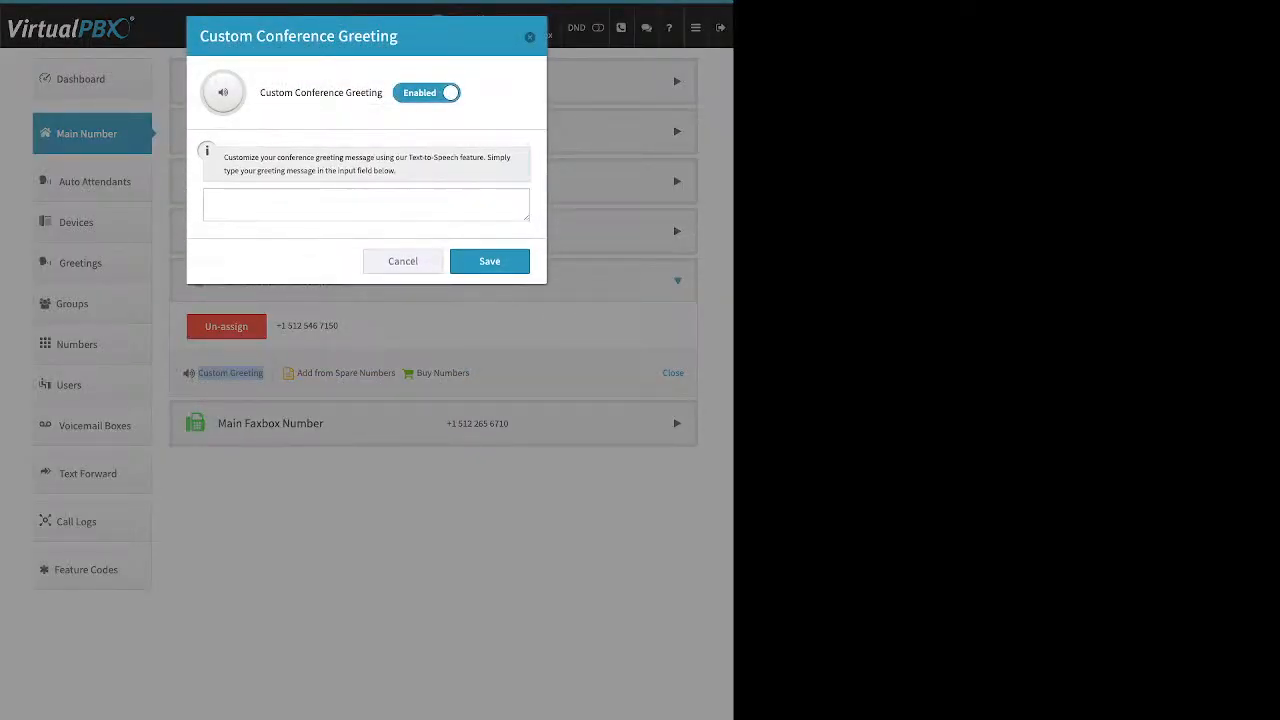
click(366, 205)
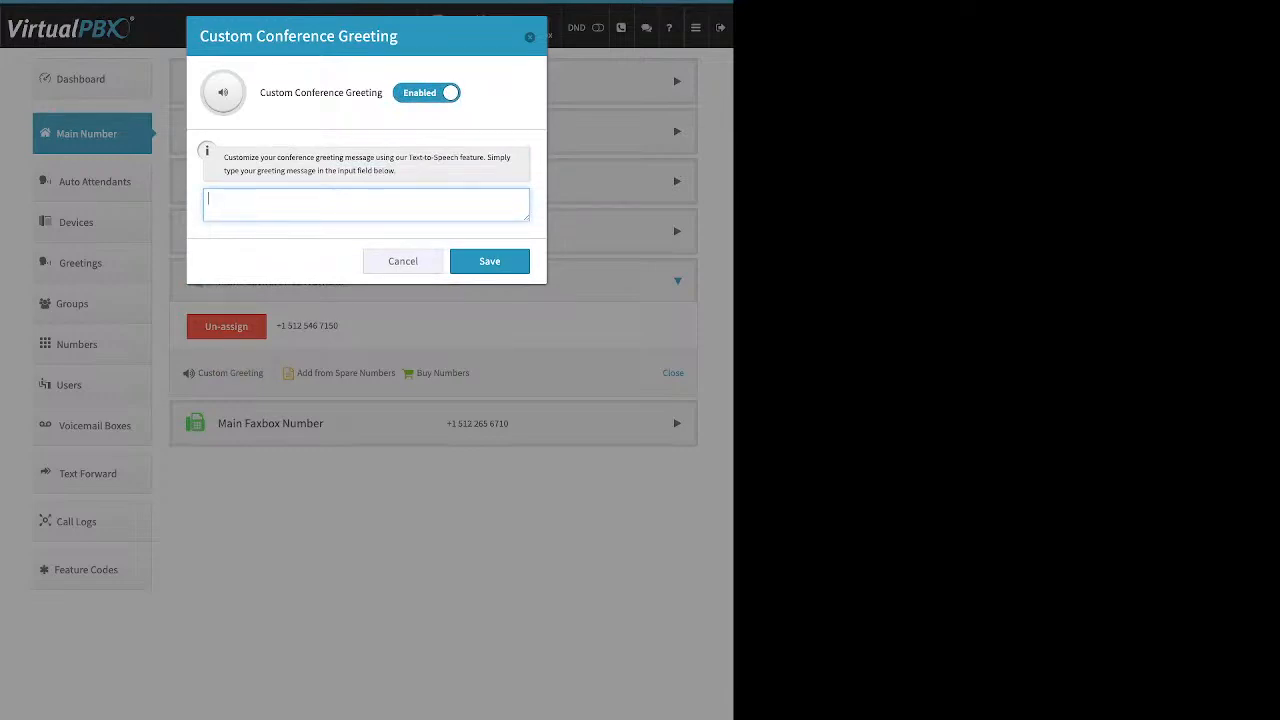
click(427, 93)
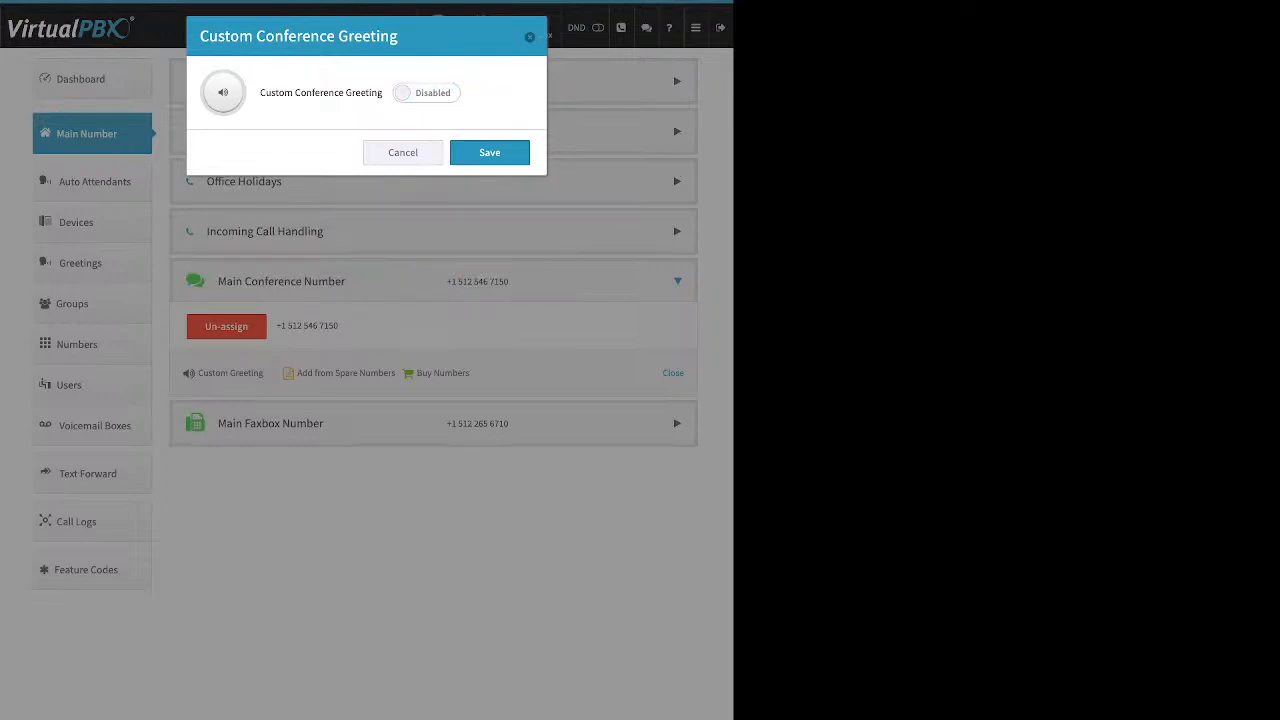
click(403, 153)
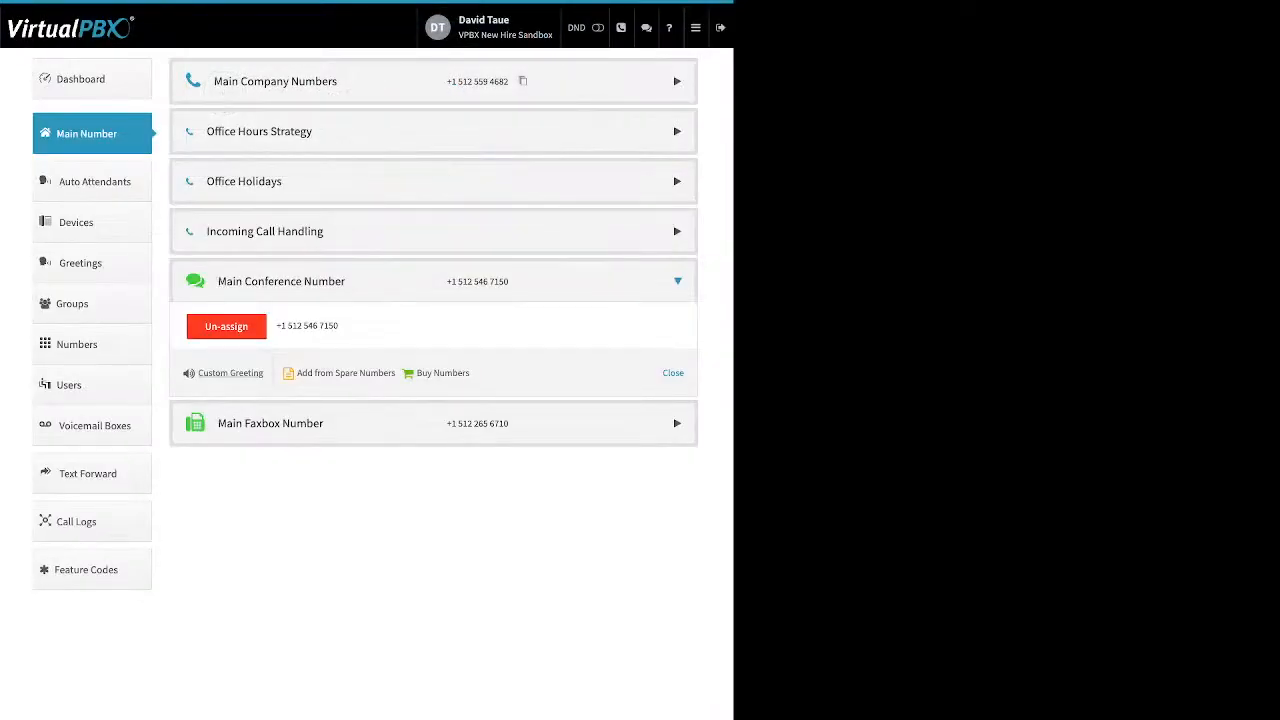
- Expand the Main Faxbox Number and review its assigned number and faxbox editing option
click(433, 423)
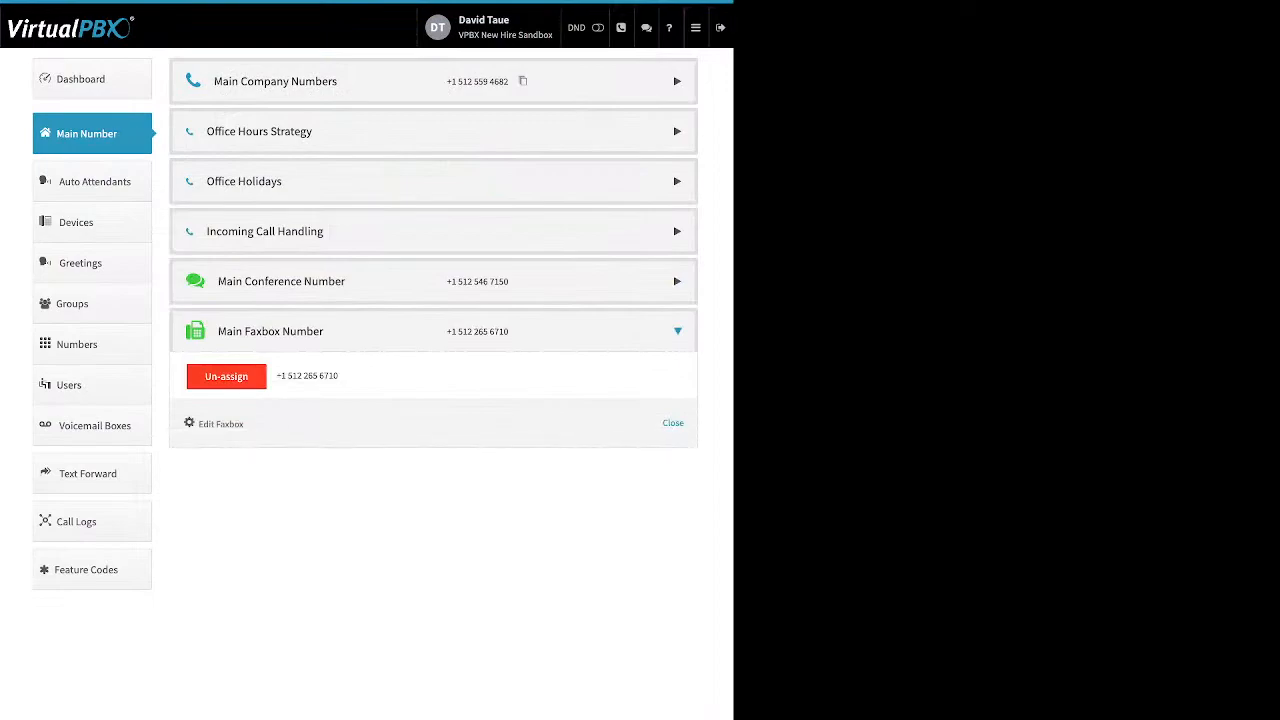
drag(447, 331, 510, 331)
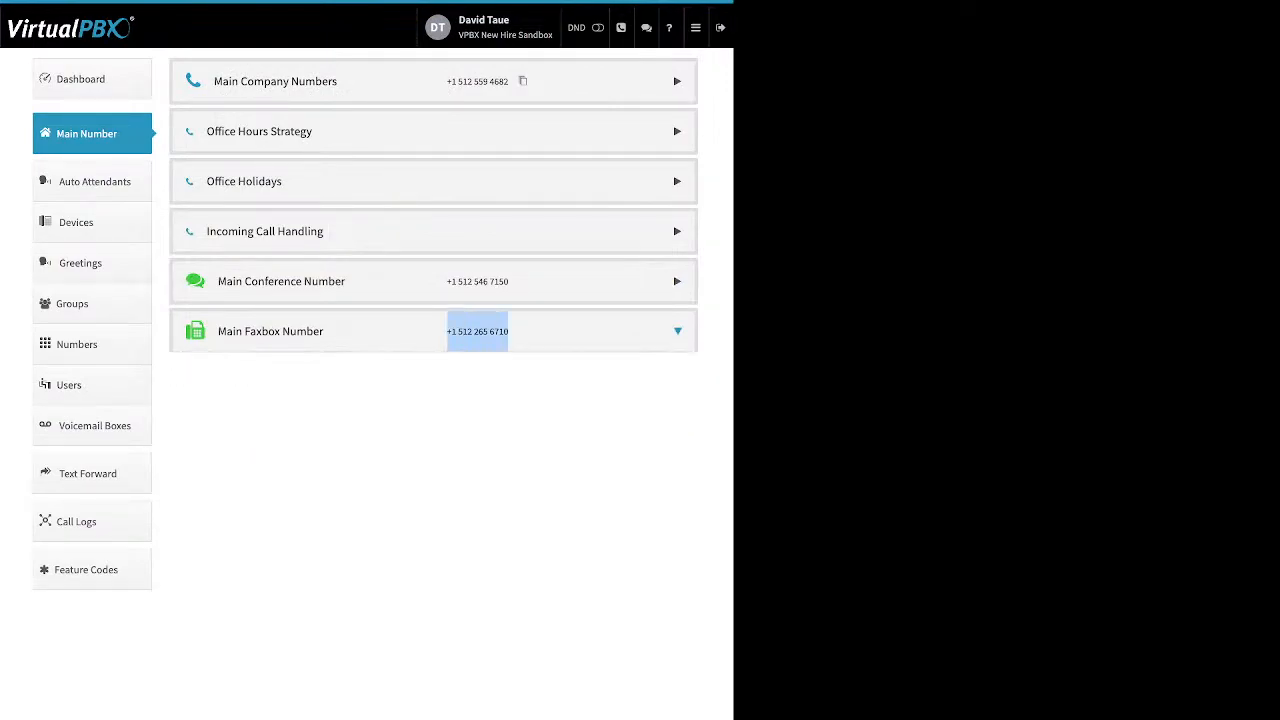
click(433, 331)
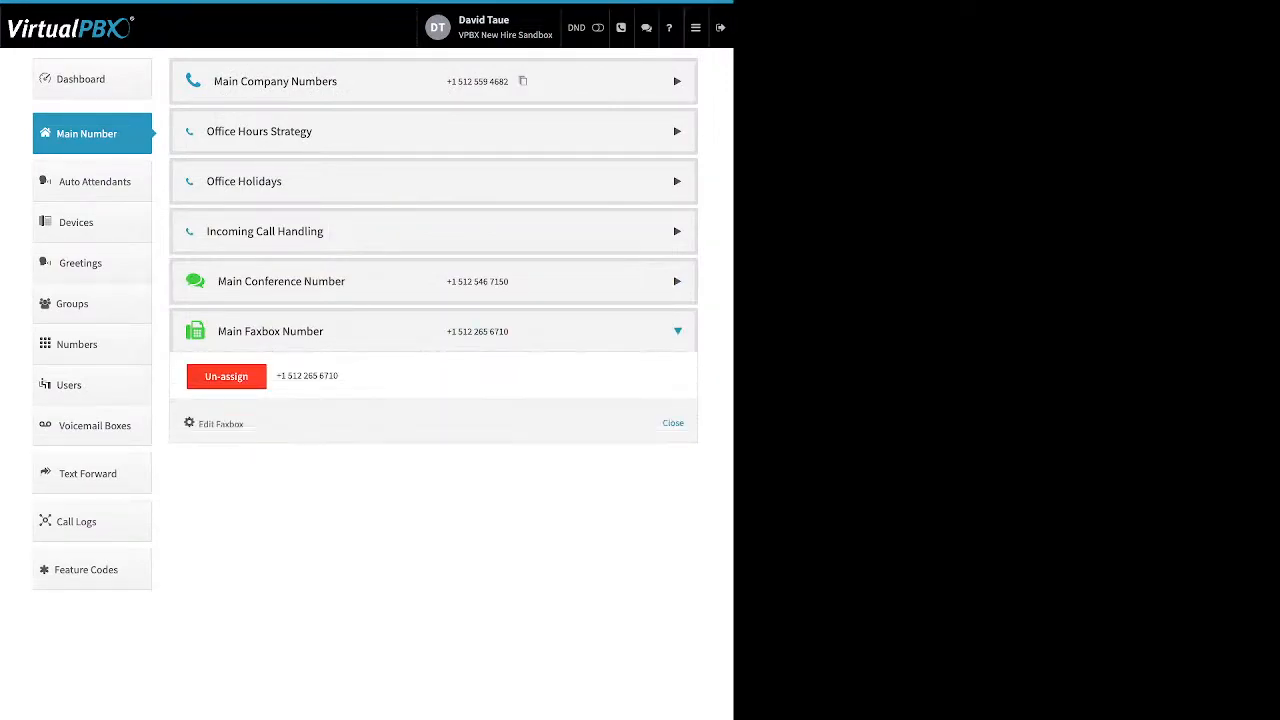
drag(245, 424, 202, 424)
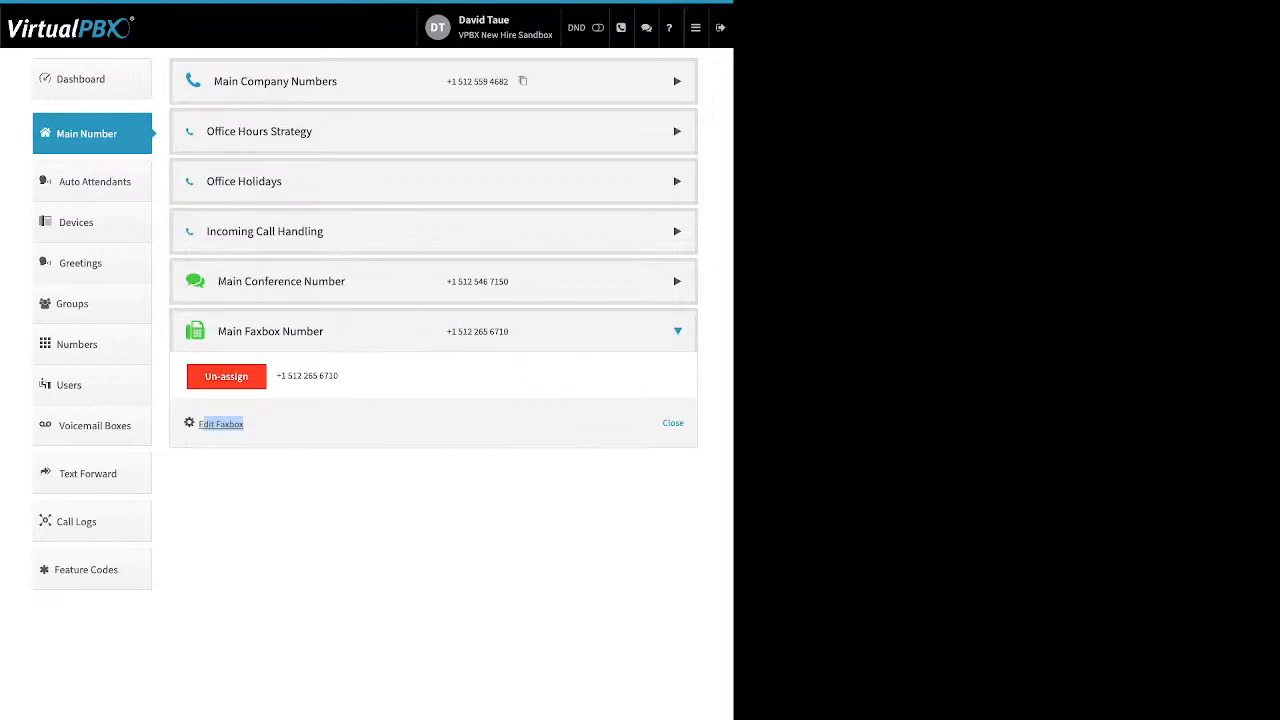
- Open the Main Faxbox settings, review Inbound Notification Email and Email Permissions, and close them without changes
click(215, 424)
drag(205, 150, 309, 150)
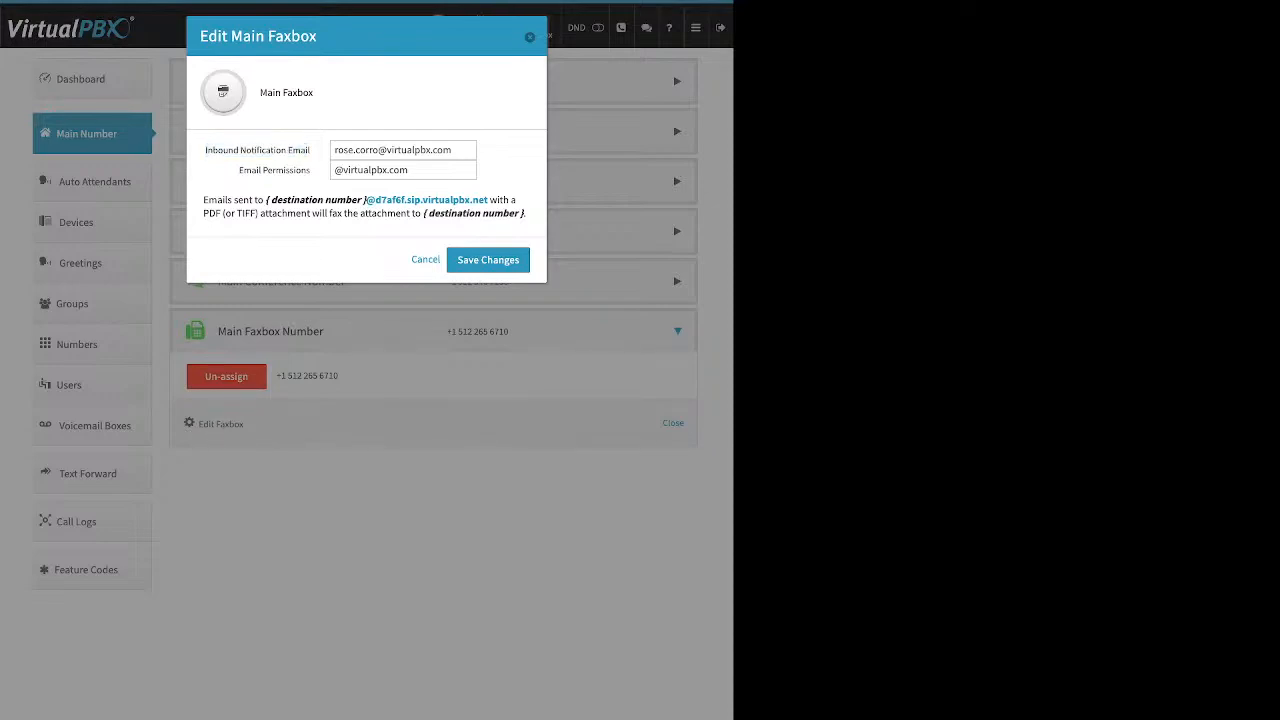
drag(239, 170, 310, 170)
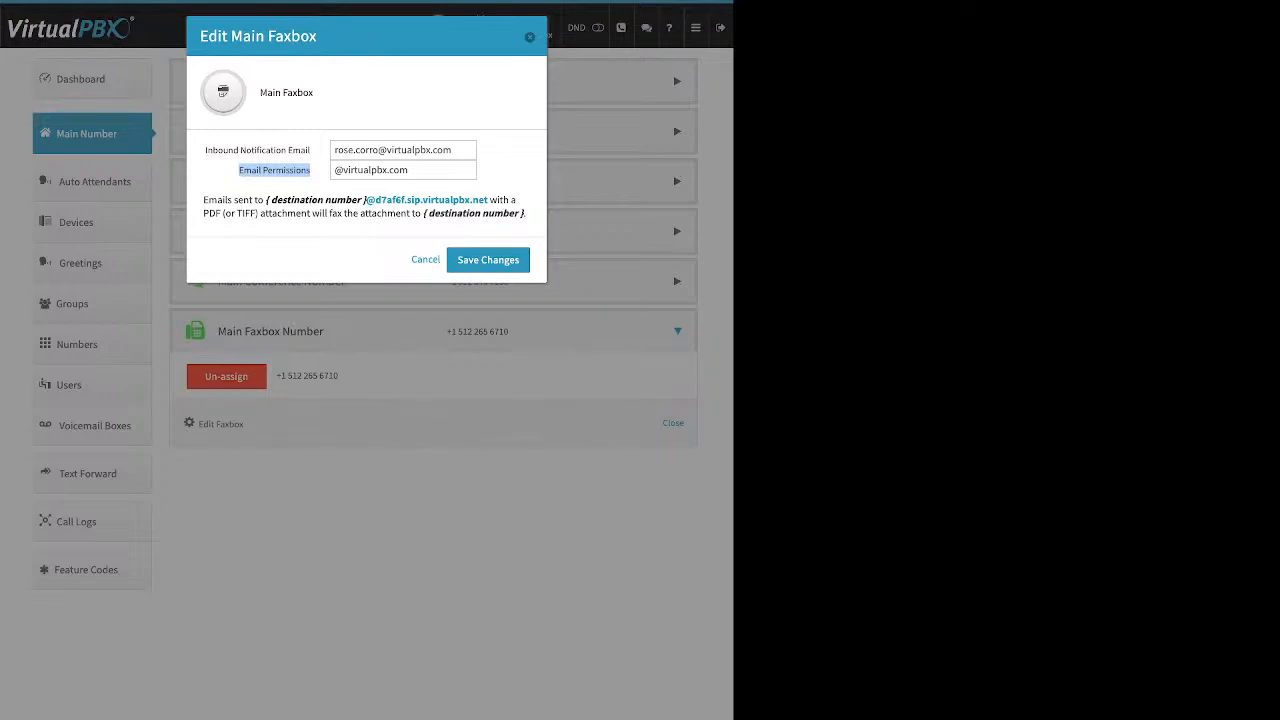
click(274, 170)
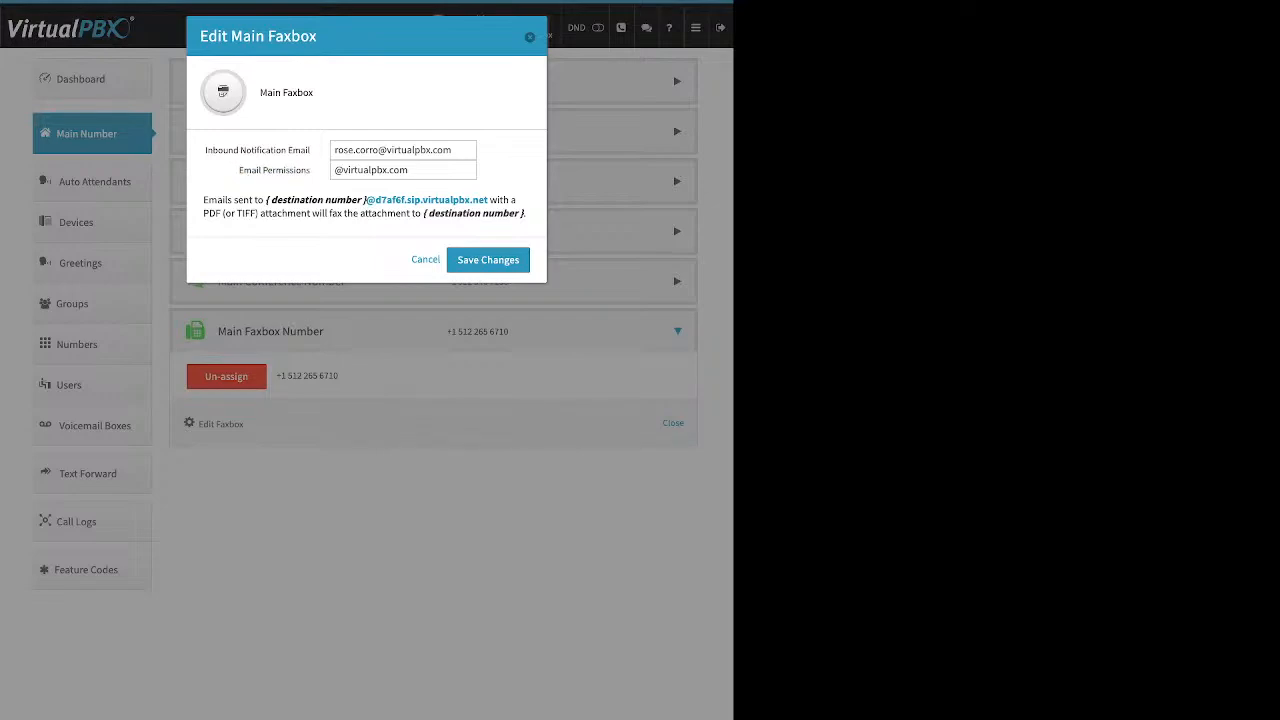
click(530, 37)
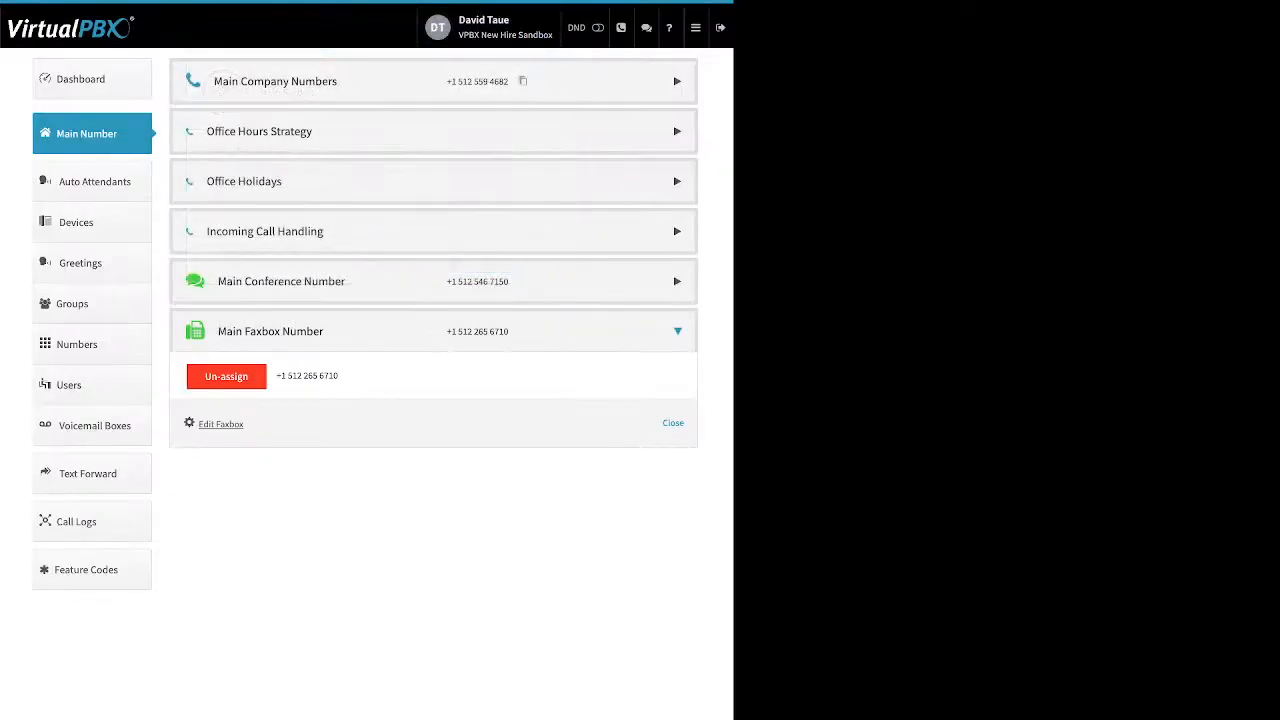
- Go to the auto attendants, check the name and extension fields for creating a new attendant, and close the form
click(94, 181)
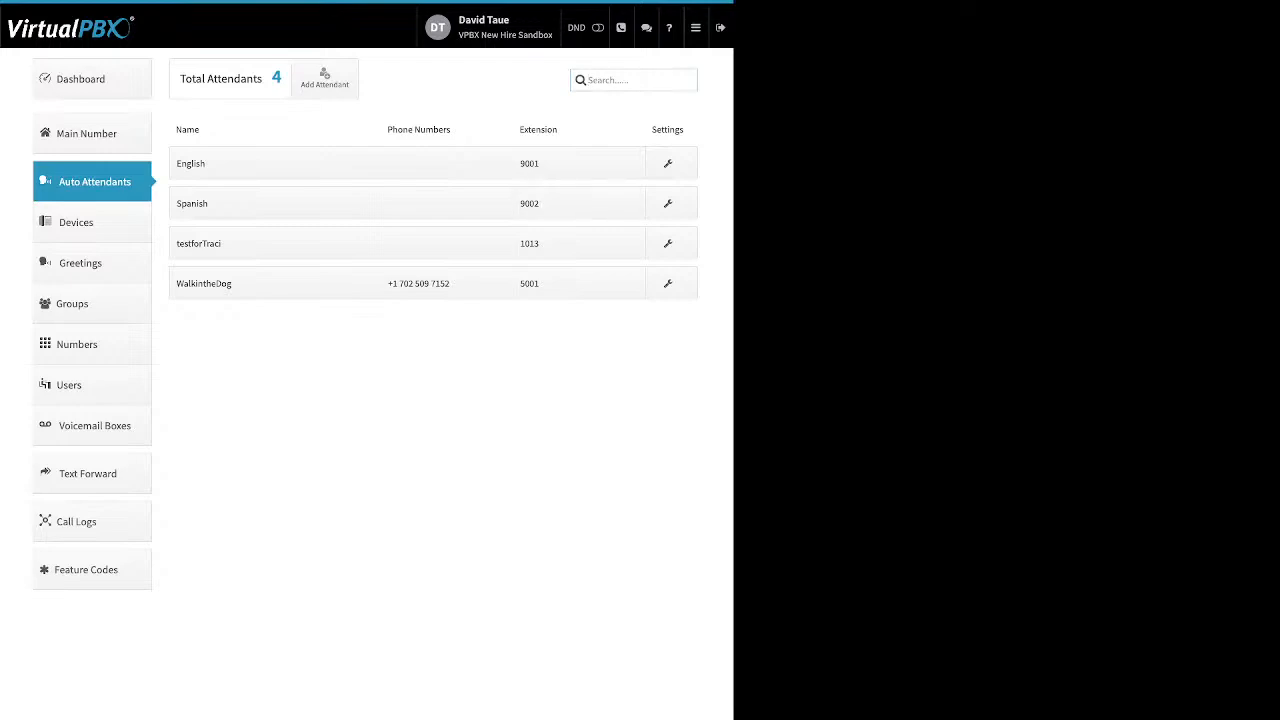
click(324, 78)
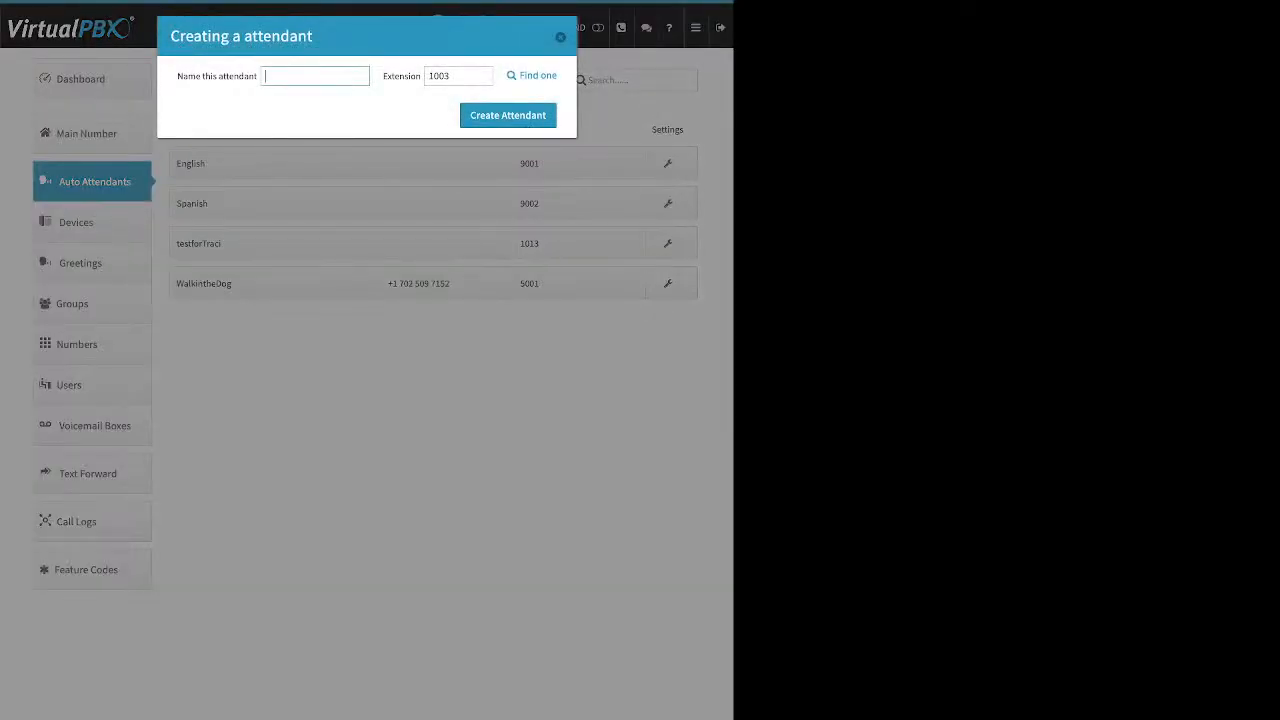
drag(177, 76, 248, 76)
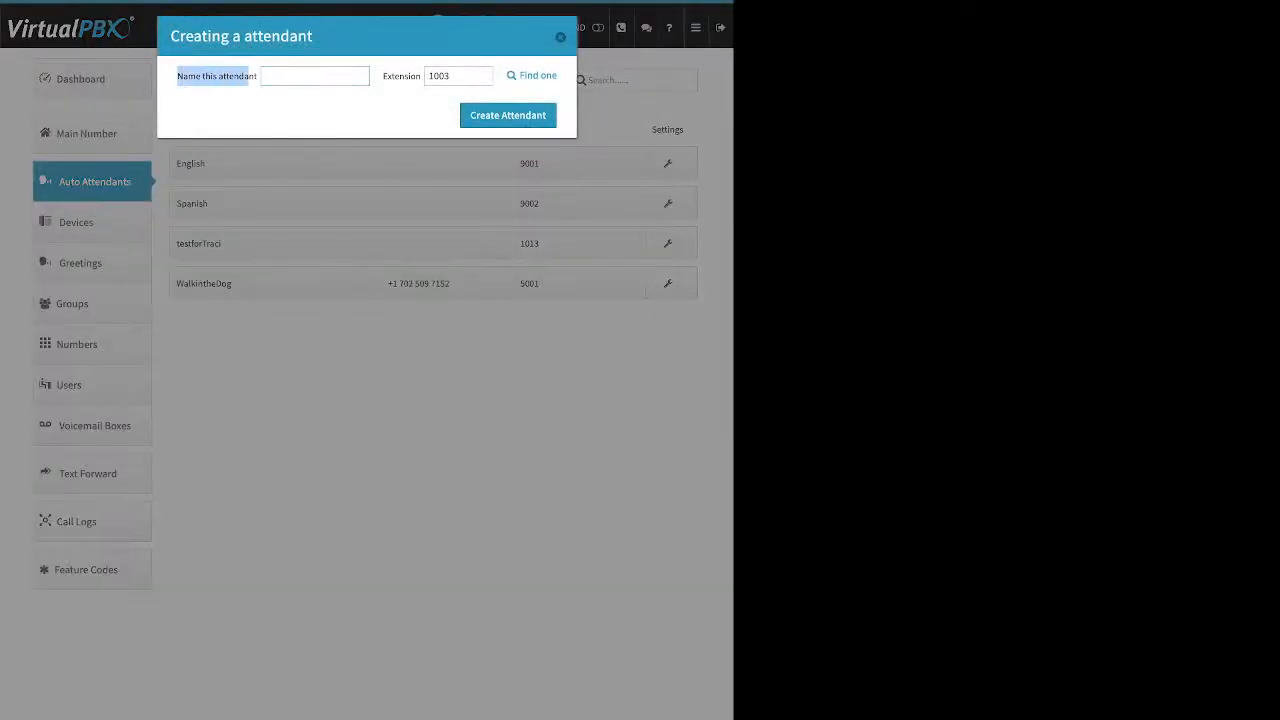
double_click(402, 76)
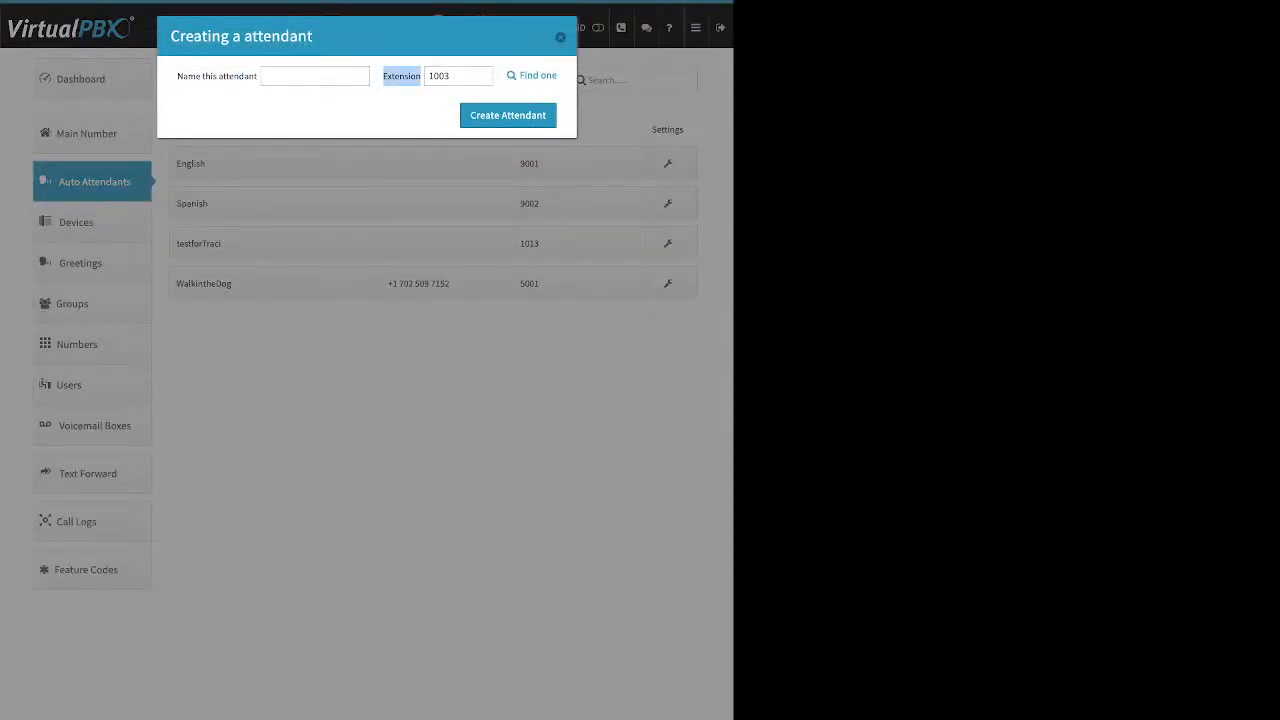
click(402, 78)
click(560, 37)
- Try making the WalkintheDog attendant available in the main menu and cancel the change
click(215, 284)
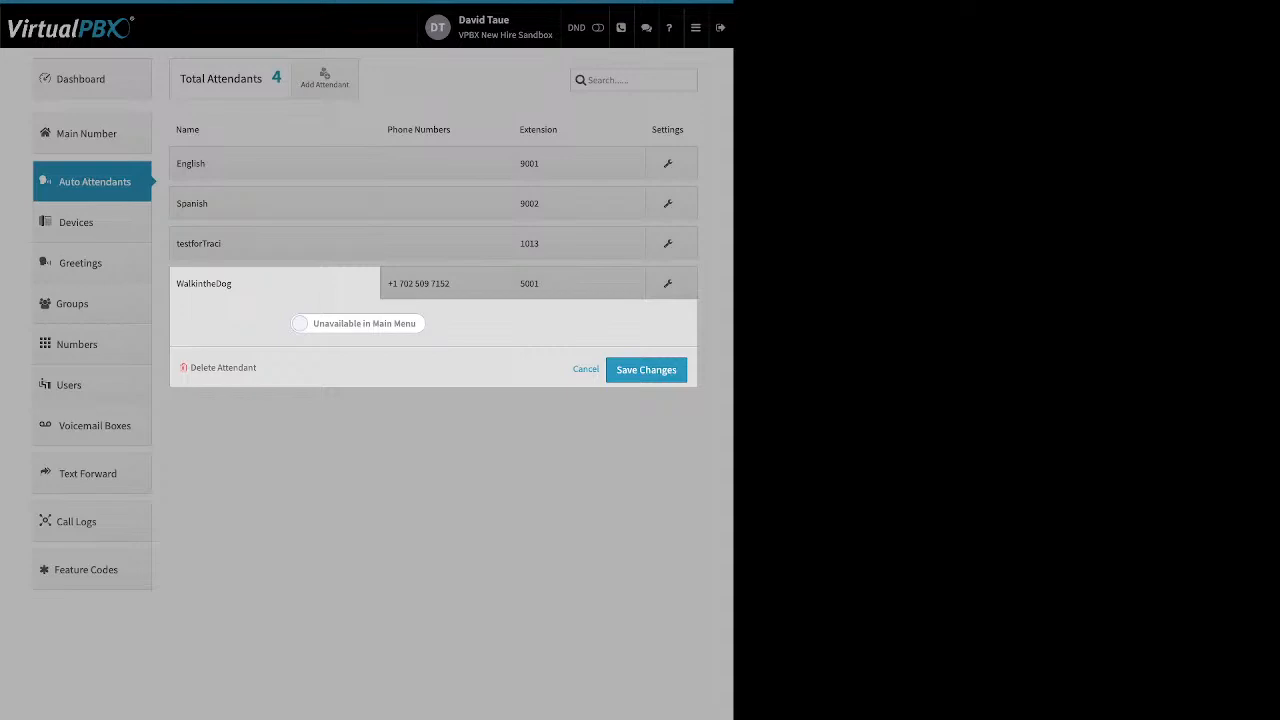
click(357, 323)
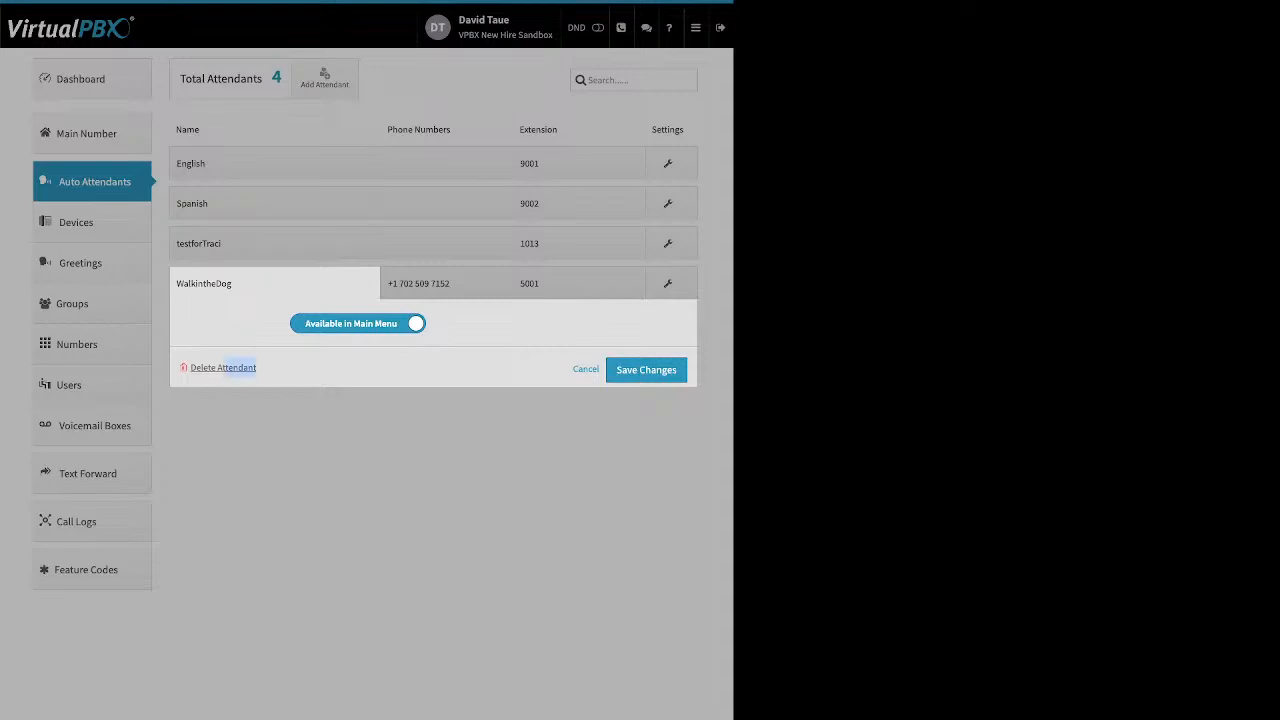
click(586, 369)
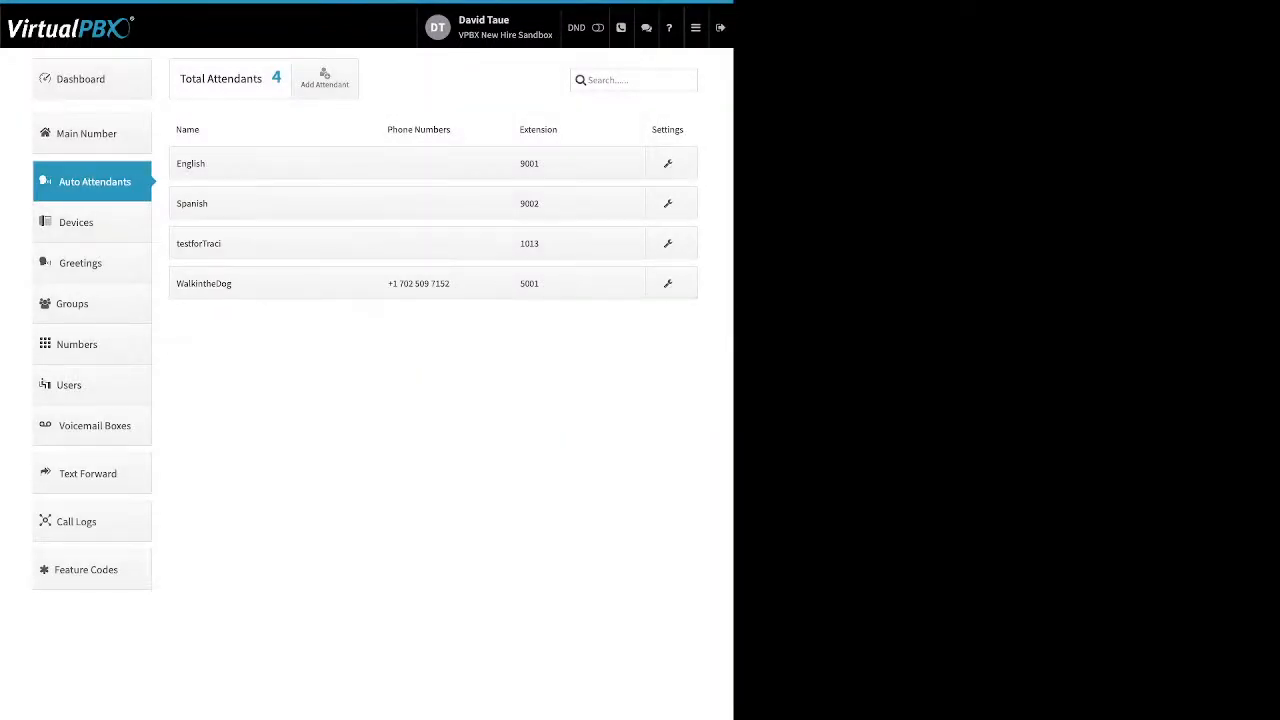
- Inspect the WalkintheDog attendant's phone number options for adding spare numbers, buying numbers and configuring the assigned number
click(418, 283)
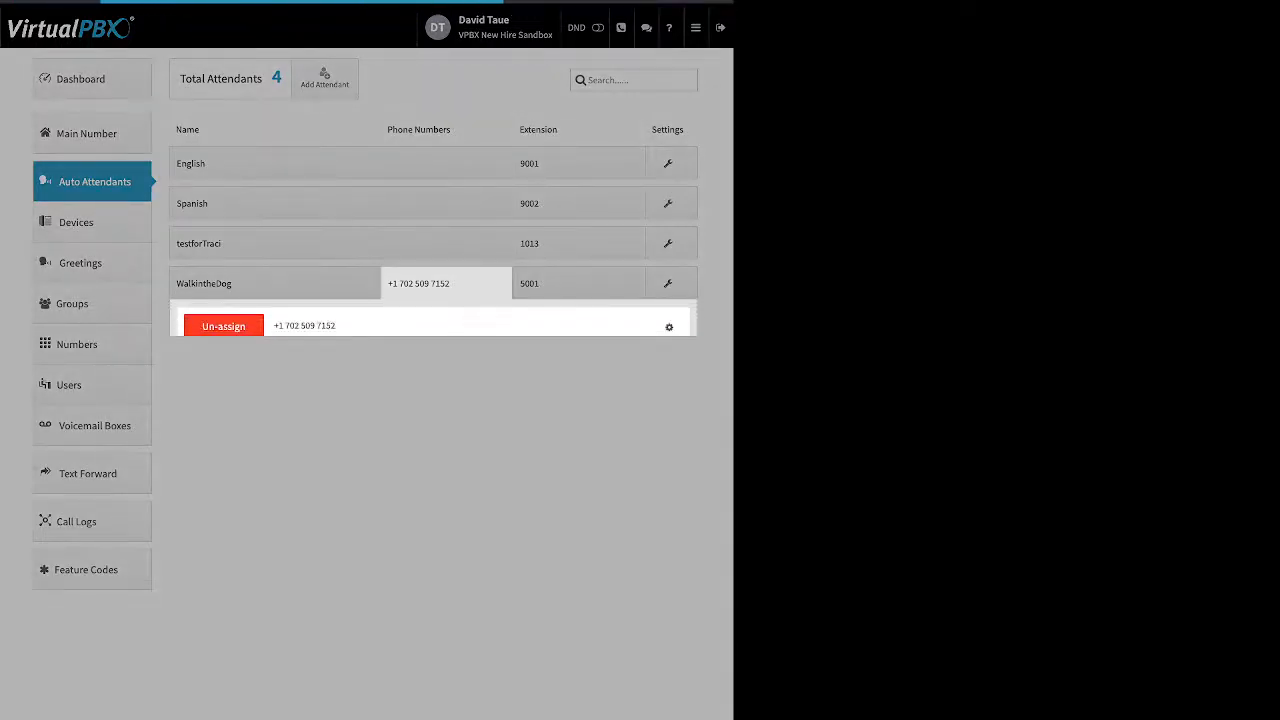
drag(196, 371, 368, 371)
click(342, 371)
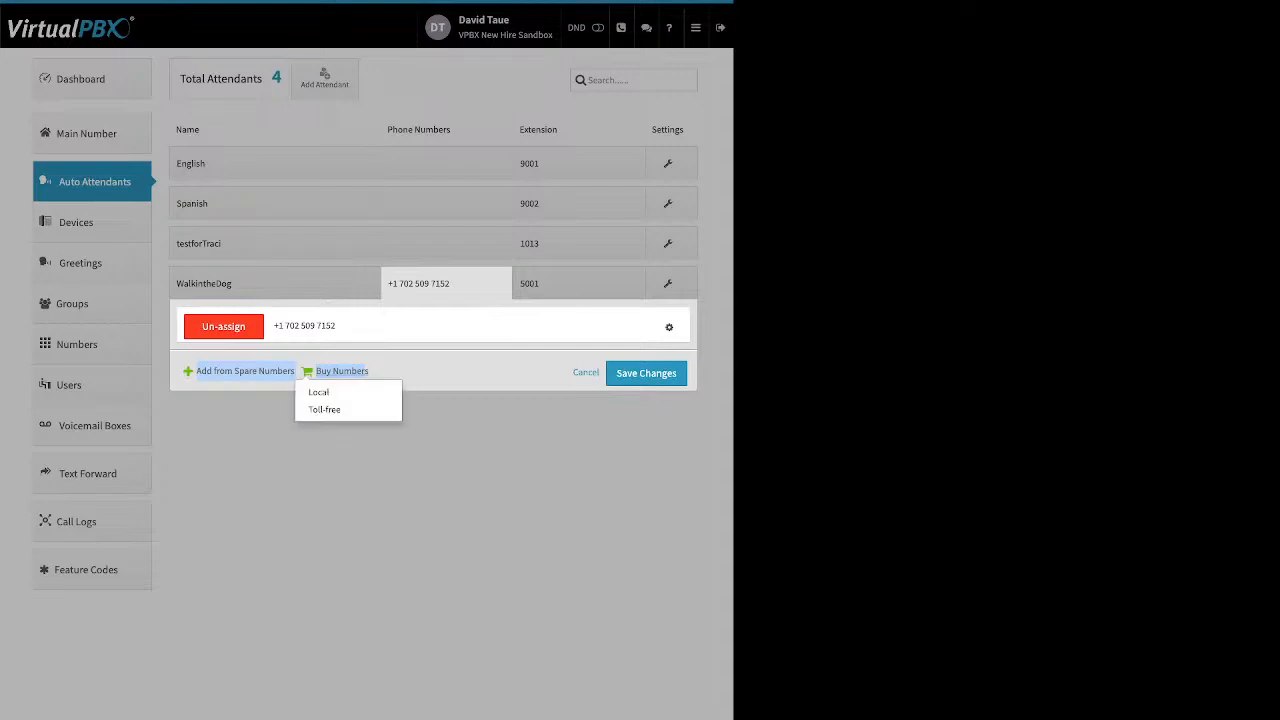
click(430, 372)
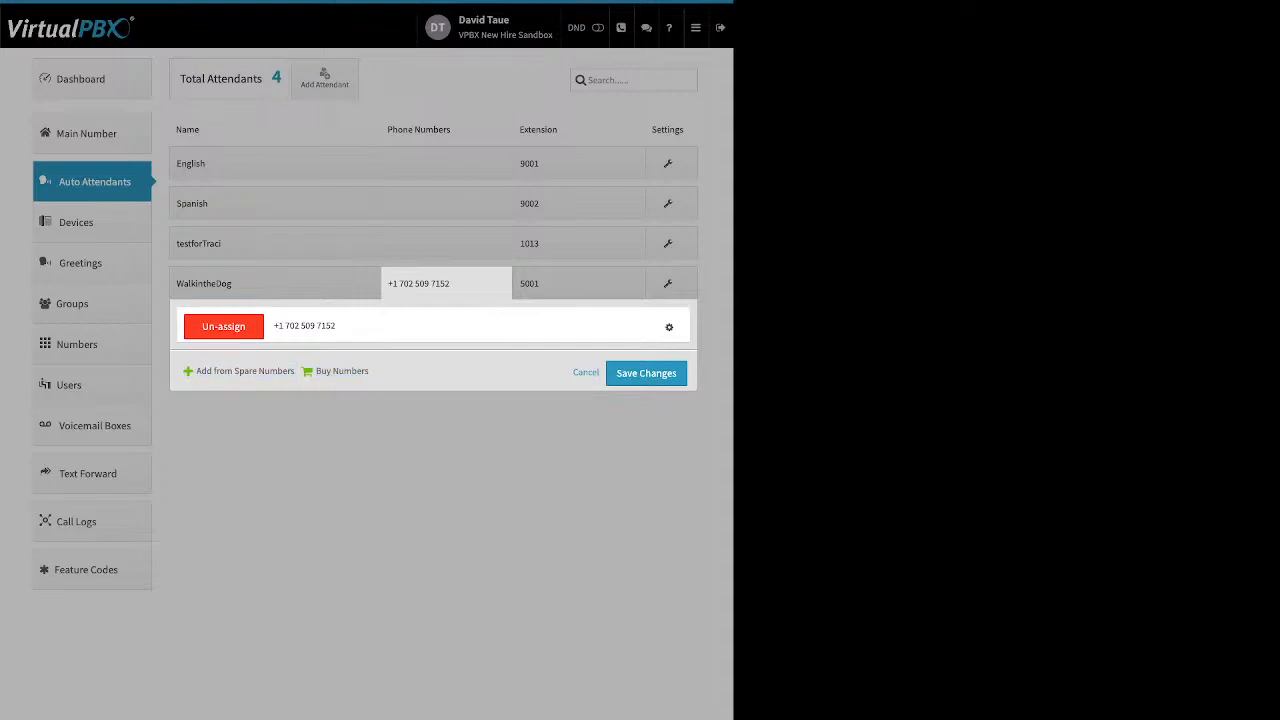
click(669, 327)
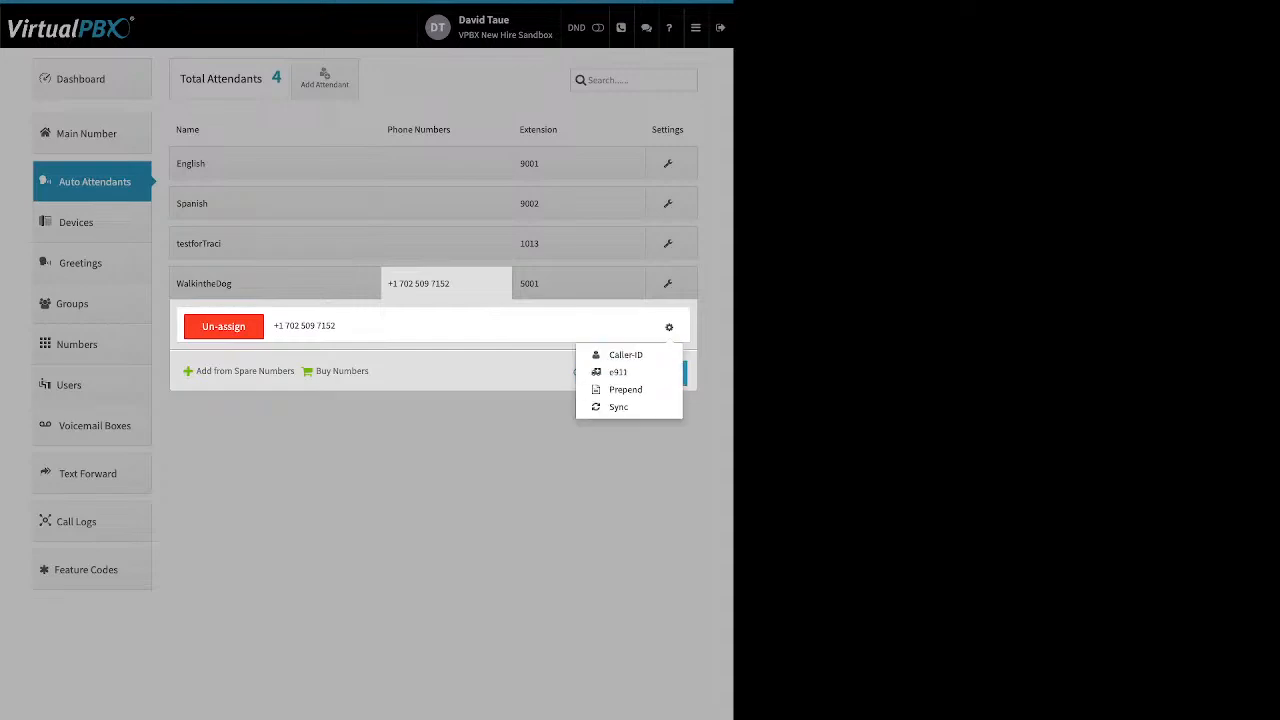
- Review the WalkintheDog attendant's extension assignment options and close them
click(579, 283)
click(579, 283)
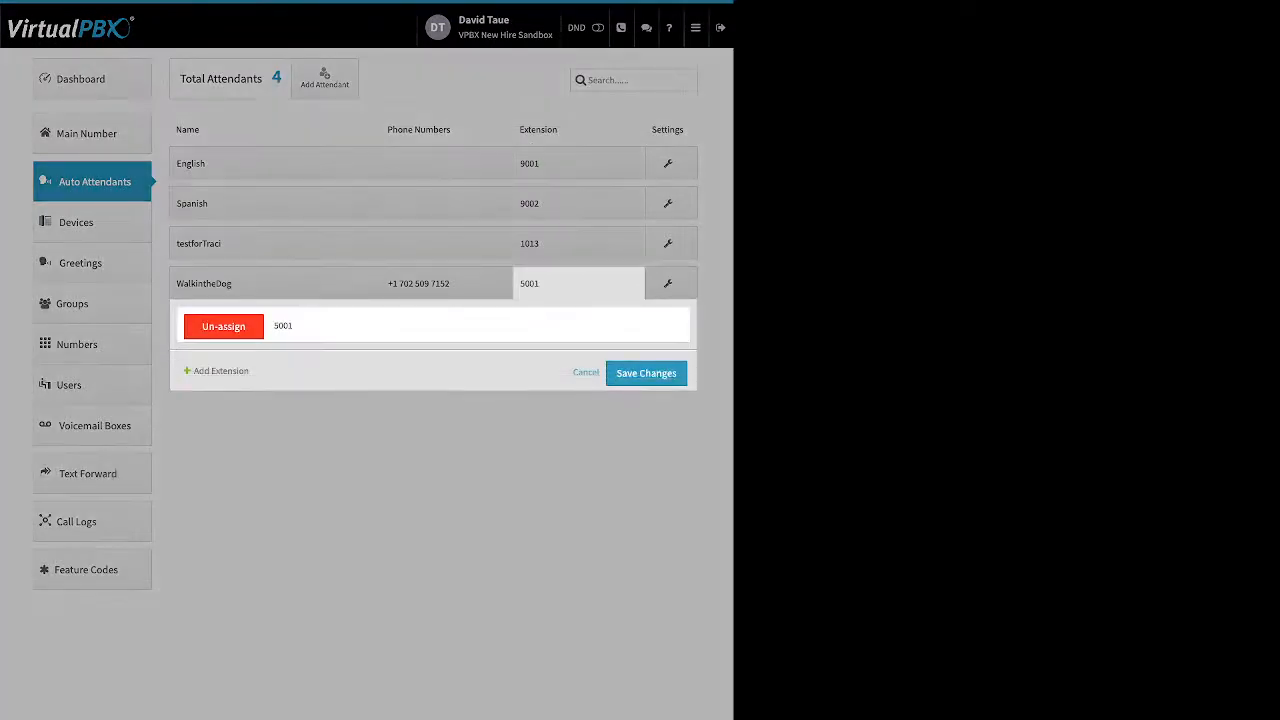
click(579, 283)
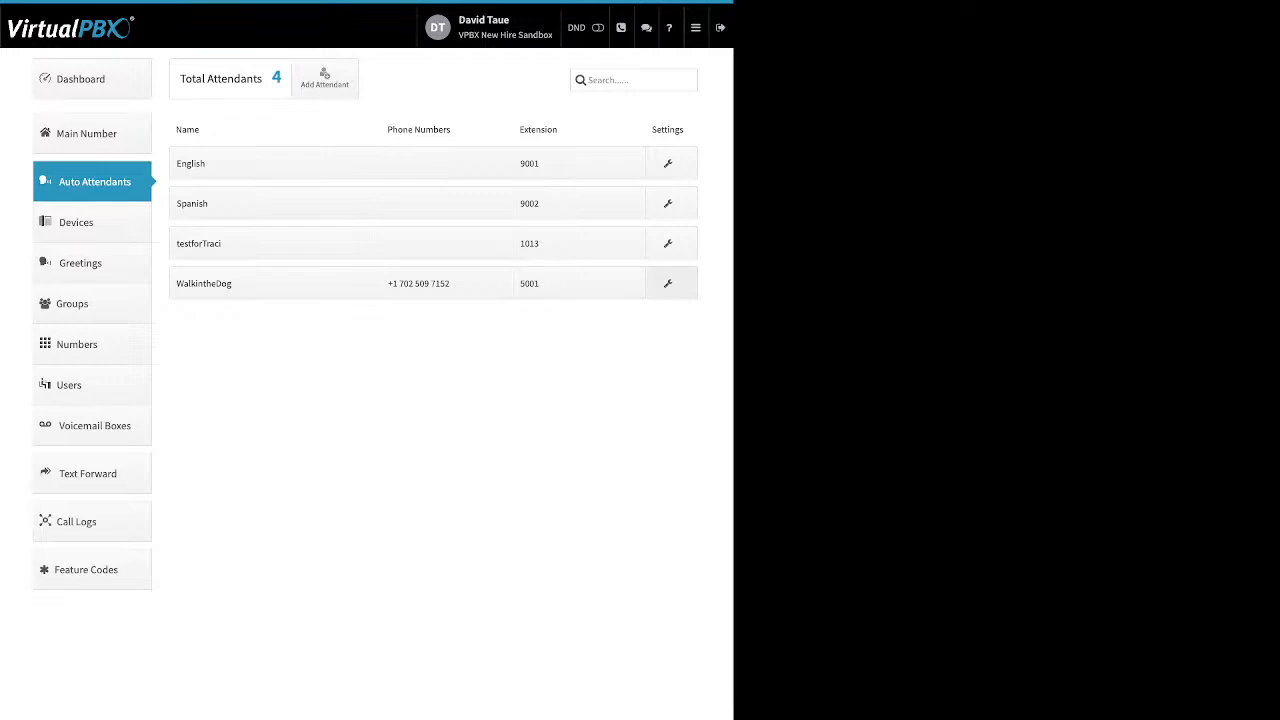
- Review the WalkintheDog attendant's incoming call handling for open hours, after hours and holidays, and return to open hours
click(668, 283)
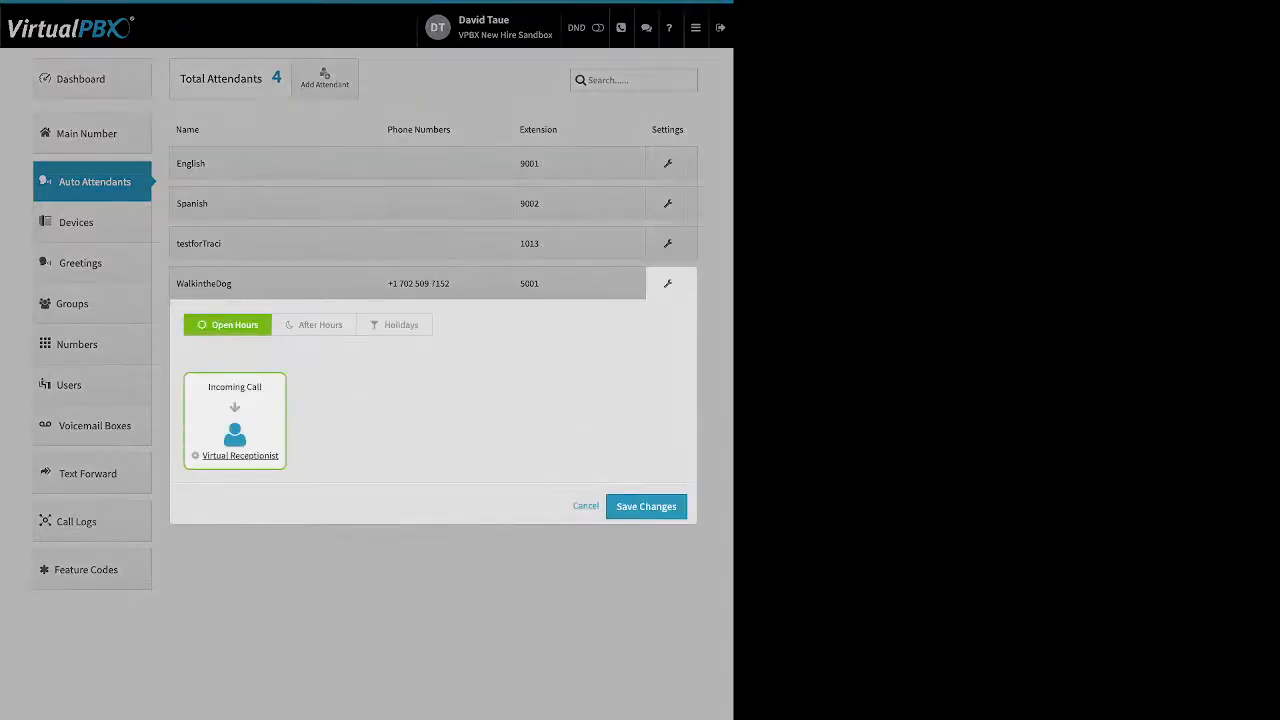
click(320, 325)
click(394, 325)
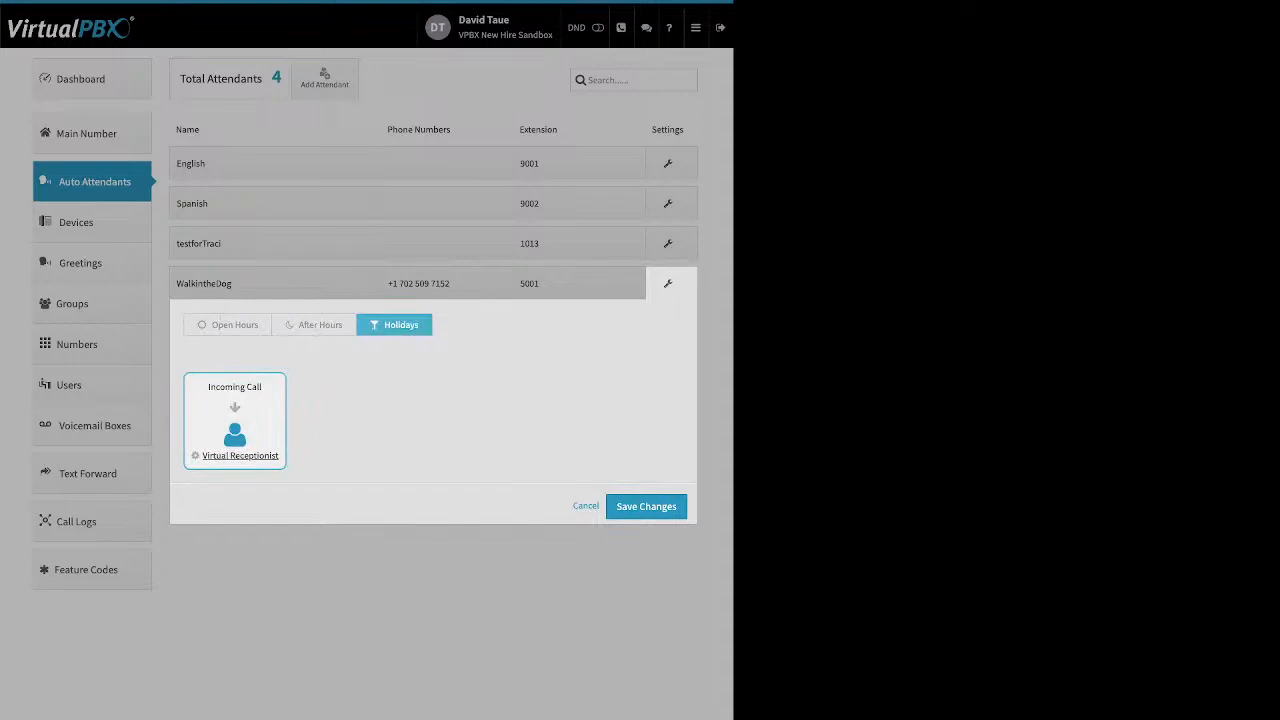
click(228, 325)
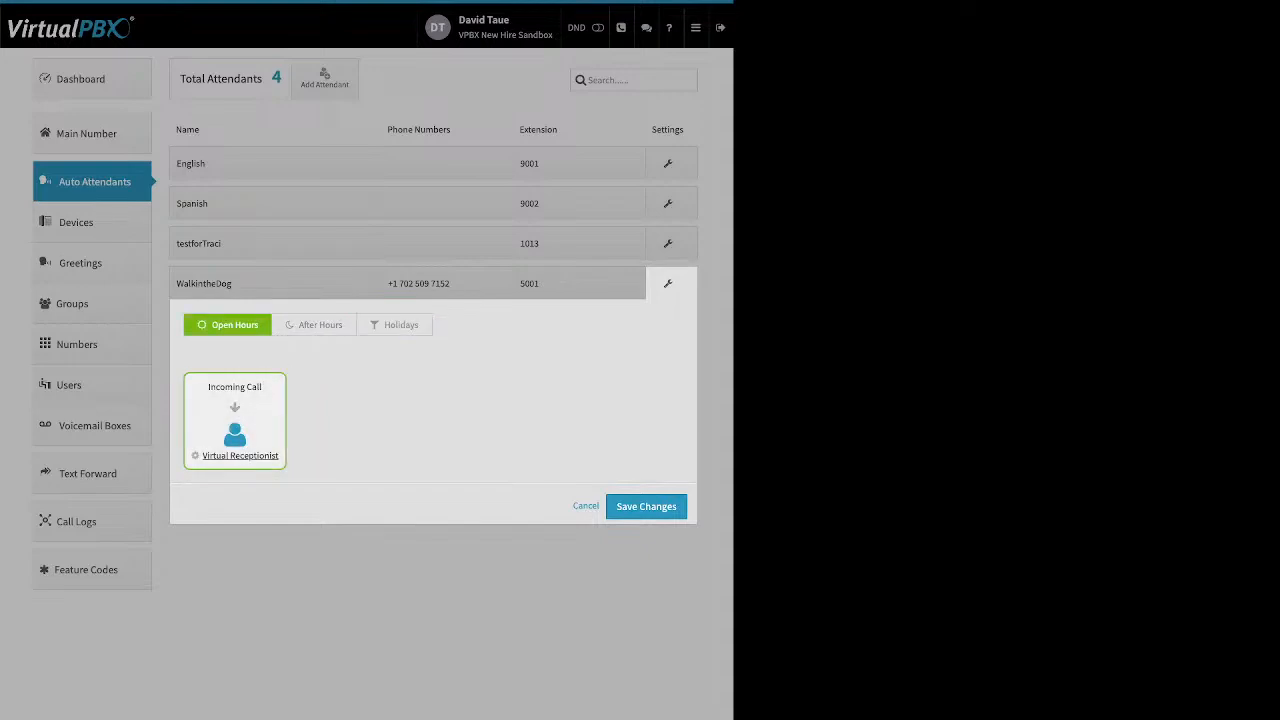
- Add a second Default route to SmartPBX Directory in WalkintheDog's open-hours Virtual Receptionist and save the attendant's changes
click(240, 456)
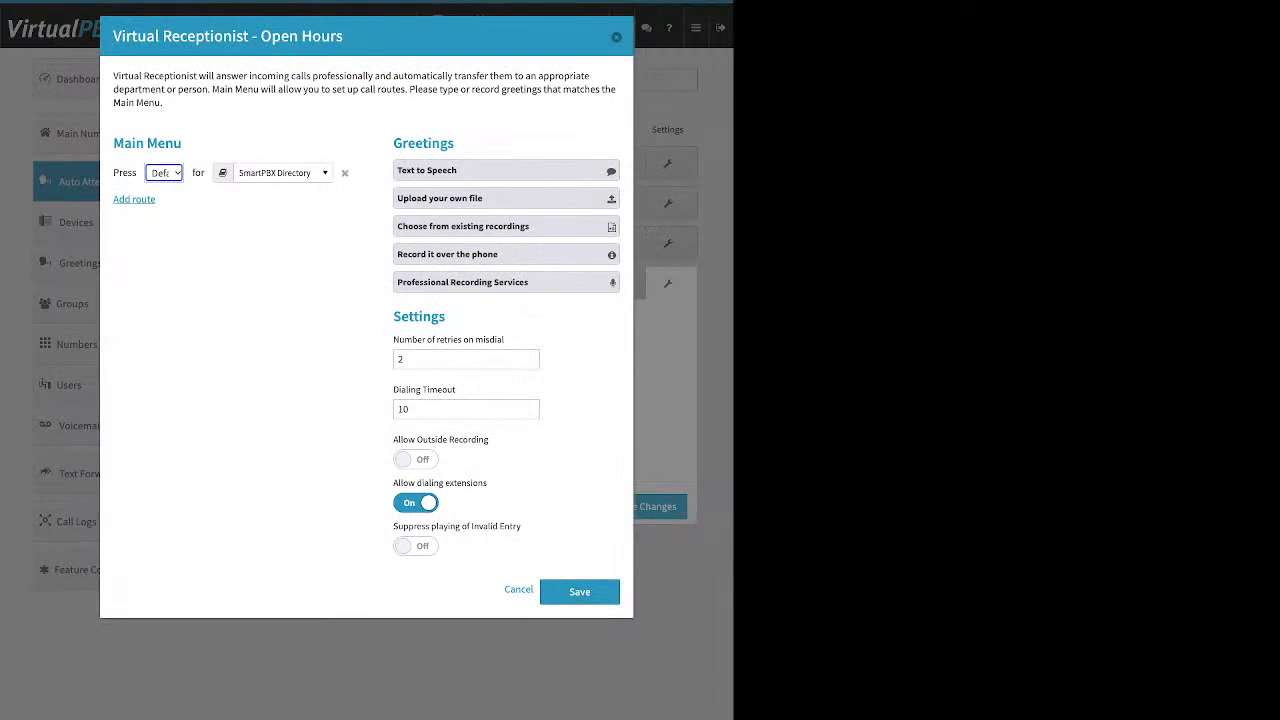
click(134, 199)
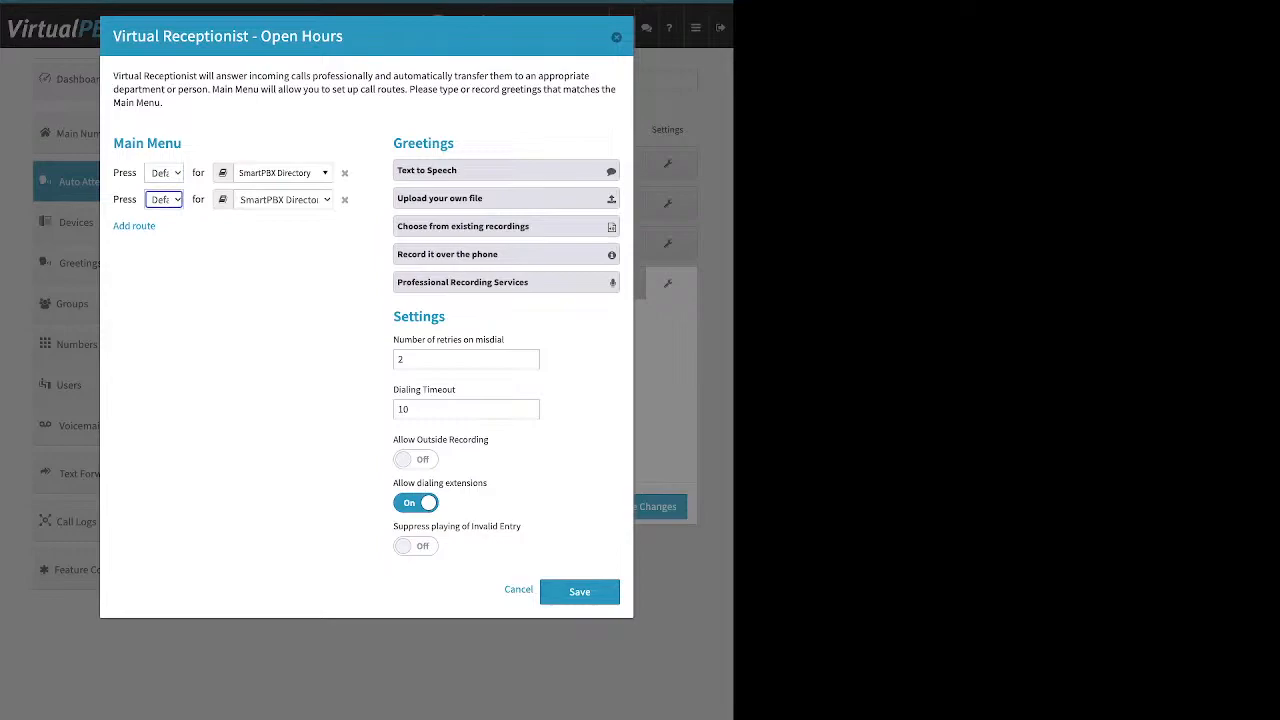
click(580, 592)
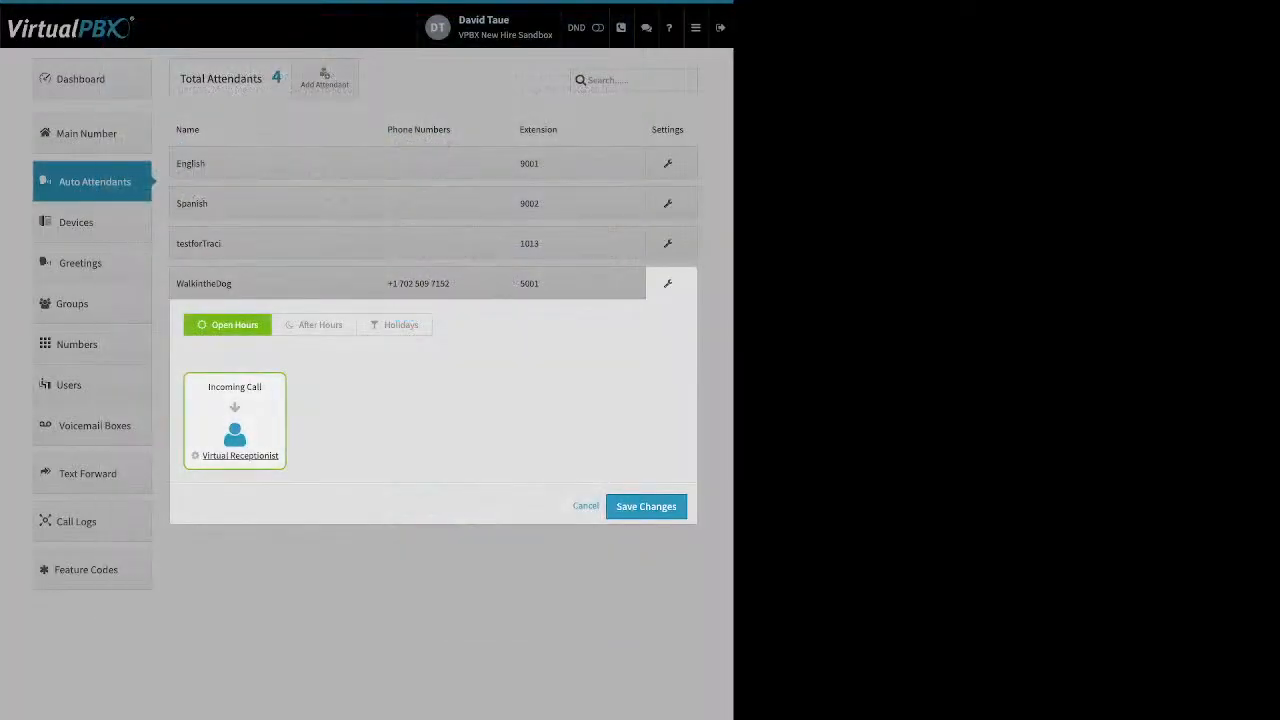
click(646, 507)
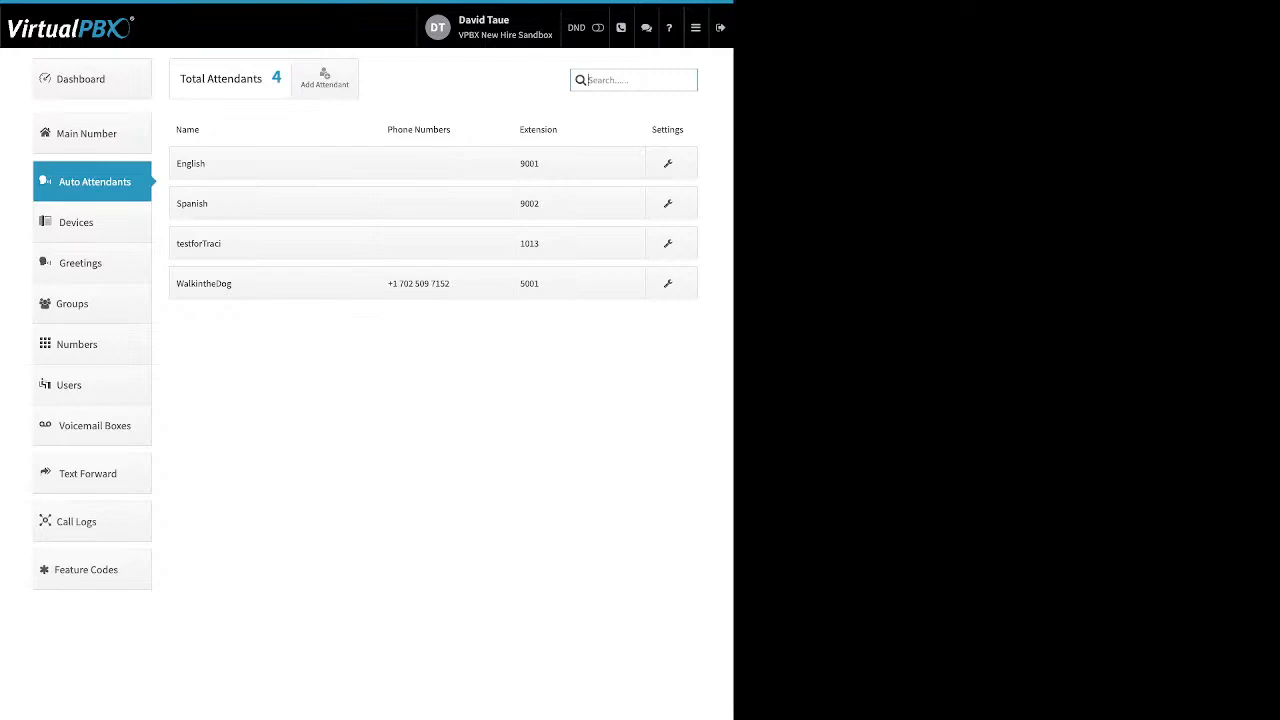
- Go to the devices and examine the Enable column and the type and name of the test 123 soft phone
click(92, 222)
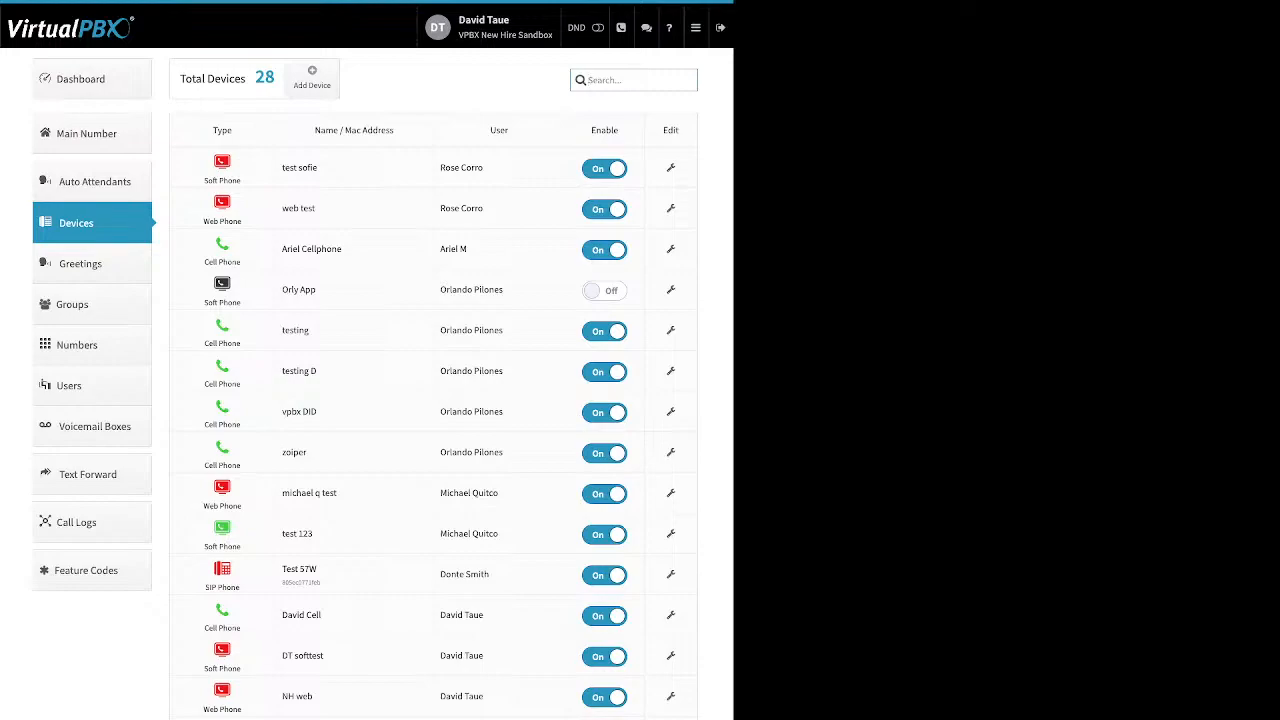
drag(618, 130, 590, 130)
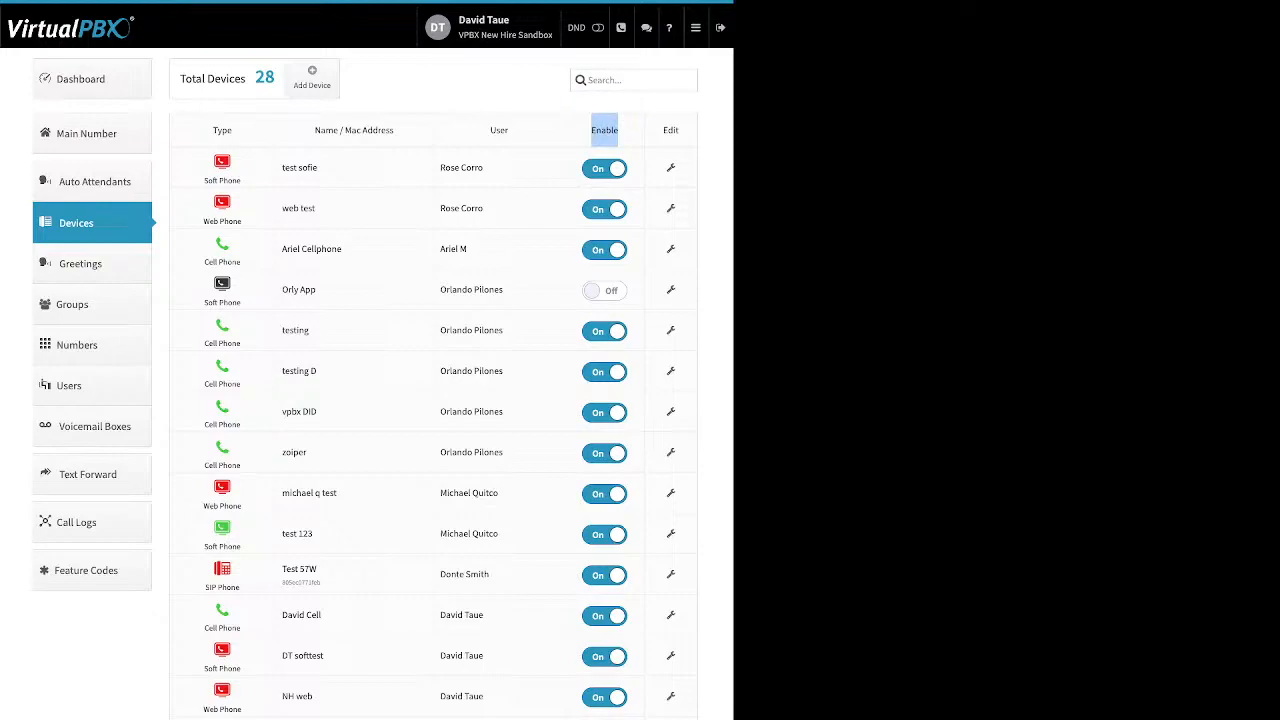
drag(314, 534, 226, 535)
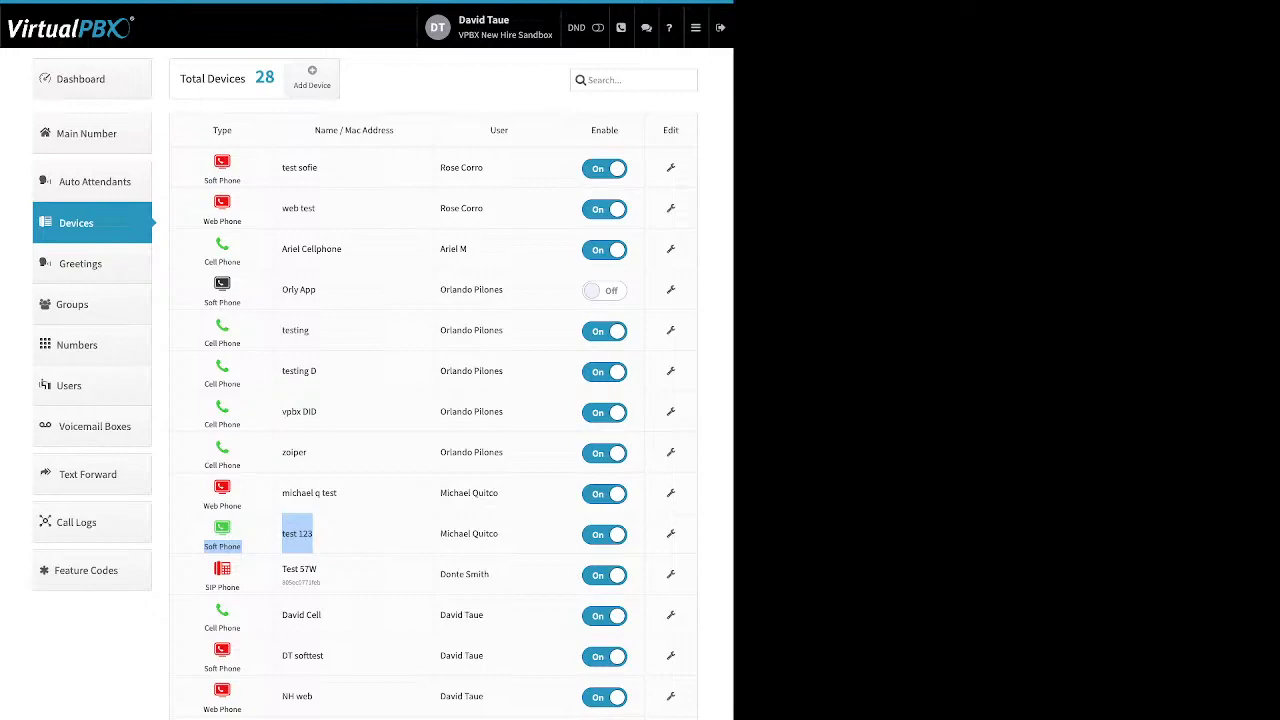
- Check the basic settings and advanced categories of the web phone listed directly above test 123, and close the device
click(670, 493)
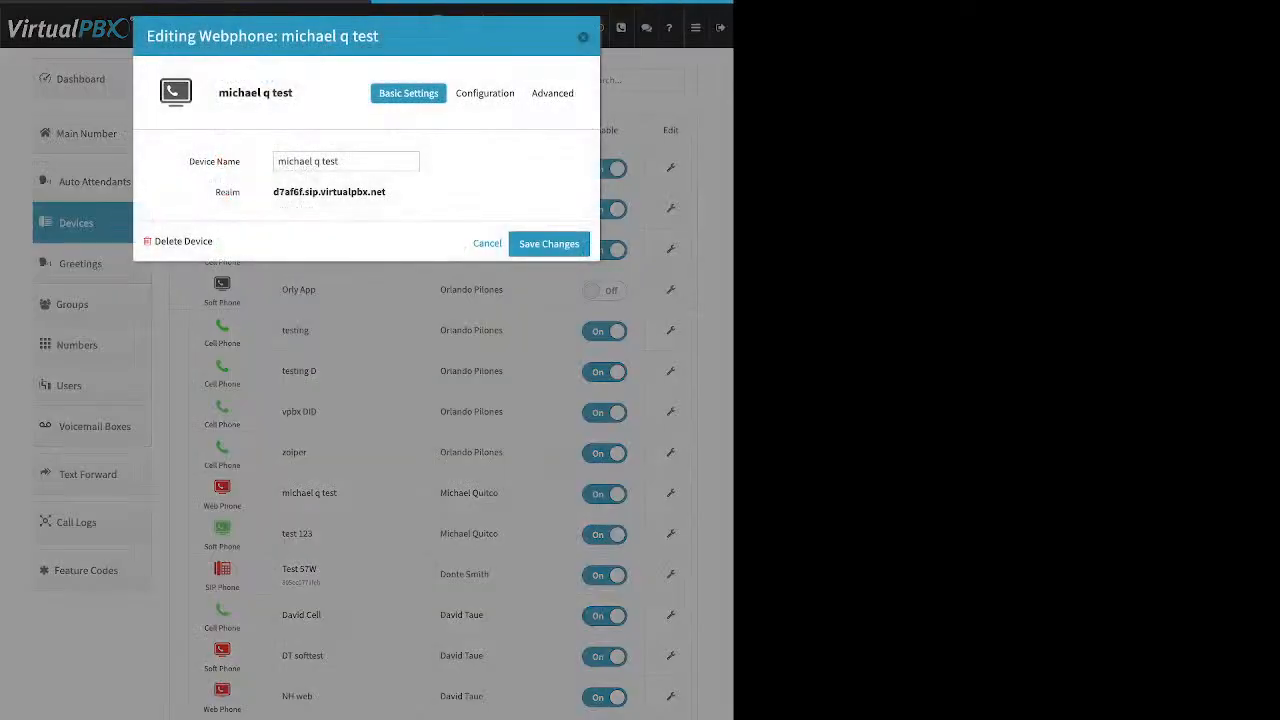
click(553, 93)
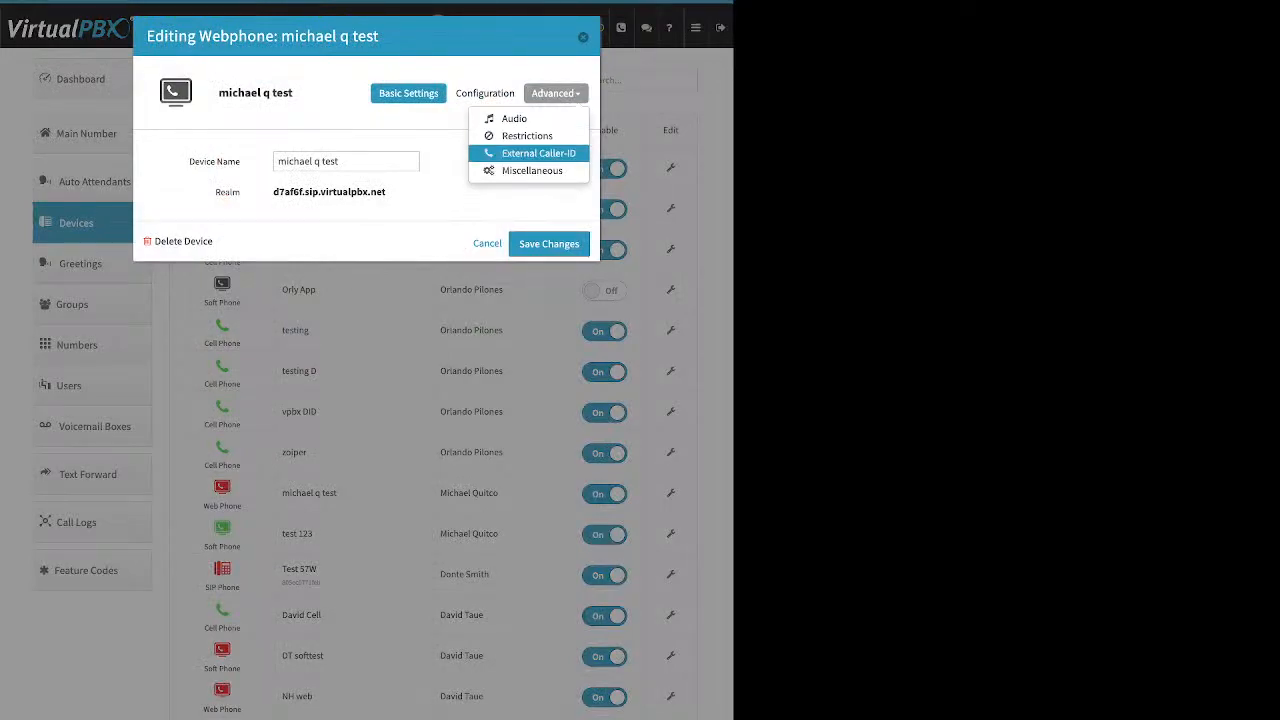
click(583, 37)
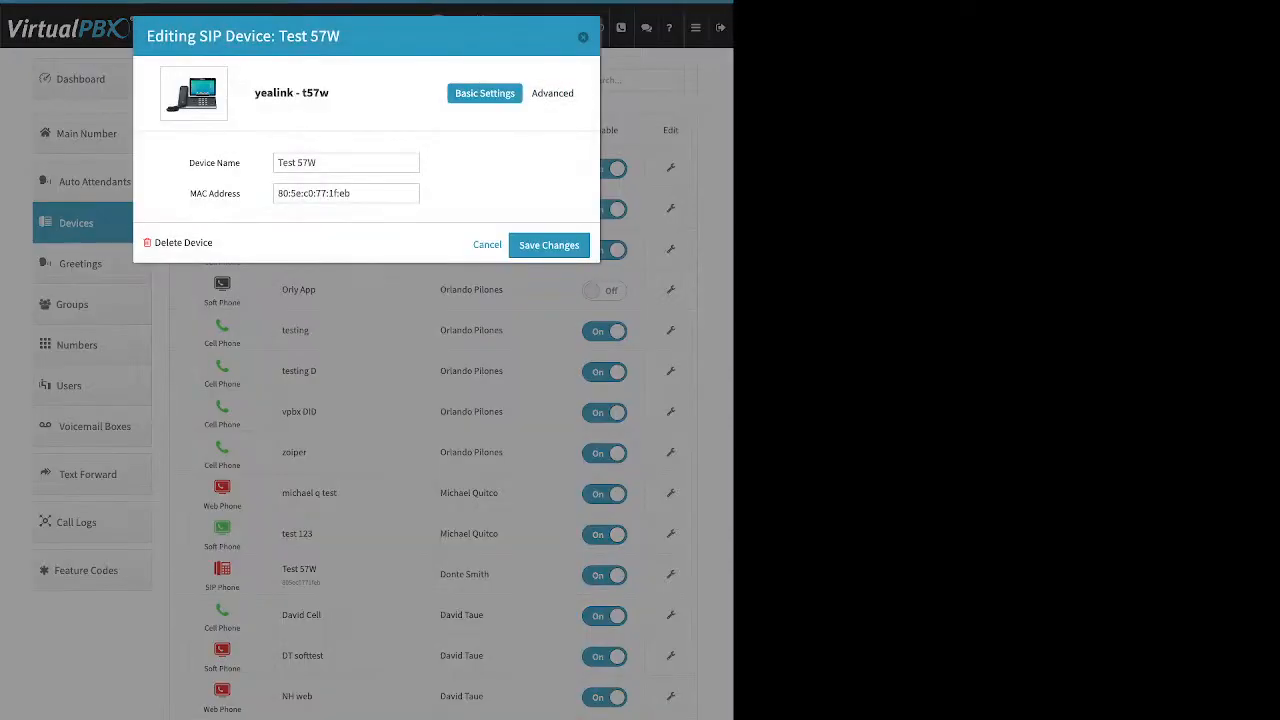
- Review the Test 57W SIP device's audio, emergency caller-ID and external caller-ID settings, and close the device
click(555, 93)
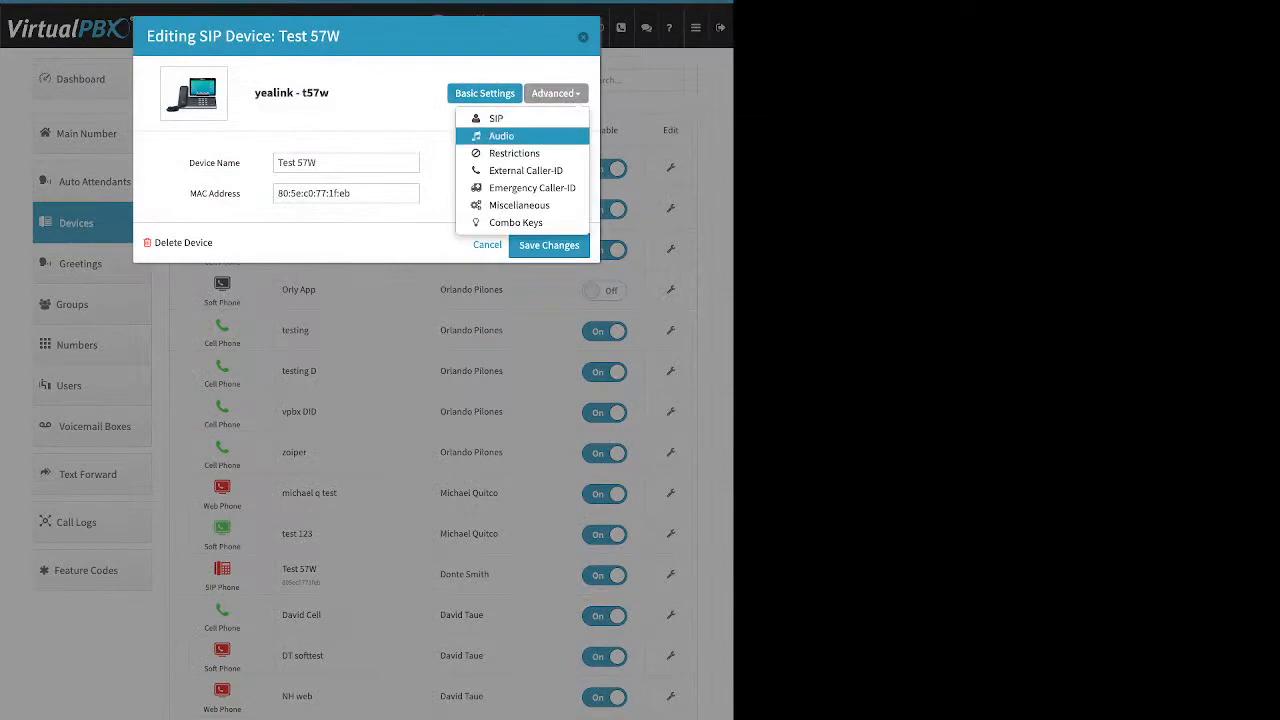
click(500, 134)
drag(416, 218, 376, 218)
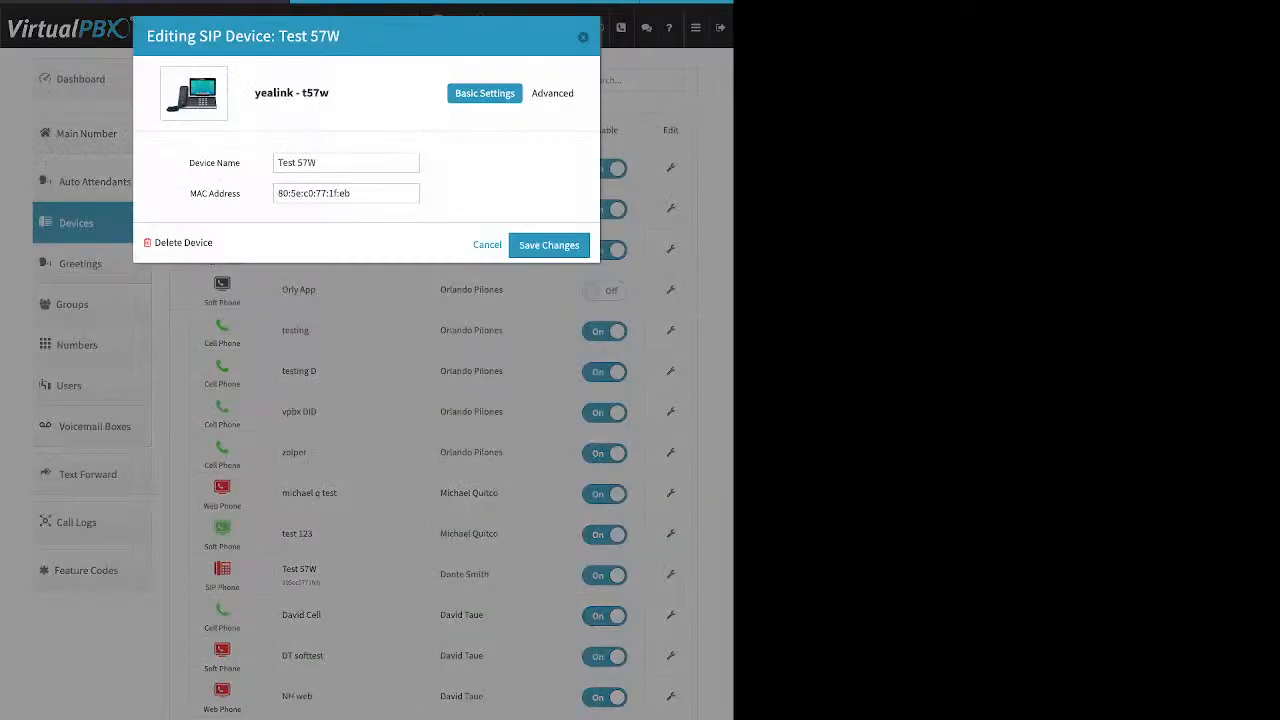
click(556, 93)
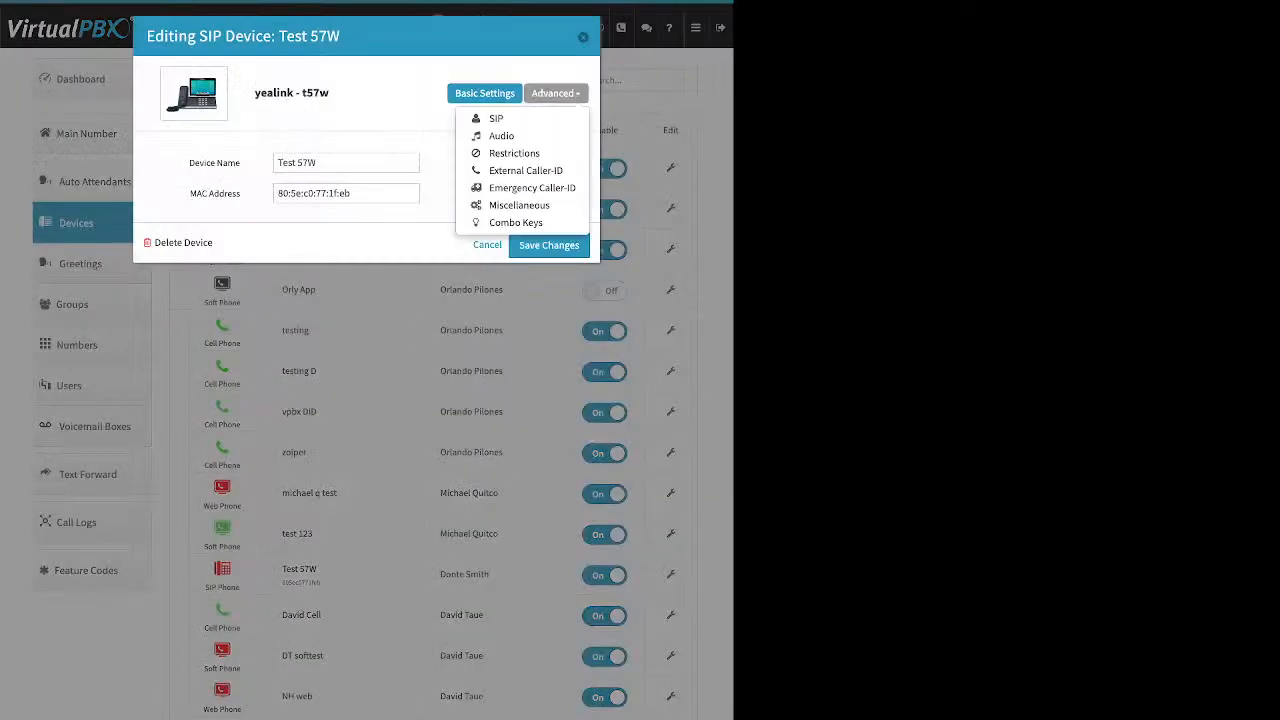
click(532, 188)
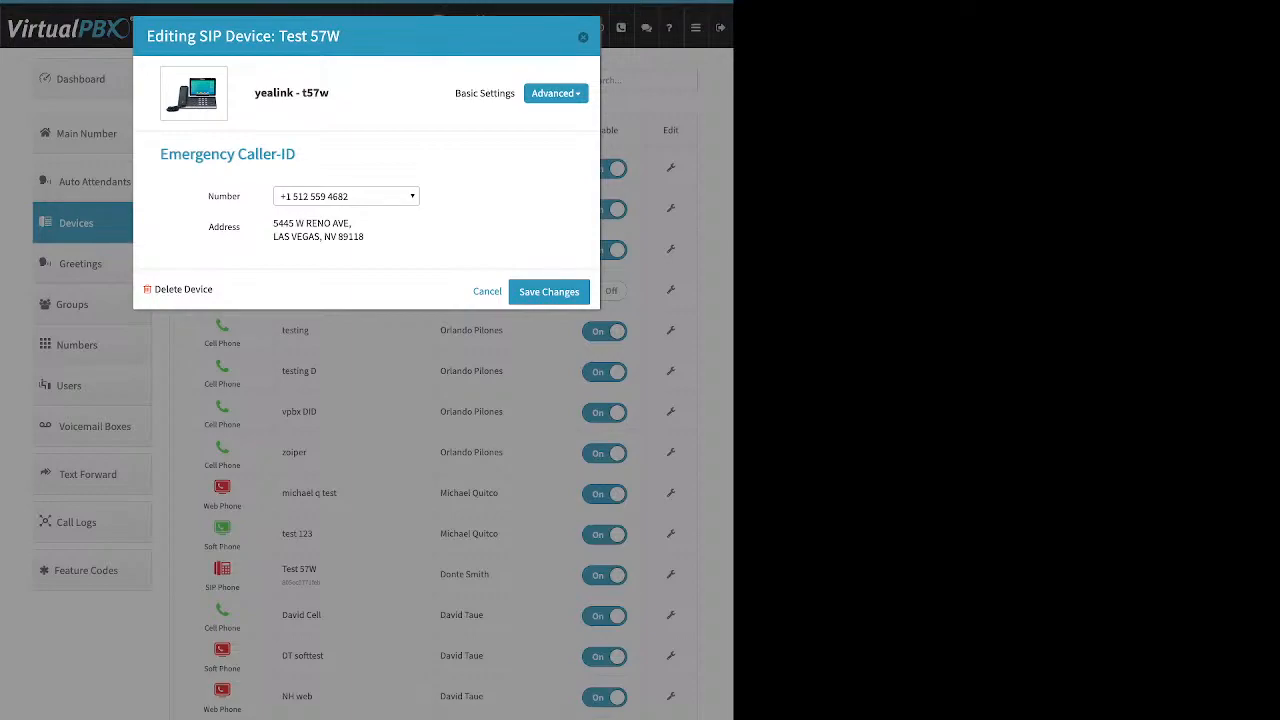
click(556, 93)
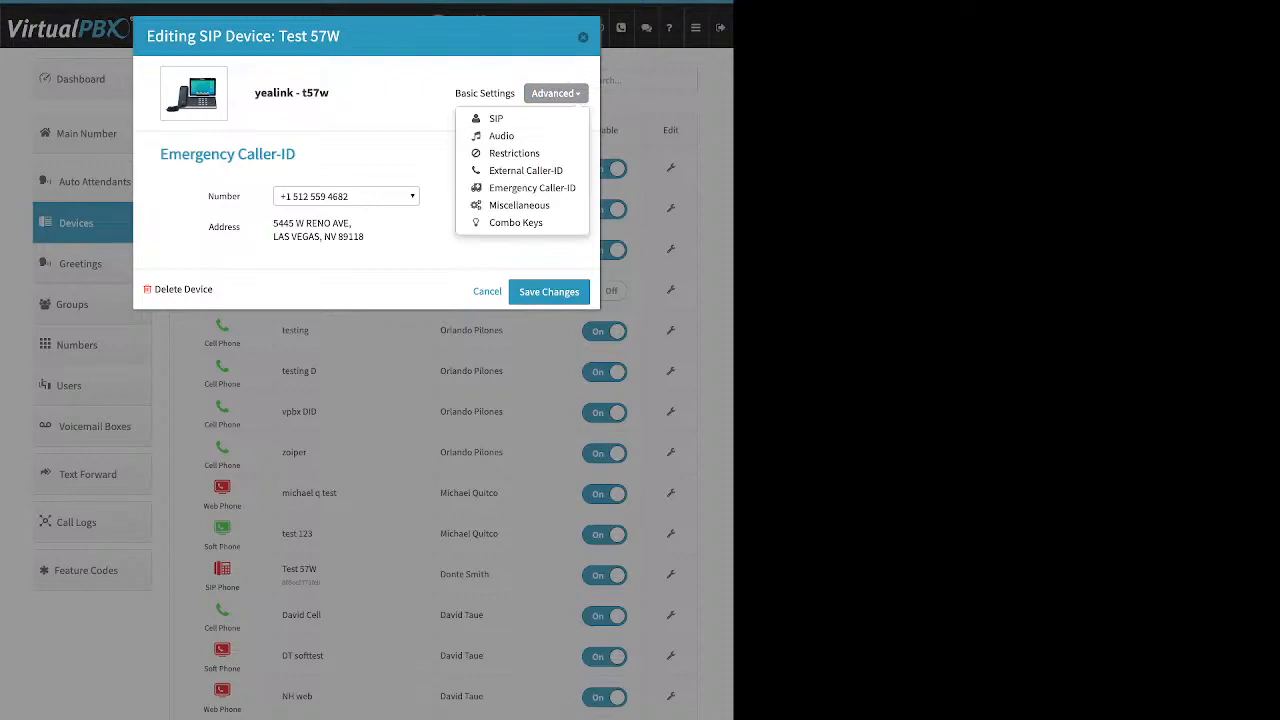
click(525, 170)
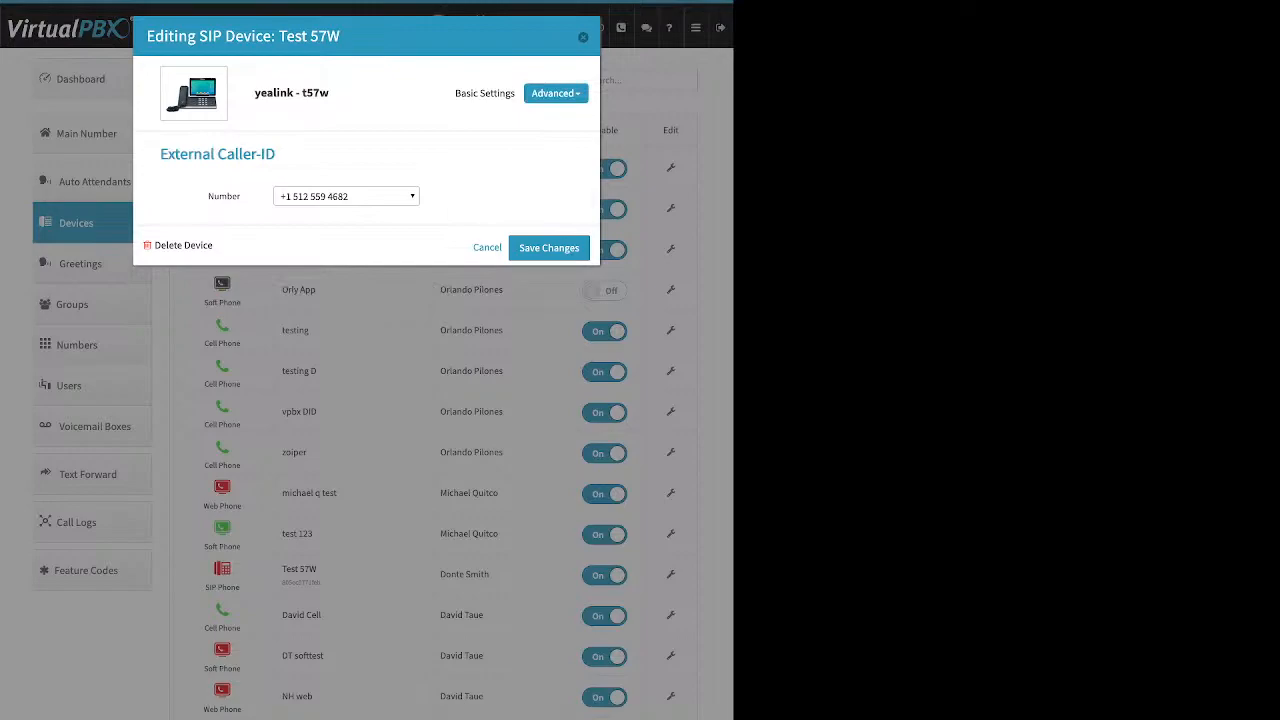
click(583, 37)
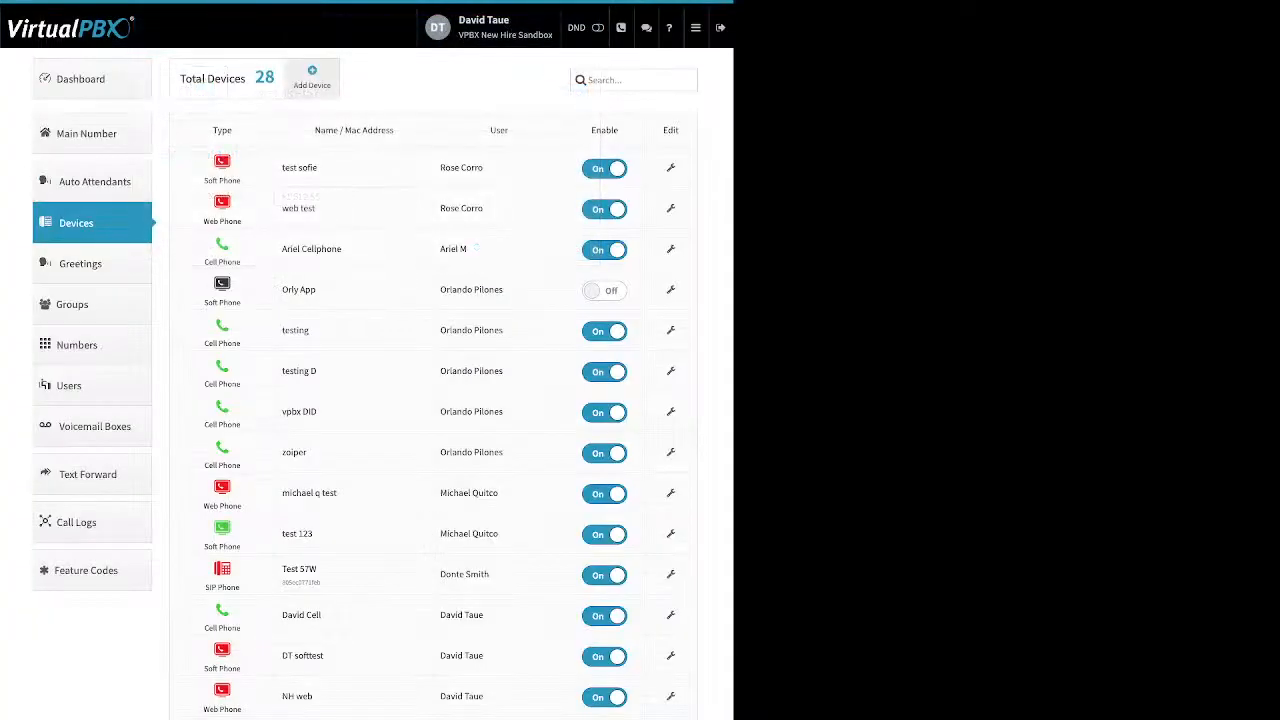
- Check the available device types and the basic settings for adding a soft phone, and close the form without creating it
click(312, 78)
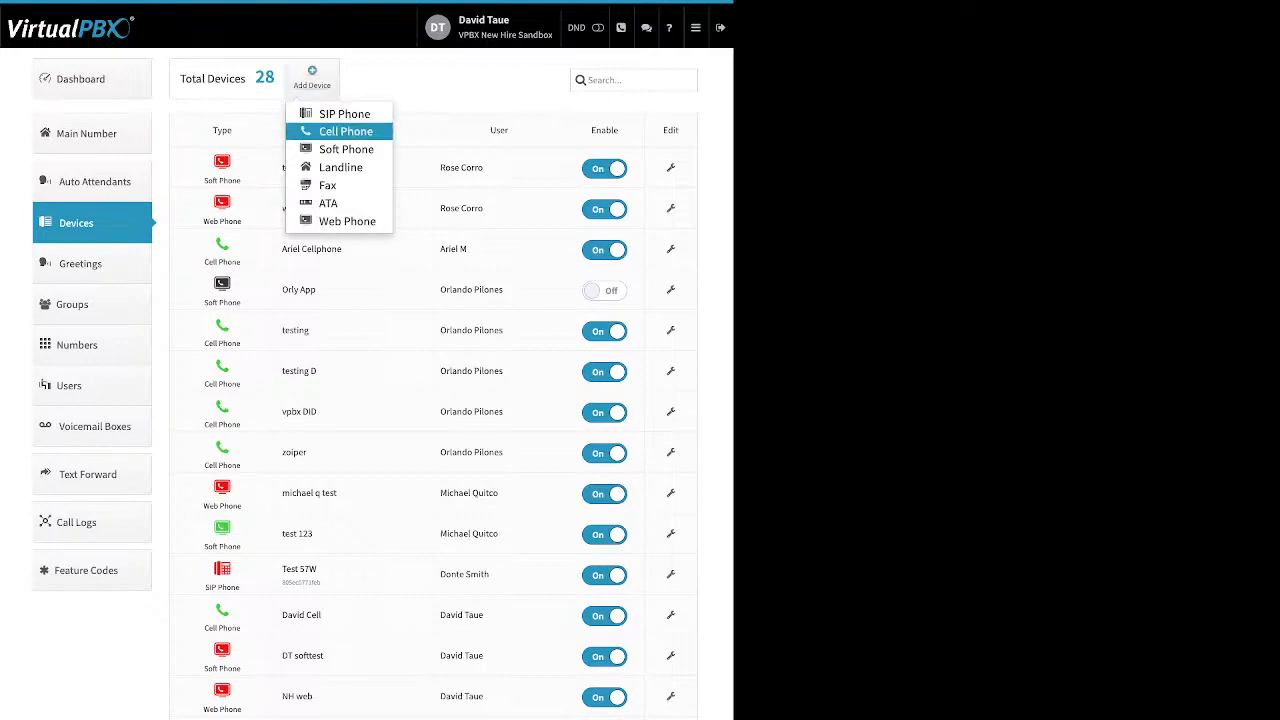
click(346, 149)
click(366, 200)
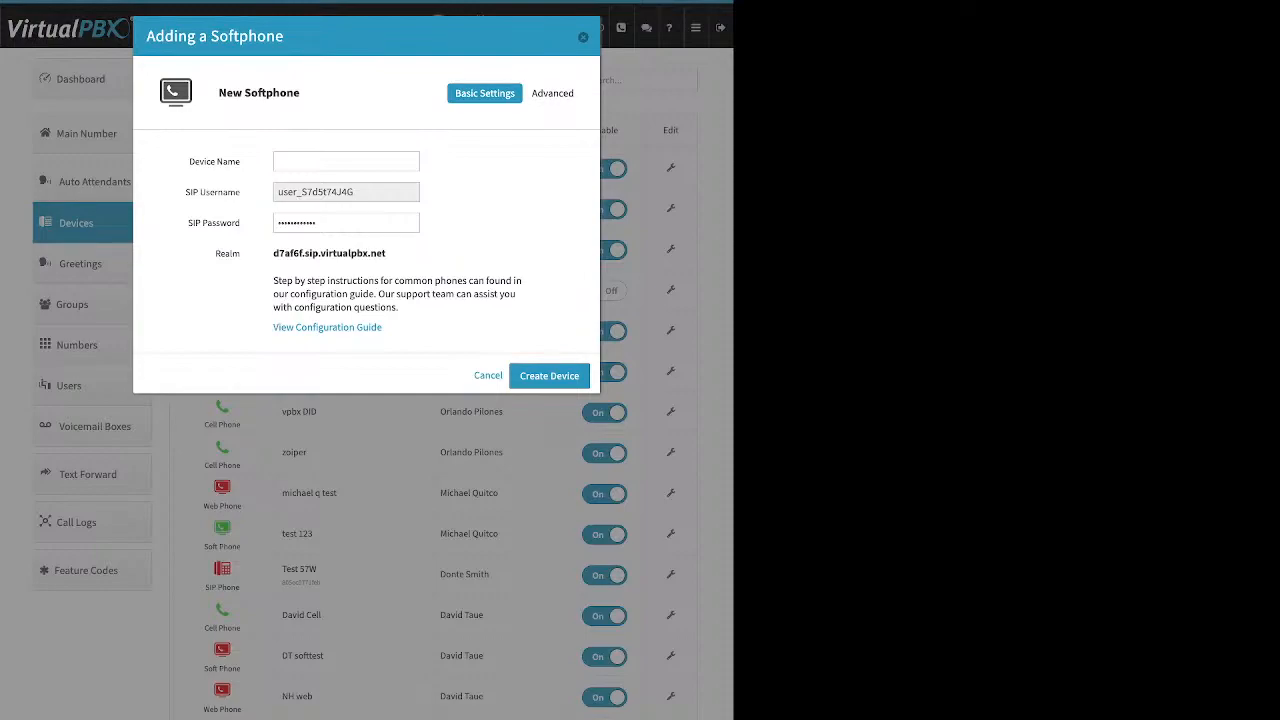
click(583, 37)
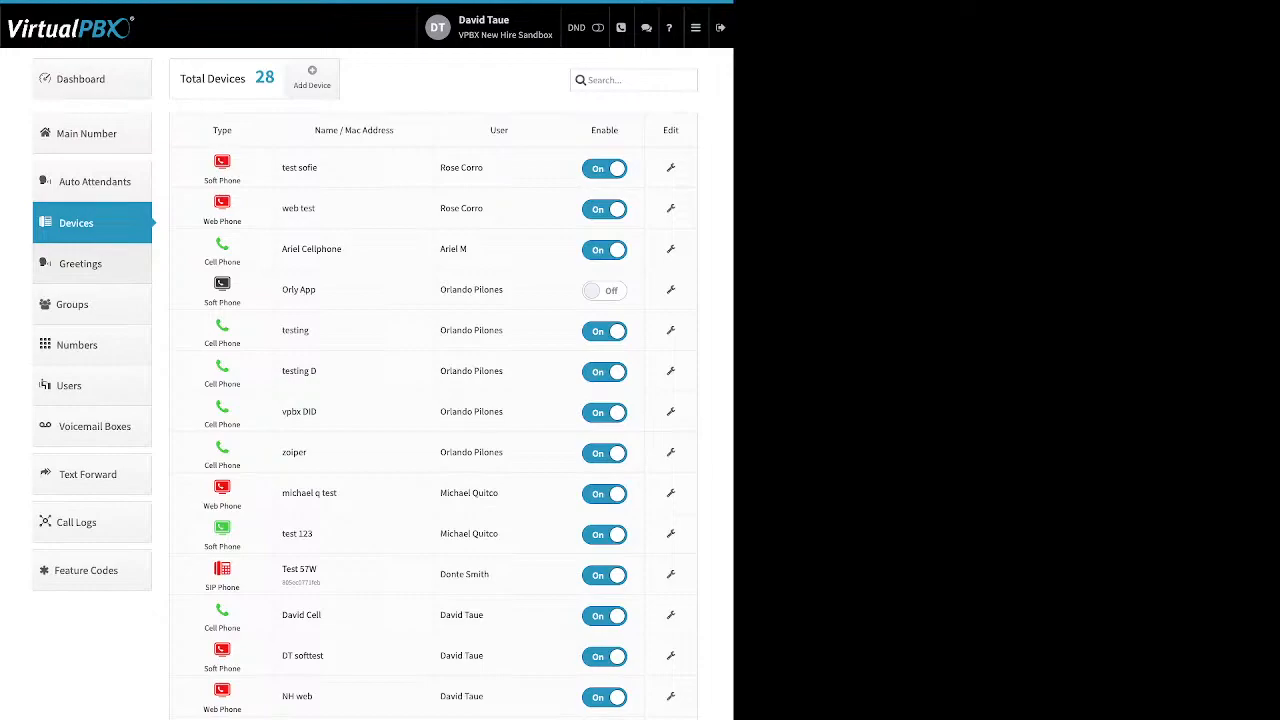
- Go to the greetings and examine their names, their Tts, Upload and Recording sources, and the play and download columns
click(80, 263)
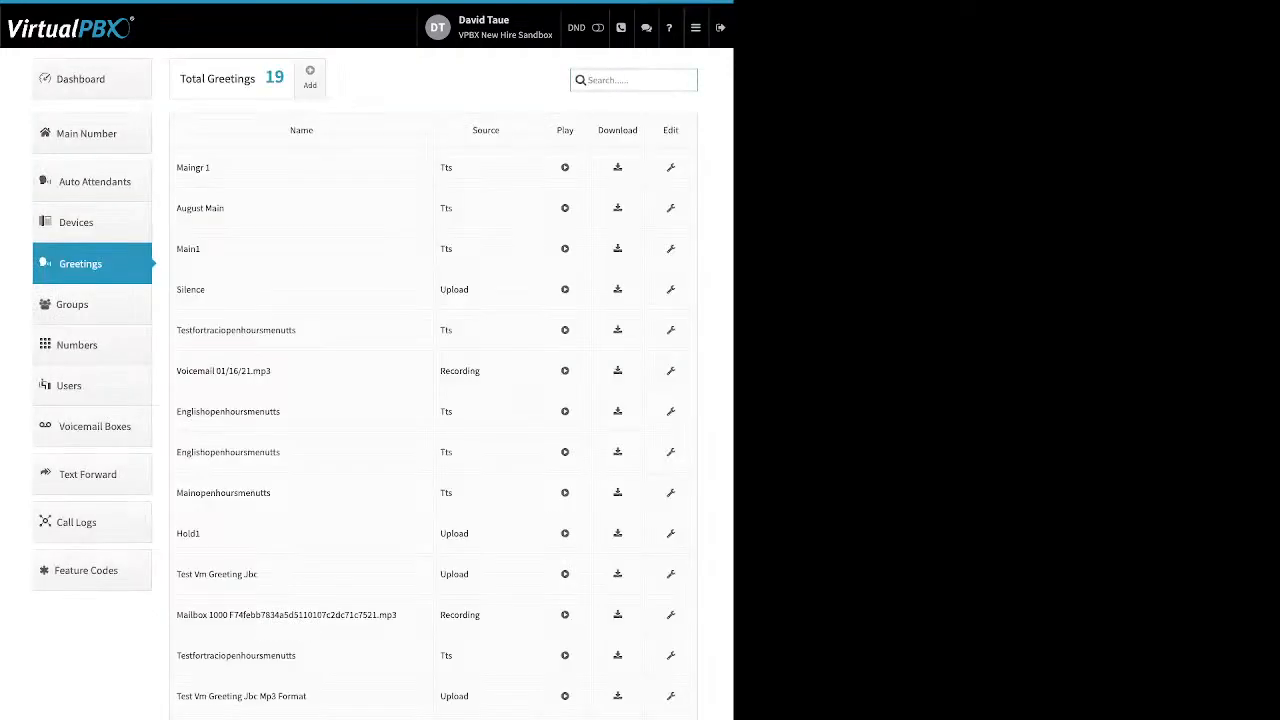
drag(211, 168, 183, 168)
drag(453, 168, 440, 168)
double_click(454, 290)
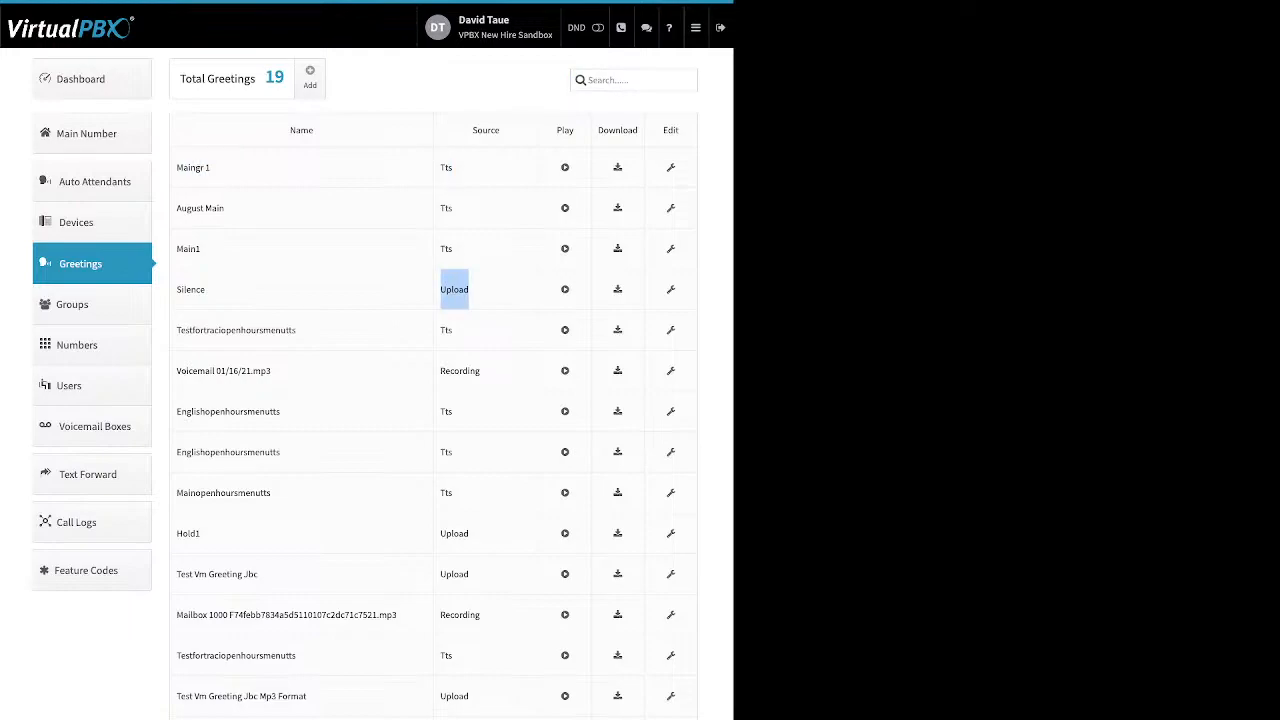
double_click(460, 371)
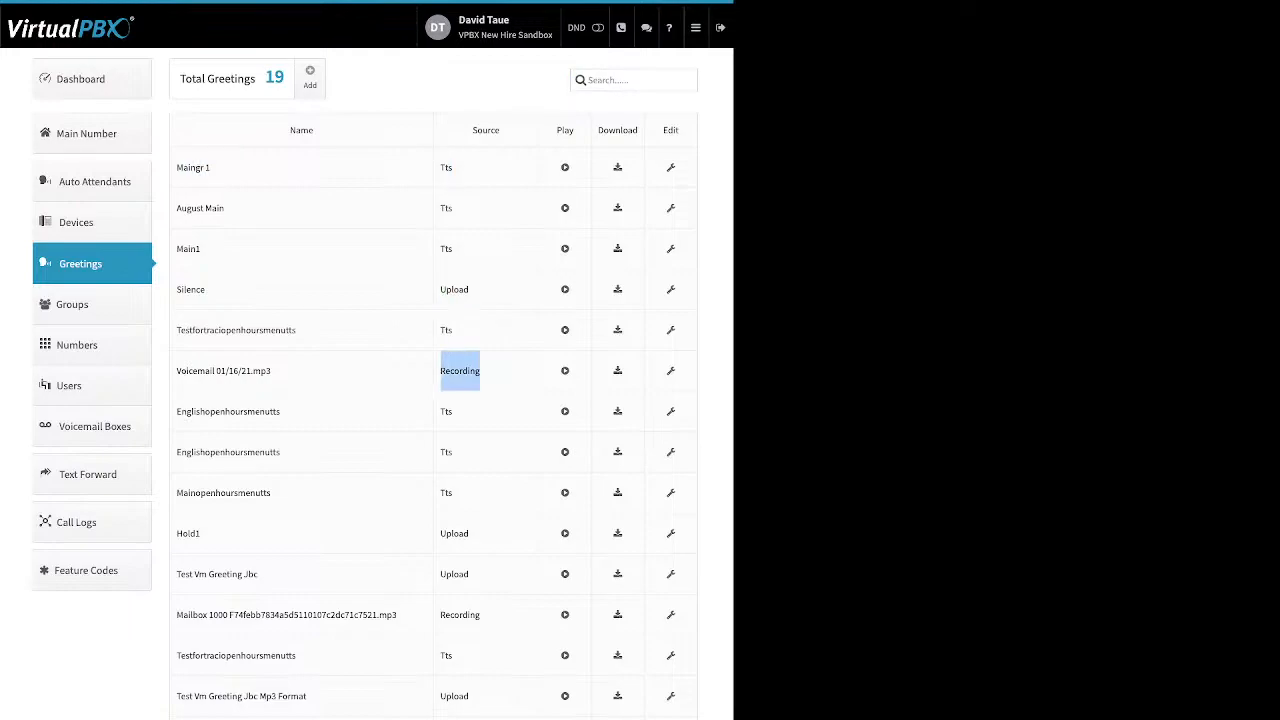
drag(575, 130, 555, 130)
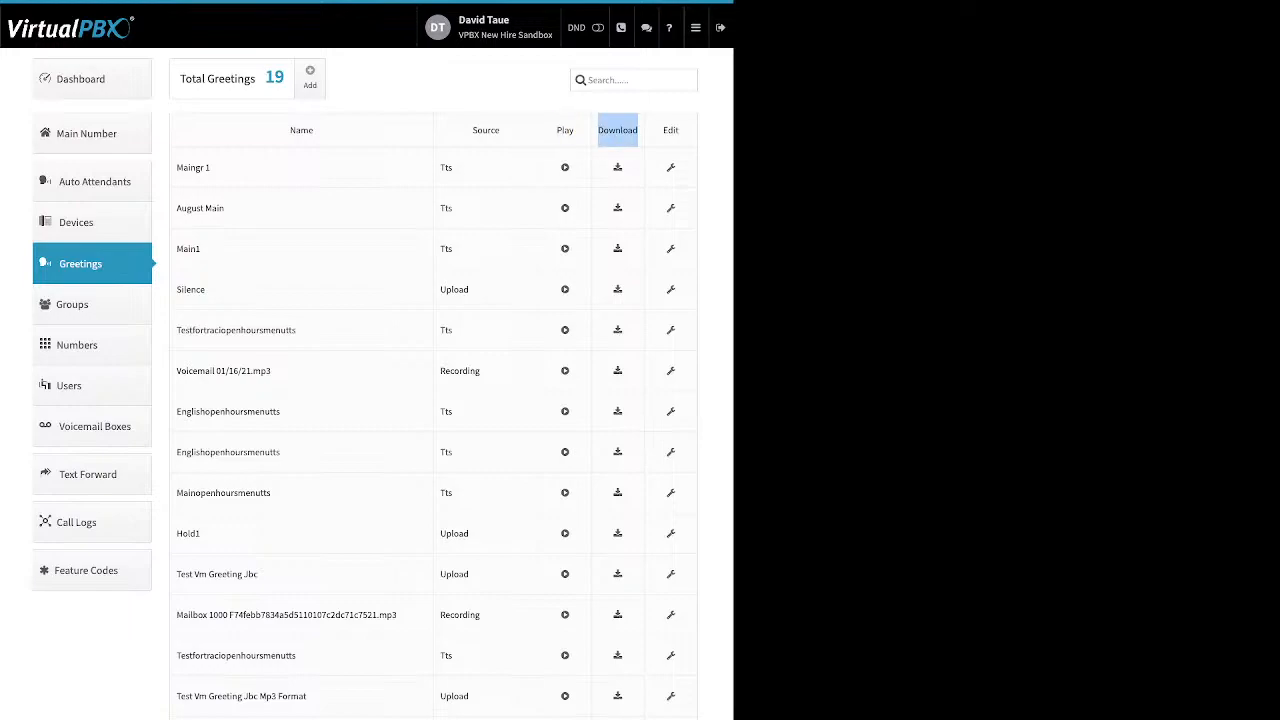
- Inspect the MainGR 1 greeting's name and delete options and the form for adding a greeting, closing both without changes
click(671, 168)
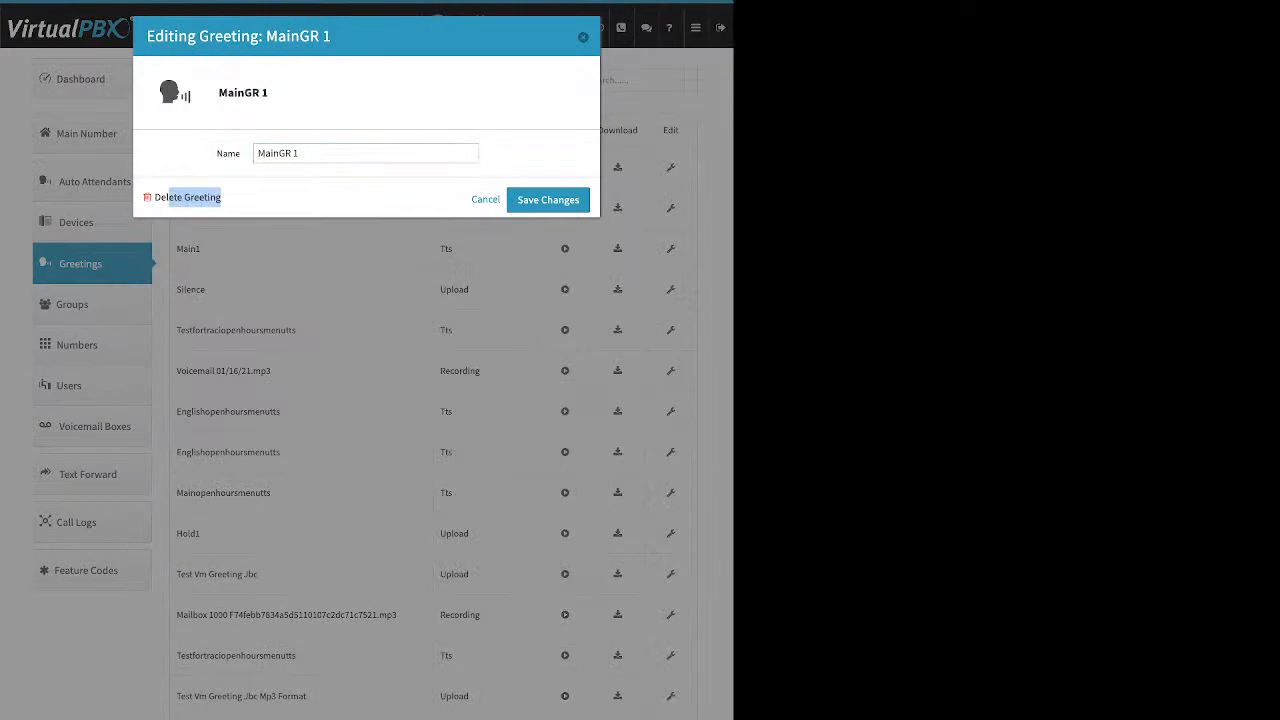
click(583, 37)
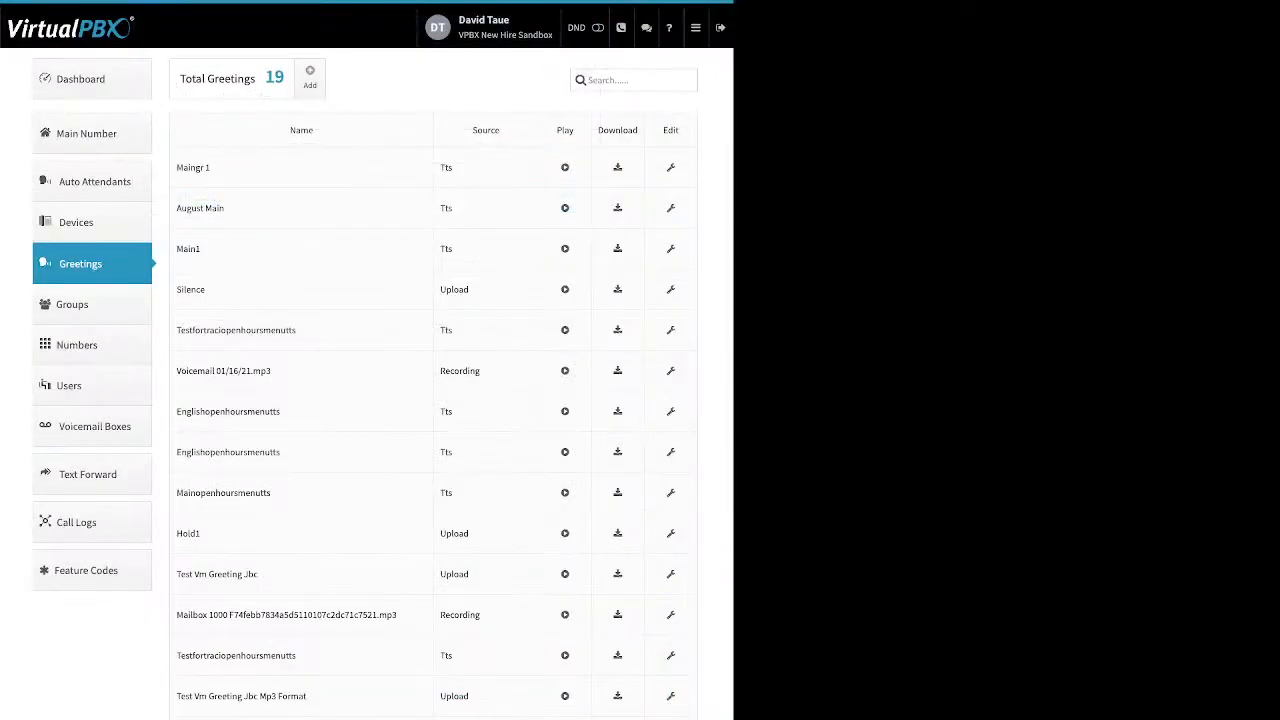
click(310, 76)
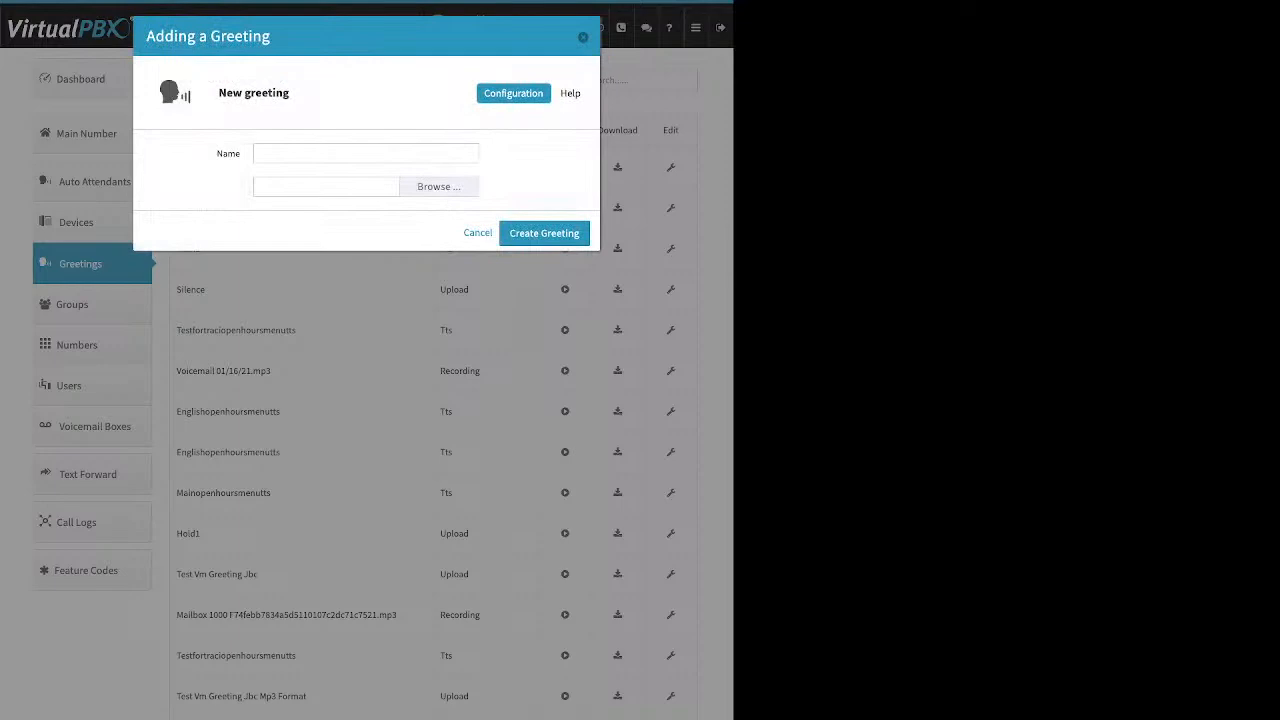
key(Escape)
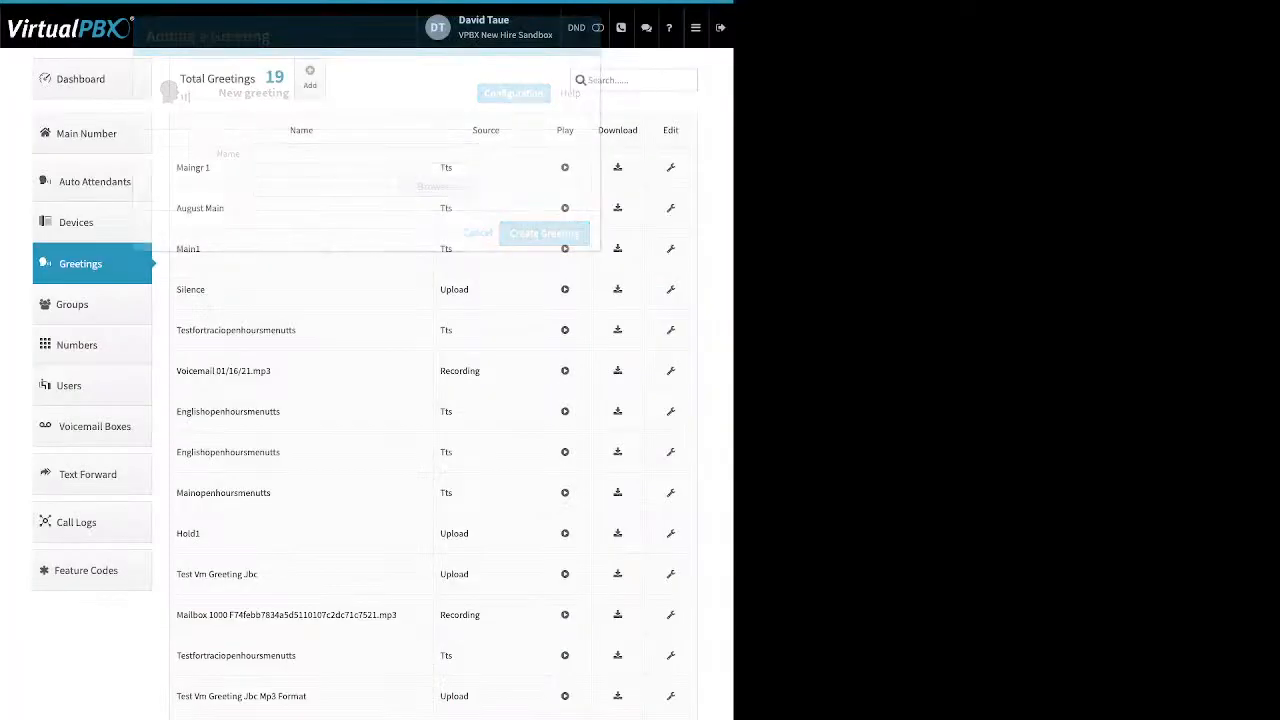
- Go to the numbers, check the options of an in-use number, and select the first of the spare numbers
click(92, 345)
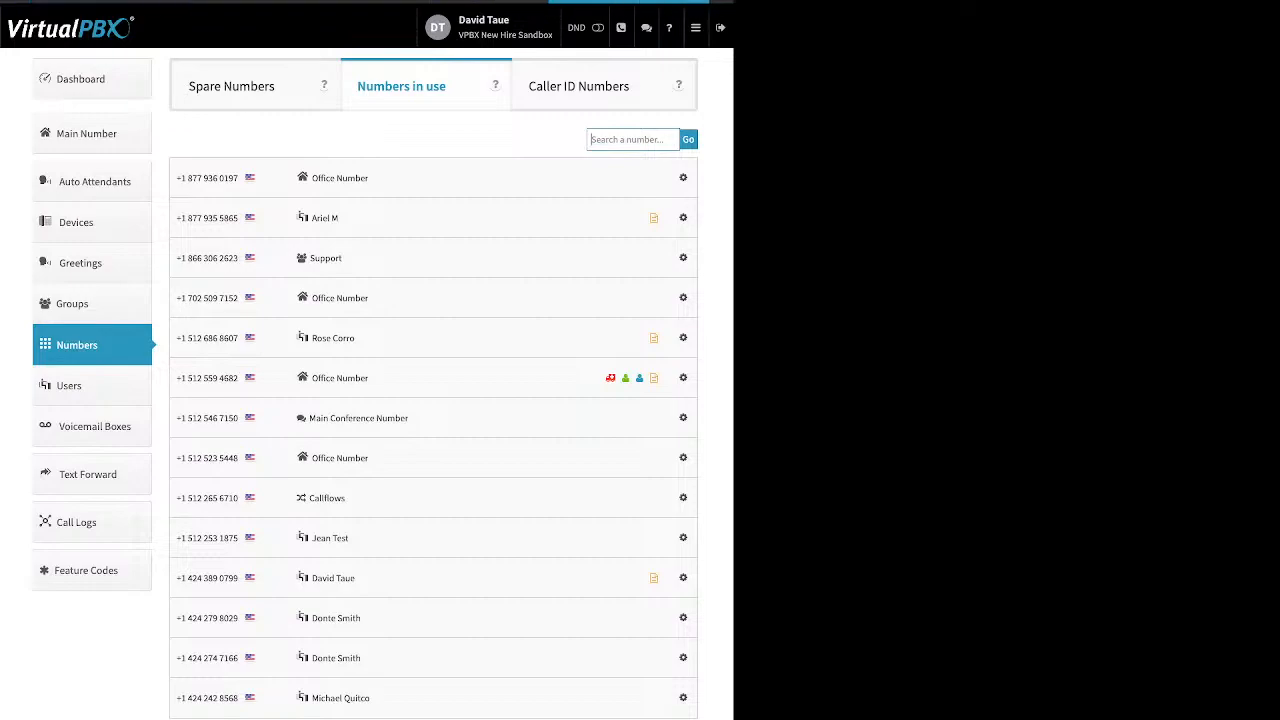
click(683, 217)
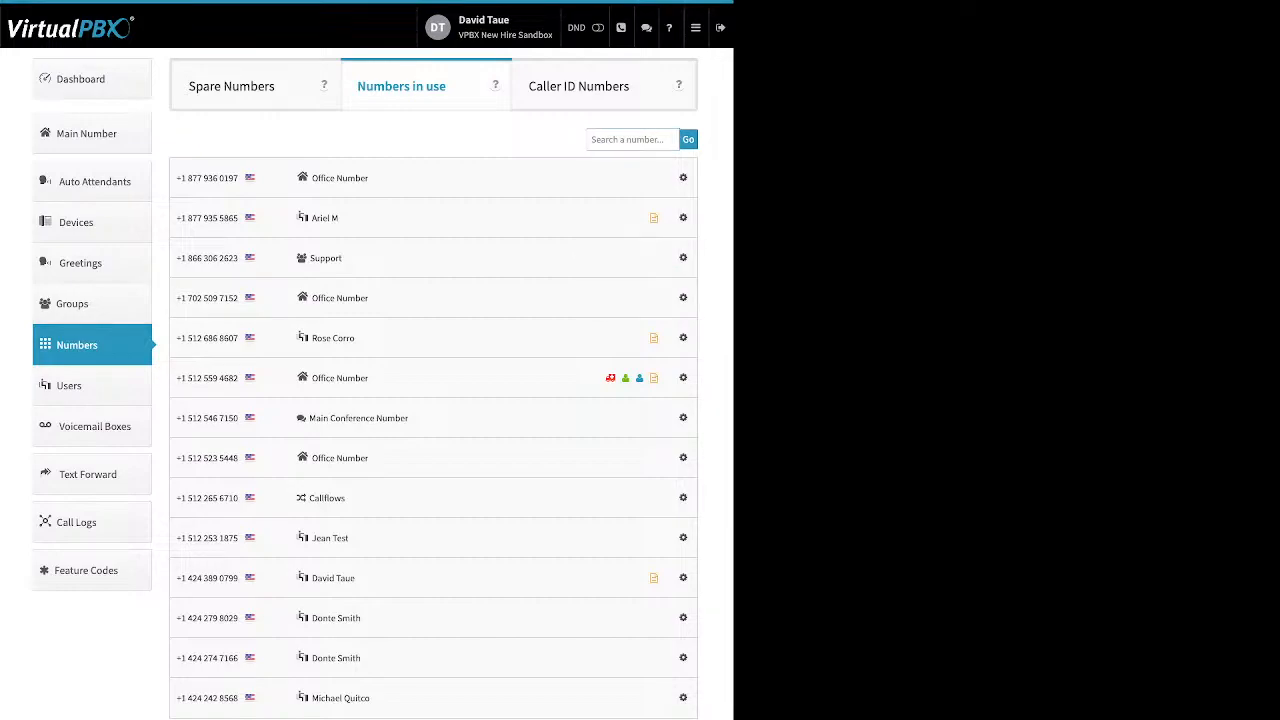
click(232, 86)
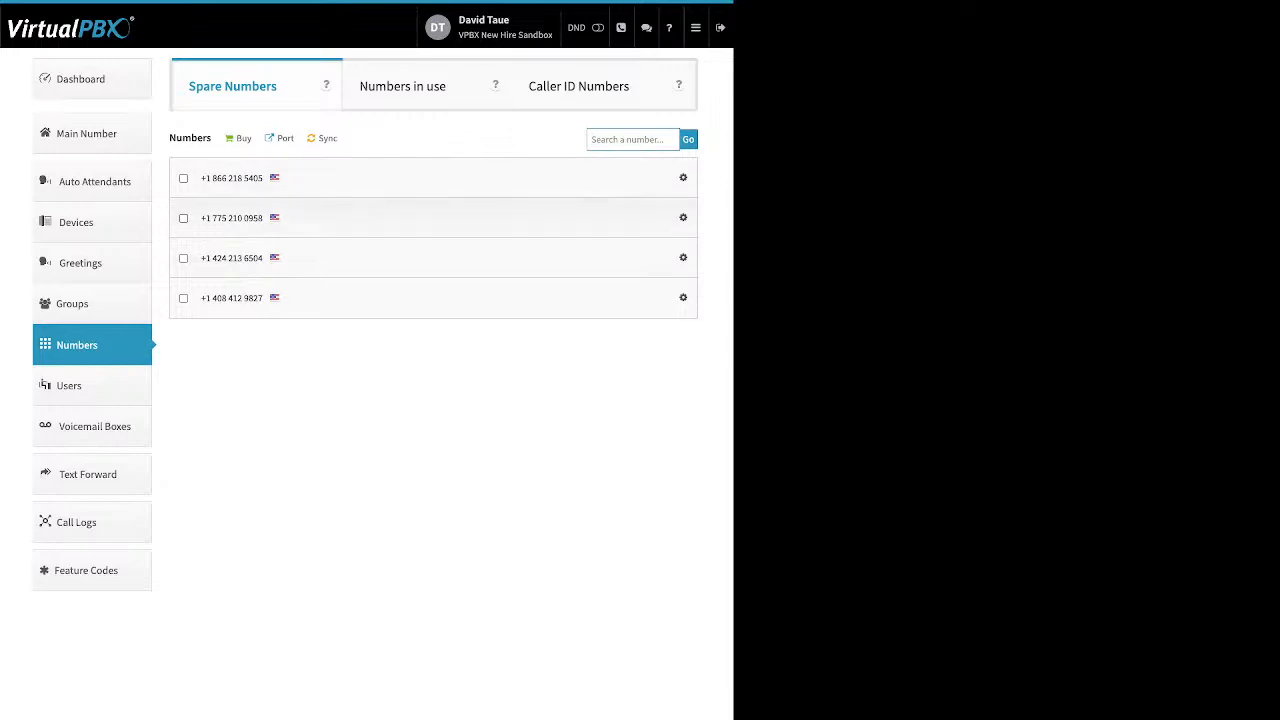
click(183, 178)
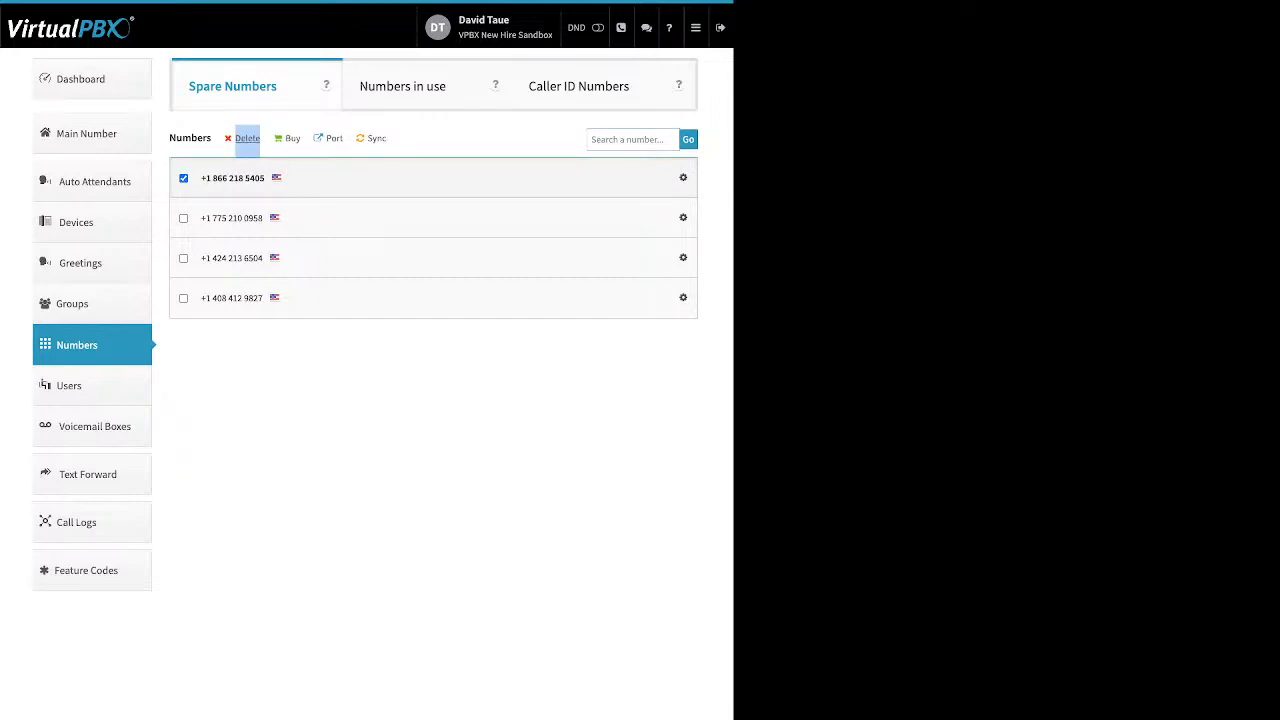
- Delete the selected spare number from the account and confirm the deletion
click(247, 138)
click(486, 204)
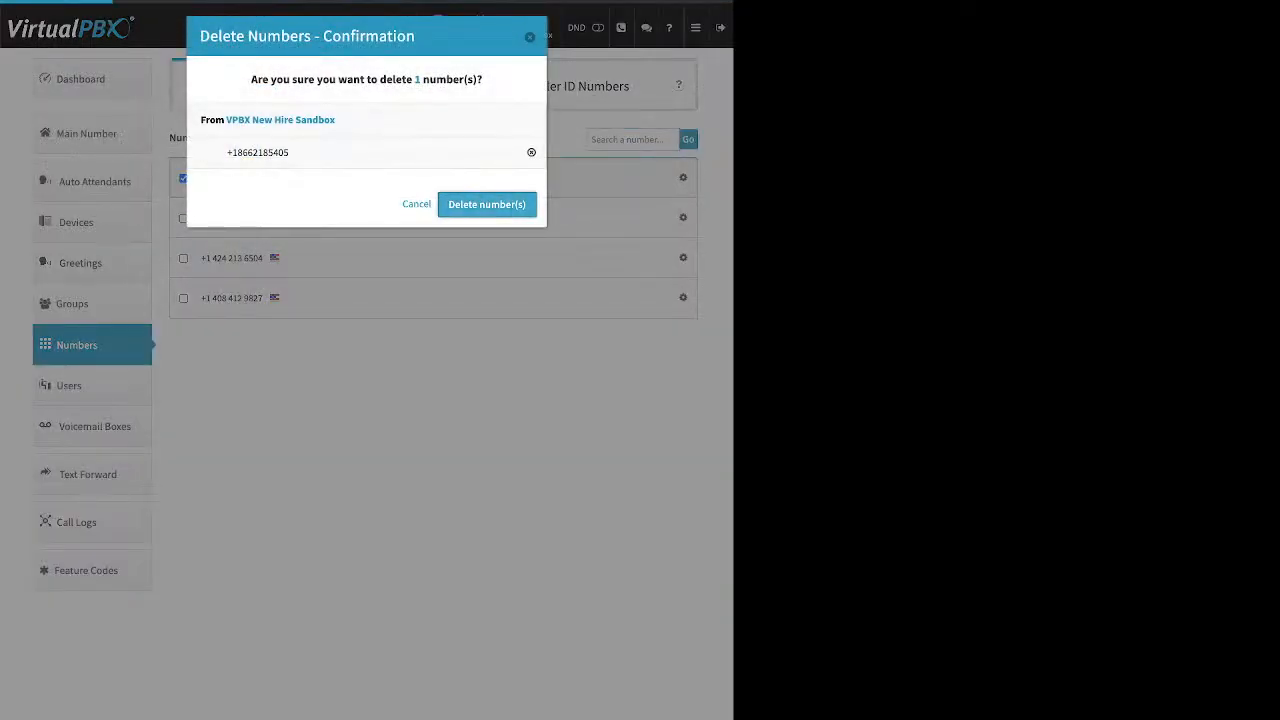
- Start a port request named test for U.S. Local Numbers, view the ownership verification page, and close it without submitting
click(366, 385)
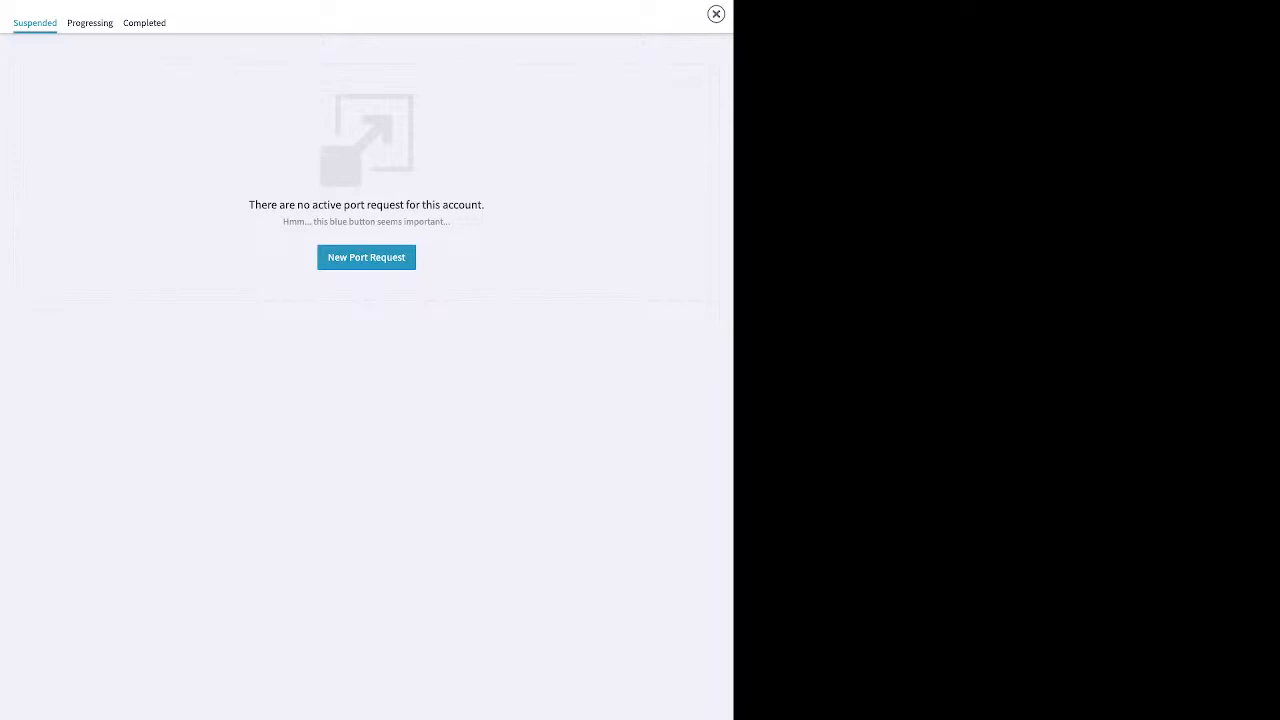
click(366, 257)
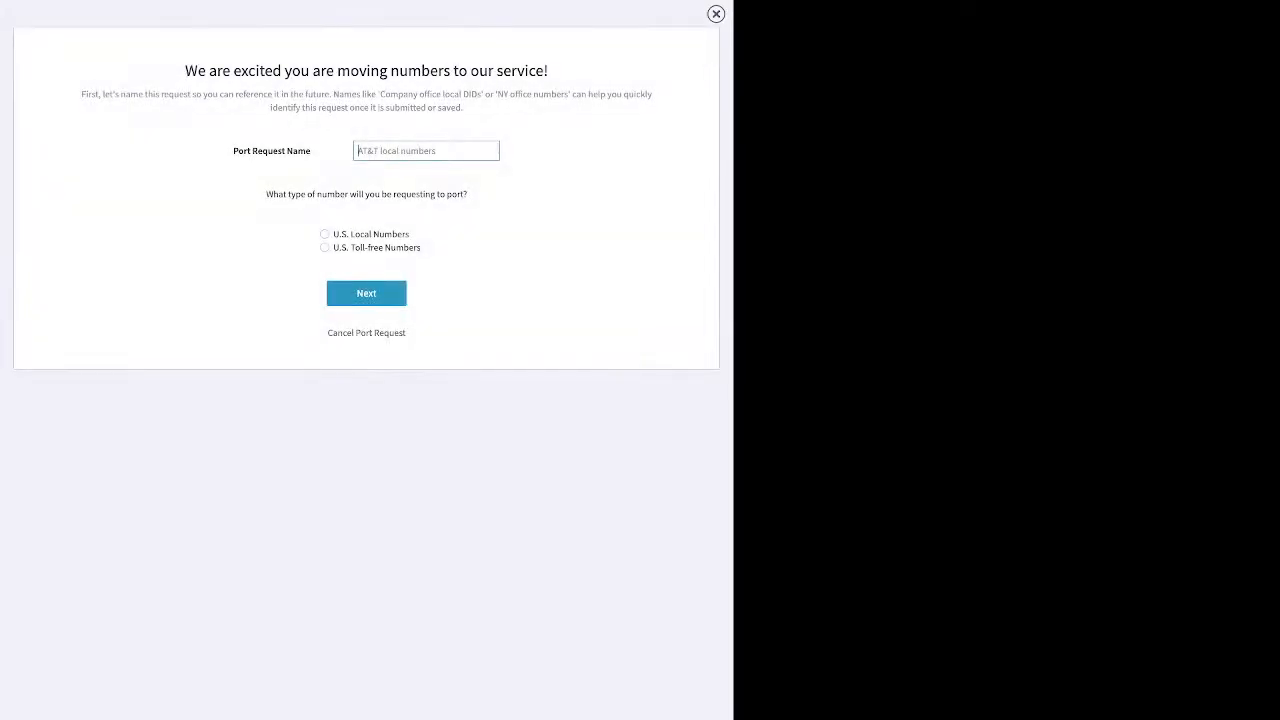
drag(233, 151, 311, 151)
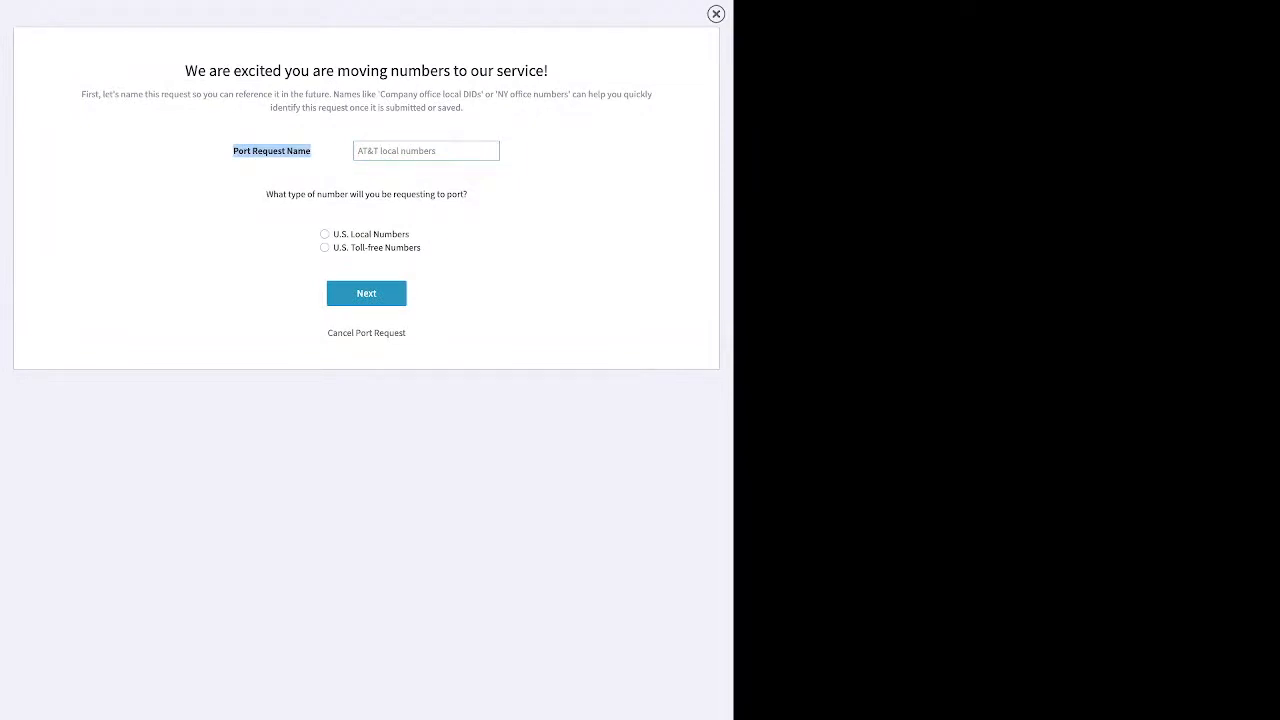
click(426, 151)
text(test)
click(325, 234)
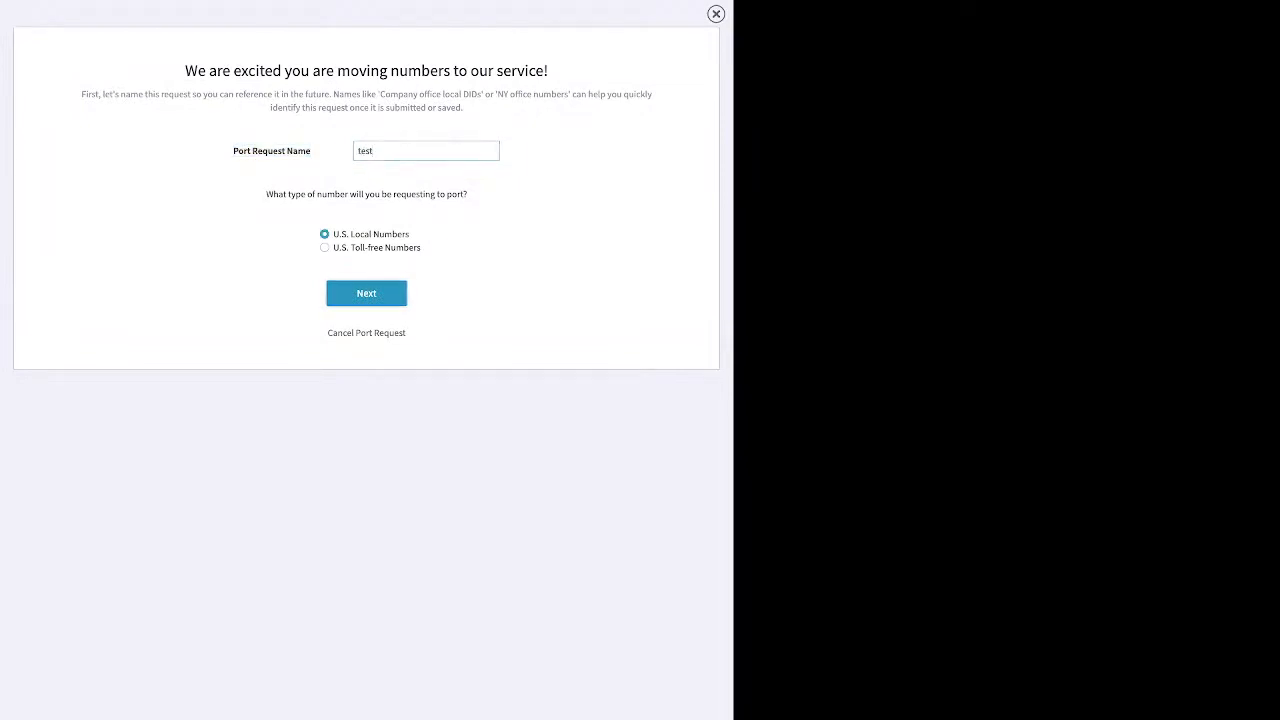
click(366, 293)
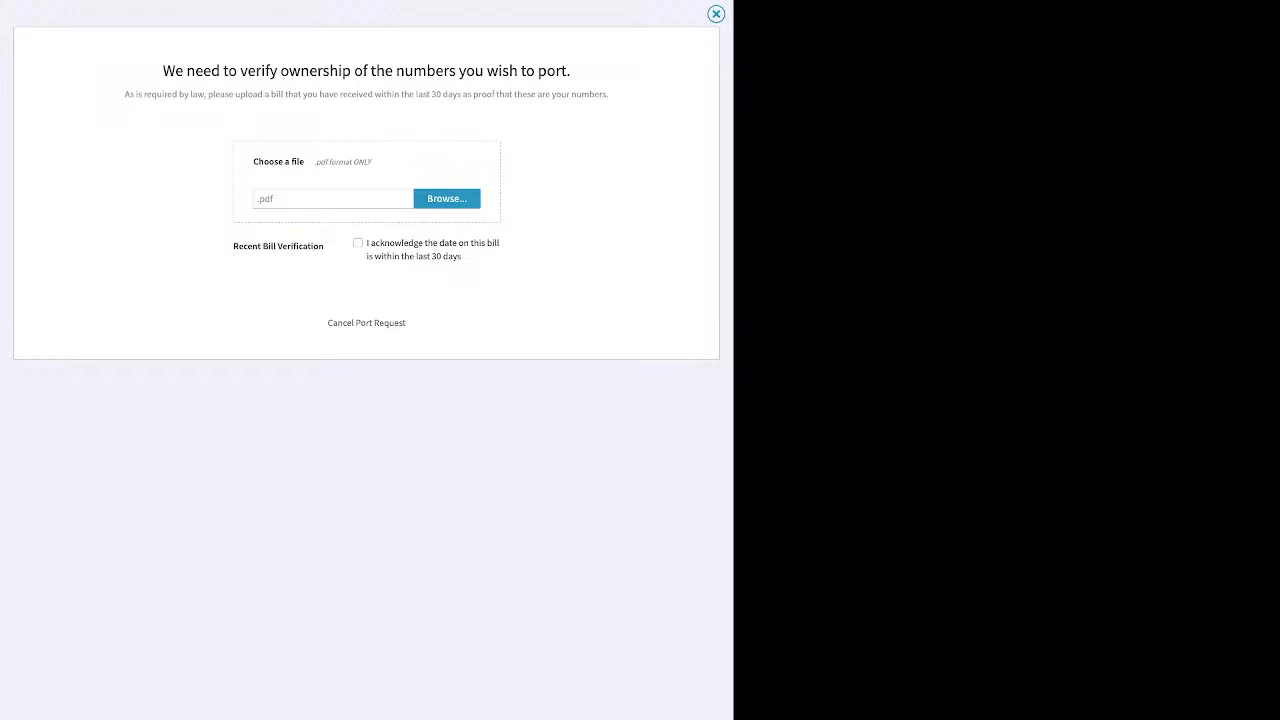
click(716, 14)
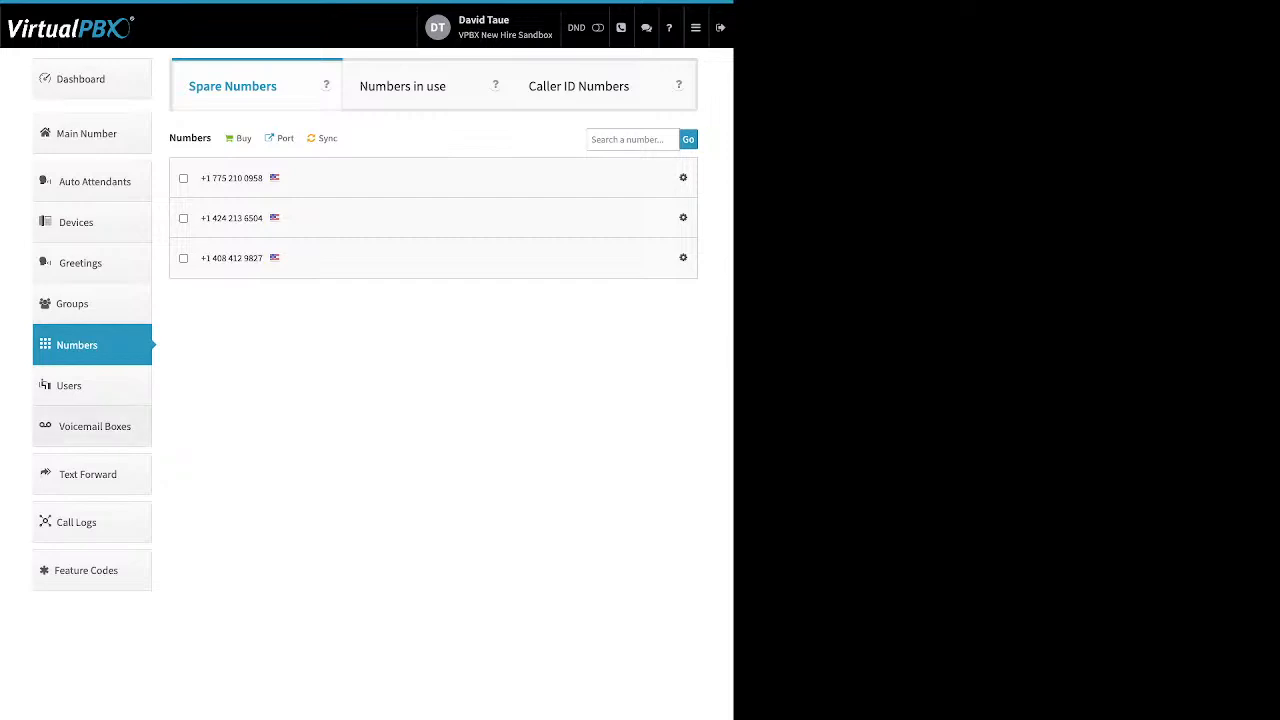
- Go to the voicemail boxes, check the User column and the basic fields for adding a voicemail box, and close the form without creating one
click(94, 427)
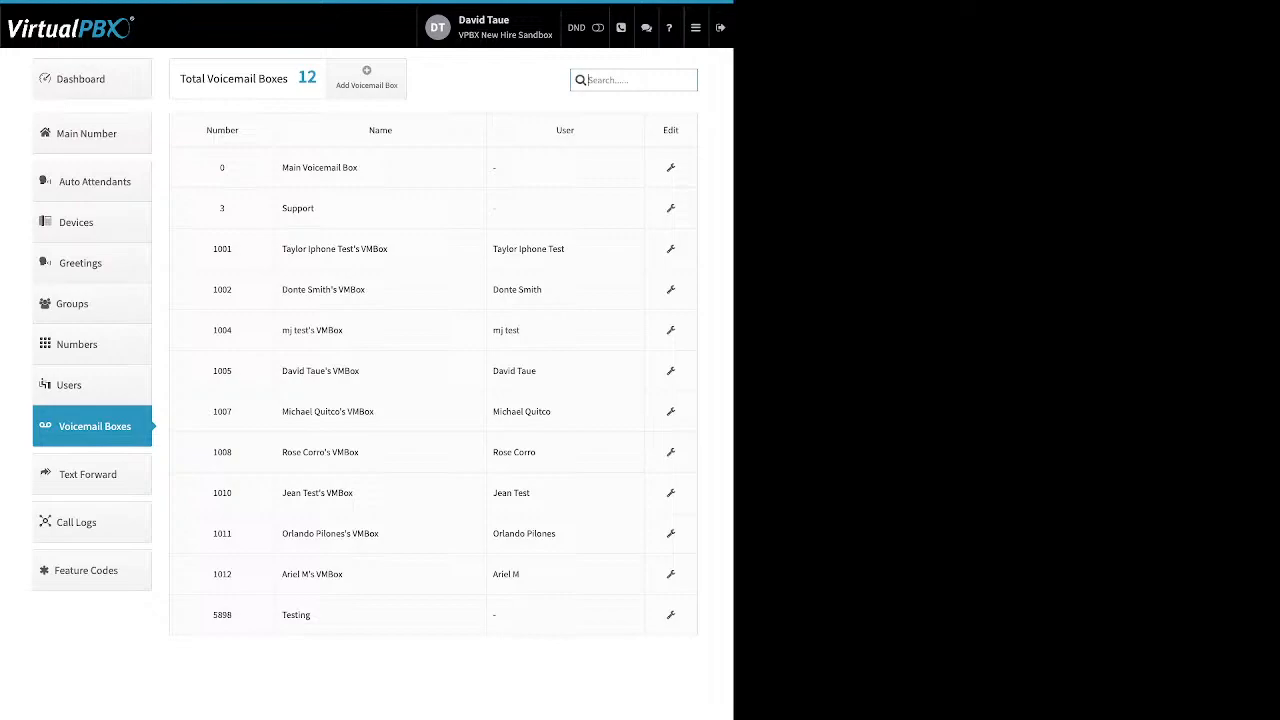
double_click(565, 130)
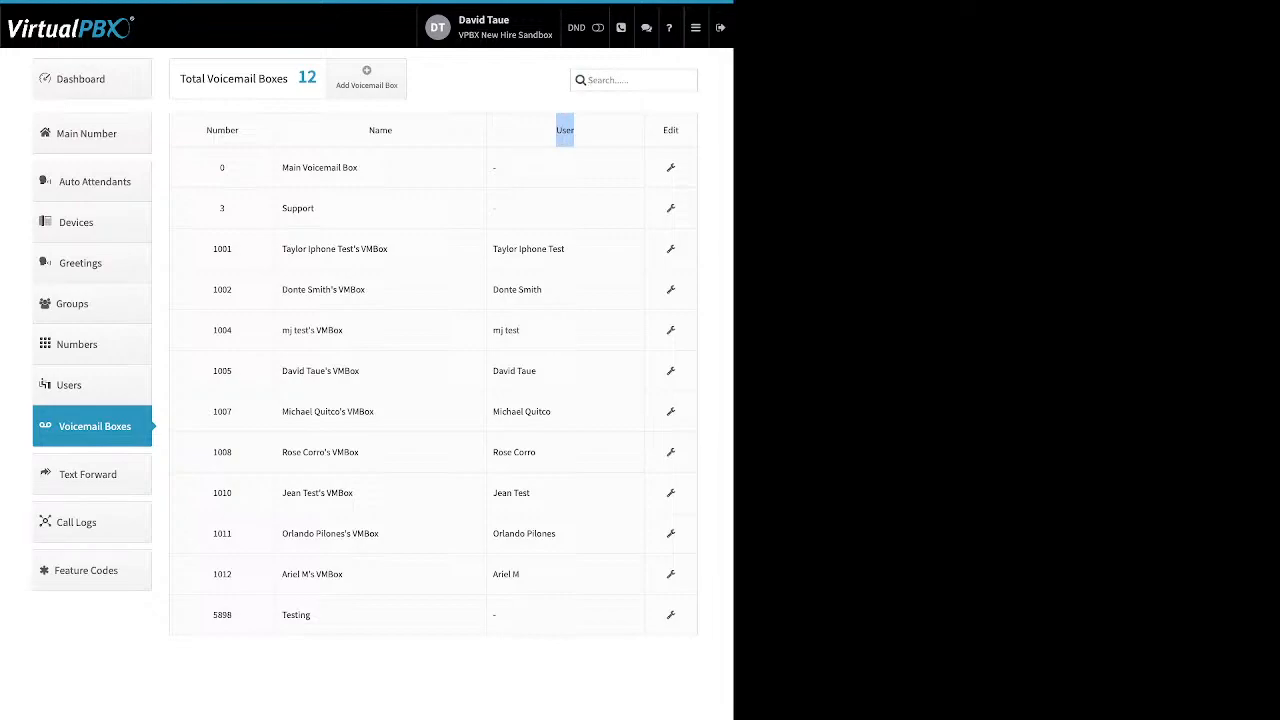
click(366, 78)
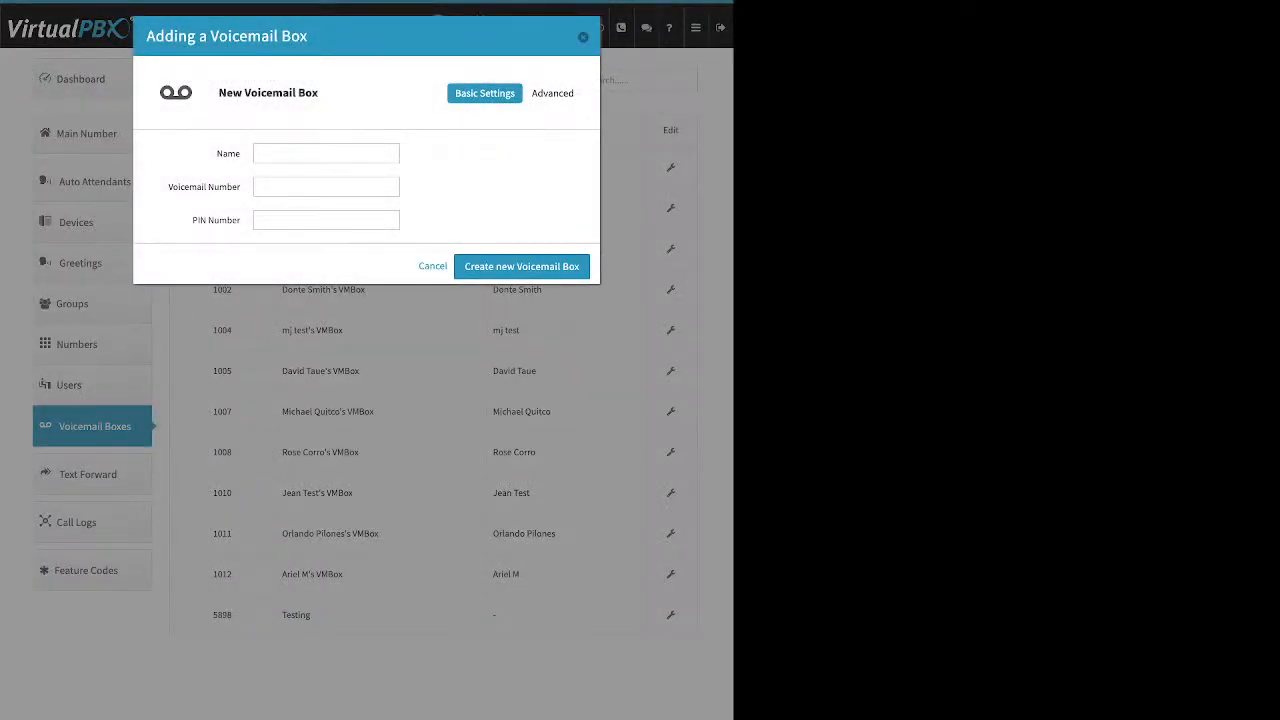
double_click(228, 154)
drag(168, 187, 240, 220)
click(583, 37)
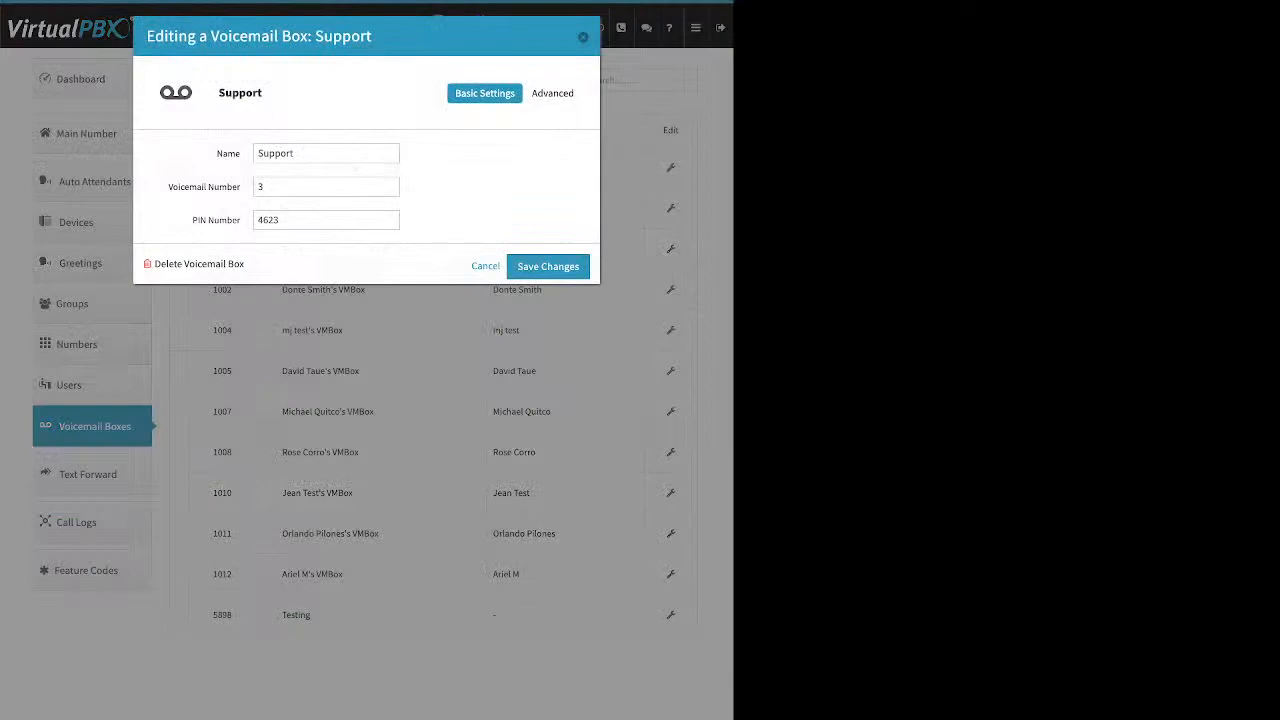
- Open the Support voicemail box for editing and examine its voicemail number, PIN field and Greeting Media setting
click(260, 187)
click(555, 93)
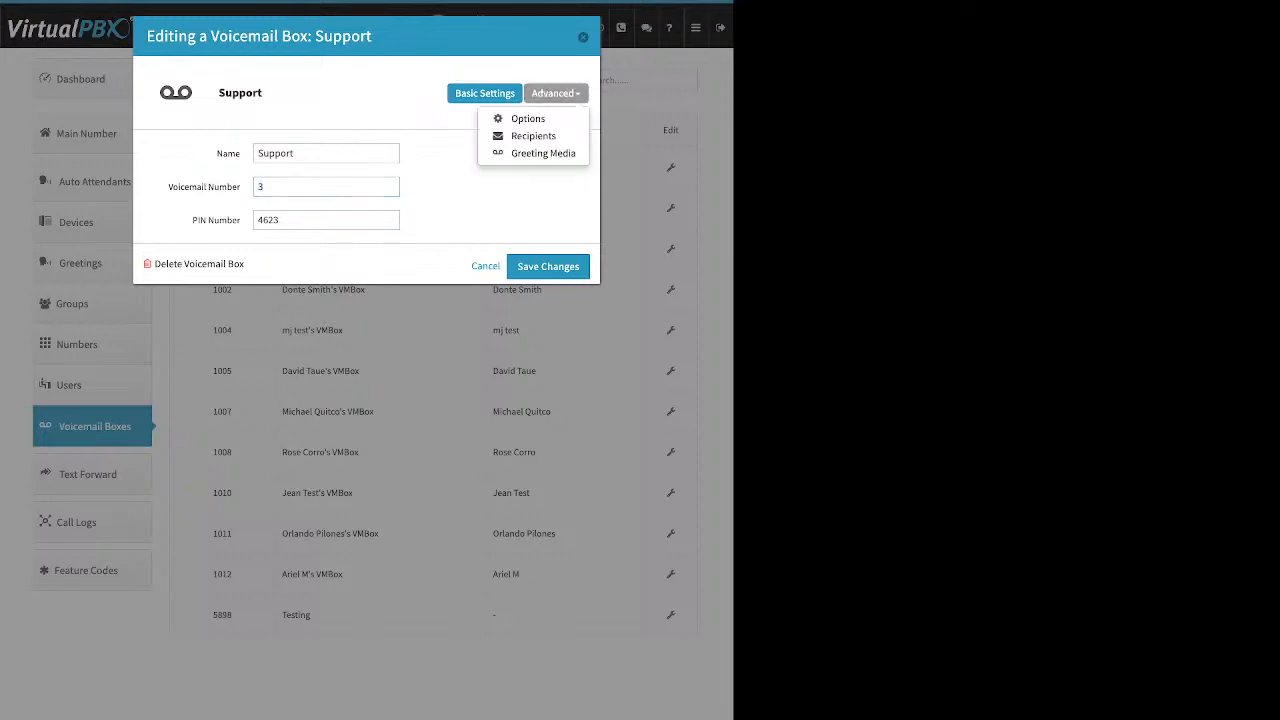
click(541, 153)
drag(194, 189, 223, 189)
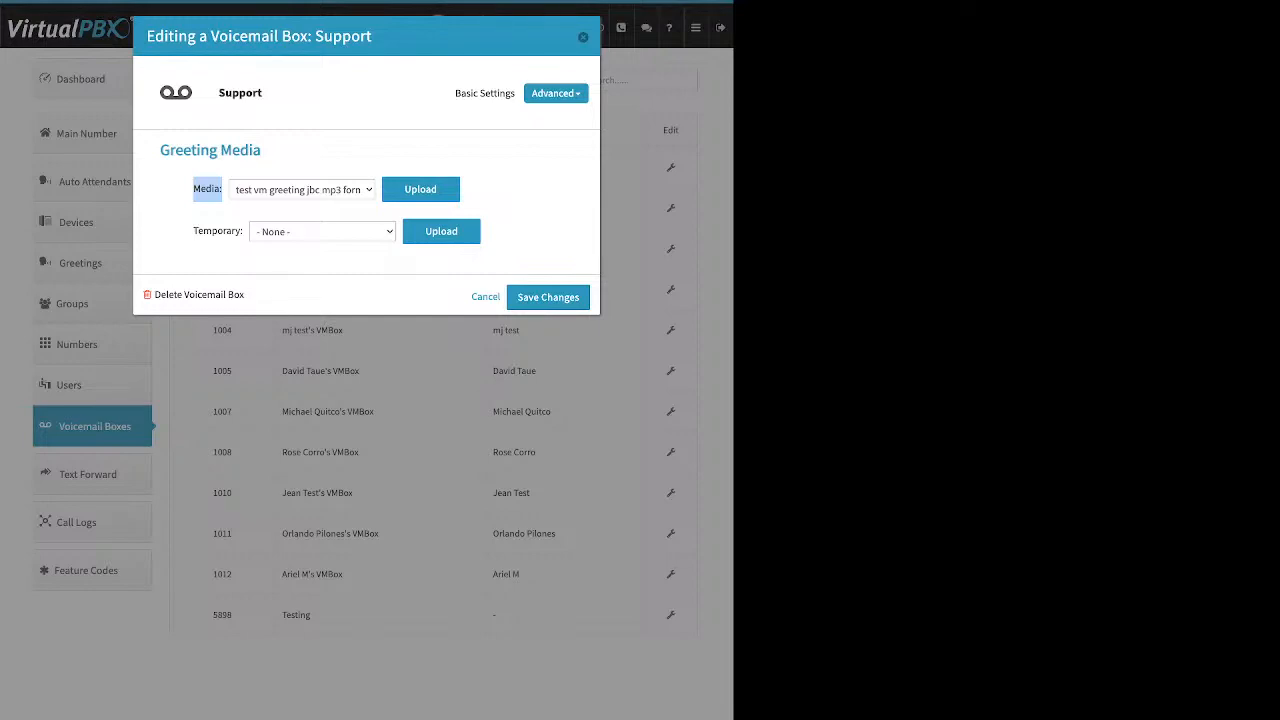
click(485, 93)
drag(173, 187, 280, 220)
- Inspect the Support box's Greeting Media upload option, dismiss the file selection, and check the Temporary greeting setting
click(552, 93)
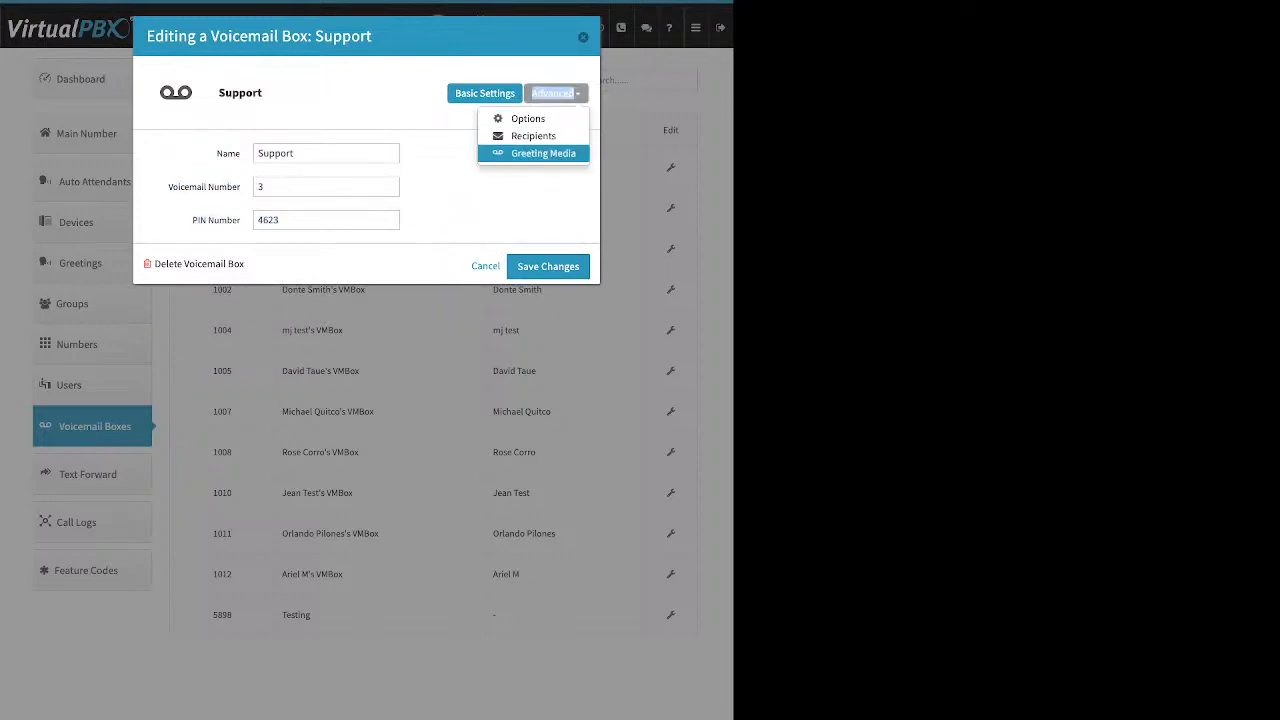
click(543, 153)
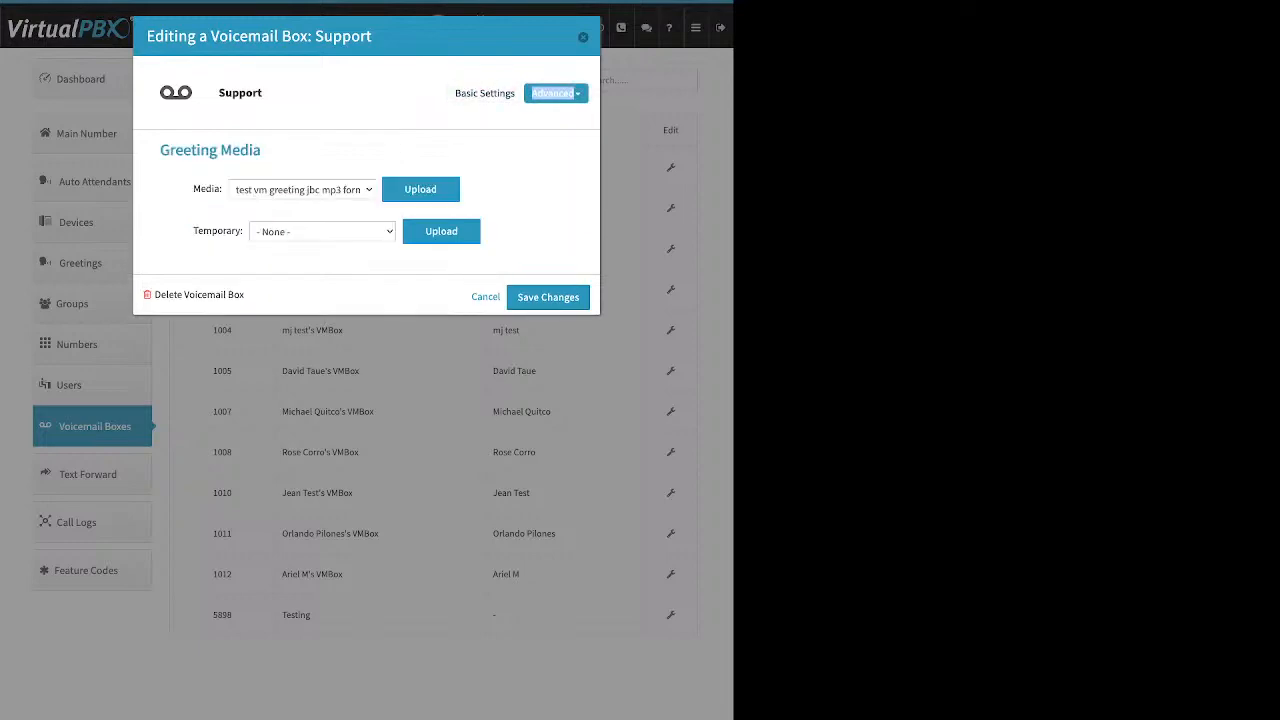
click(420, 189)
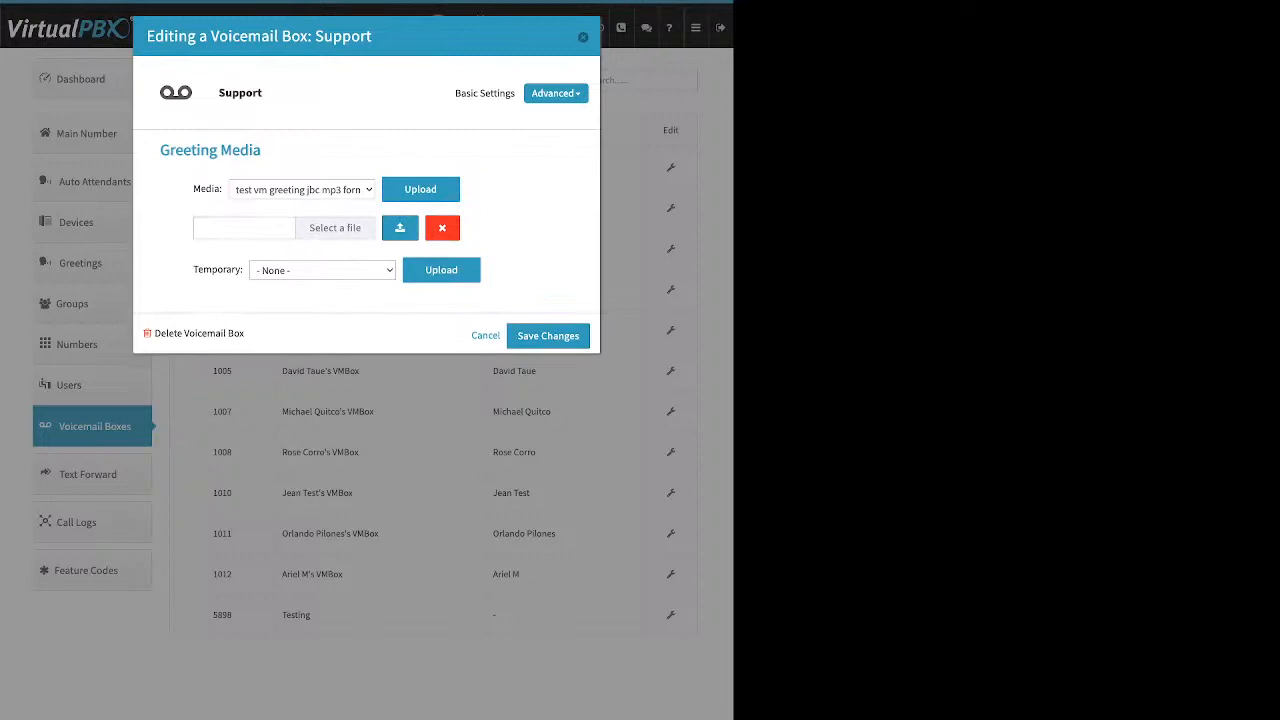
click(442, 228)
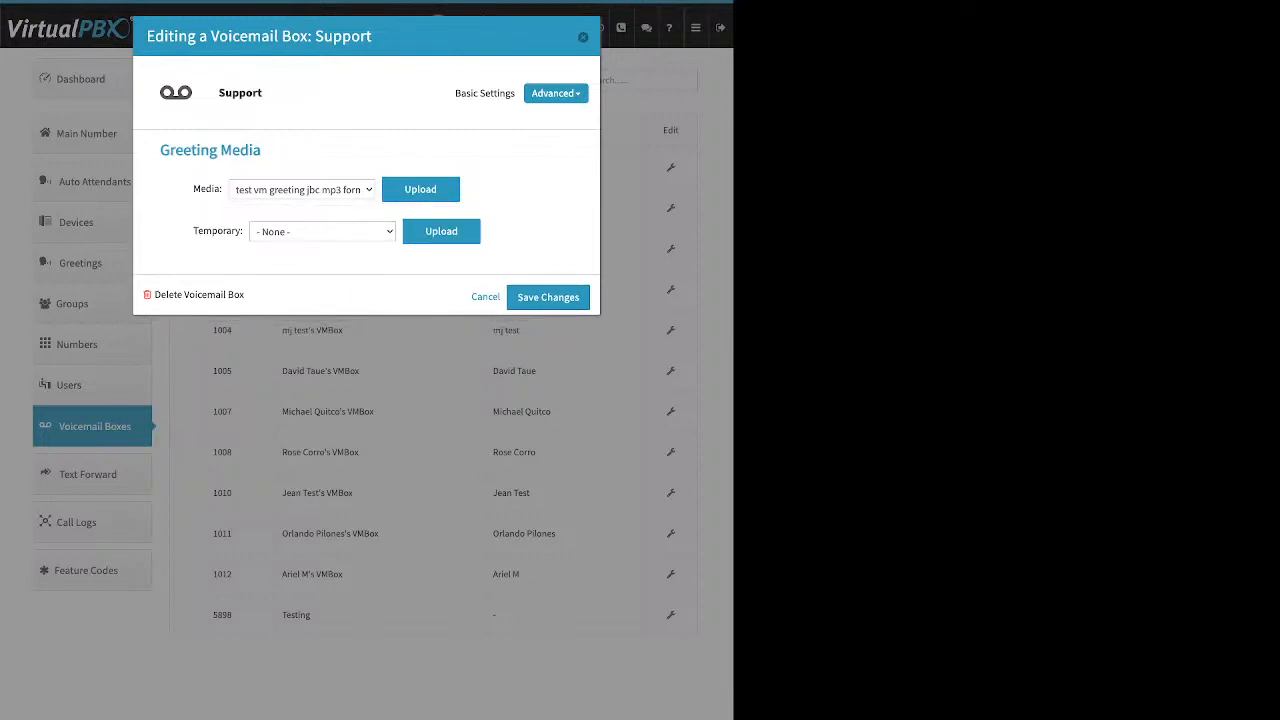
drag(194, 231, 243, 231)
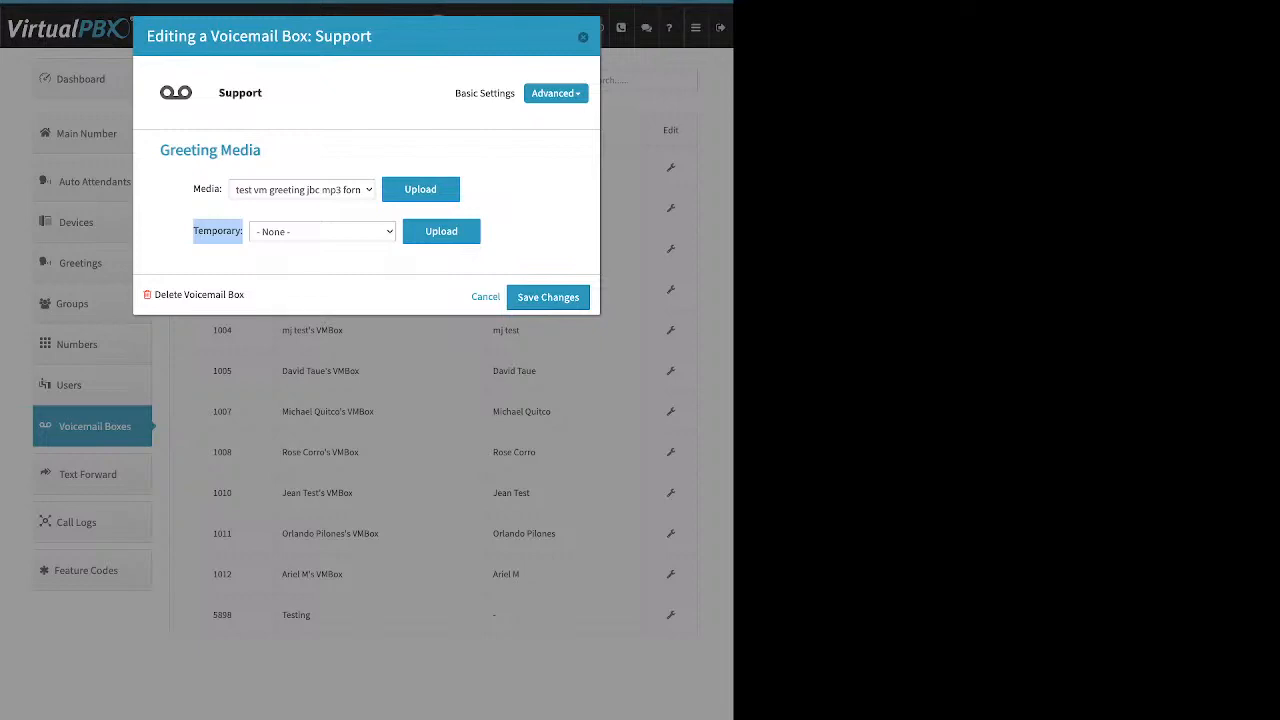
- View the Support voicemail box's Recipients and open the entry for adding a new notification recipient
click(556, 93)
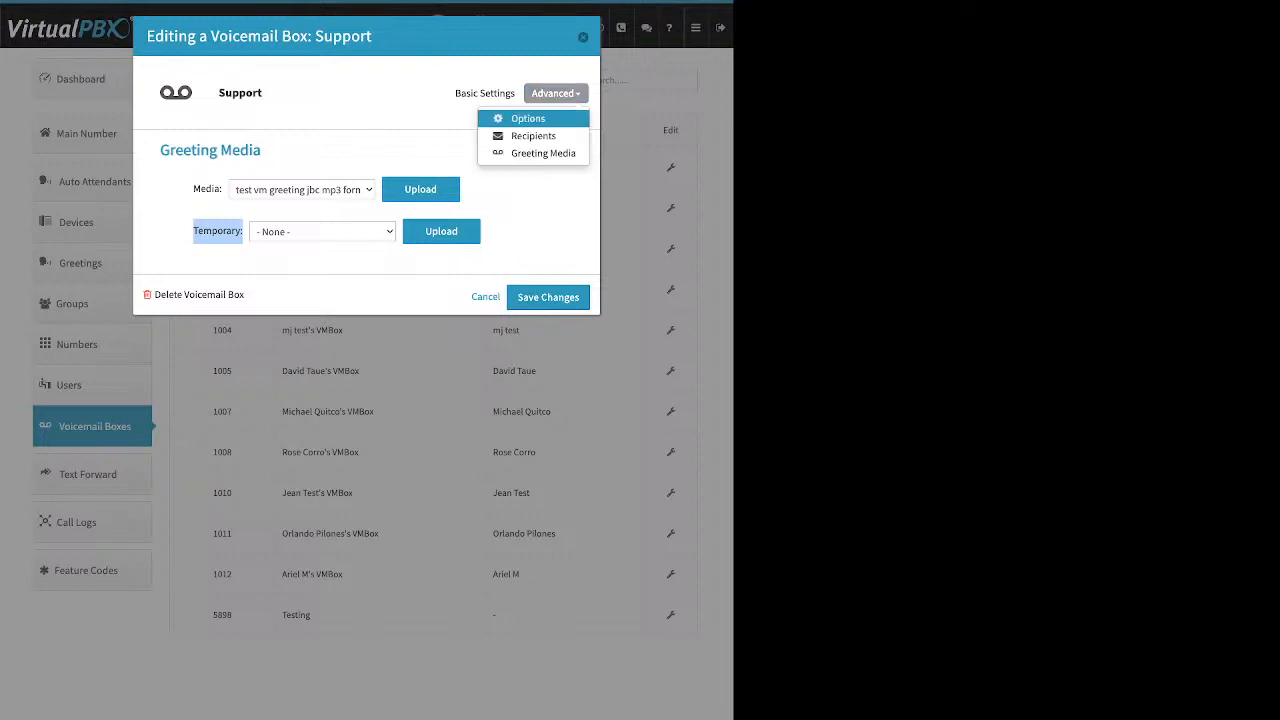
click(533, 136)
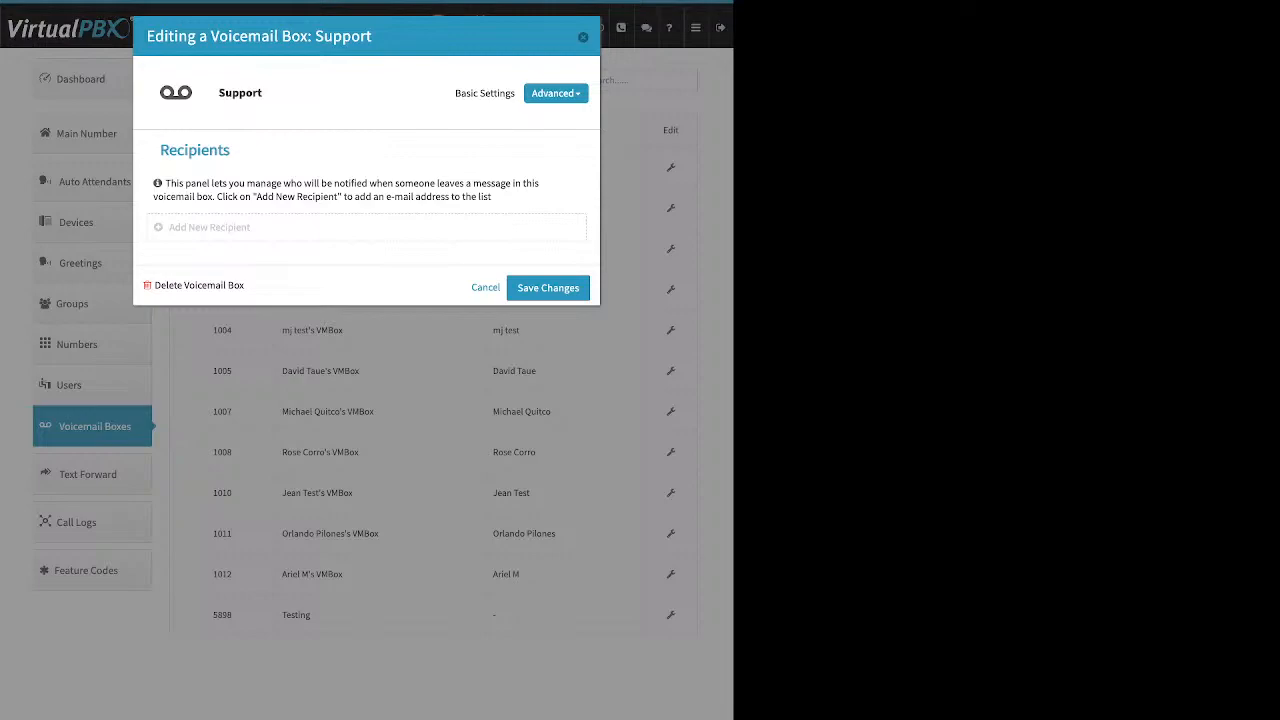
click(209, 228)
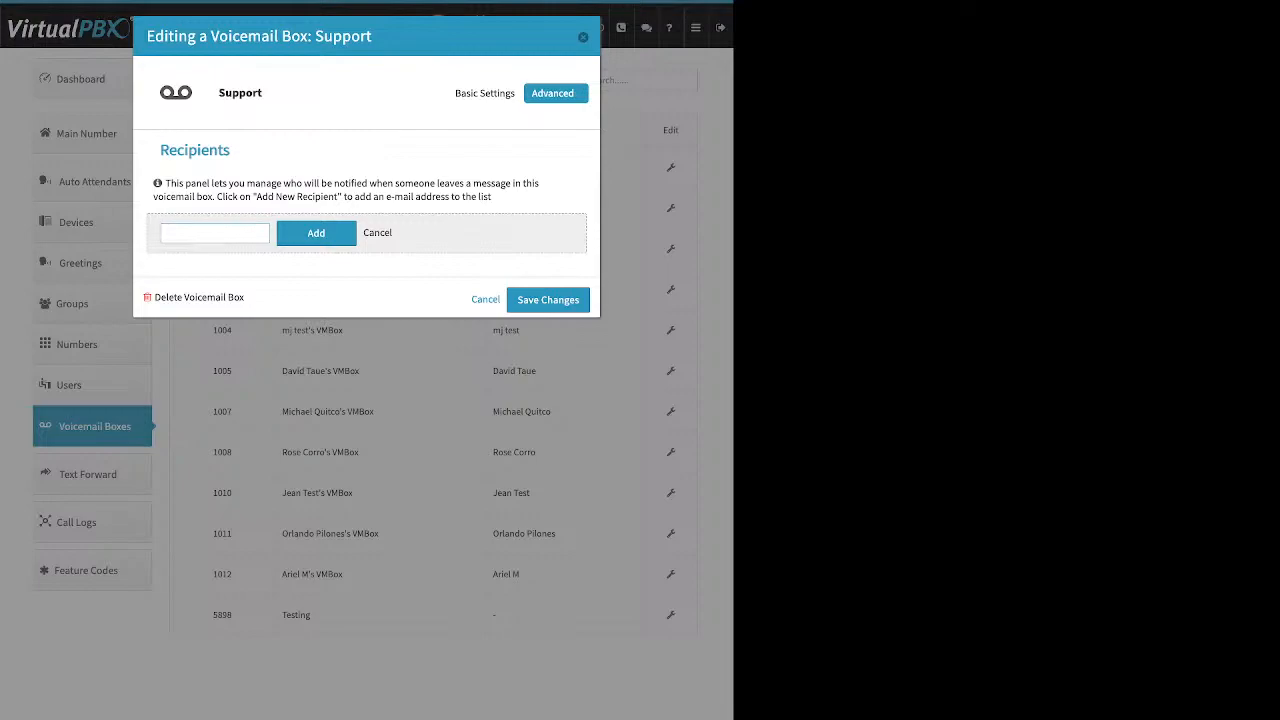
- Review the Support box's Options, including Already Setup, Delete after Notification and Attach messages to e-mail, and close it without saving
click(556, 93)
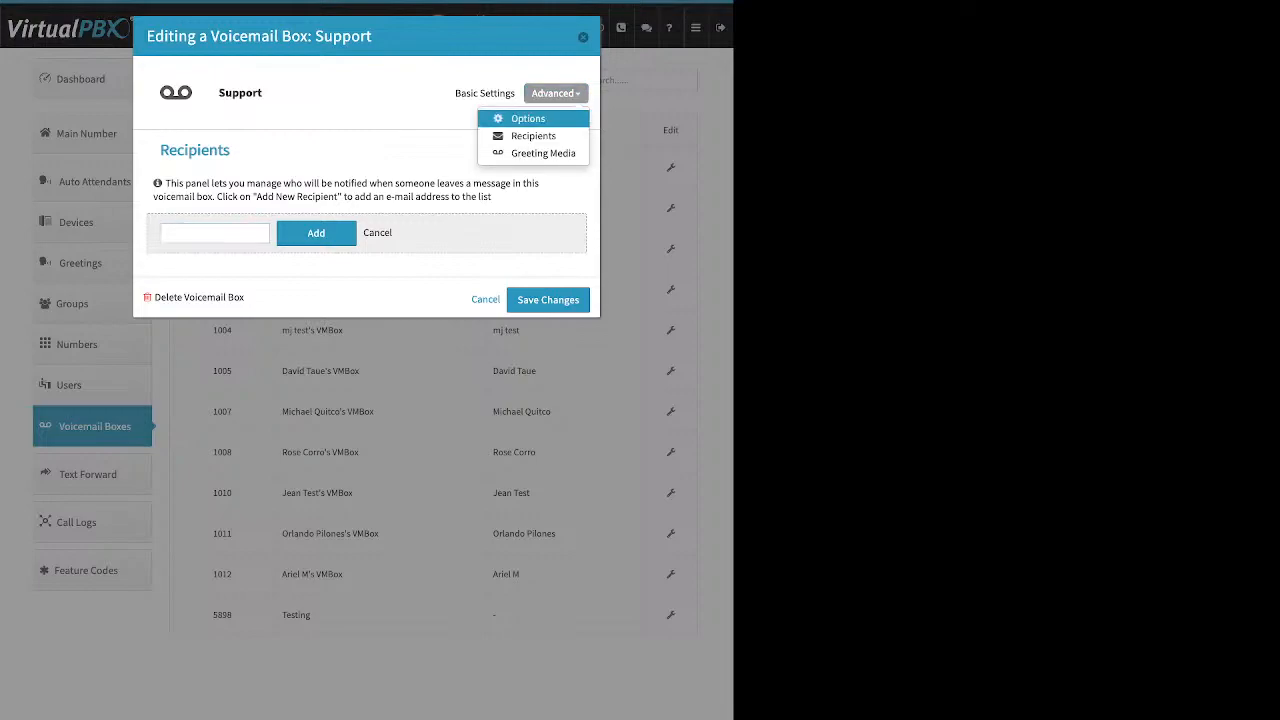
click(528, 118)
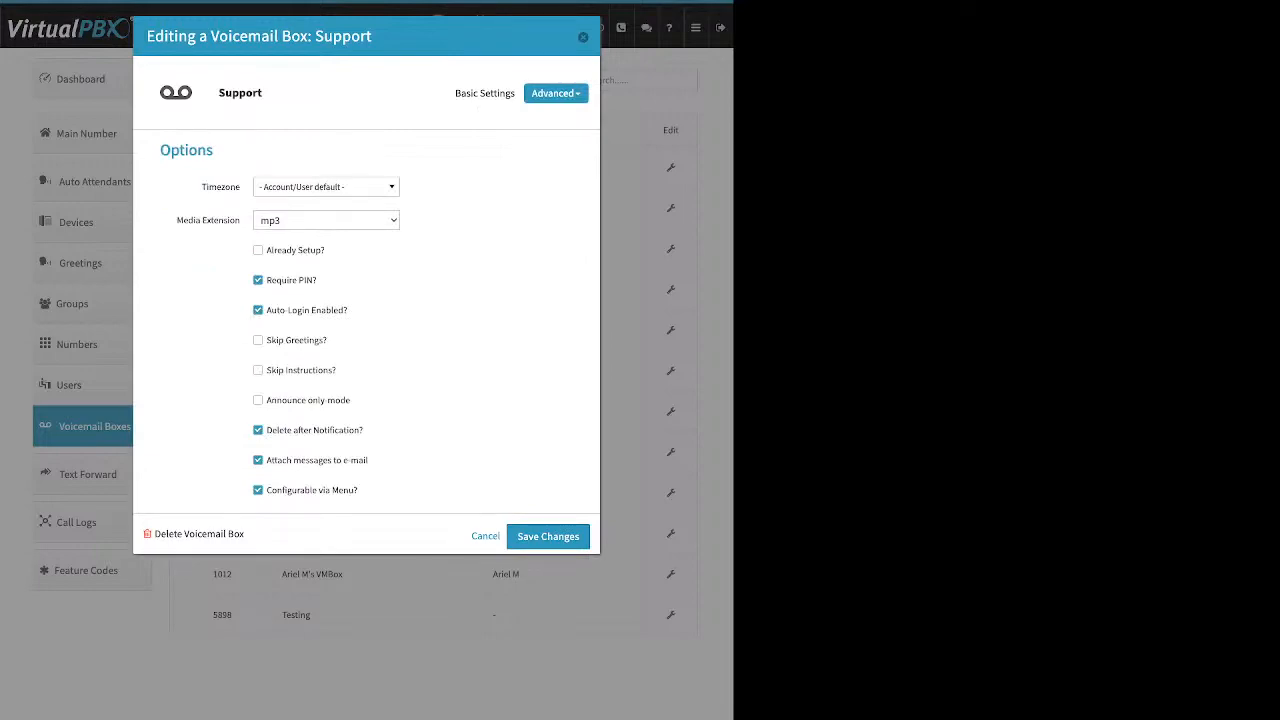
drag(327, 251, 266, 251)
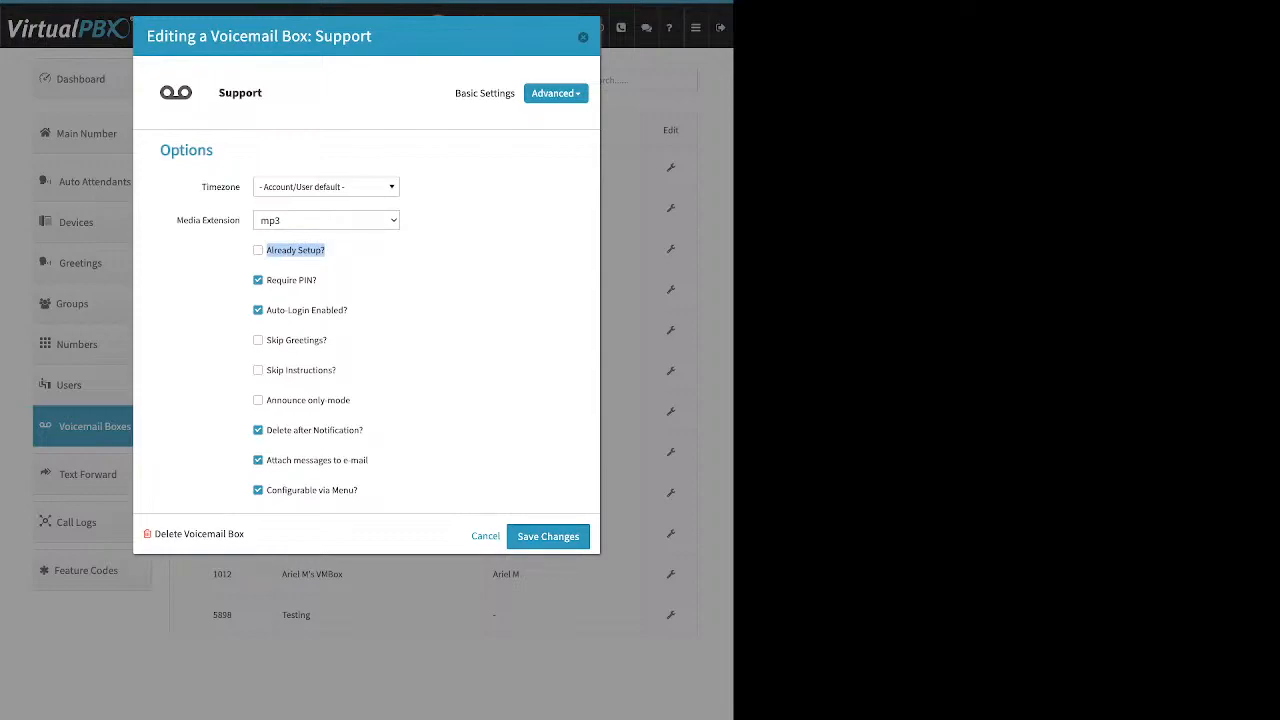
drag(363, 430, 272, 430)
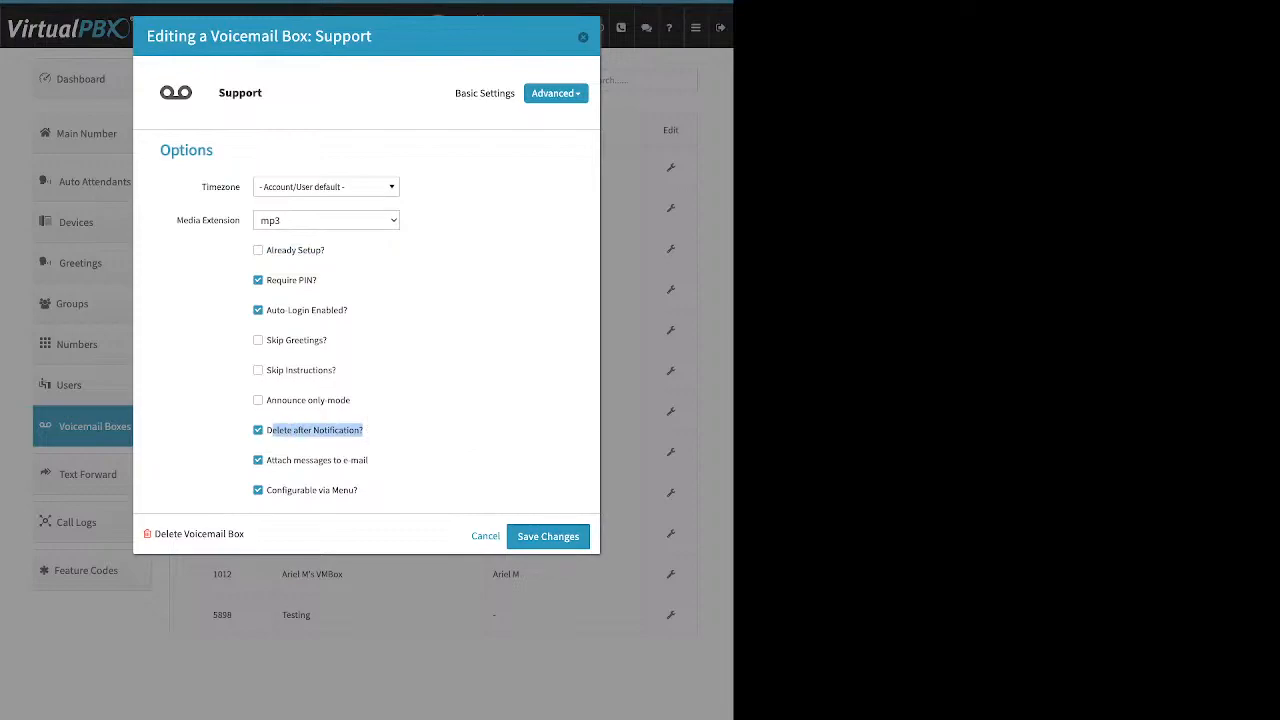
drag(368, 460, 266, 460)
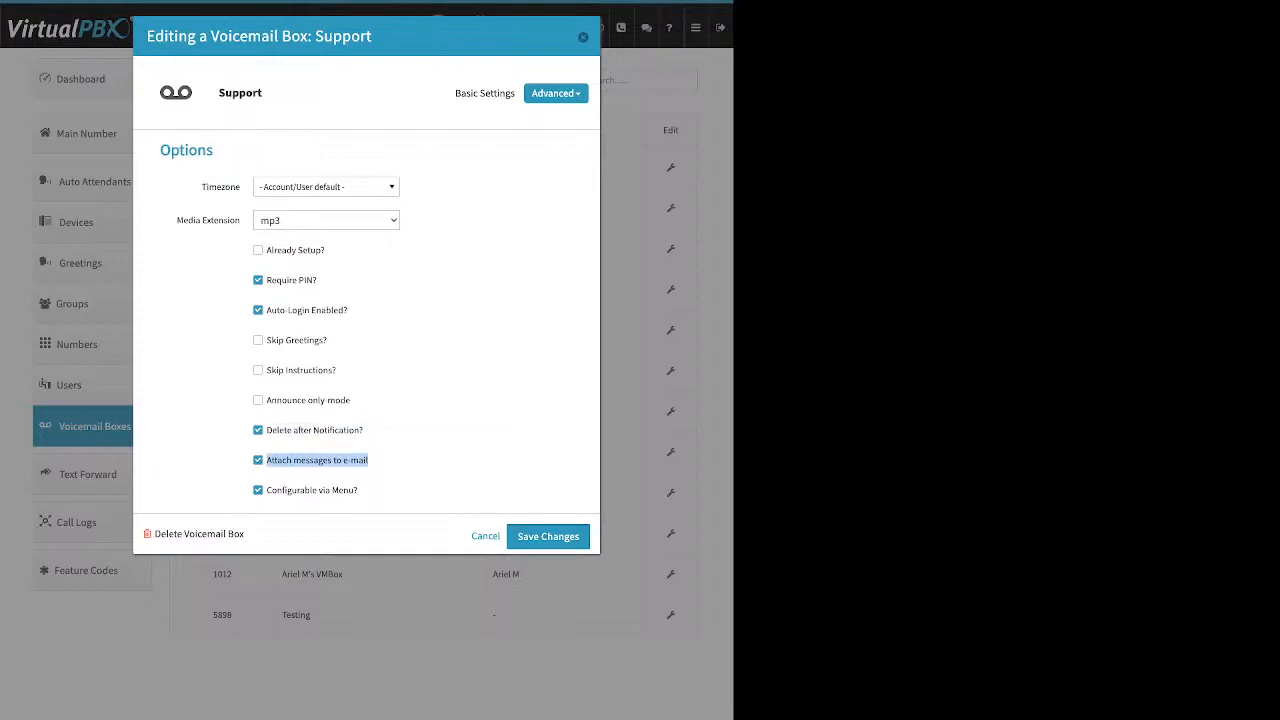
click(583, 37)
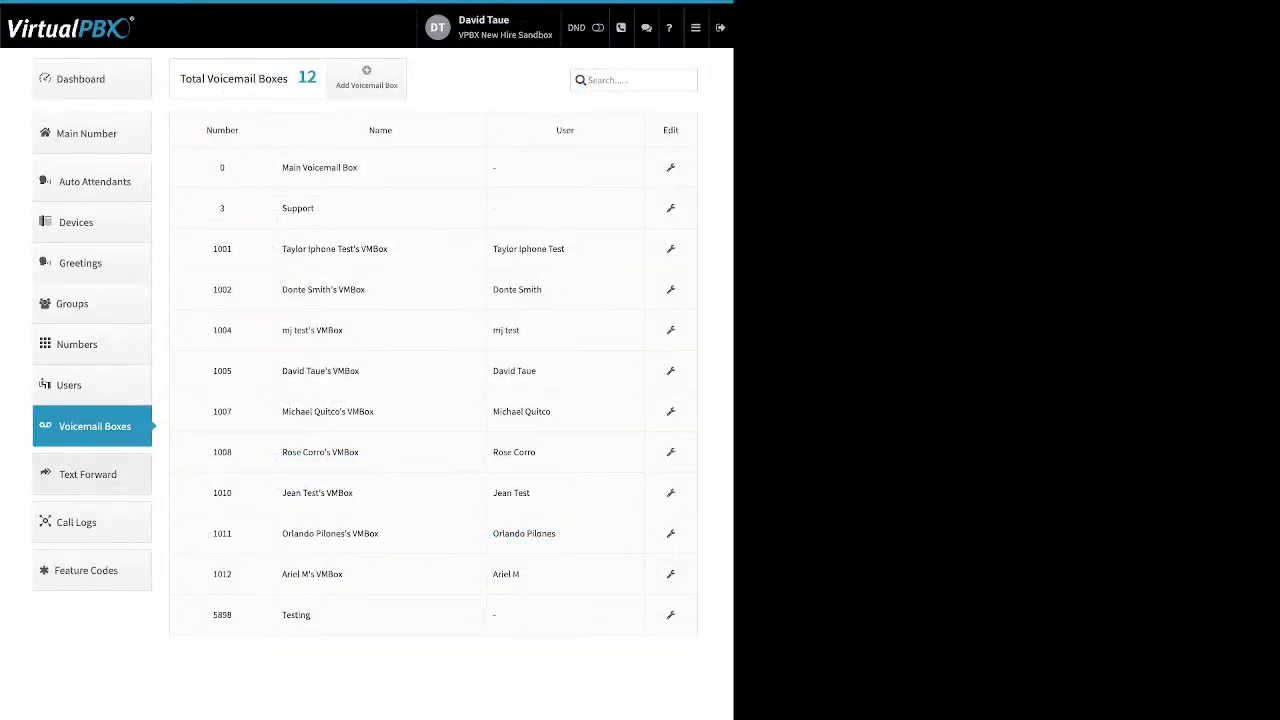
- Go to Text Forward, examine the Email and Webhook fields for creating a text forward, and close the form without creating it
click(92, 474)
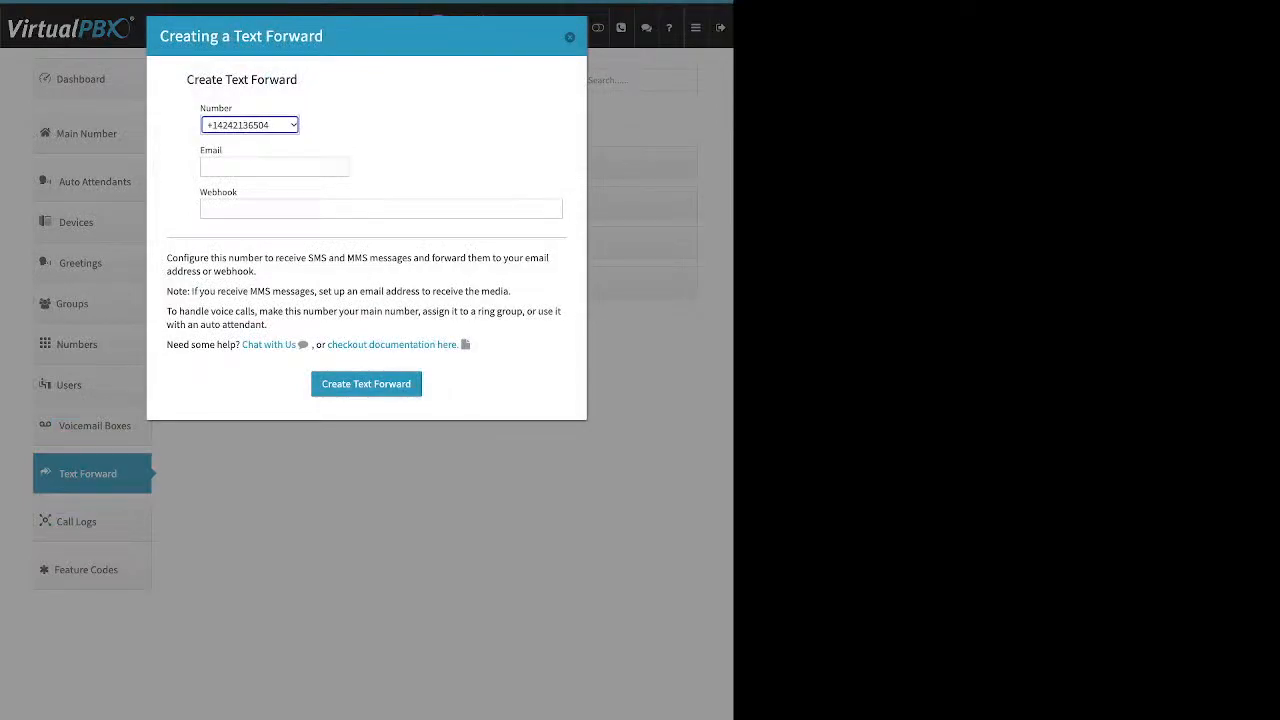
drag(222, 150, 212, 150)
drag(238, 192, 212, 150)
click(275, 167)
drag(167, 258, 208, 258)
click(275, 167)
drag(238, 192, 212, 192)
click(570, 37)
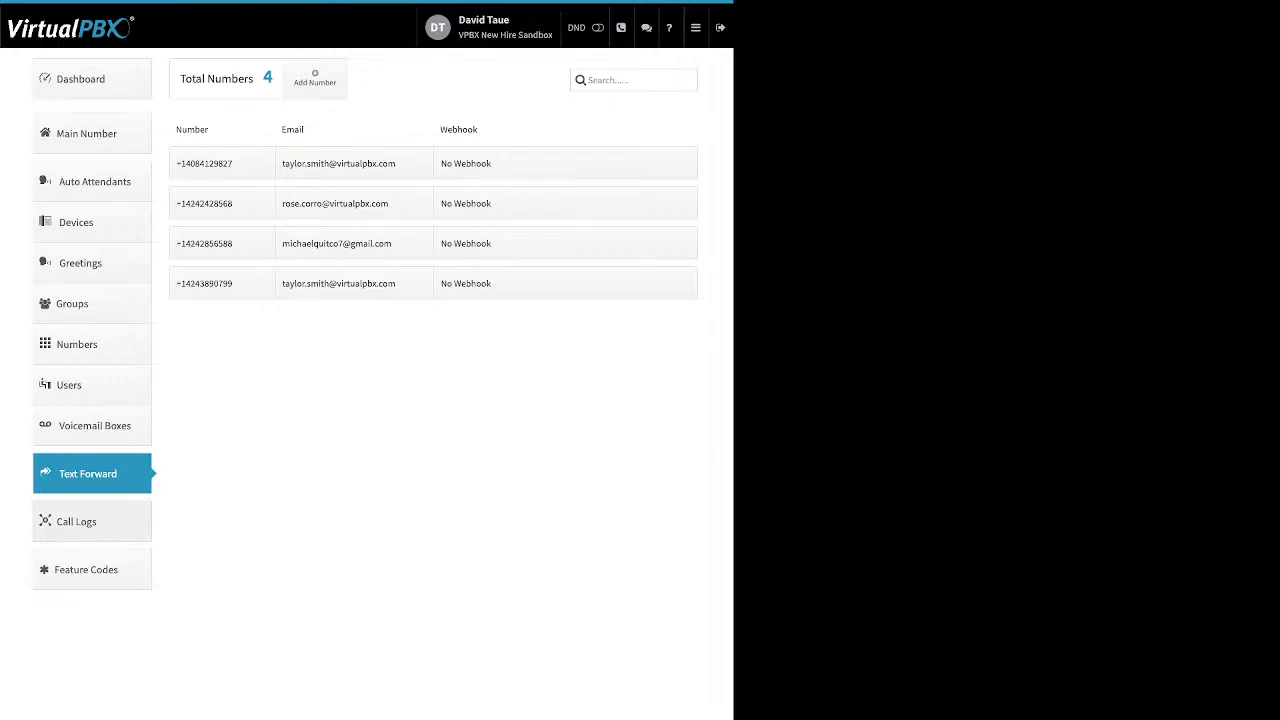
- Go to the call logs, expand the details of two of today's calls, and view the calls for This Week and This Month
click(76, 521)
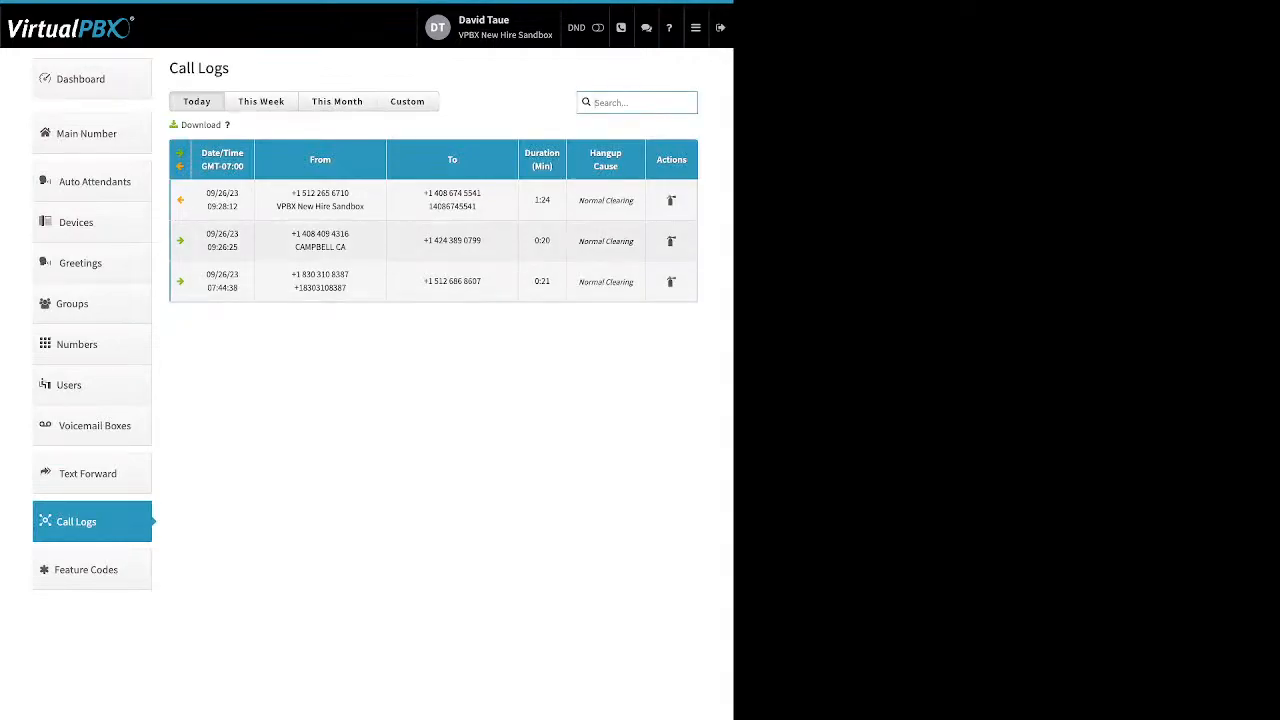
click(433, 241)
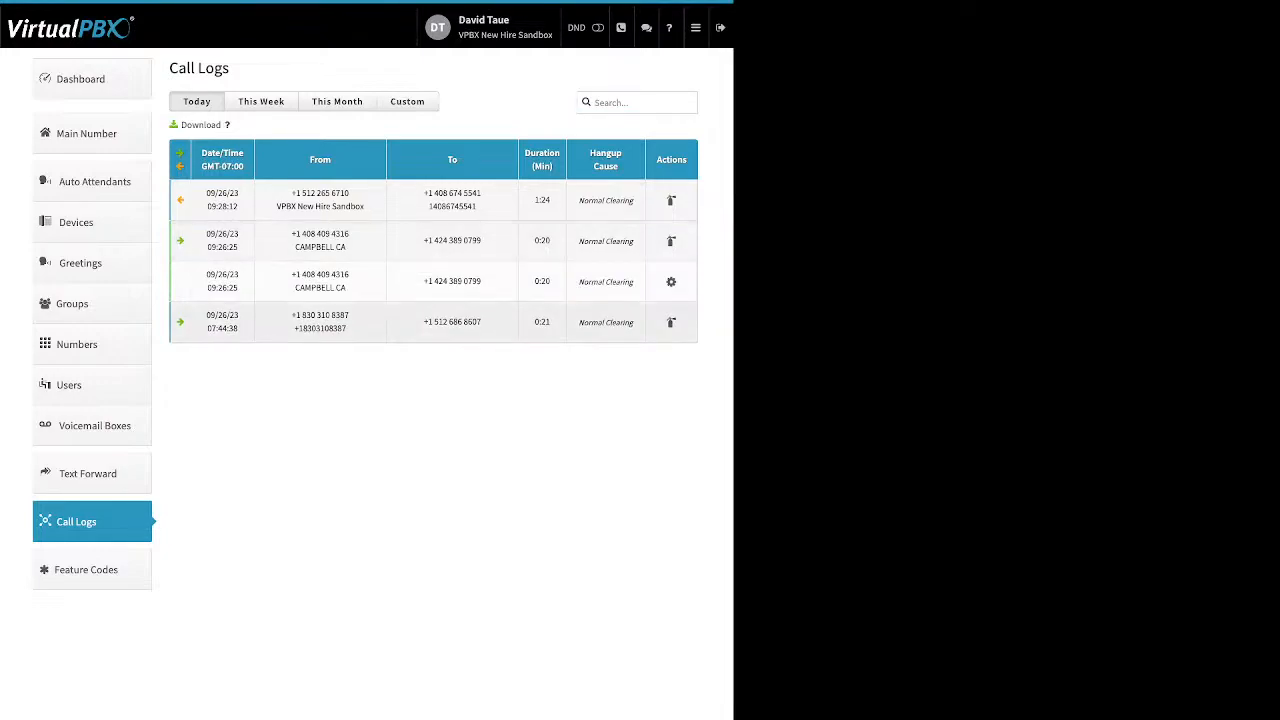
click(433, 201)
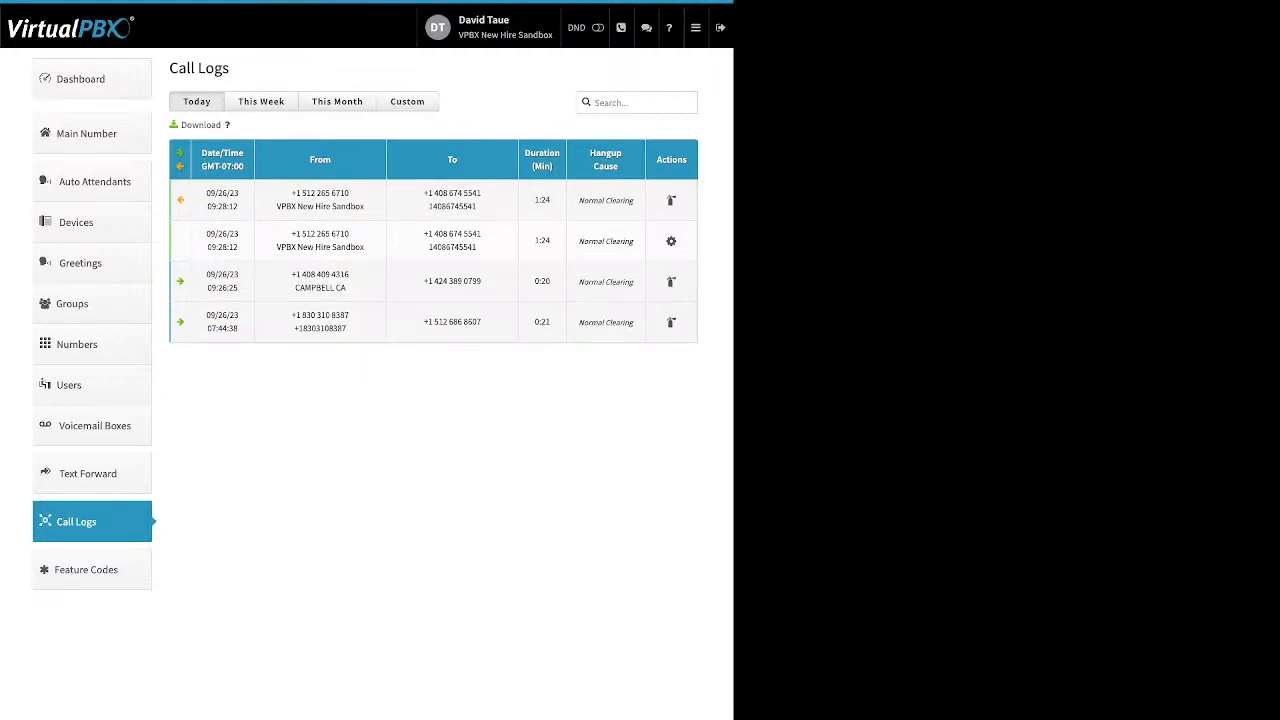
click(261, 102)
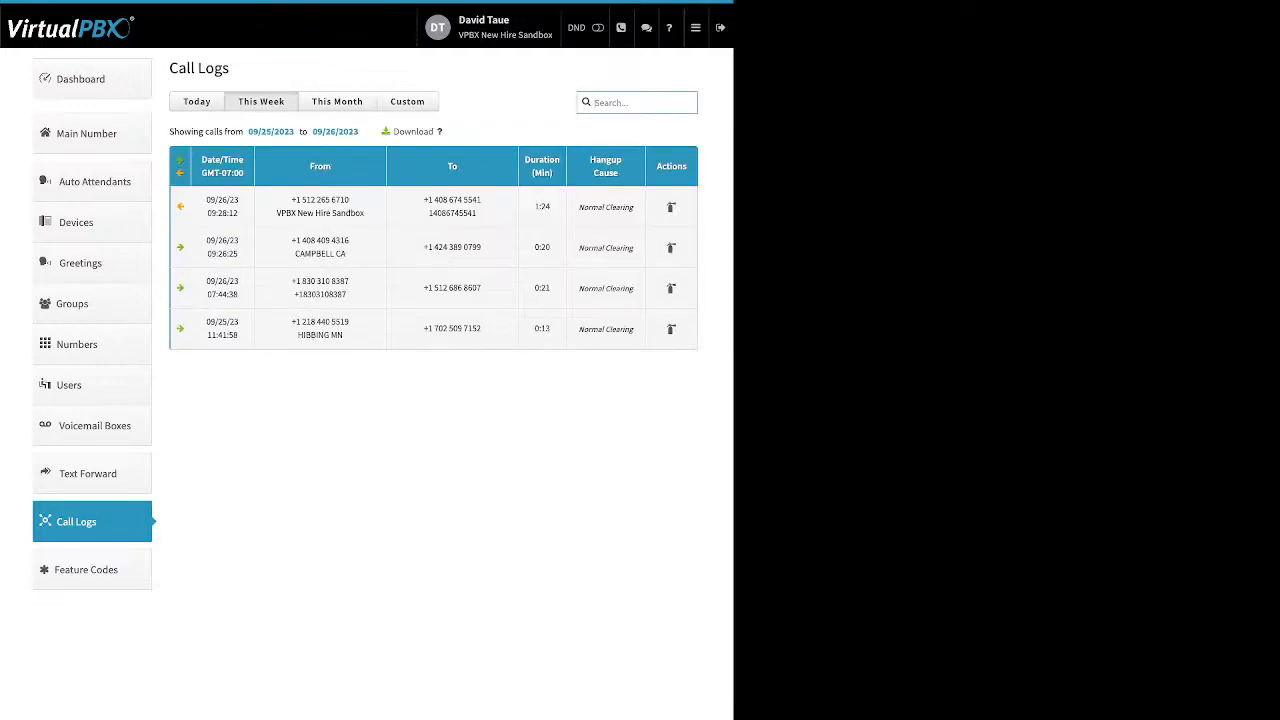
click(337, 102)
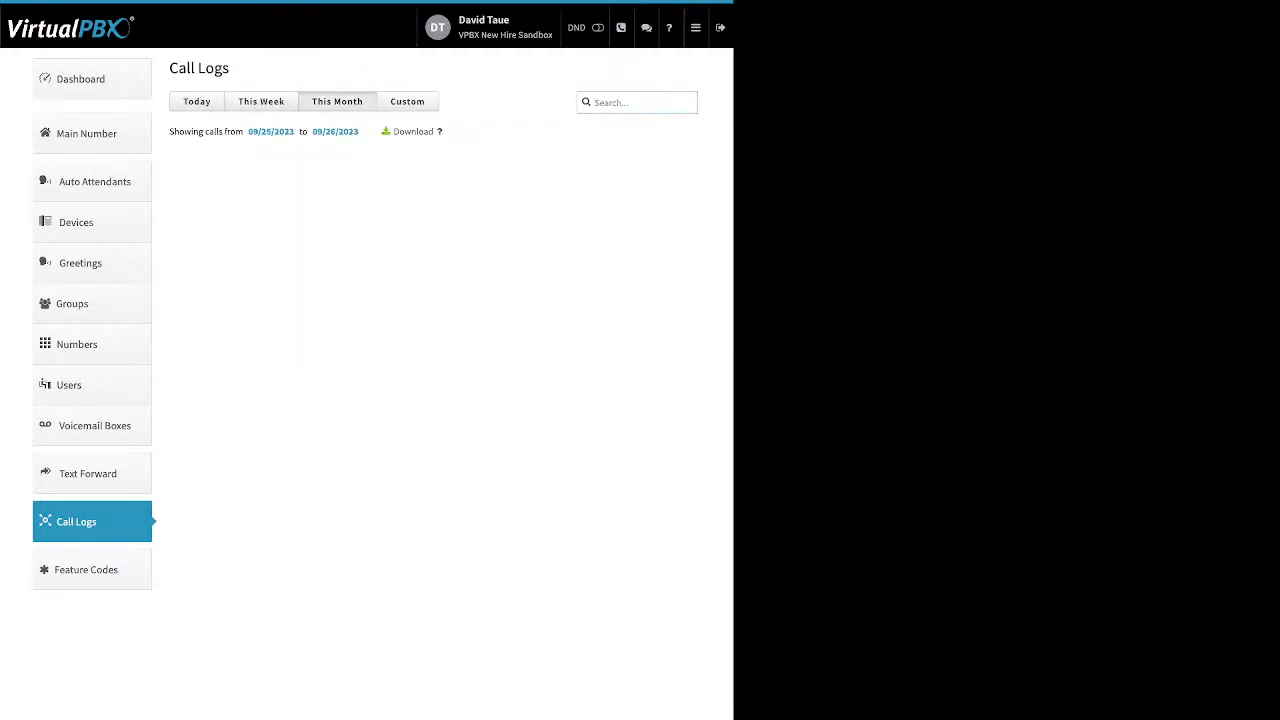
scroll(432, 310, down, 3)
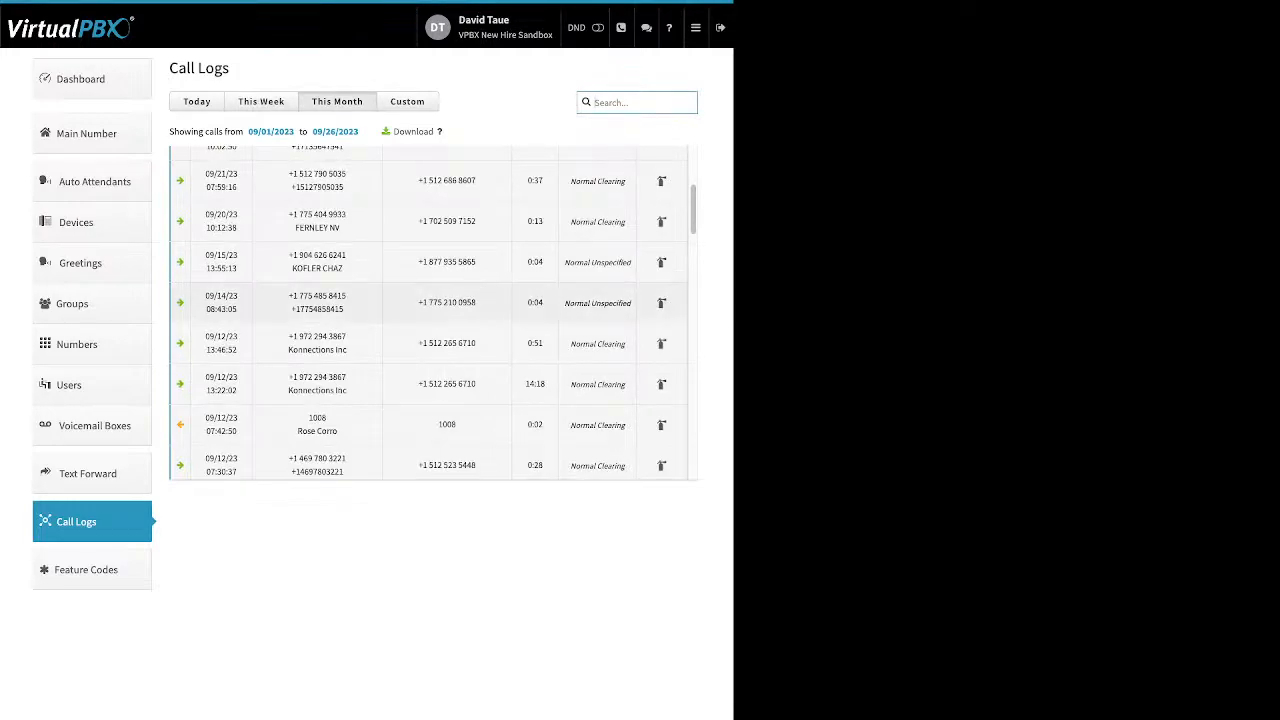
- Expand and collapse the details of the 09/12/23 13:22:02 call, and browse this month's earlier calls
click(430, 384)
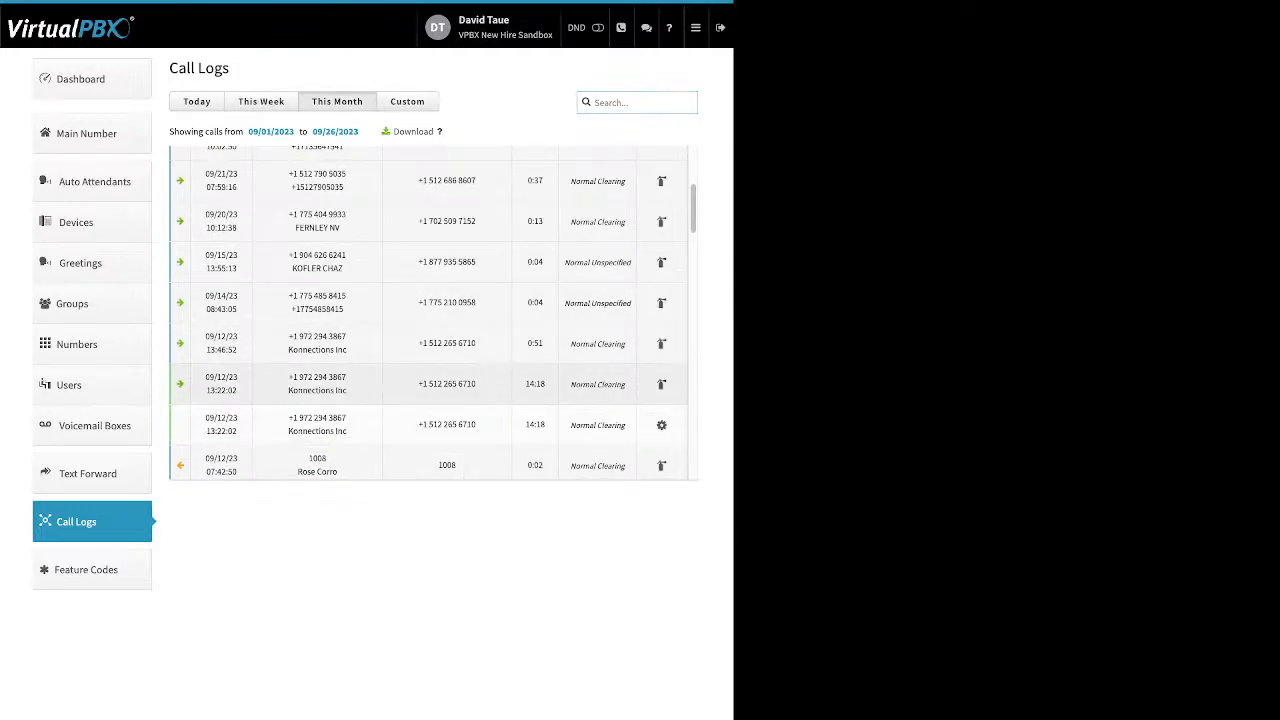
click(430, 384)
scroll(430, 340, down, 1)
scroll(432, 312, down, 5)
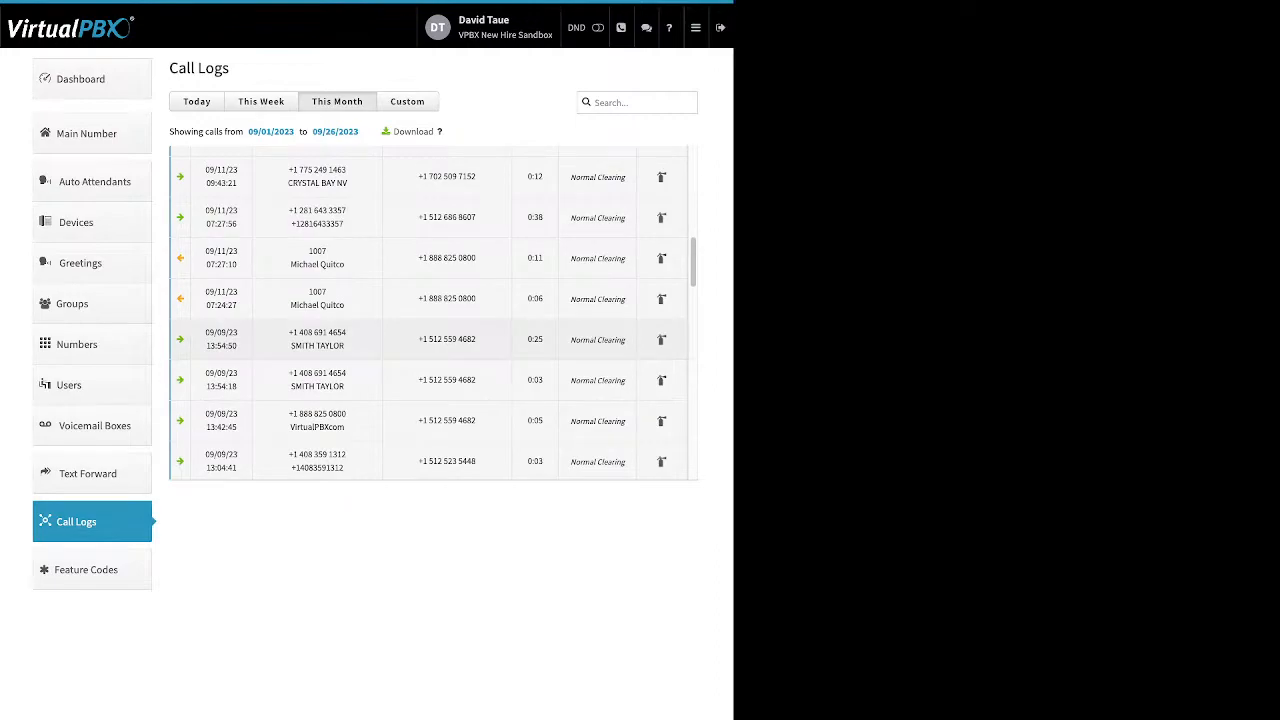
scroll(432, 360, down, 2)
scroll(432, 312, down, 8)
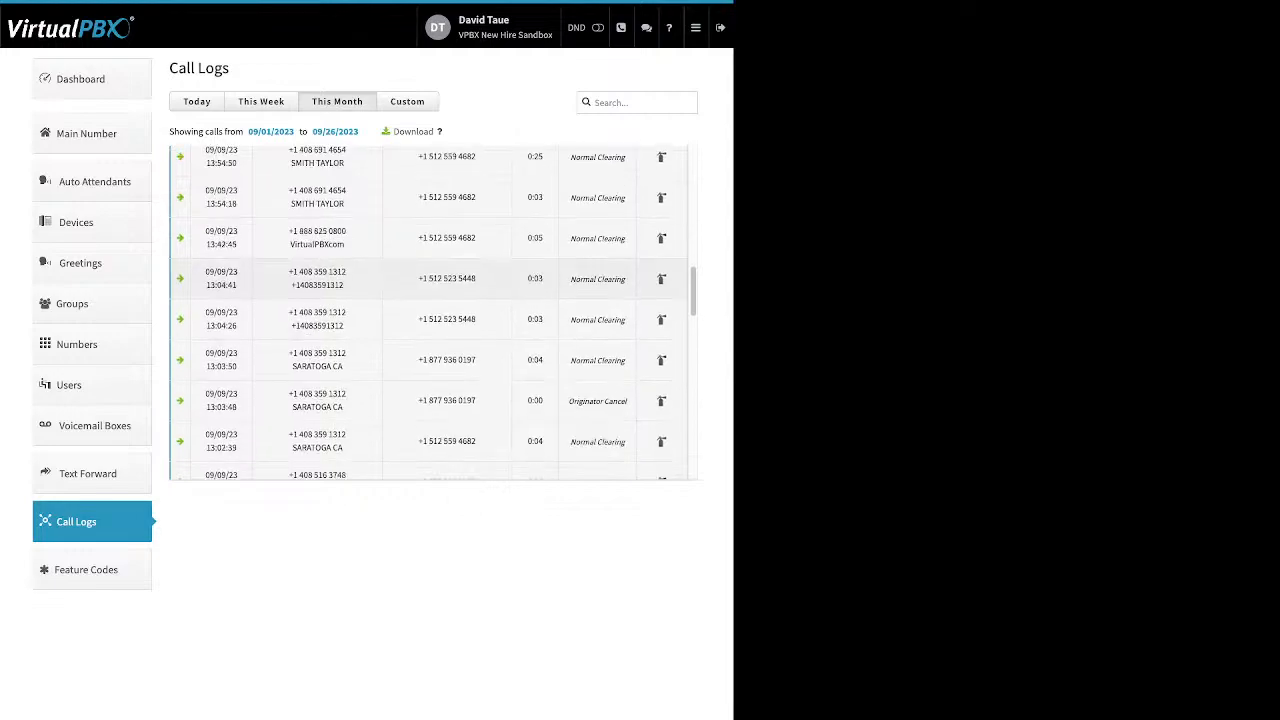
scroll(432, 285, down, 3)
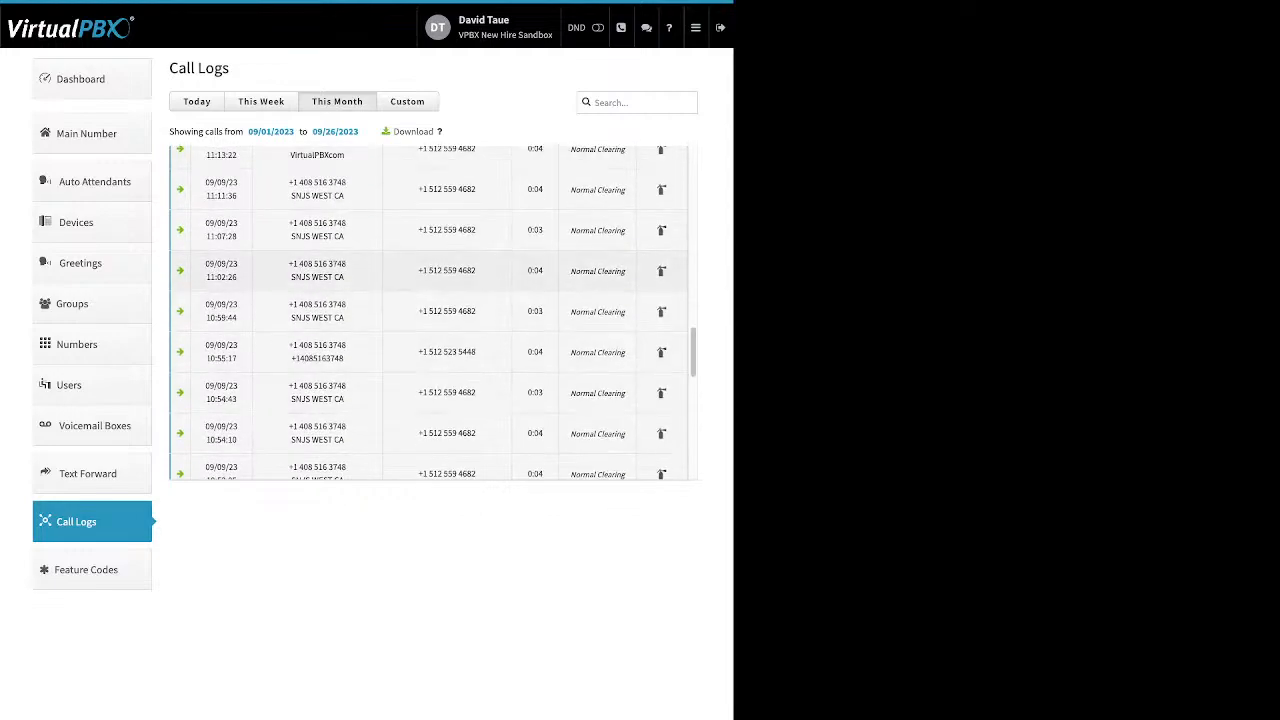
scroll(432, 311, down, 5)
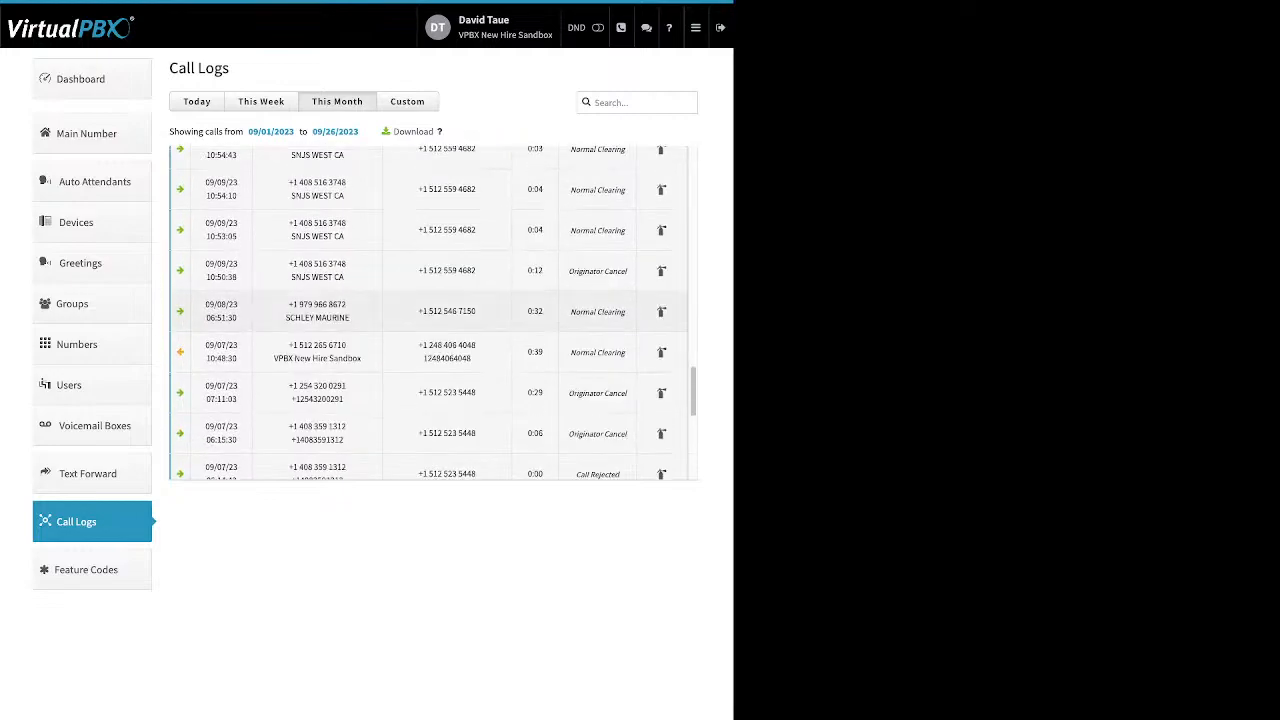
- Expand the details of the 09/07/23 07:11:03 call and examine its individual call legs
click(432, 393)
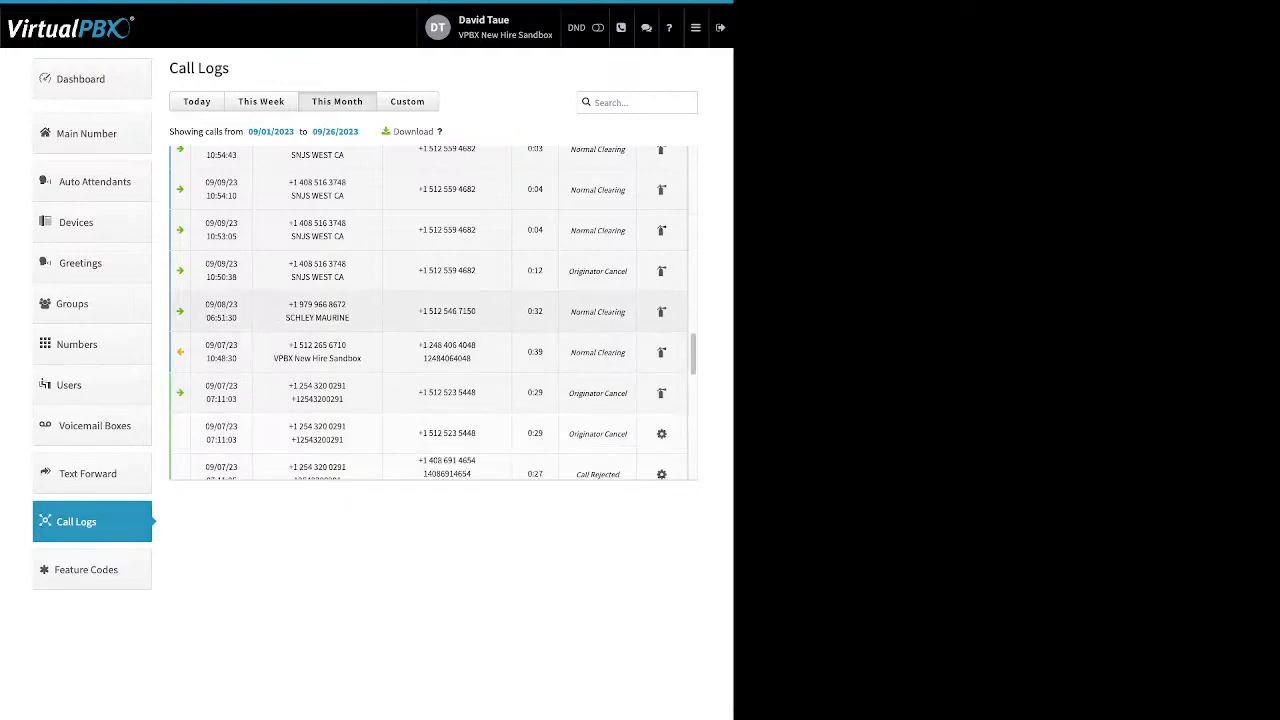
scroll(432, 311, down, 1)
scroll(432, 311, down, 3)
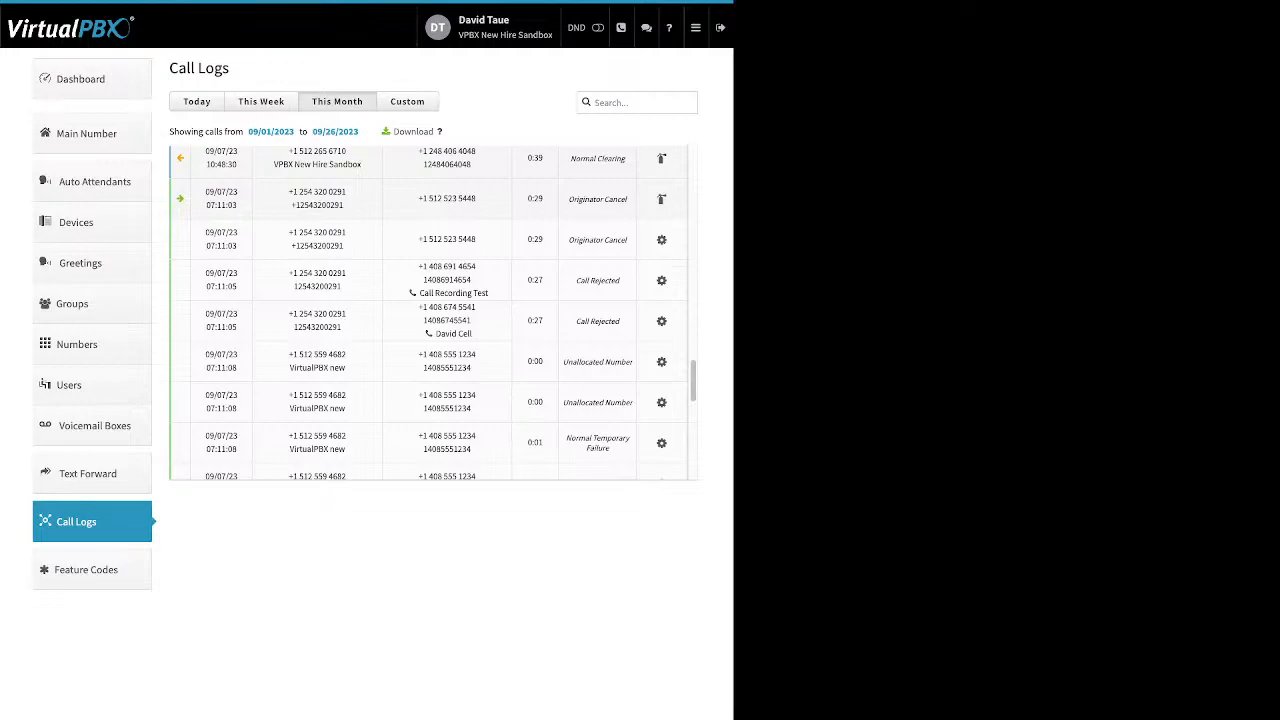
scroll(433, 313, up, 1)
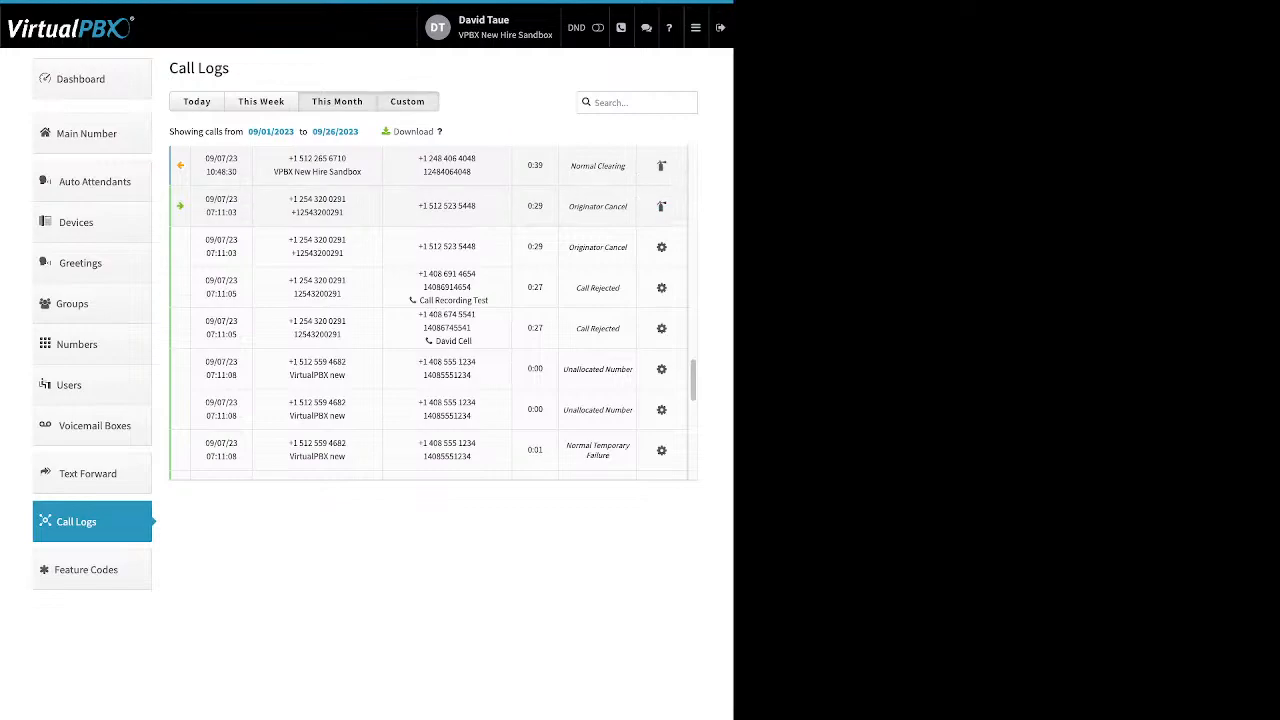
- Filter the call logs by a custom date range from 08/01/2023 to 08/31/2023
click(407, 101)
click(393, 131)
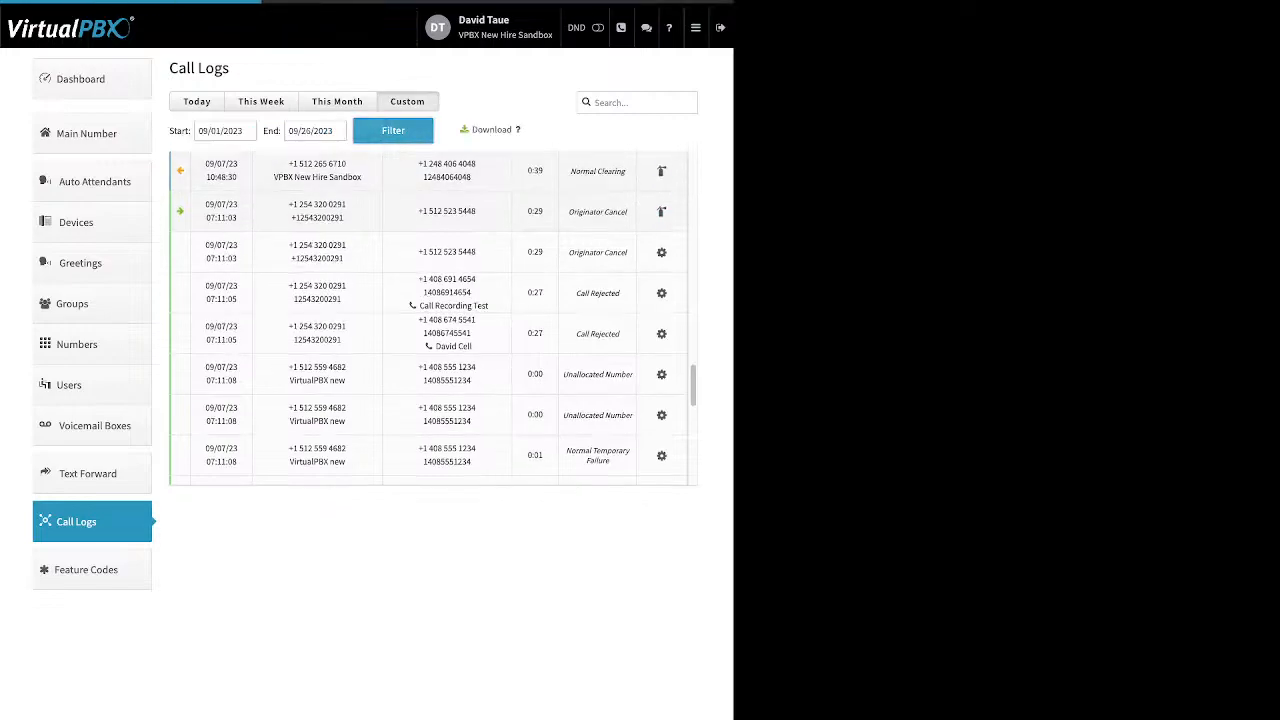
click(199, 131)
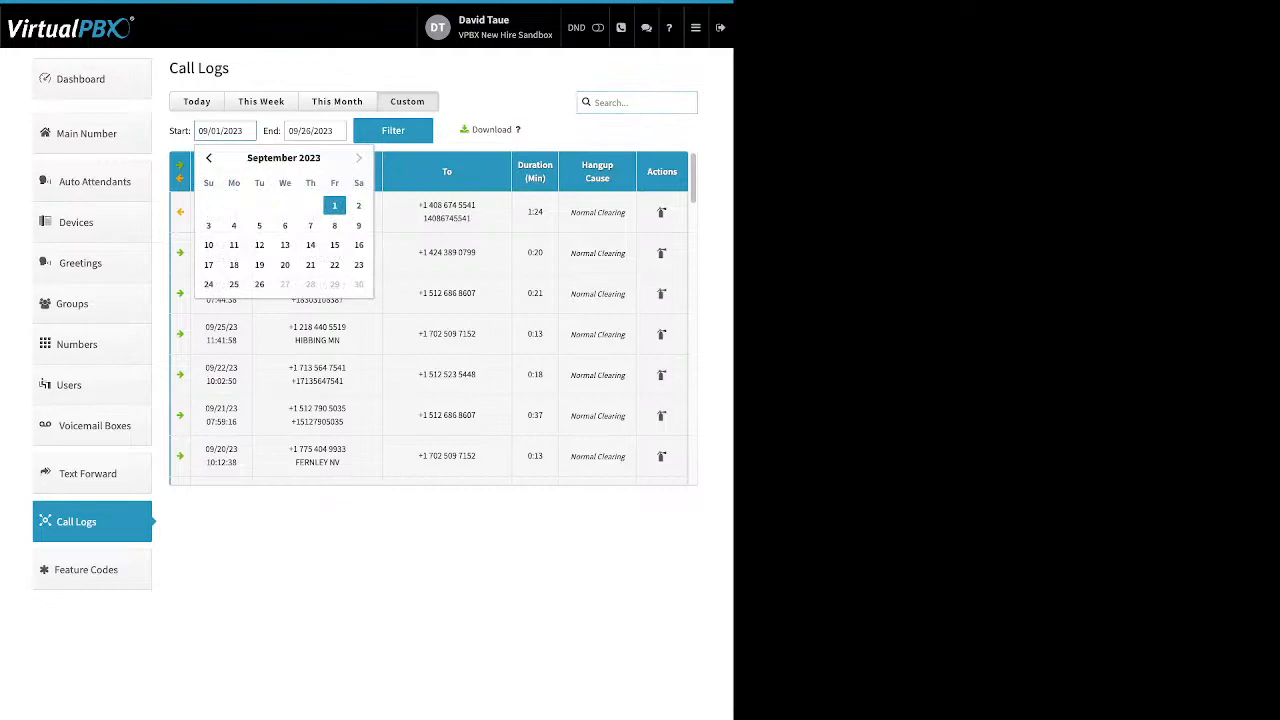
click(209, 158)
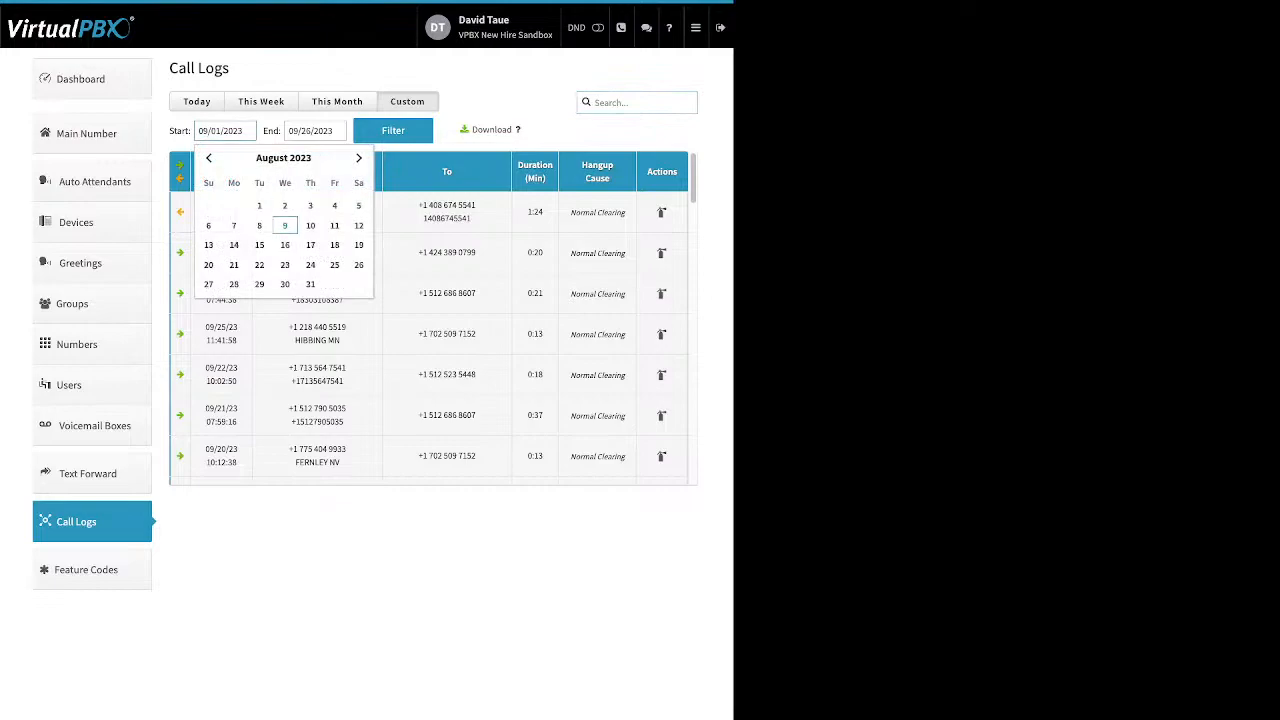
click(259, 206)
click(393, 131)
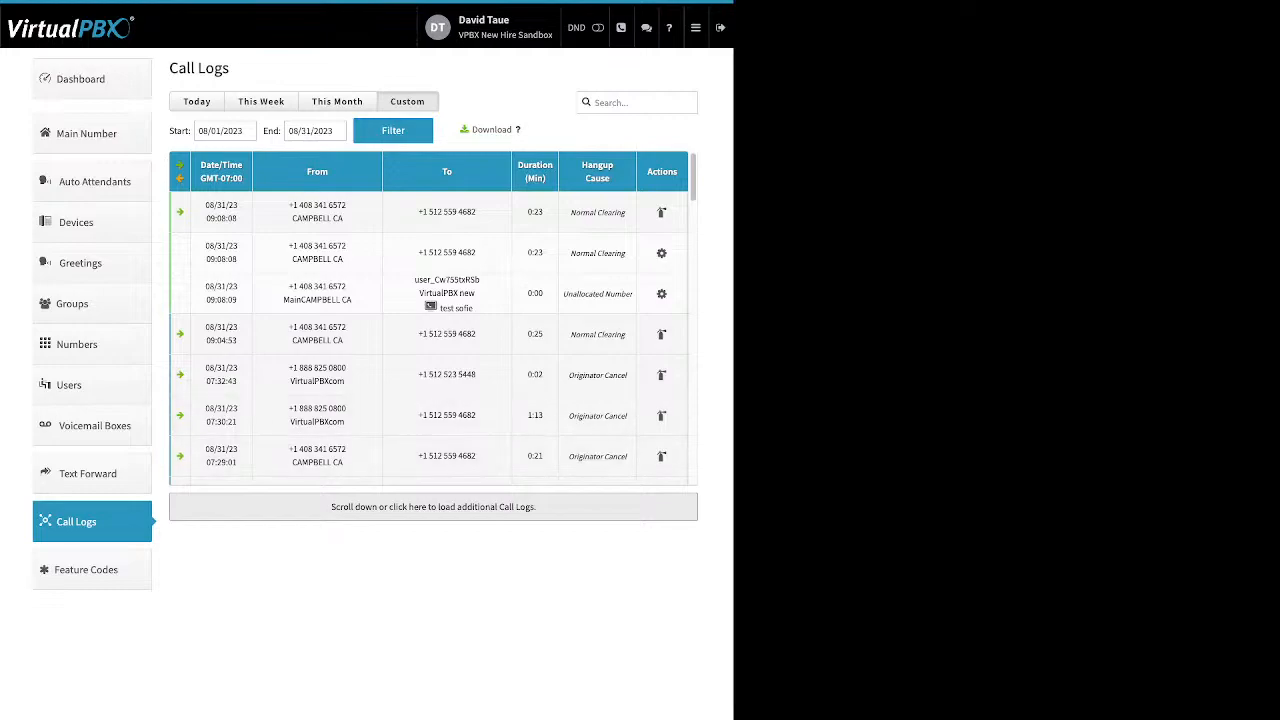
- Go to Feature Codes and review the available codes for the call center, call forwarding, hot-desking and other functions
click(86, 570)
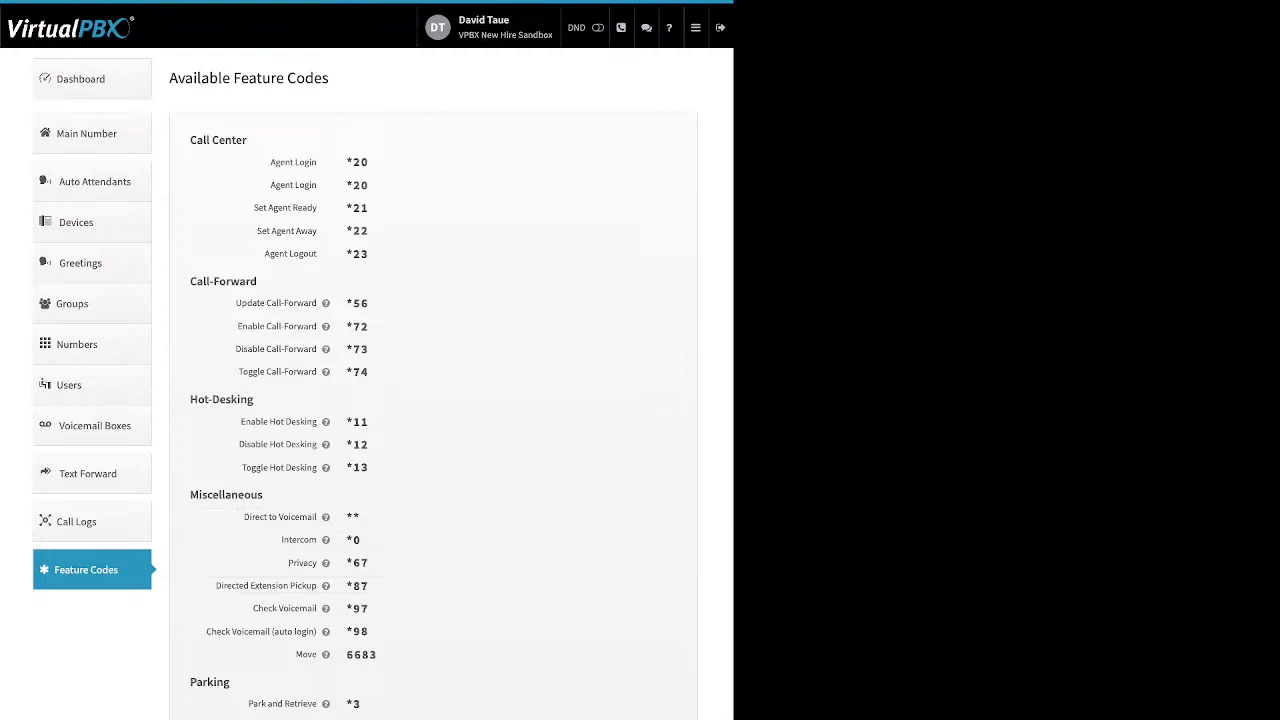
mouse_move(325, 303)
- Go to the Blacklists settings and open the Scammer list for editing
click(695, 27)
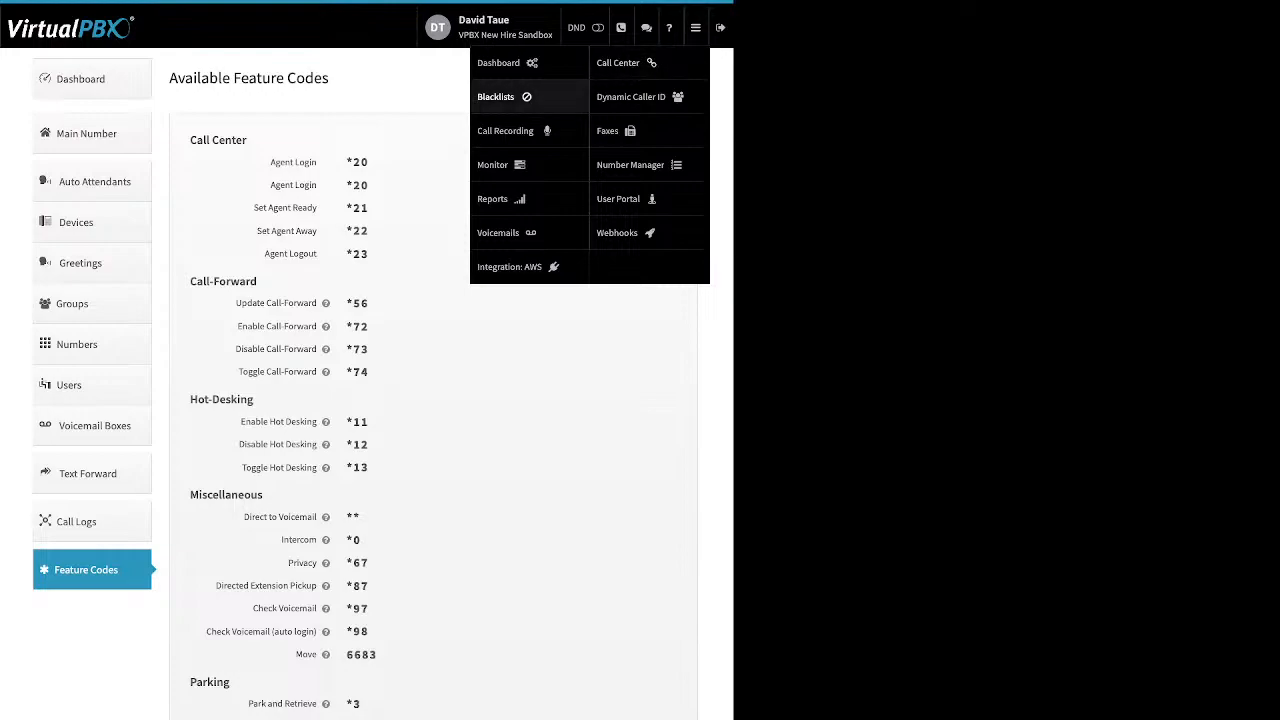
click(496, 96)
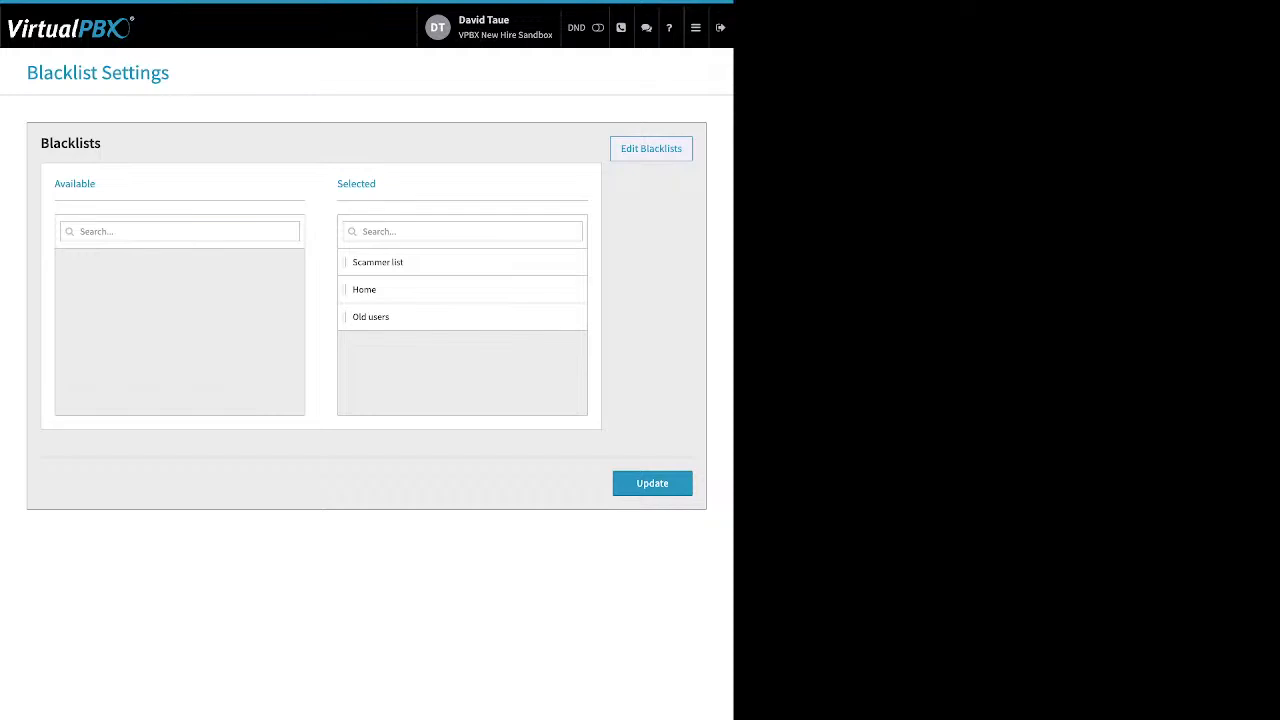
click(651, 149)
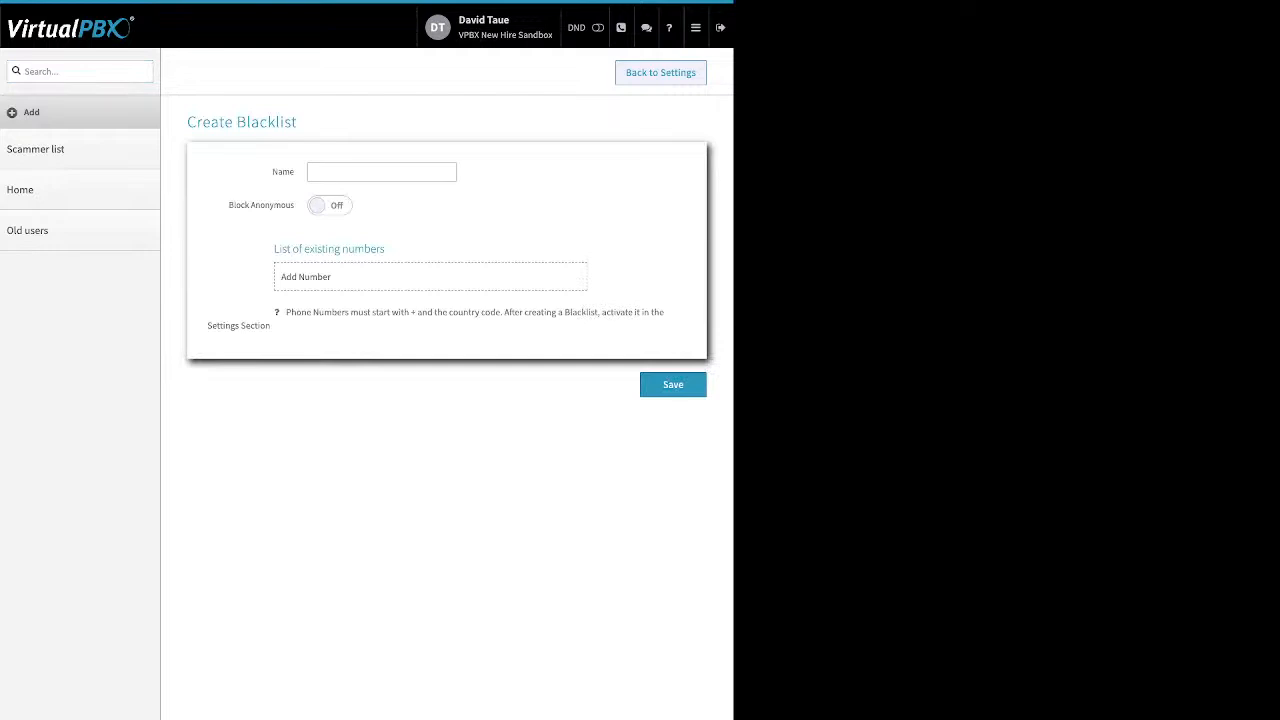
click(36, 149)
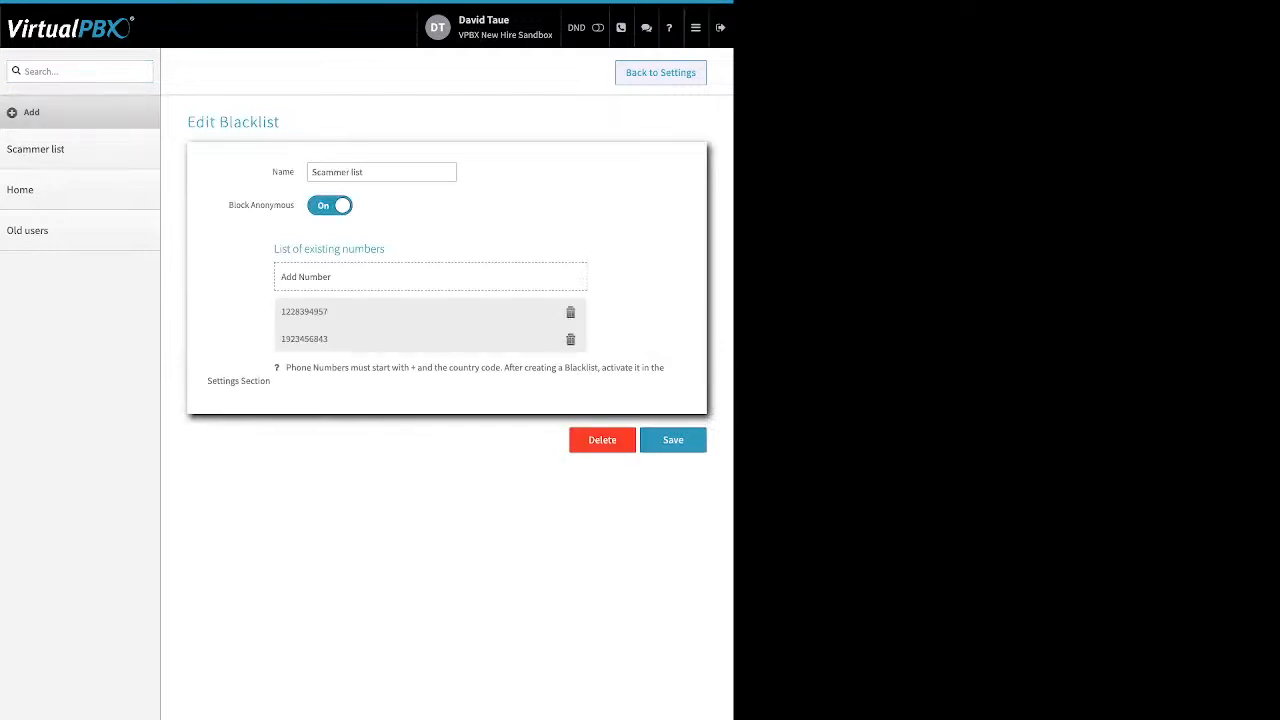
- Turn off Block Anonymous for the Scammer list, look at the number entry without adding one, and save the blacklist
double_click(283, 172)
drag(229, 205, 294, 205)
click(330, 205)
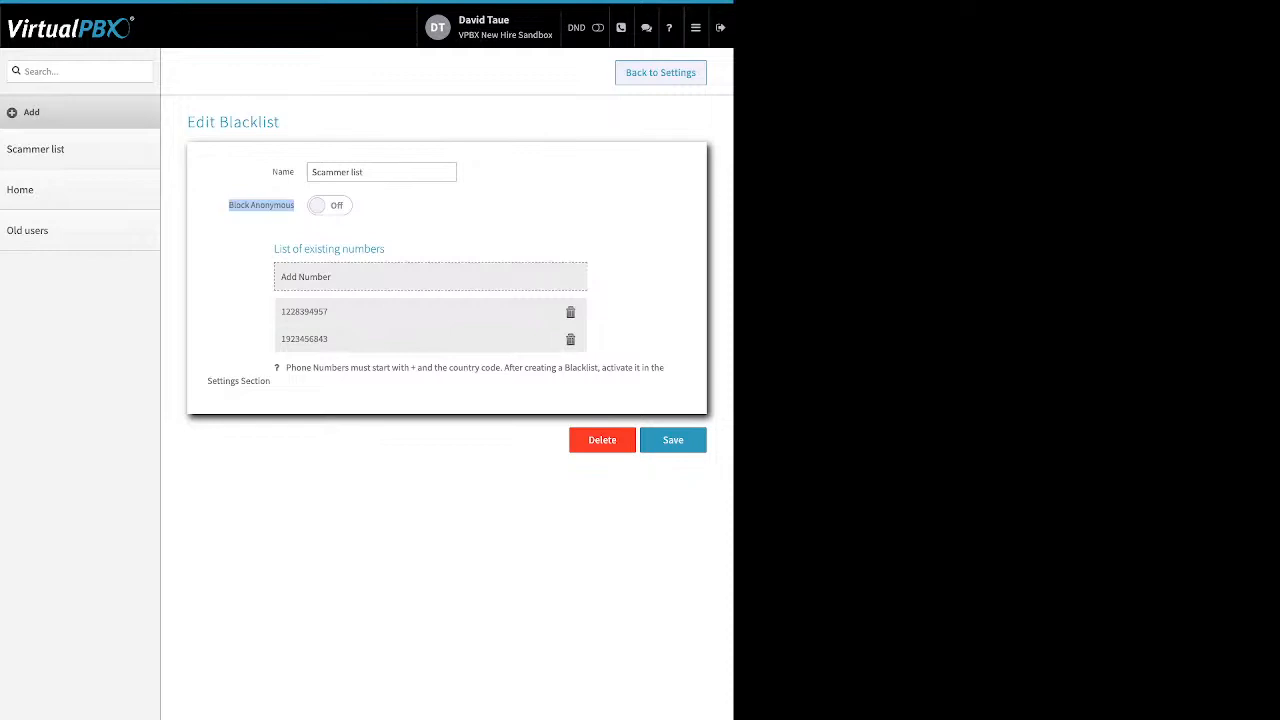
click(430, 277)
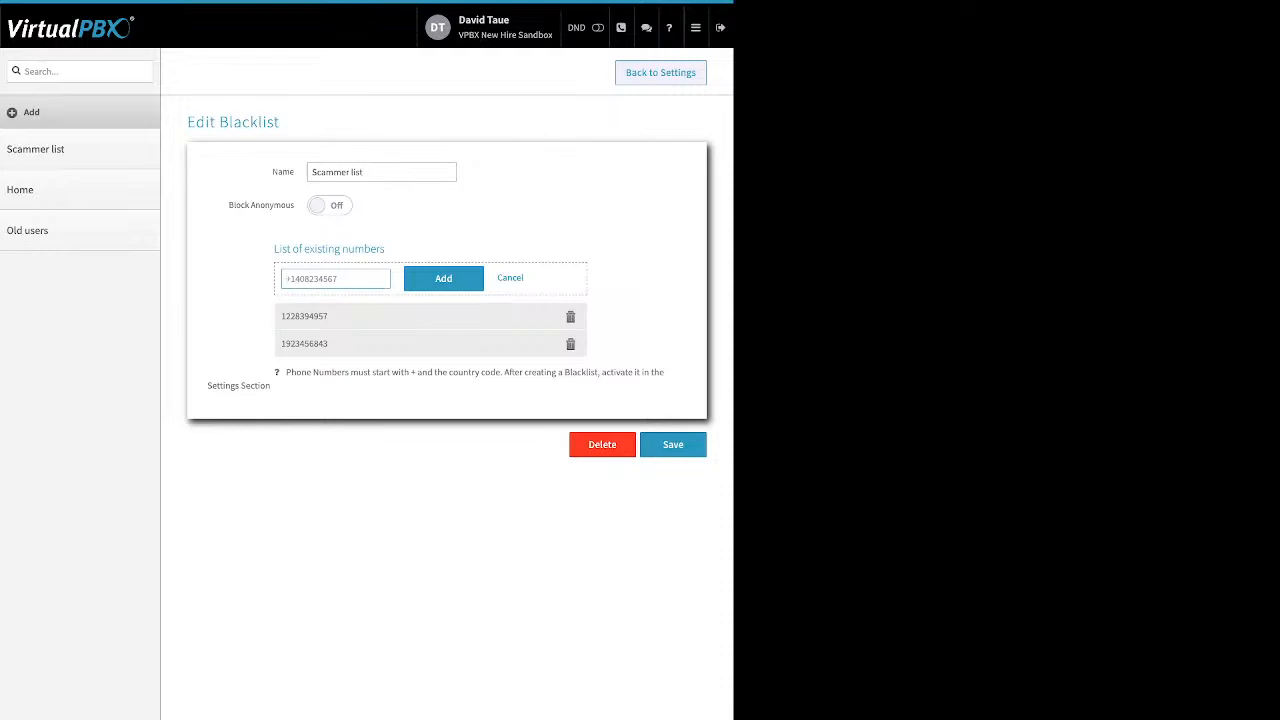
click(673, 445)
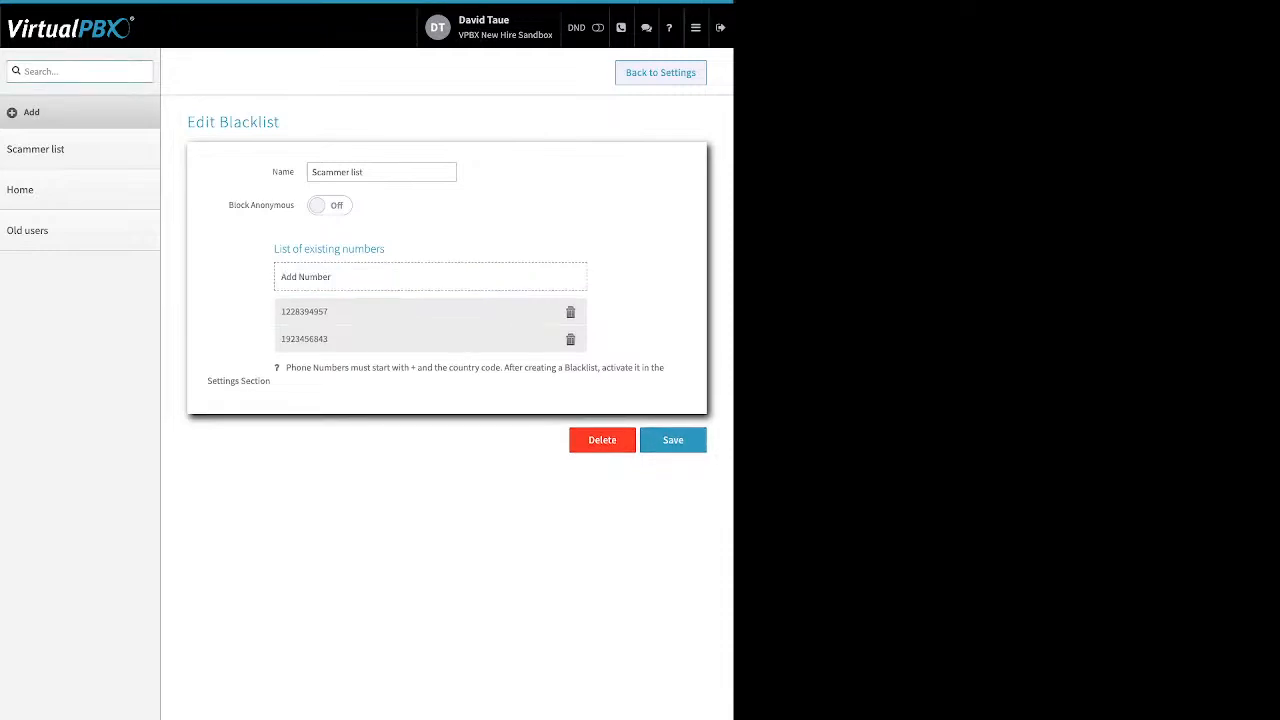
- Return to the blacklist settings, move Old users from Selected to Available, and update the settings
click(660, 72)
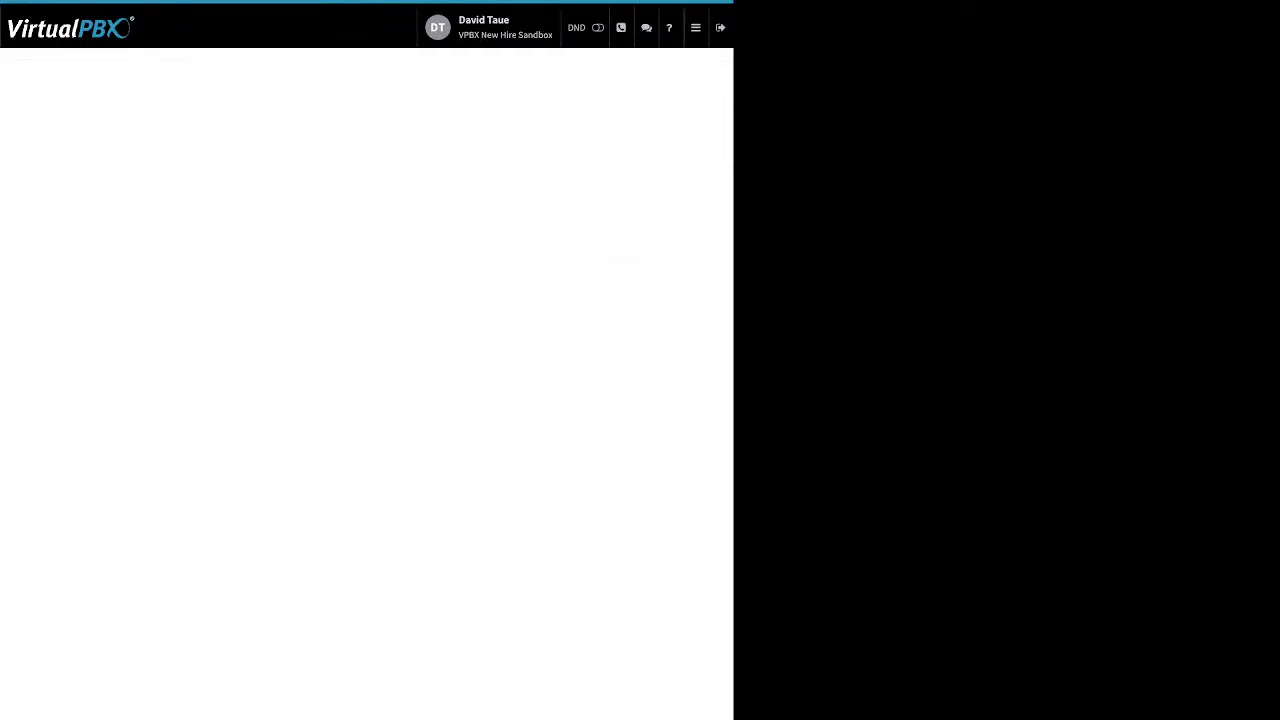
drag(378, 184, 337, 184)
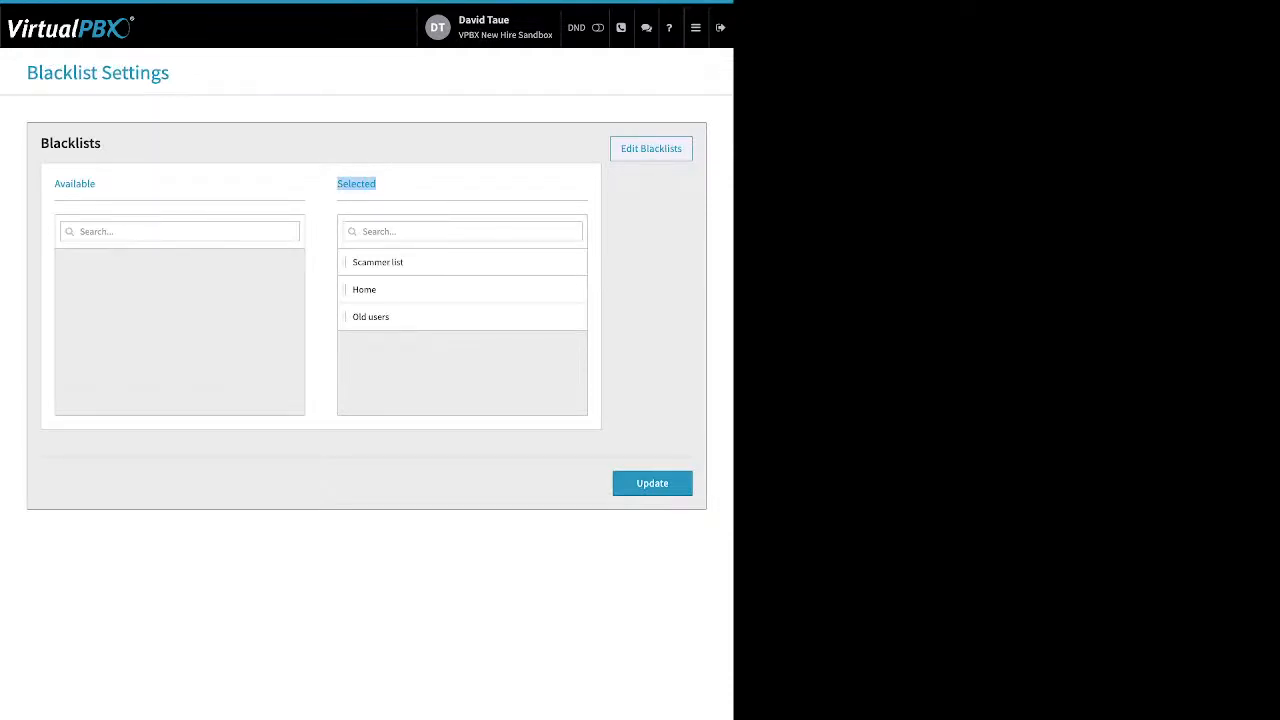
drag(378, 262, 110, 320)
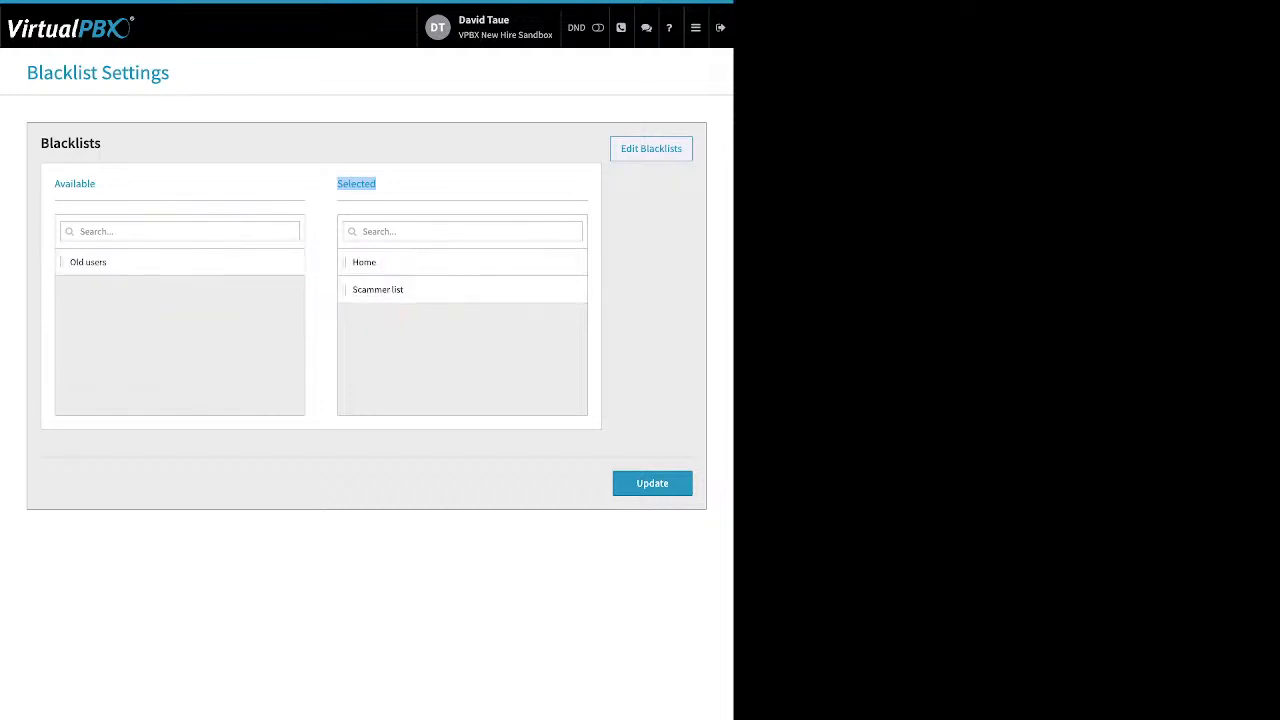
click(652, 483)
click(652, 483)
- Go to Call Recording and filter the stored recordings from 09/01/2023 to 09/26/2023
click(696, 28)
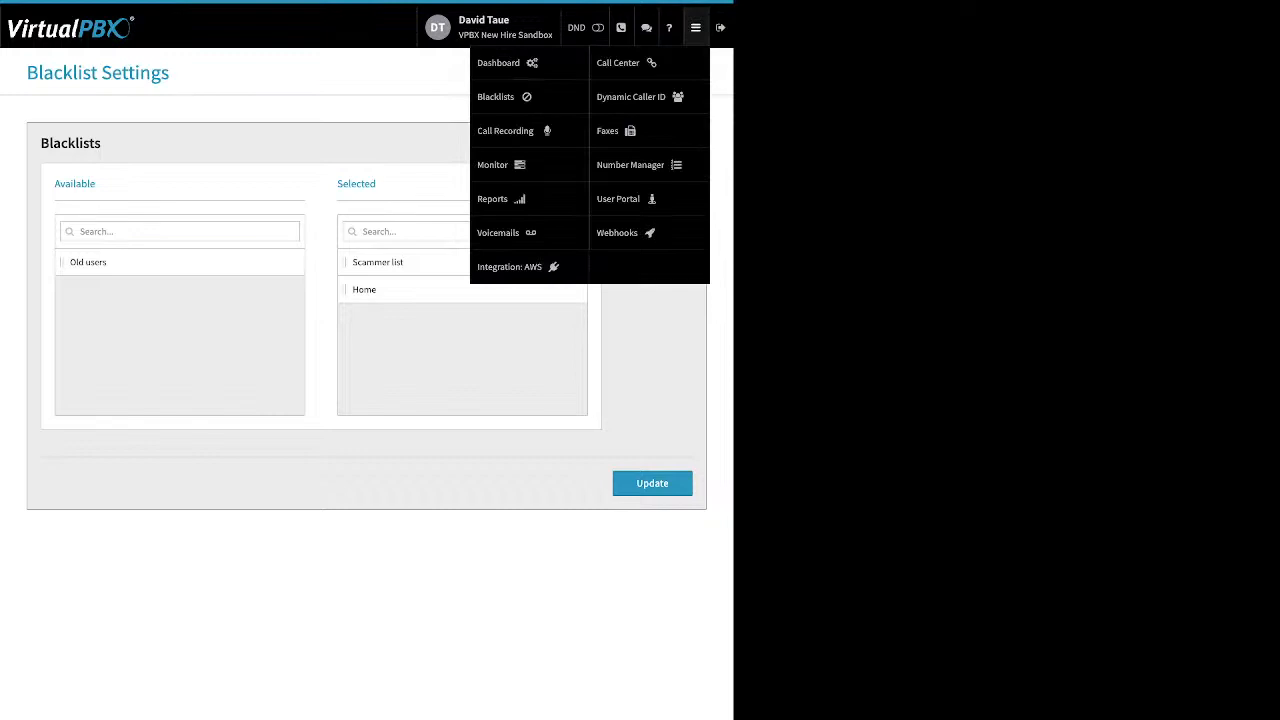
mouse_move(696, 28)
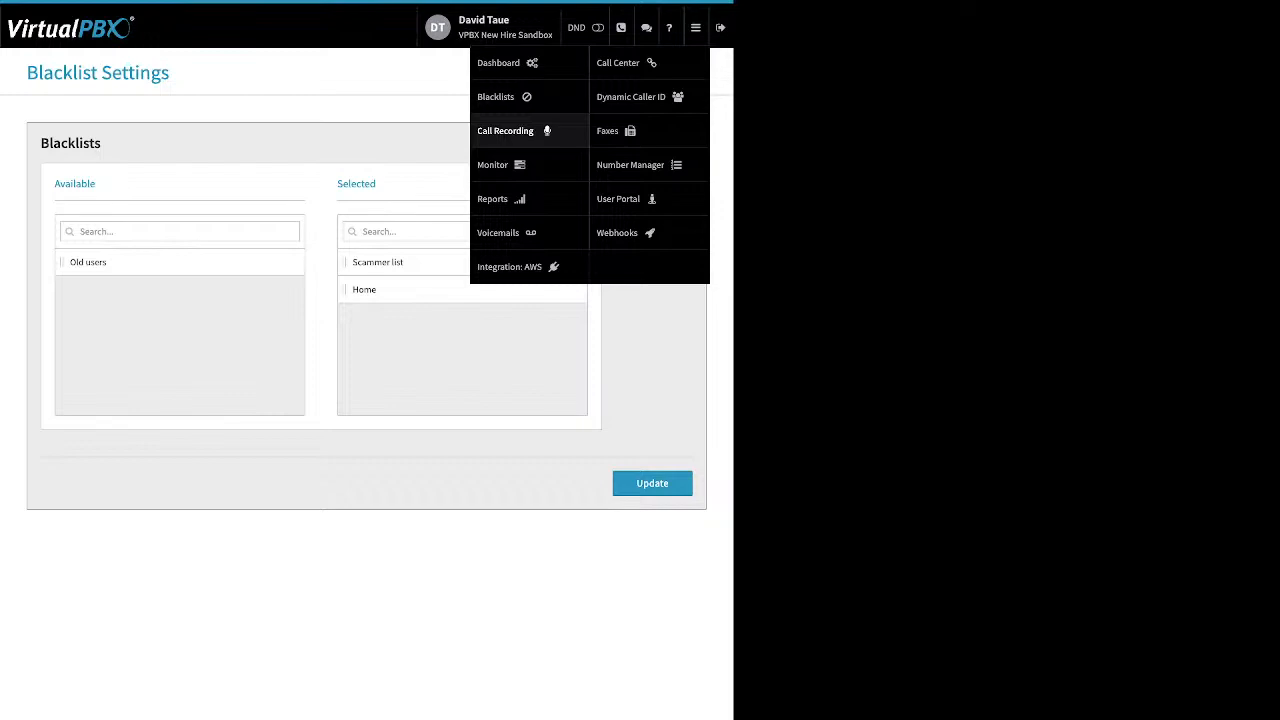
click(506, 131)
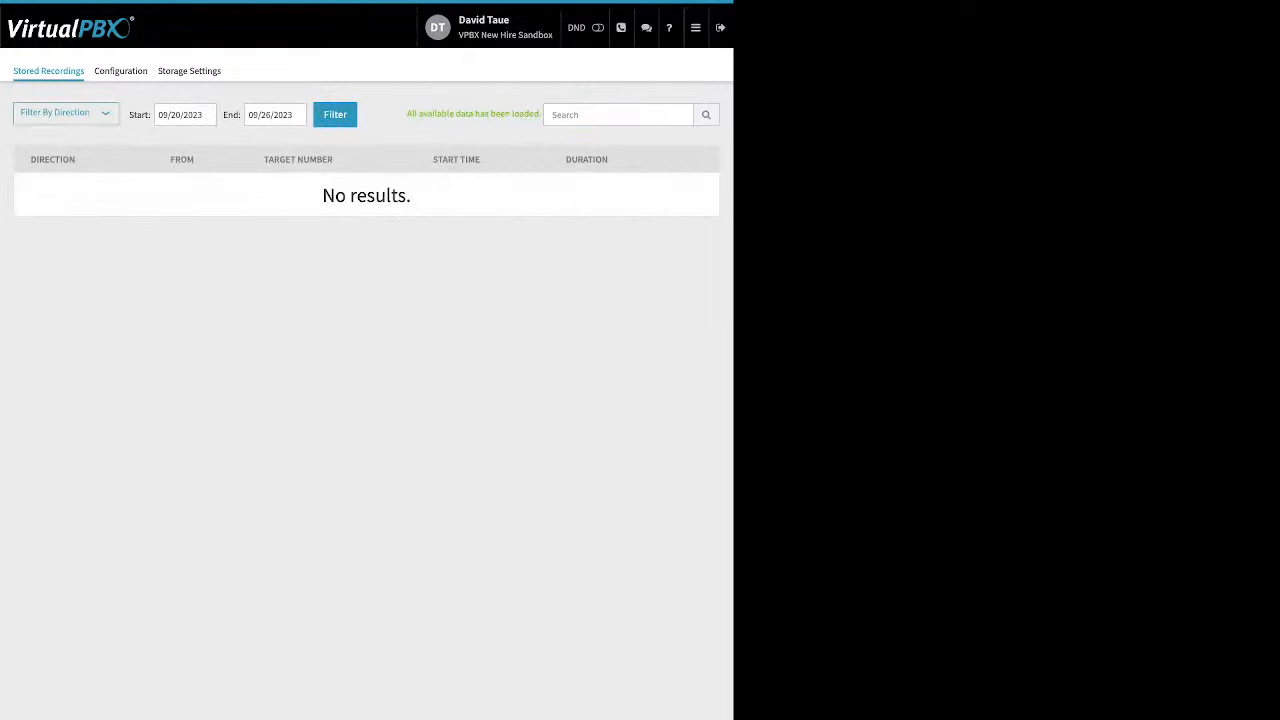
click(178, 115)
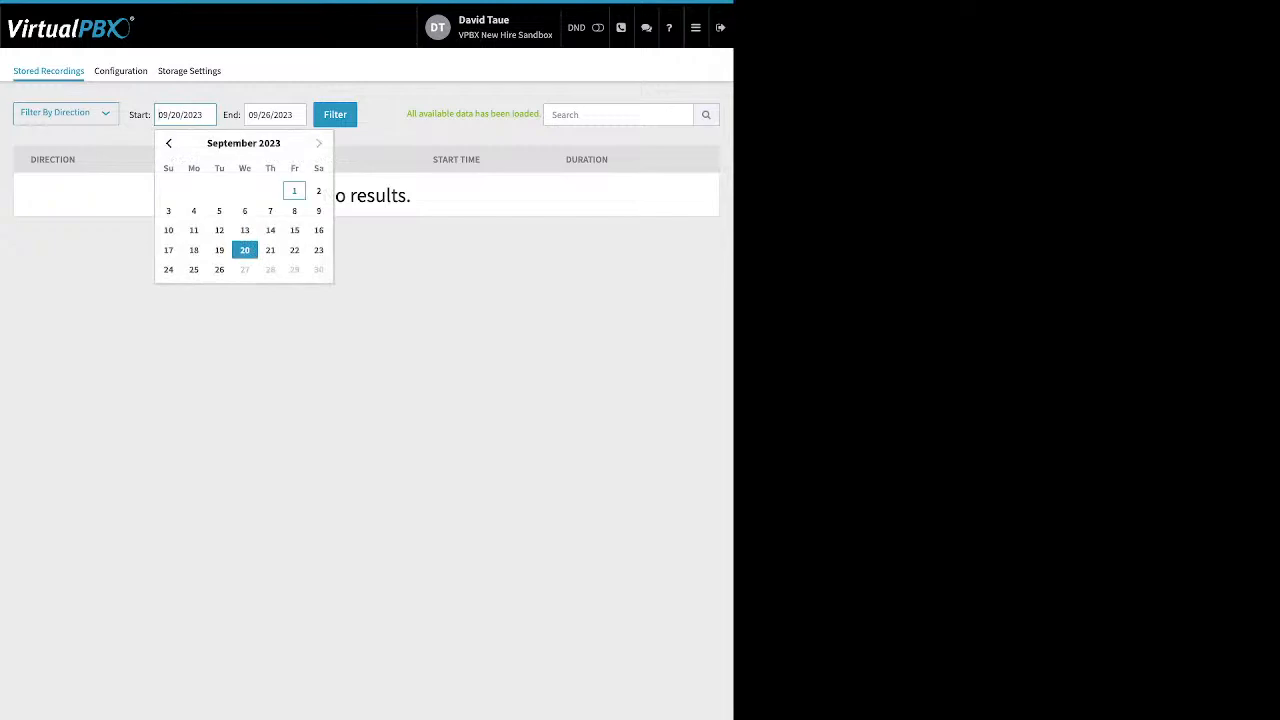
click(294, 190)
click(335, 114)
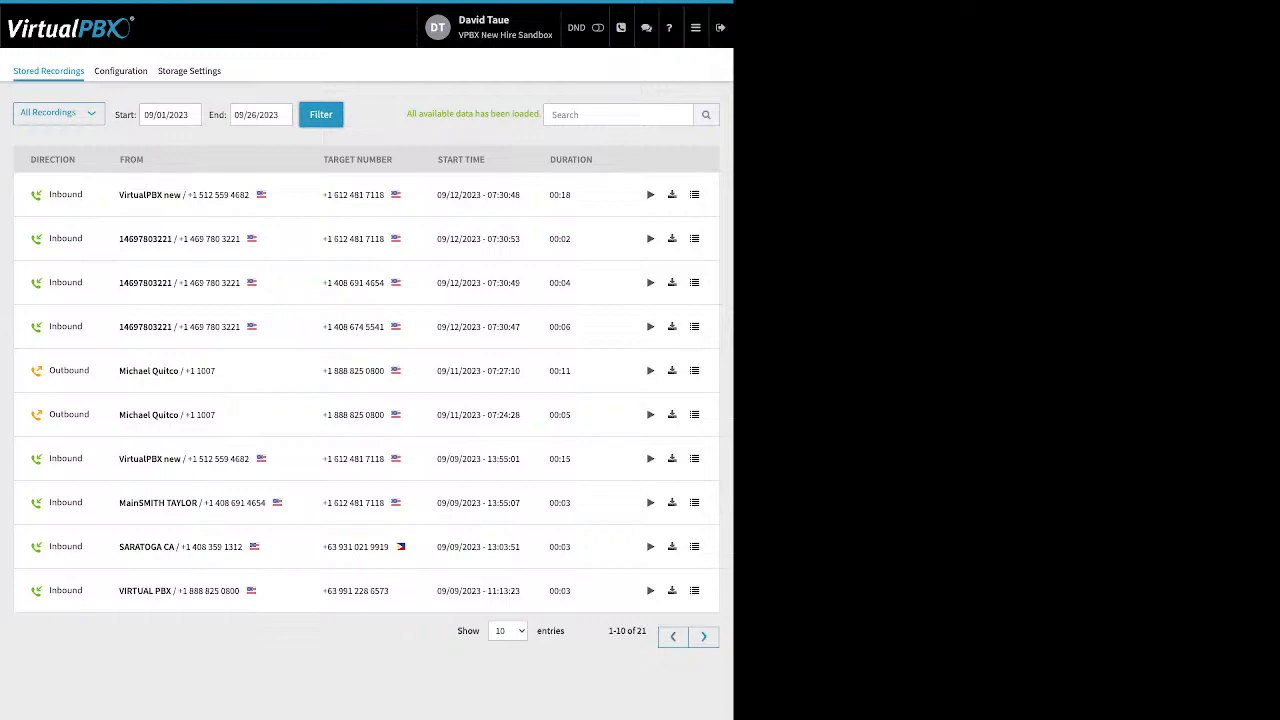
- Go to Monitor, view the Devices and Employees, and show the employees by Available, Busy and All
click(696, 28)
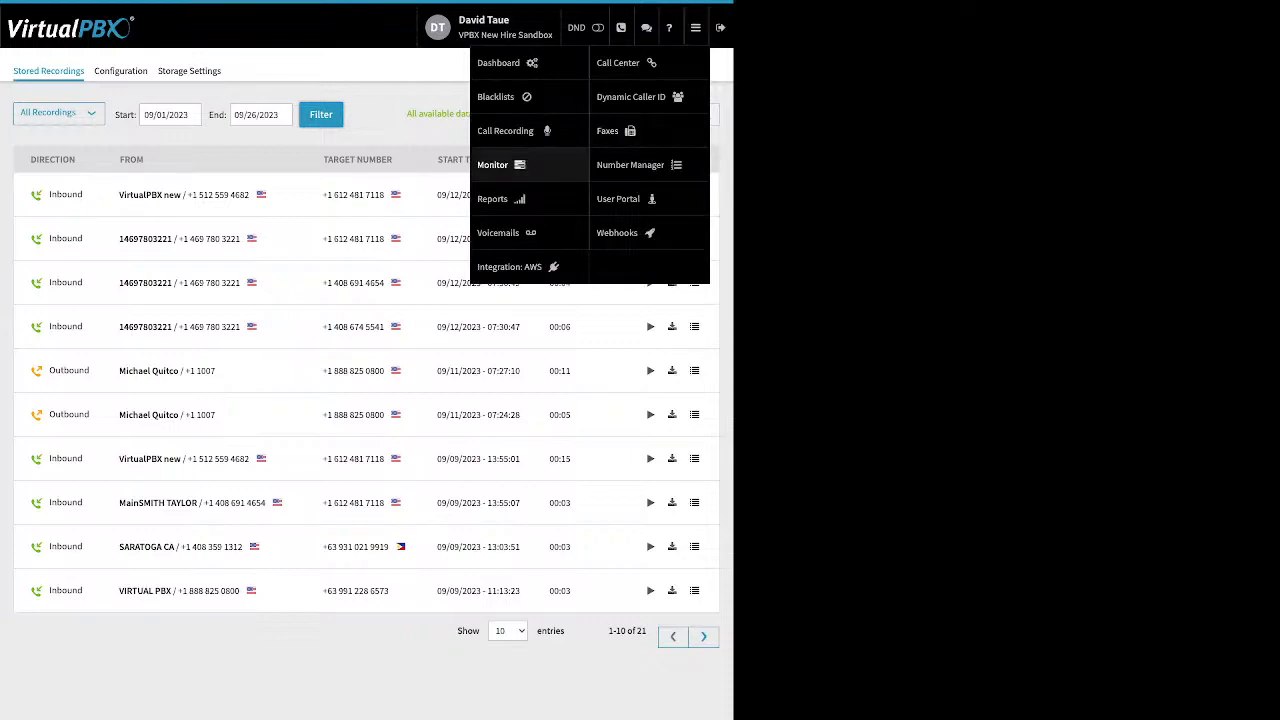
click(495, 165)
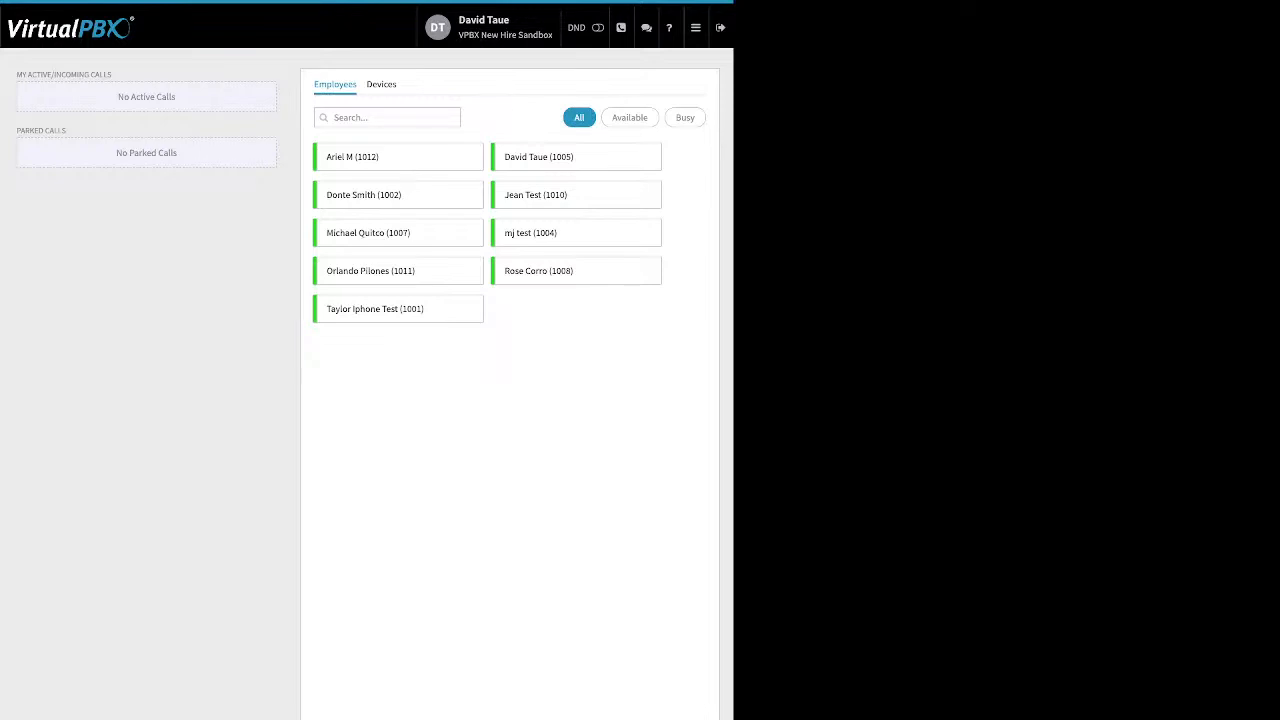
click(381, 85)
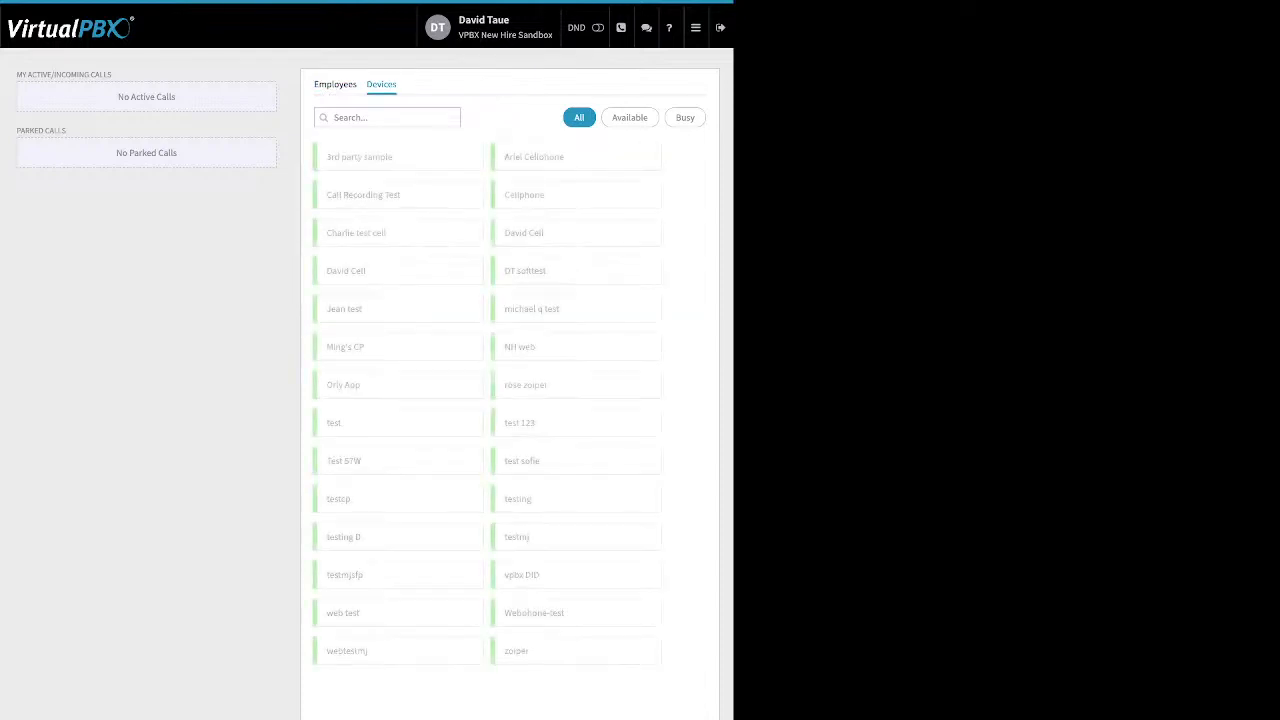
click(335, 85)
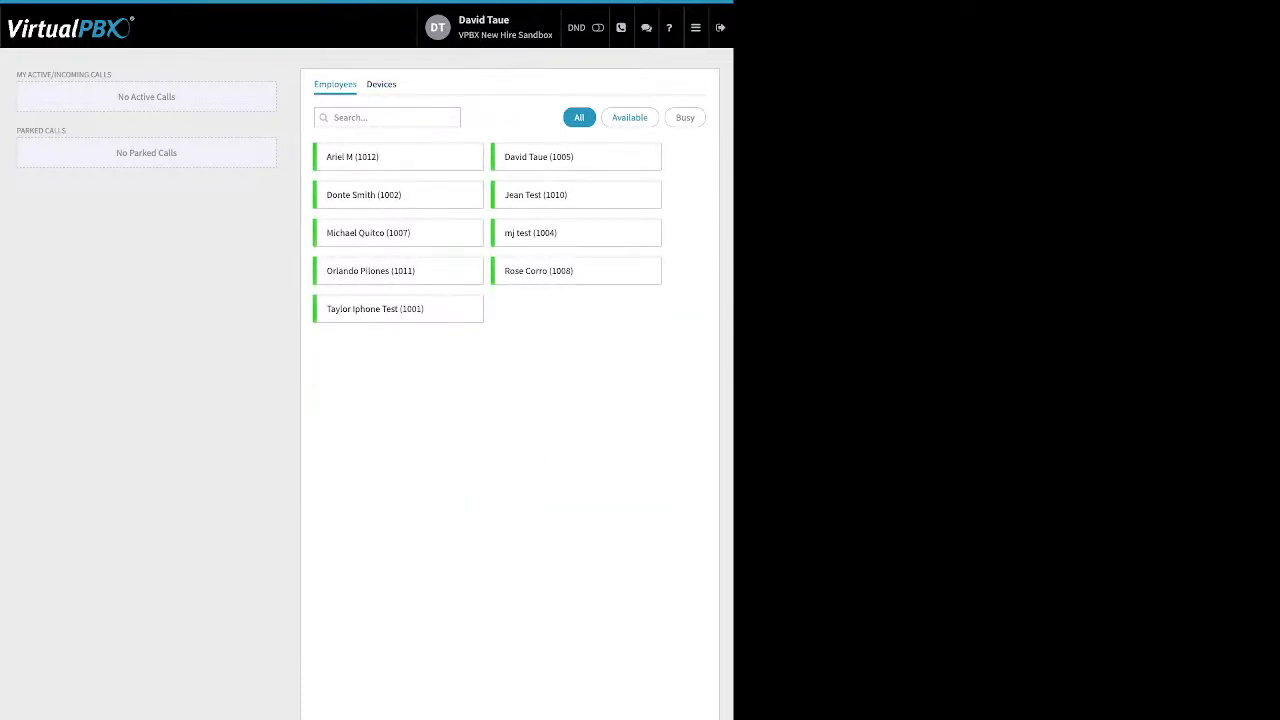
click(629, 117)
click(685, 117)
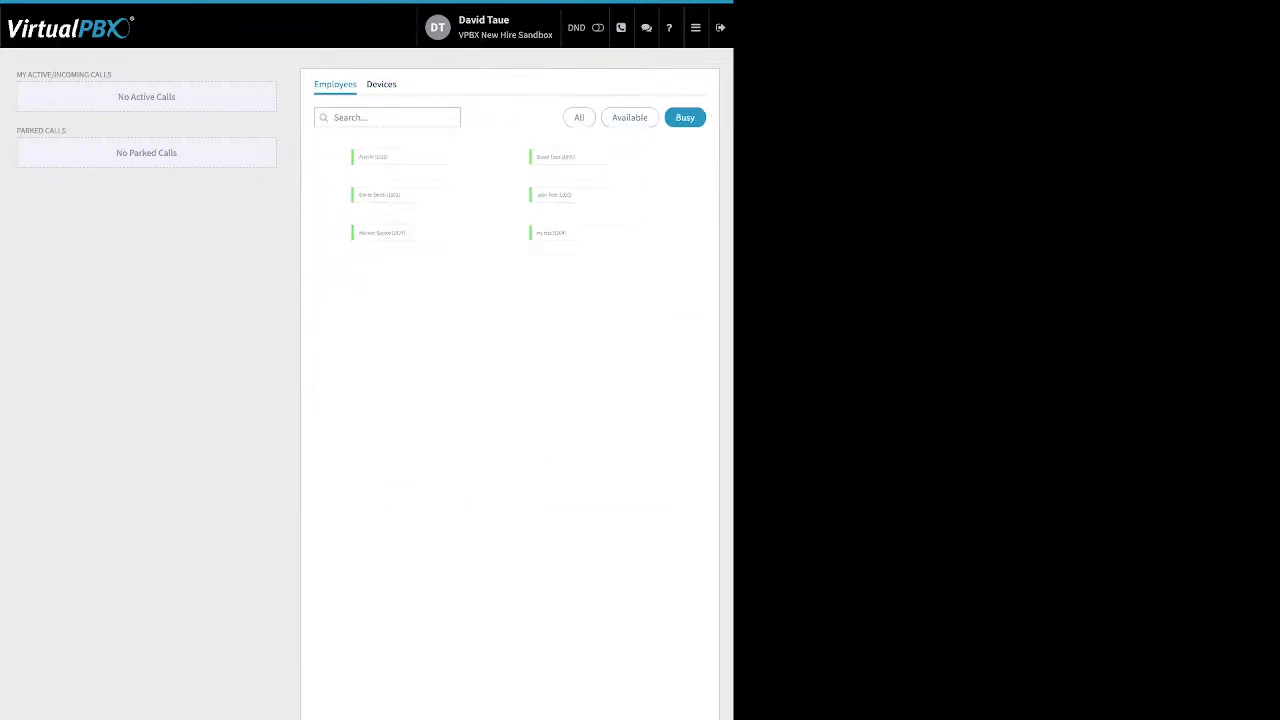
click(579, 117)
- Examine the My Active/Incoming Calls and Parked Calls areas of the monitor, and open the list of applications
drag(114, 75, 71, 75)
click(108, 75)
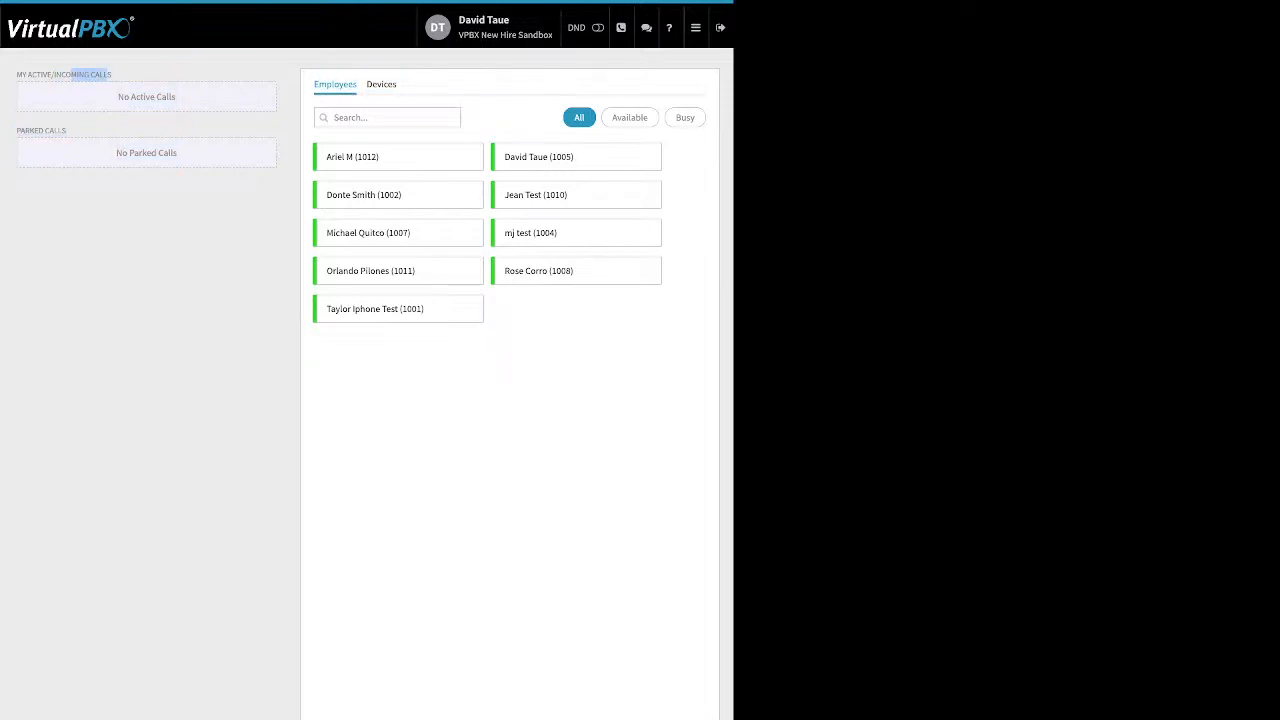
drag(58, 131, 30, 131)
mouse_move(696, 28)
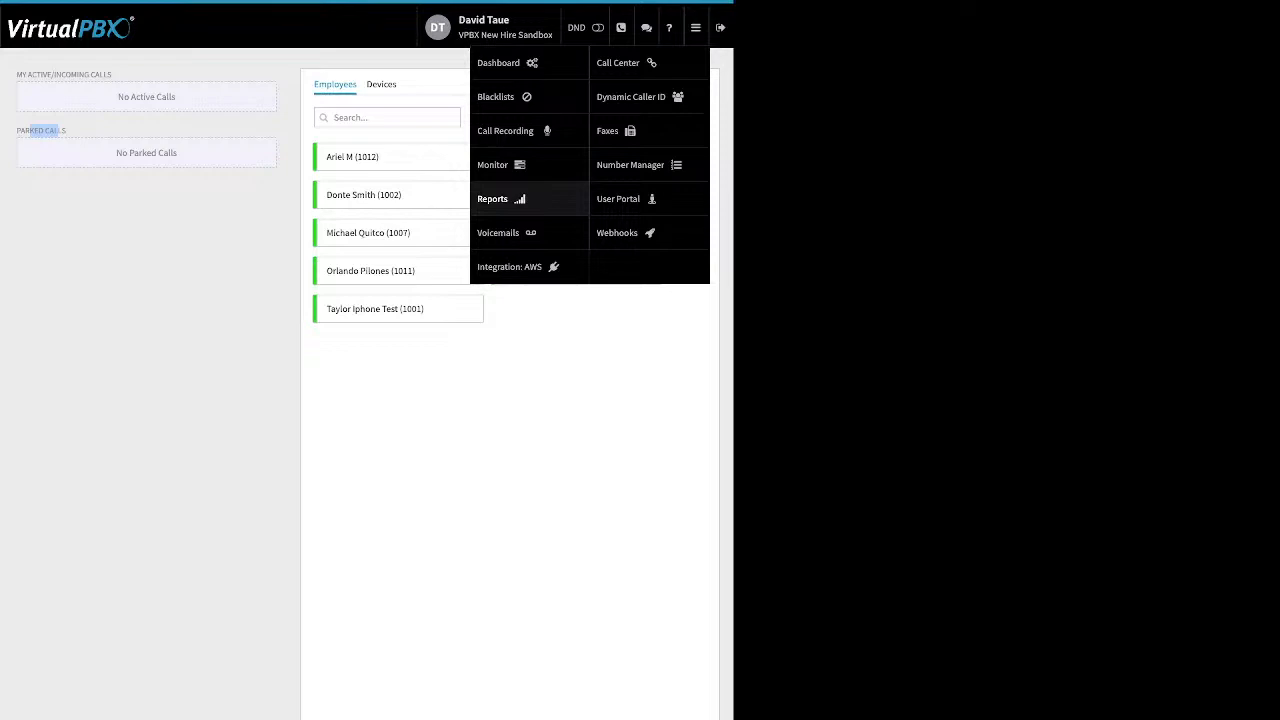
- Go to Voicemails and open the signed-in administrator's own voicemail box
click(497, 232)
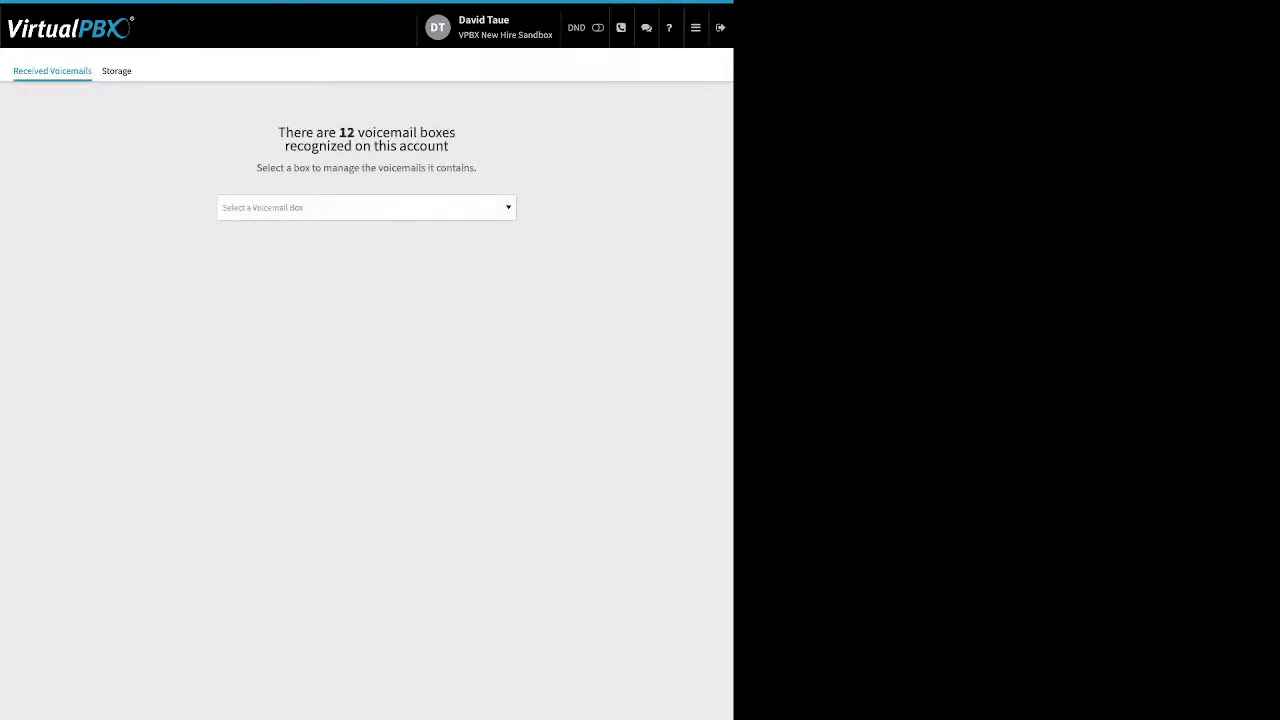
click(366, 208)
text(da)
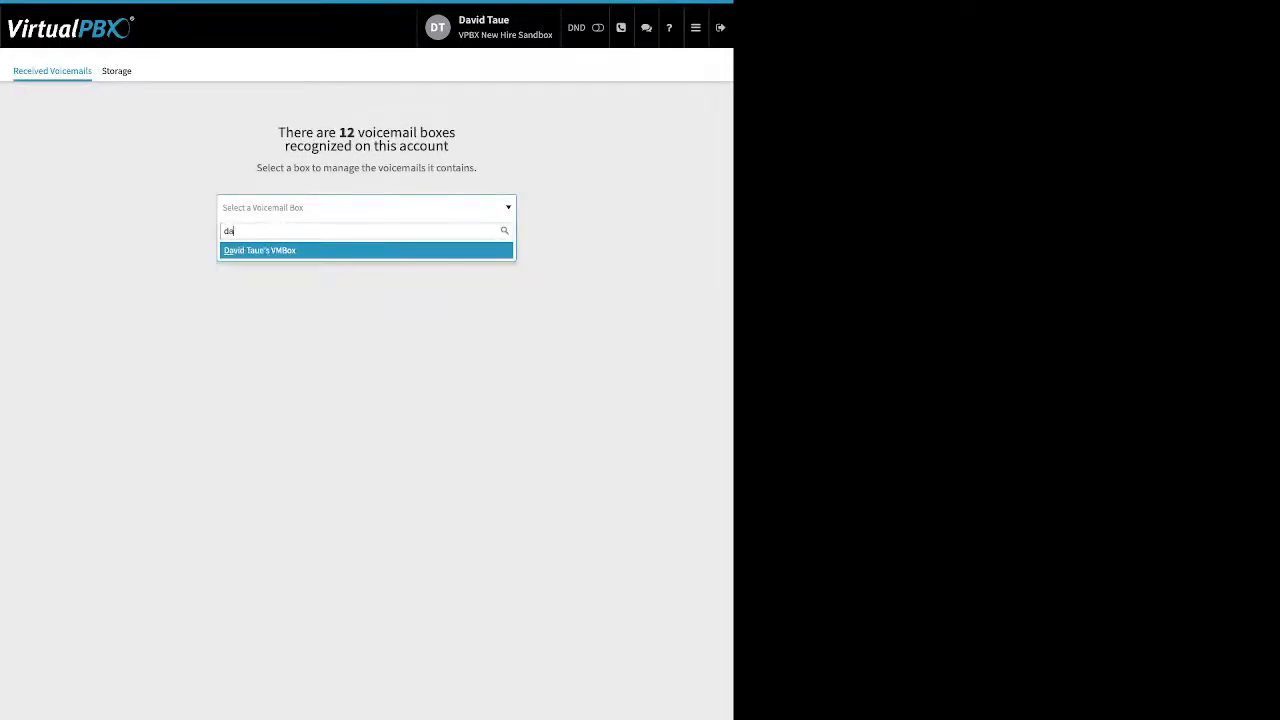
key(Return)
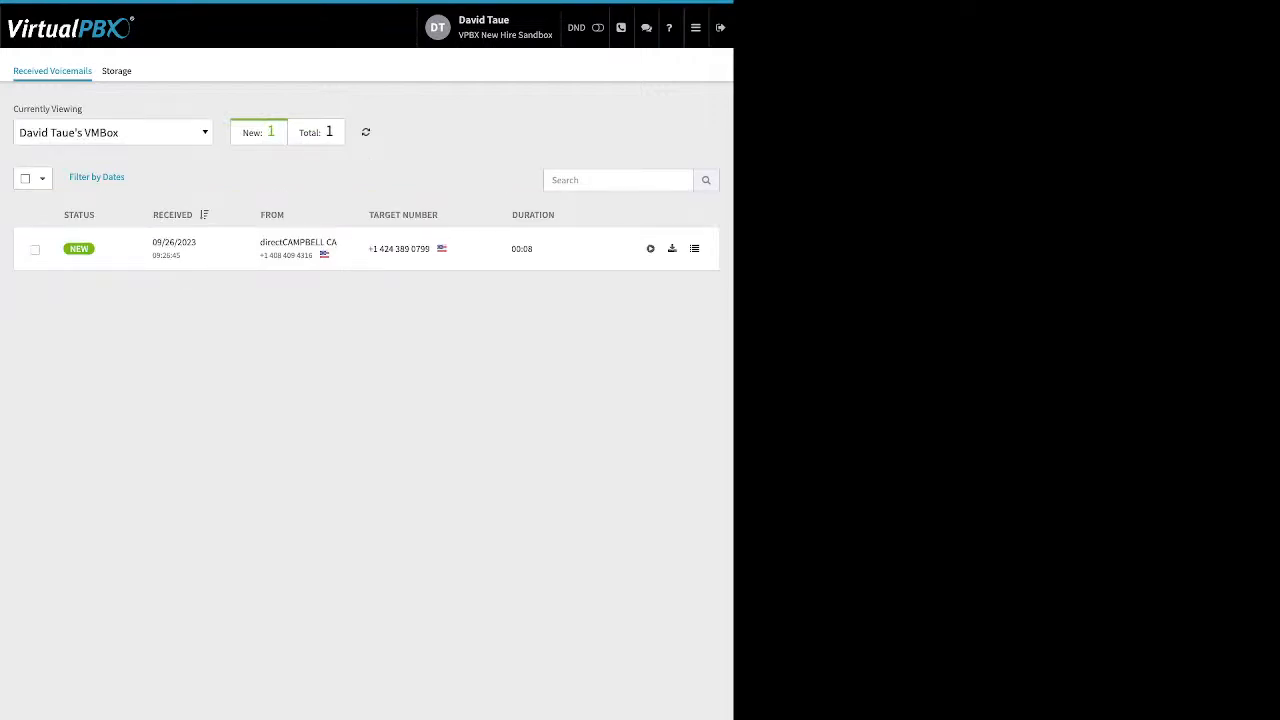
- Select the received voicemail and view the available Move To destinations and the status marking options
click(35, 250)
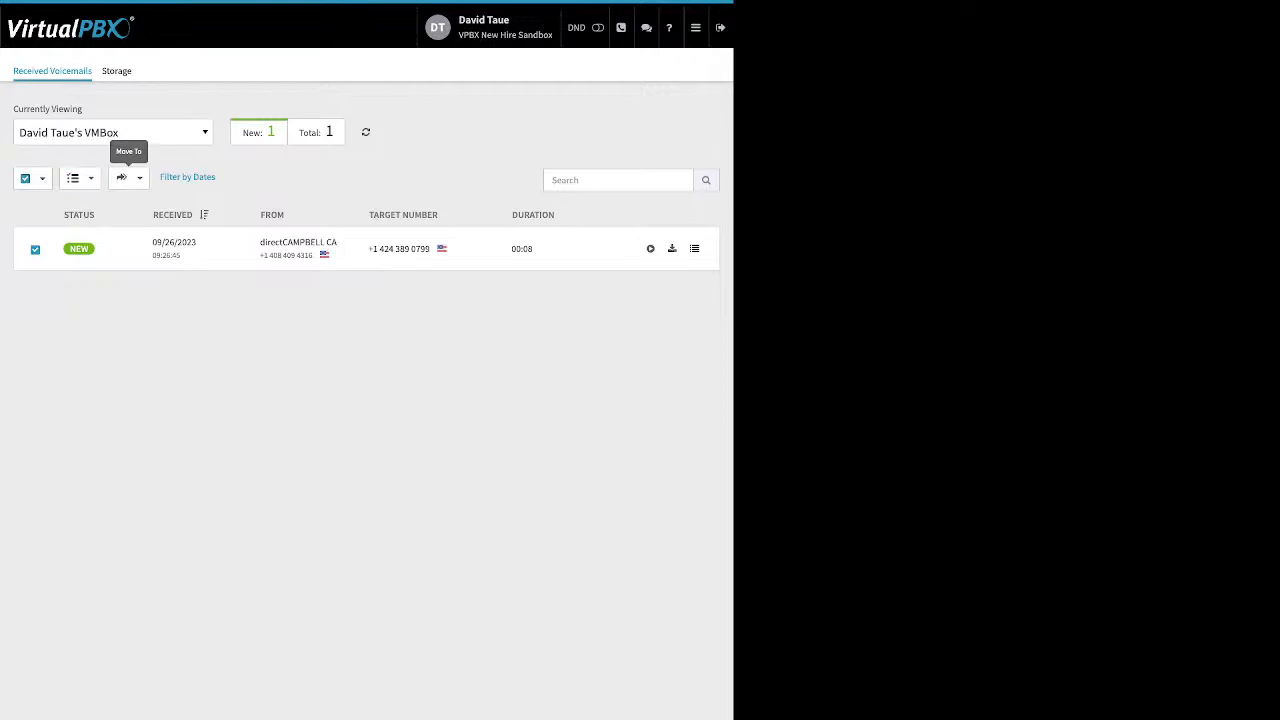
click(129, 178)
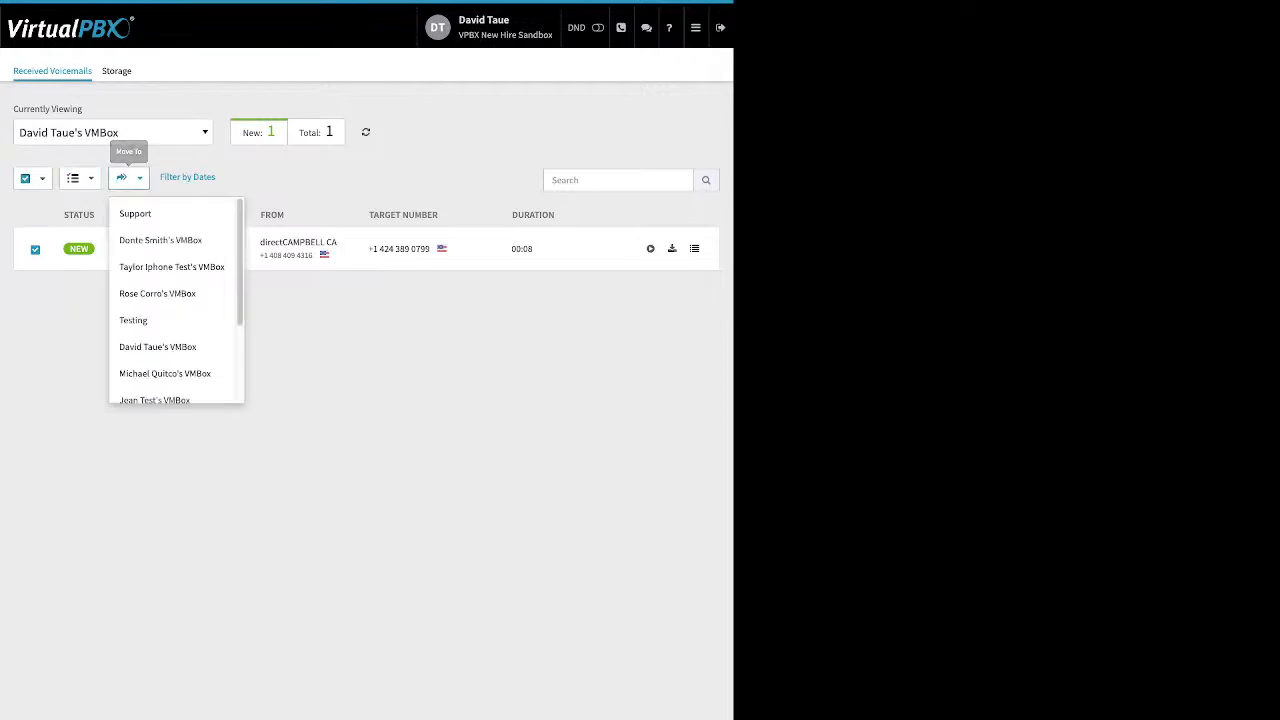
click(80, 178)
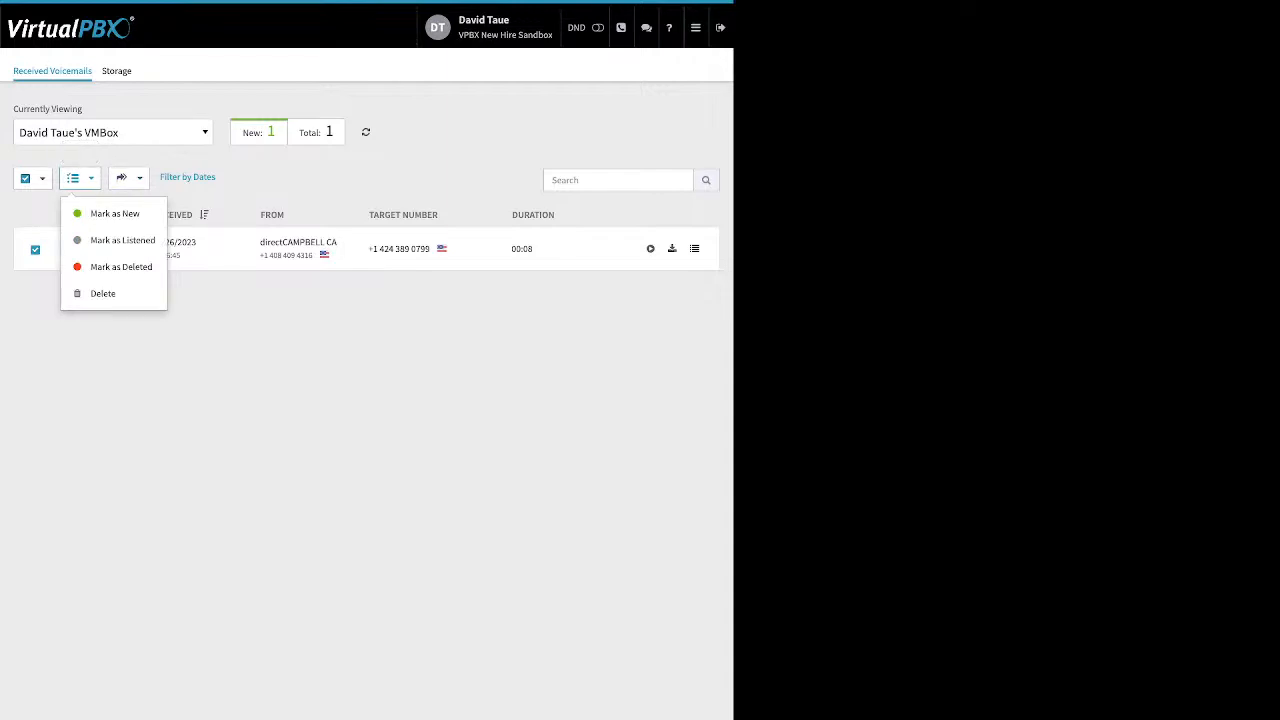
key(Escape)
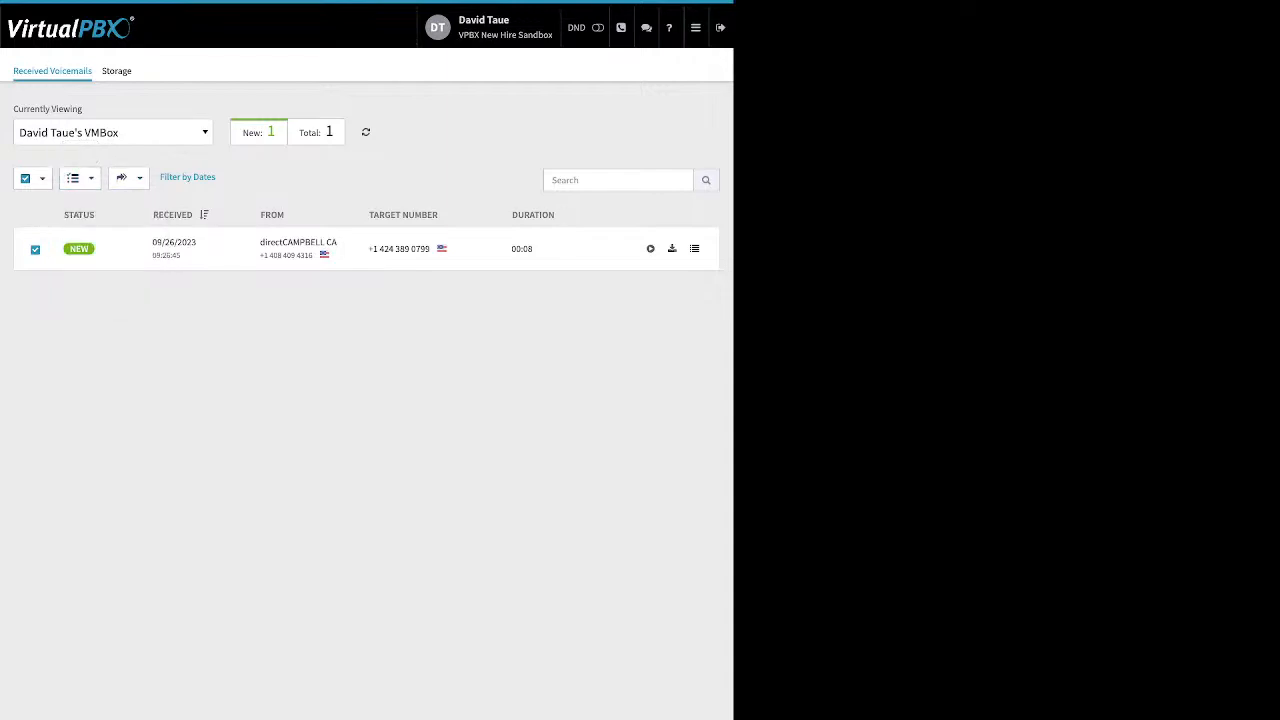
- Go to Integration: AWS, examine the test user account's key, bucket and host fields, and leave without saving
click(696, 28)
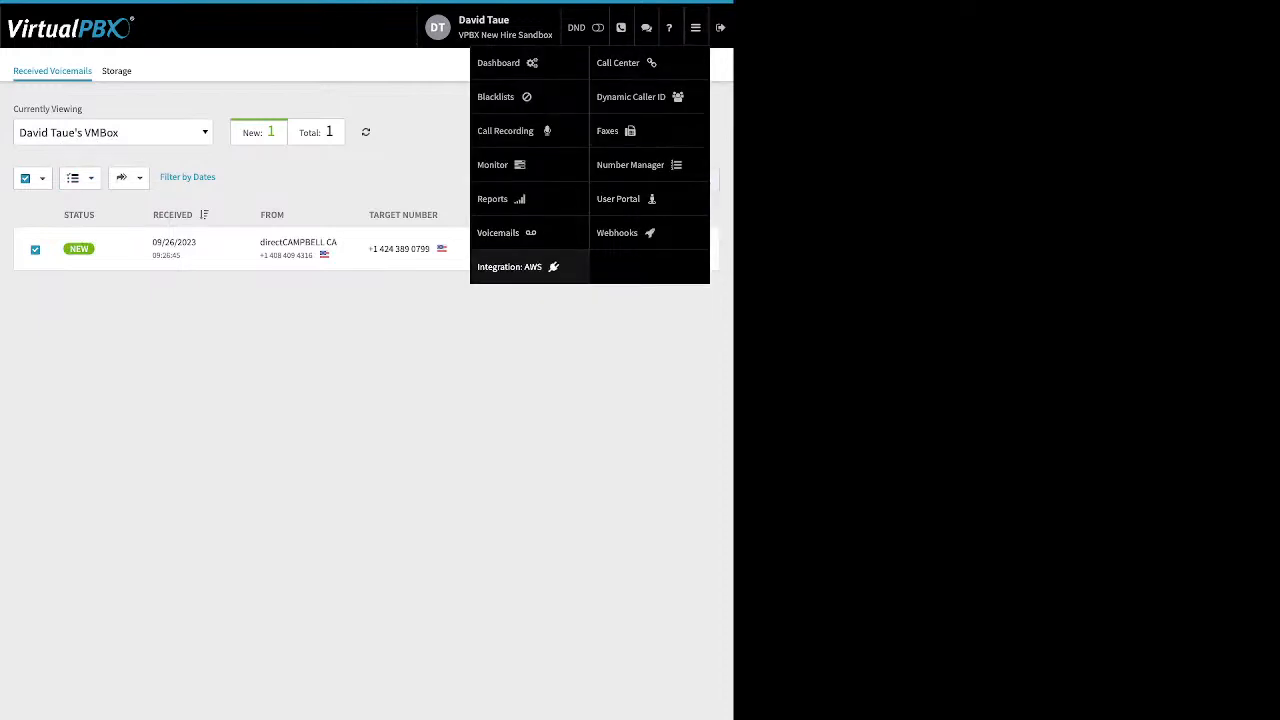
click(509, 267)
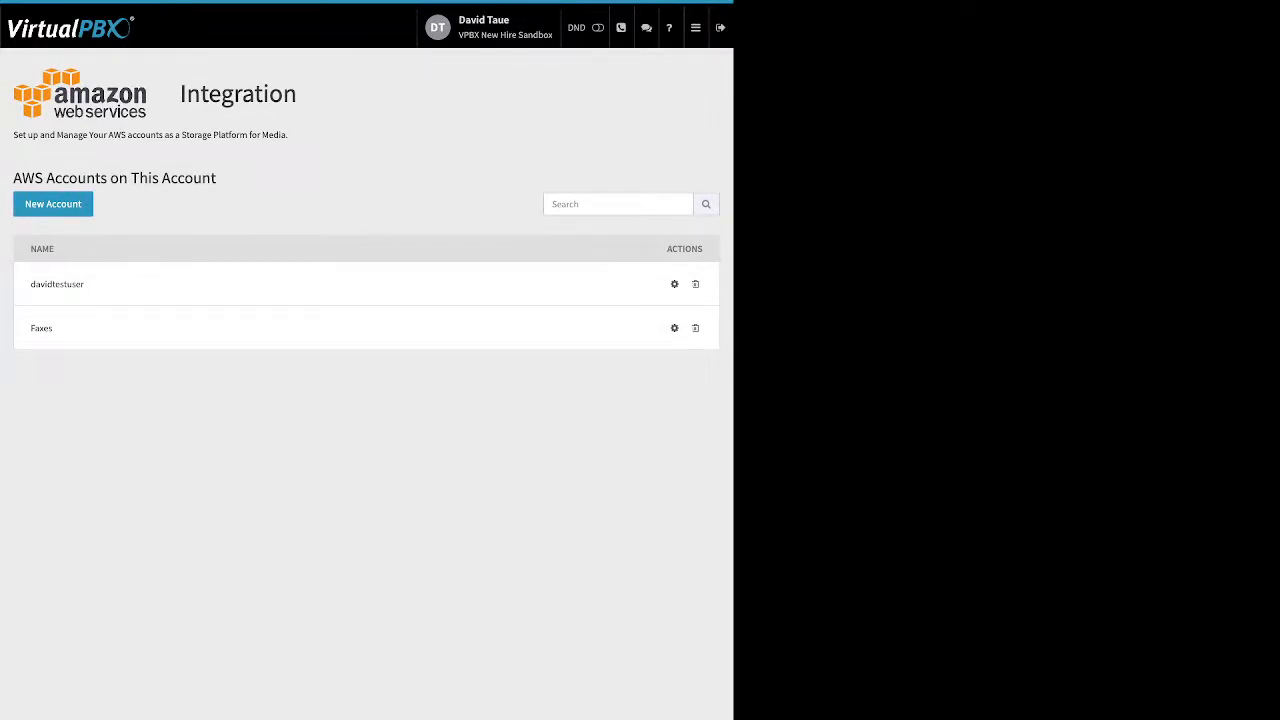
click(674, 284)
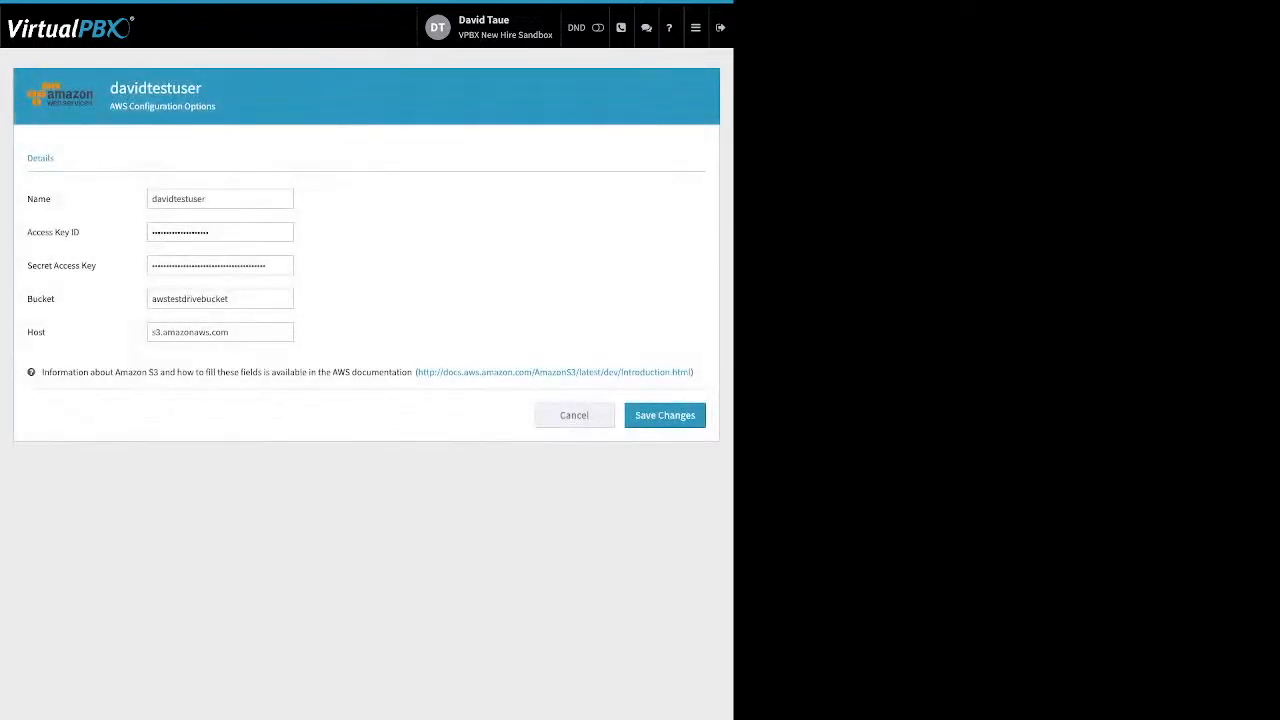
drag(118, 234, 114, 333)
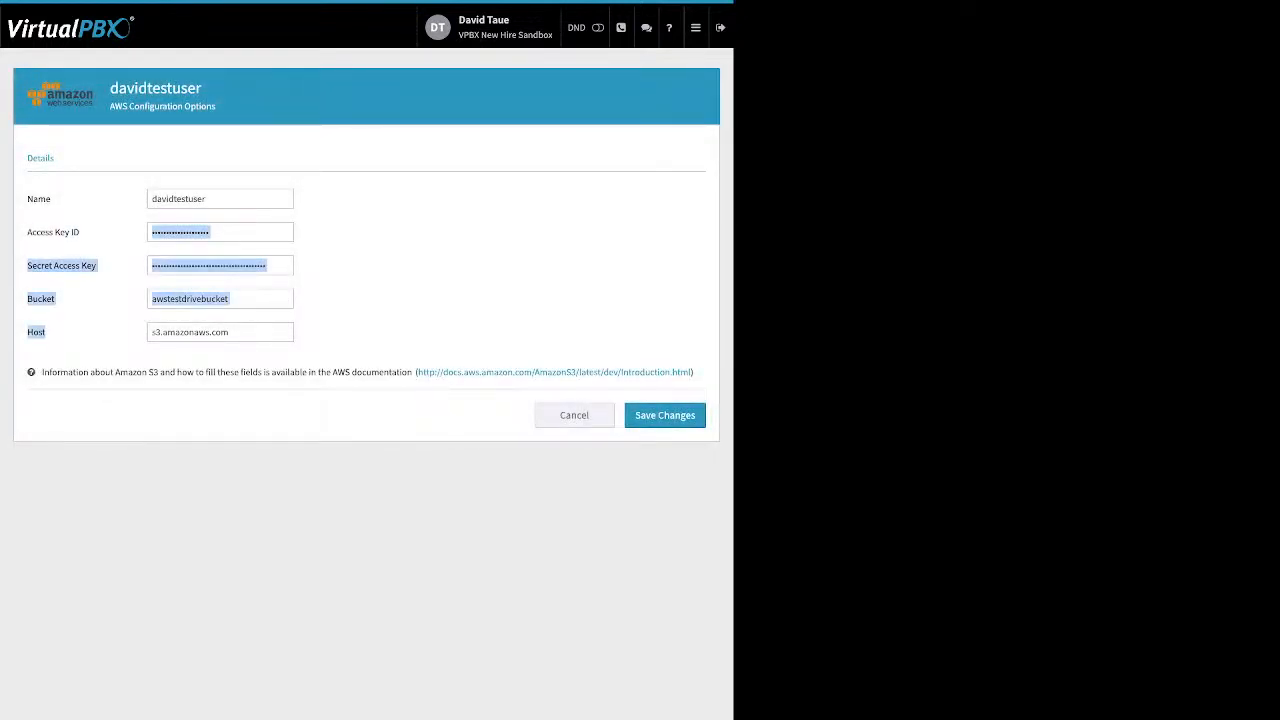
click(574, 415)
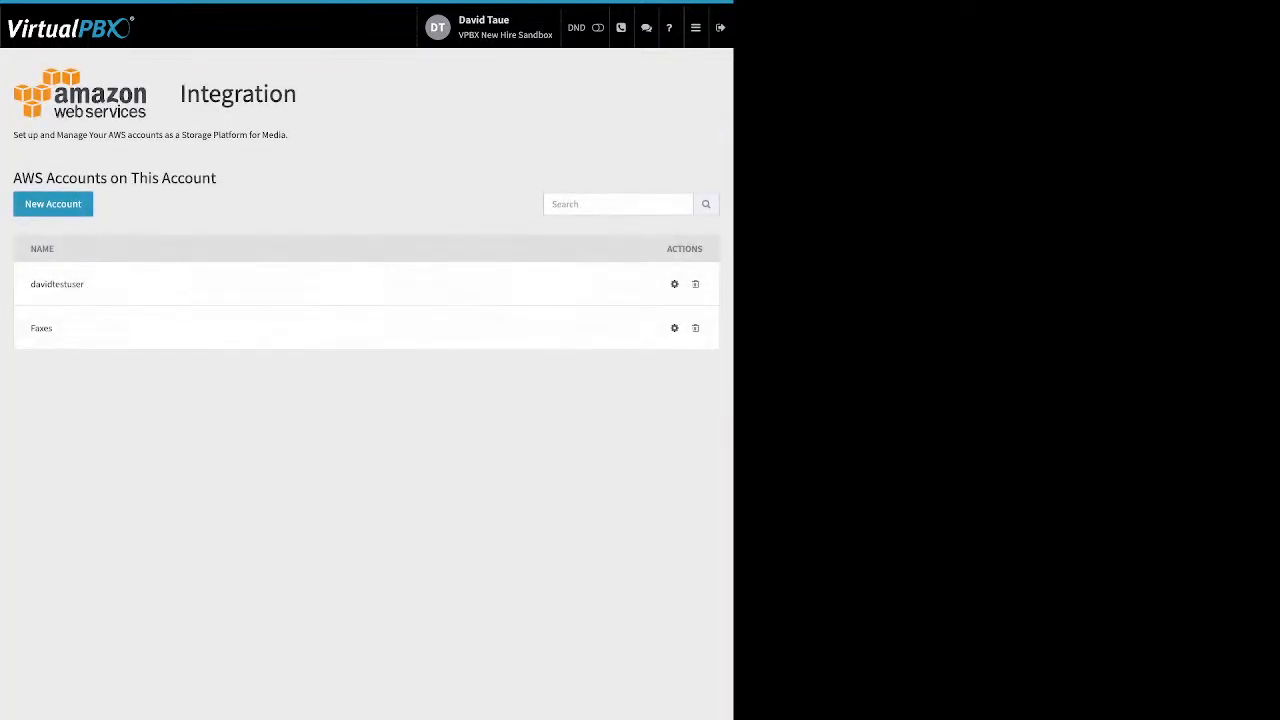
- Go to Dynamic Caller ID, open the Vegas rule, and examine the area code it matches before closing it
click(695, 27)
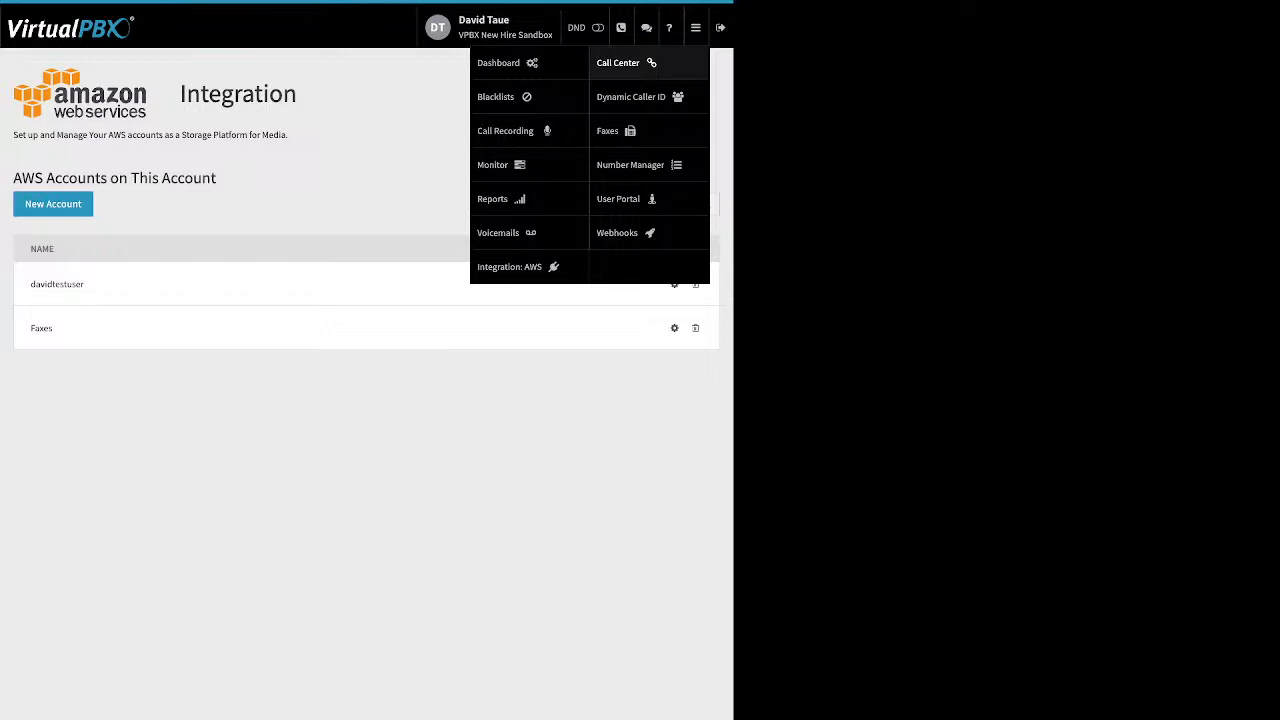
click(630, 96)
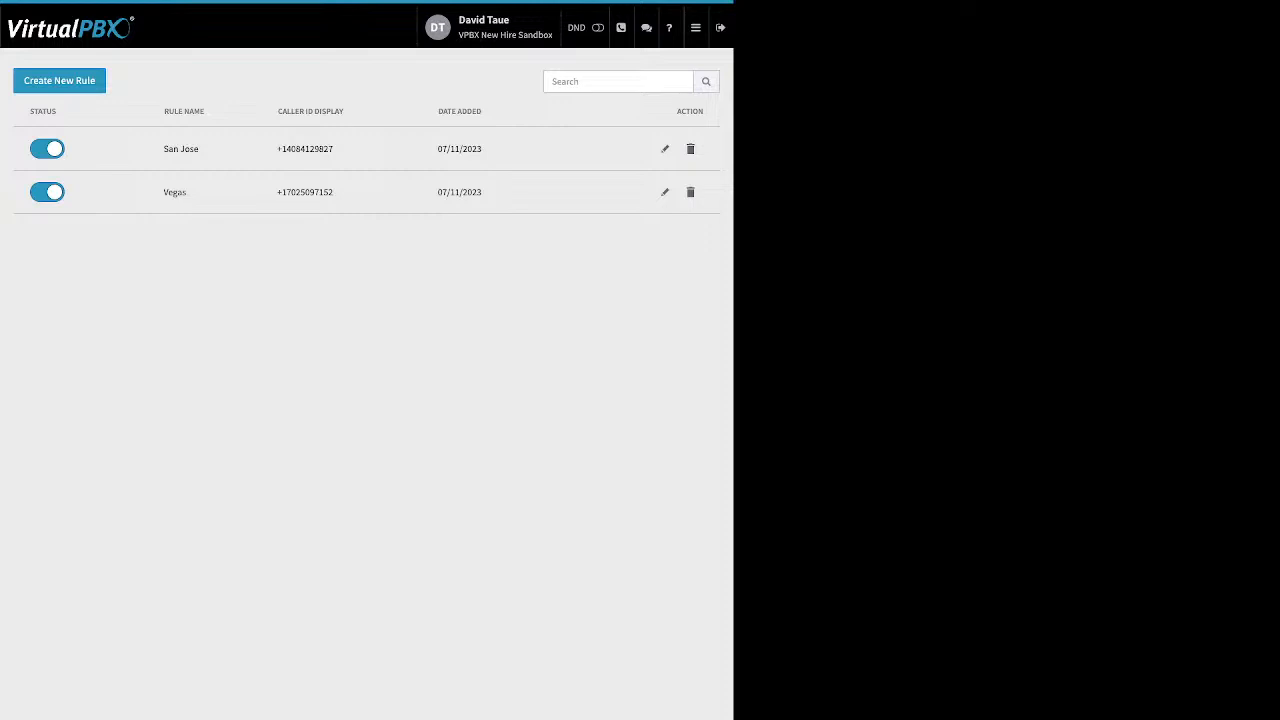
click(665, 192)
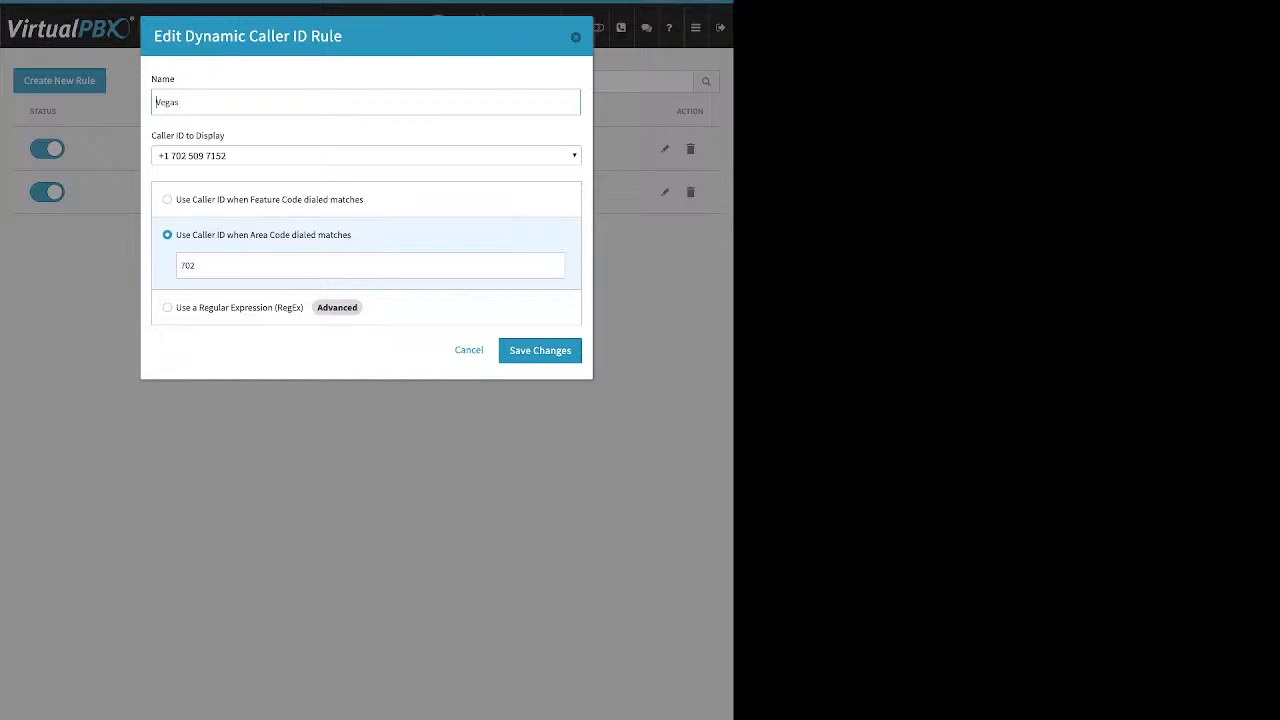
double_click(191, 266)
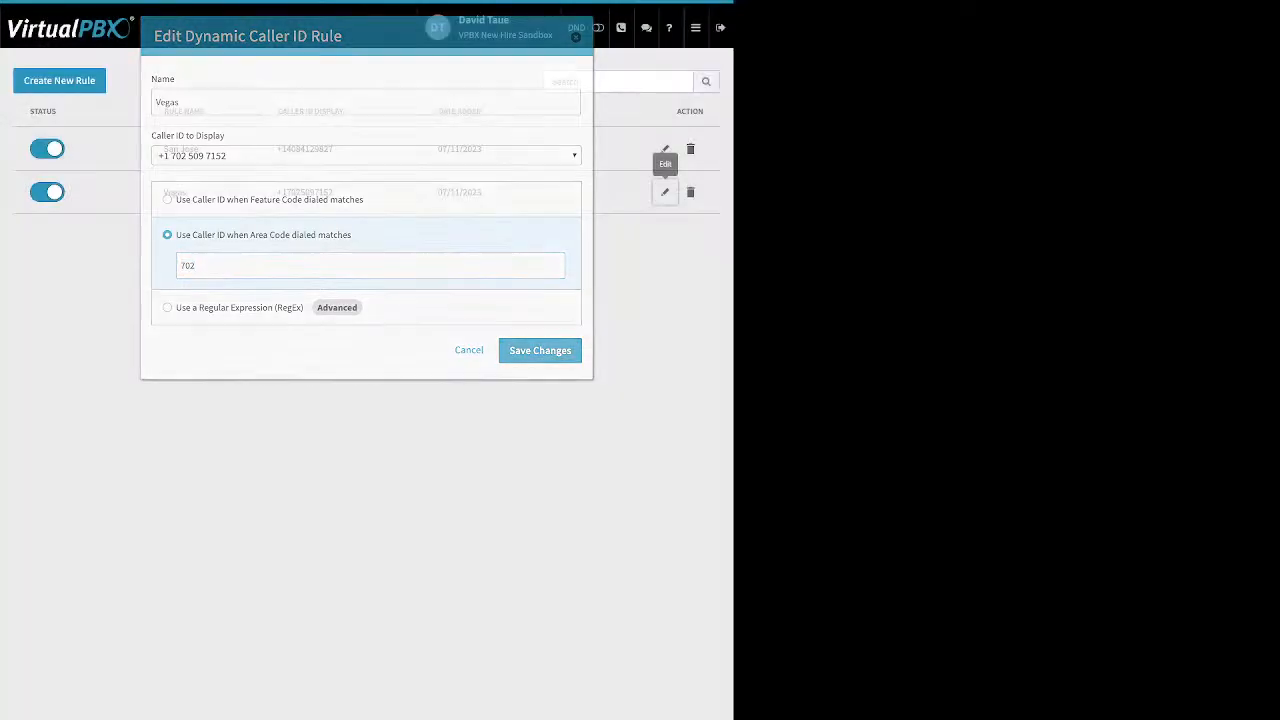
- In the San Jose rule, choose a number in use as the Caller ID to Display, examine the feature code, and leave without saving
click(664, 148)
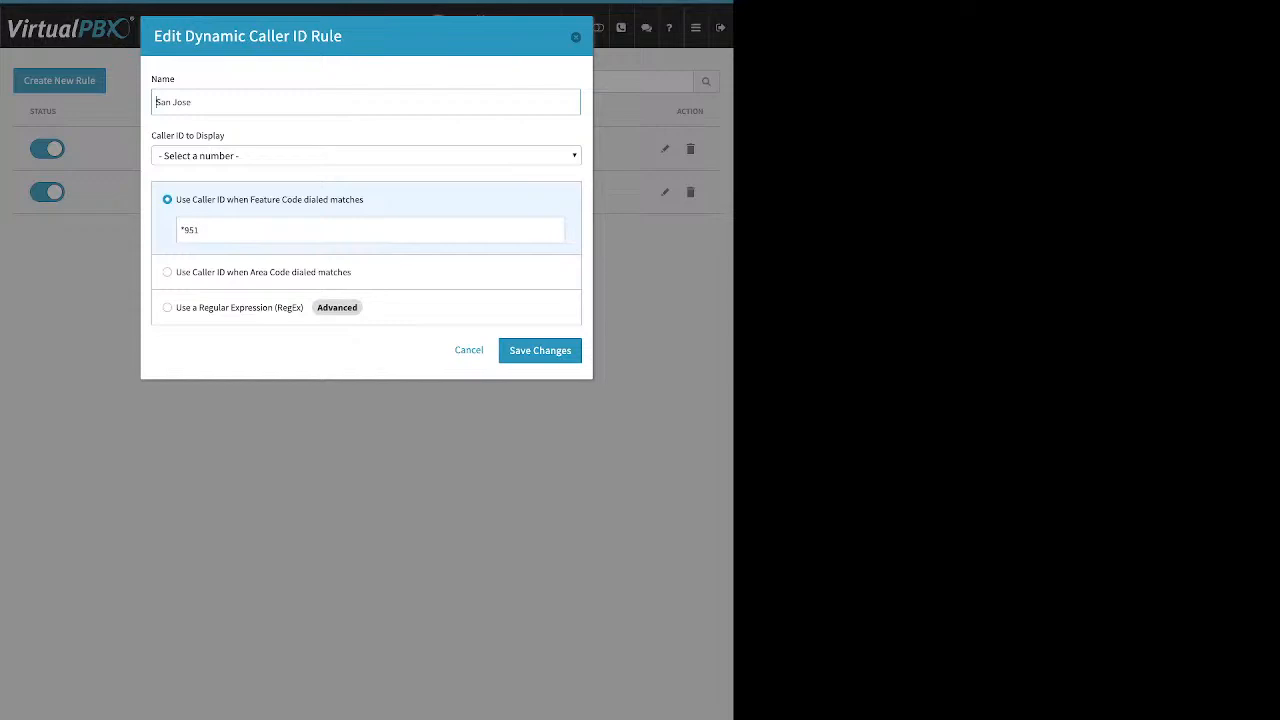
click(366, 156)
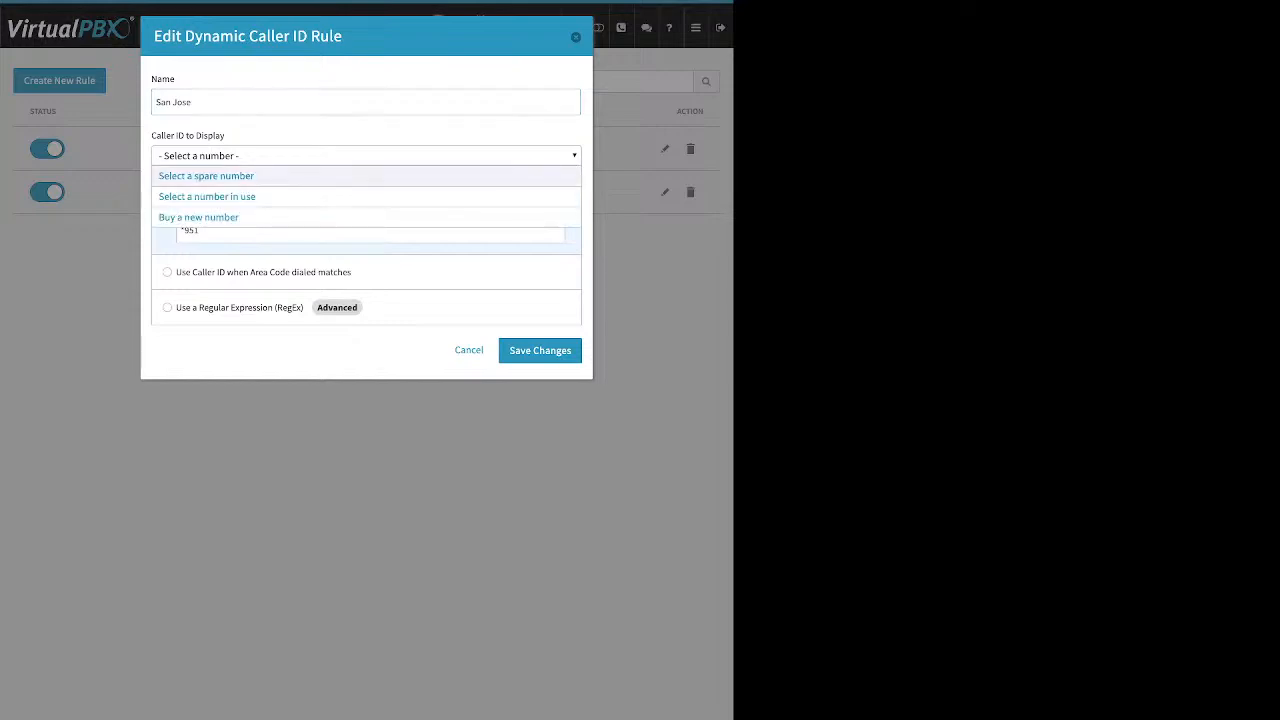
click(206, 196)
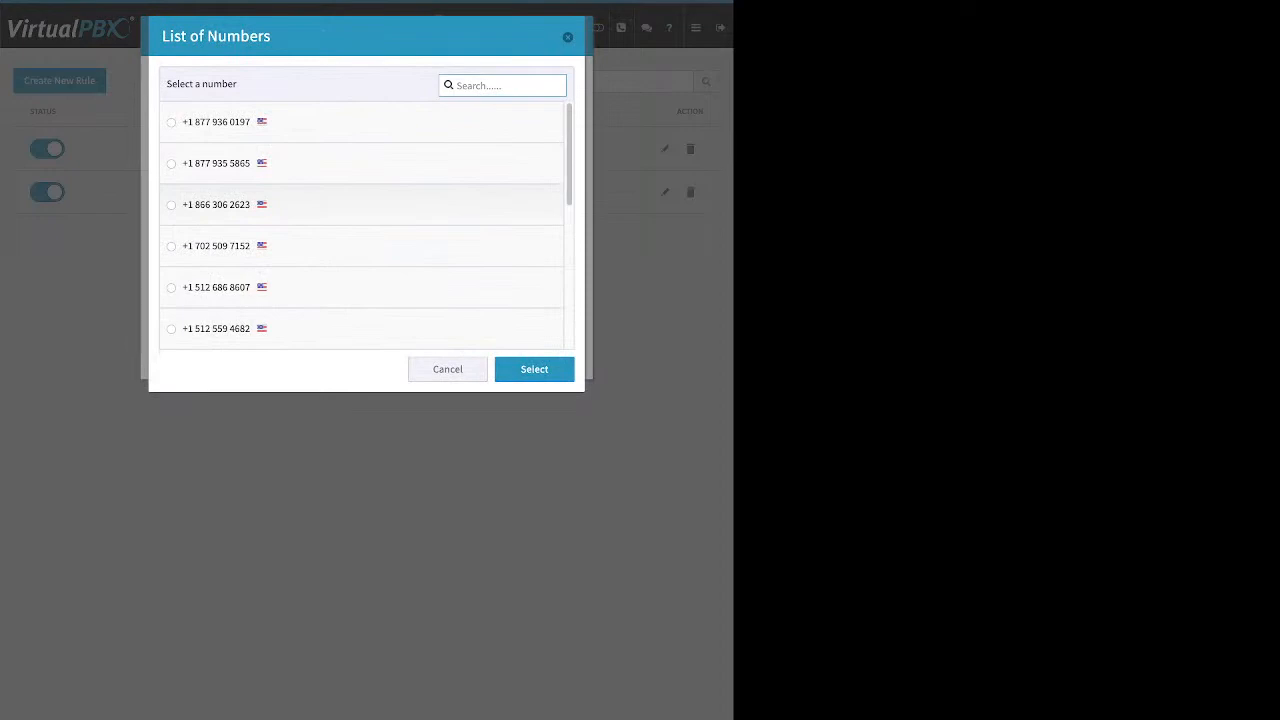
scroll(362, 225, down, 6)
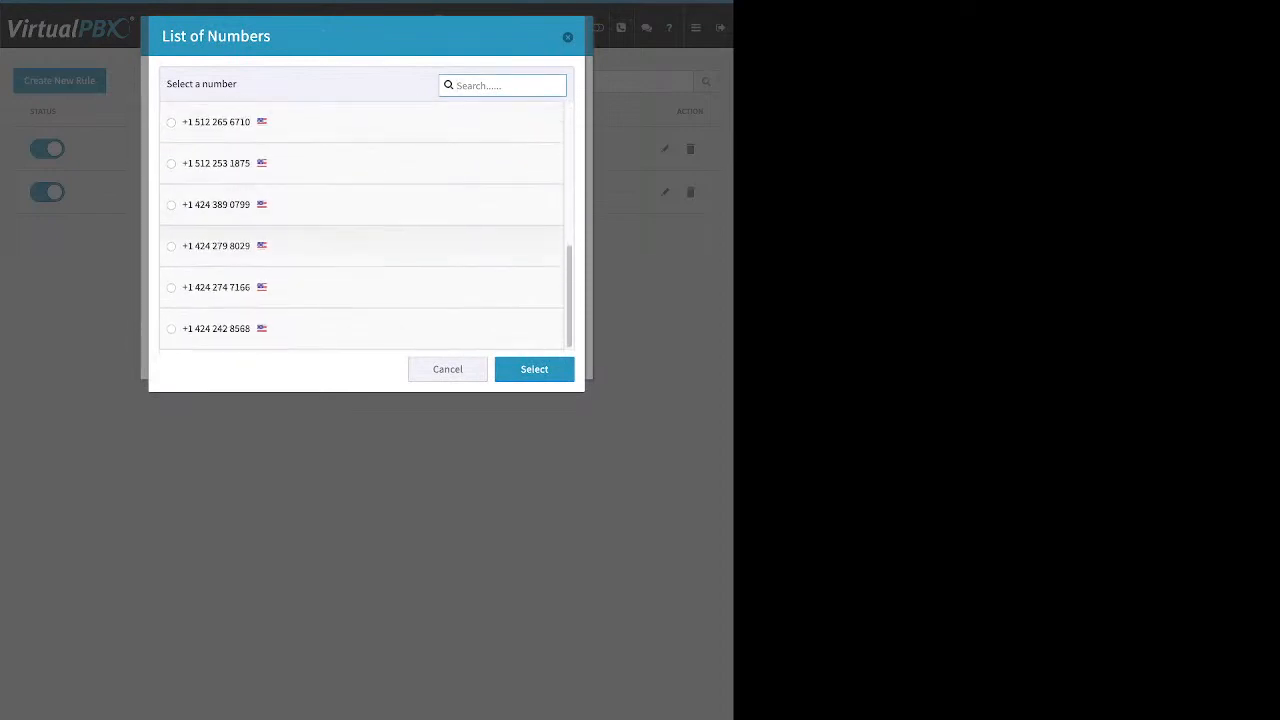
click(171, 246)
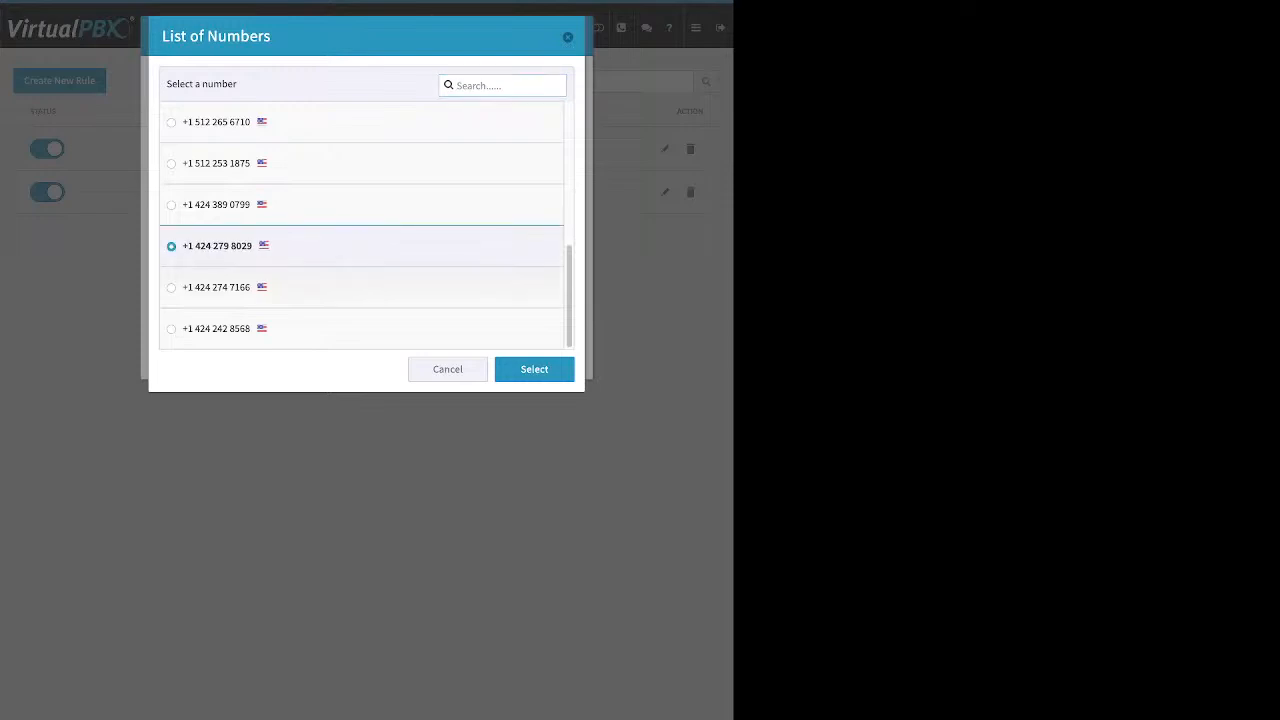
click(534, 369)
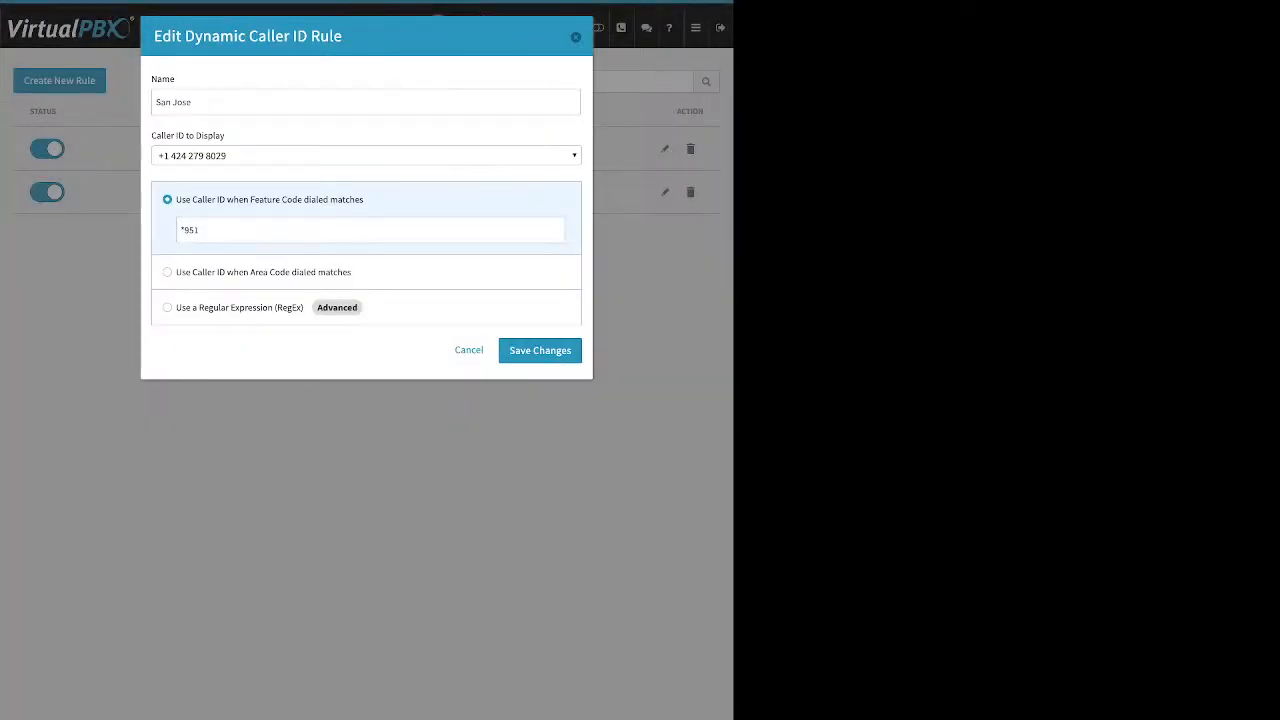
double_click(193, 230)
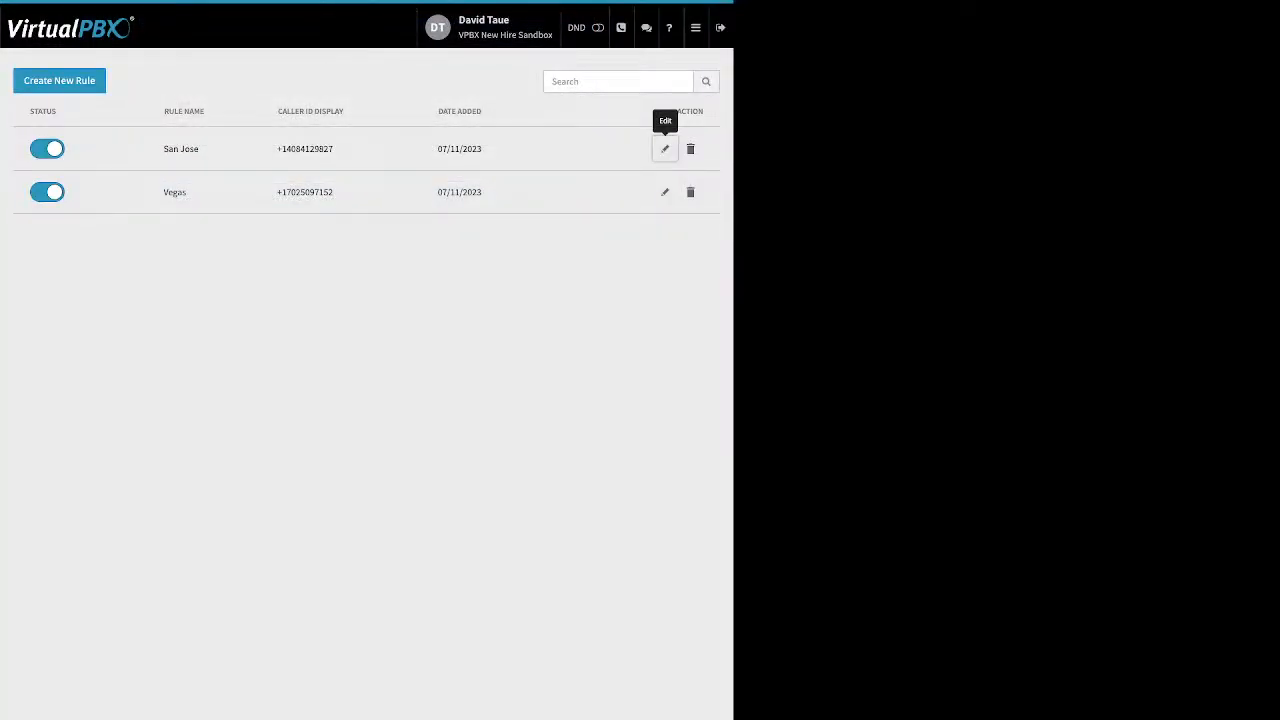
- Go to Faxes and view the inbound and outbound faxes of VPBX New Hire Sandbox's Main Faxbox
click(695, 27)
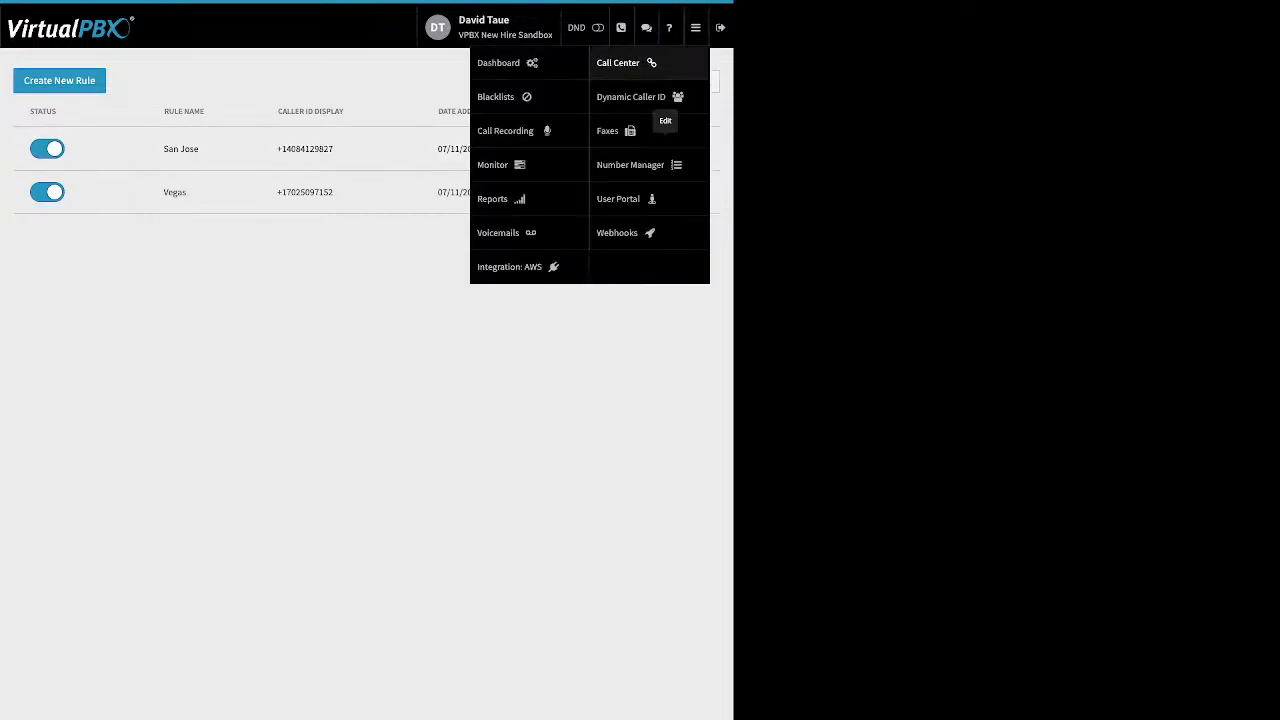
click(610, 130)
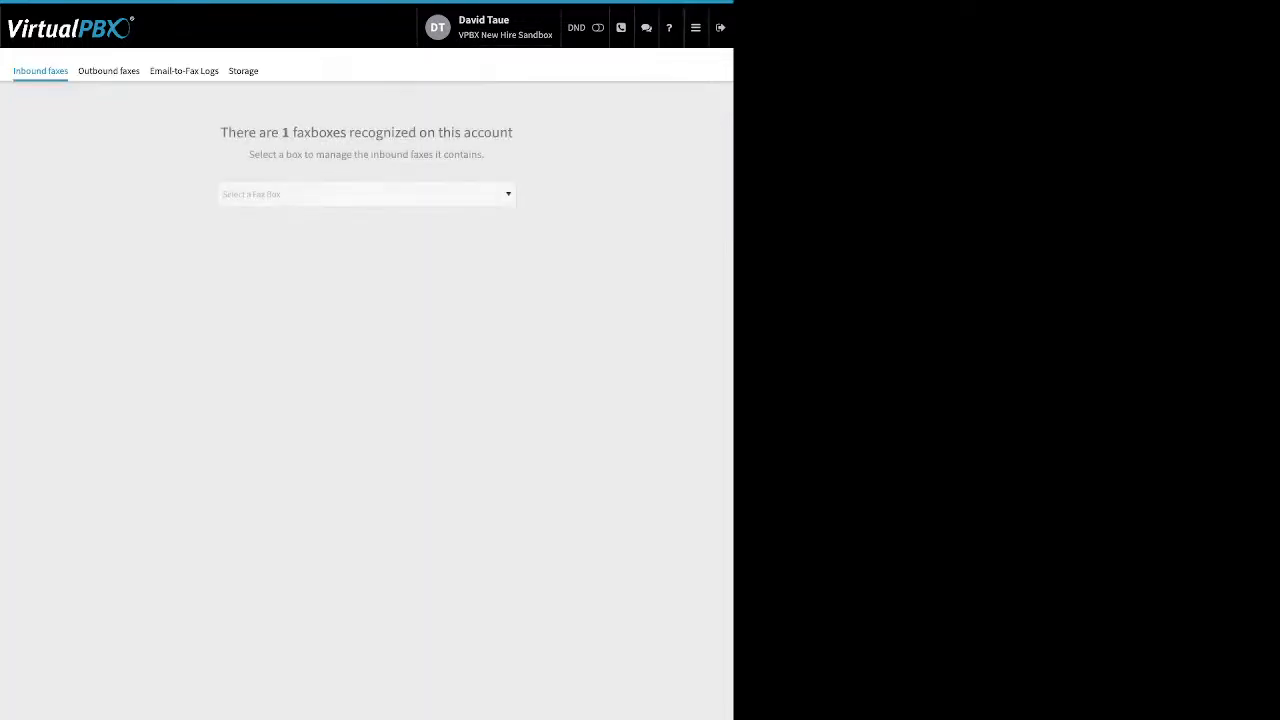
click(366, 194)
click(366, 237)
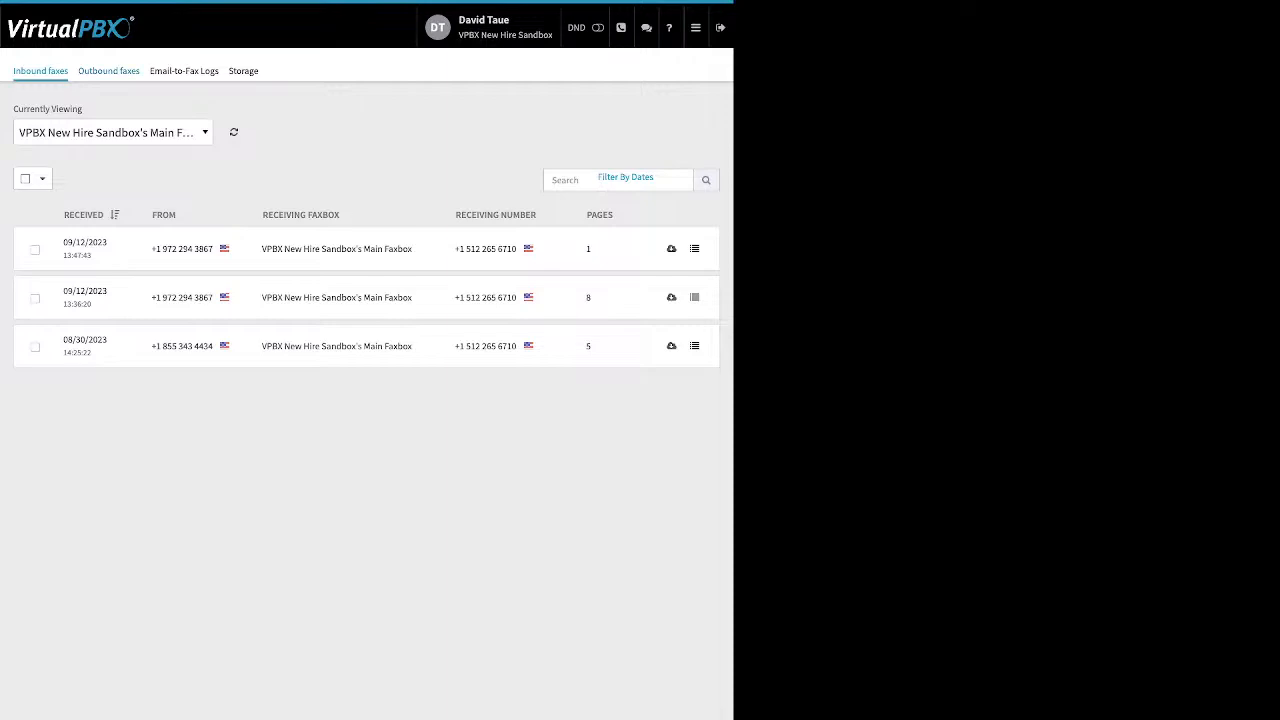
click(109, 71)
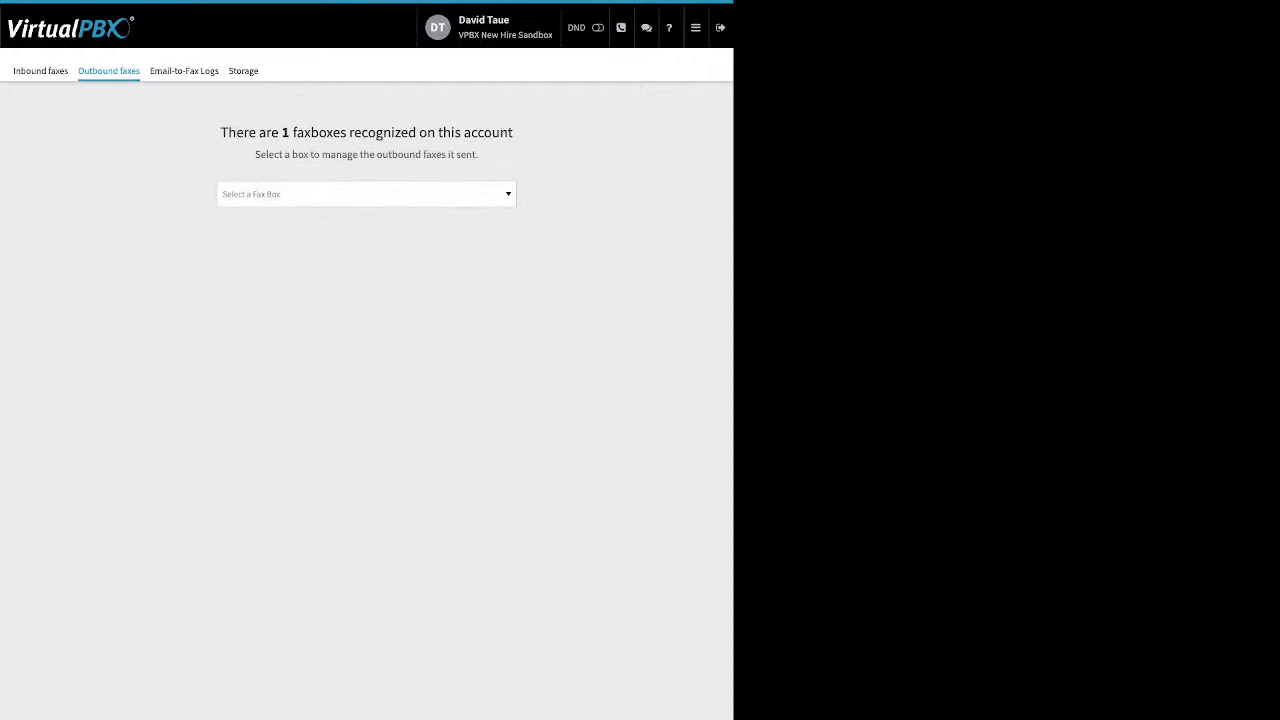
click(366, 194)
click(366, 237)
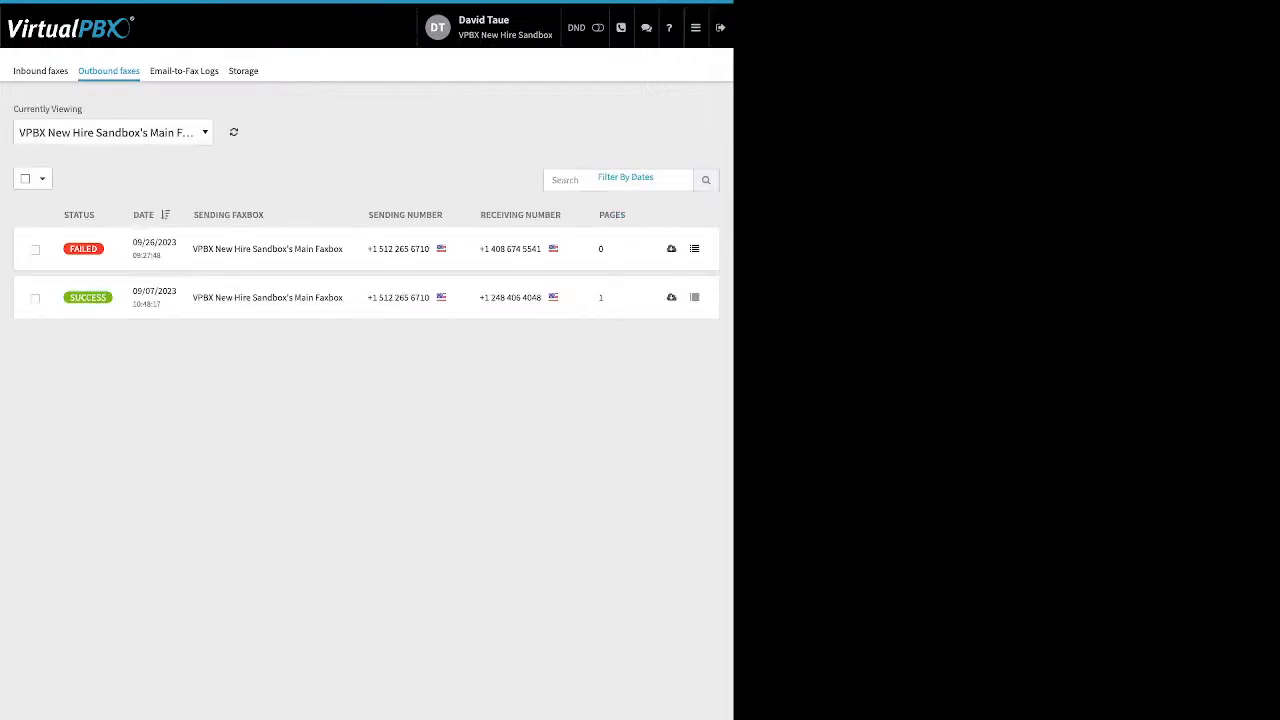
mouse_move(83, 248)
- View the Email-to-Fax Logs, examine the error in the entry's technical details, and close them
click(184, 70)
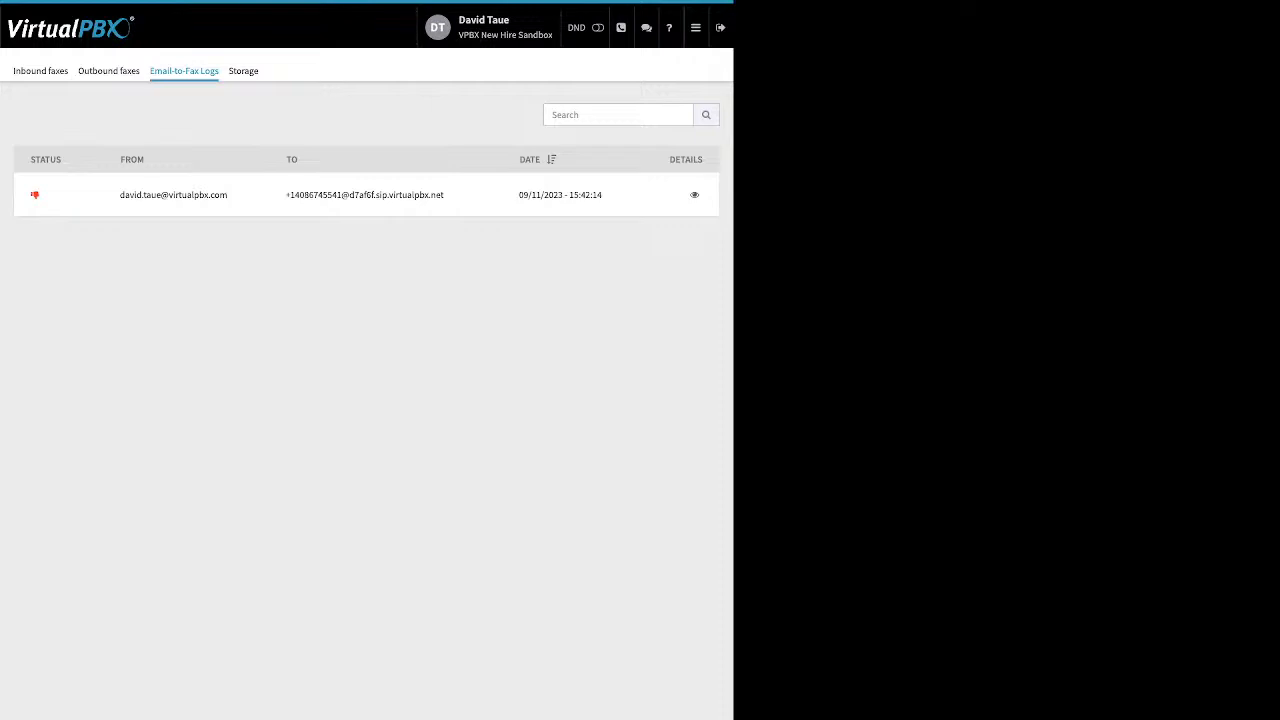
click(694, 195)
drag(222, 308, 141, 307)
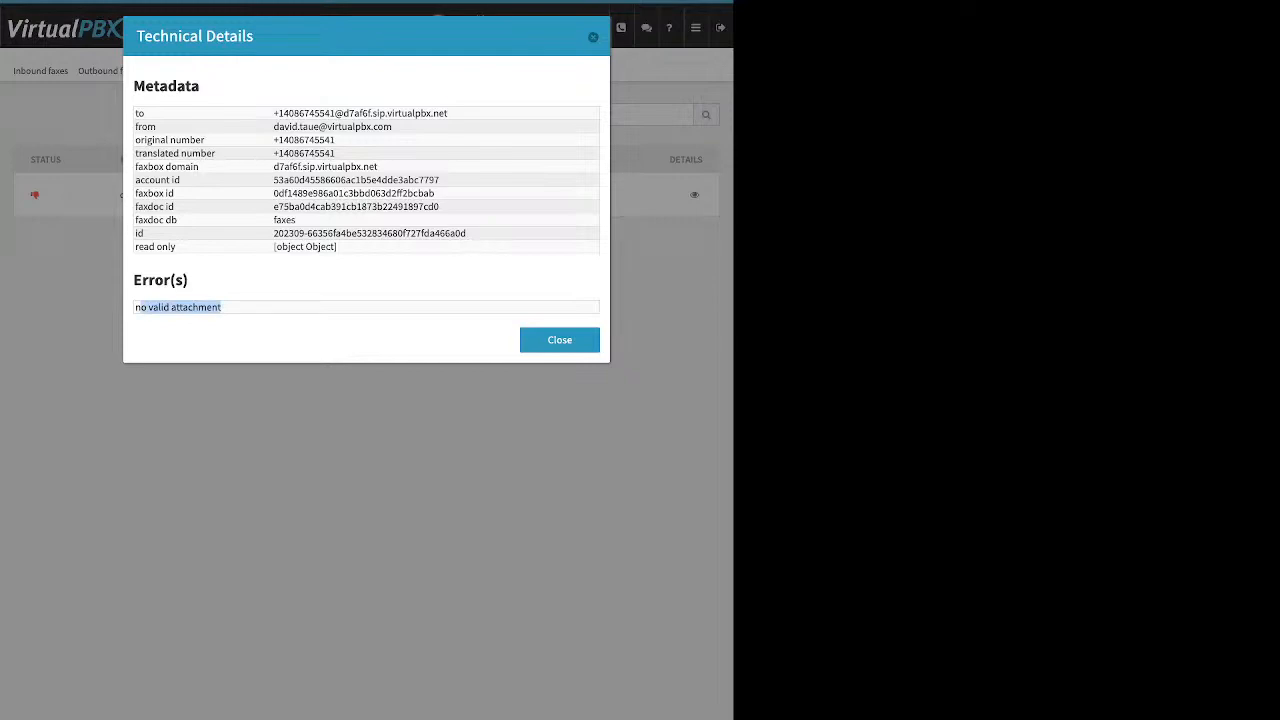
click(593, 37)
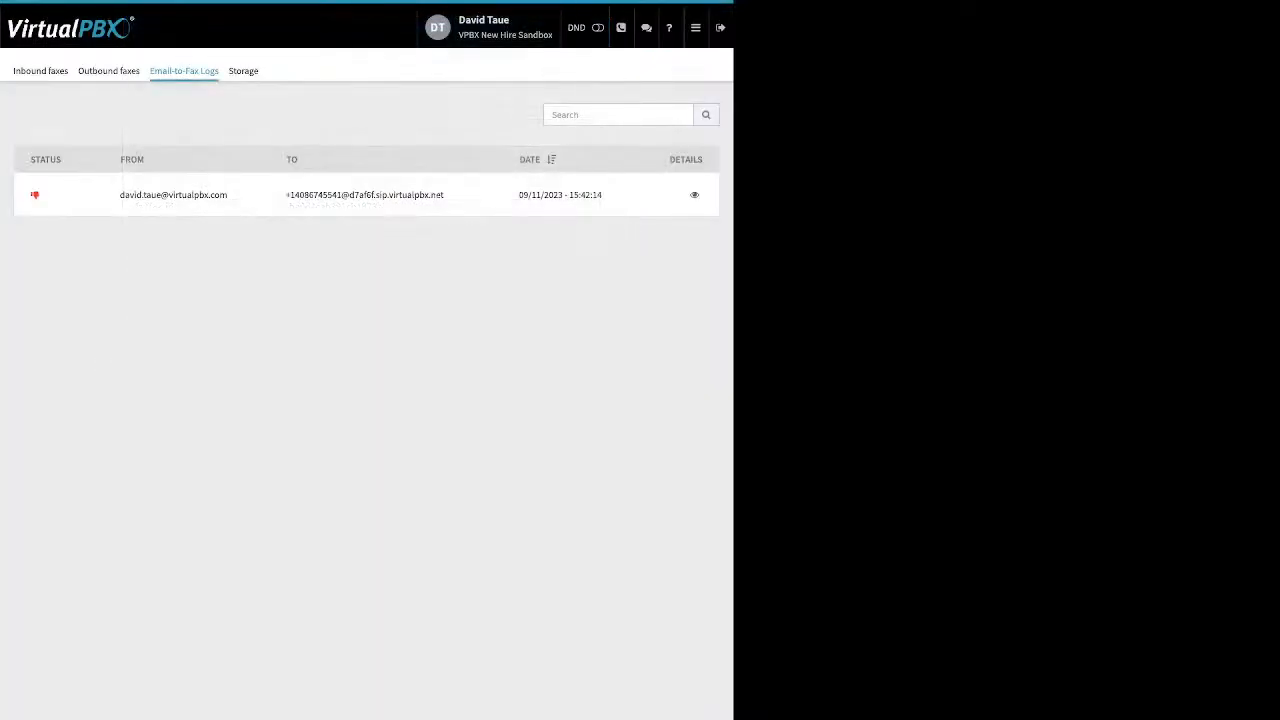
- View the spare numbers in Number Manager and go to Webhooks
click(695, 27)
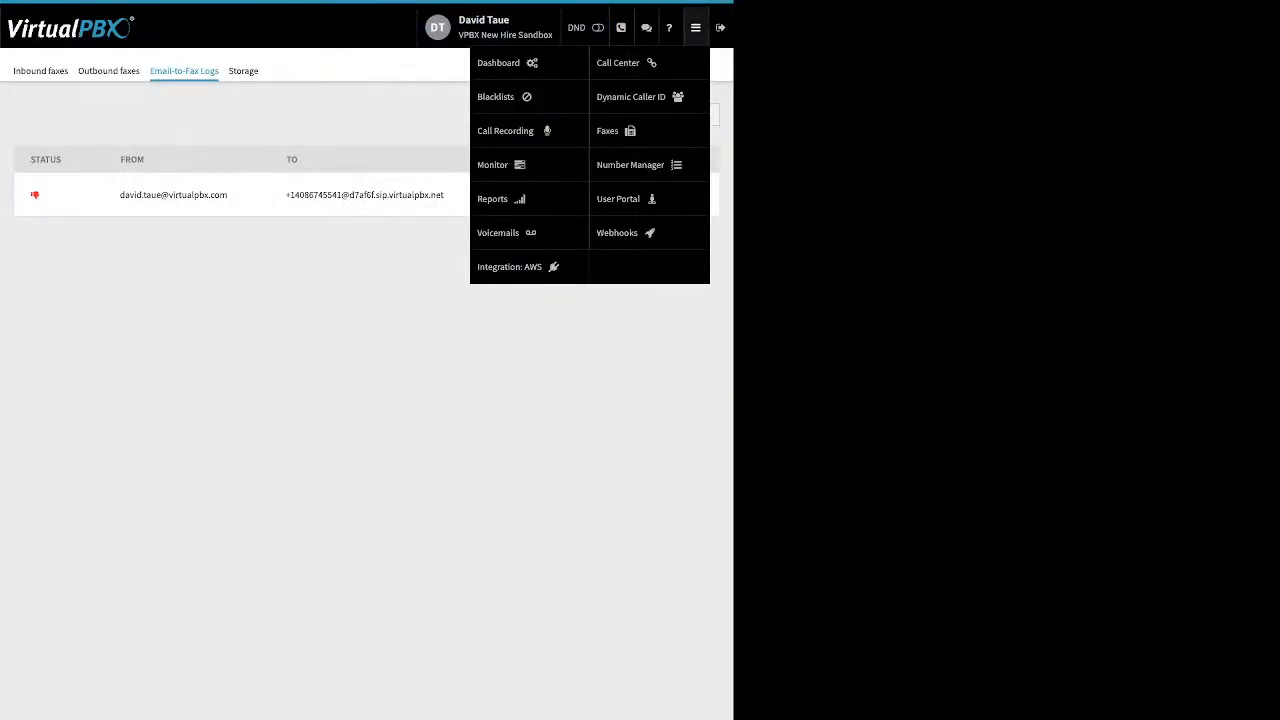
click(630, 165)
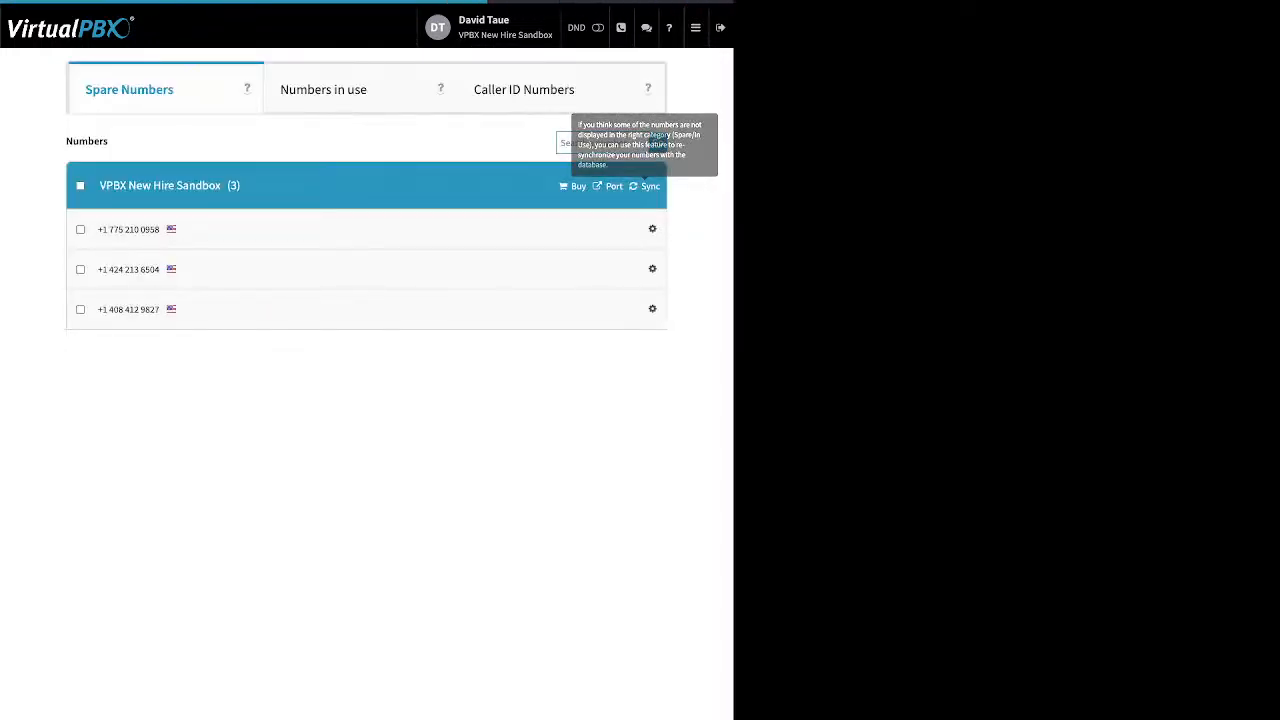
click(695, 27)
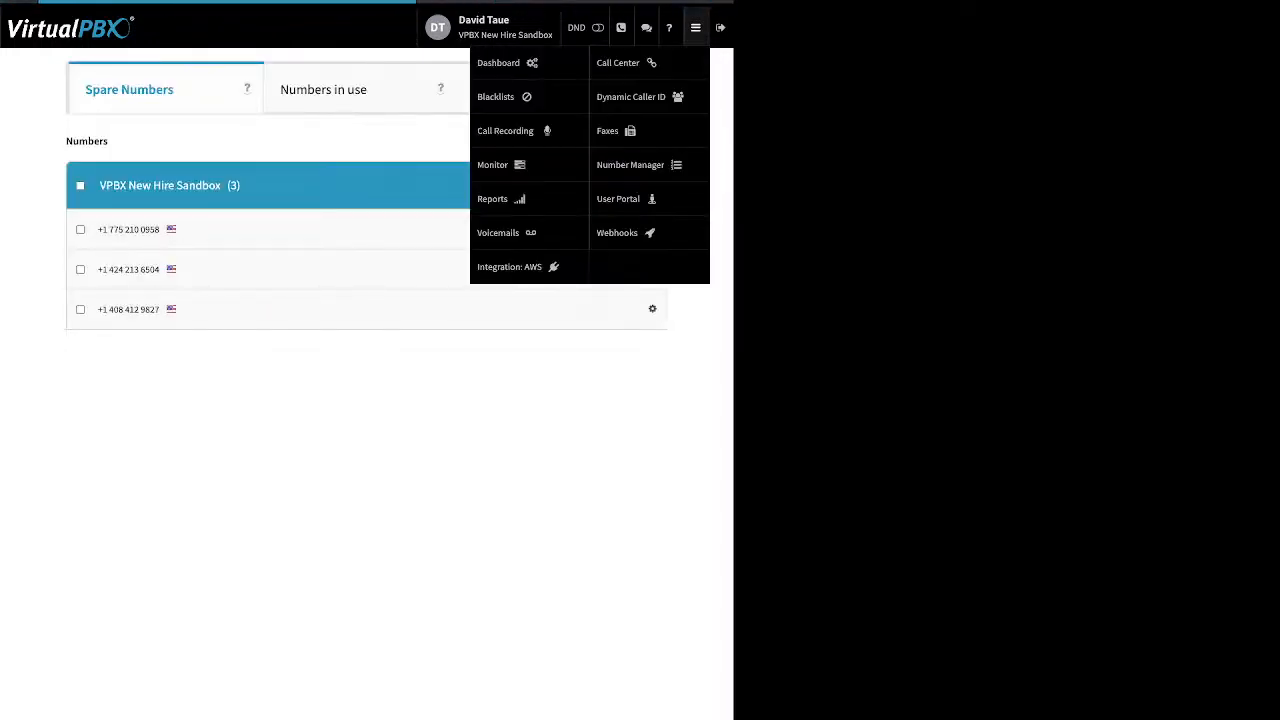
click(617, 232)
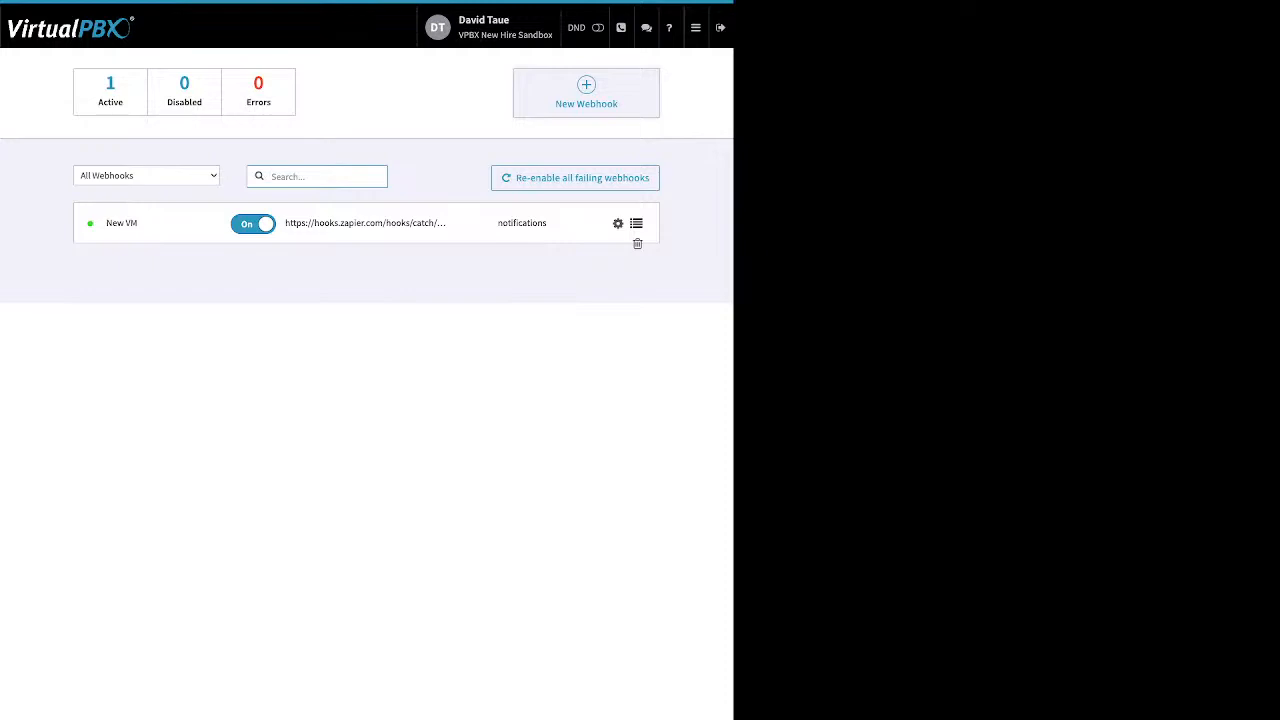
- Go to the User Portal, select the new voicemail and view the options for marking it
mouse_move(696, 27)
click(648, 199)
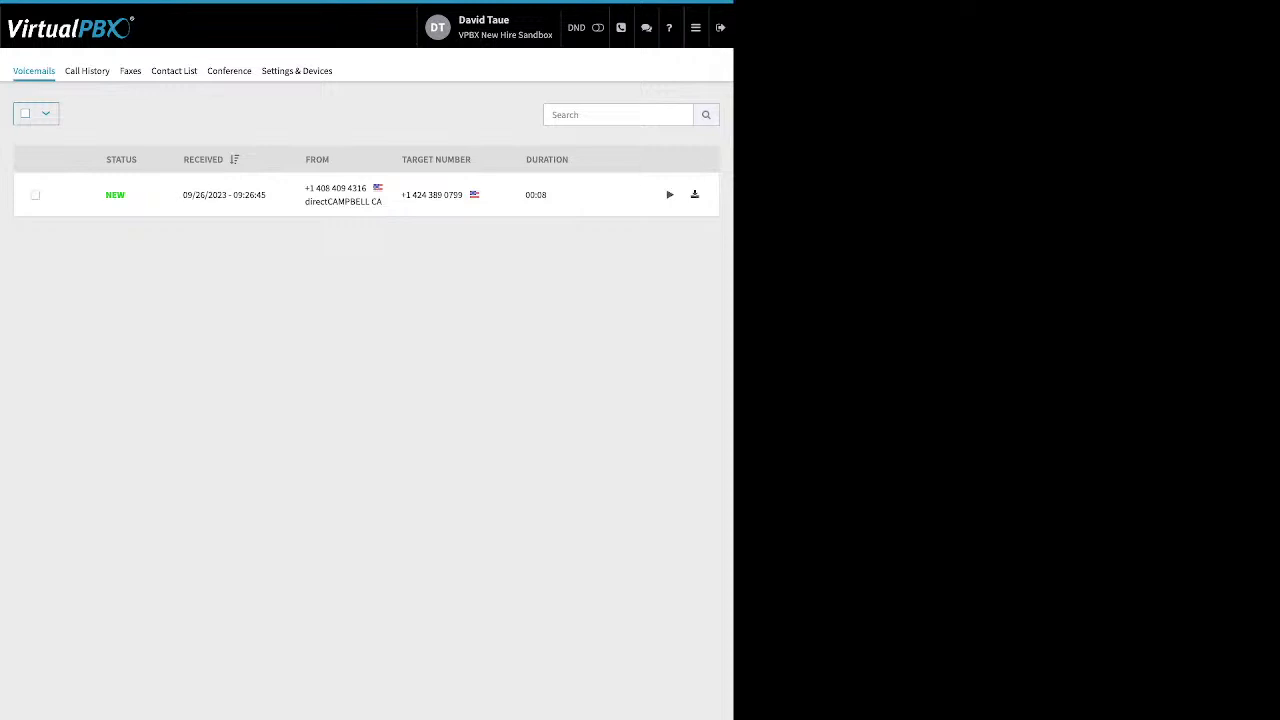
click(35, 195)
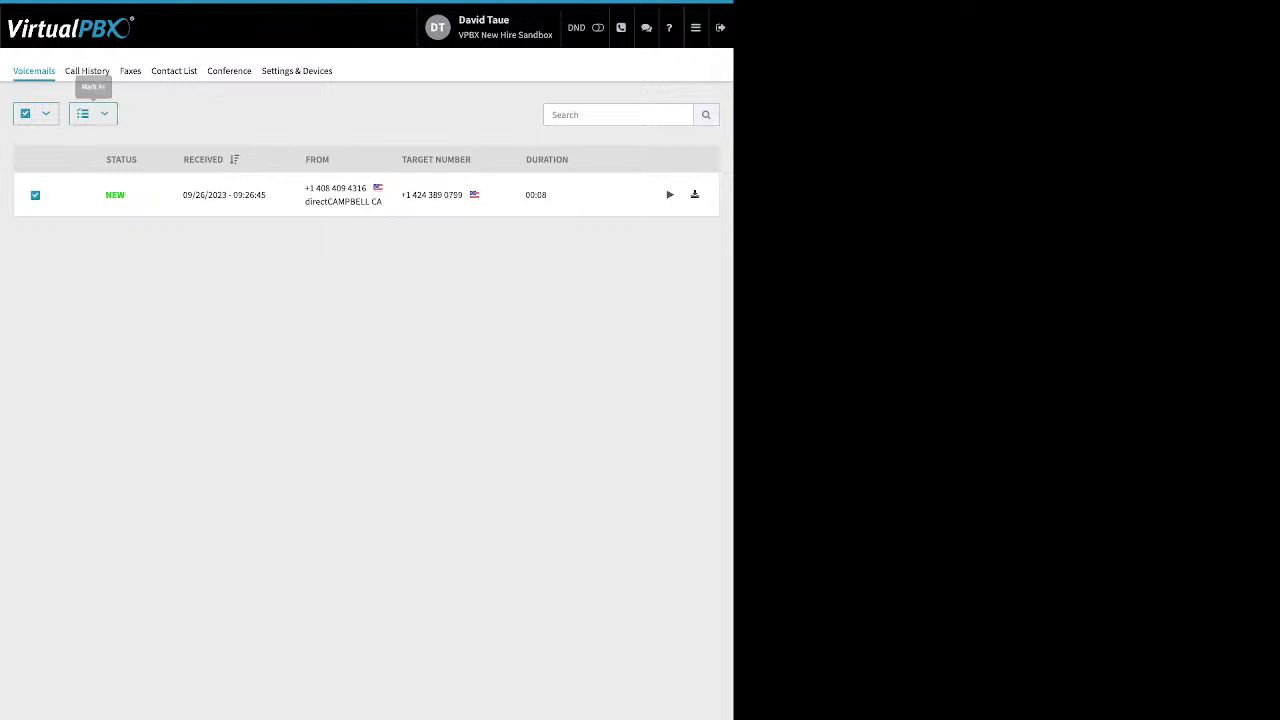
click(93, 113)
click(93, 113)
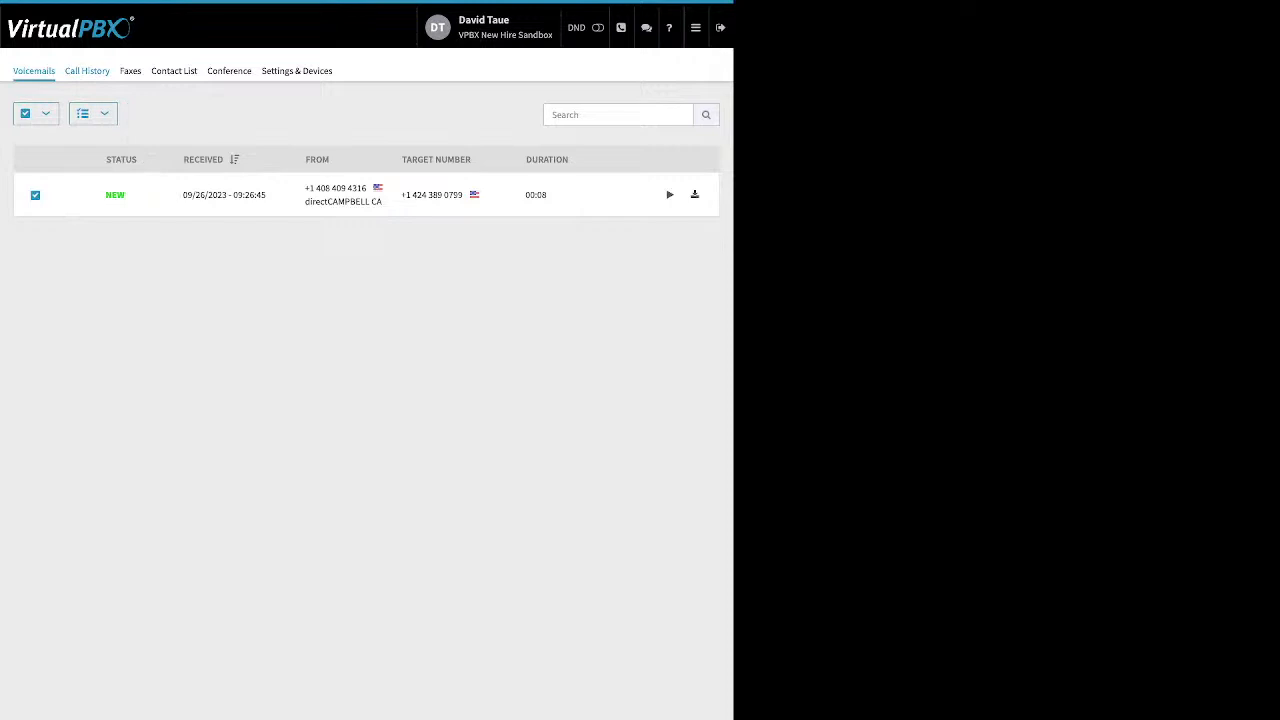
- Filter the user's Call History to the period from 08/01/2023 to 08/31/2023
click(87, 71)
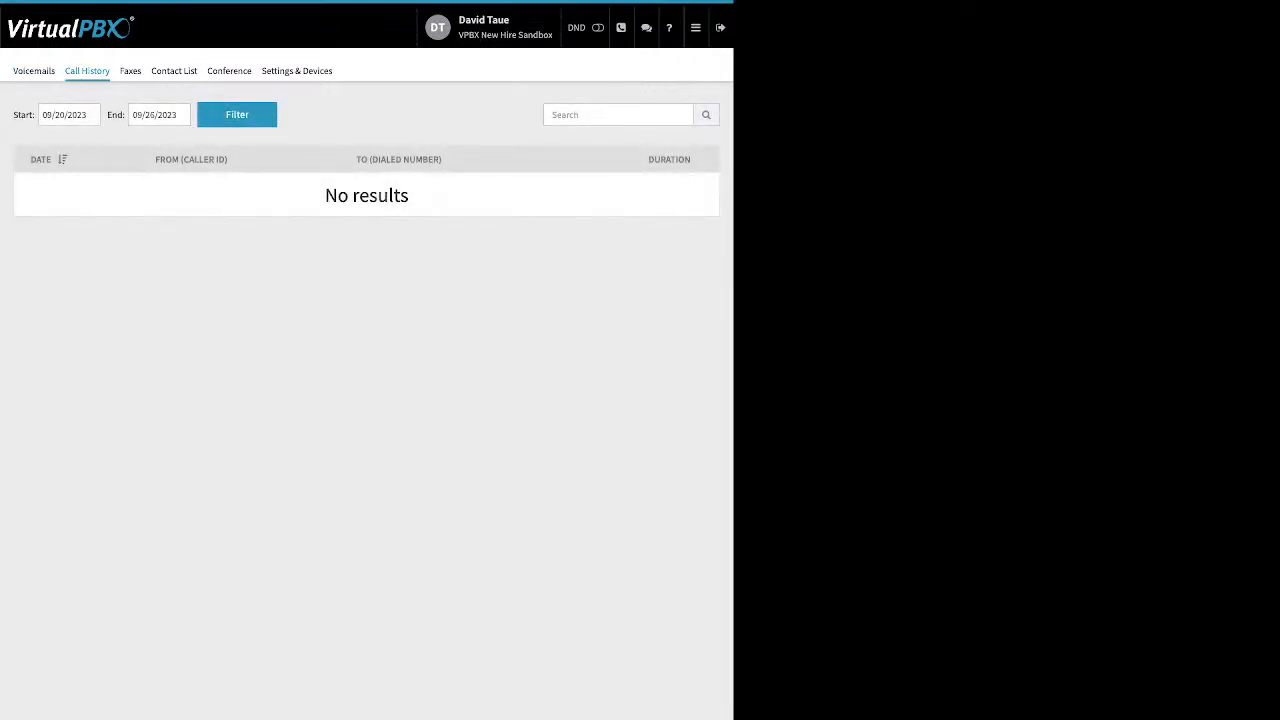
click(55, 115)
click(52, 143)
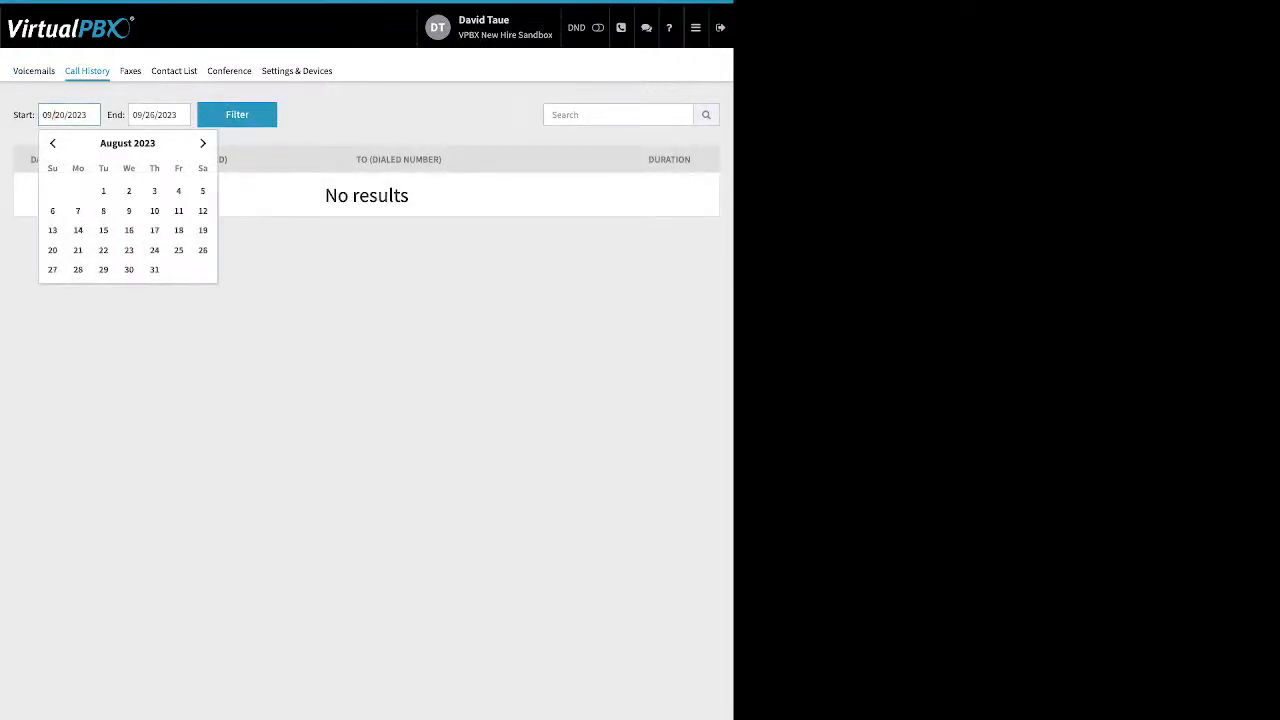
click(103, 190)
click(237, 115)
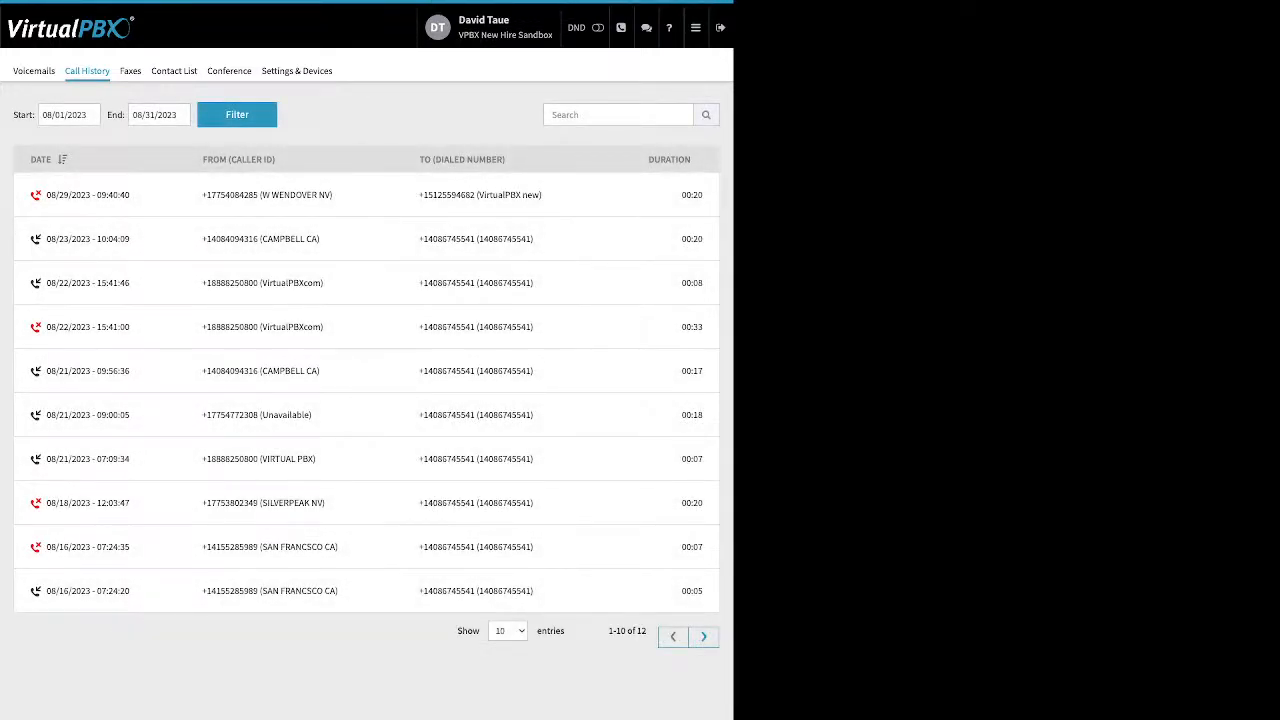
- View the user's Faxes and Contact List, and go to Conference
click(130, 71)
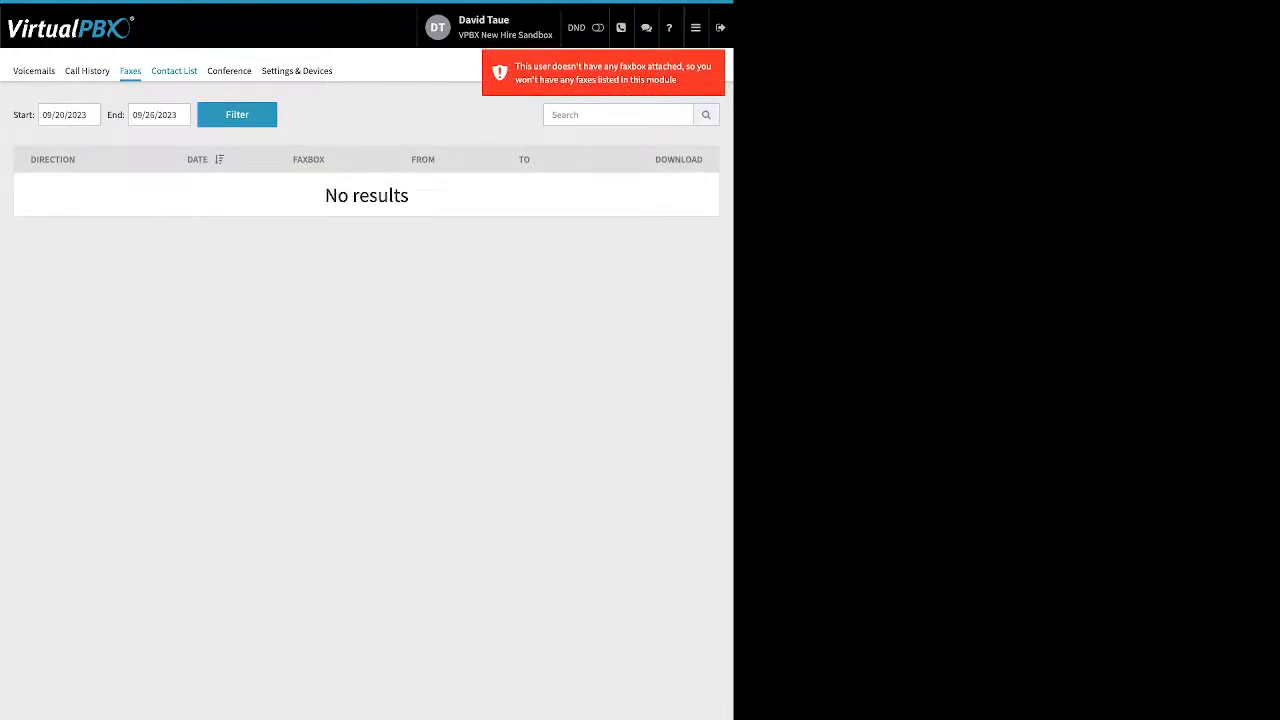
click(174, 71)
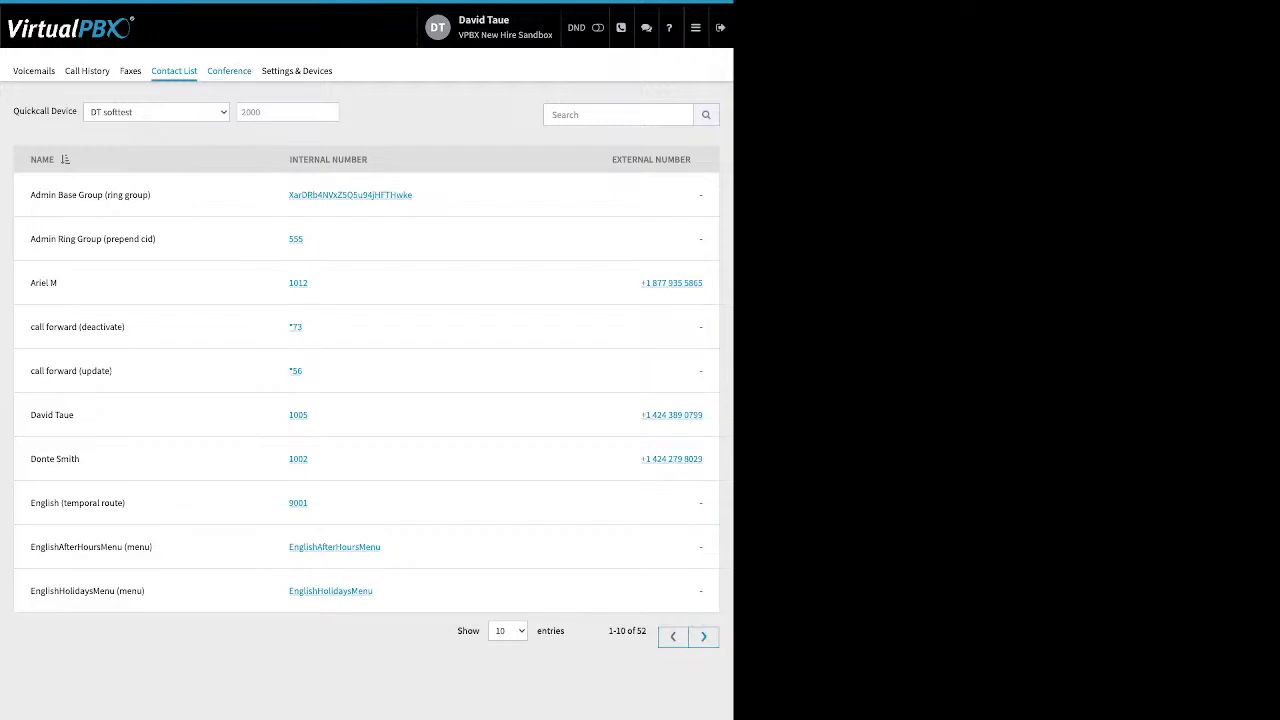
click(229, 70)
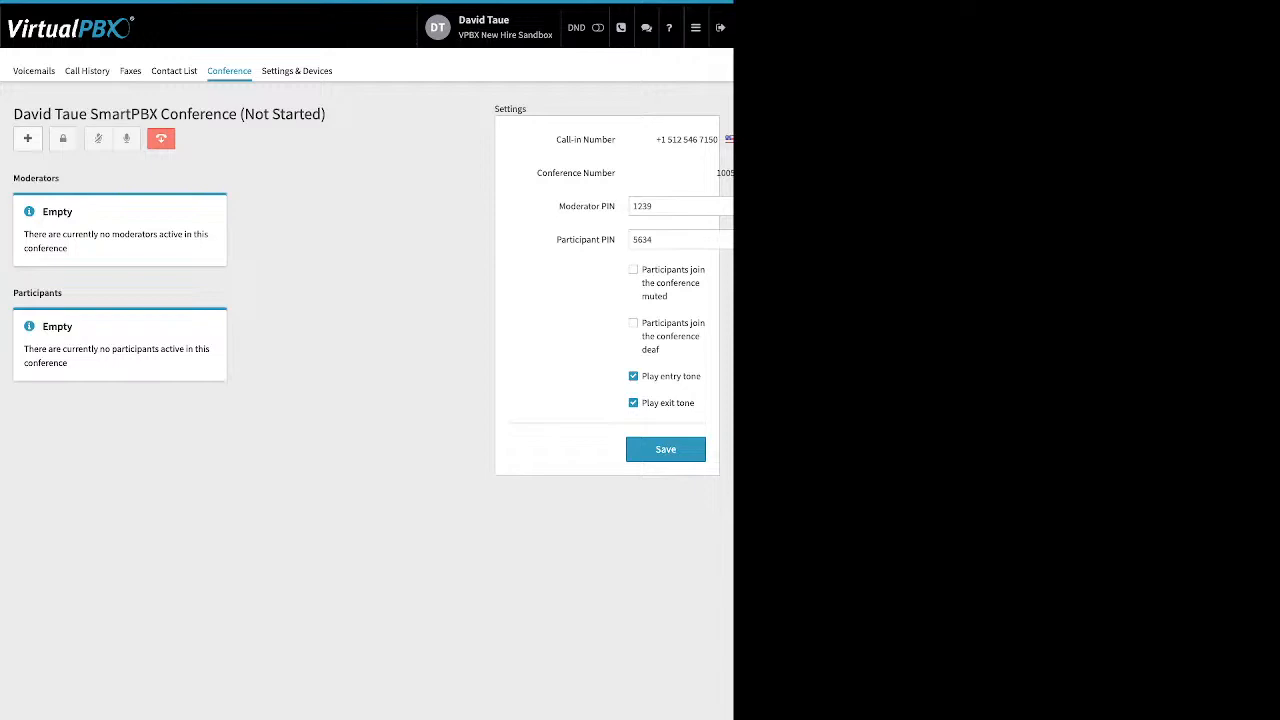
- Examine the conference's moderator and participant PIN fields, the muted and deaf joining options, and the entry and exit tone settings
drag(557, 206, 617, 240)
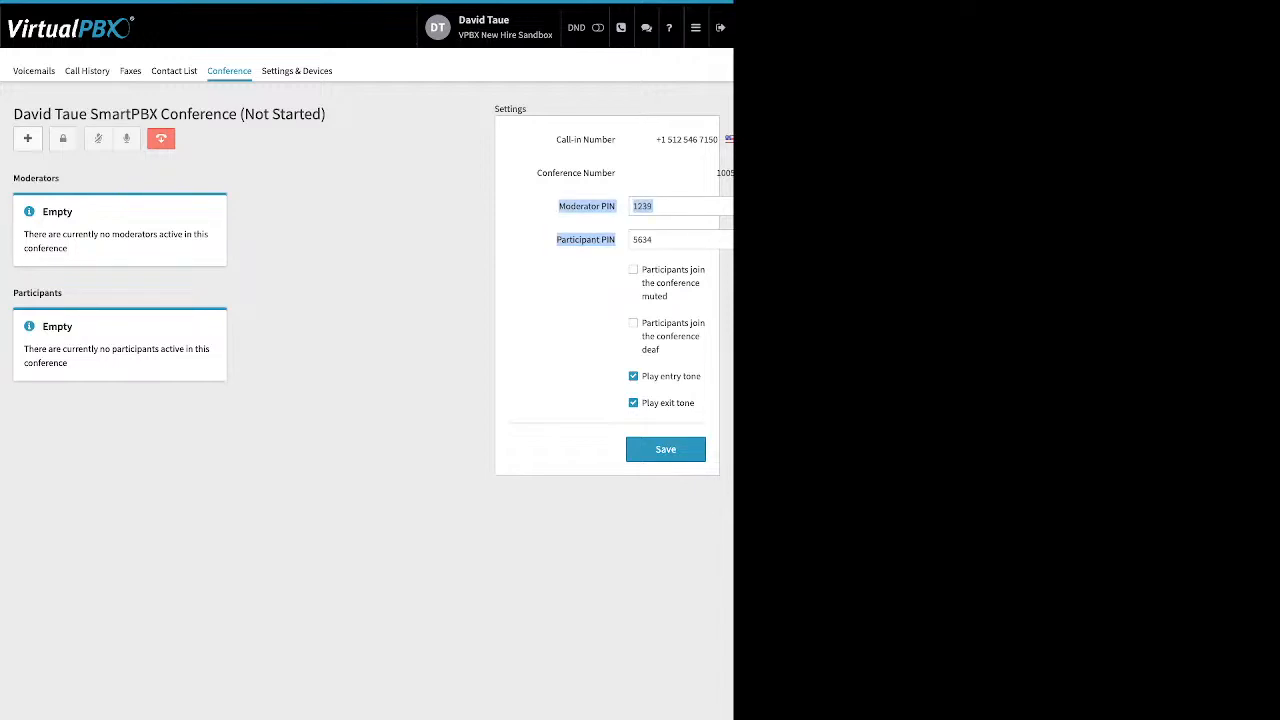
drag(647, 270, 661, 350)
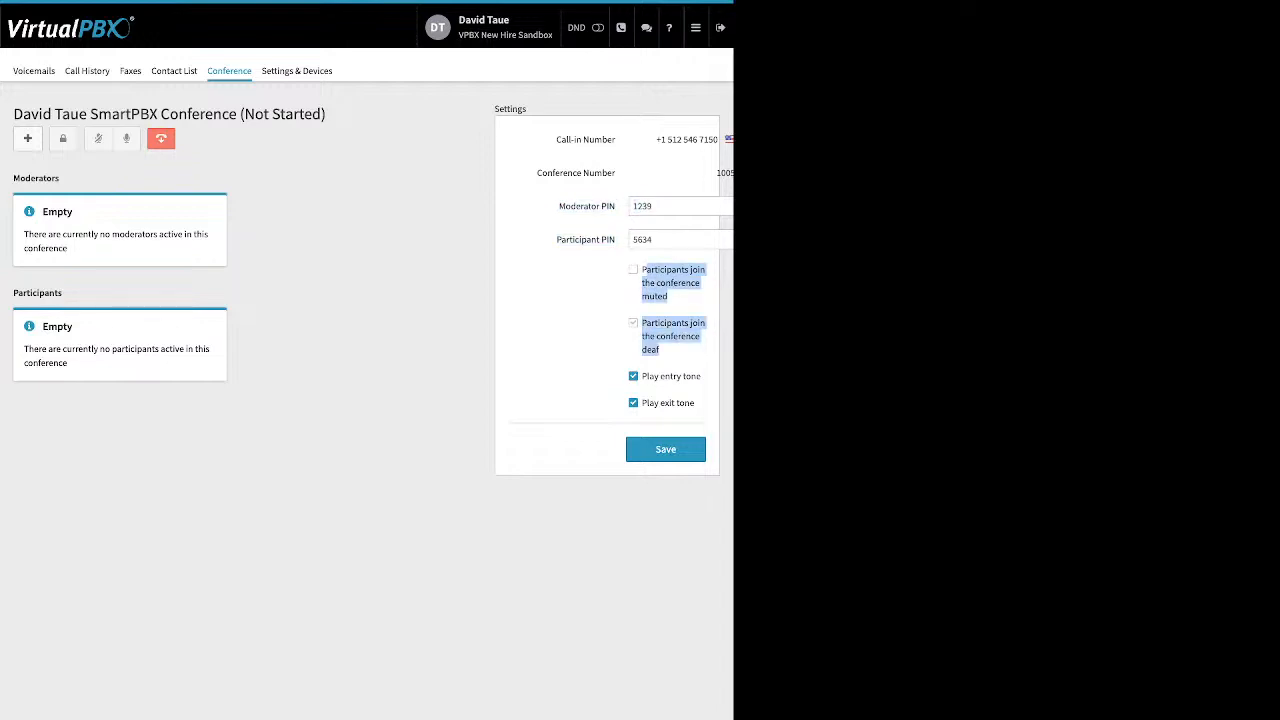
drag(642, 376, 694, 403)
click(704, 408)
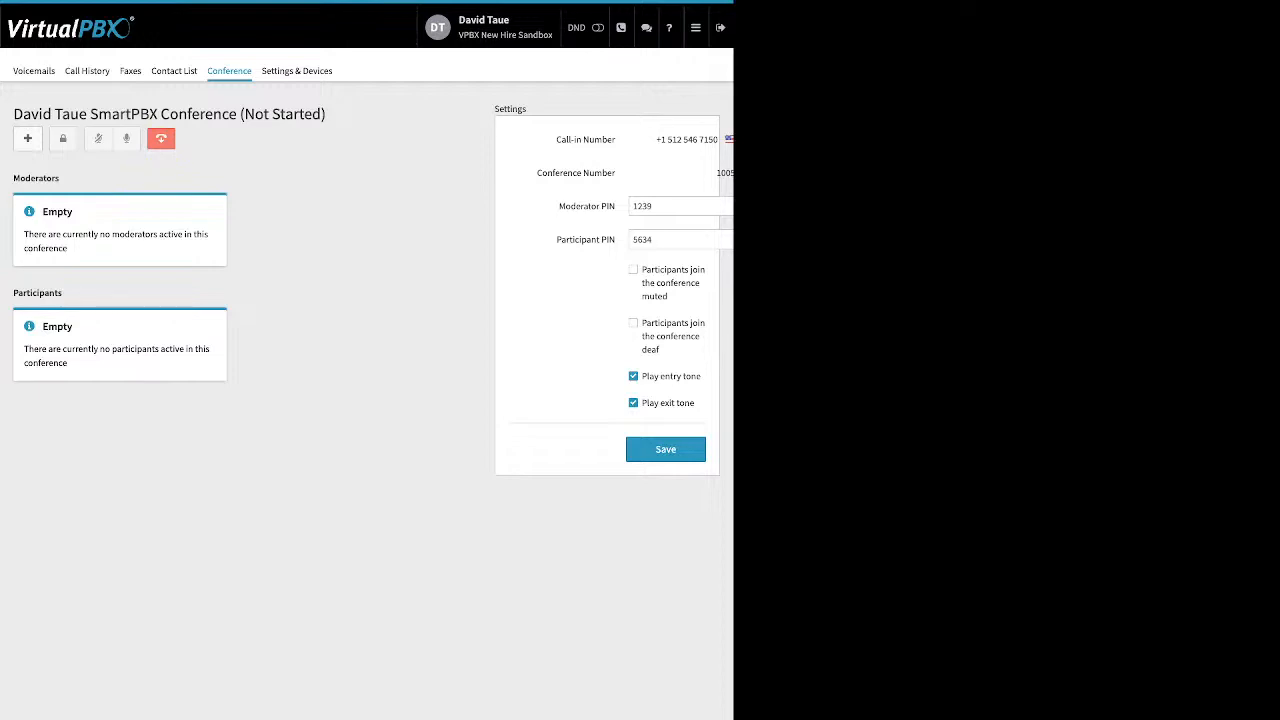
- In Settings & Devices, enable call forwarding, examine the forwarding number and save the settings
click(297, 71)
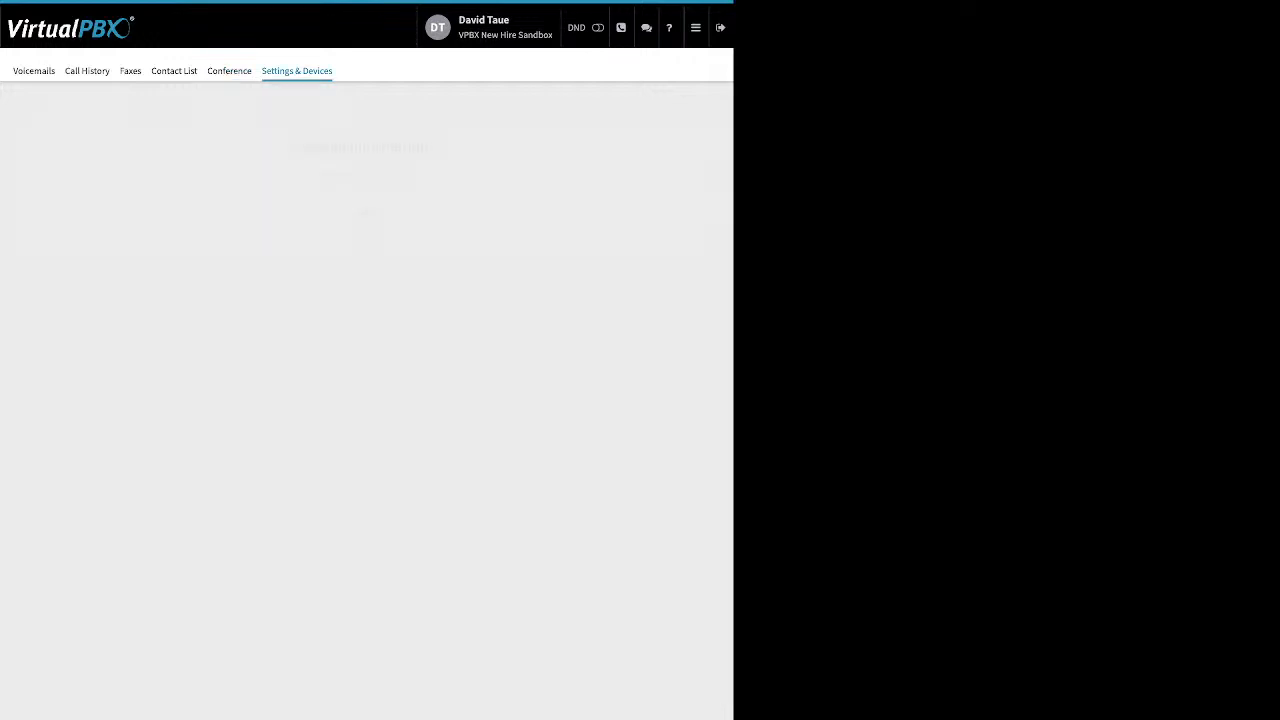
drag(53, 146, 124, 146)
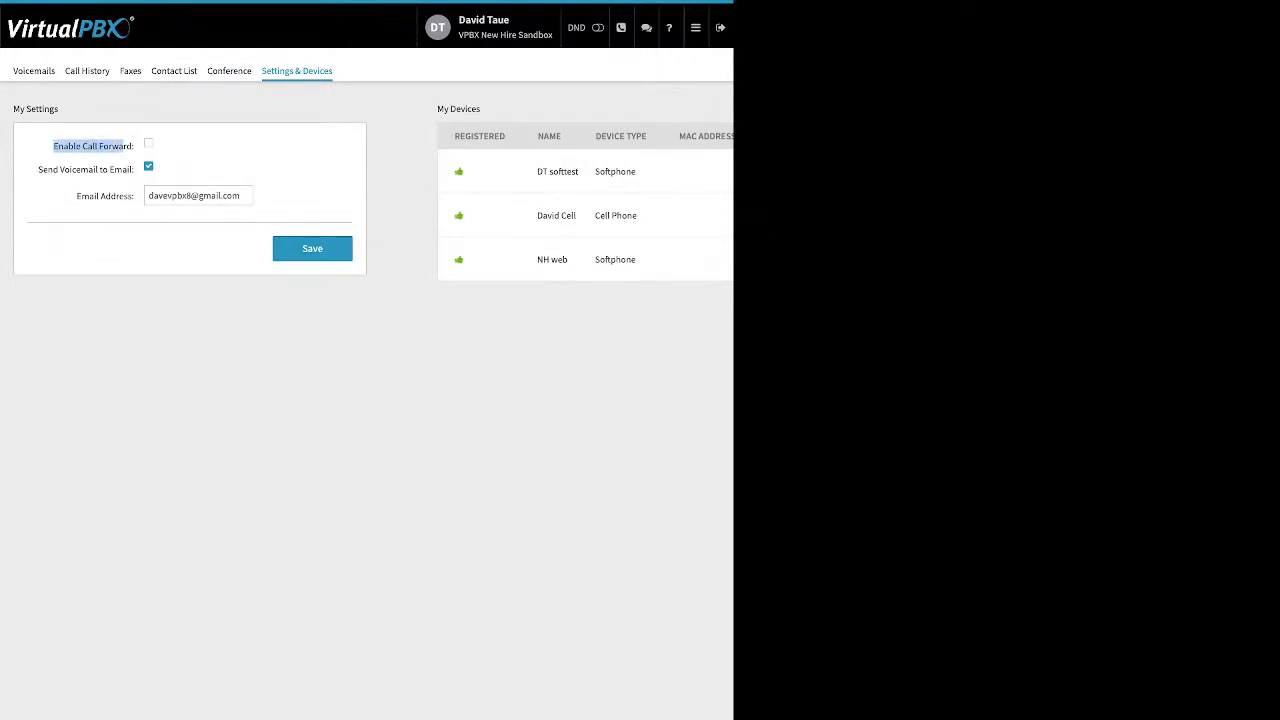
click(148, 143)
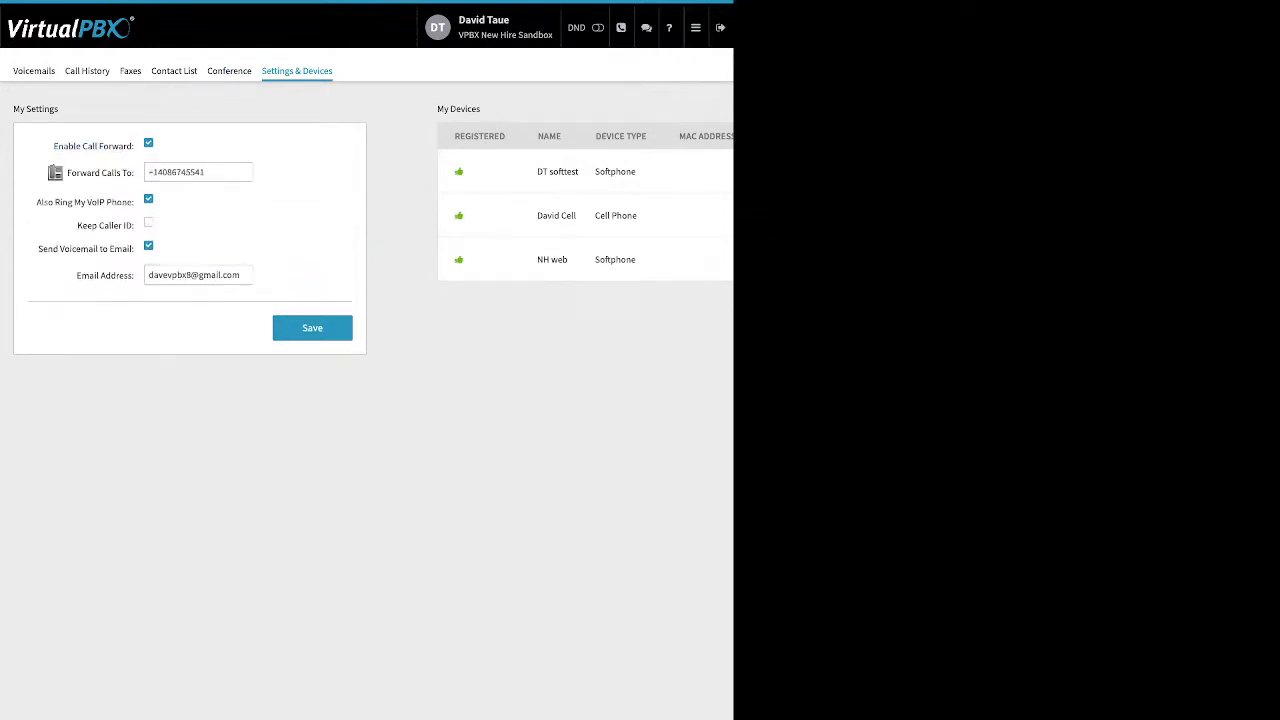
drag(206, 172, 148, 172)
click(312, 328)
- Disable call forwarding, save the settings and return to the Dashboard
click(148, 143)
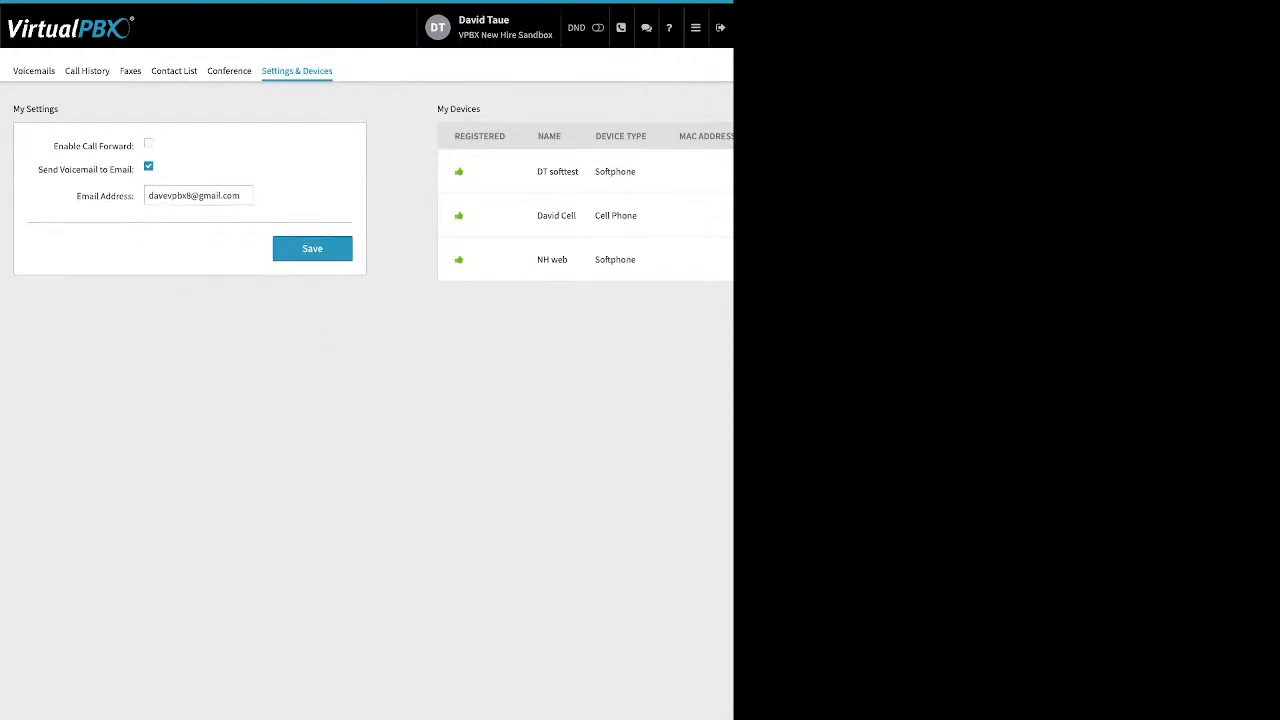
click(312, 249)
click(695, 27)
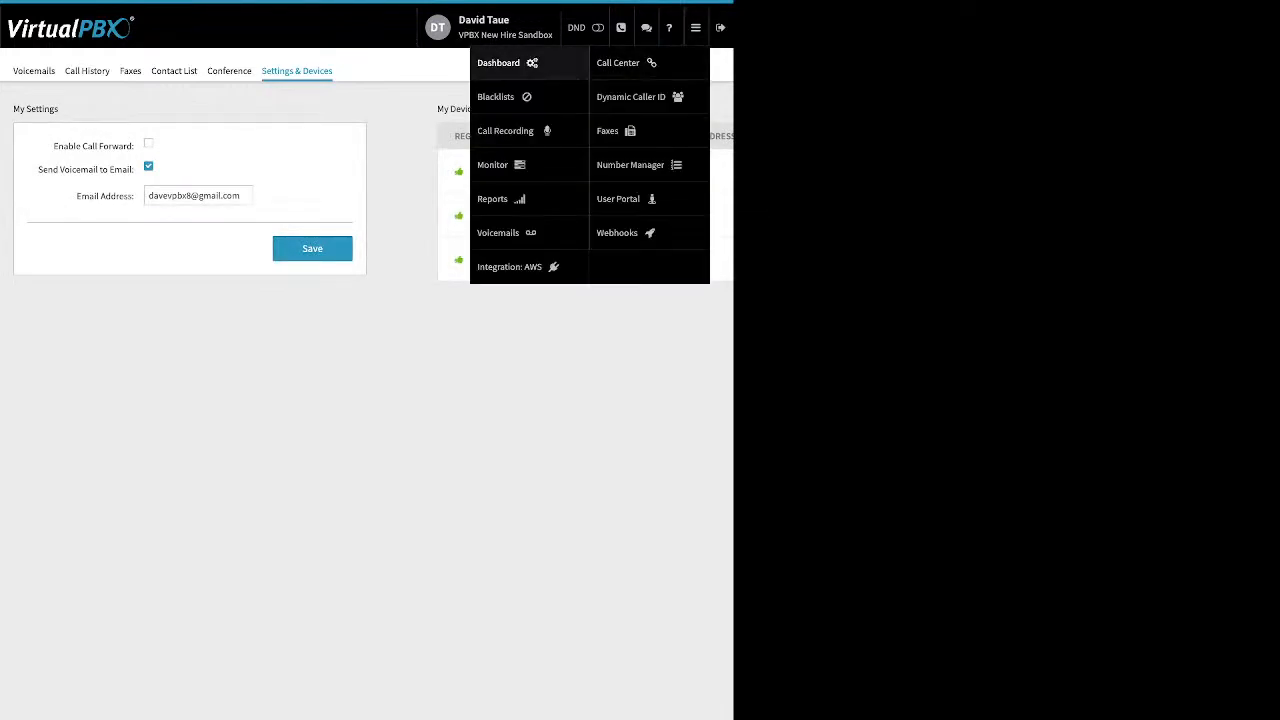
click(508, 63)
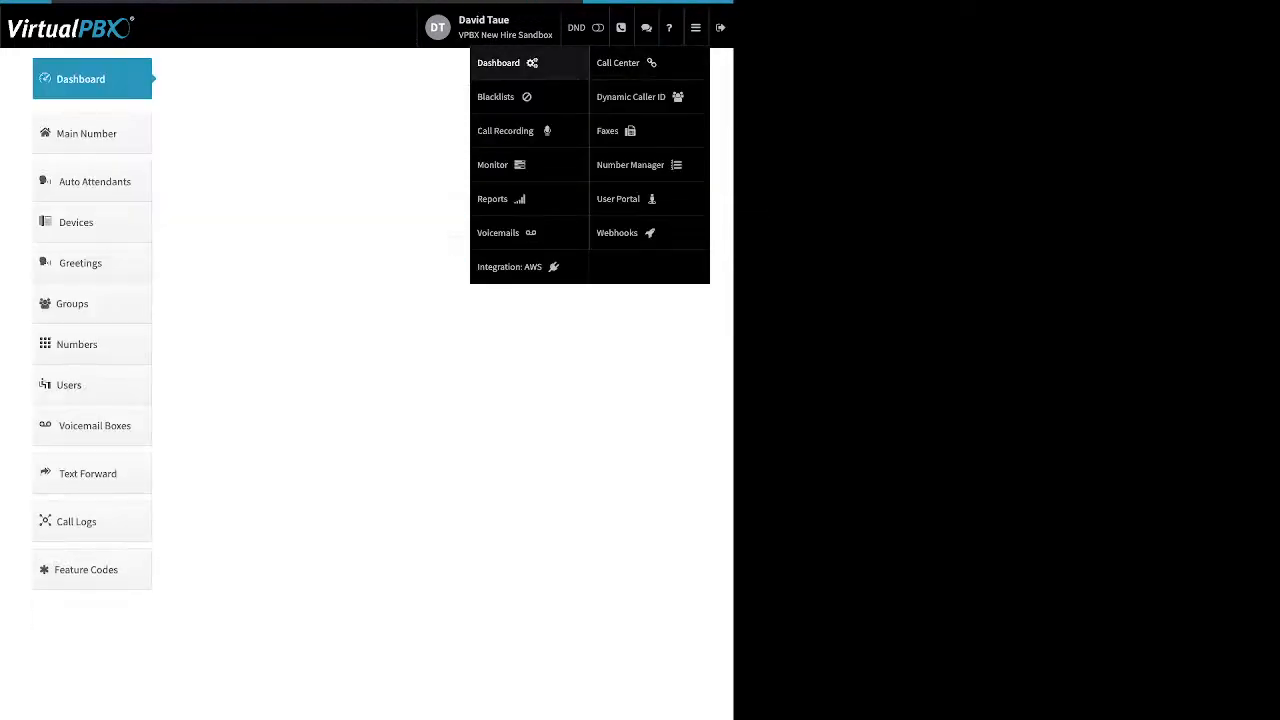